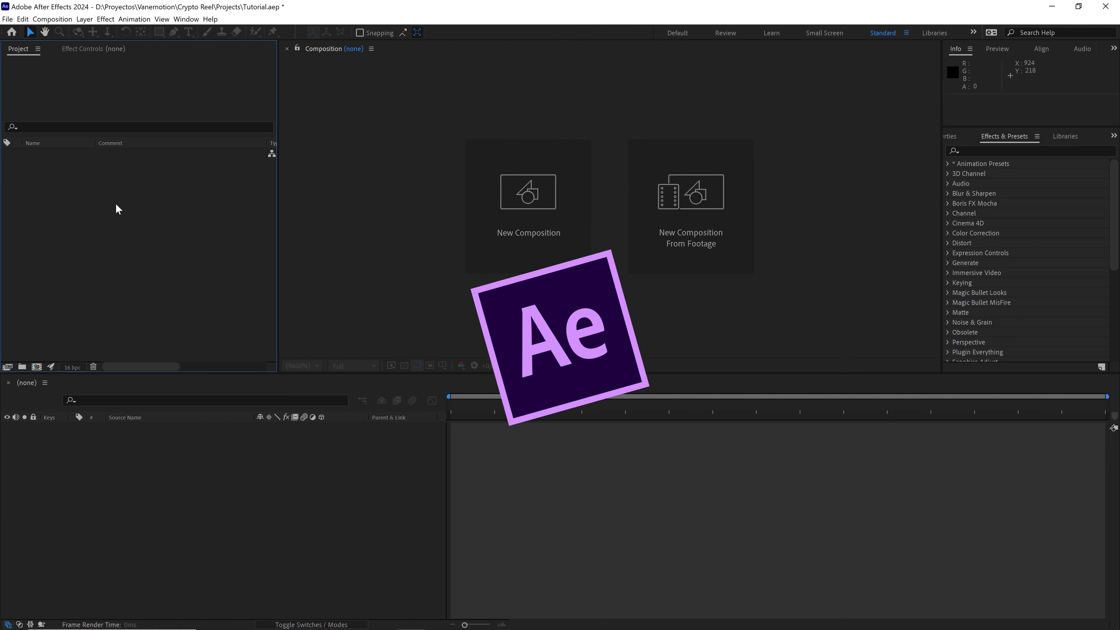
Step: Import the five Illustrator files and XRP Logo from the assets folder and group them in a folder named Illustrator
click(7, 19)
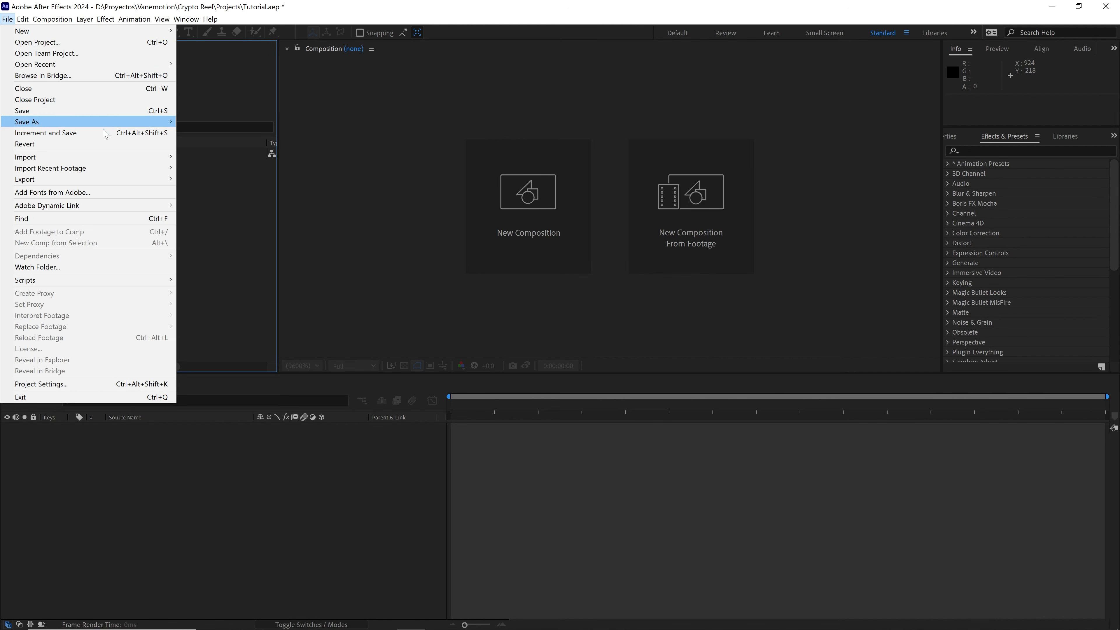
mouse_move(121, 157)
click(204, 158)
drag(235, 192, 106, 98)
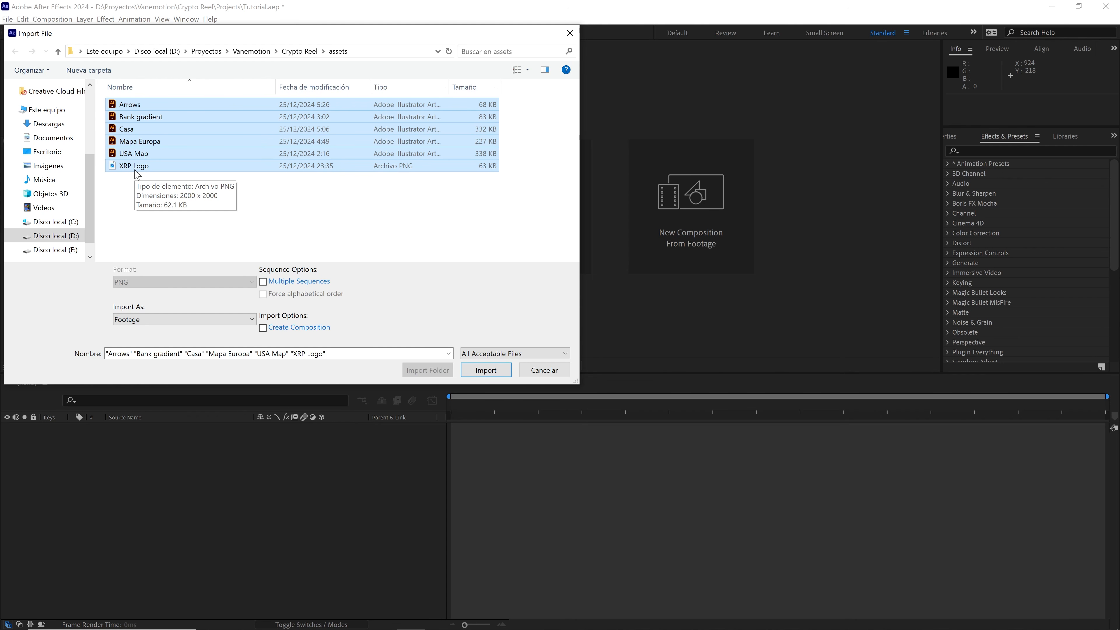
click(485, 370)
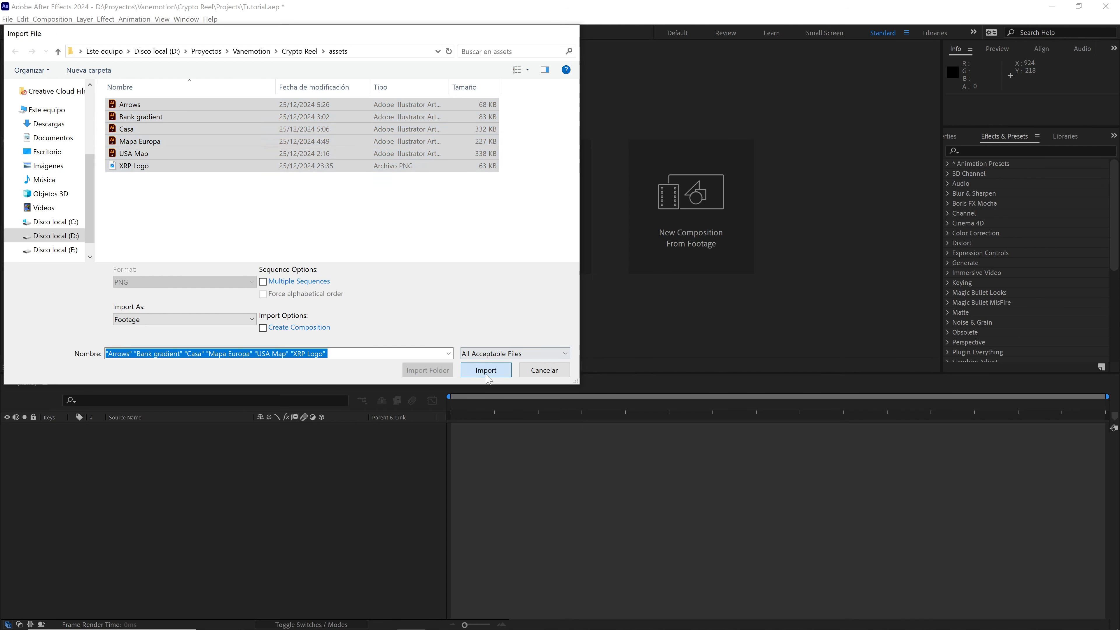
drag(55, 202, 26, 369)
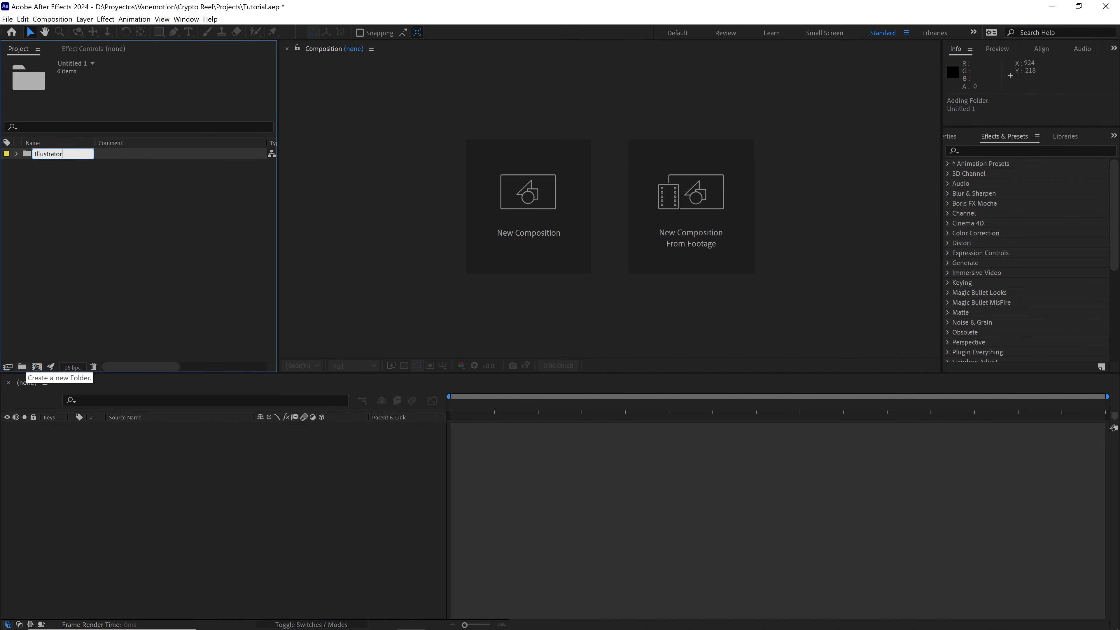
click(127, 271)
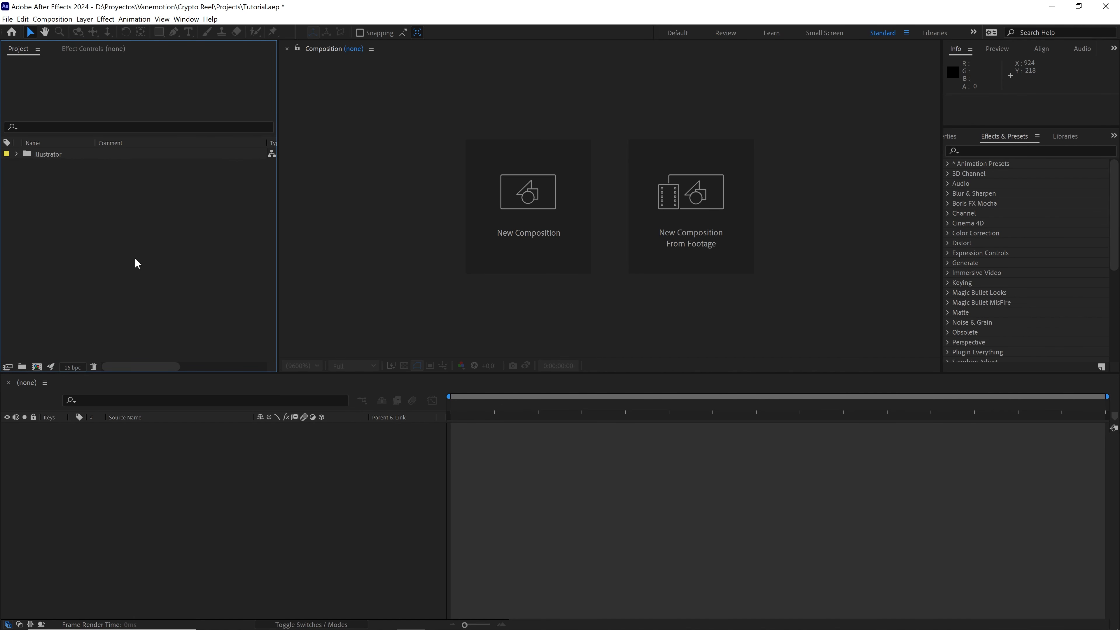
Step: Import Audio Crypto Reel and the Future Glider track from the project's audios folder
click(7, 20)
mouse_move(119, 160)
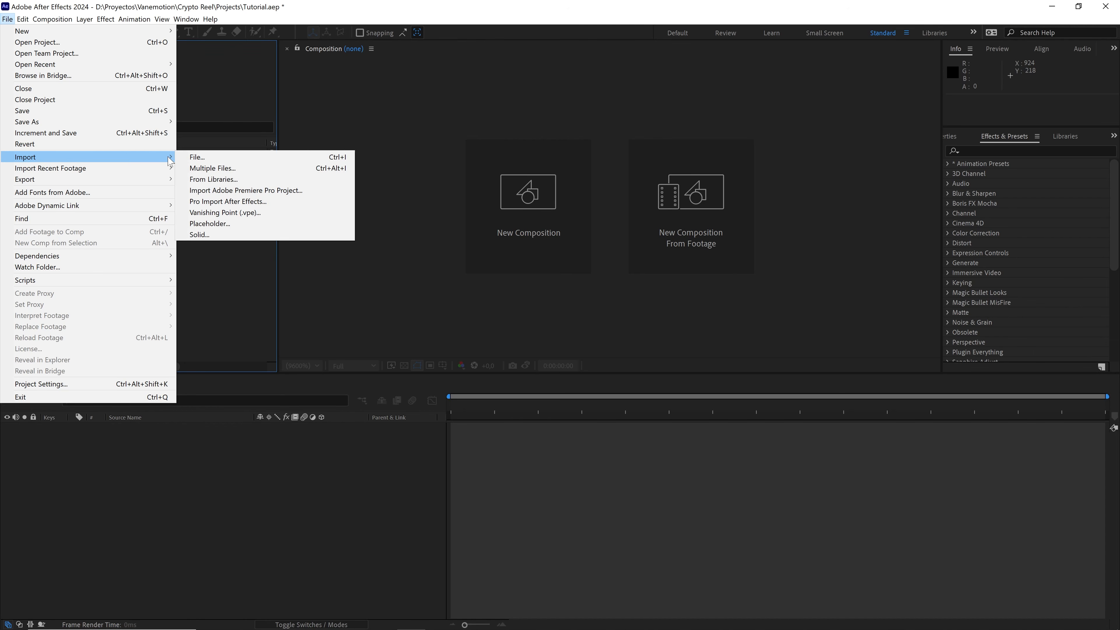
click(188, 158)
click(58, 51)
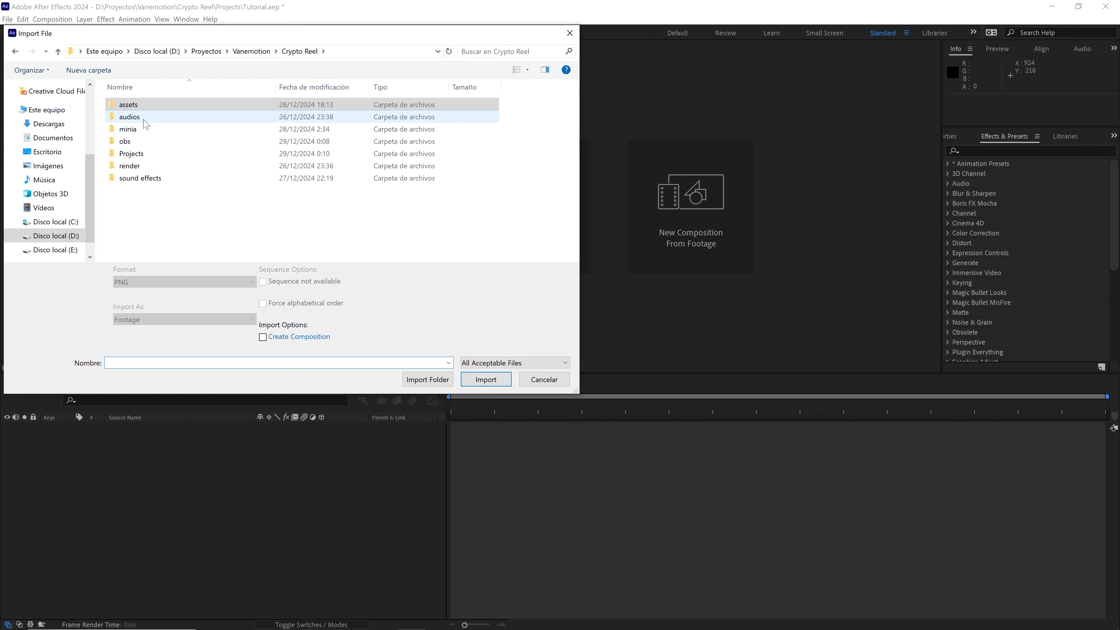
double_click(145, 119)
drag(204, 183, 133, 103)
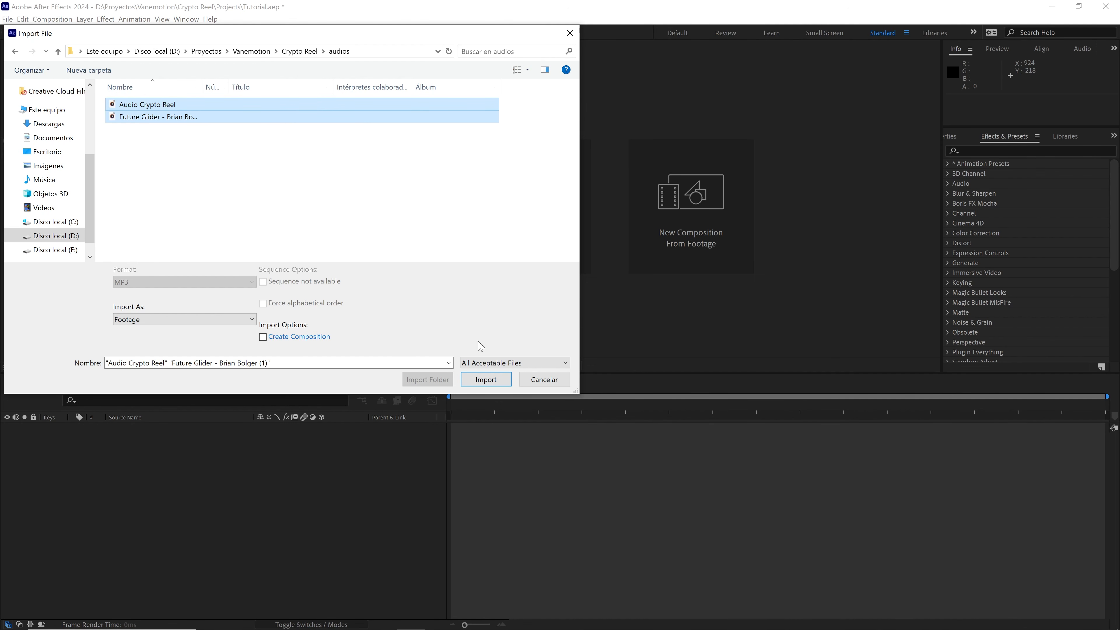
click(487, 379)
Step: Group the two imported audio files in a new project folder named Audios
drag(72, 180, 23, 369)
text(A)
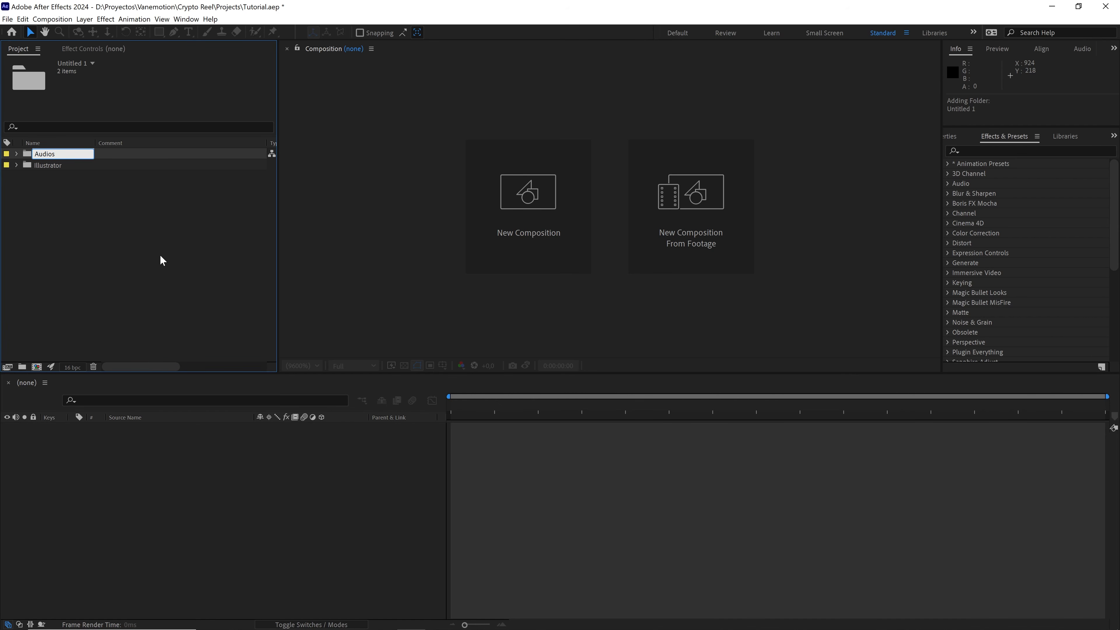
text(udios)
key(Return)
Step: Import Whoosh 02.mp3, Gears.mp3 and Clic button.mp3 from the sound effects folder
click(7, 19)
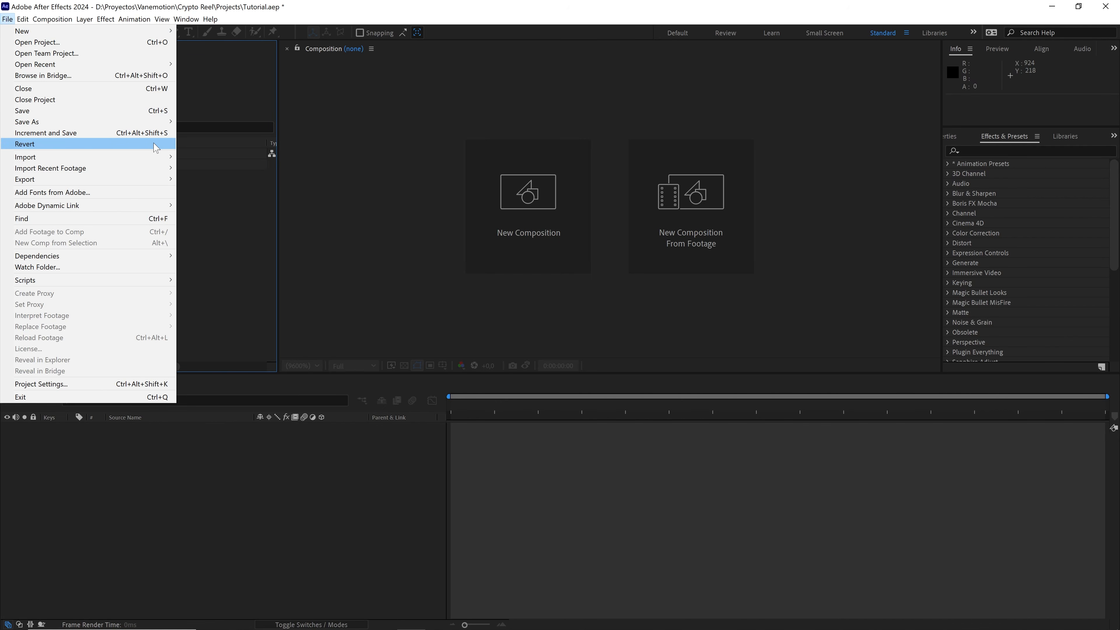
mouse_move(142, 158)
click(197, 157)
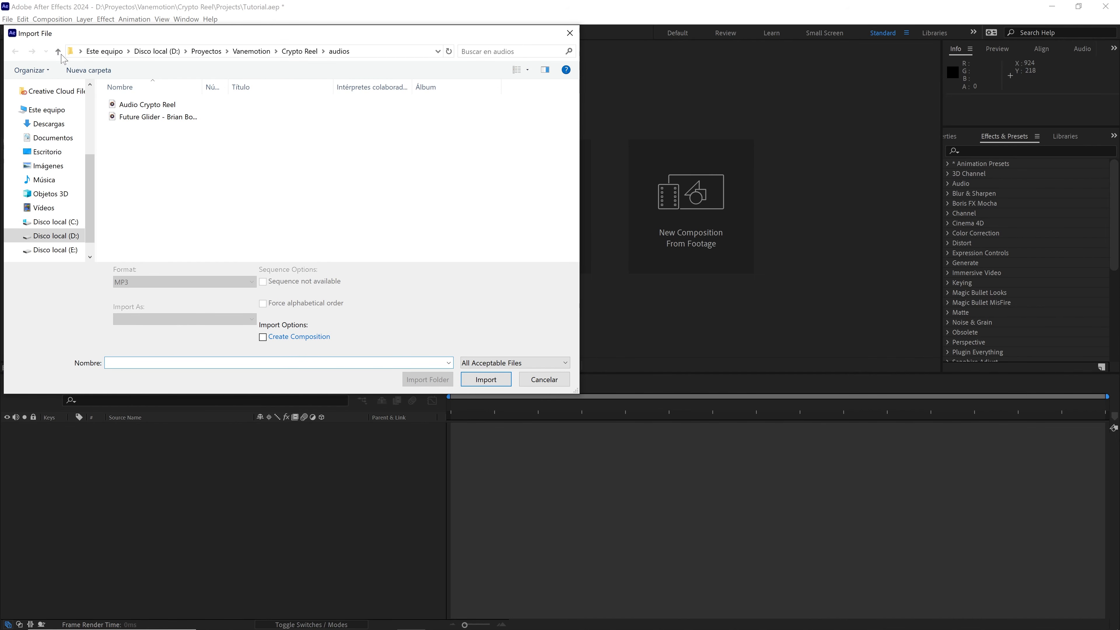
click(58, 51)
click(135, 178)
double_click(135, 178)
drag(133, 187, 218, 105)
click(474, 380)
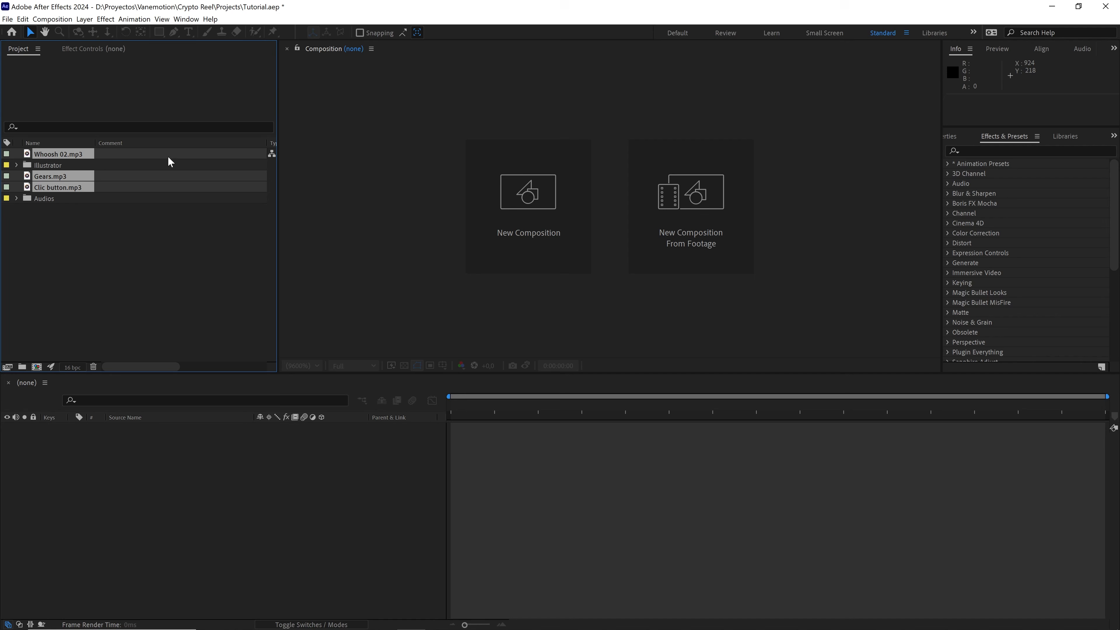
Step: Group the three sound files in a folder named Sound effects and nest all project folders inside a folder named assets
drag(67, 190, 23, 369)
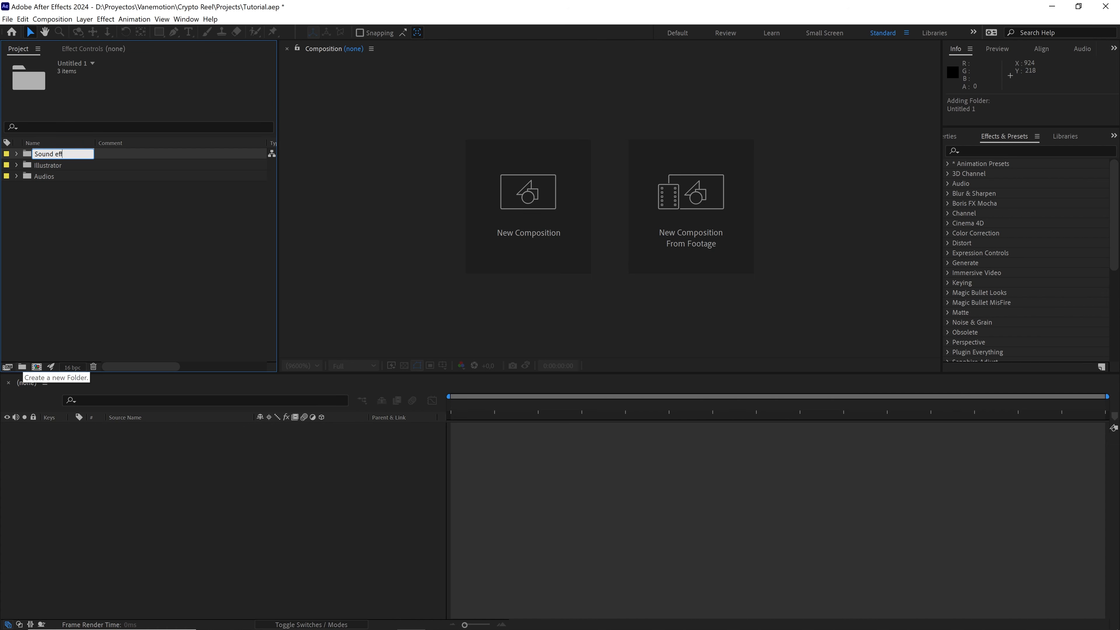
click(94, 254)
drag(144, 248, 20, 367)
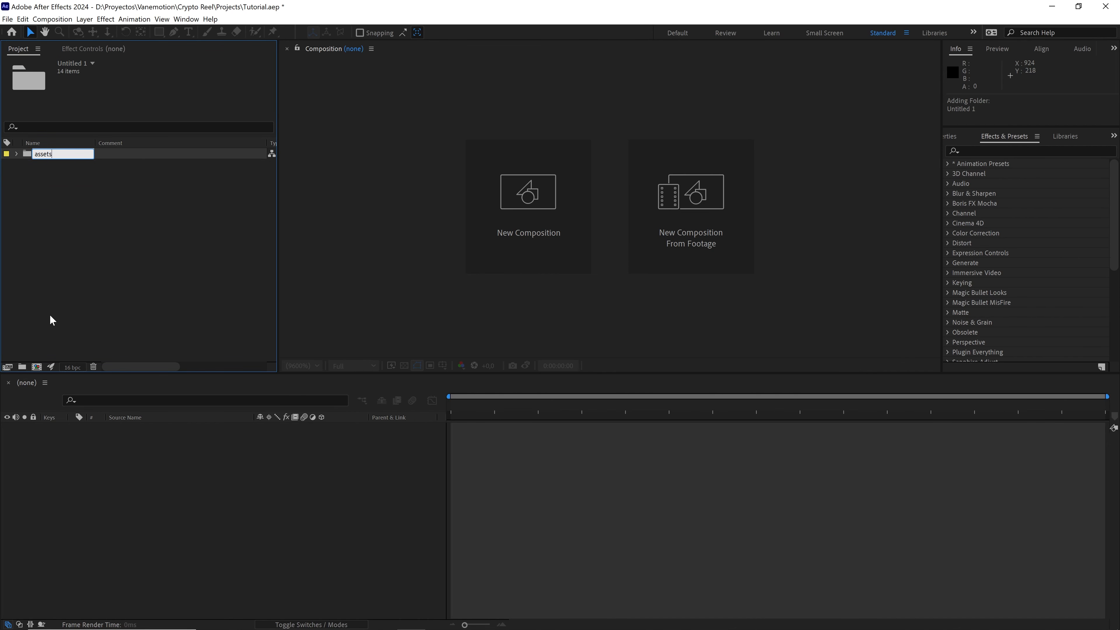
click(74, 278)
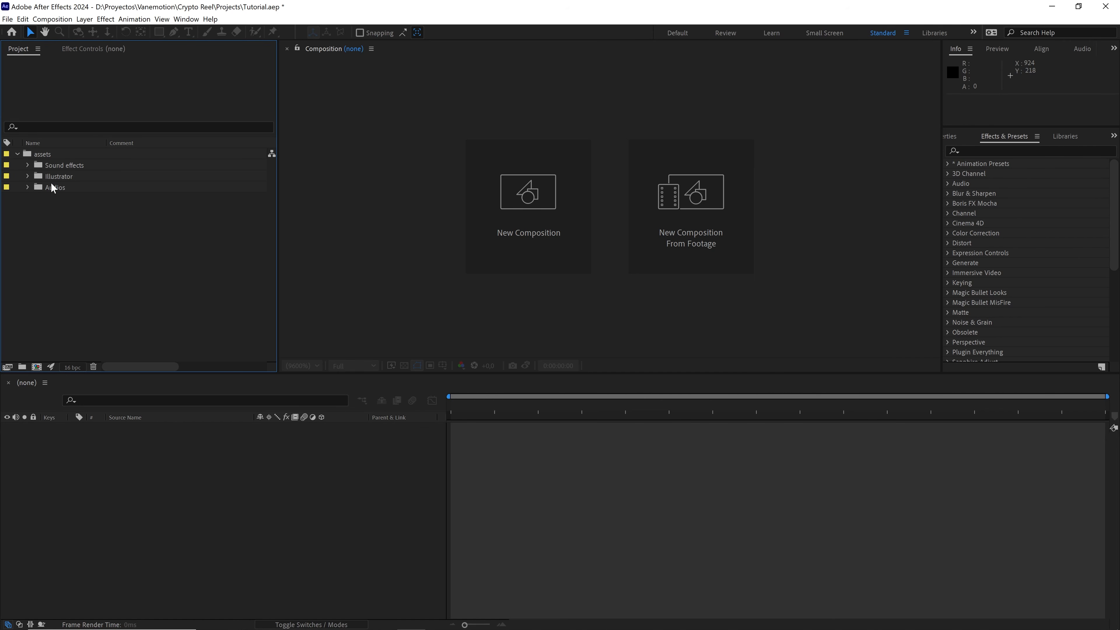
click(17, 154)
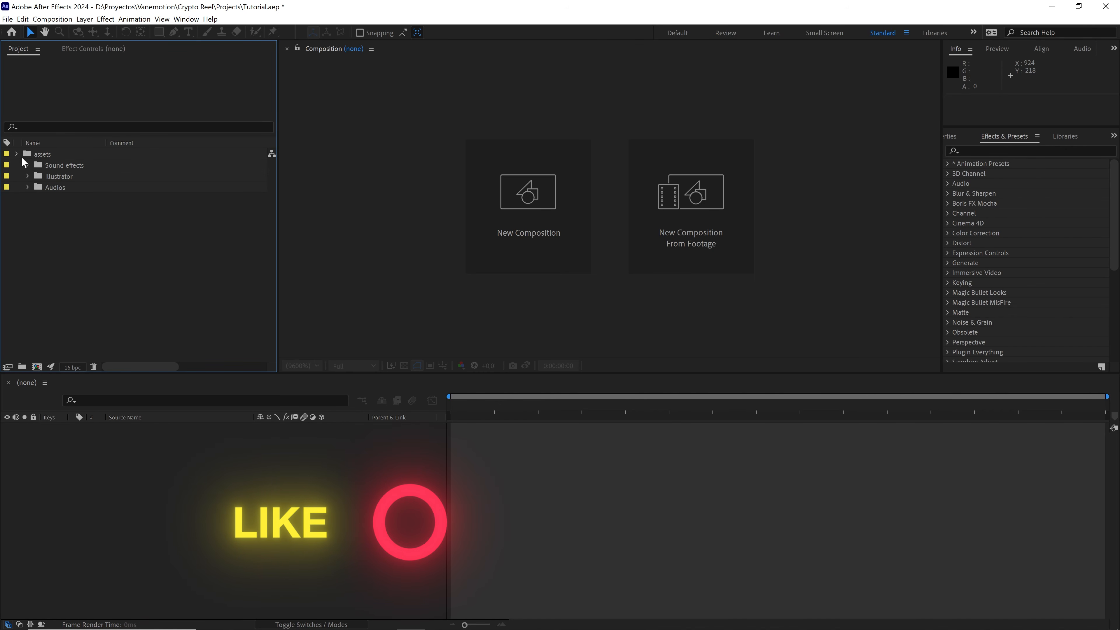
Step: Create an empty project folder named Comps beside the assets folder
click(22, 366)
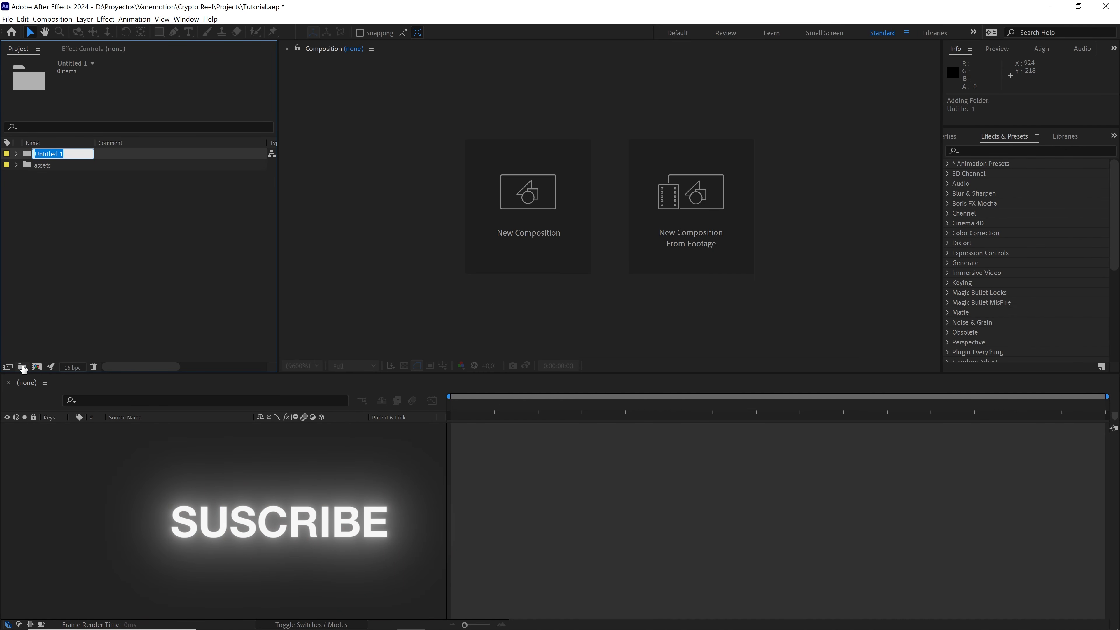
text(Comps)
click(76, 279)
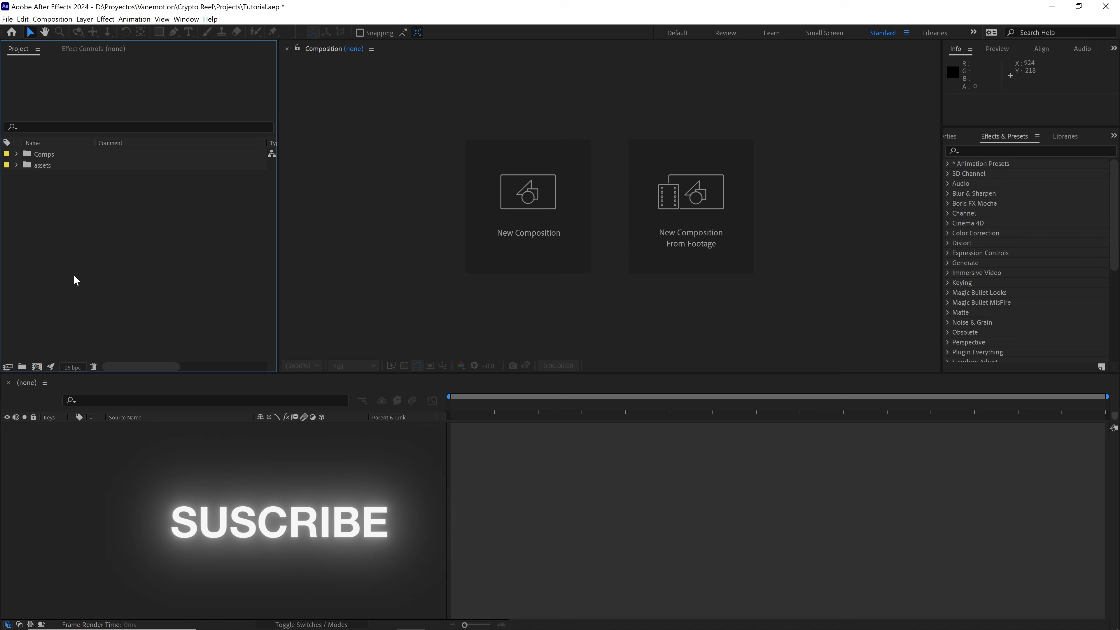
Step: Create a composition named Principal in the Comps folder at 1080 x 1920, 30 fps, lasting 15 seconds
click(52, 156)
click(51, 19)
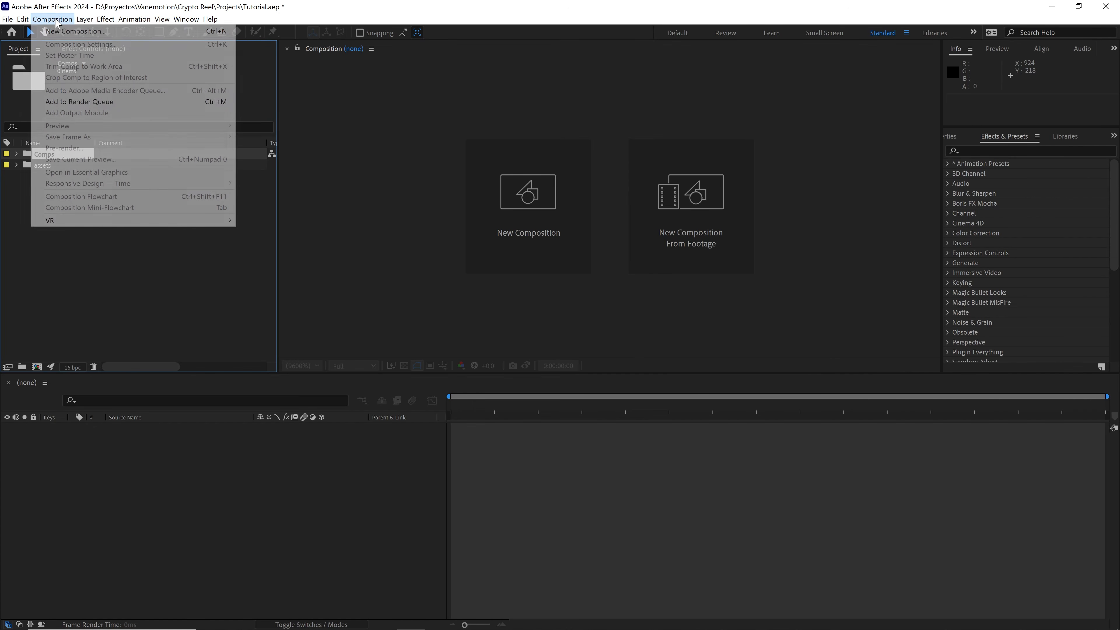
click(66, 31)
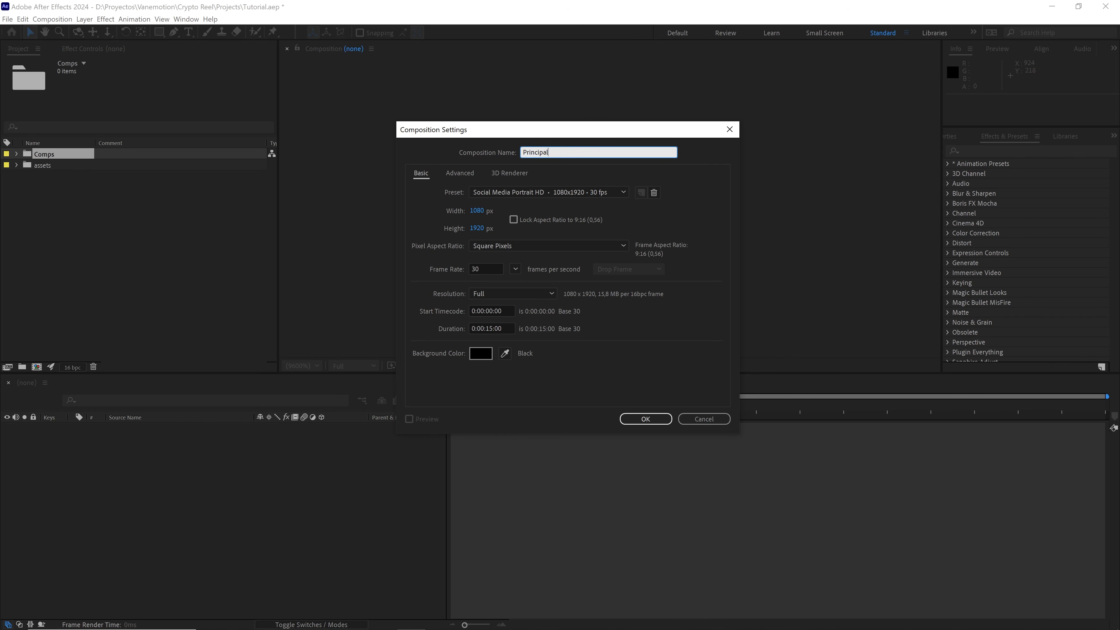
click(477, 209)
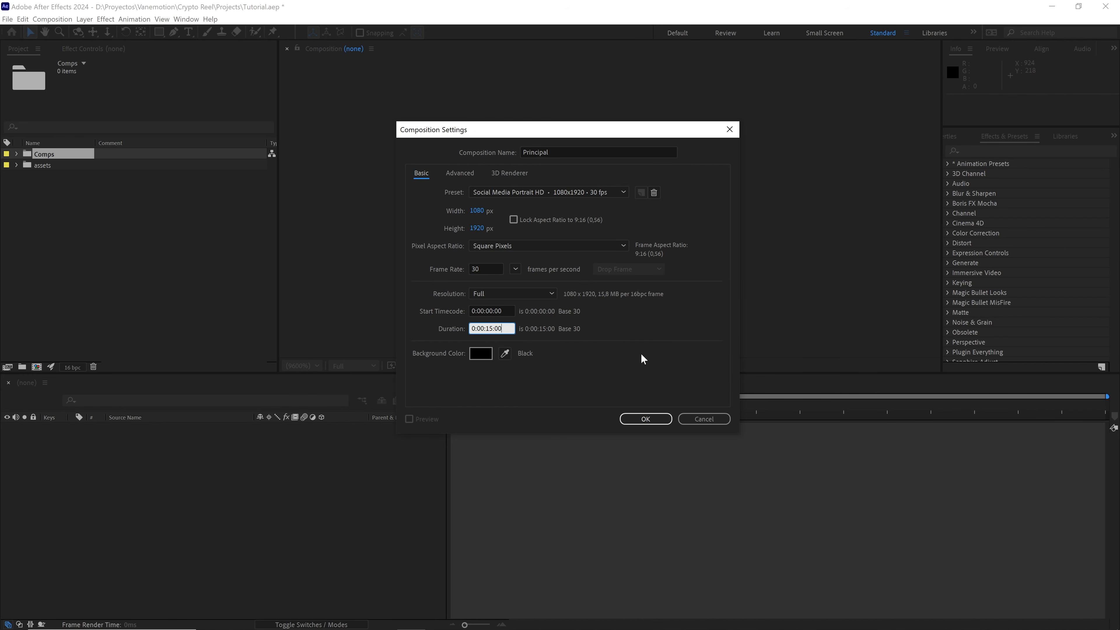
click(645, 419)
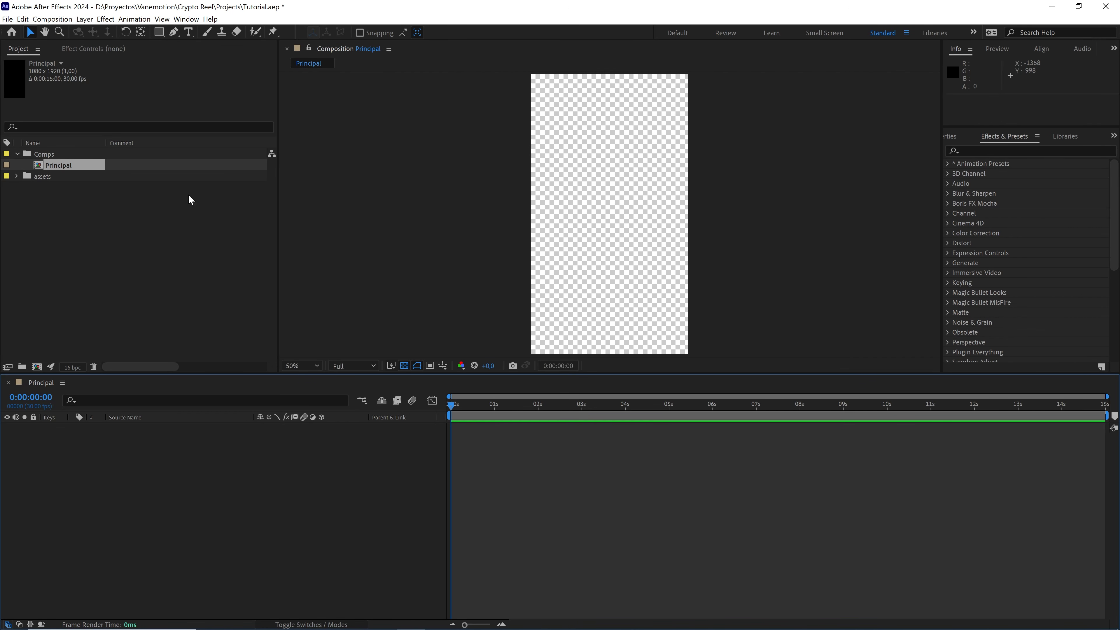
Step: Add Casa.ai from the Illustrator folder to the Principal composition as a layer
click(28, 178)
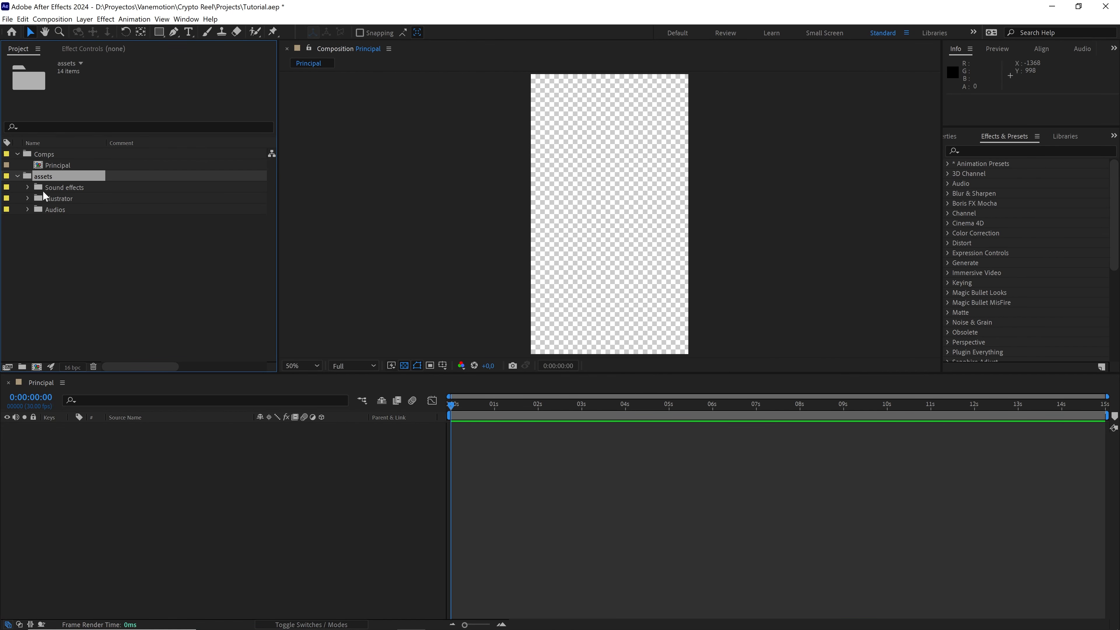
click(43, 198)
click(28, 199)
click(75, 232)
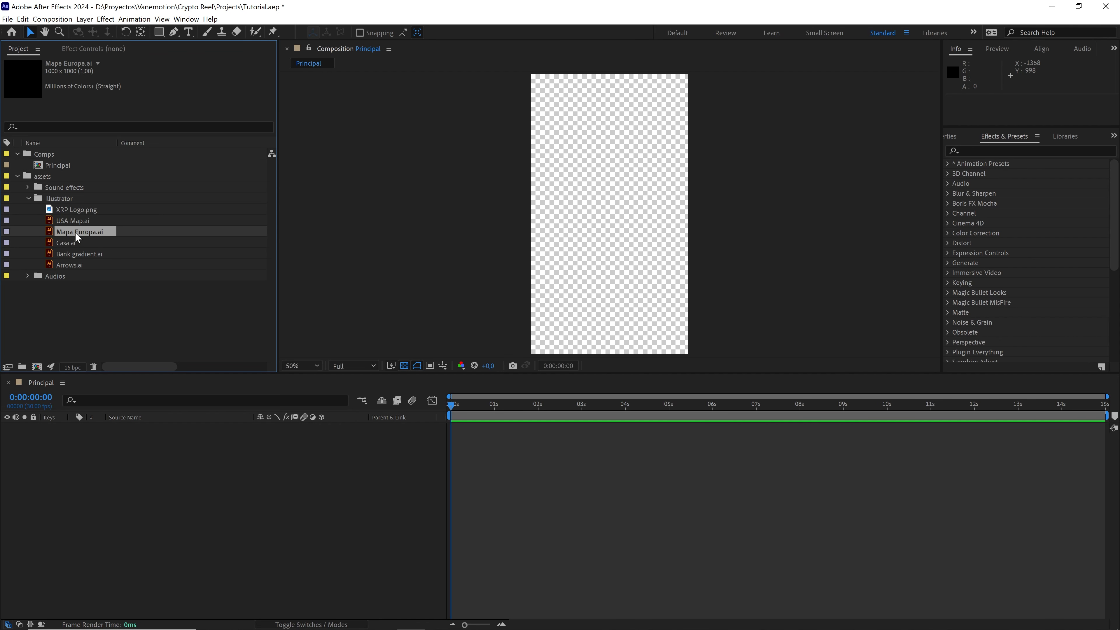
click(68, 243)
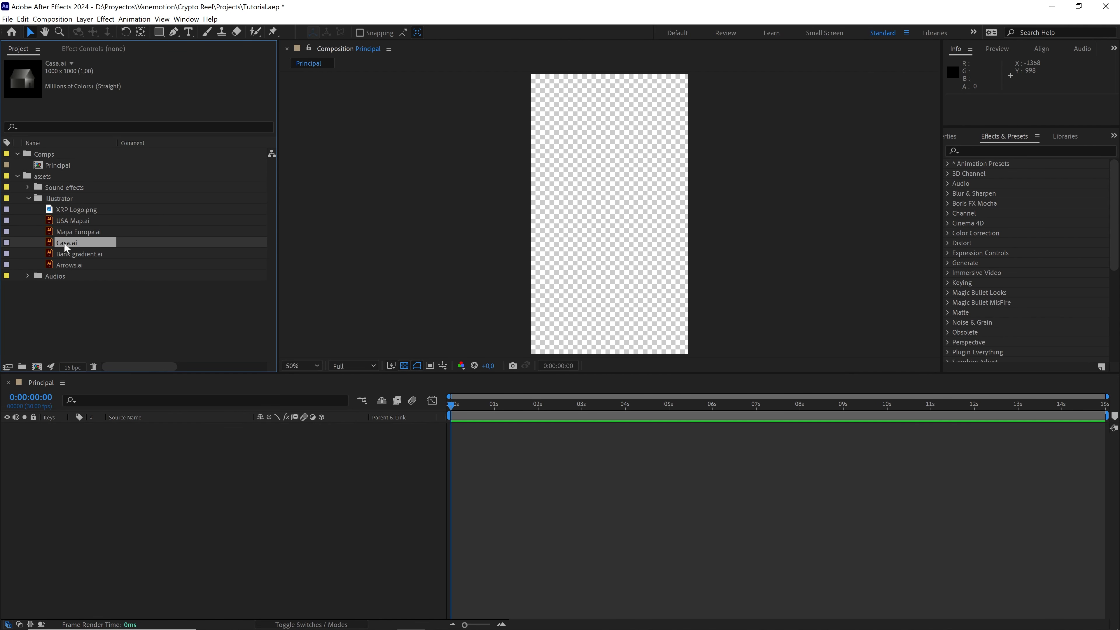
drag(64, 242, 146, 467)
Step: Scale the Casa.ai layer to 80% and make it a 3D layer
key(s)
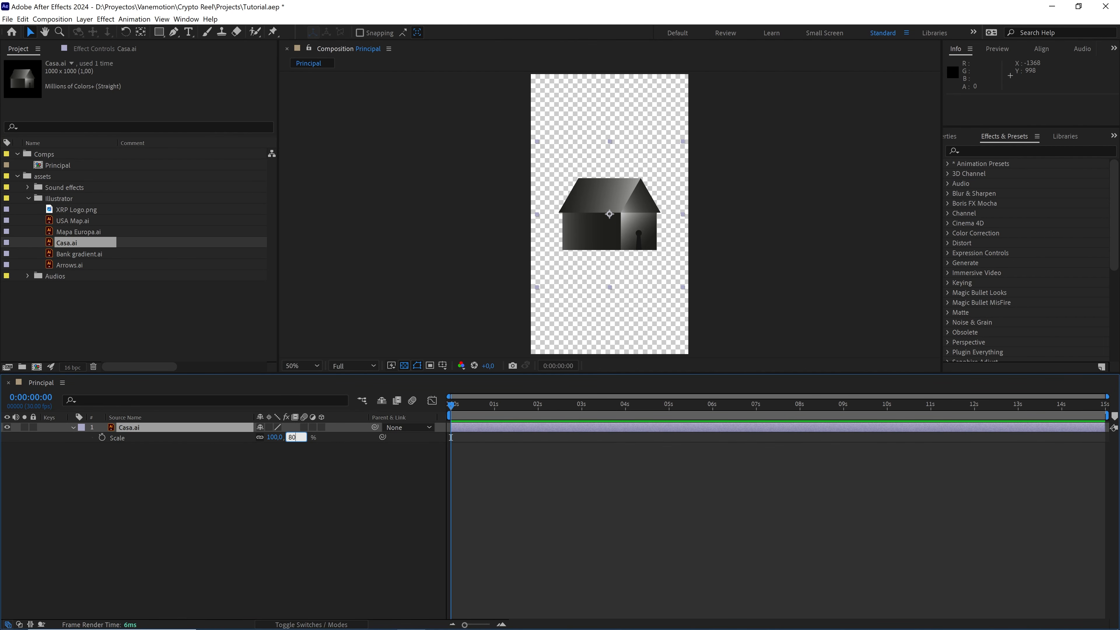
key(Return)
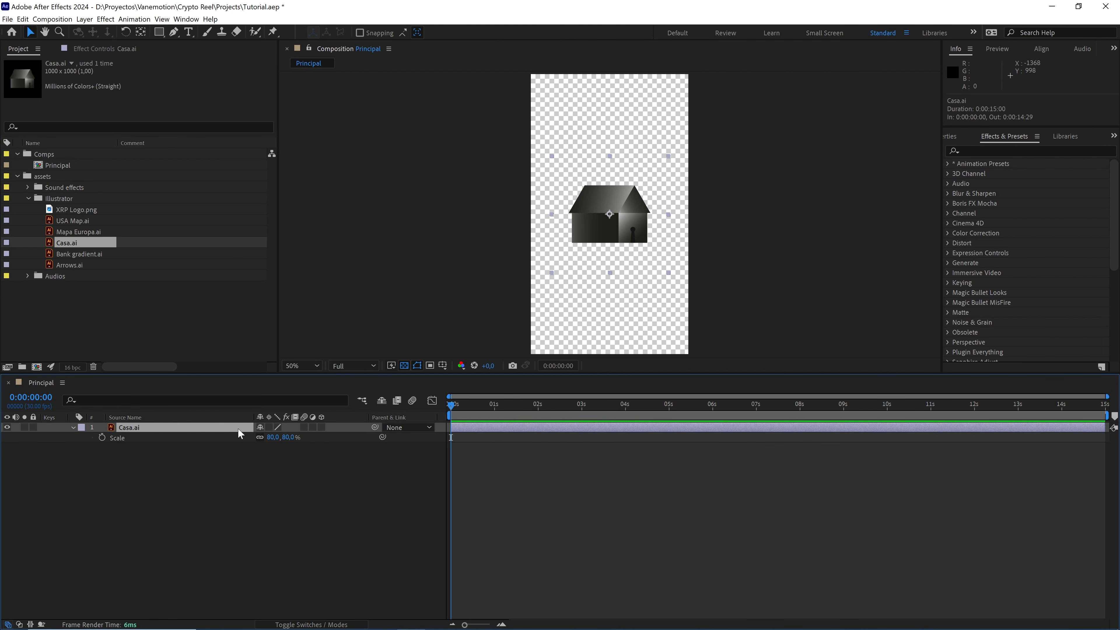
click(322, 427)
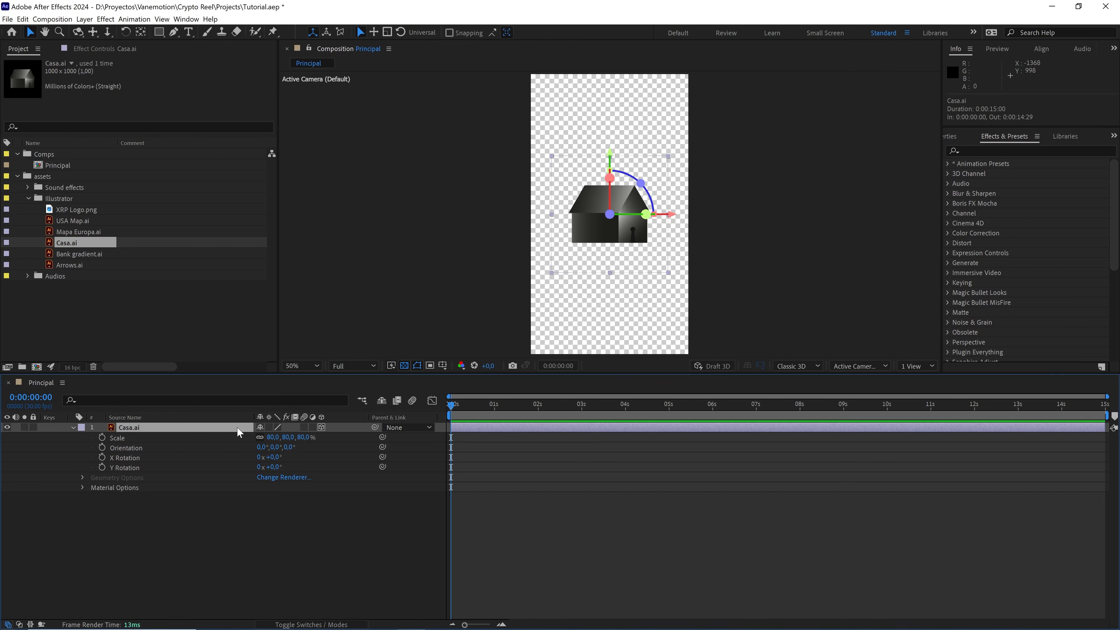
Step: Find the Tritone effect and apply it to the house layer
click(992, 150)
text(tr)
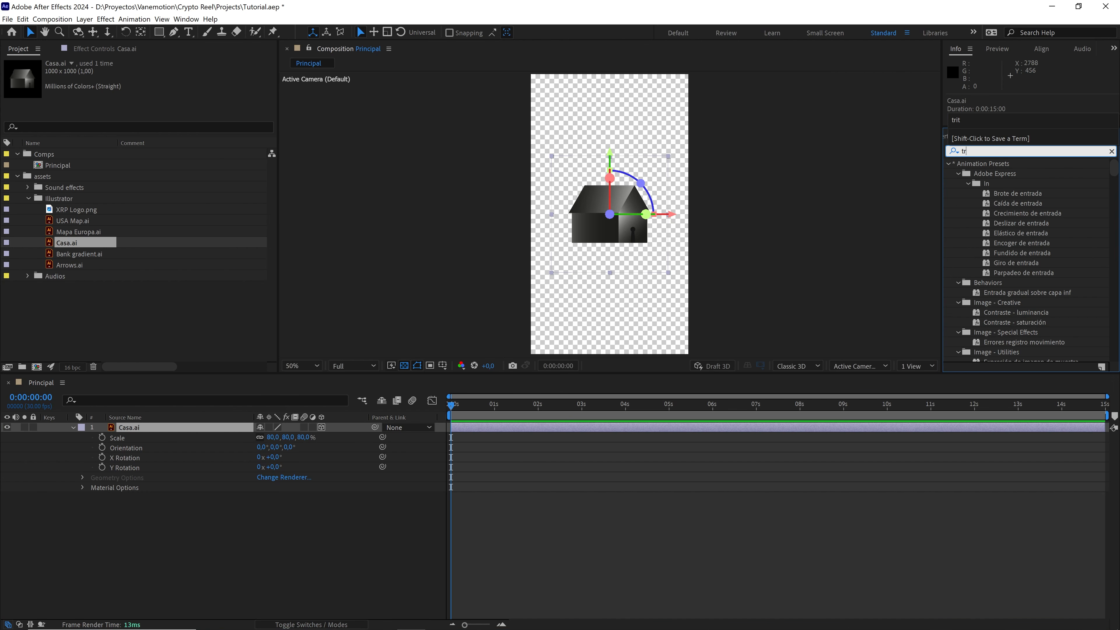
text(it)
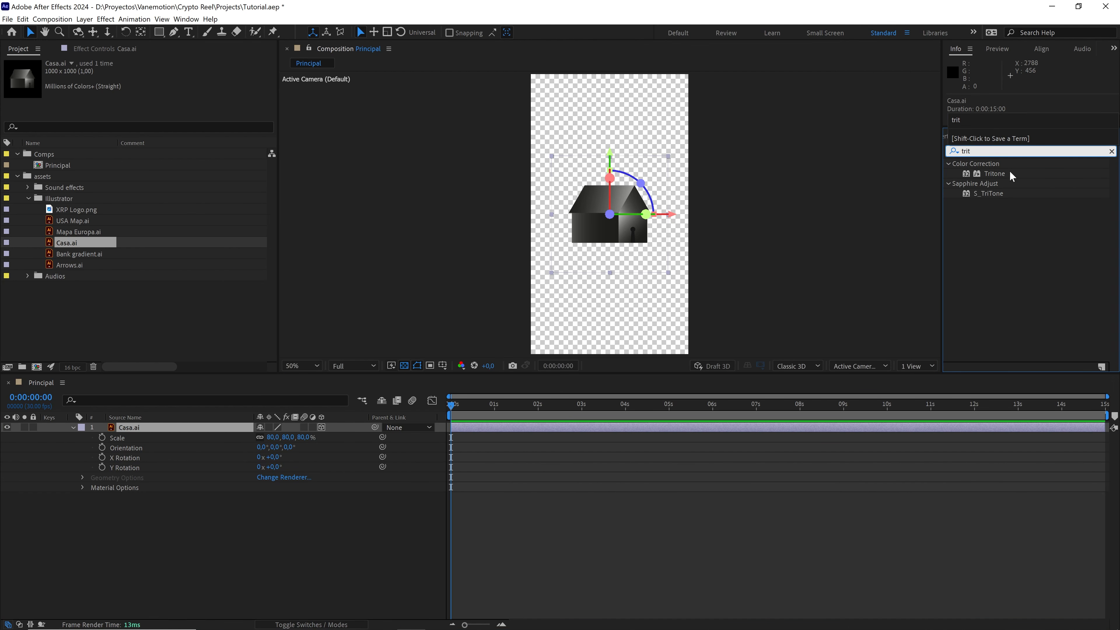
drag(1010, 173, 674, 218)
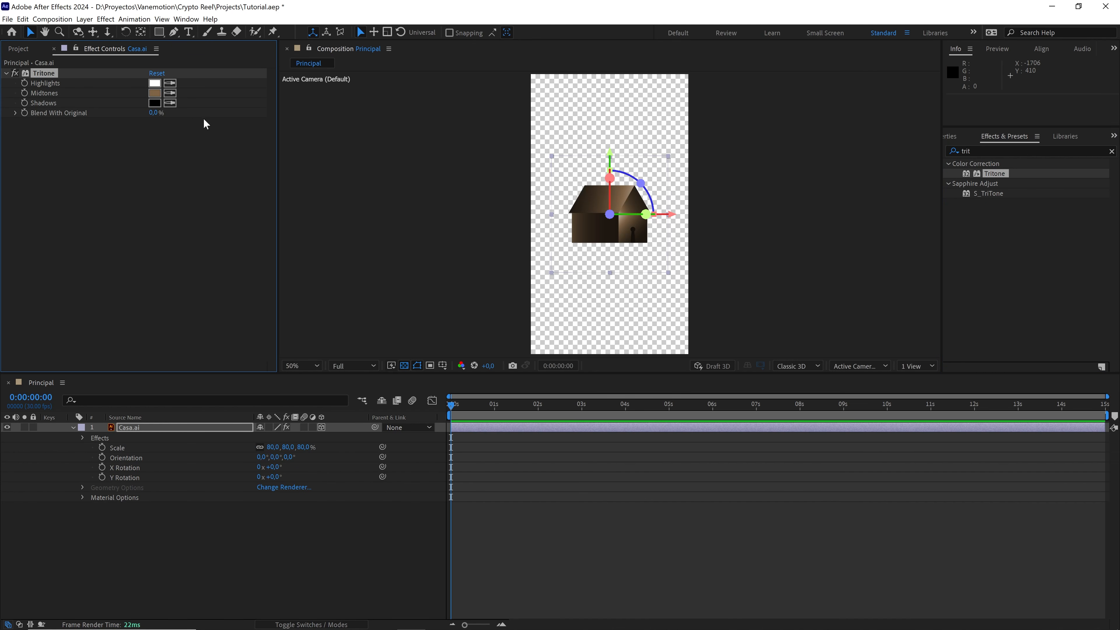
Step: Set the Tritone midtones color of the house layer to a bright saturated green
click(154, 92)
click(261, 258)
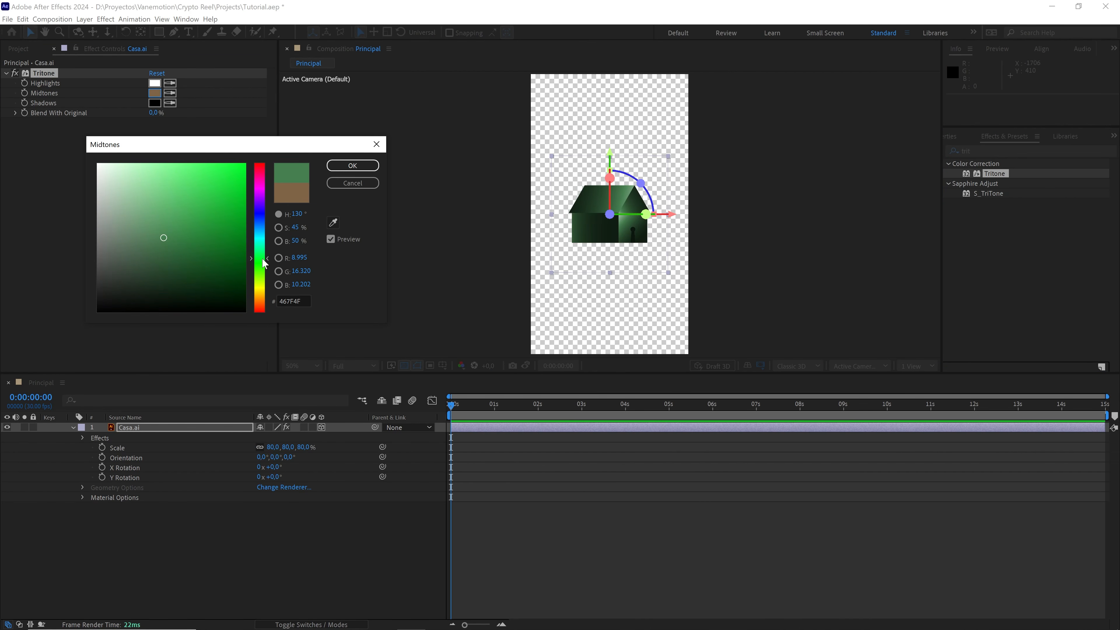
click(219, 225)
drag(233, 210, 233, 171)
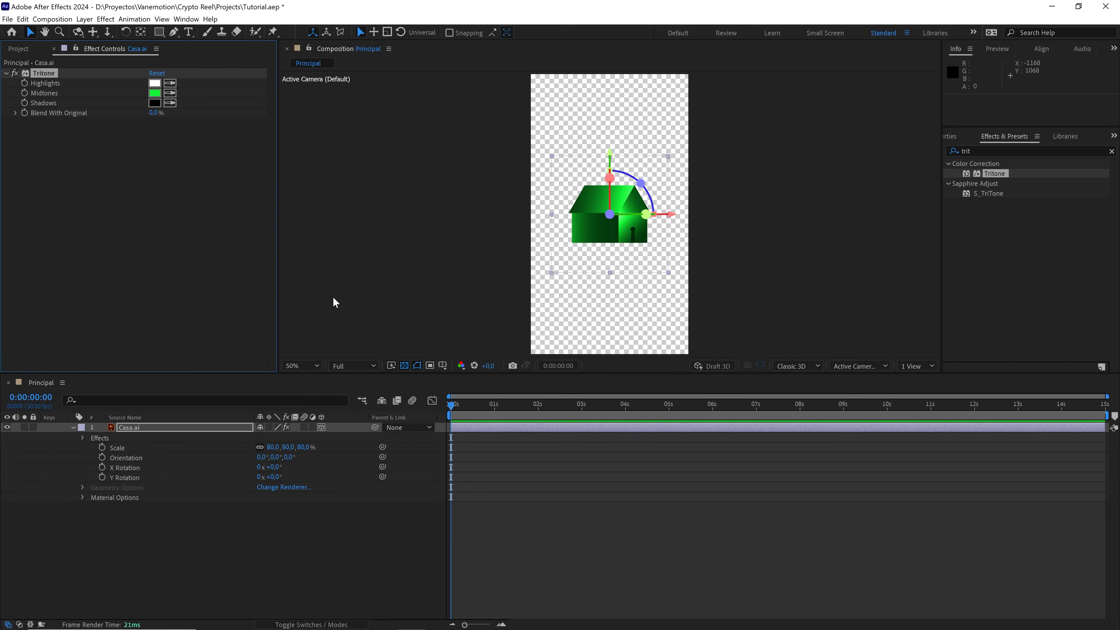
Step: Create a new 1080 x 1920 px black solid named base in the Principal composition
click(215, 505)
right_click(216, 505)
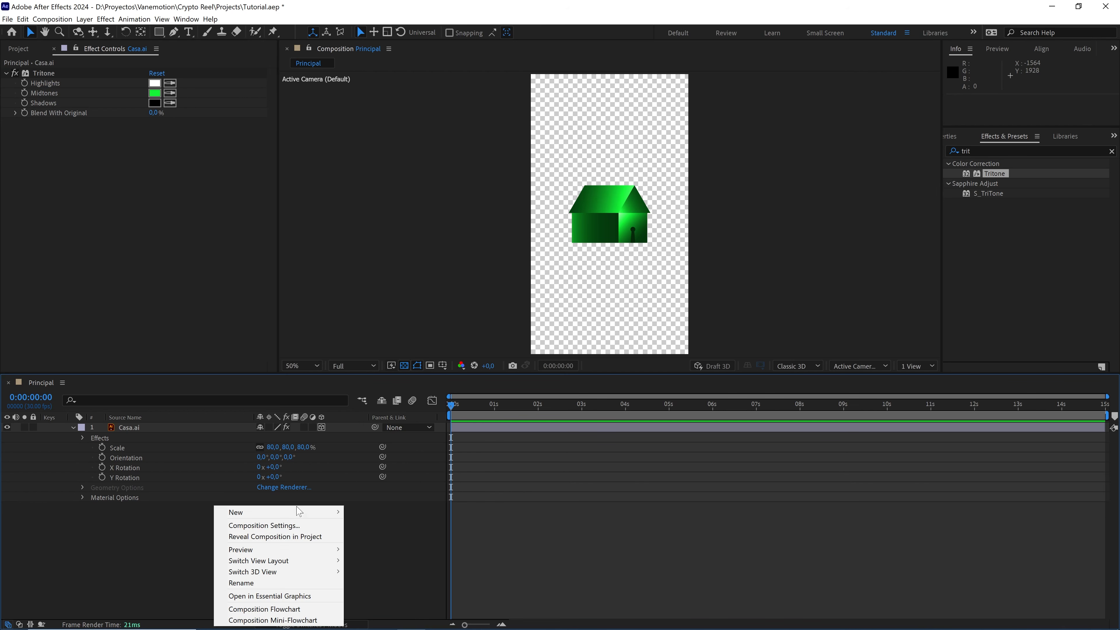
mouse_move(335, 512)
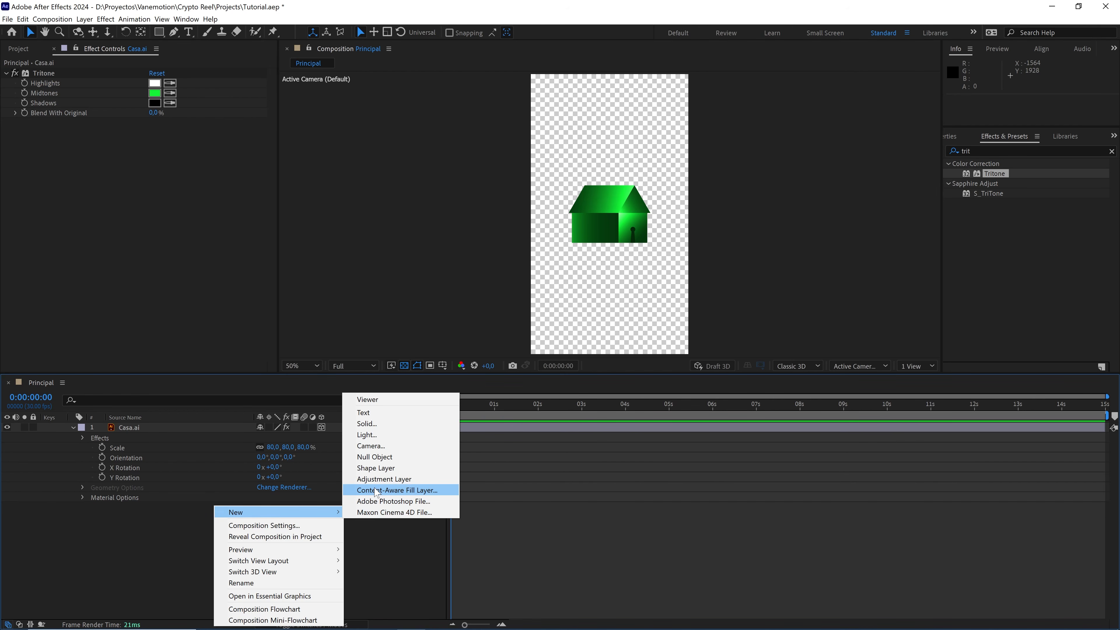
click(368, 424)
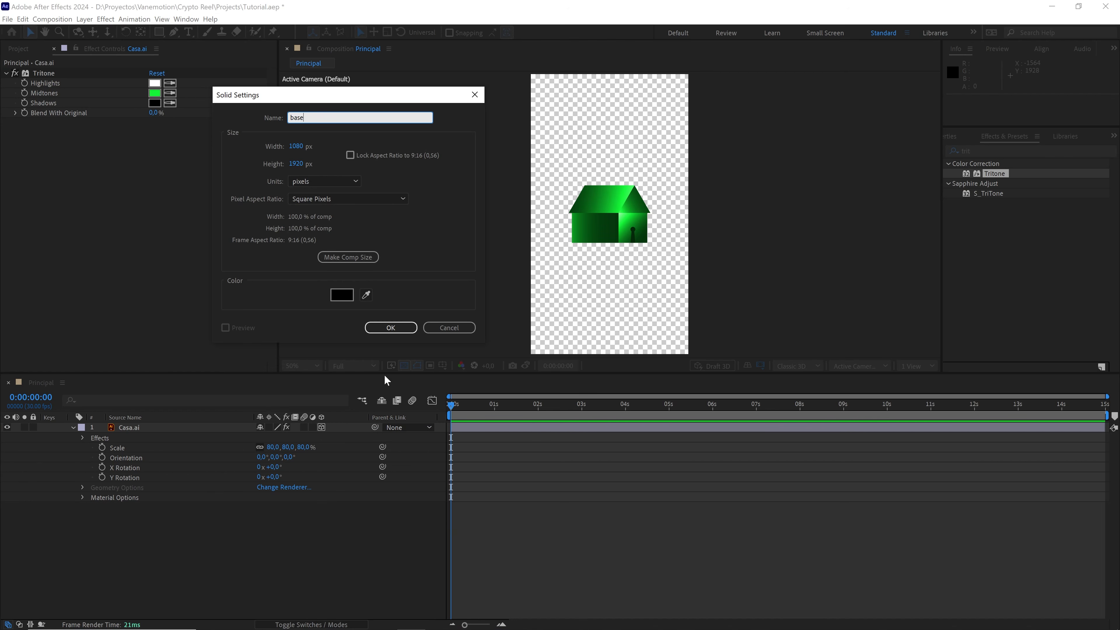
click(388, 327)
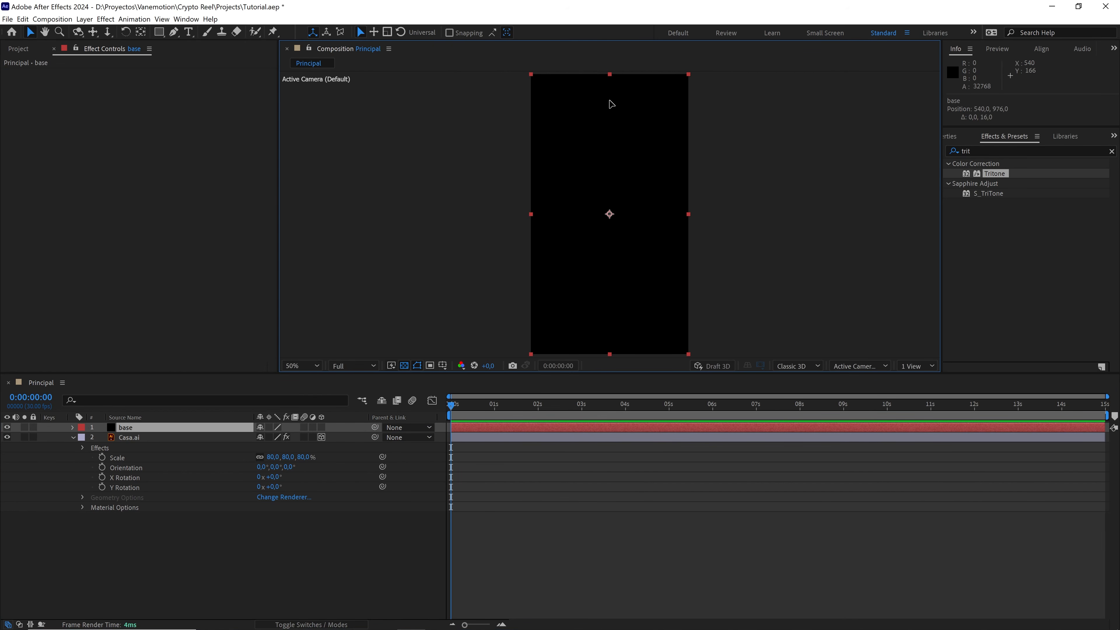
Step: Move the base solid straight down to about Y 2114 so its upper edge meets the bottom of the house
drag(609, 103, 610, 228)
key(period)
key(period)
key(period)
key(period)
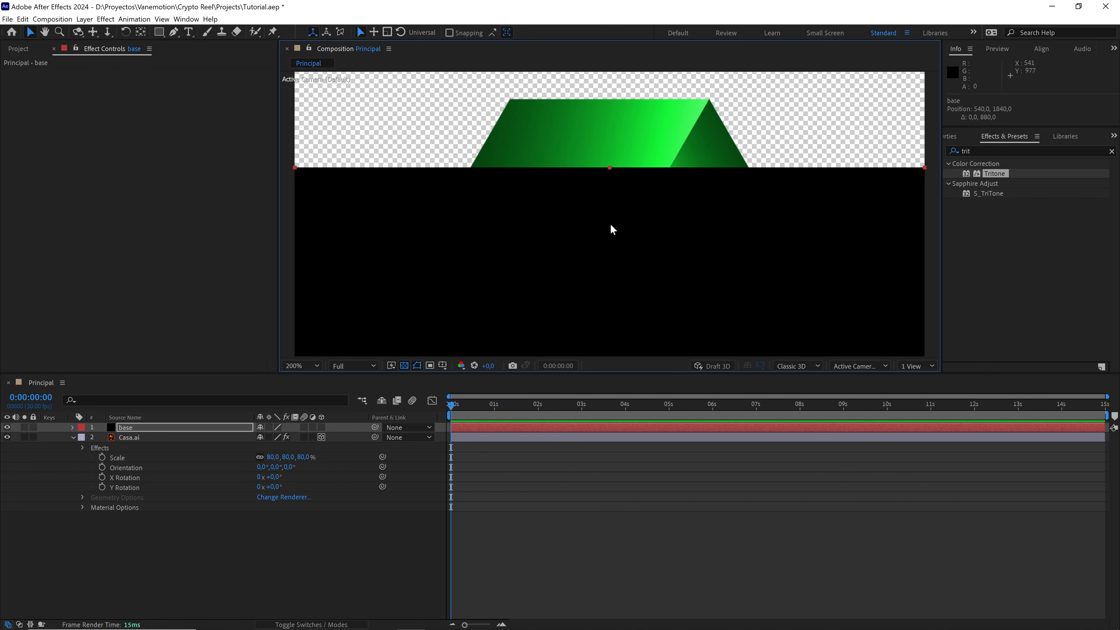
drag(622, 191, 629, 308)
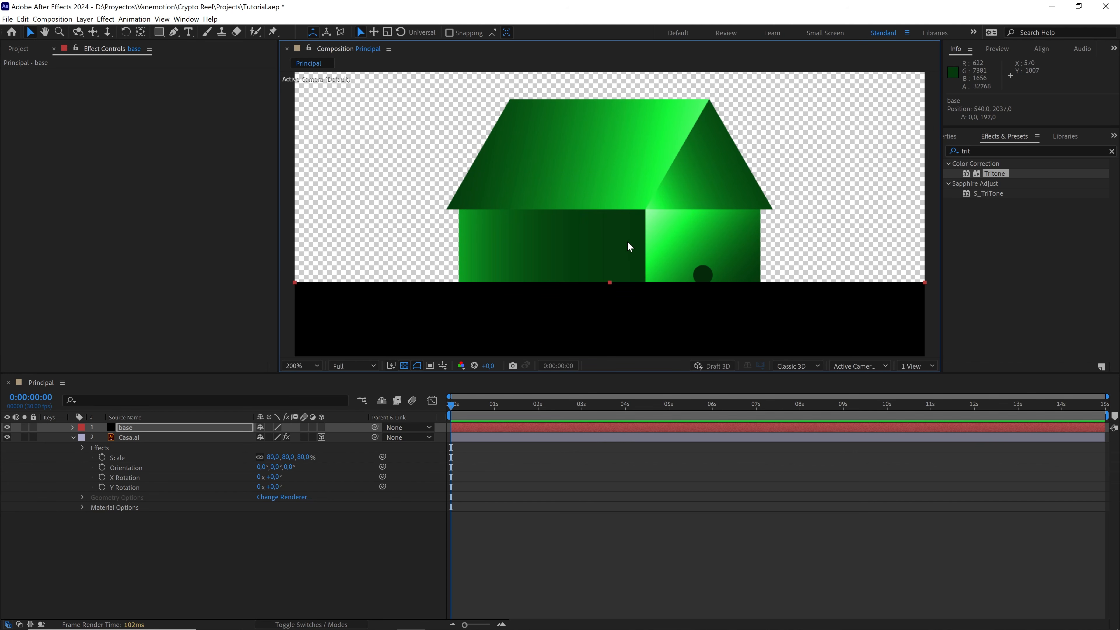
drag(649, 238, 648, 168)
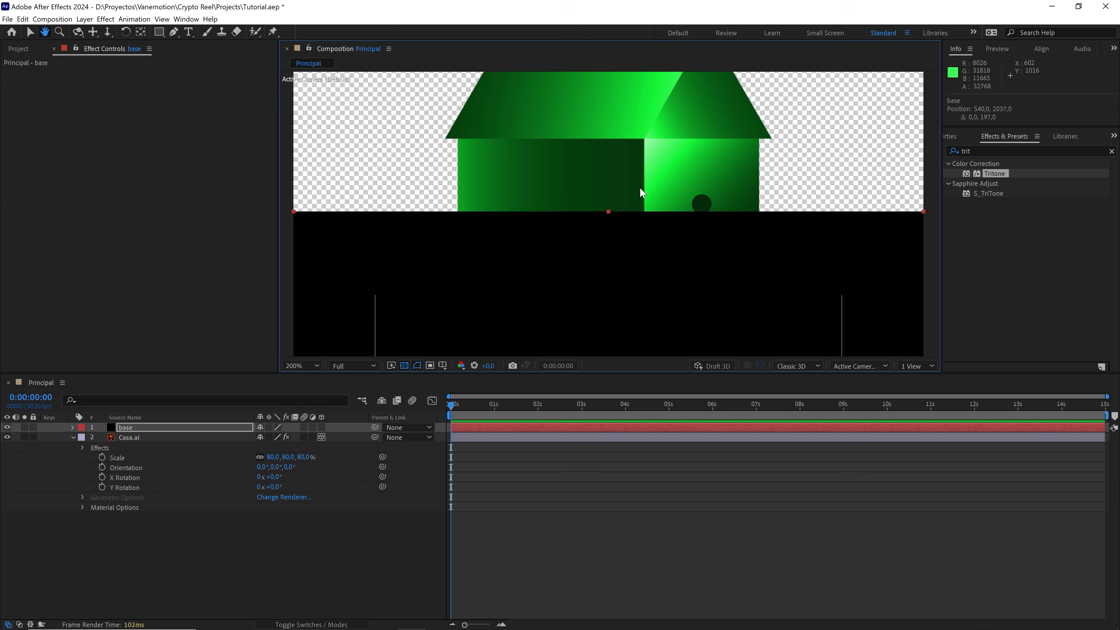
drag(618, 229, 609, 253)
key(comma)
key(comma)
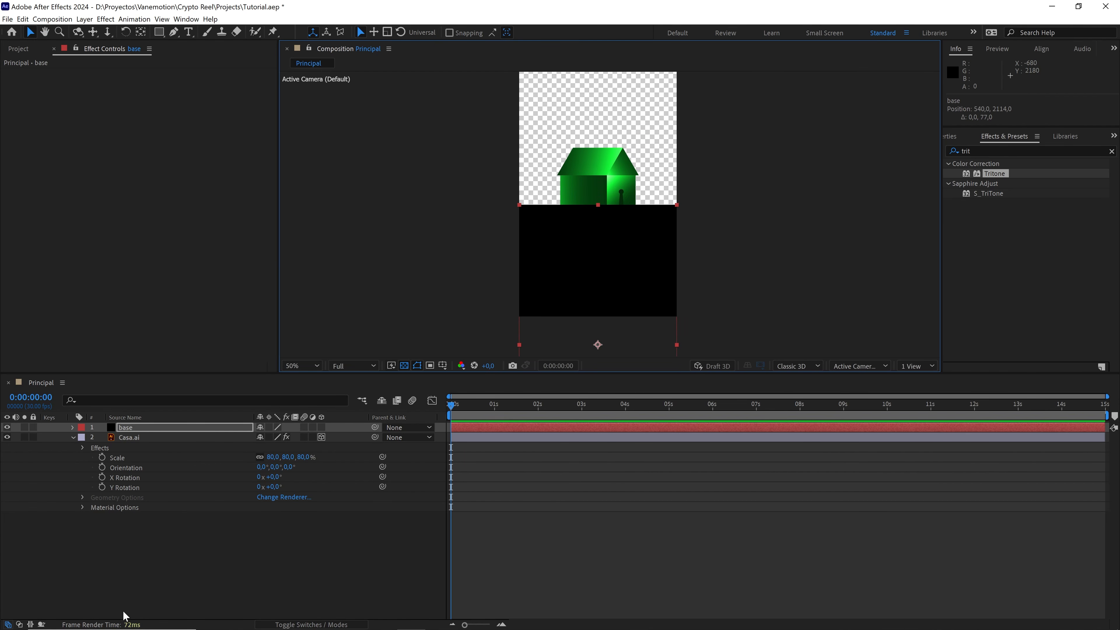
Step: Create a black solid named bg with a width and height of 5000 px
click(163, 555)
right_click(163, 556)
mouse_move(270, 441)
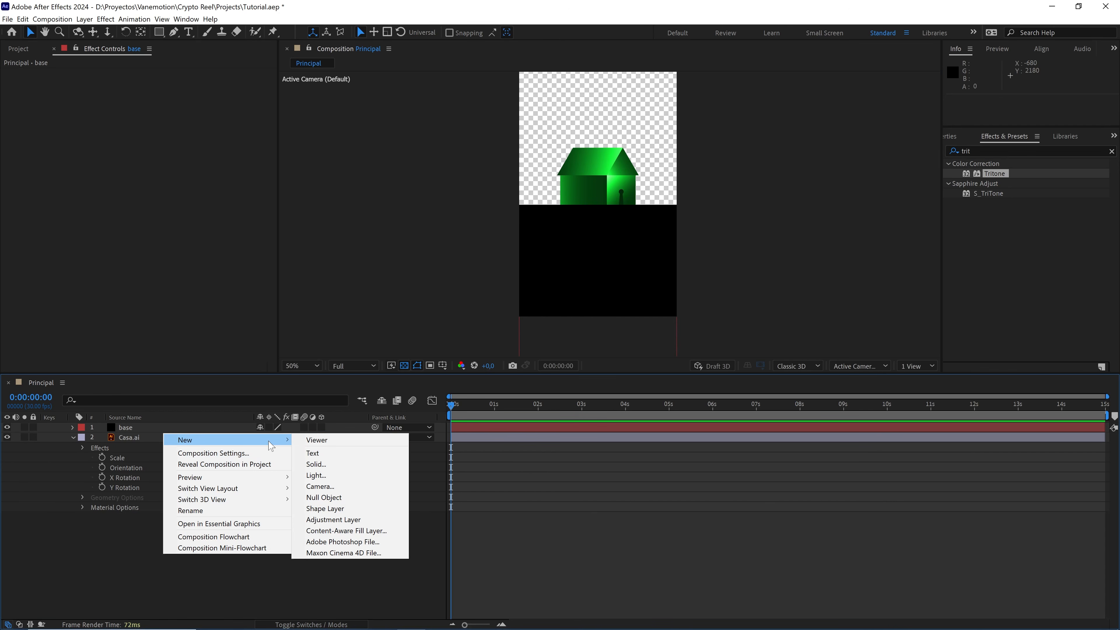
click(314, 462)
text(bg)
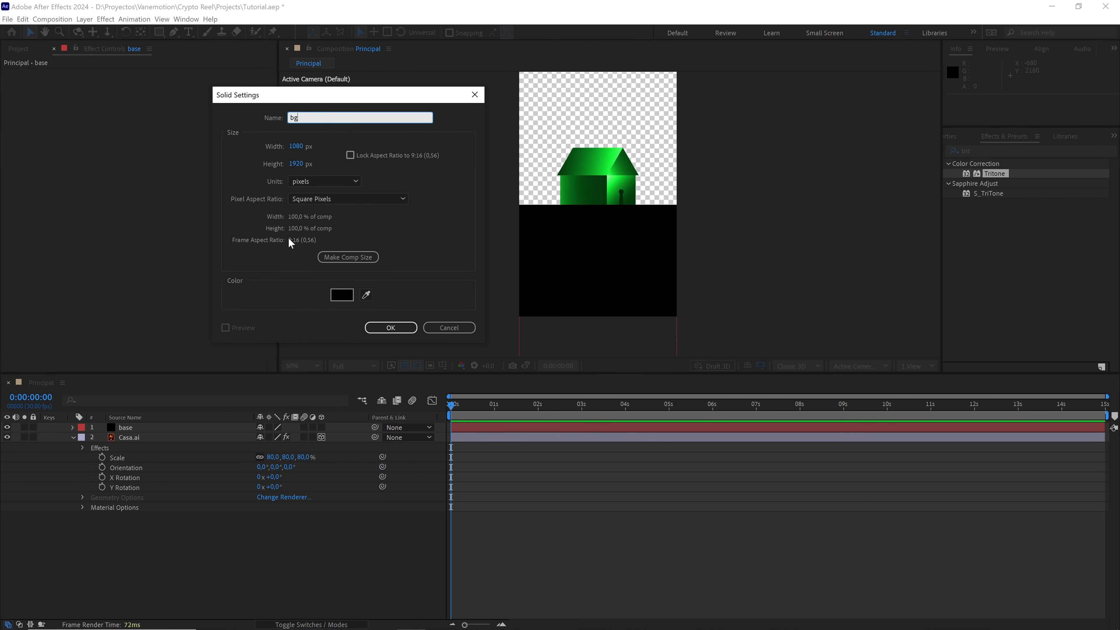
click(294, 147)
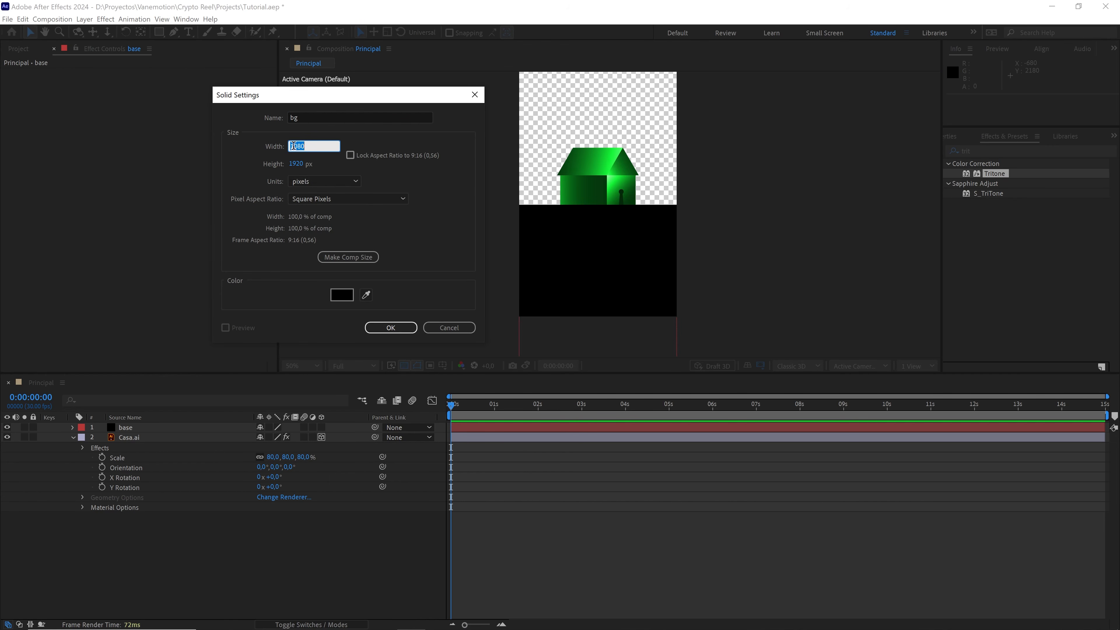
text(5000)
click(302, 161)
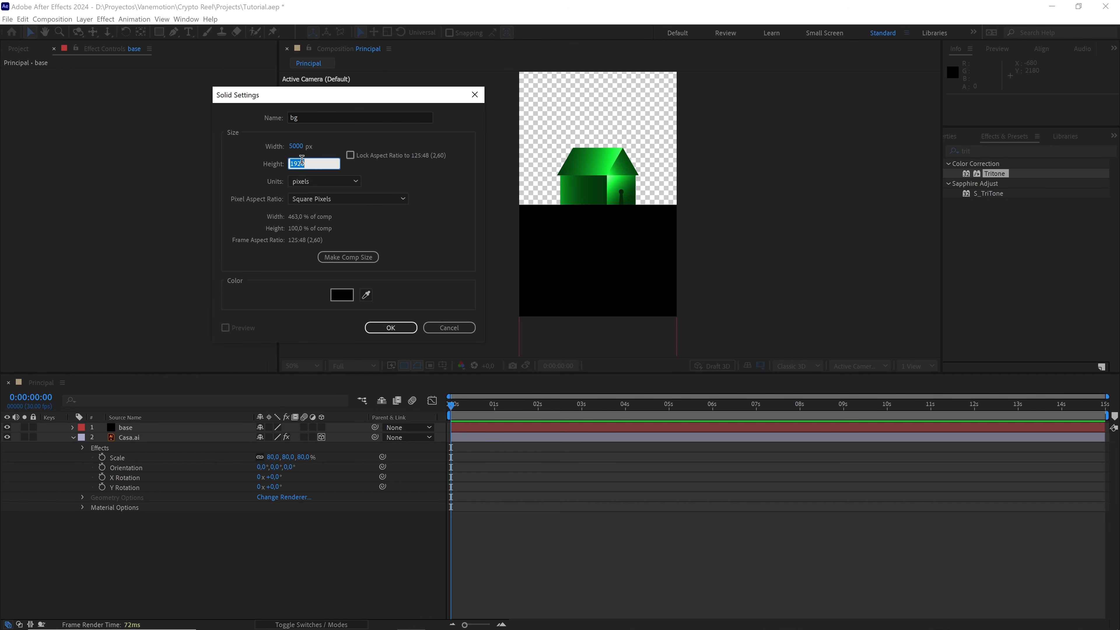
text(5000)
click(342, 294)
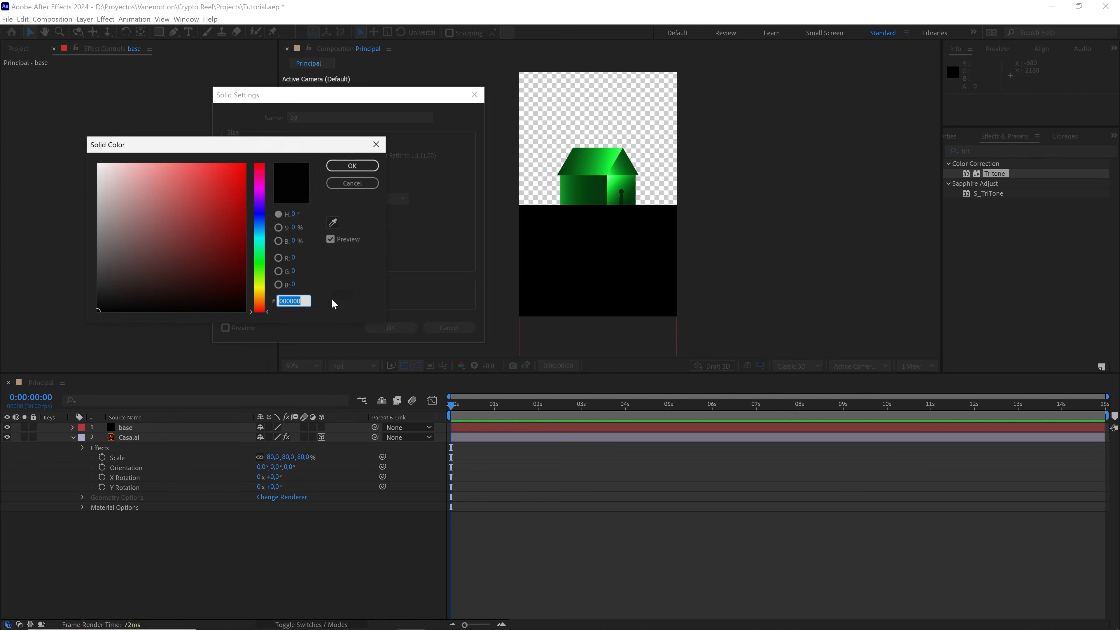
click(348, 168)
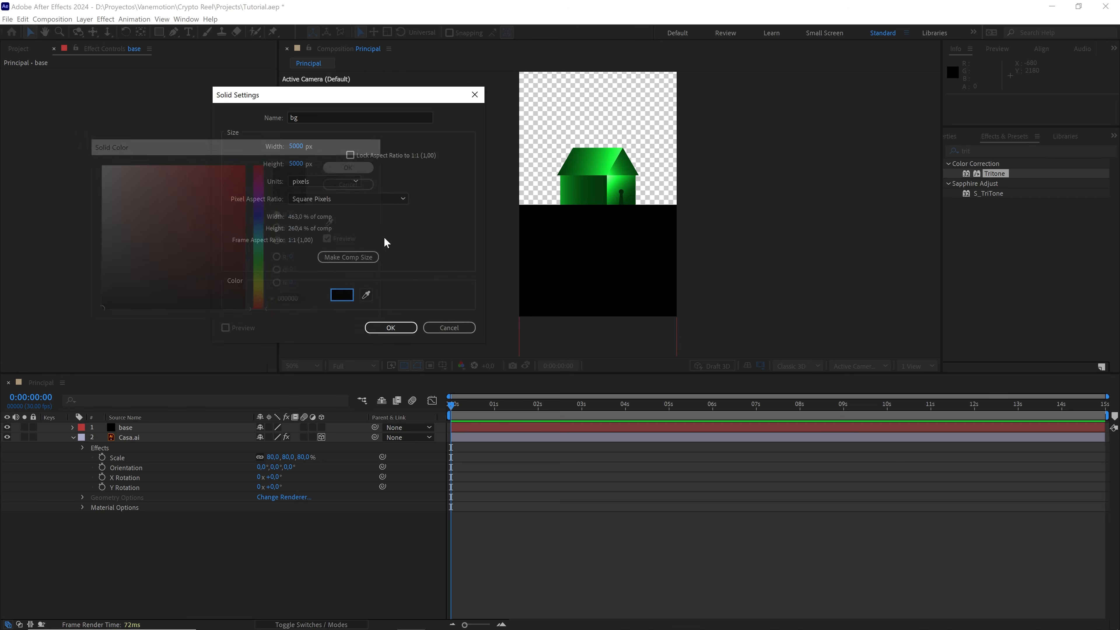
click(390, 327)
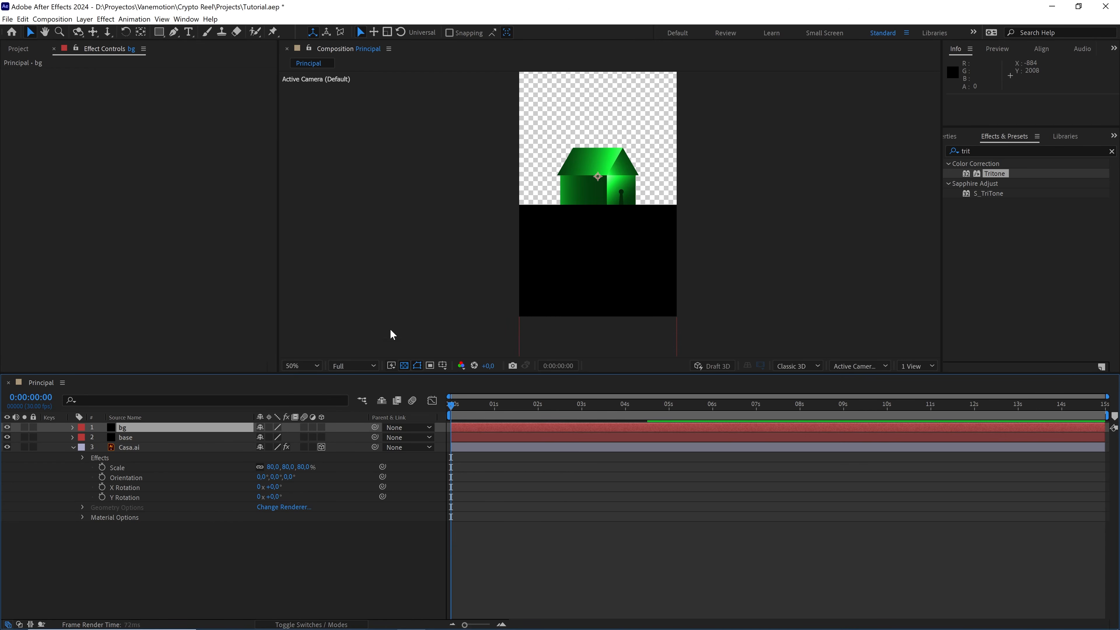
Step: Make the bg solid a 3D layer and place it below Casa.ai in the layer order
click(323, 427)
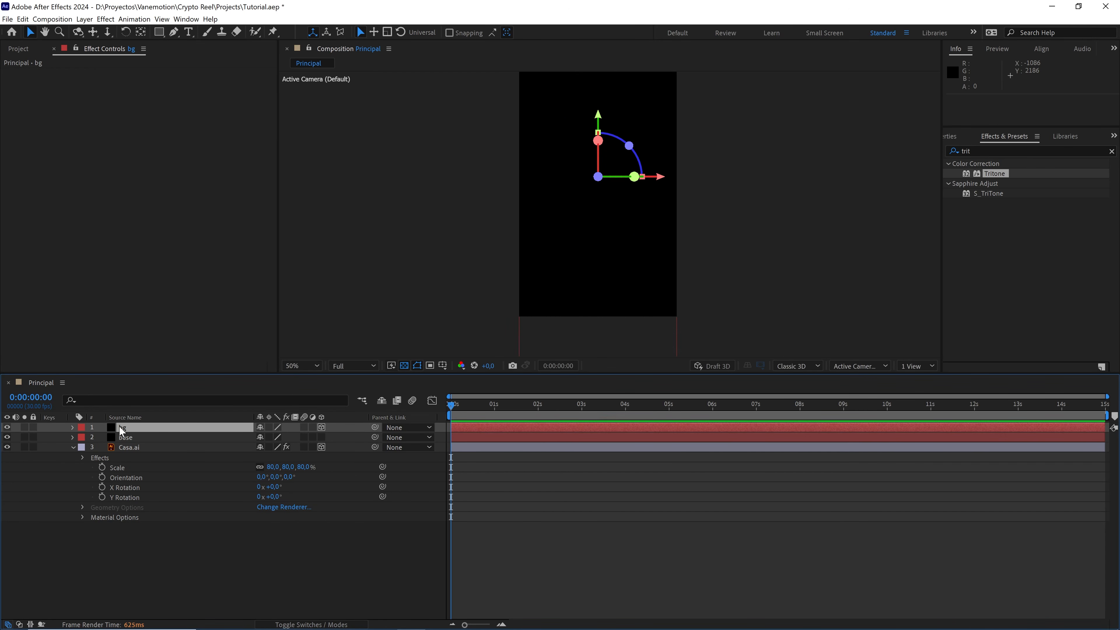
drag(127, 425, 145, 482)
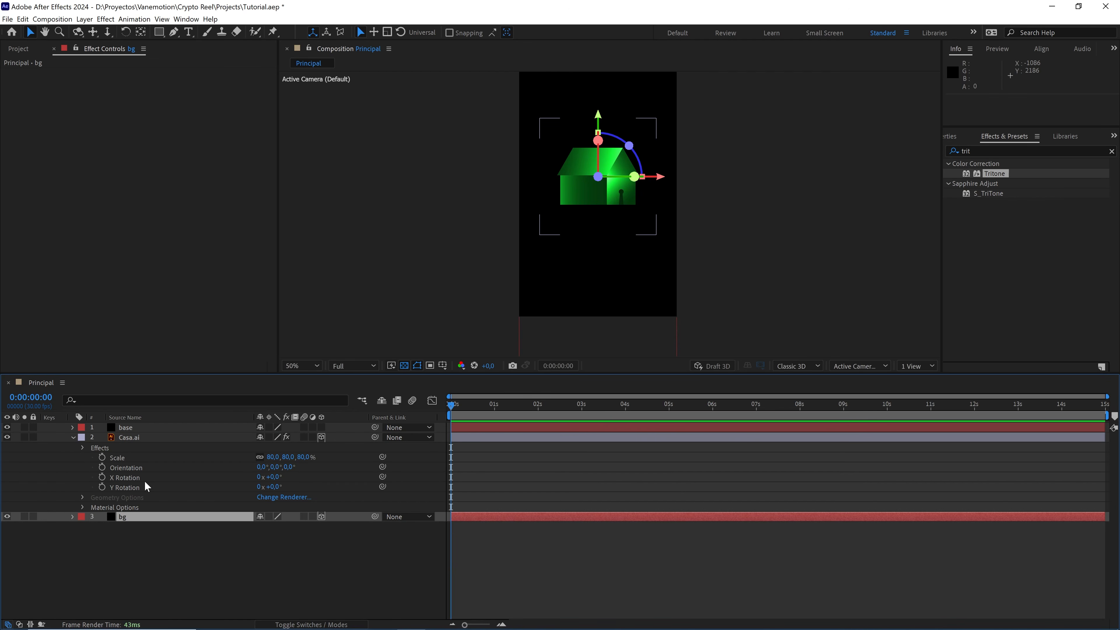
click(71, 437)
Step: Show the composition in 2 Views and push the bg solid back in depth to about Z 984
click(917, 366)
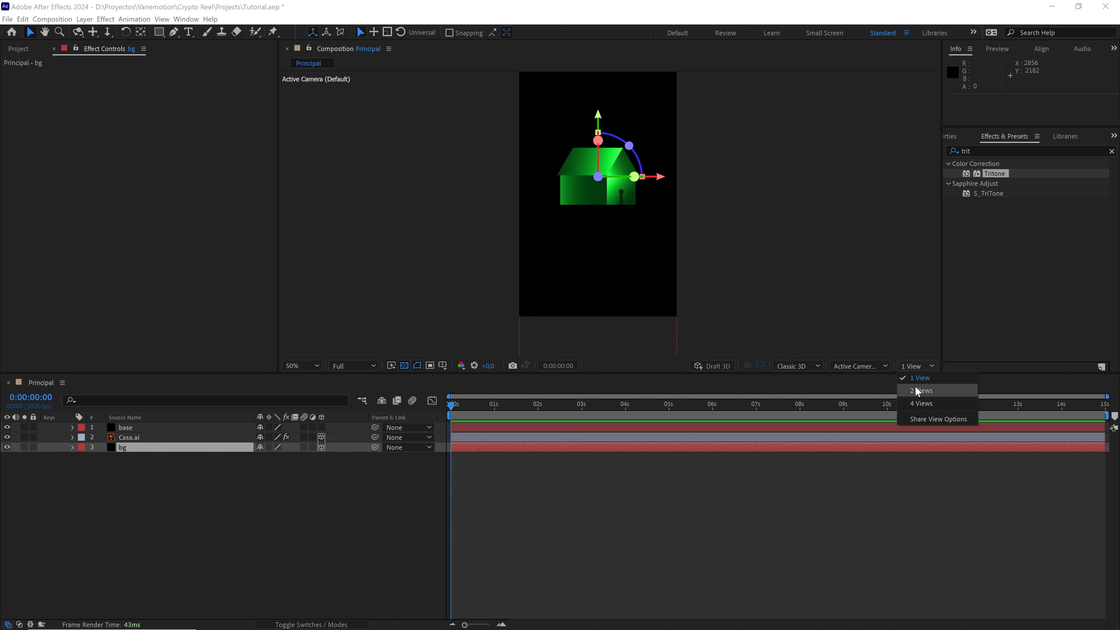
click(915, 386)
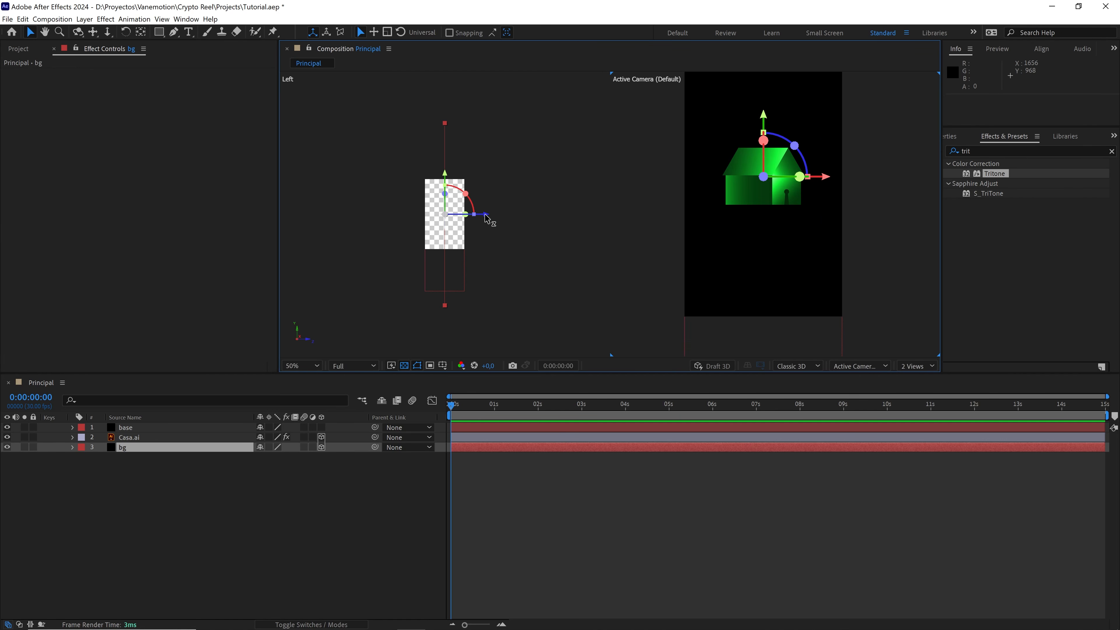
drag(486, 218, 449, 217)
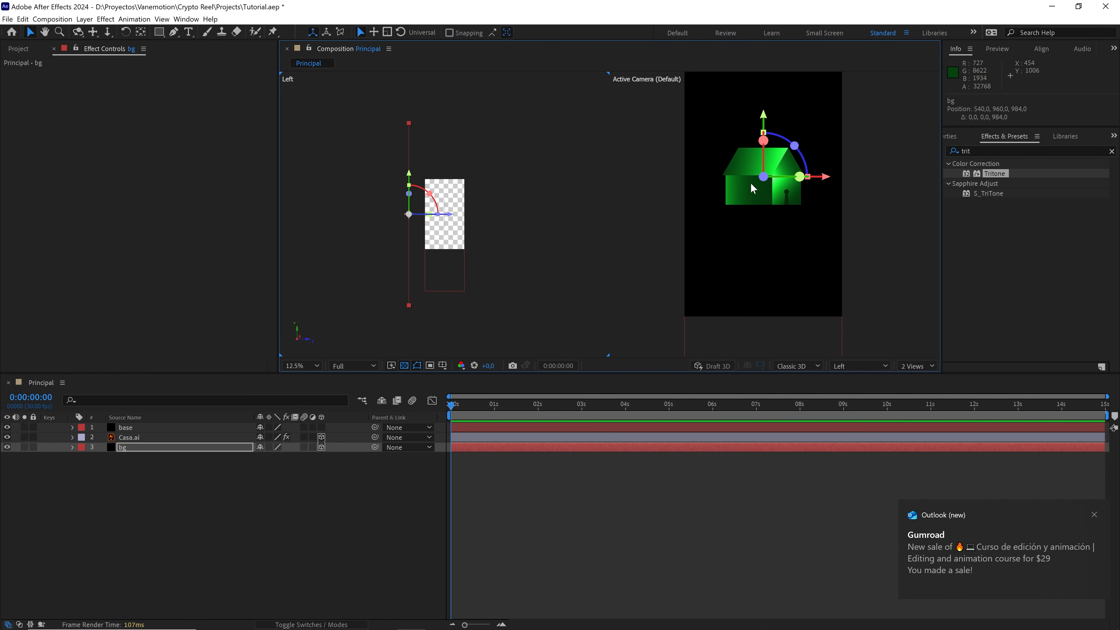
Step: Find the Grid effect and apply it to the bg solid
click(970, 151)
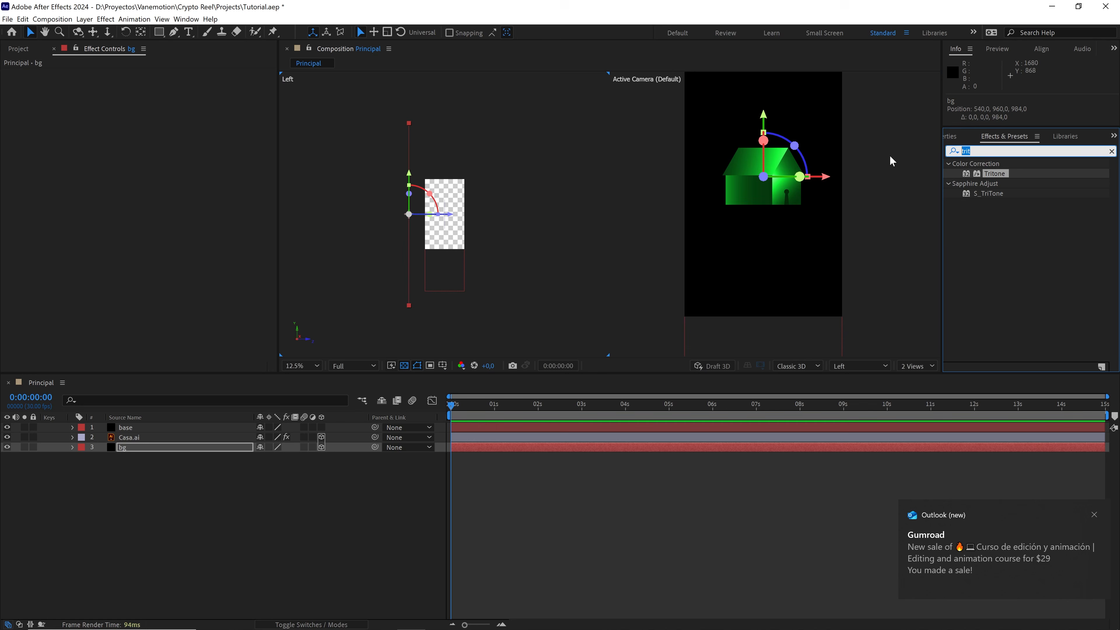
text(grid)
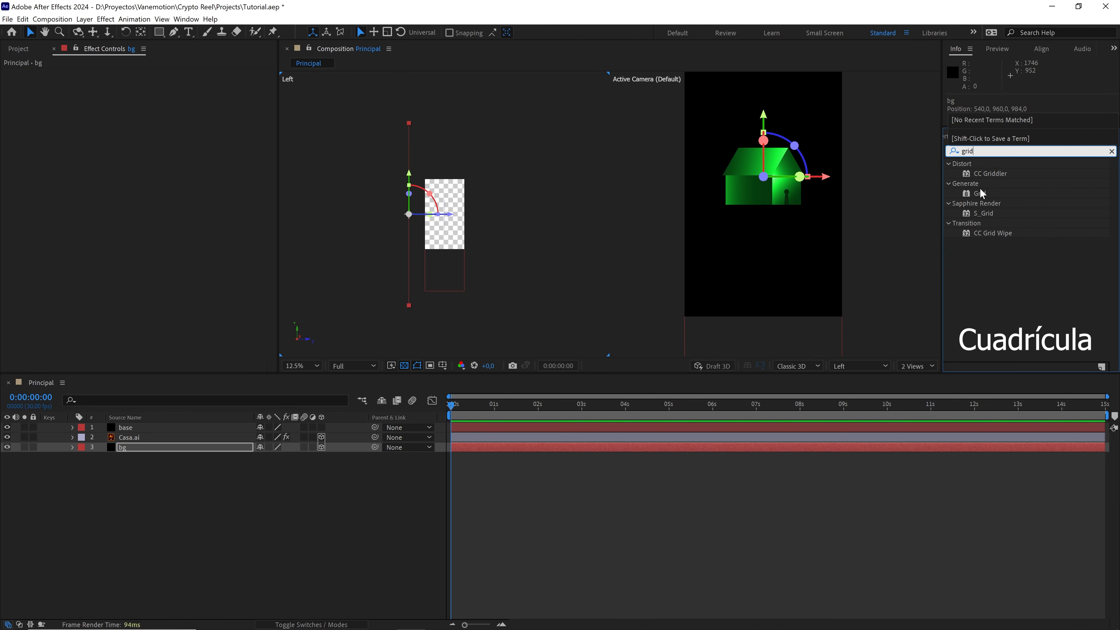
drag(979, 192, 144, 452)
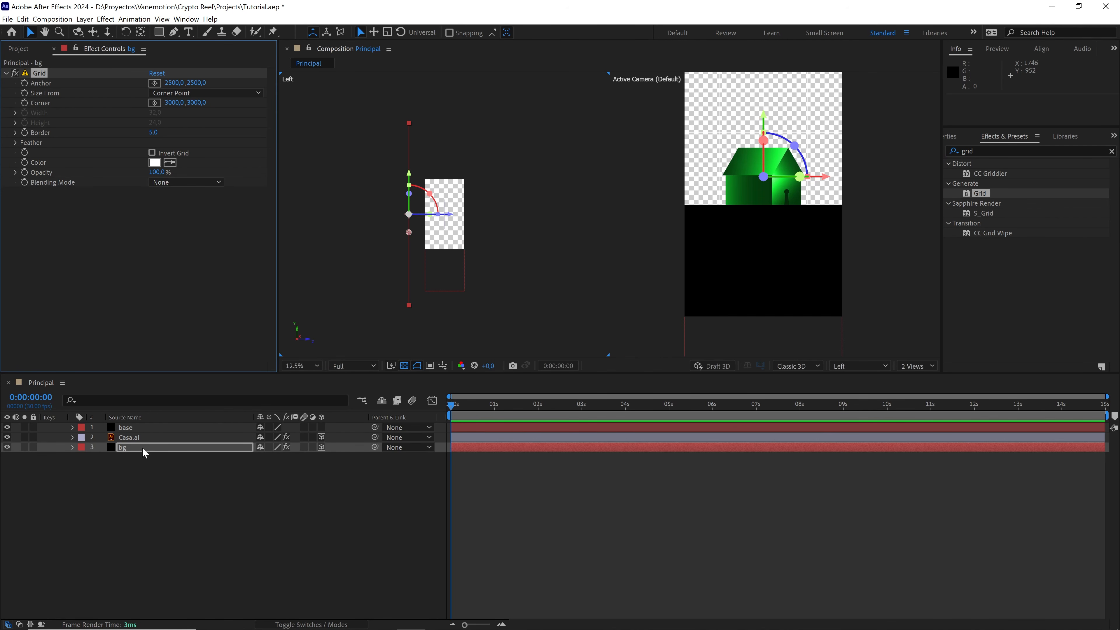
Step: Return to 1 View and set the Grid effect's blending mode to Normal
click(914, 366)
click(915, 379)
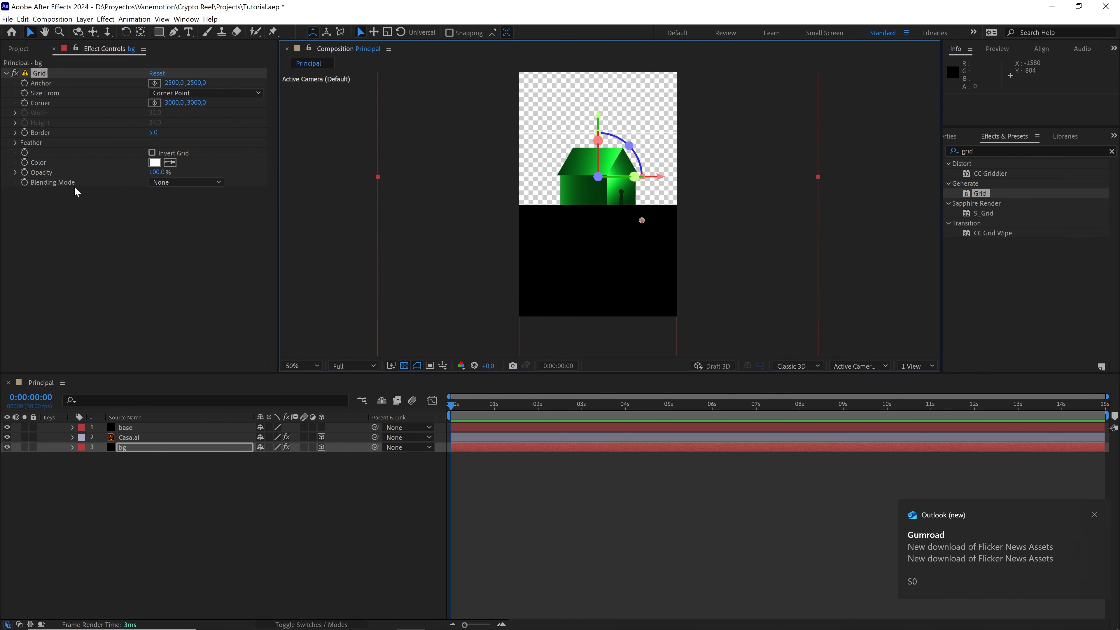
click(185, 182)
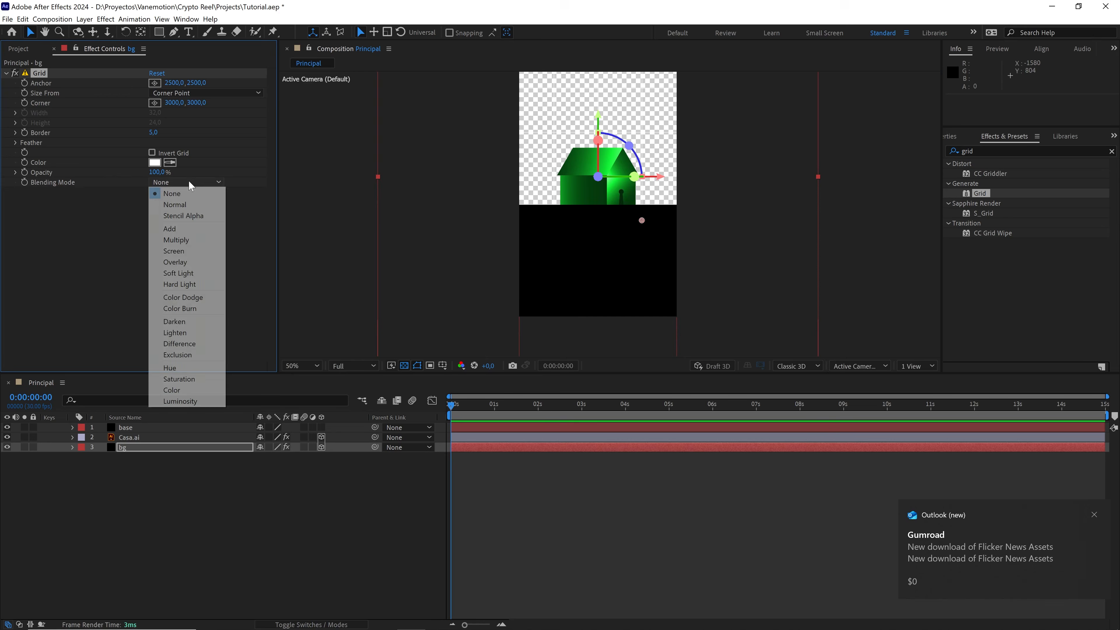
click(193, 205)
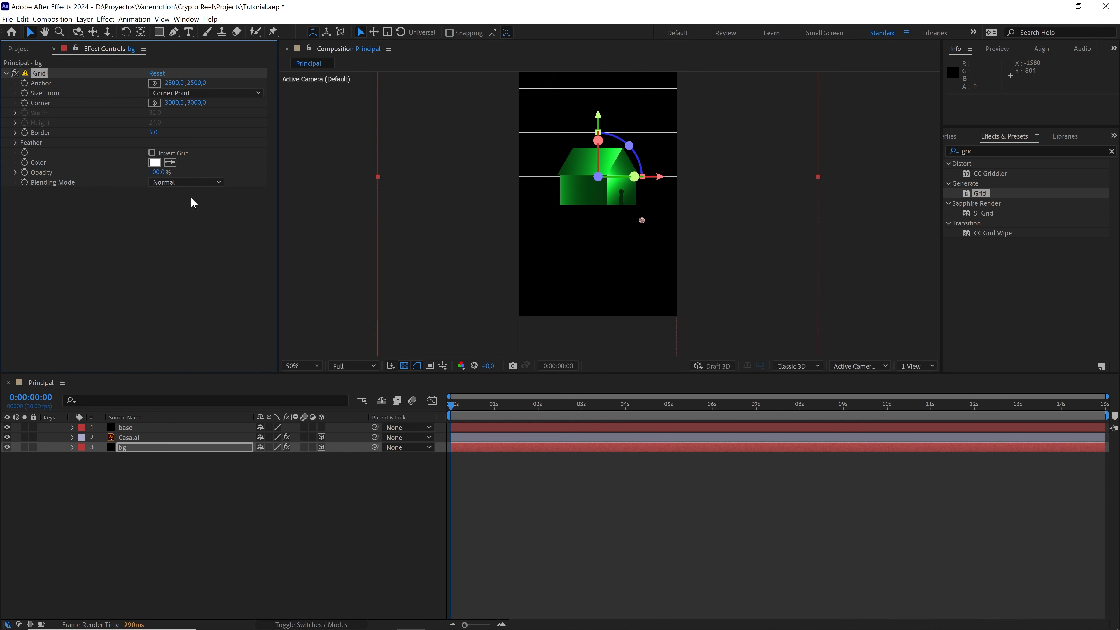
Step: Size the bg grid from the Width Slider with a width of 200 and a border of 1
click(194, 93)
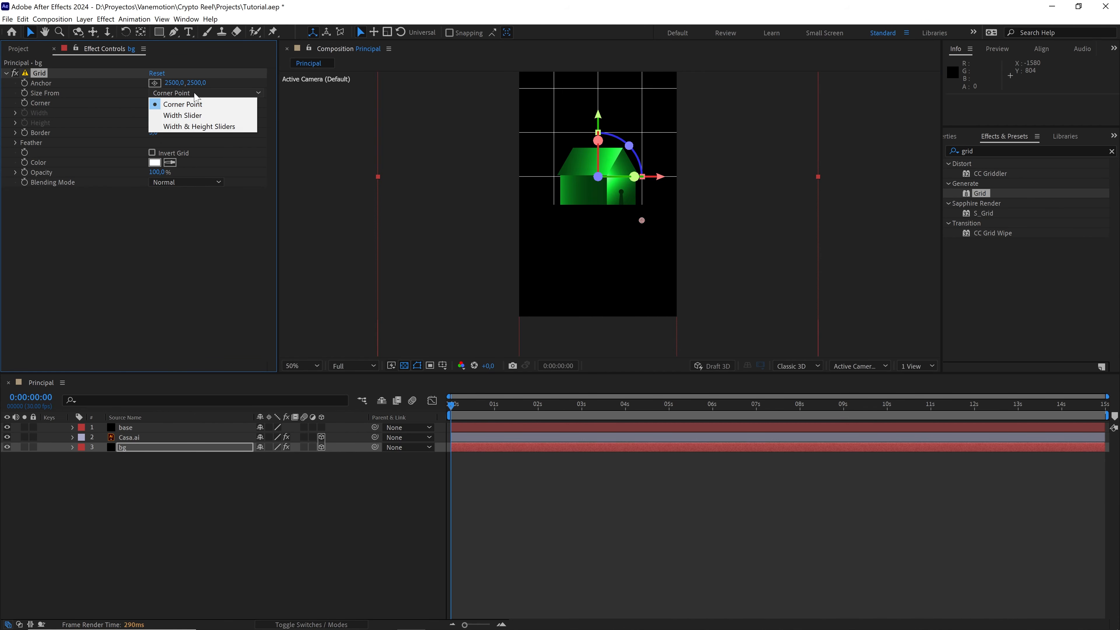
click(196, 117)
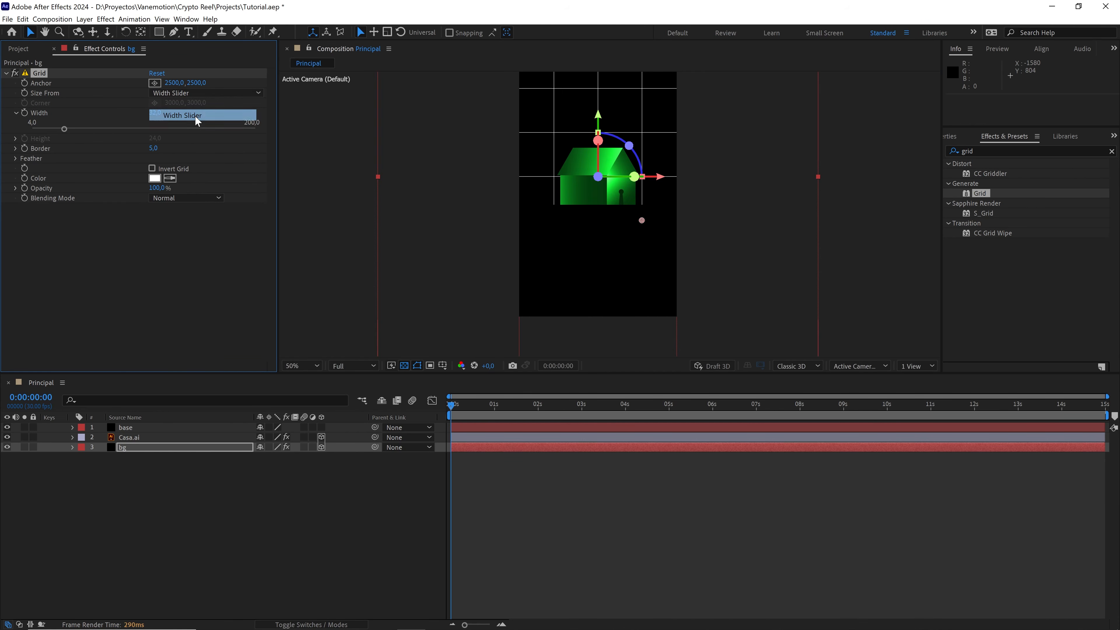
drag(157, 116, 196, 115)
click(162, 114)
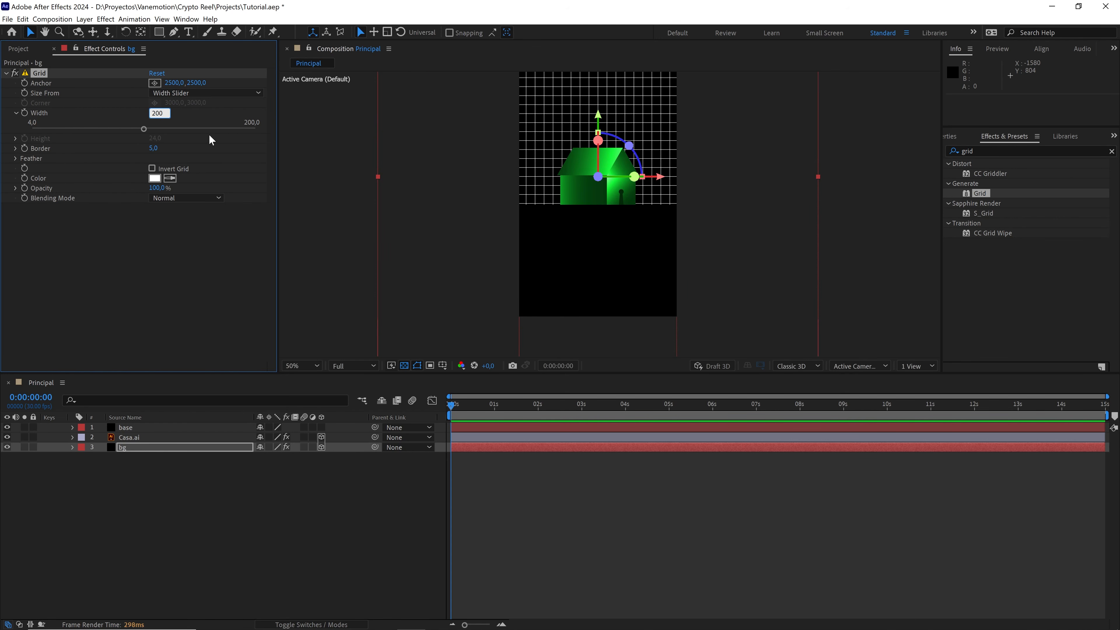
text(200)
key(Return)
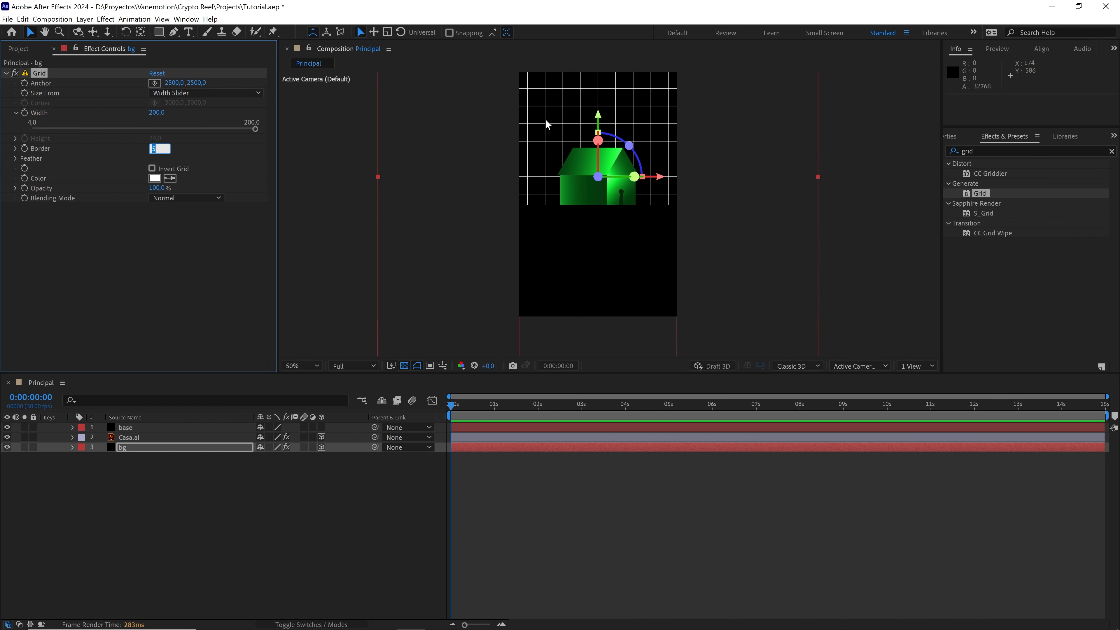
text(1)
key(Return)
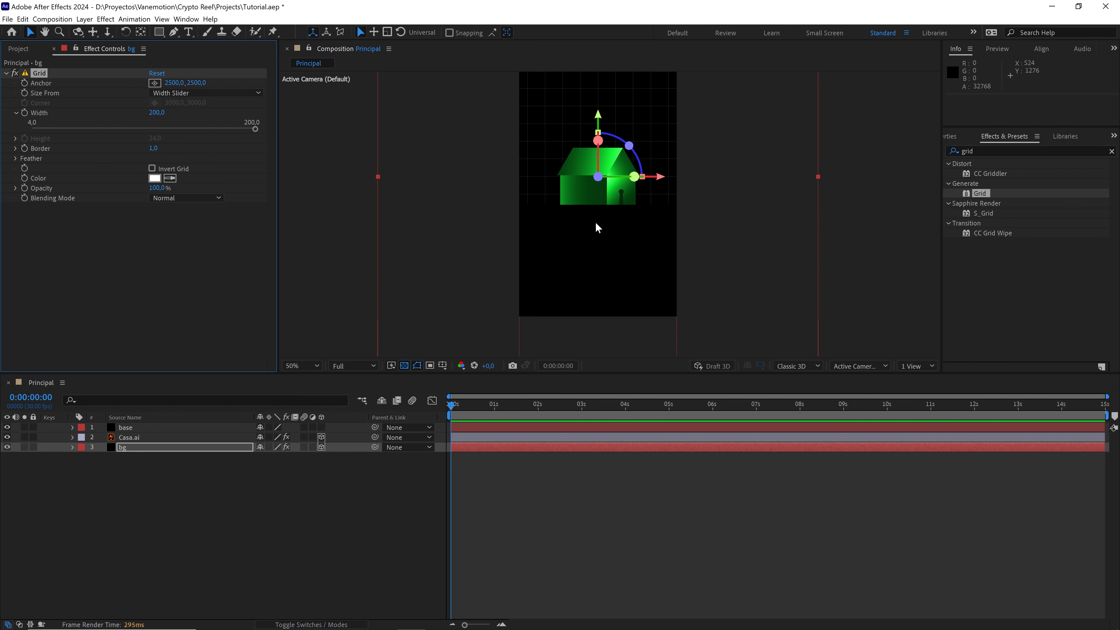
Step: Set the Z position of the bg layer to 1000
scroll(594, 222, up, 2)
key(h)
drag(573, 156, 573, 257)
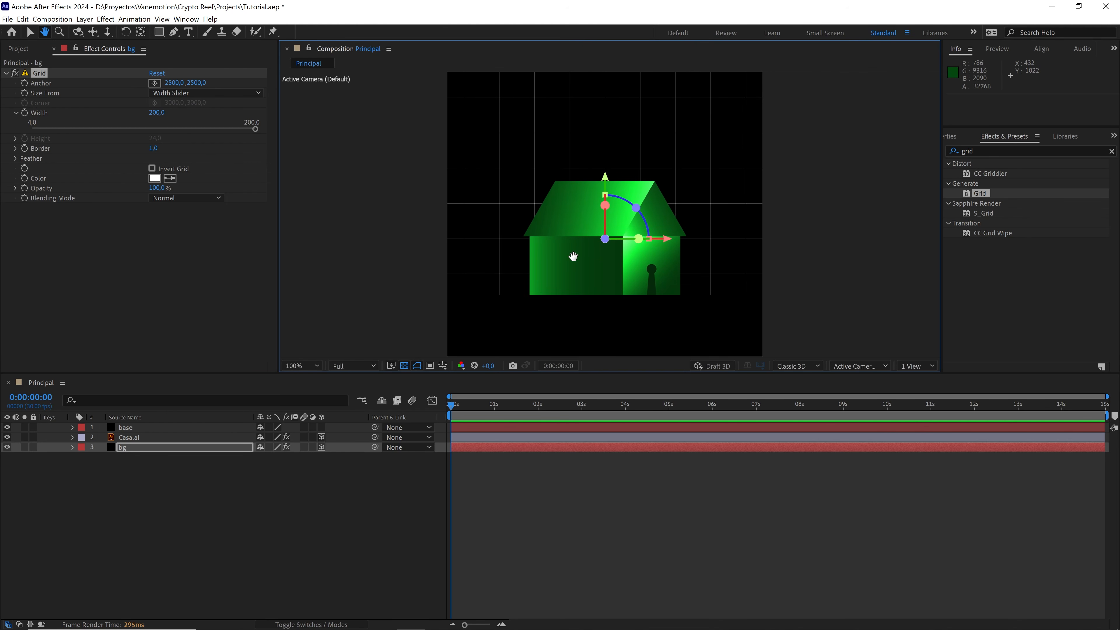
key(v)
click(195, 448)
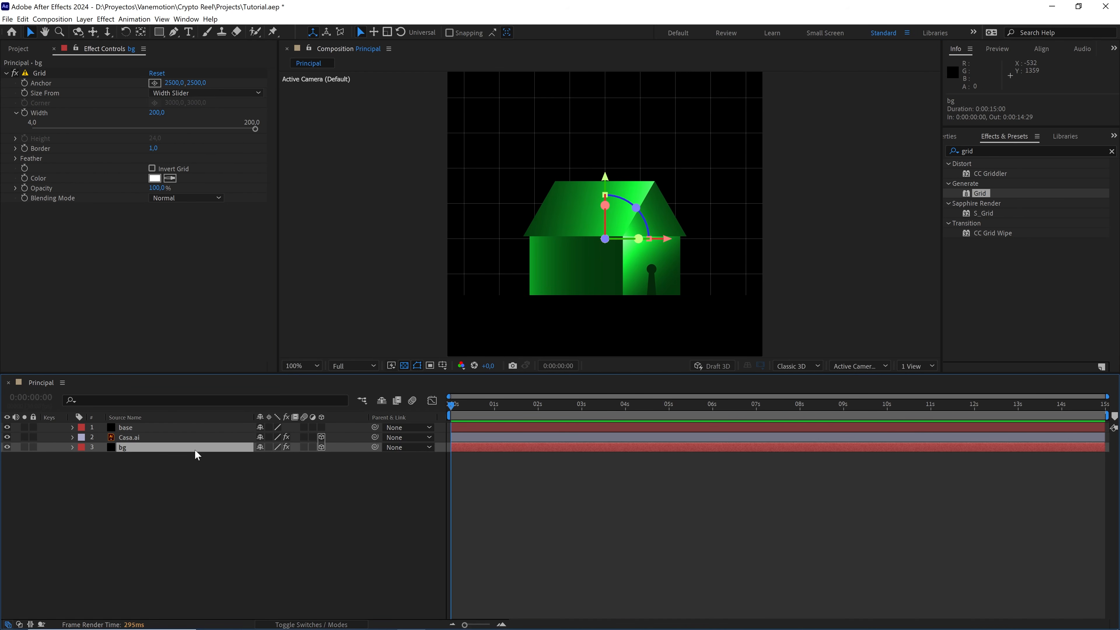
key(p)
click(303, 456)
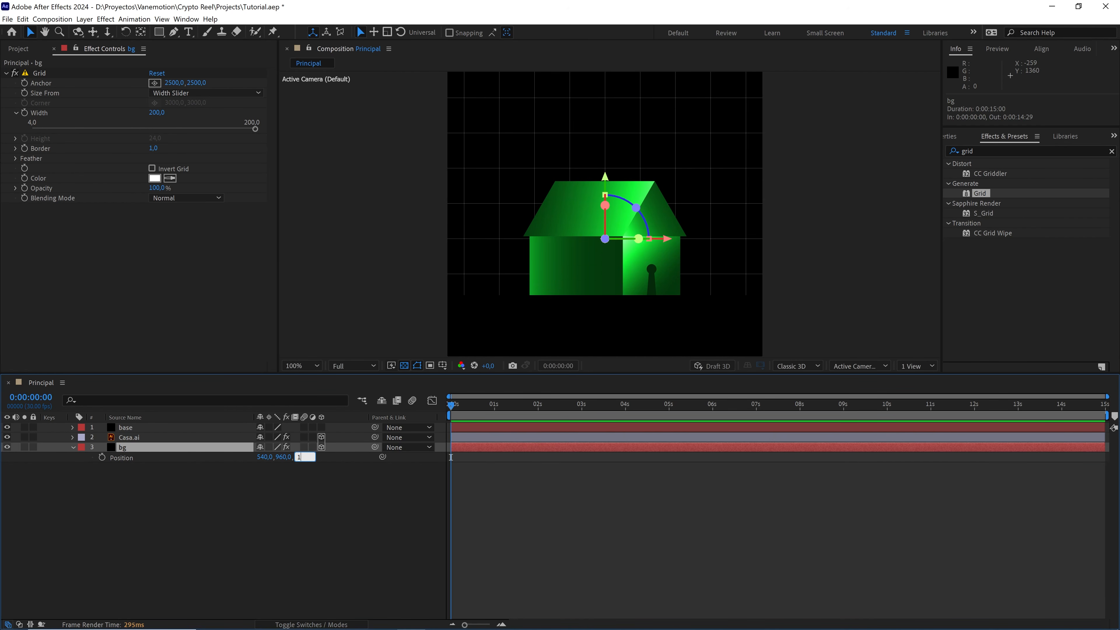
text(1000)
key(Return)
Step: Set the opacity of the bg layer's Grid effect to 50%
click(157, 188)
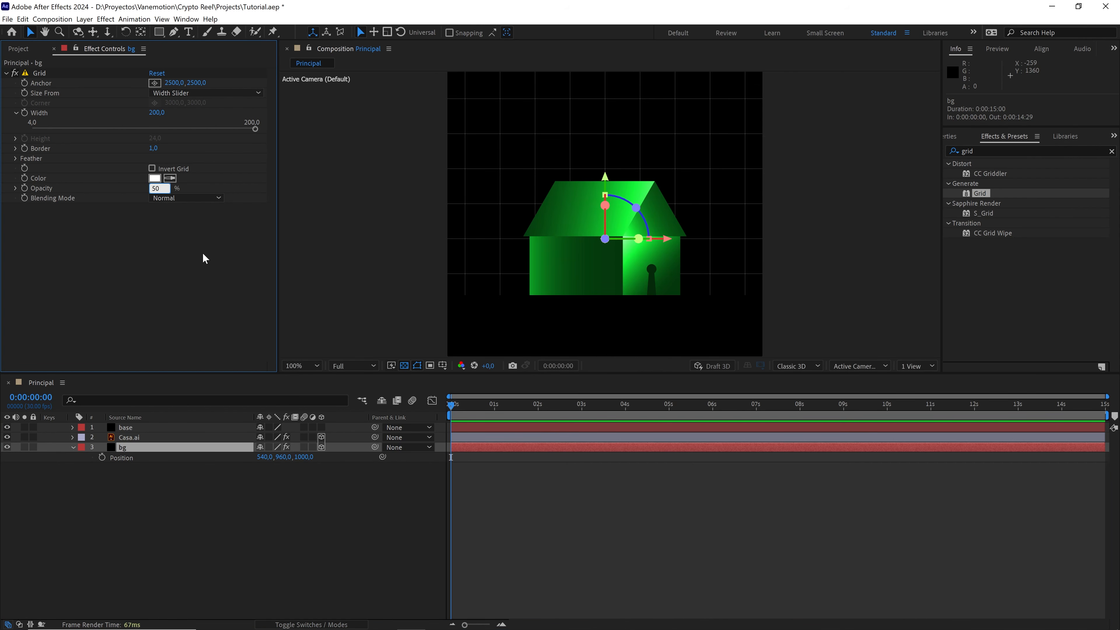
key(Return)
scroll(703, 251, down, 1)
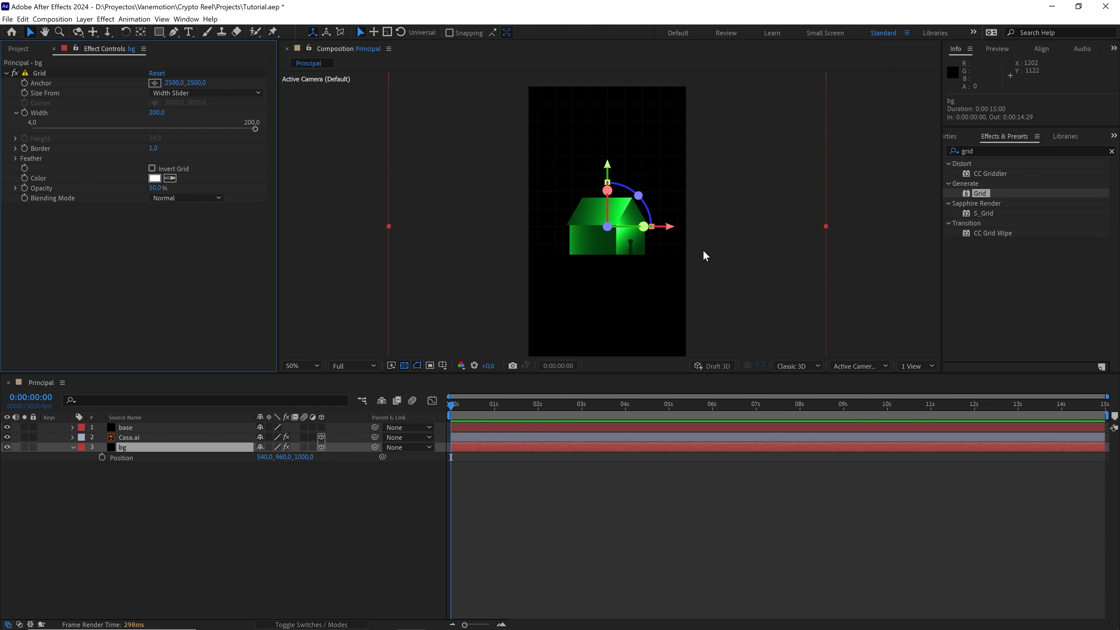
drag(691, 270, 682, 241)
Step: Check the depth placement of the bg layer in 2 Views and return to 1 View
click(917, 368)
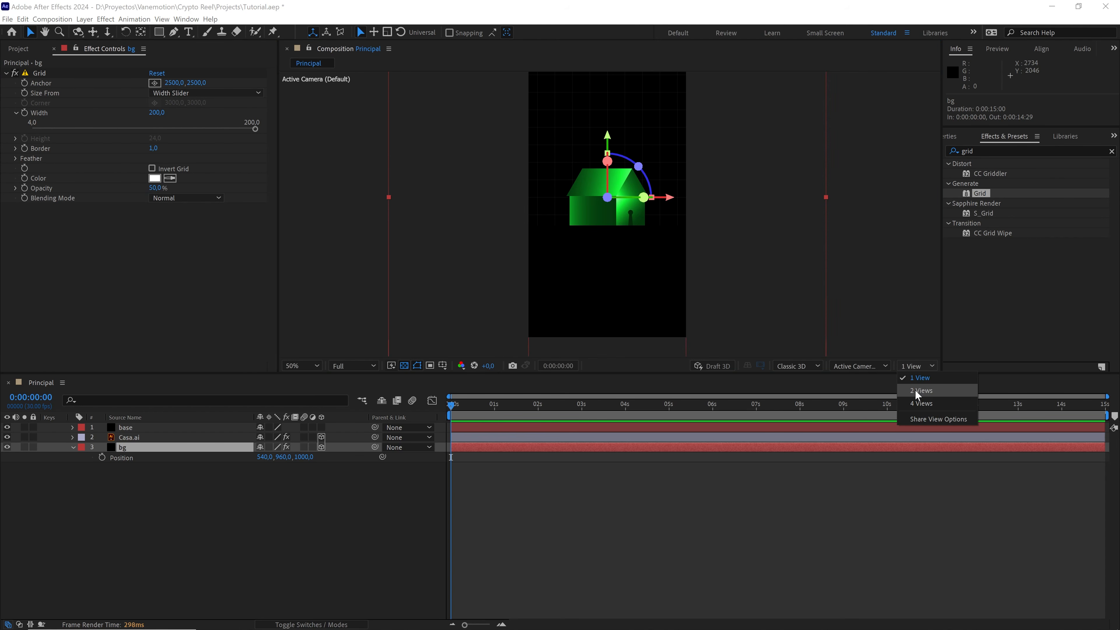
click(916, 395)
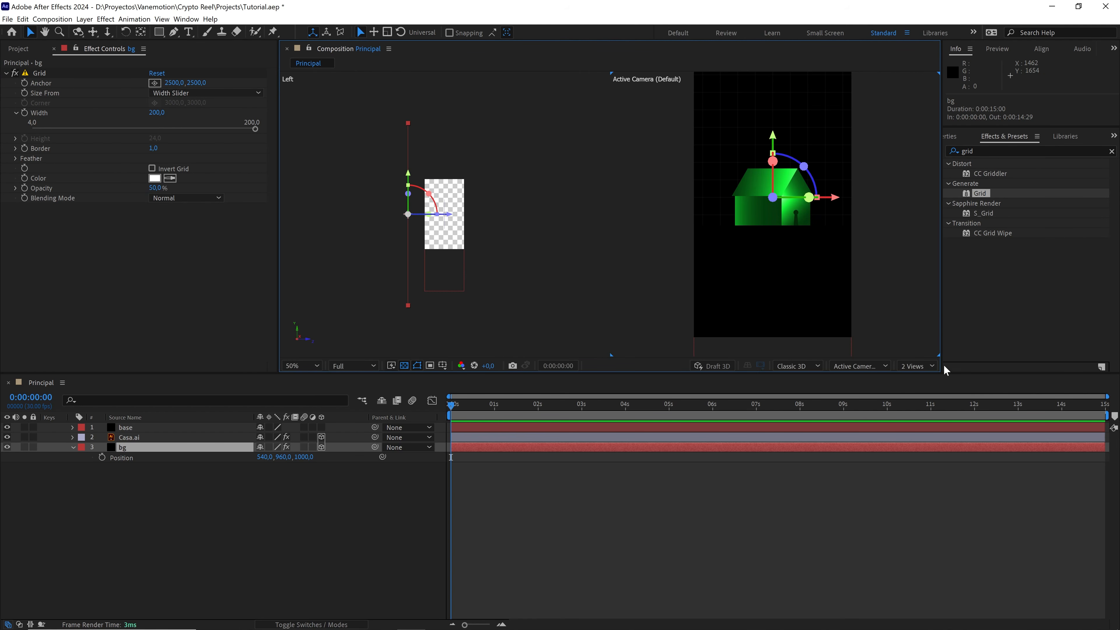
click(917, 366)
click(917, 375)
Step: Create a One-Node Camera with the 50mm preset in the Principal composition
click(156, 507)
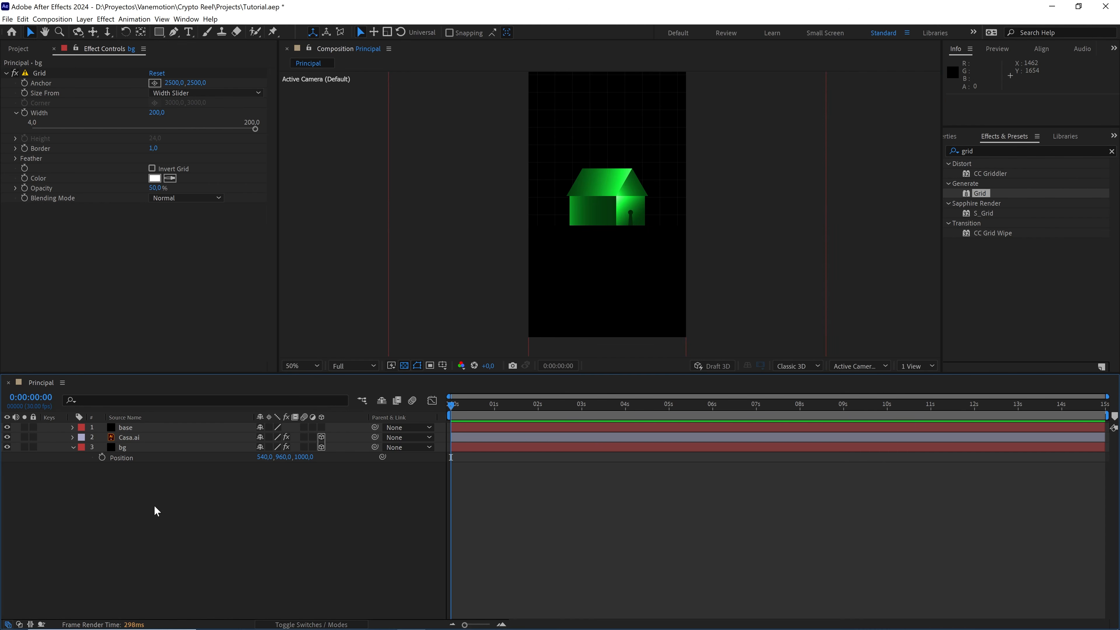
right_click(155, 506)
mouse_move(243, 513)
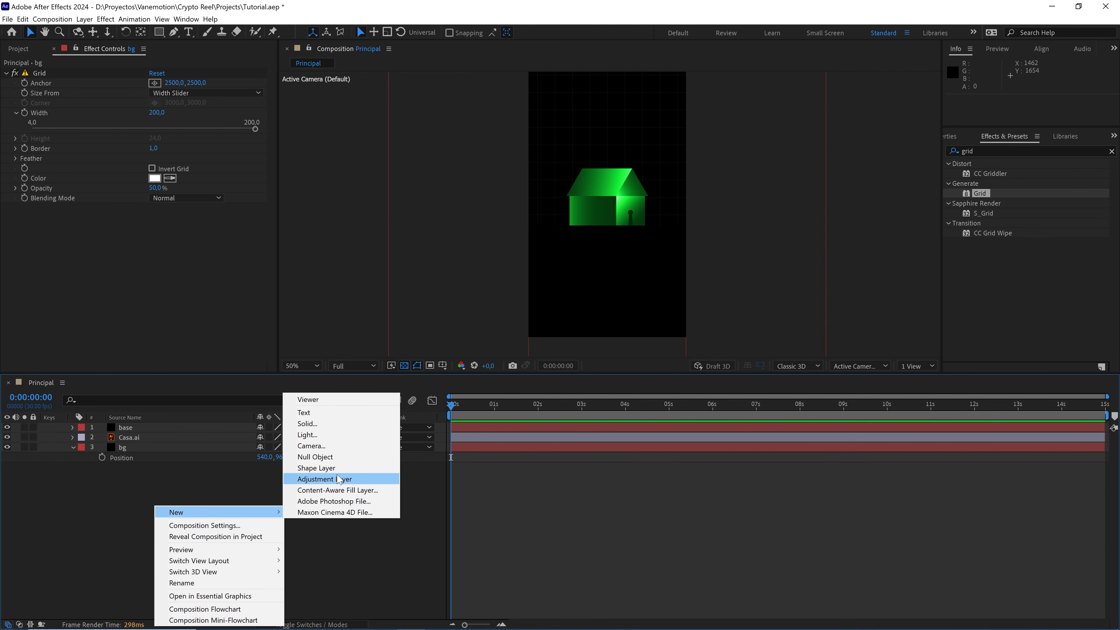
click(341, 447)
click(628, 222)
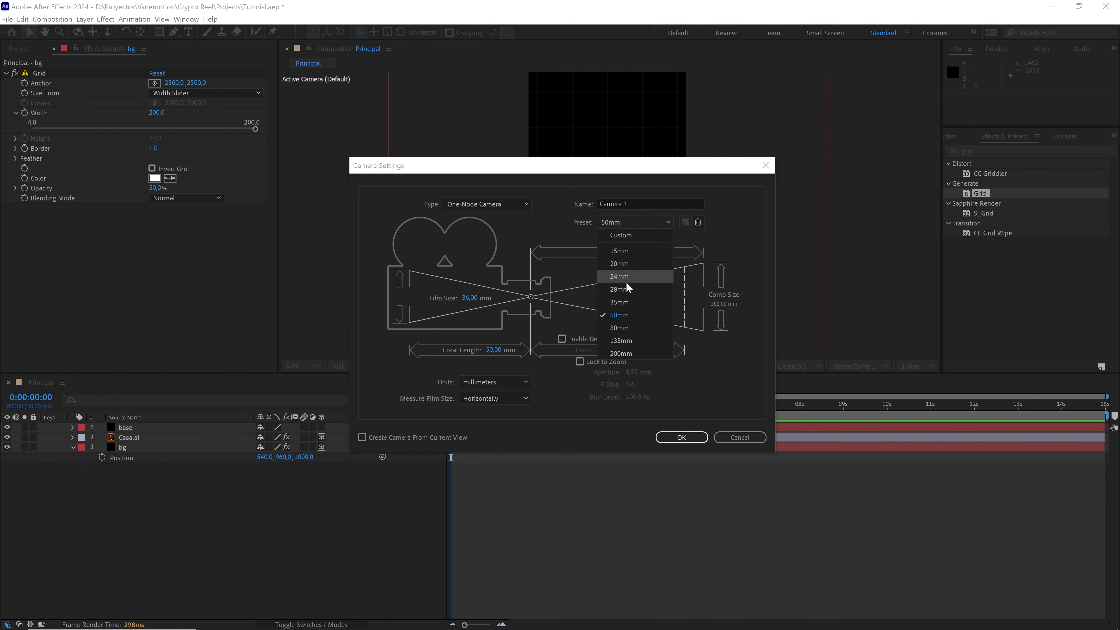
click(606, 298)
click(510, 203)
click(503, 216)
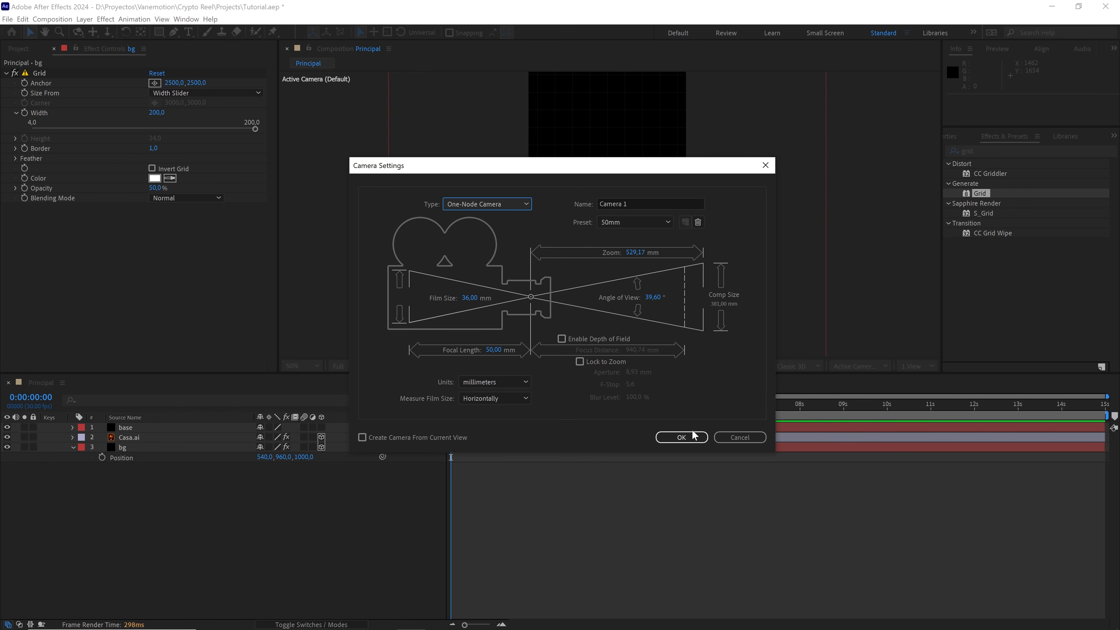
click(681, 437)
Step: Assign the Orange label color to the base, Casa.ai and bg layers
drag(214, 506, 94, 437)
click(82, 438)
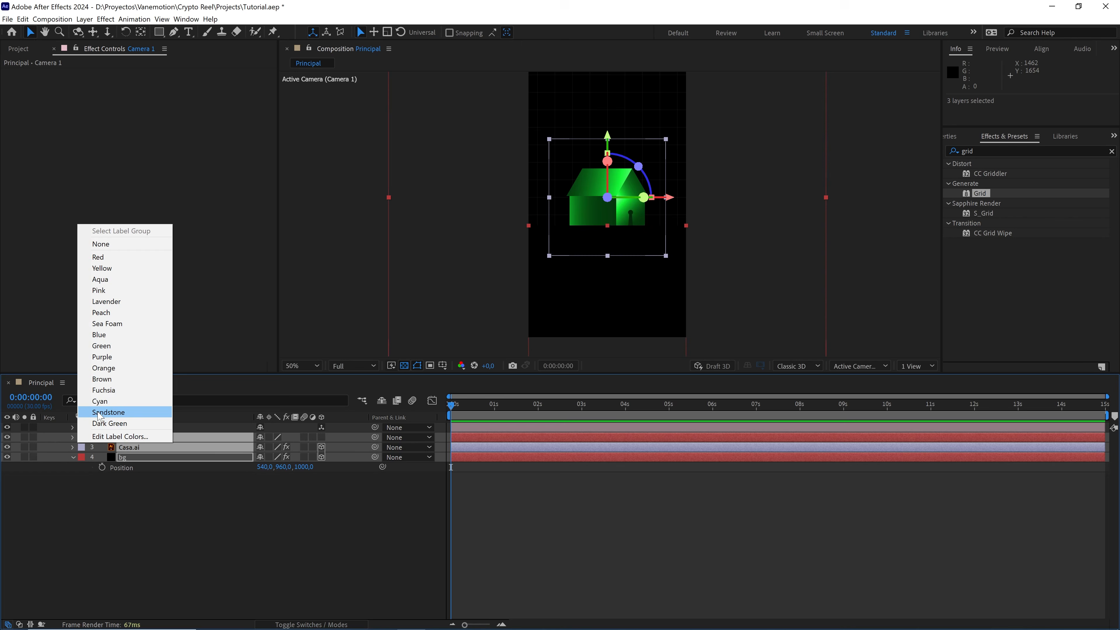
click(125, 369)
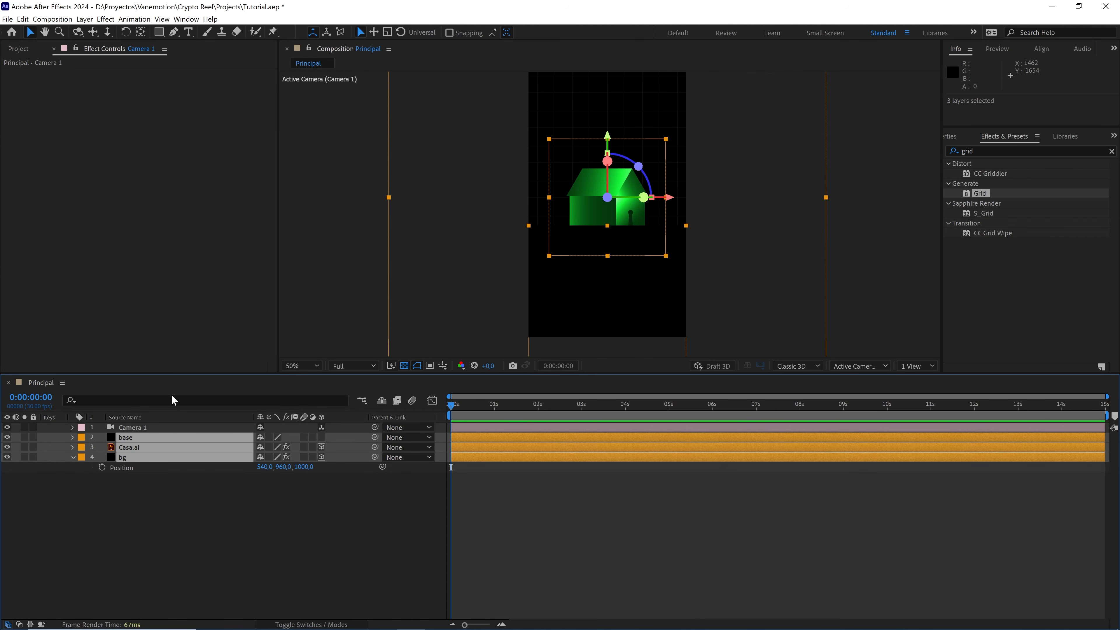
Step: Add a null object to the composition and make it a 3D layer
click(199, 492)
right_click(198, 492)
mouse_move(265, 498)
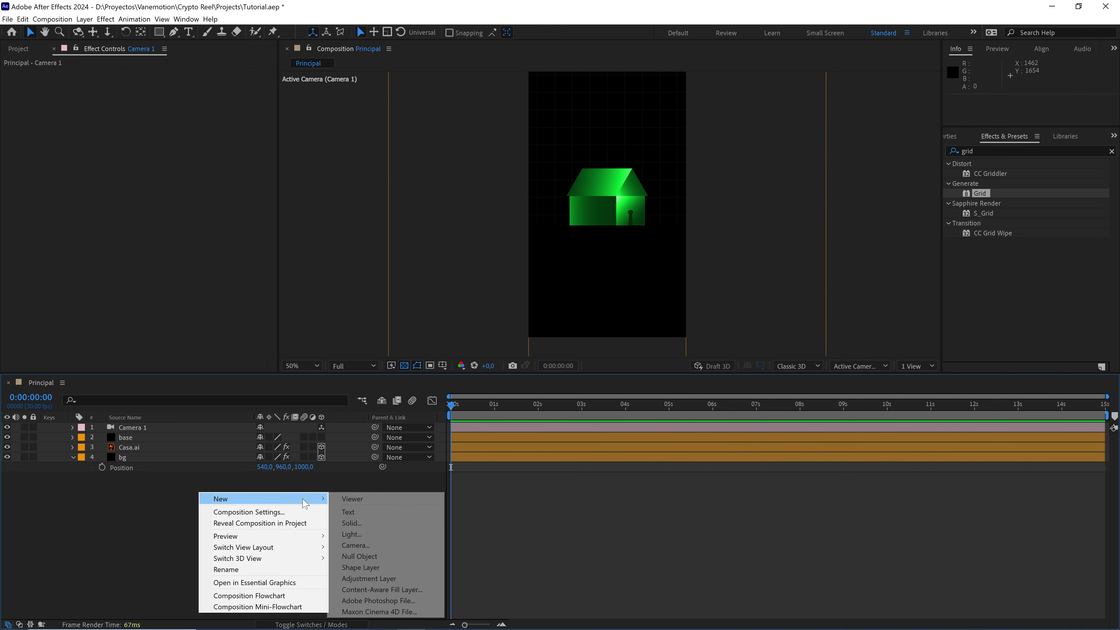
click(359, 555)
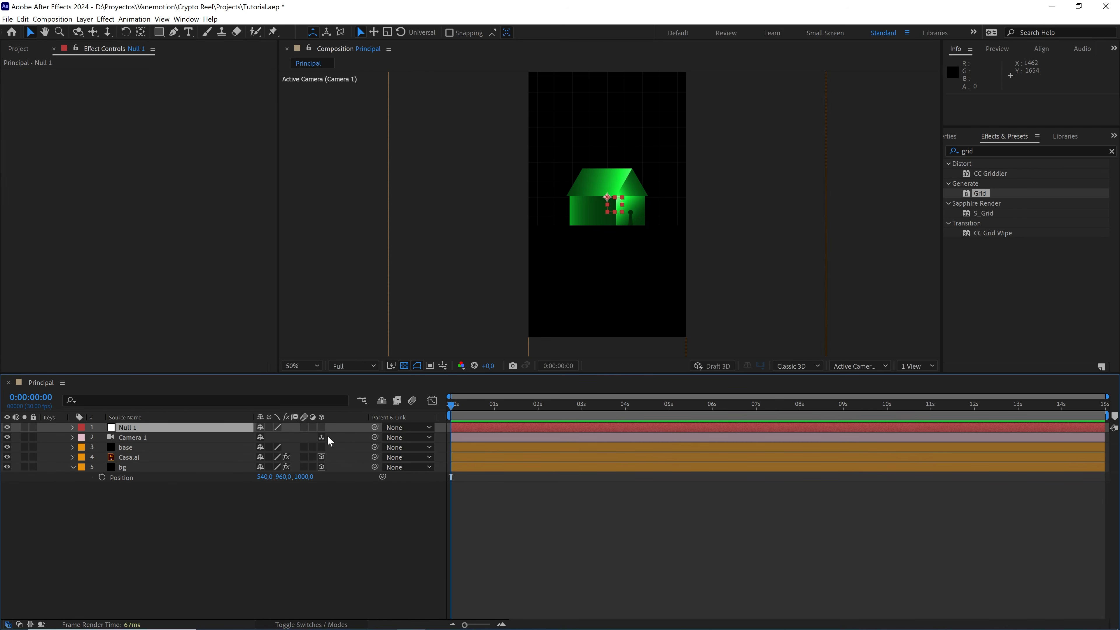
click(321, 427)
Step: Parent the camera layer to the null object
click(133, 437)
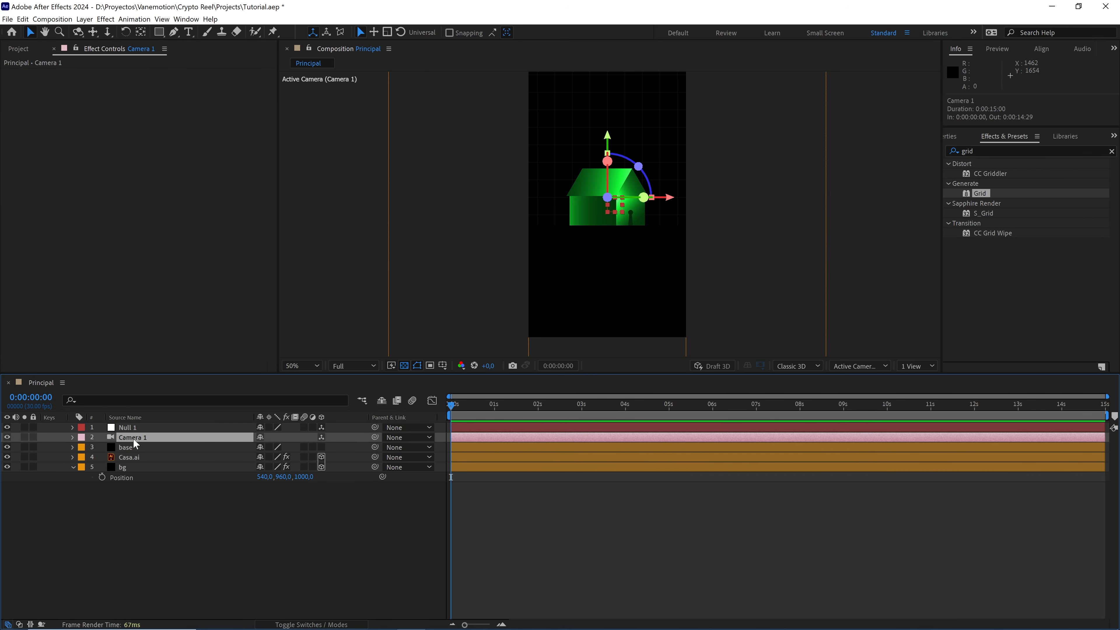
drag(375, 437, 219, 427)
scroll(615, 282, up, 2)
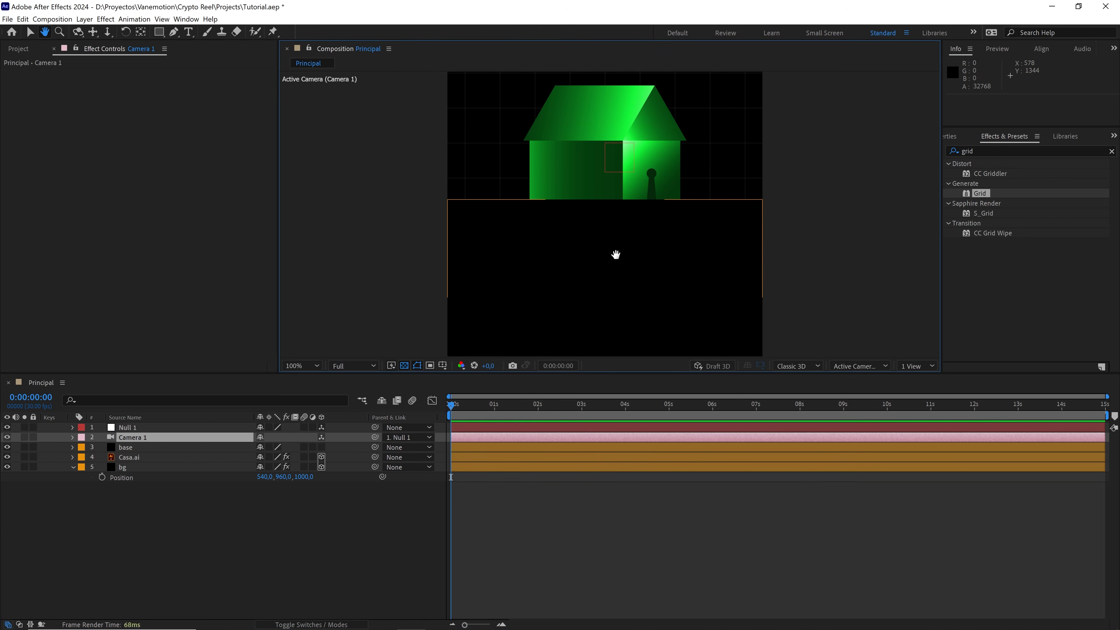
scroll(614, 273, down, 2)
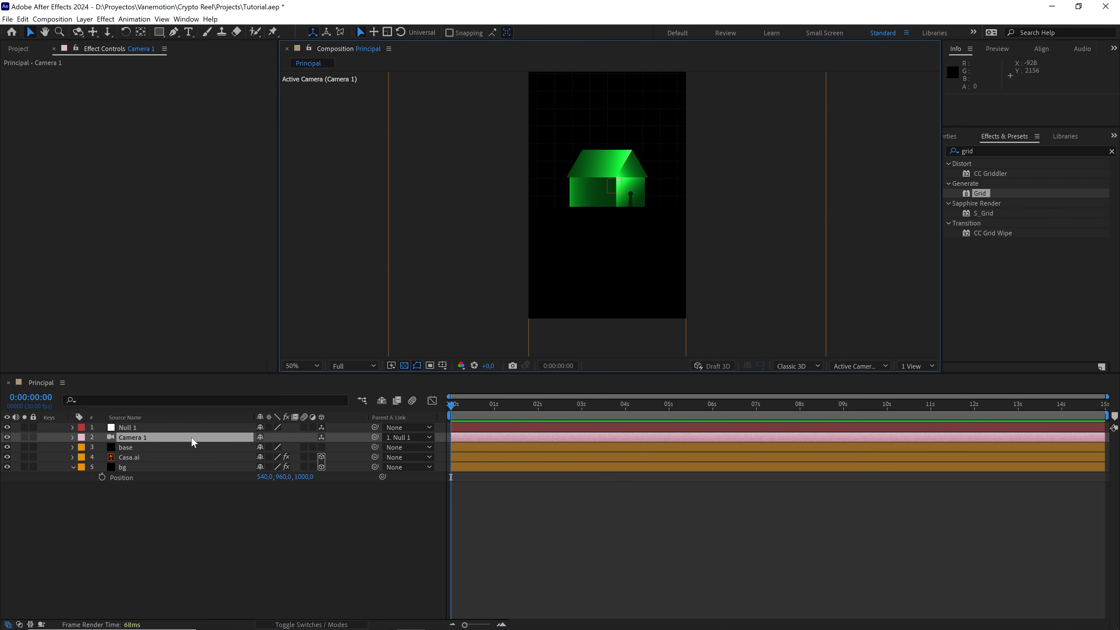
Step: Find the Gradient Ramp effect and apply it to the base layer
click(146, 446)
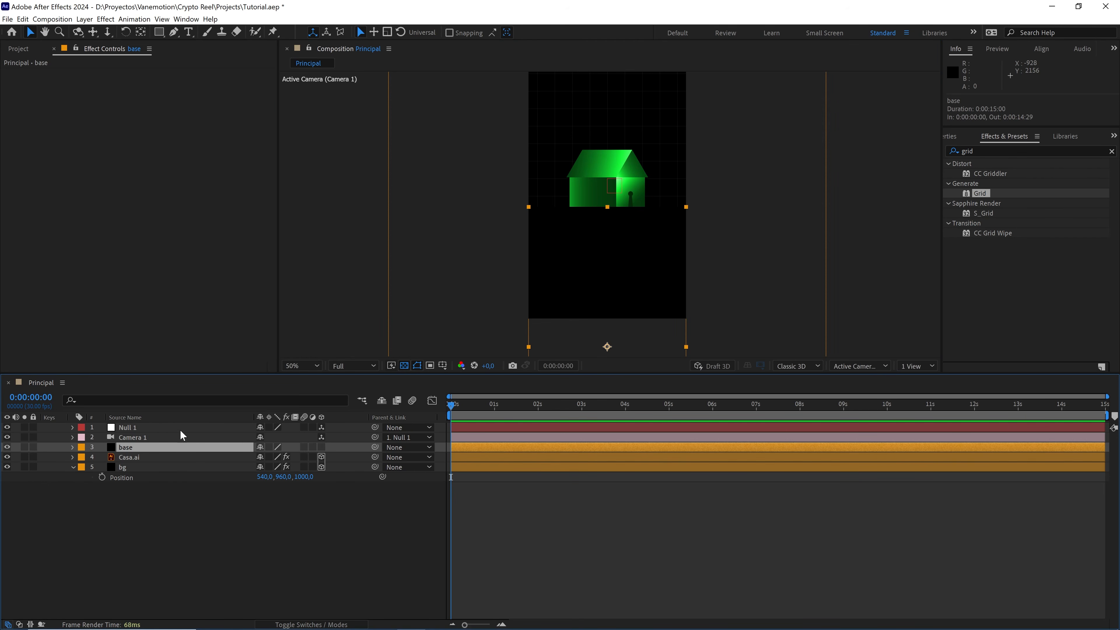
click(992, 149)
text(gr)
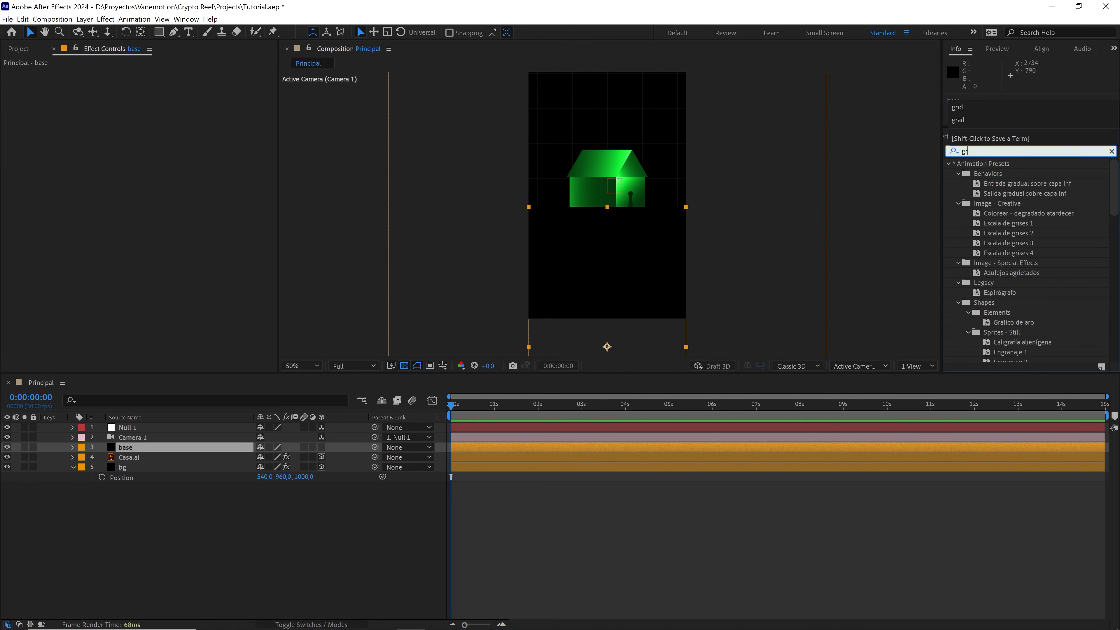
text(adient)
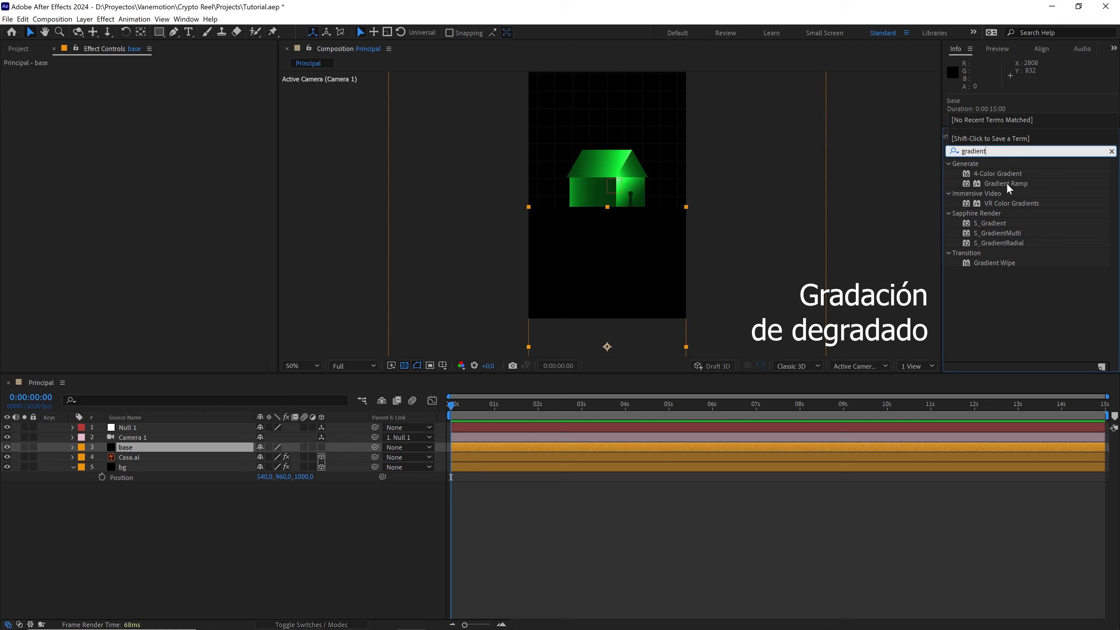
drag(1006, 183, 150, 447)
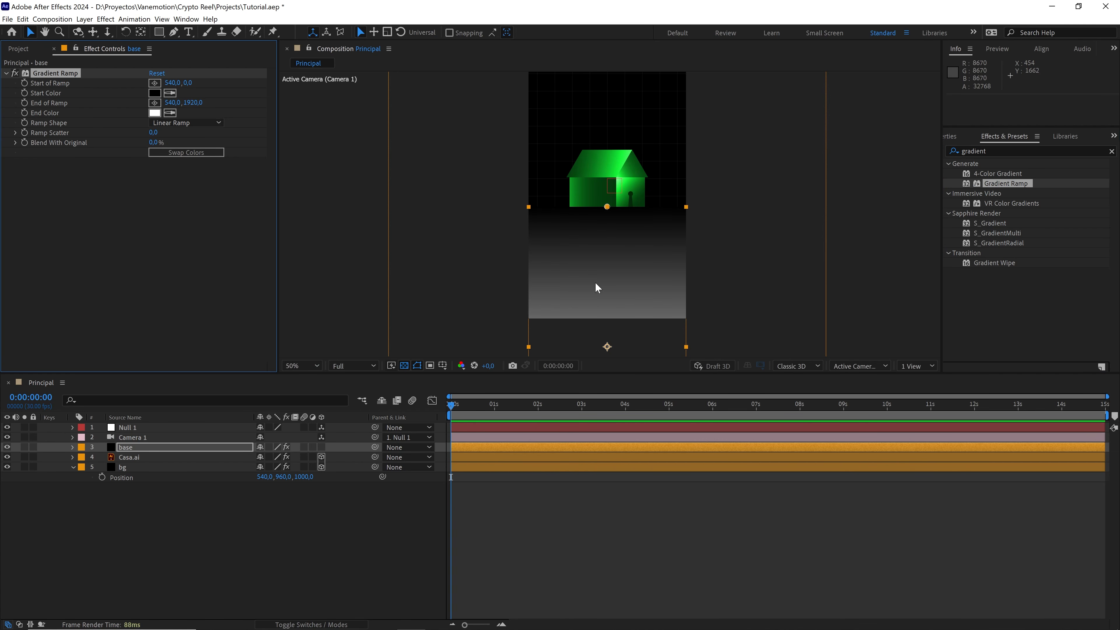
drag(594, 282, 593, 234)
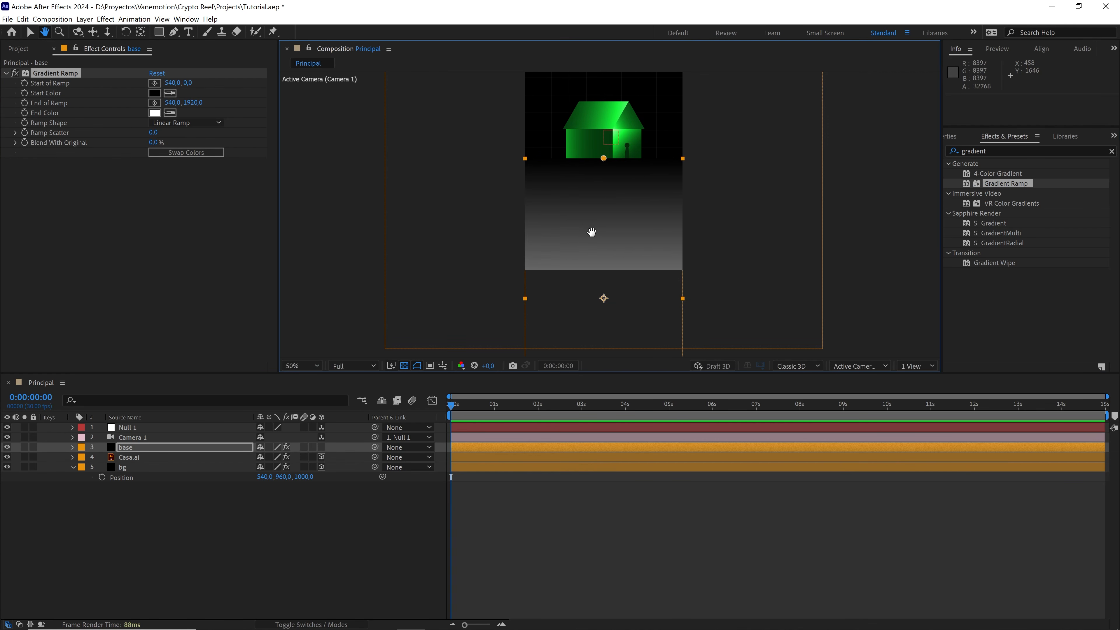
Step: Swap the Gradient Ramp's colors on the base layer and set its shape to Radial Ramp
click(196, 152)
click(188, 123)
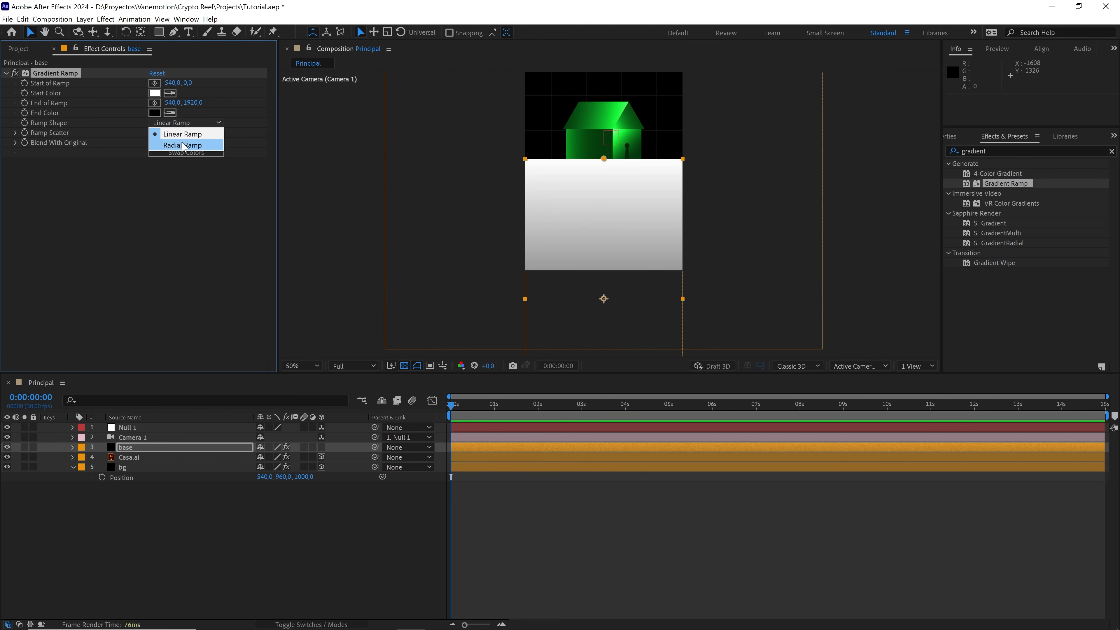
click(190, 146)
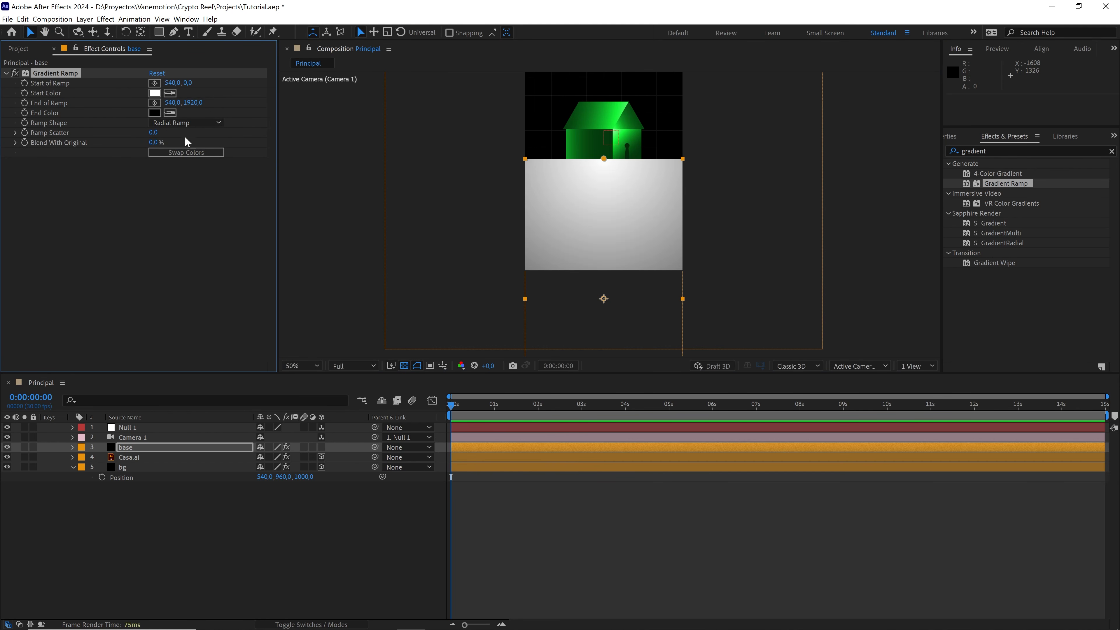
Step: Set the start color of the base layer's Gradient Ramp to the green 17E623
click(154, 93)
click(259, 261)
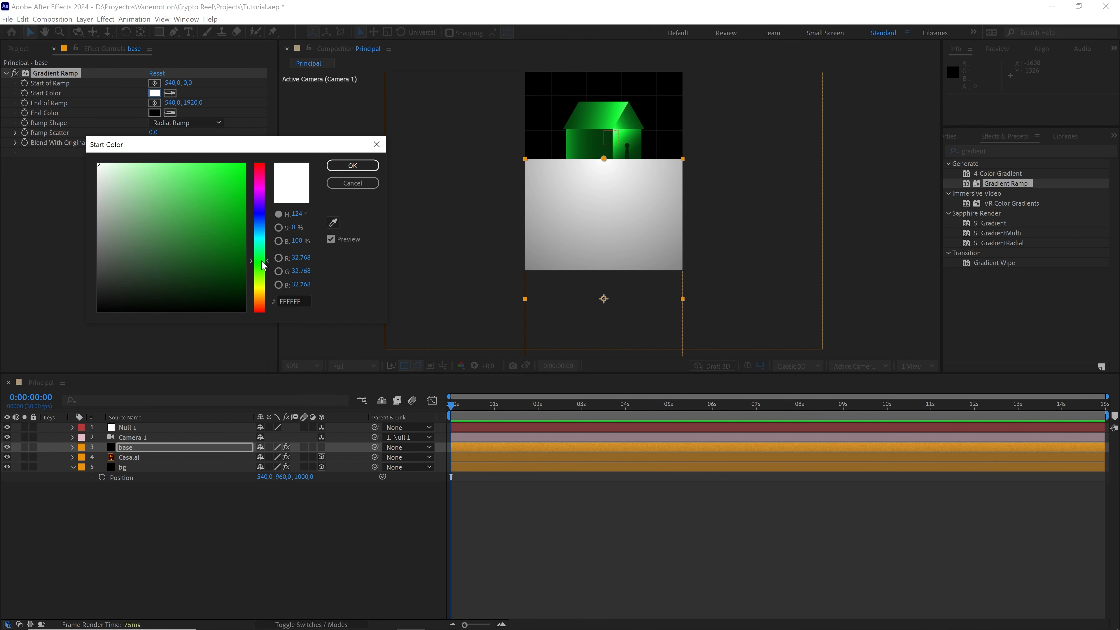
drag(205, 248, 230, 177)
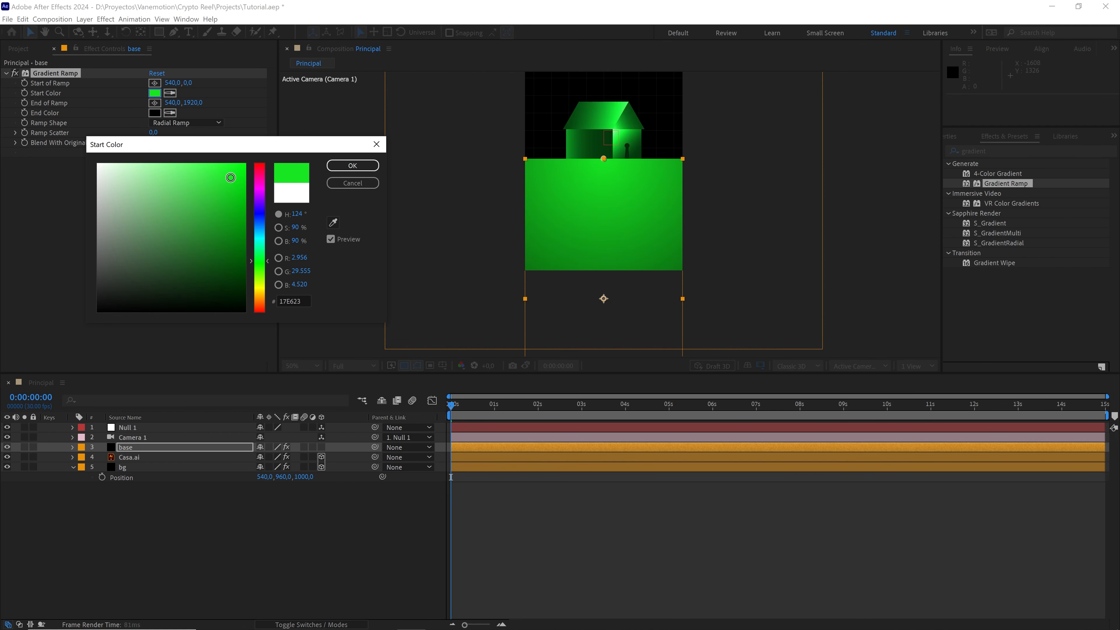
click(353, 165)
Step: Reposition the base layer's radial gradient with its start at about 540, -90 and its end at about 540, 658
key(space)
drag(584, 249, 584, 216)
key(comma)
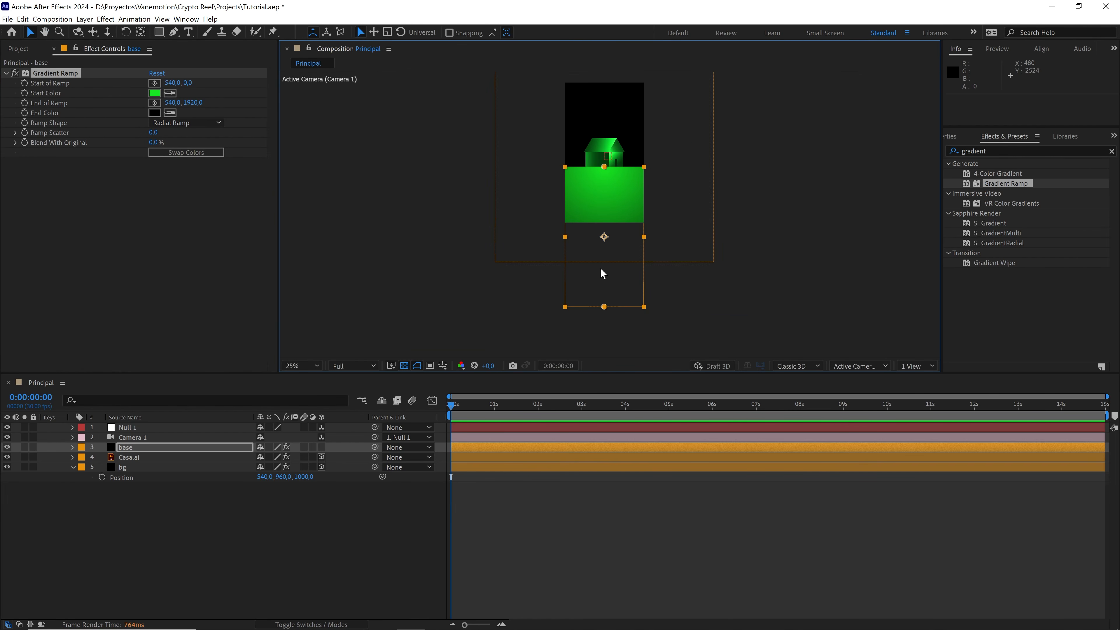
drag(603, 308, 605, 235)
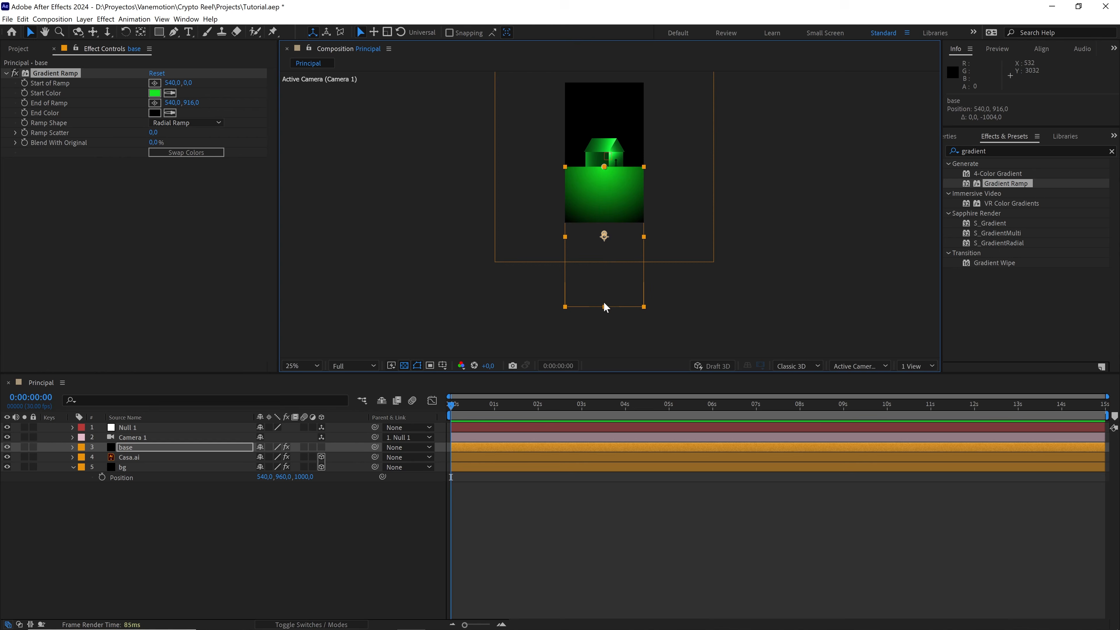
key(period)
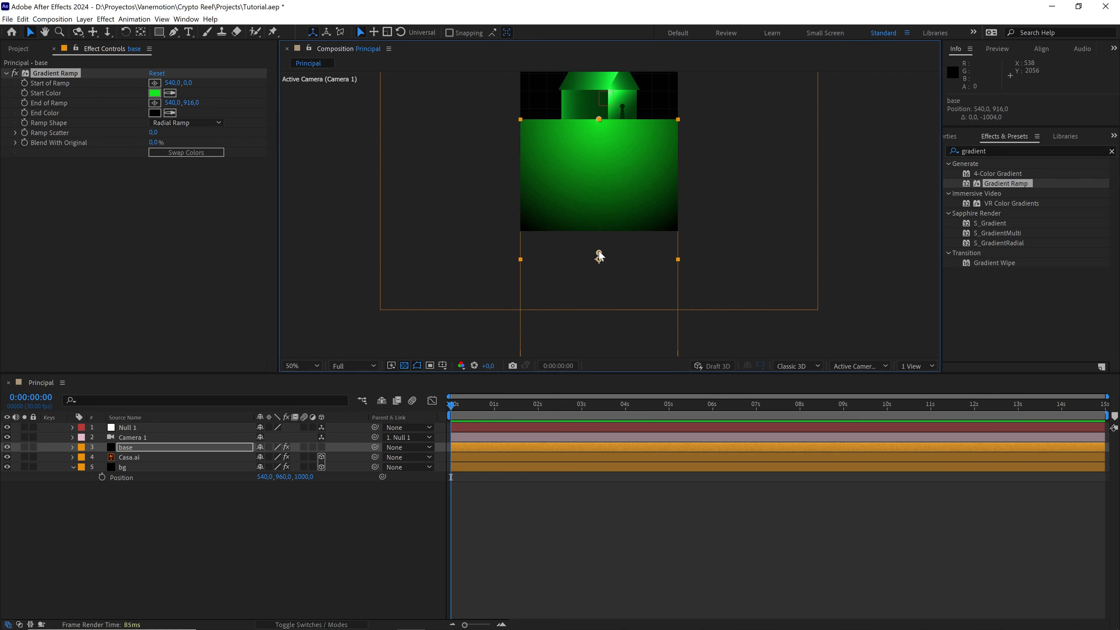
drag(599, 255, 599, 227)
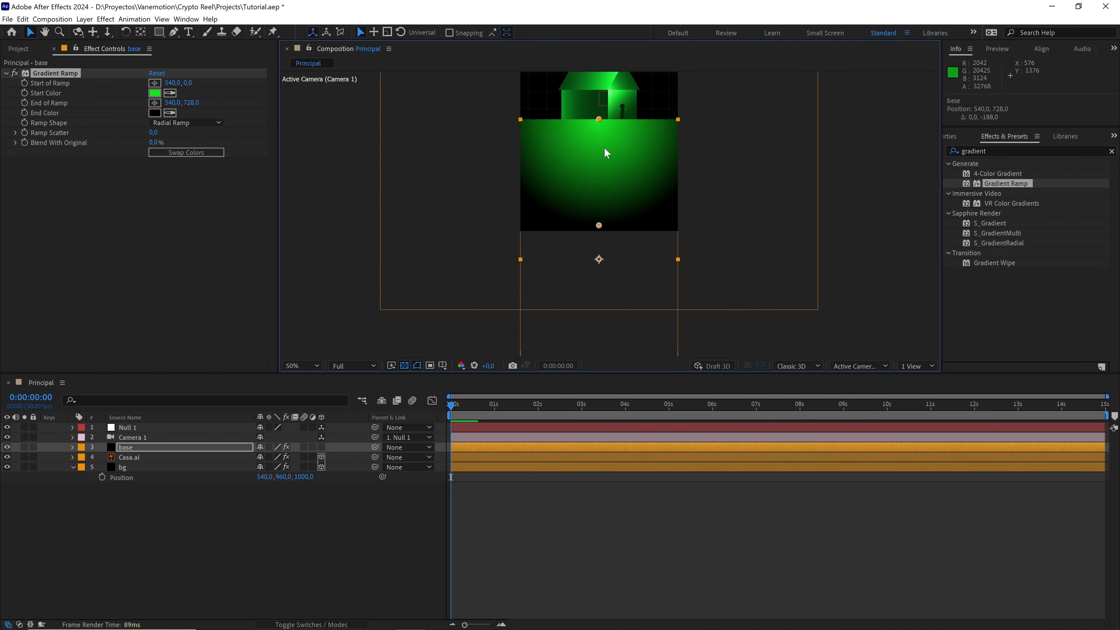
drag(599, 116, 601, 105)
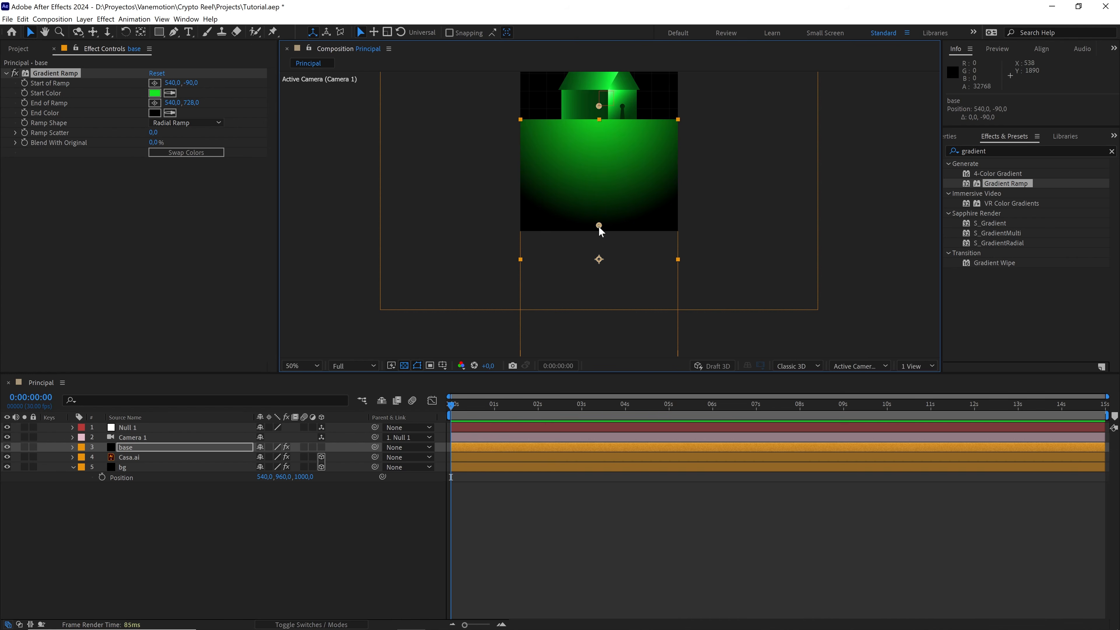
drag(599, 227, 599, 217)
drag(606, 132, 604, 189)
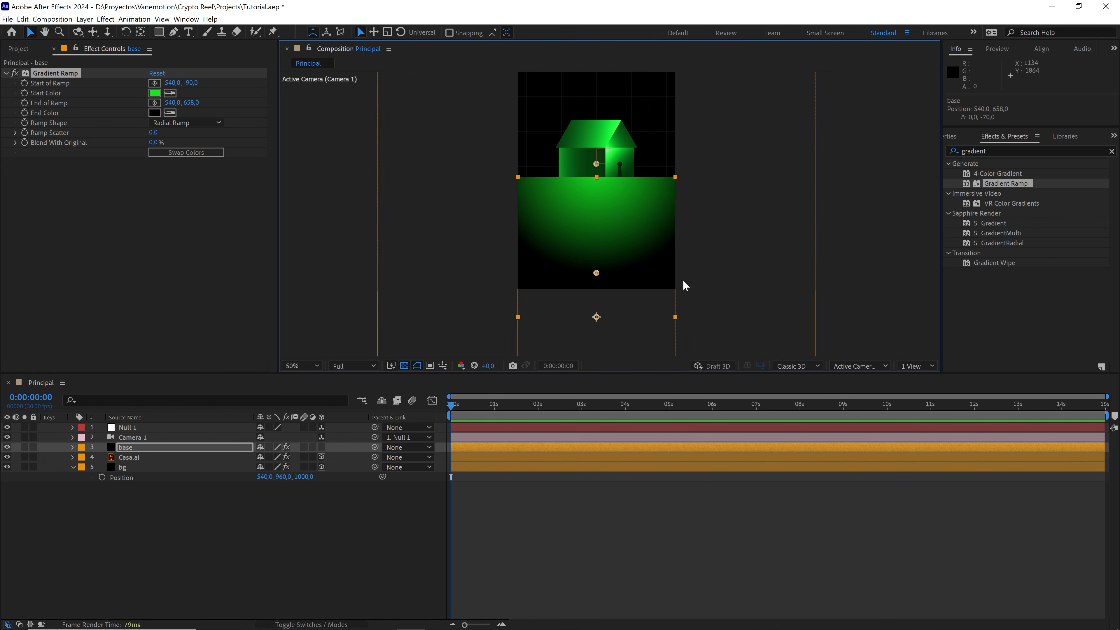
click(247, 519)
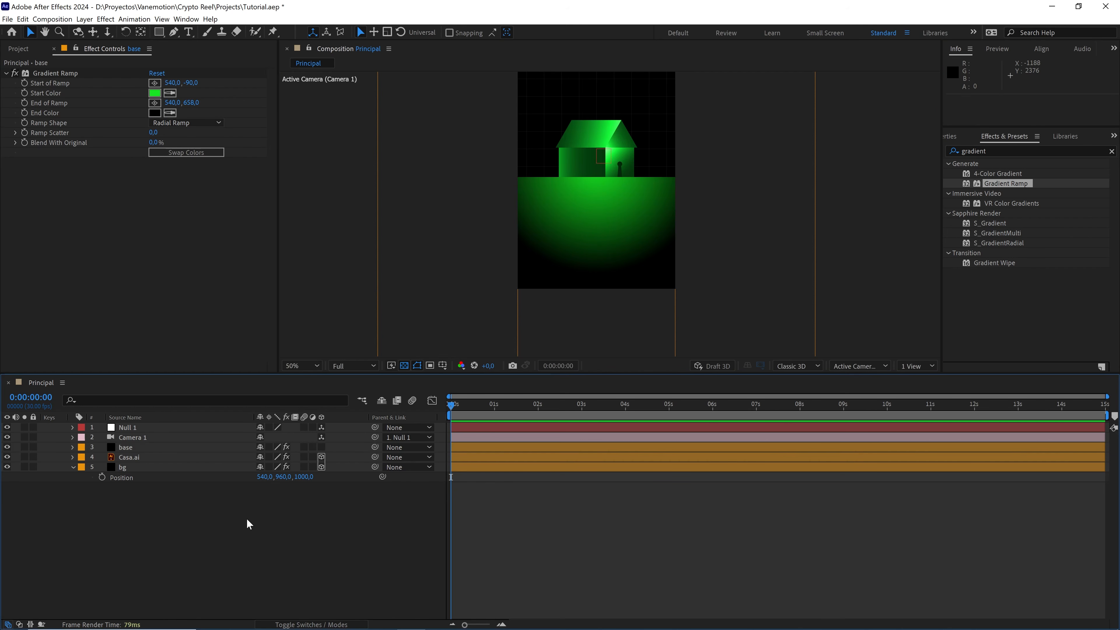
Step: Add a Position keyframe to the null object at 0 seconds
drag(470, 404, 443, 410)
click(215, 425)
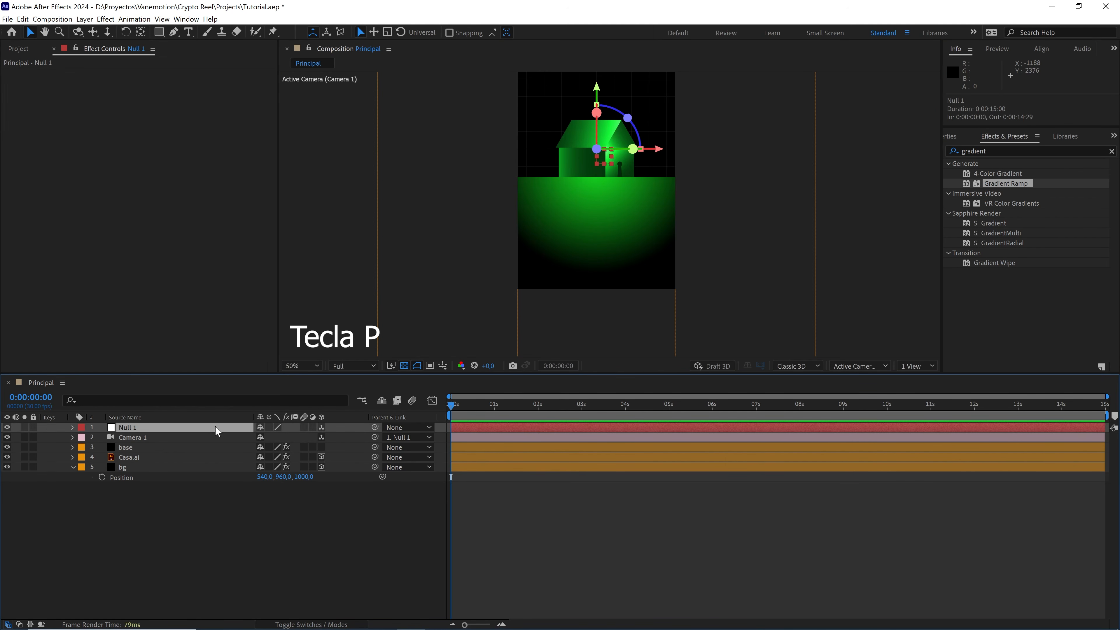
key(p)
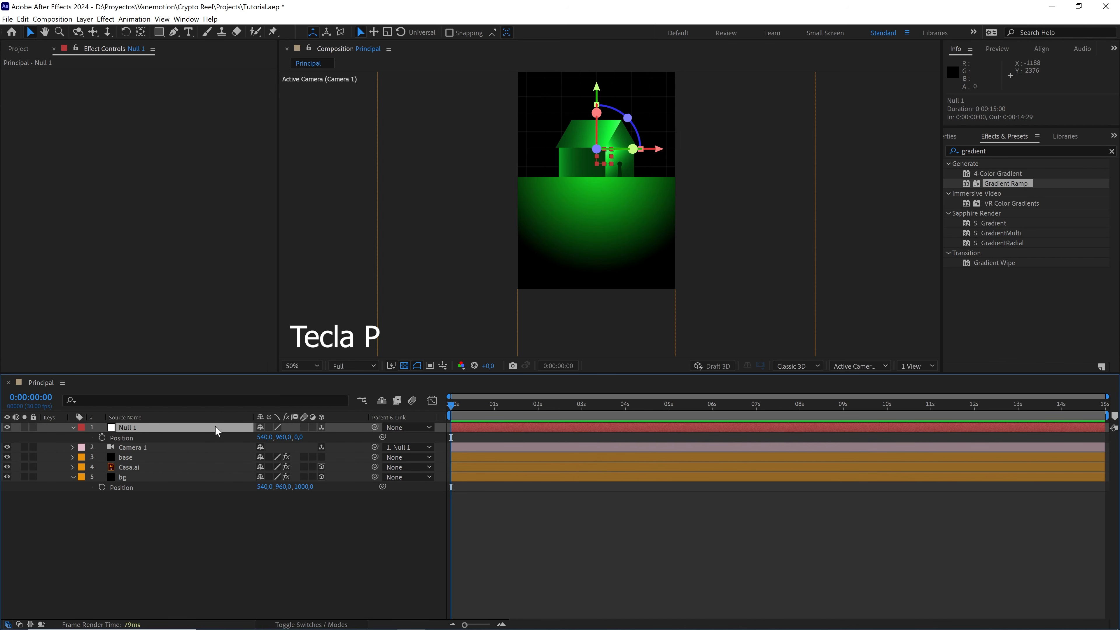
click(102, 437)
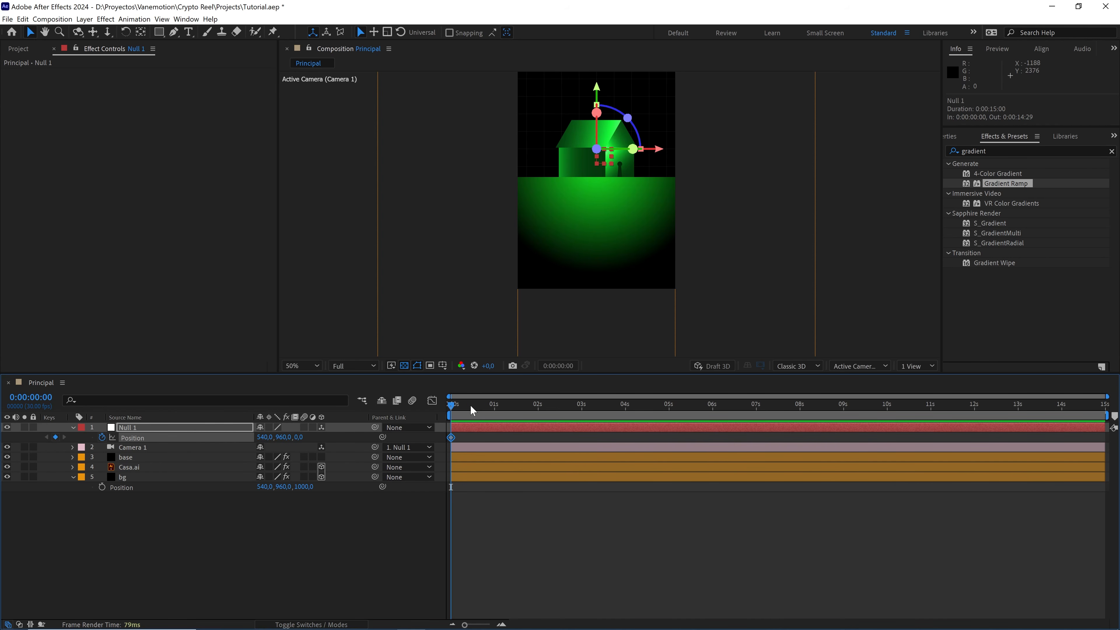
Step: Keyframe the null object's X position at 850 at the 5-second mark to move the camera sideways
drag(470, 405, 668, 426)
drag(262, 436, 335, 436)
scroll(609, 216, up, 2)
drag(591, 186, 614, 361)
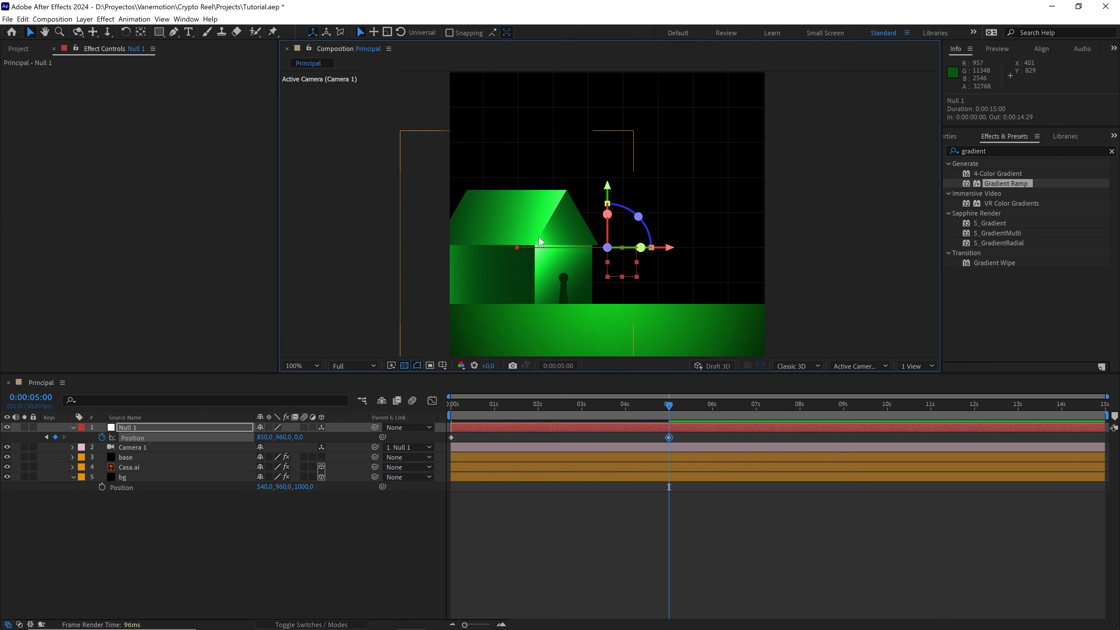
Step: Set the null object's X position to 1500 at the 5-second keyframe
mouse_move(263, 436)
mouse_down()
mouse_move(203, 439)
mouse_move(247, 439)
mouse_up()
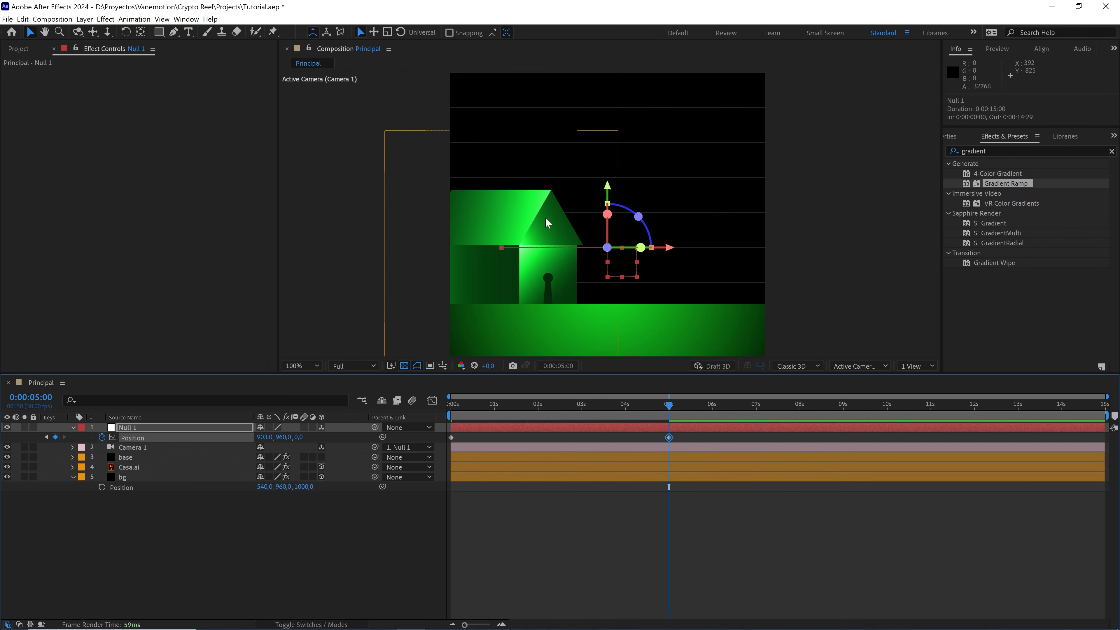
drag(266, 436, 296, 437)
click(268, 436)
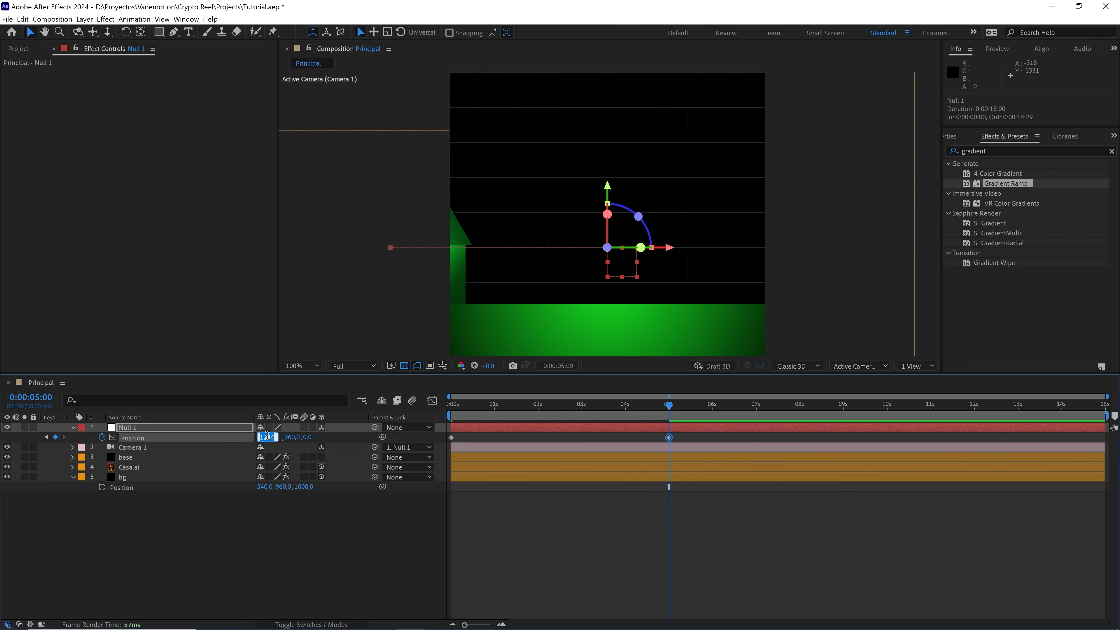
text(1500)
key(Return)
Step: Easy ease both of the null's Position keyframes and set their incoming and outgoing velocity influence to 90%
key(F9)
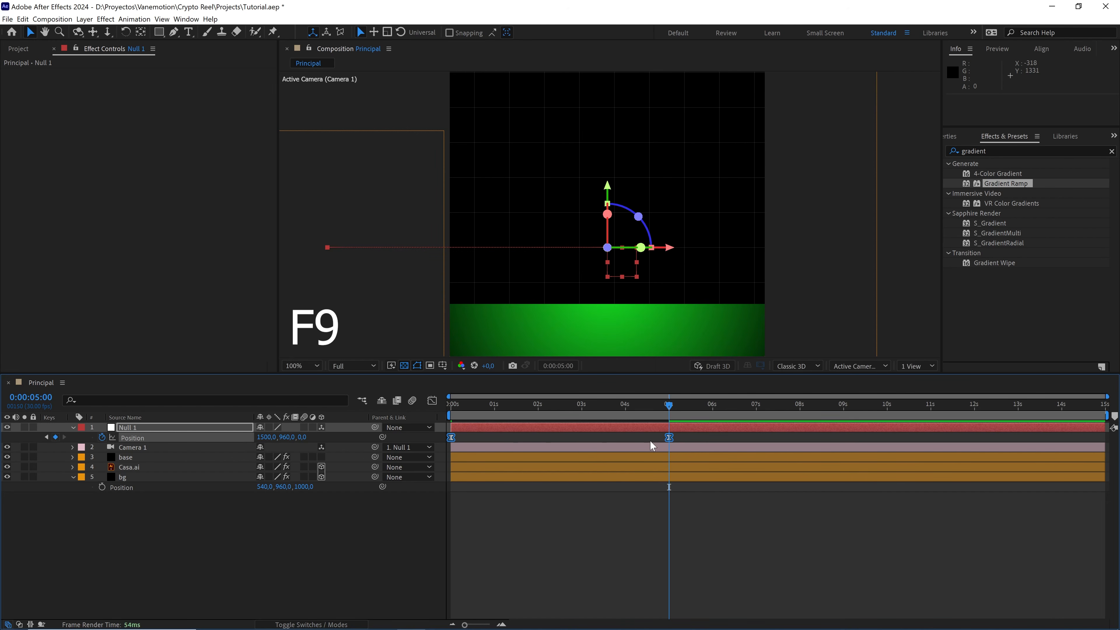
right_click(669, 437)
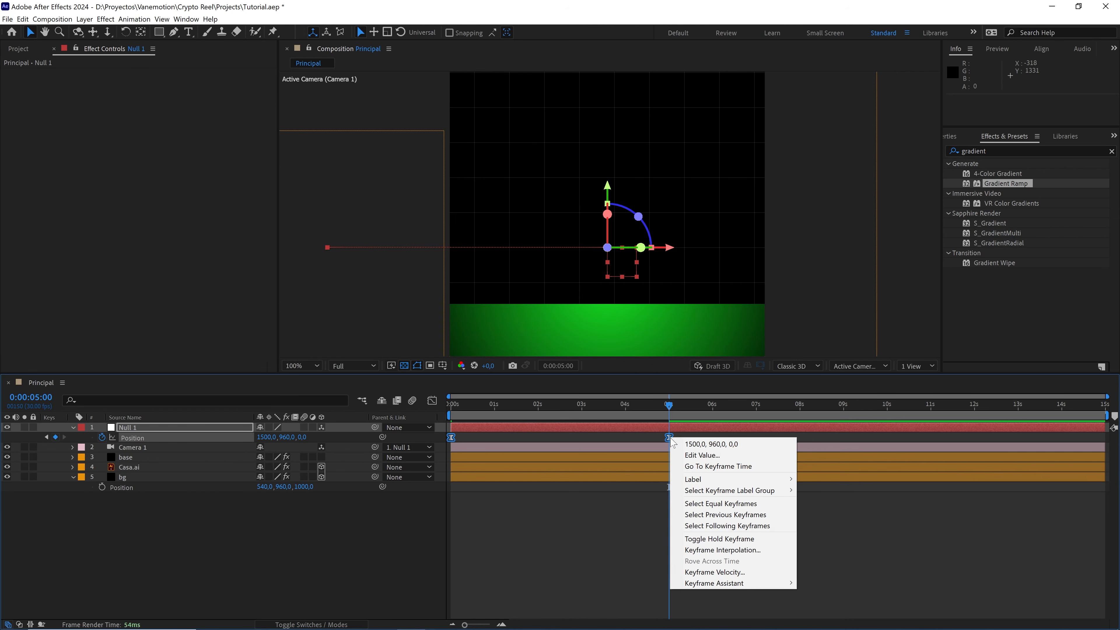
click(697, 572)
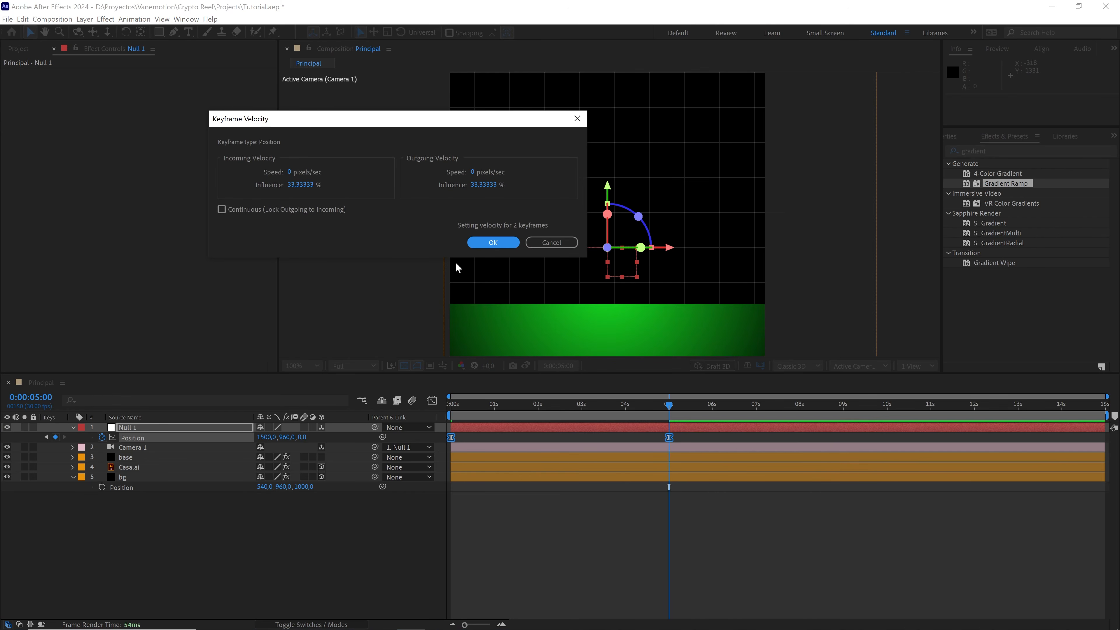
click(487, 184)
text(90)
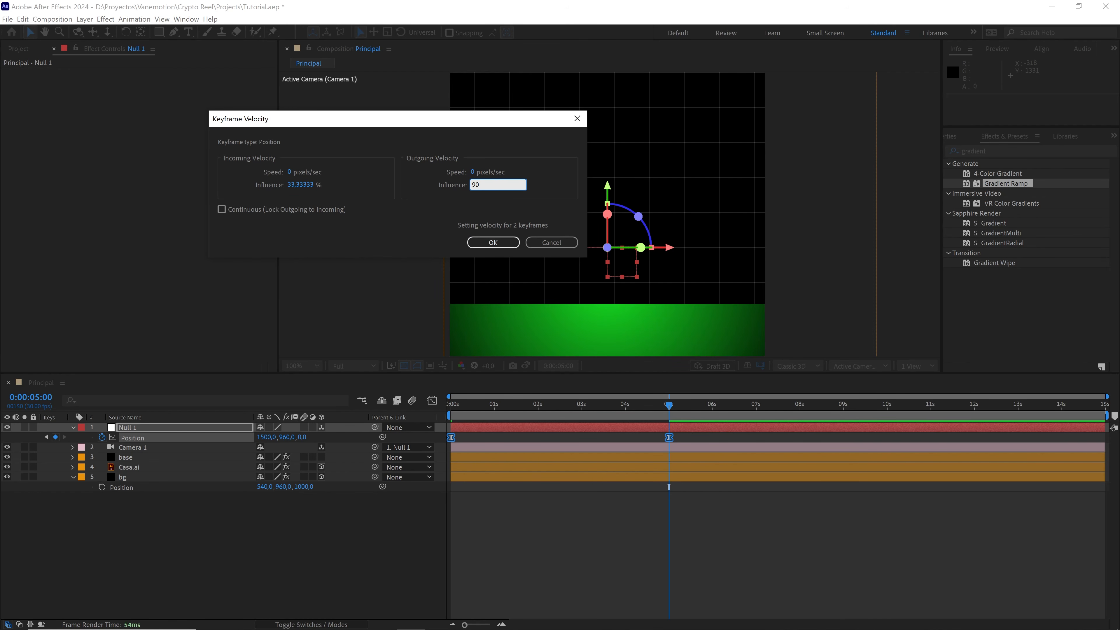
click(313, 182)
text(90)
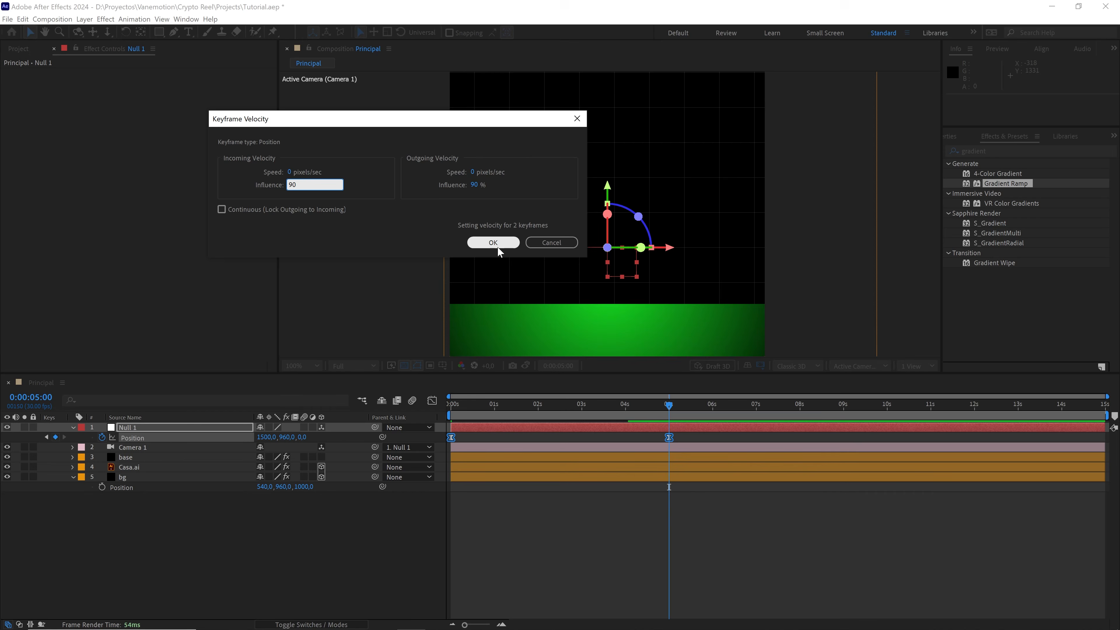
click(493, 242)
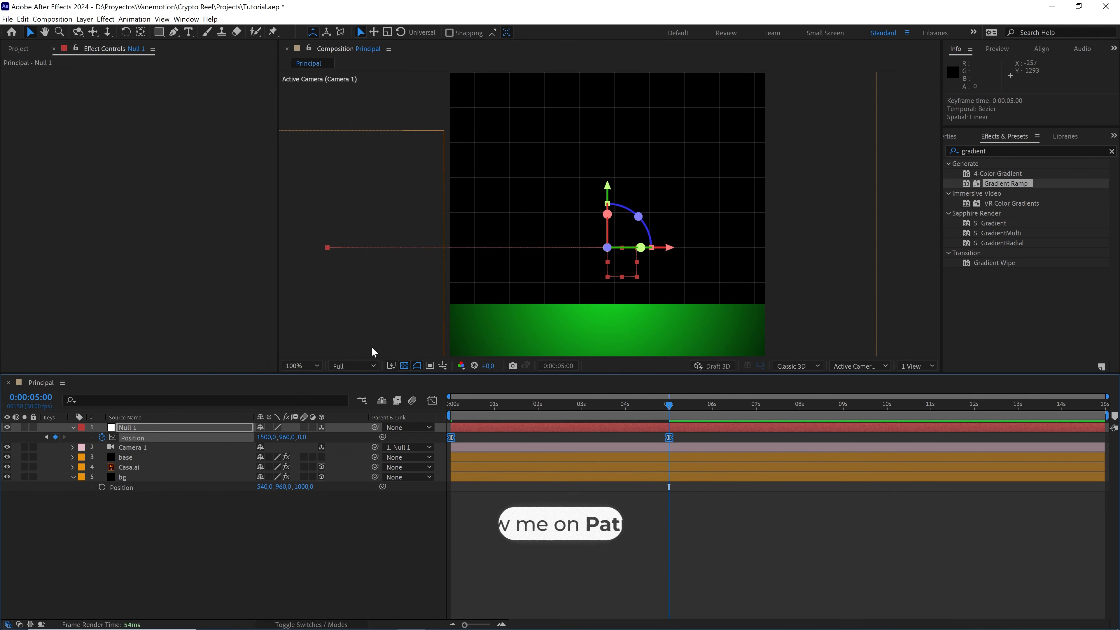
Step: Lower the composition's preview resolution to Quarter and play back the camera move from the beginning
click(348, 365)
click(355, 432)
drag(491, 413, 421, 413)
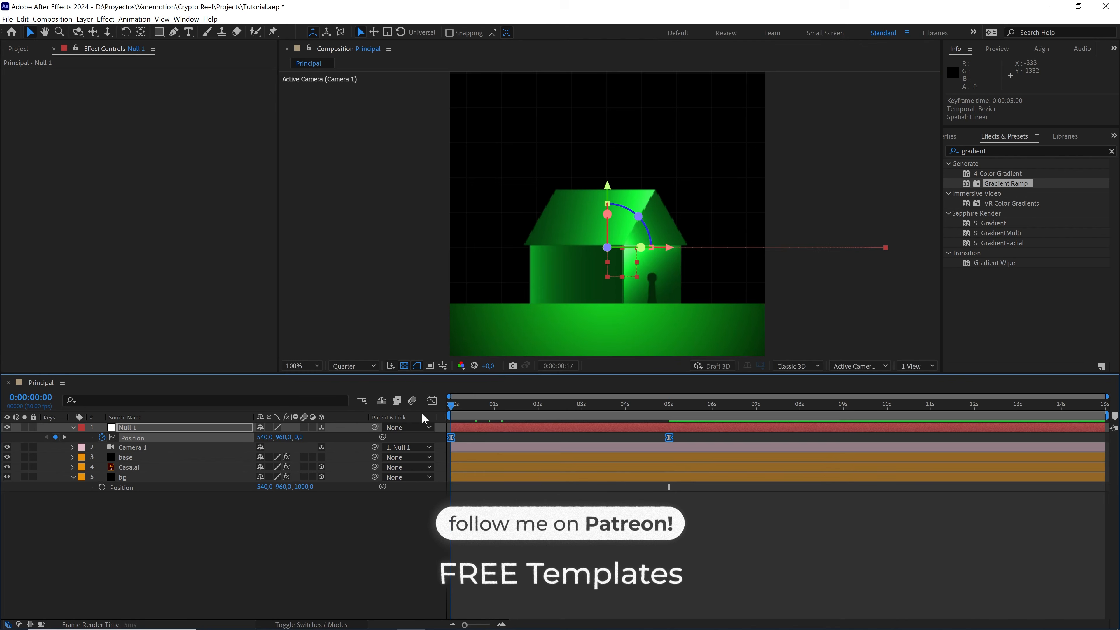
click(392, 523)
scroll(544, 295, down, 1)
drag(589, 290, 582, 260)
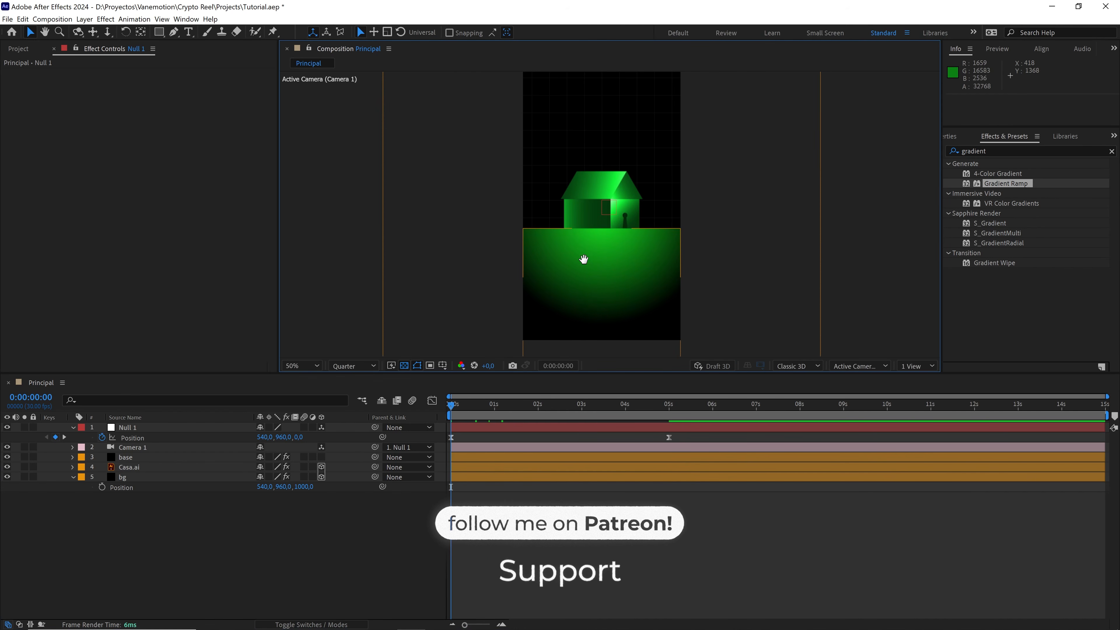
key(space)
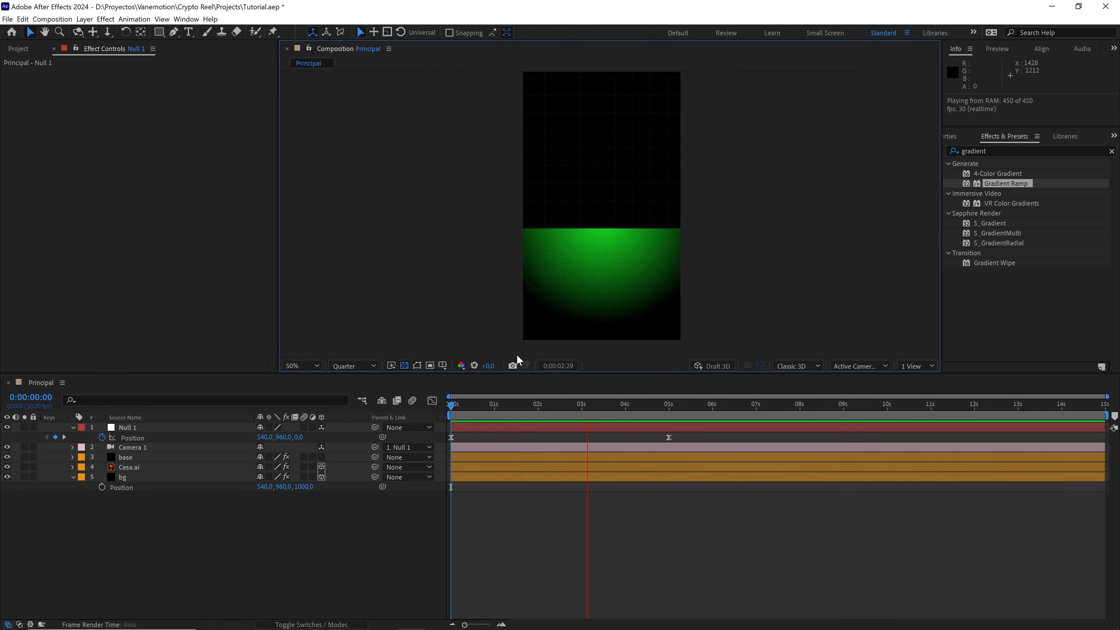
key(space)
Step: Use the null's Position speed graph to place the current time on the speed peak at 0:00:02:15
click(451, 437)
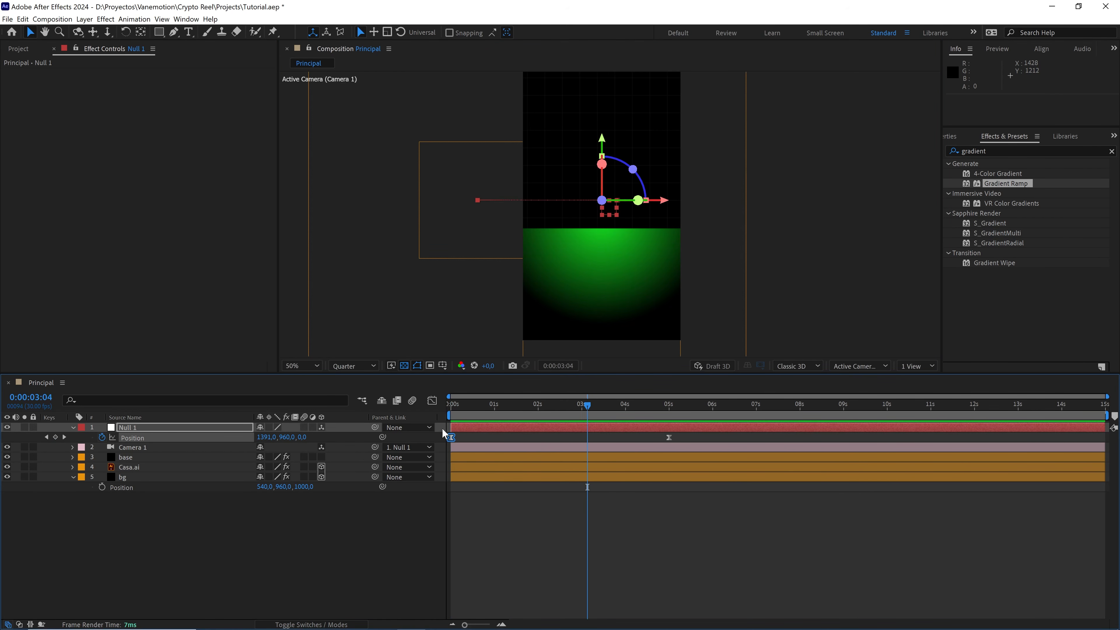
click(432, 400)
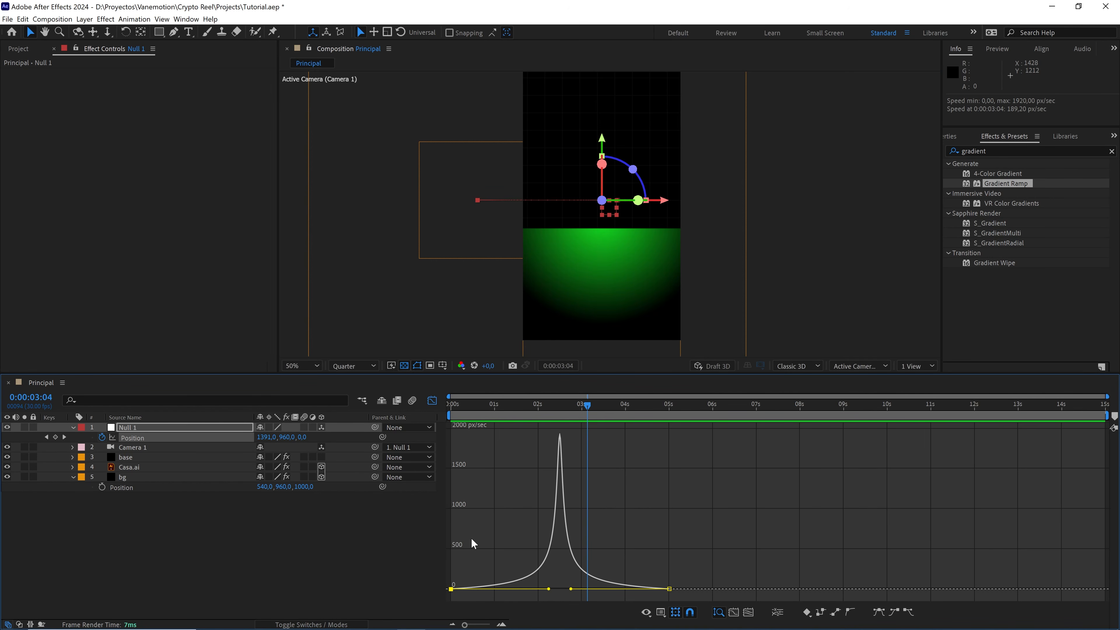
drag(484, 413, 559, 424)
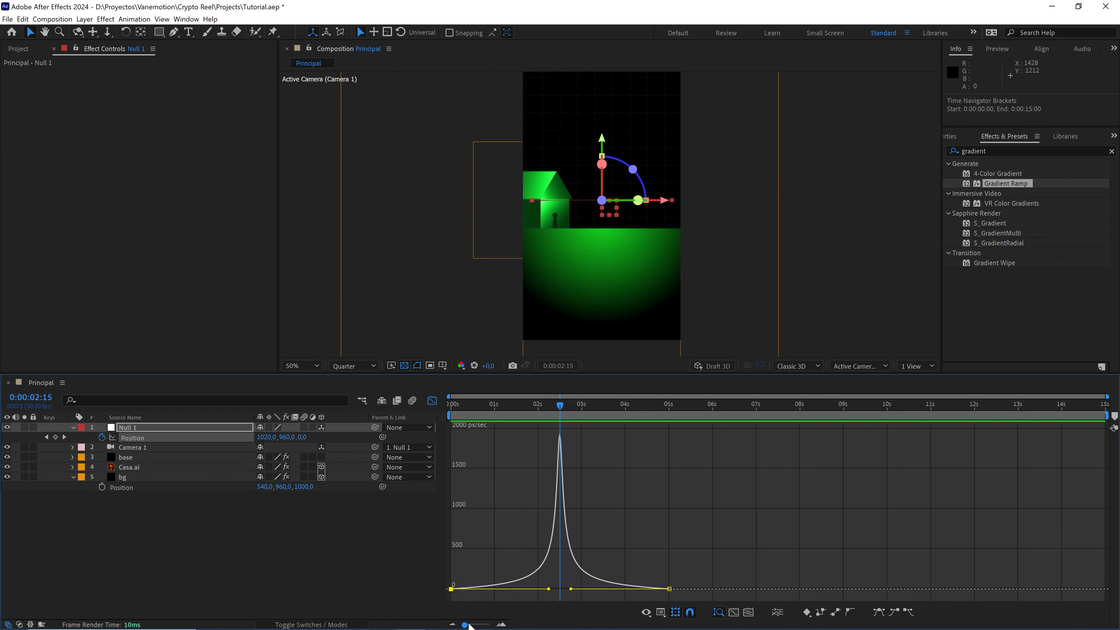
drag(464, 625, 483, 624)
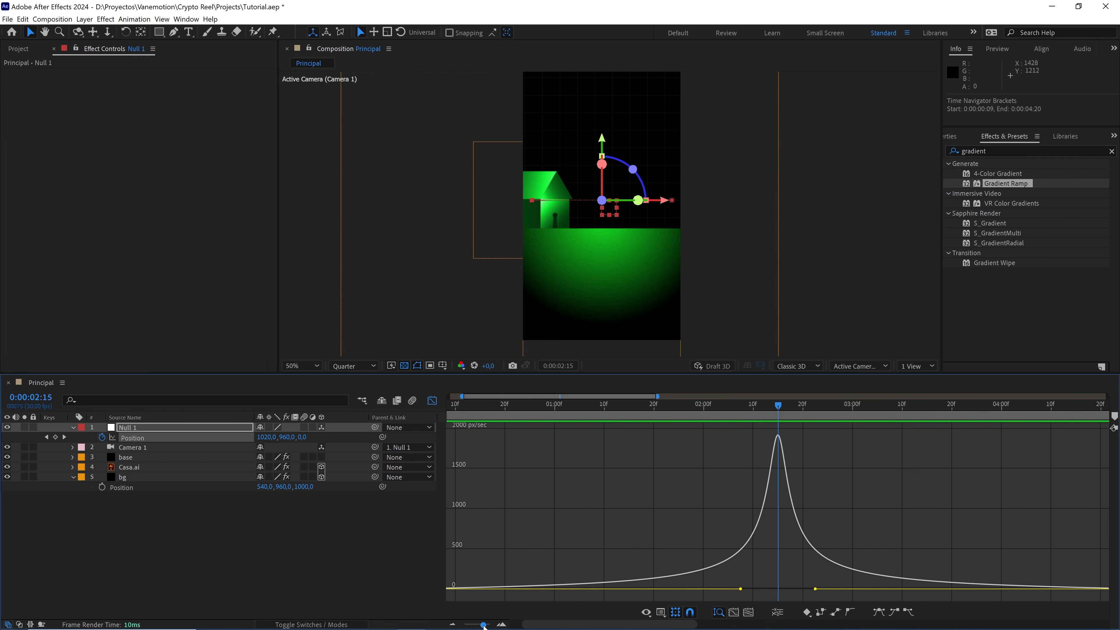
click(432, 400)
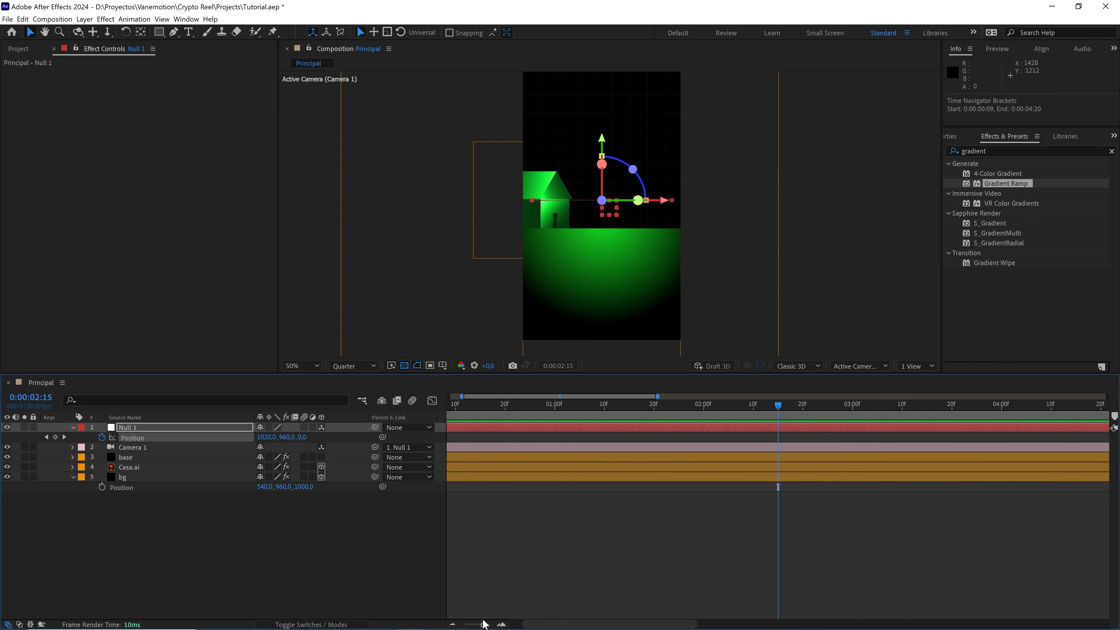
drag(484, 624, 464, 624)
Step: Split the base, Casa.ai and bg layers at 0:00:02:15 and delete the parts after the split
drag(206, 525, 131, 463)
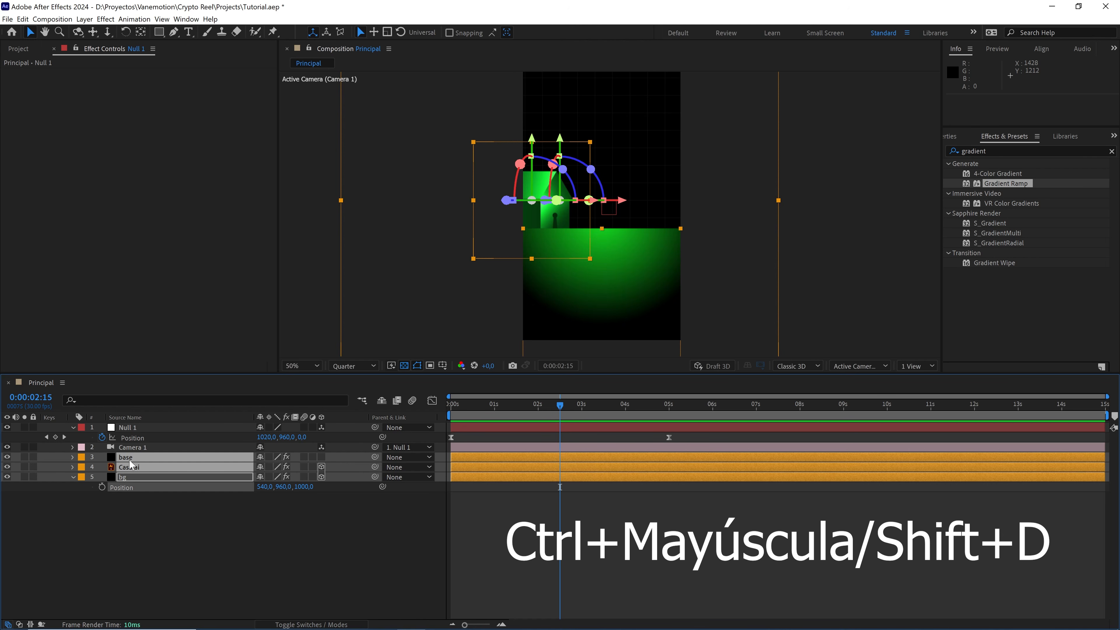
click(22, 19)
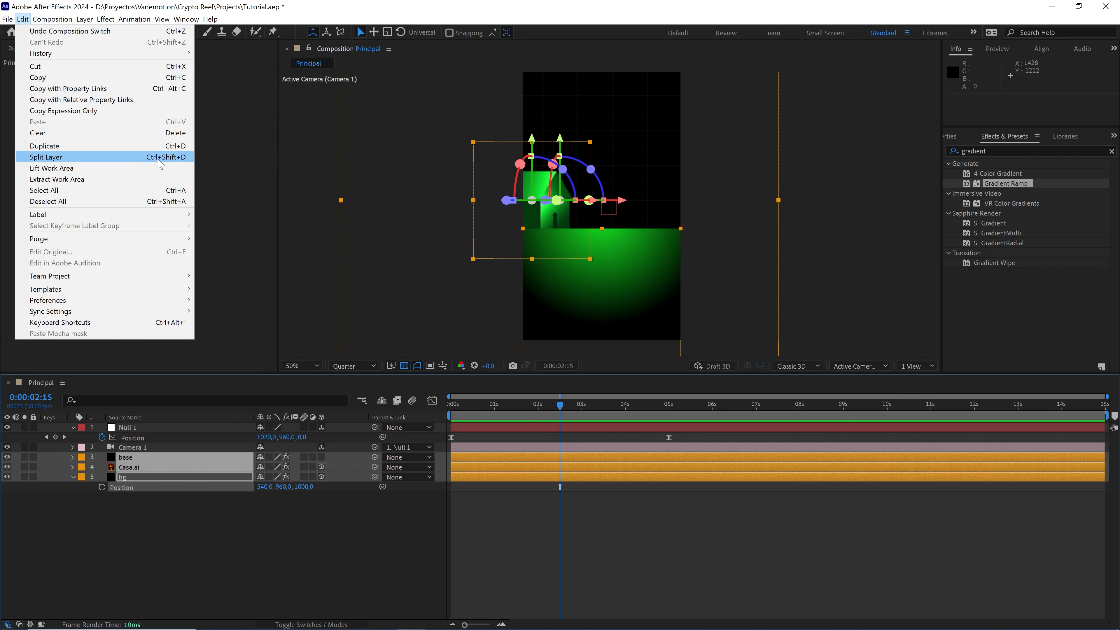
click(174, 160)
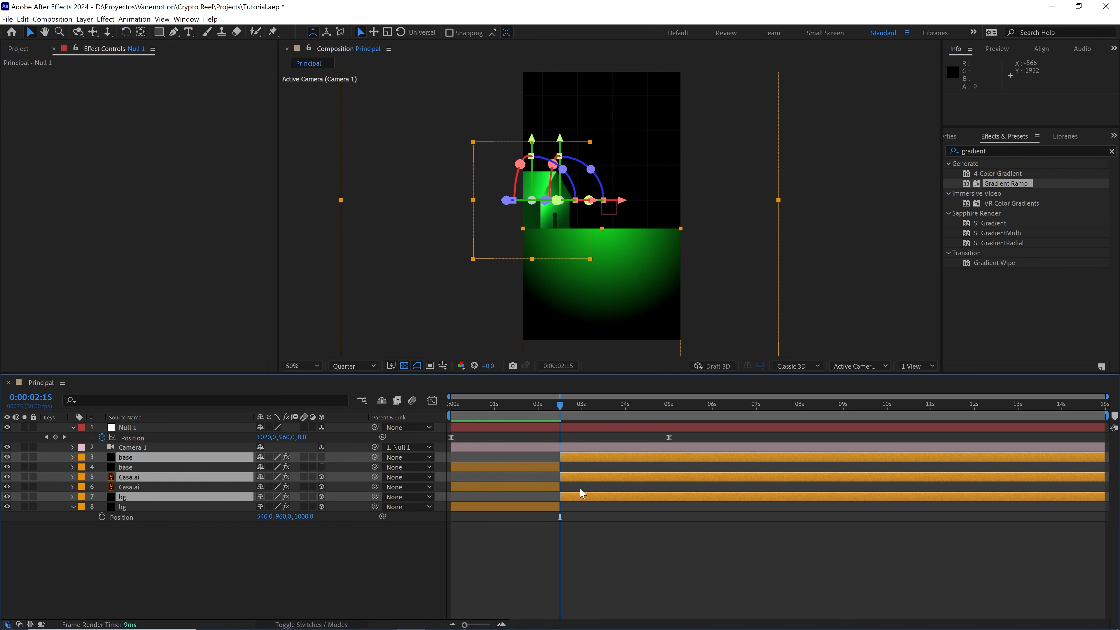
key(Delete)
Step: Extend the bg layer's out point back to the end of the 15-second composition
click(532, 477)
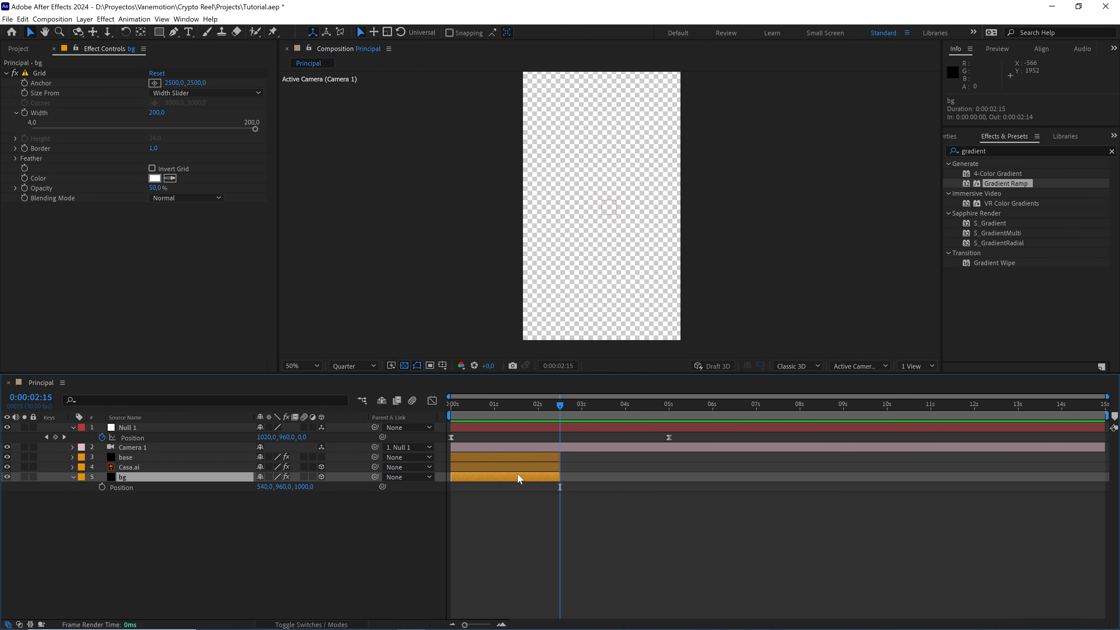
drag(573, 478, 1108, 481)
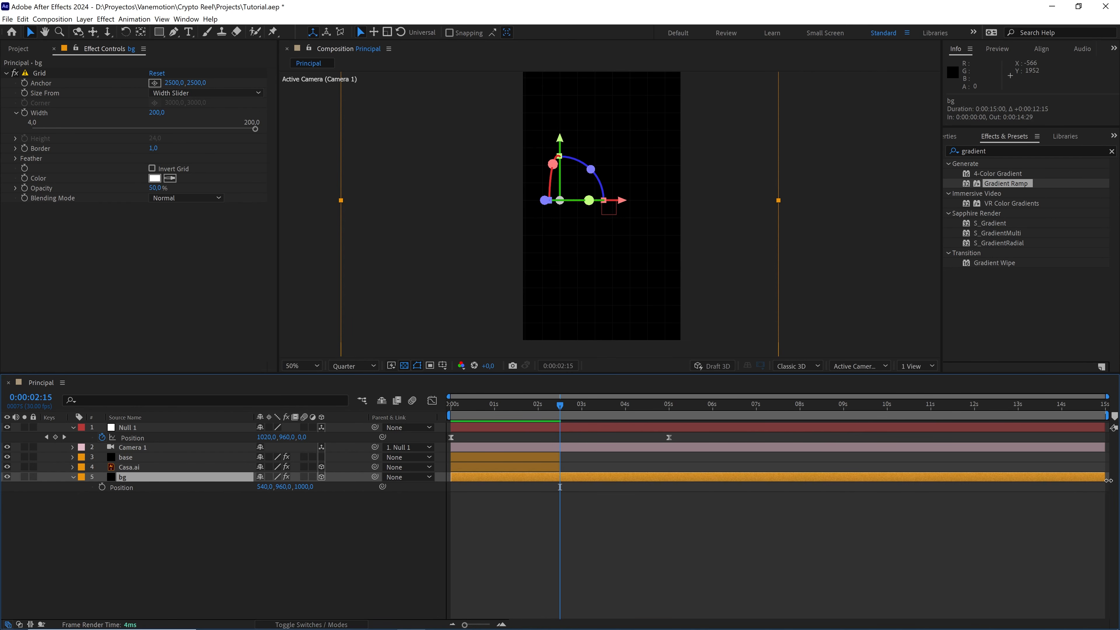
click(348, 523)
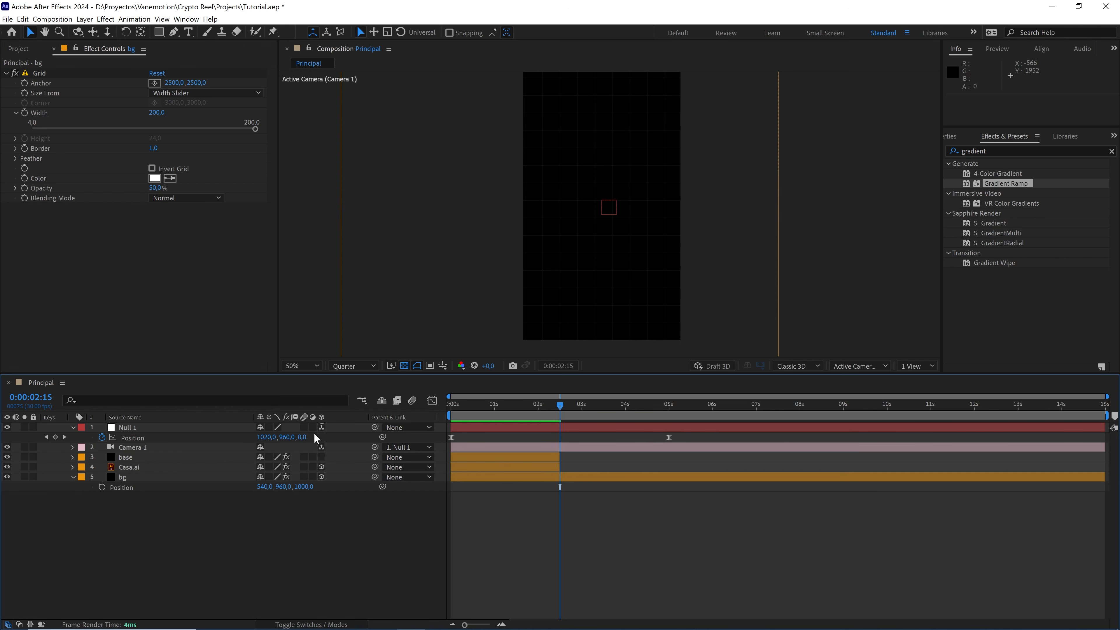
Step: Create a new composition from USA Map.ai and move it into the Comps folder
click(28, 53)
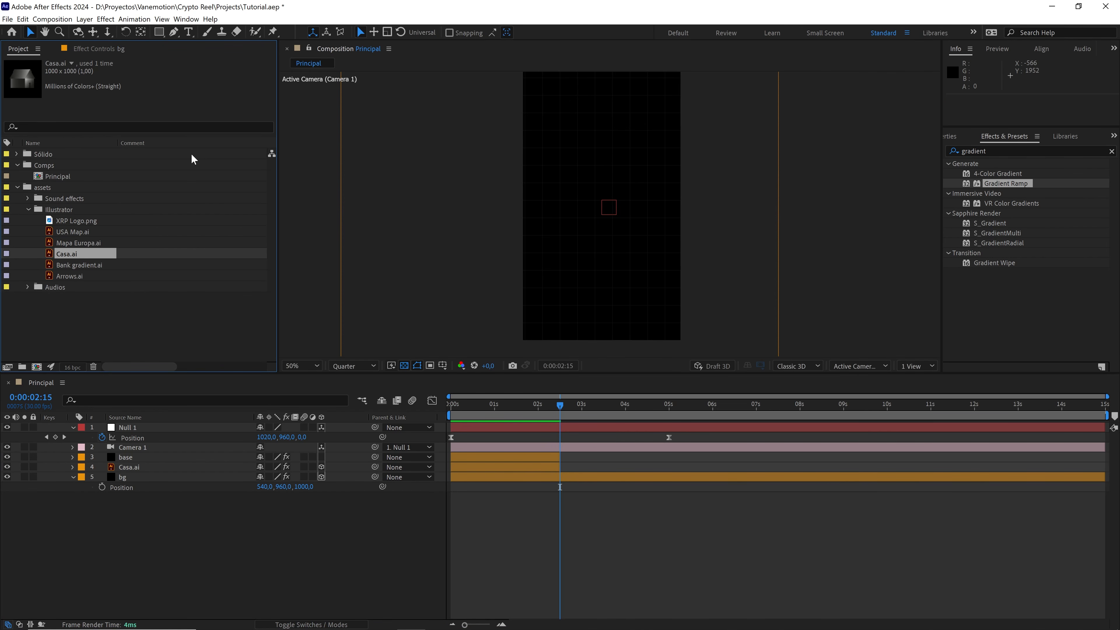
click(39, 189)
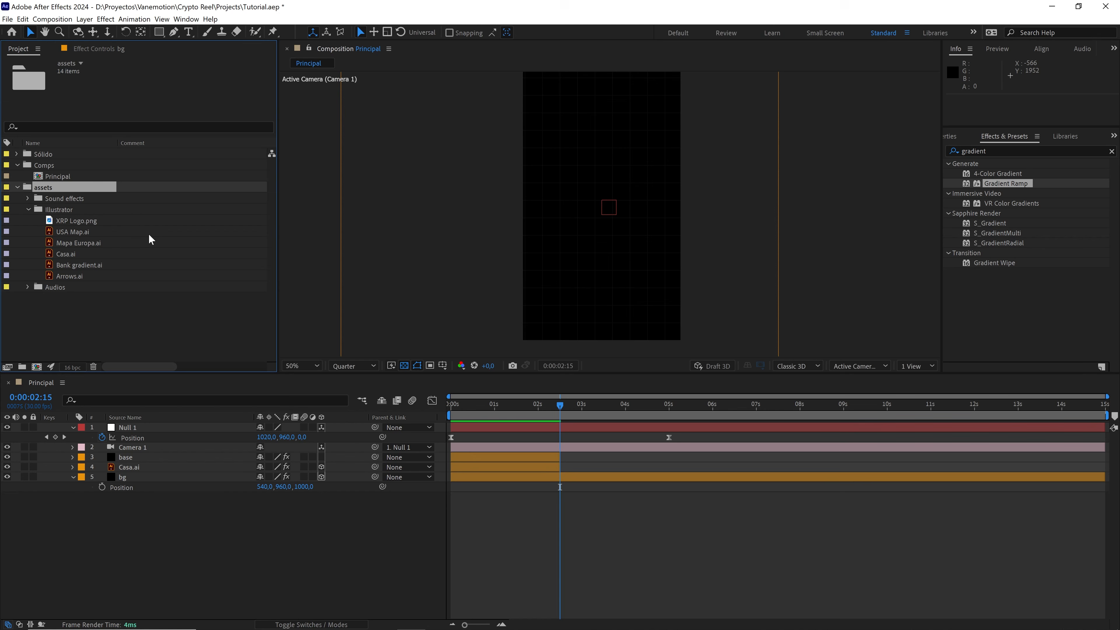
click(64, 233)
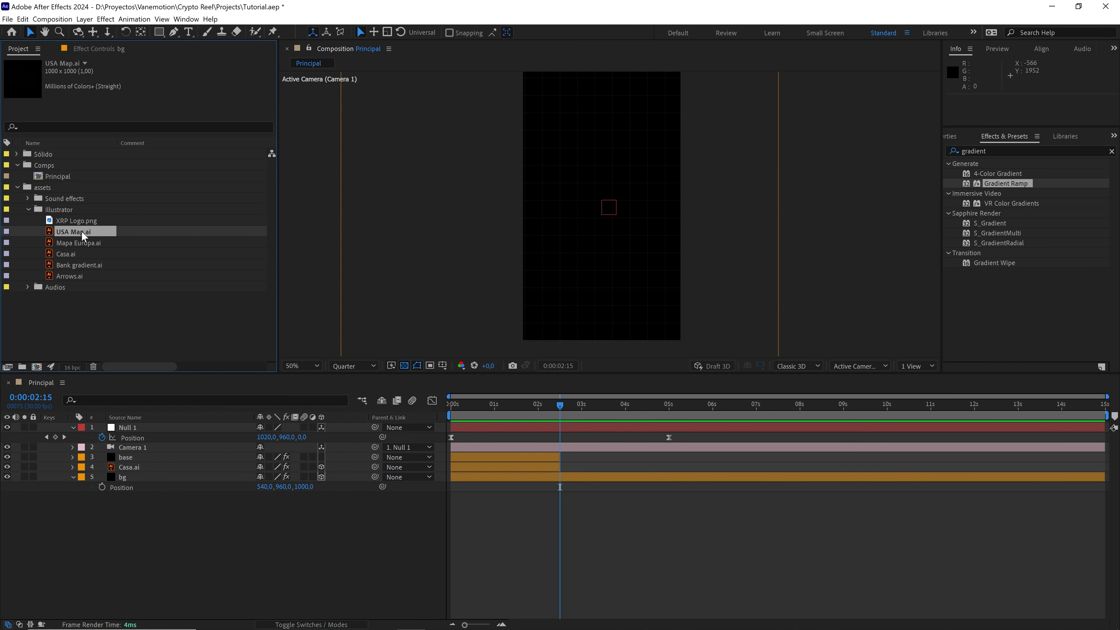
drag(82, 231, 38, 370)
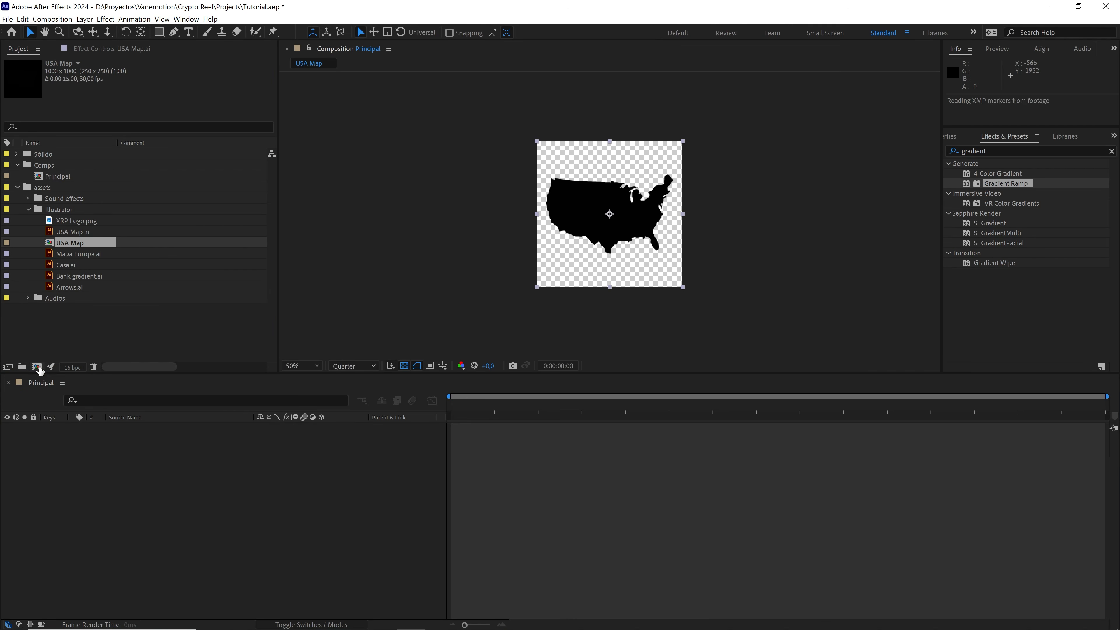
drag(74, 247, 48, 170)
Step: Add a Gradient Overlay layer style to the USA Map.ai layer
scroll(538, 200, up, 1)
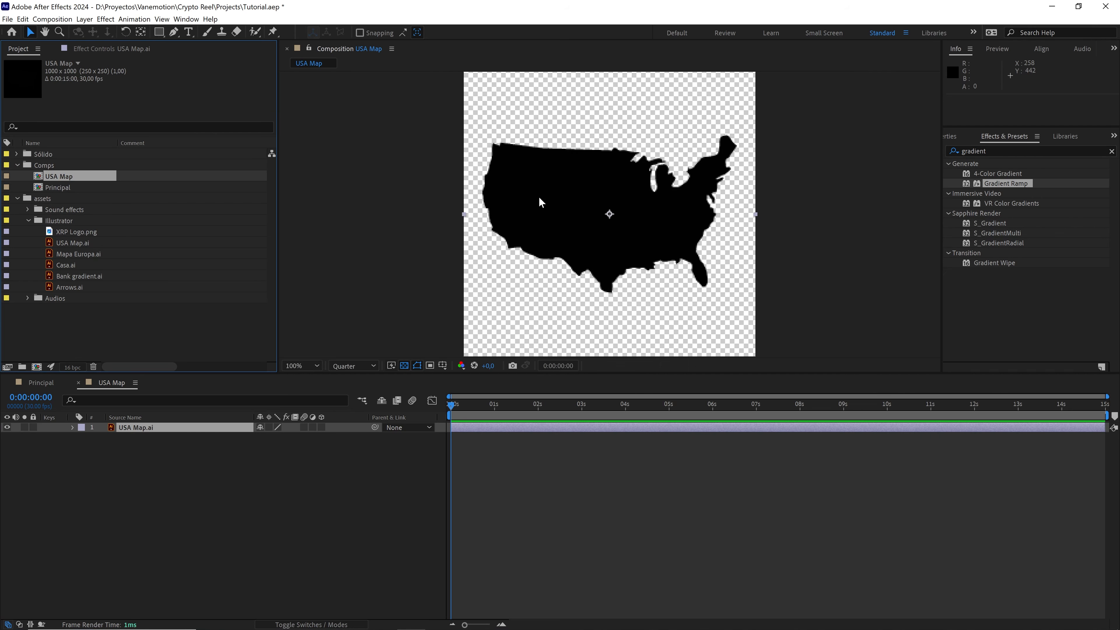
drag(556, 176, 565, 193)
click(149, 432)
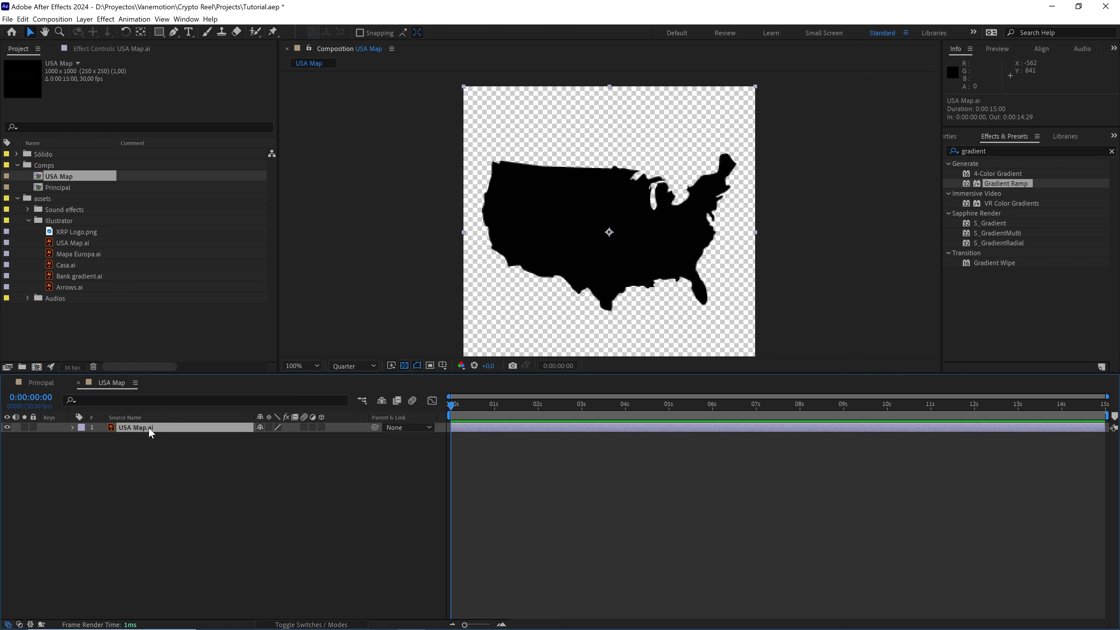
right_click(159, 429)
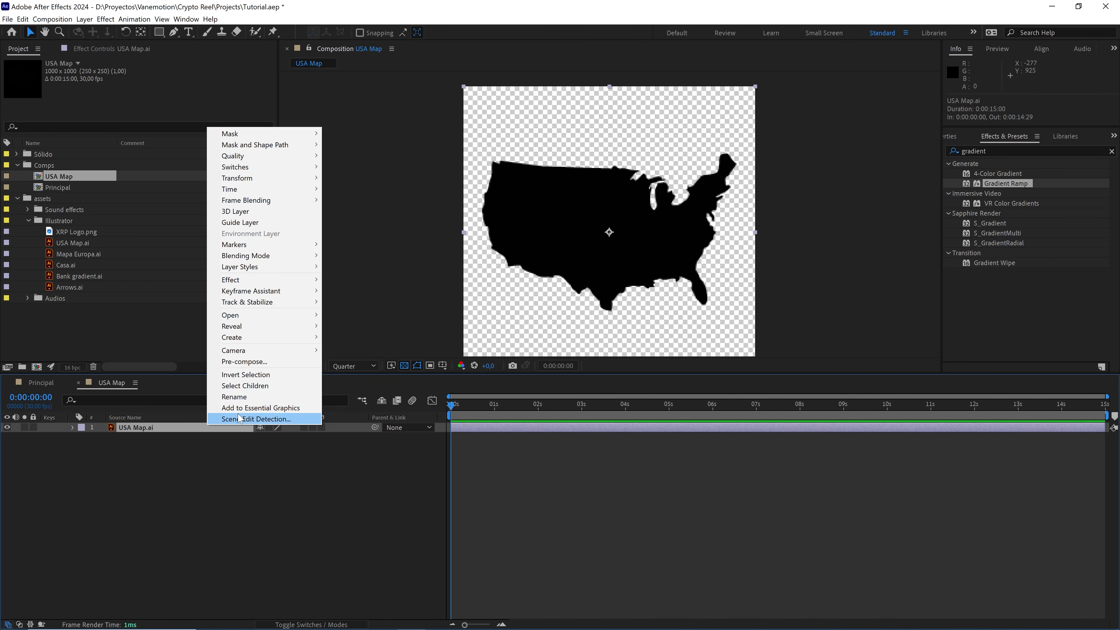
mouse_move(282, 267)
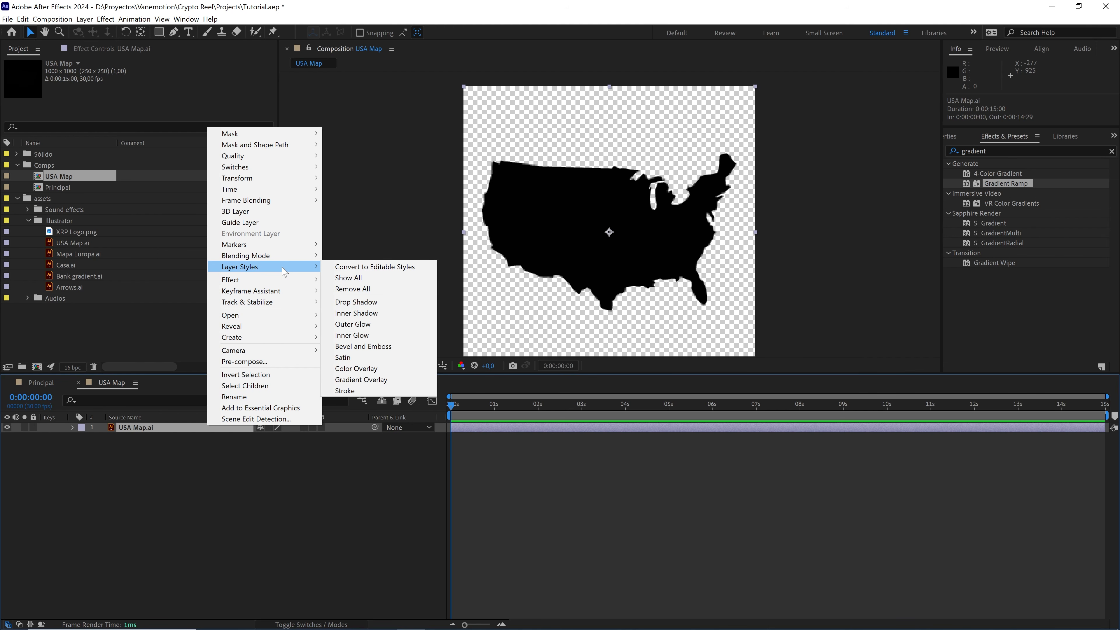
click(382, 382)
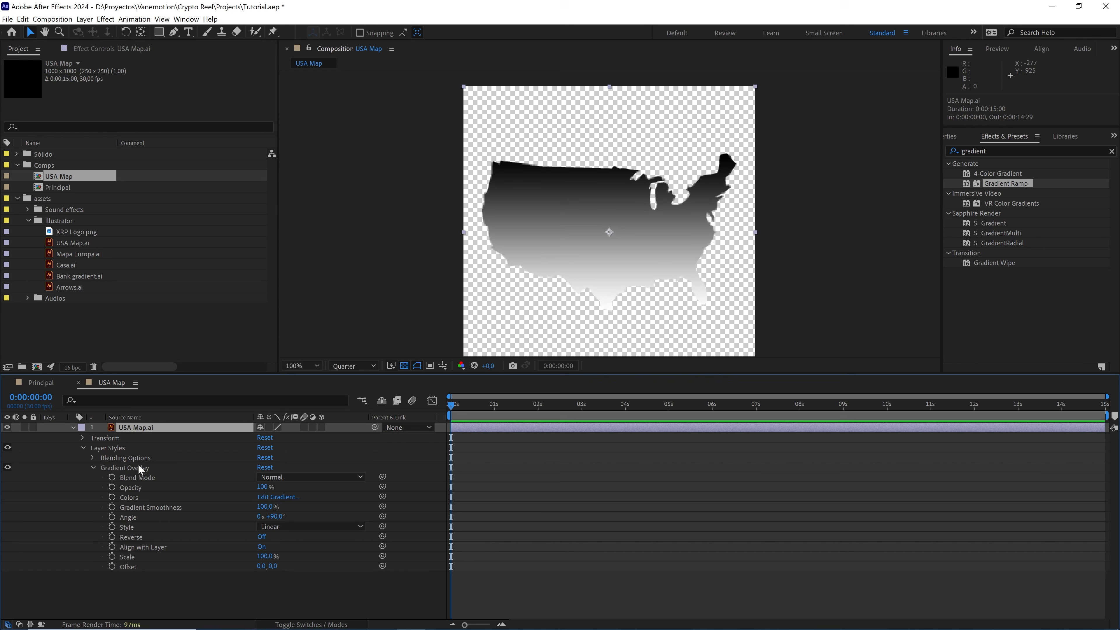
Step: Add a middle color stop to the USA map's overlay gradient and set its location to 50%
click(278, 498)
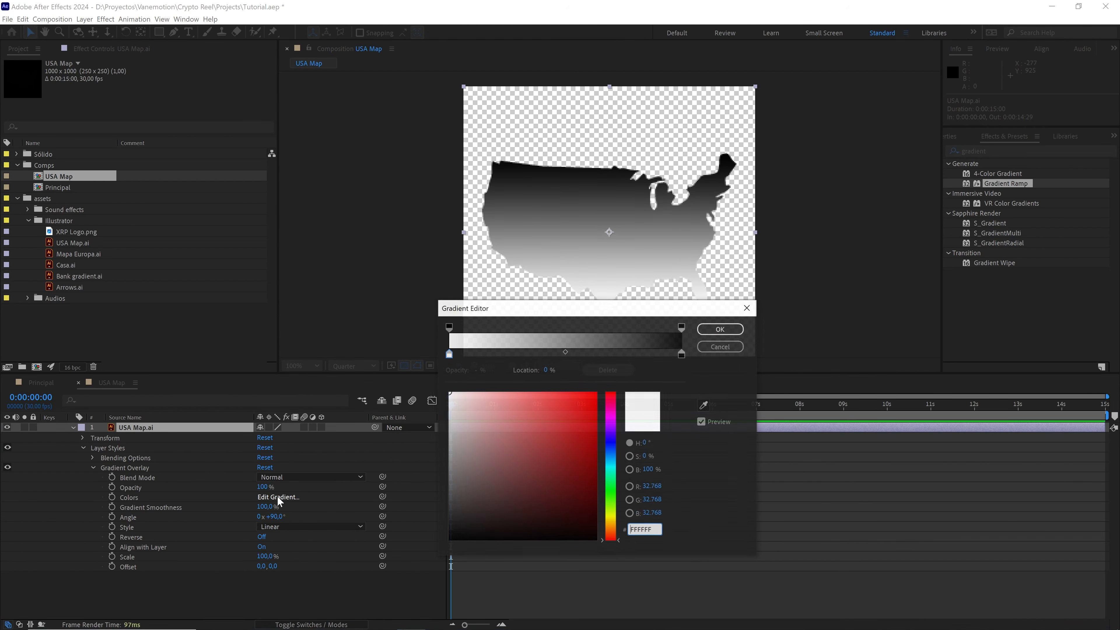
click(554, 354)
drag(553, 356, 564, 359)
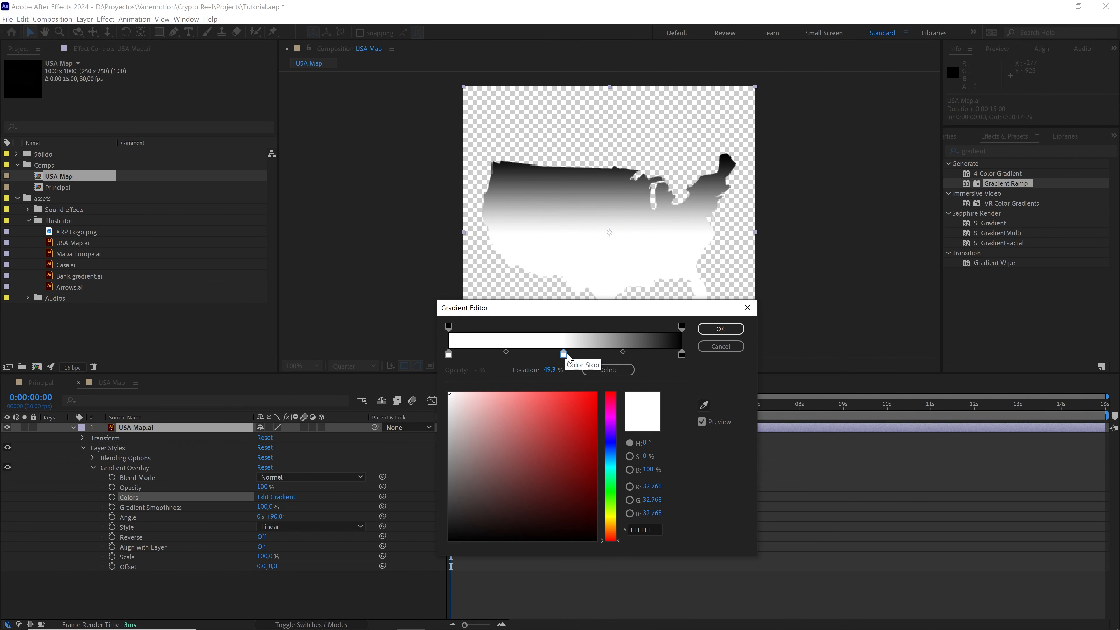
click(550, 369)
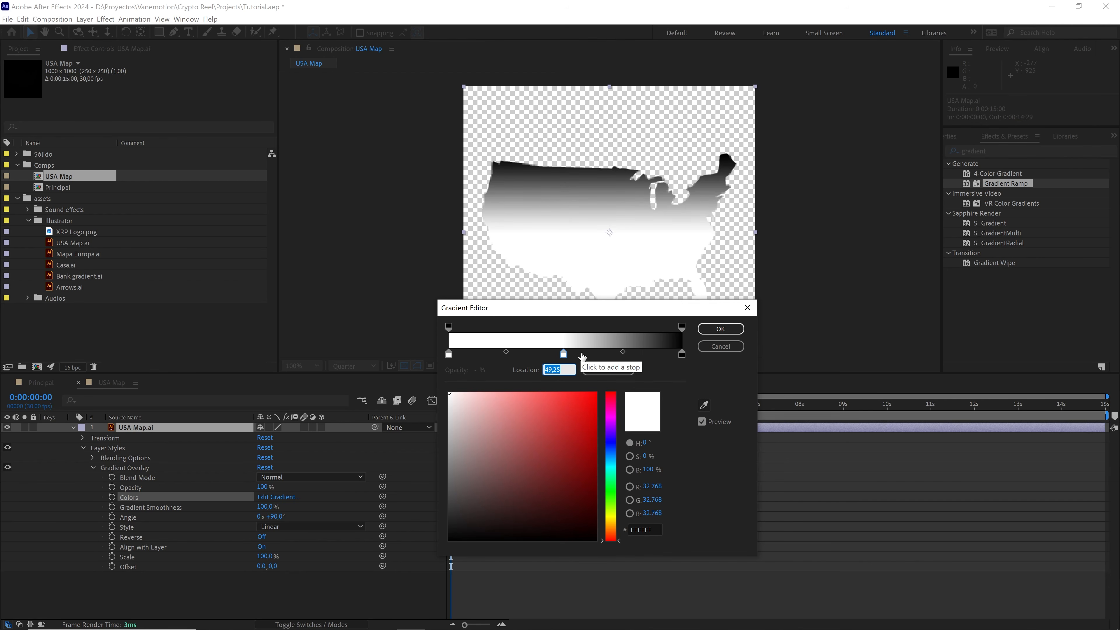
text(50)
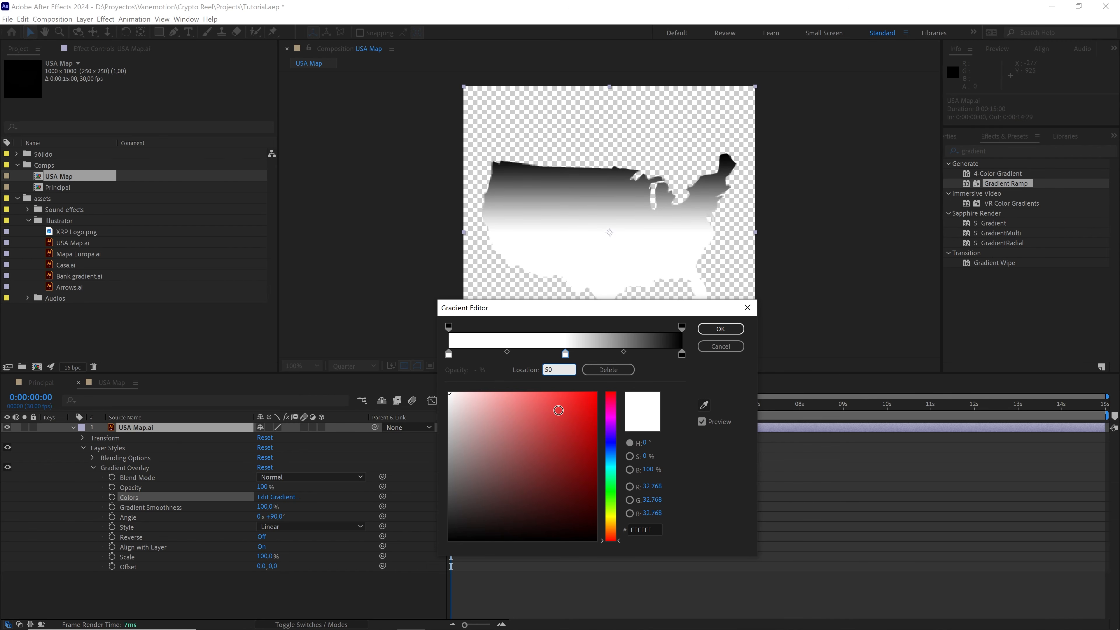
Step: Set the middle color stop of the USA map's overlay gradient to bright green 33EE1F
click(610, 494)
click(539, 425)
mouse_move(539, 425)
mouse_down()
mouse_move(579, 426)
mouse_move(577, 401)
mouse_up()
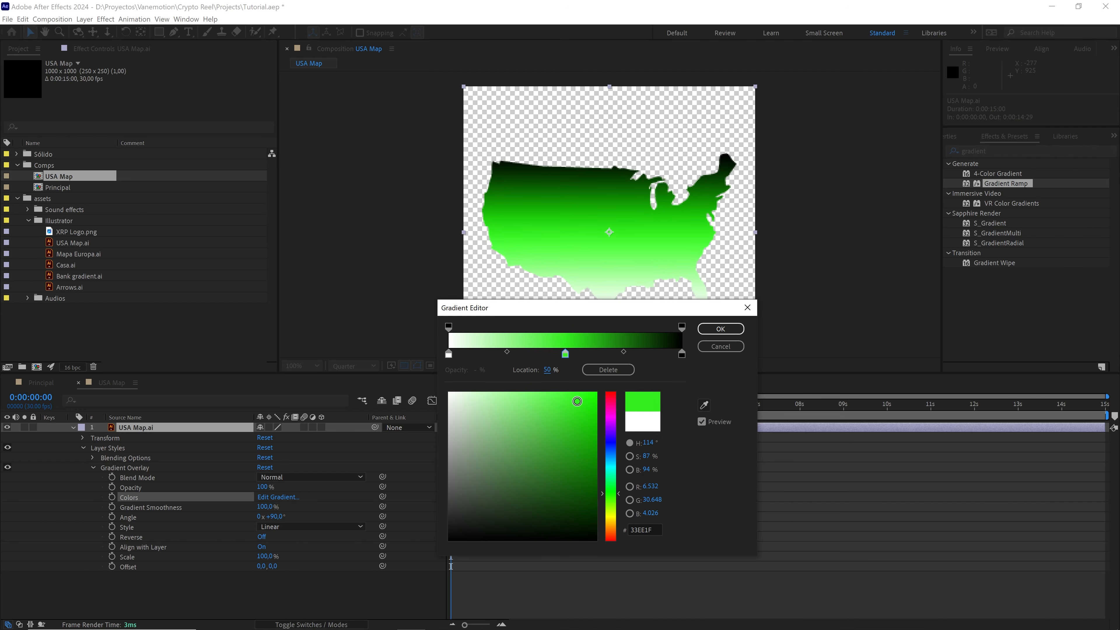
Step: Set the starting color stop, at location 0%, of the overlay gradient to dark green 002109
click(449, 355)
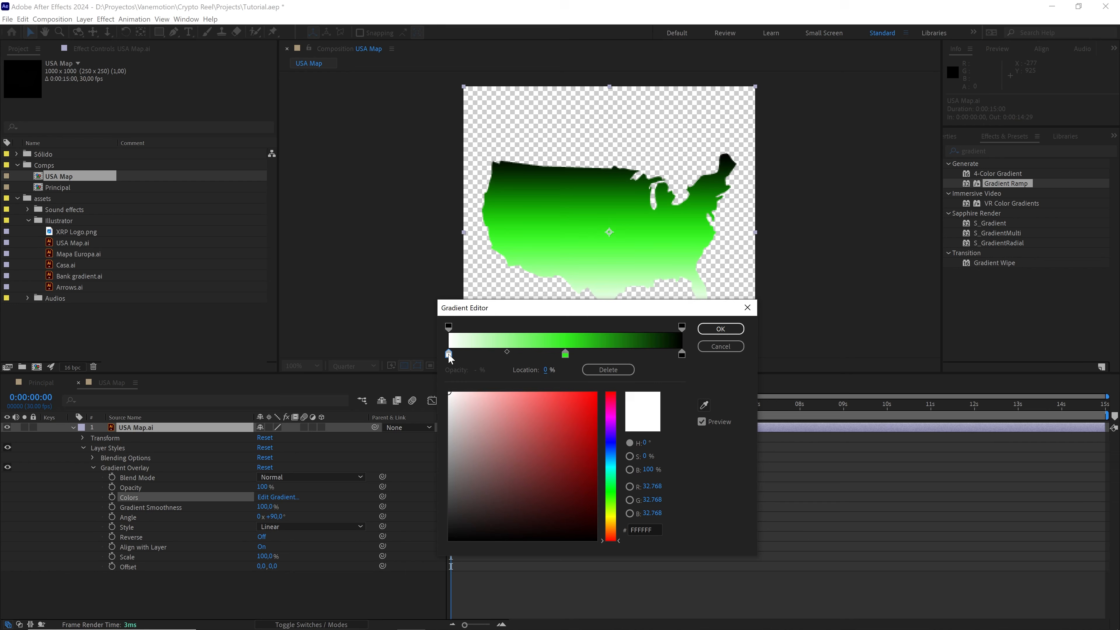
drag(456, 431, 468, 502)
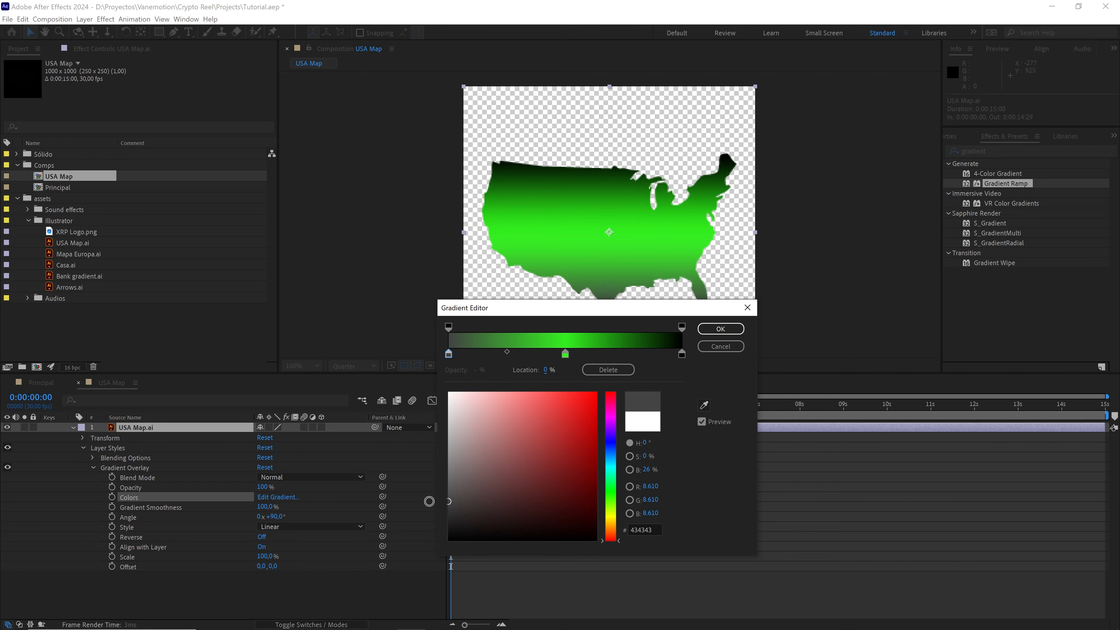
click(613, 487)
drag(586, 498, 596, 522)
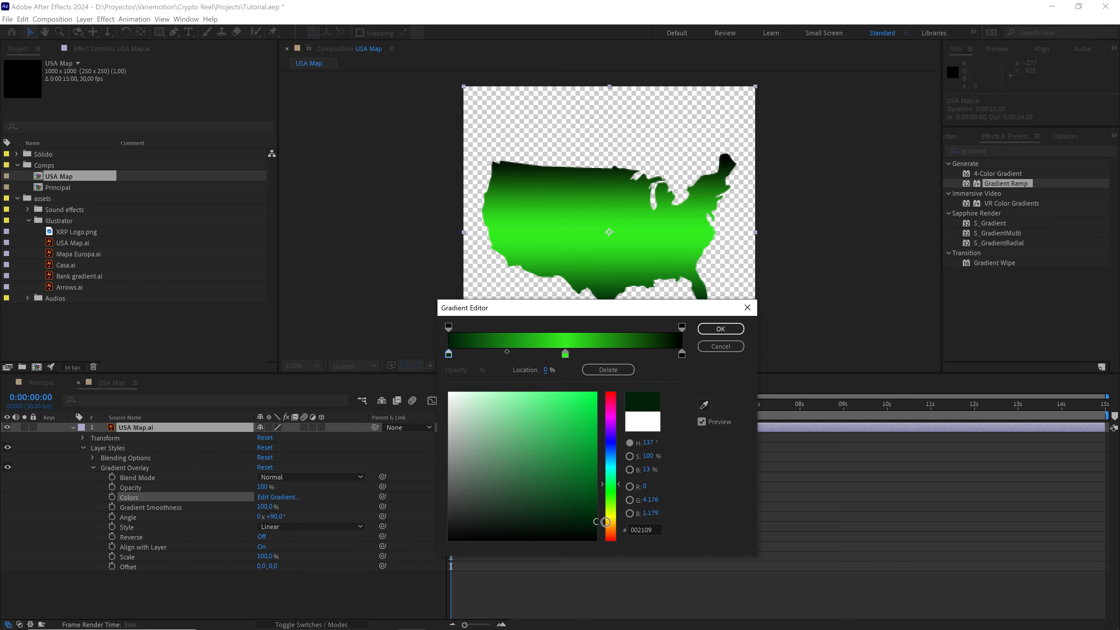
Step: Set the color stop at location 100% to white FFFFFF and apply the gradient
click(683, 356)
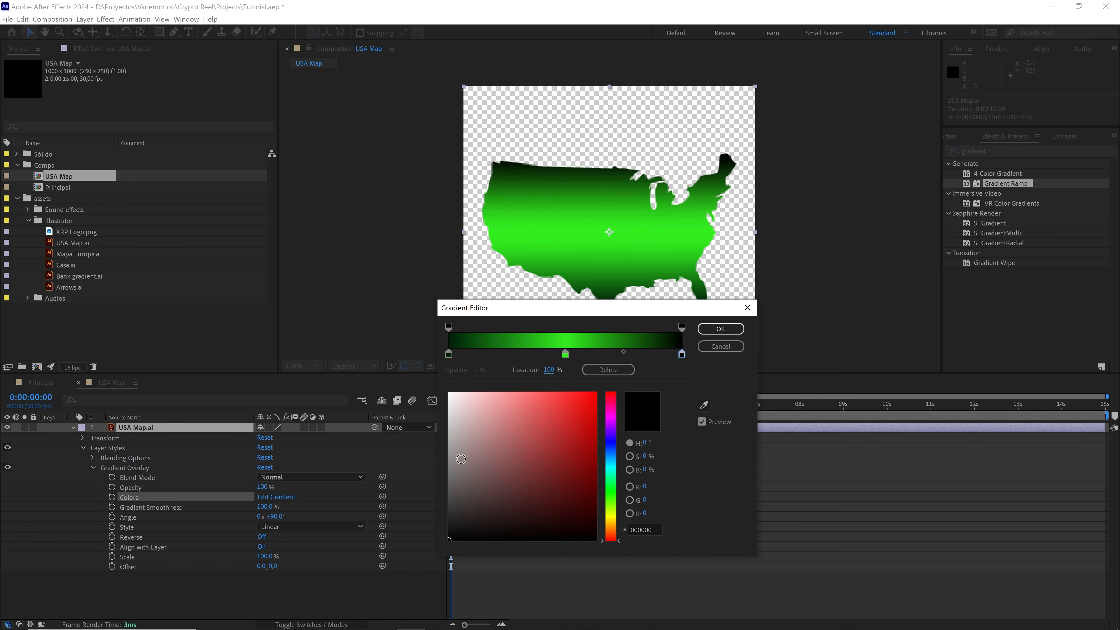
drag(469, 468, 443, 389)
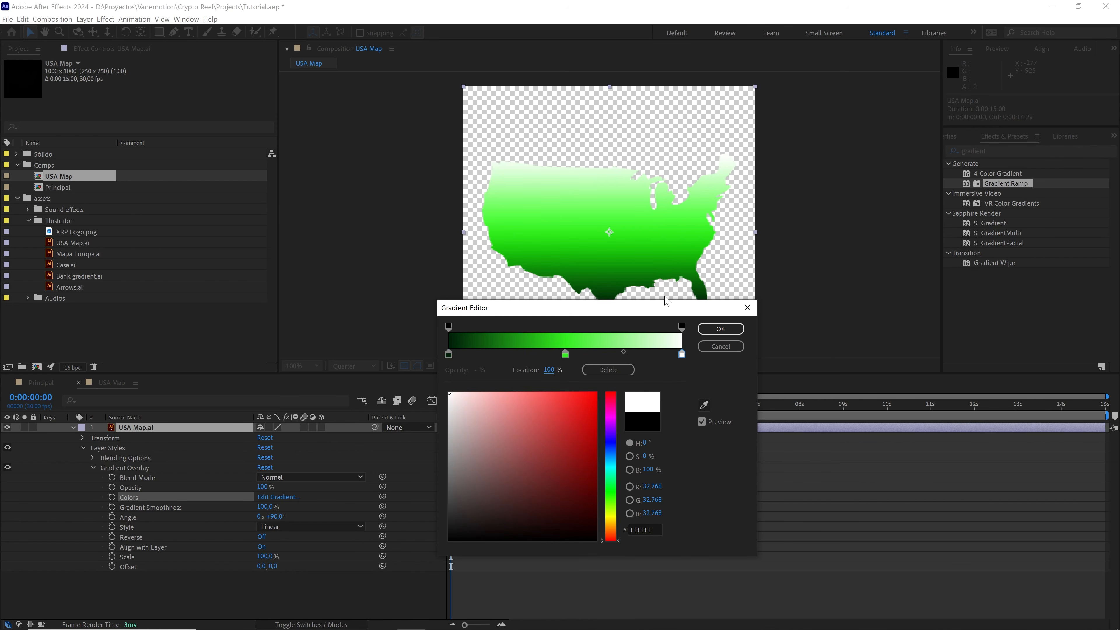
click(719, 330)
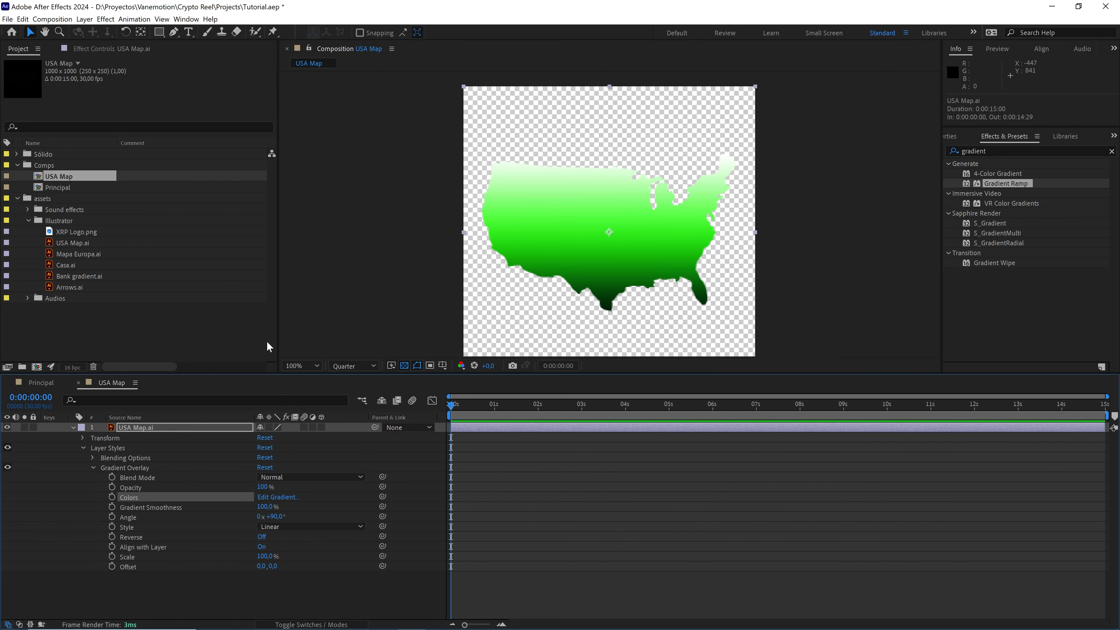
Step: Add the USA Map comp to the Principal composition below Camera 1, make it 3D and center it in the camera view at 5 seconds
click(48, 387)
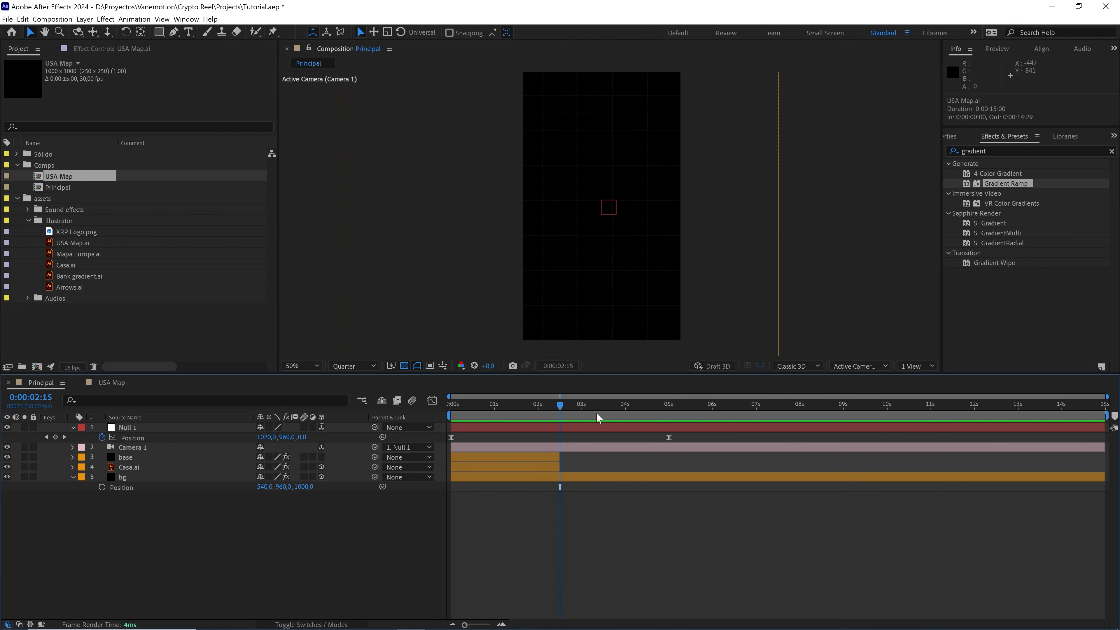
drag(595, 412, 661, 416)
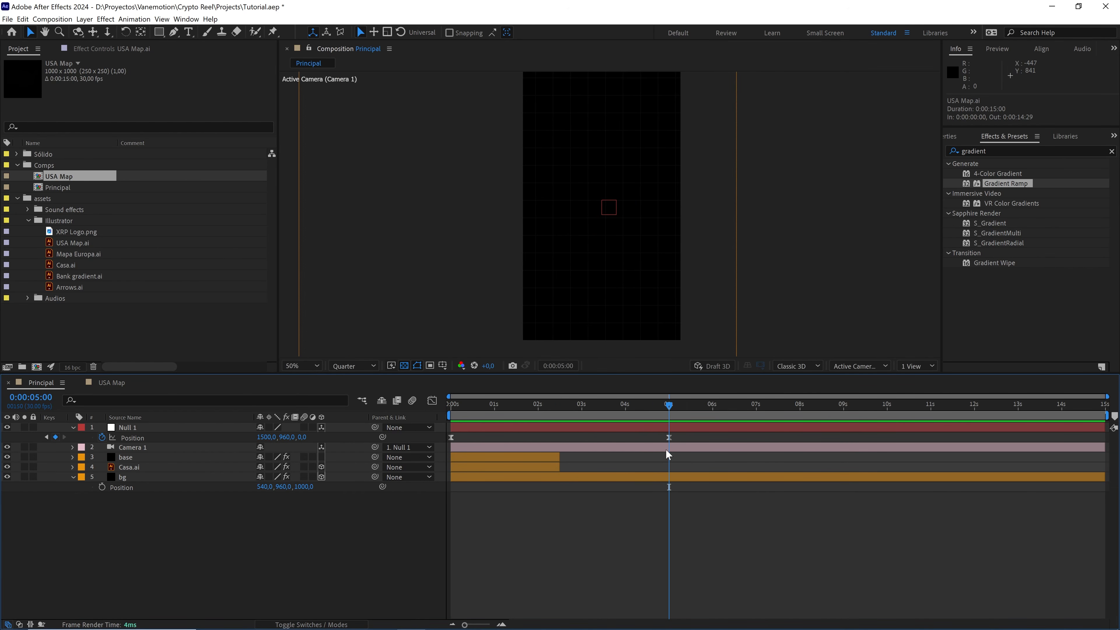
drag(61, 176, 136, 454)
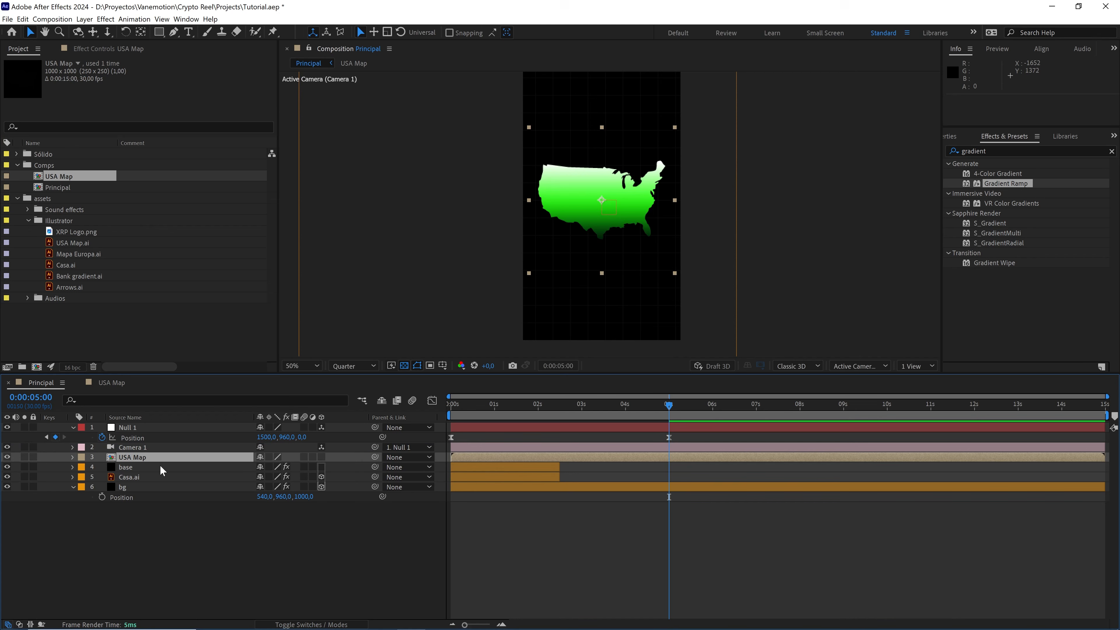
click(321, 457)
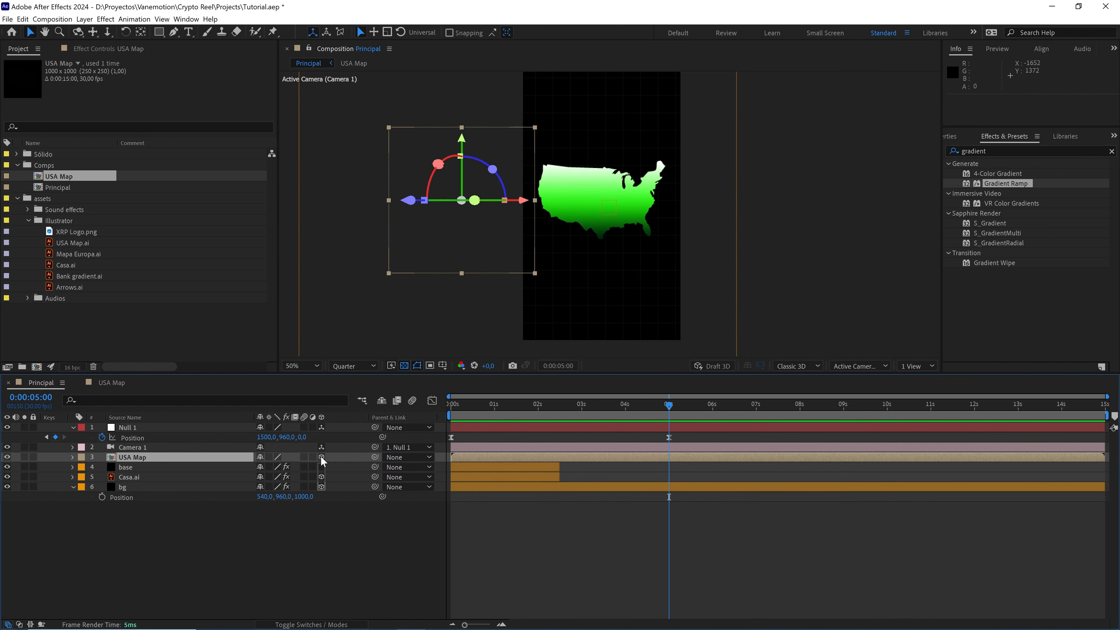
key(ctrl+Home)
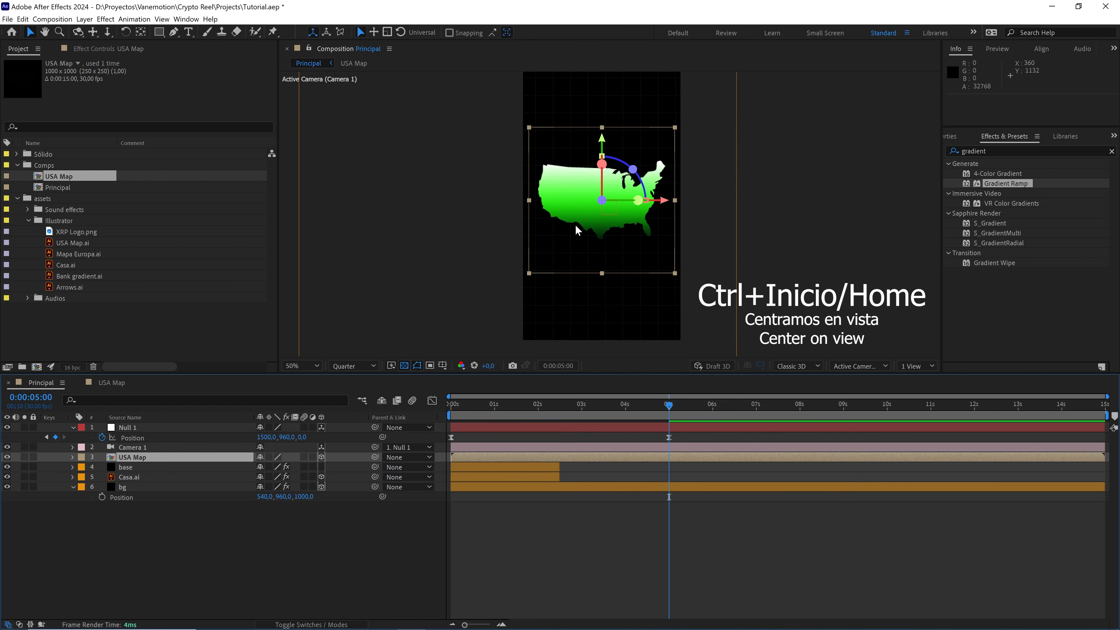
Step: Scale the USA Map layer to 70%
key(s)
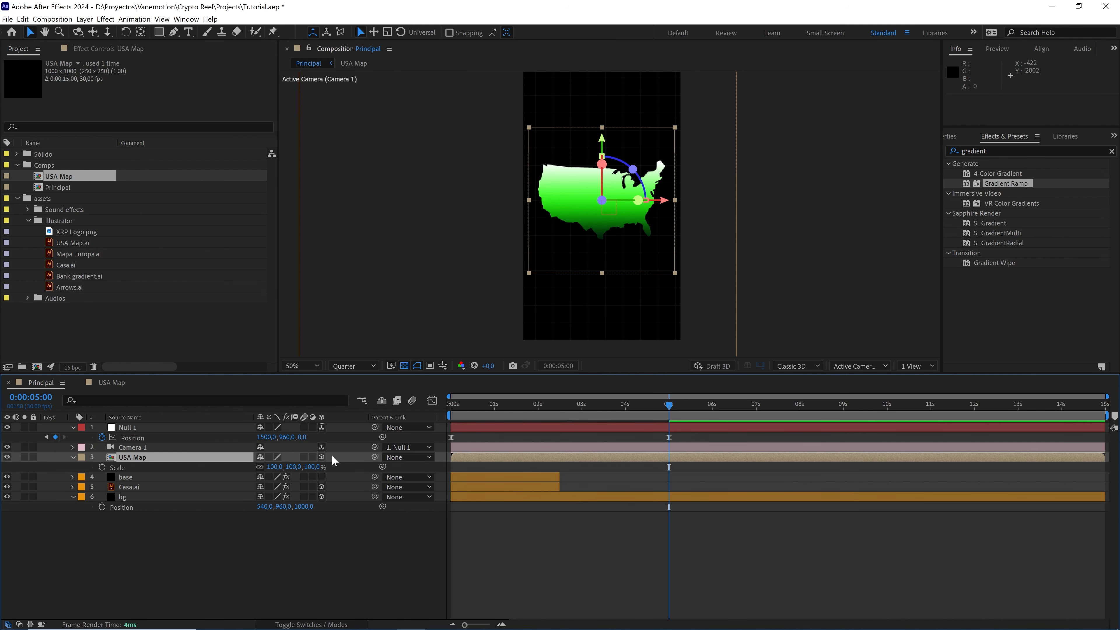
click(310, 466)
text(70)
key(Return)
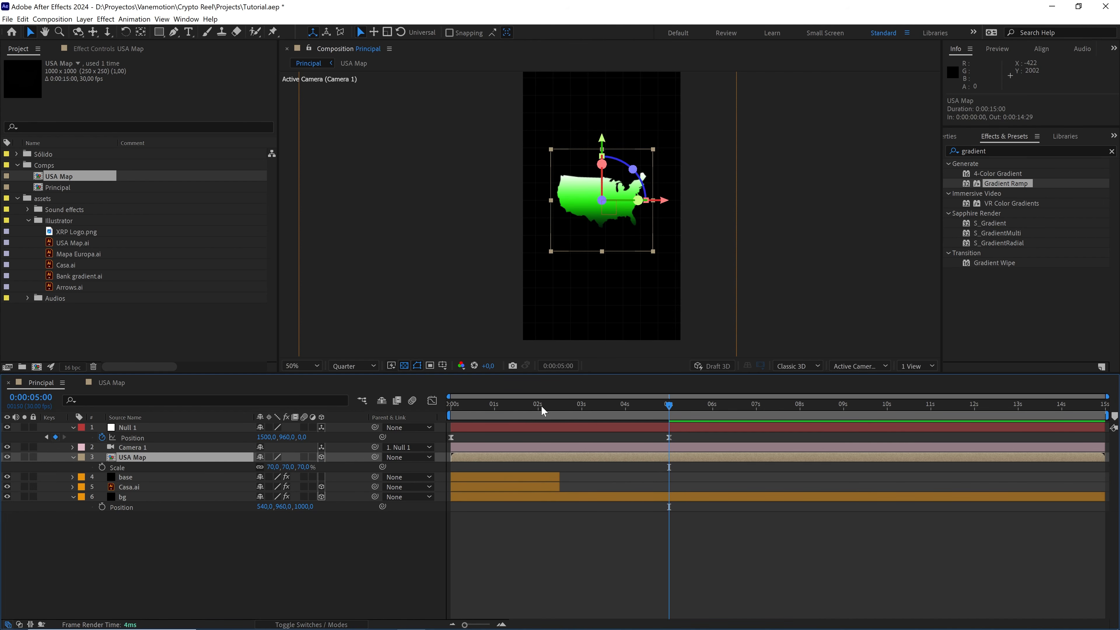
Step: Play back the camera move from the house to the USA map, starting at about 0:00:01:19
drag(544, 405, 520, 404)
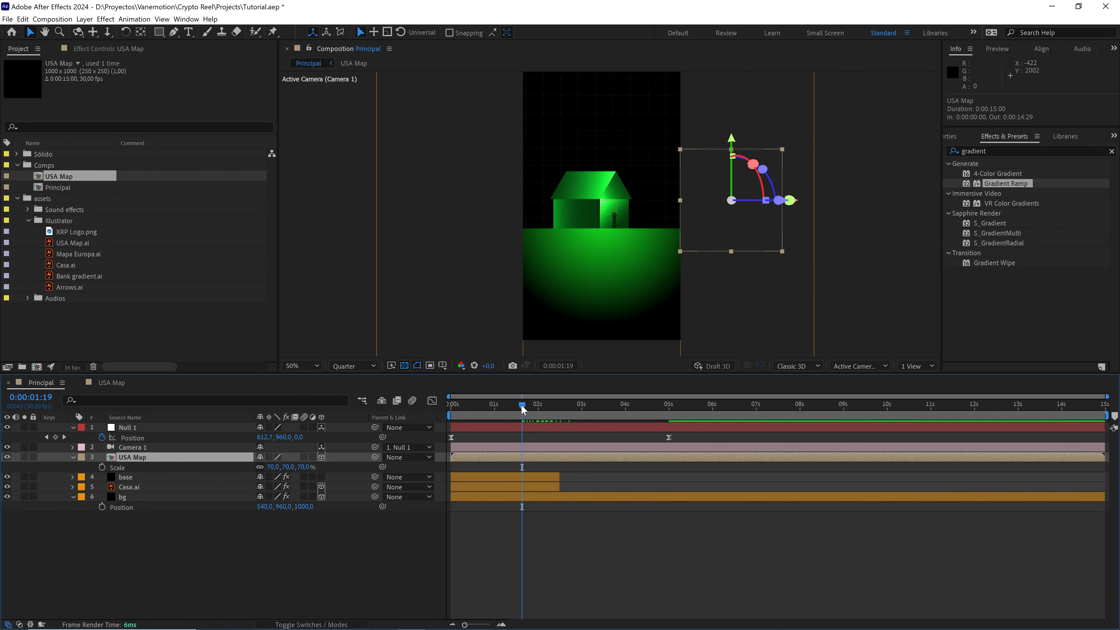
key(space)
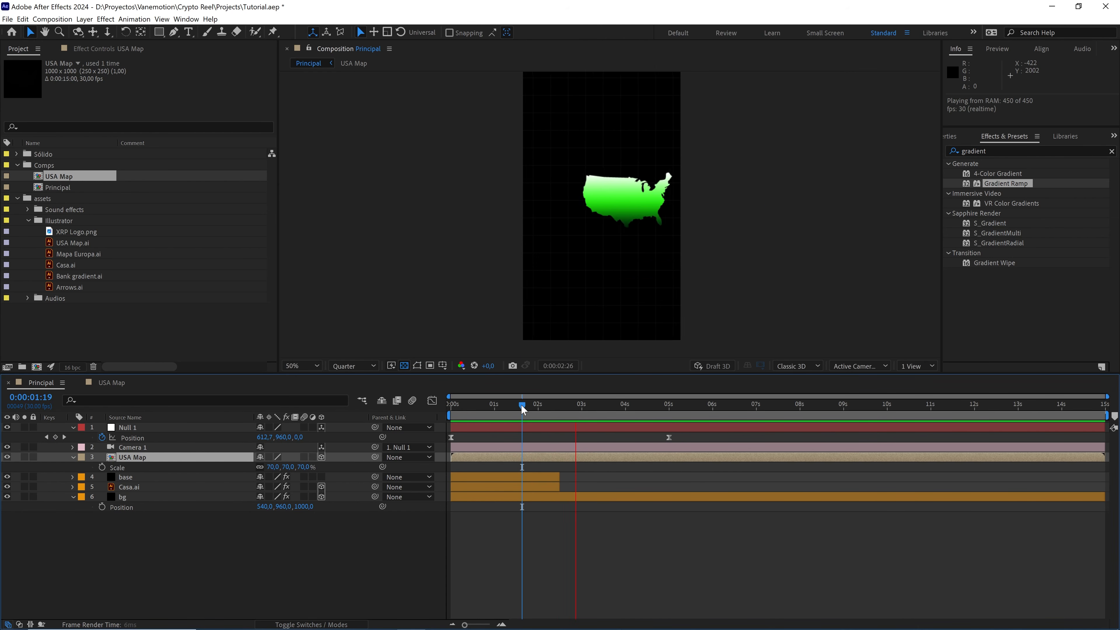
key(space)
Step: Shift the USA Map layer in time so it starts at 0:00:02:15, where the house layers end
click(477, 624)
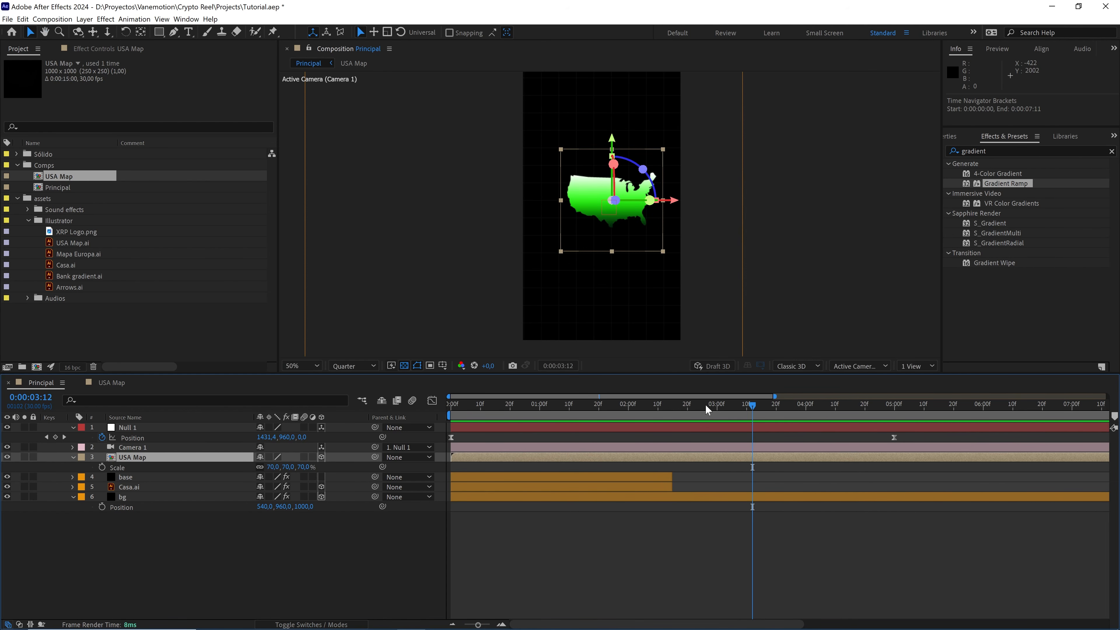
drag(705, 404, 671, 410)
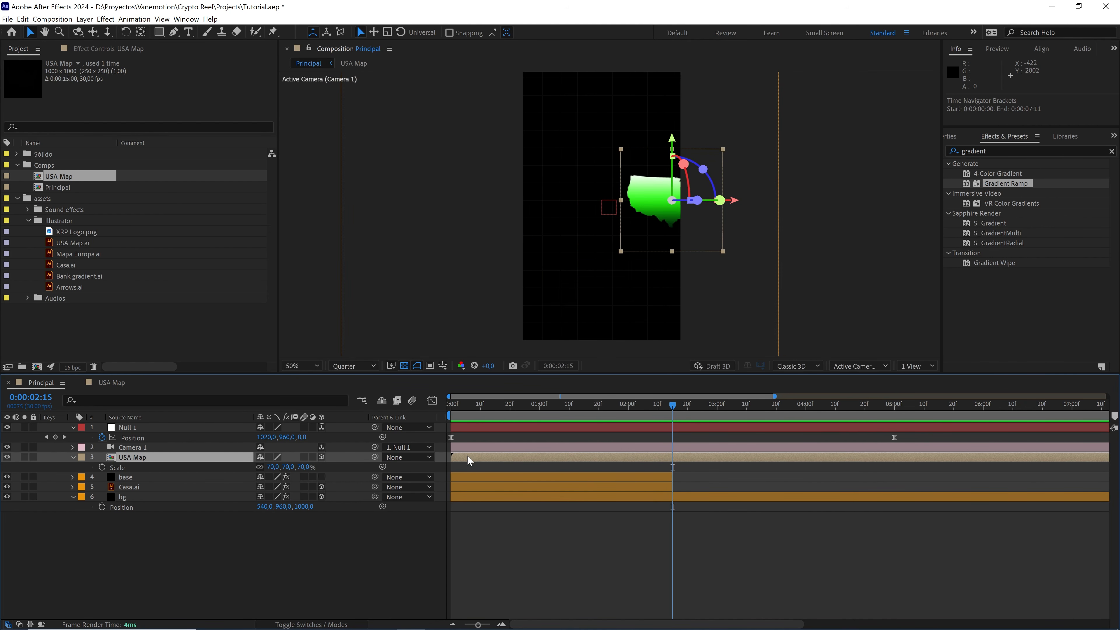
drag(468, 456, 511, 457)
drag(583, 463, 692, 471)
Step: Preview the cut from the house to the USA map around 0:00:02:15
drag(666, 407, 610, 408)
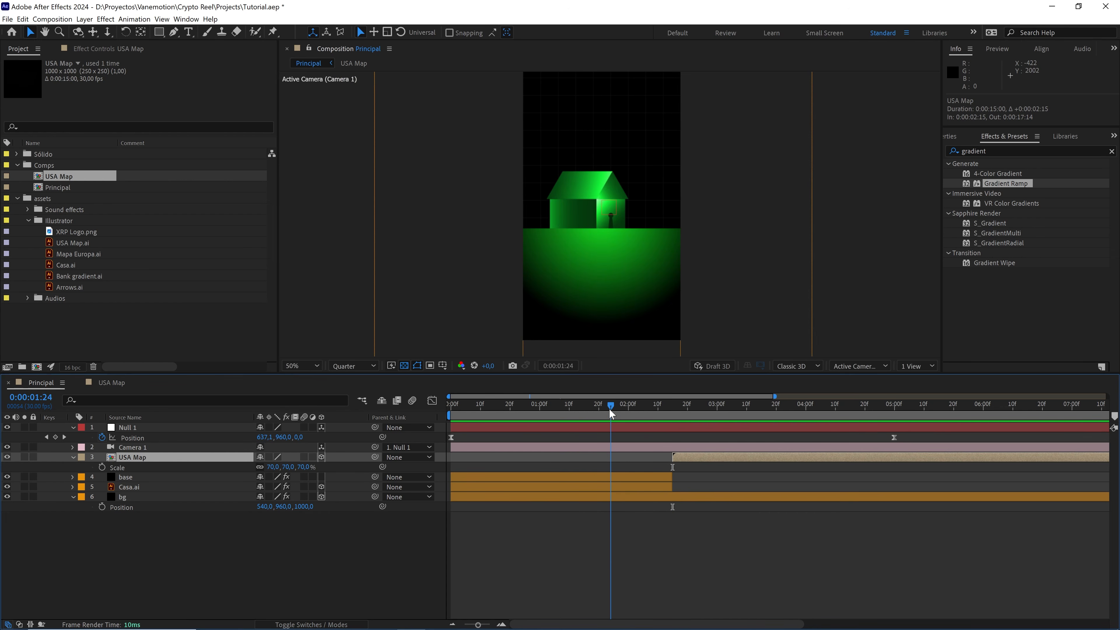
key(space)
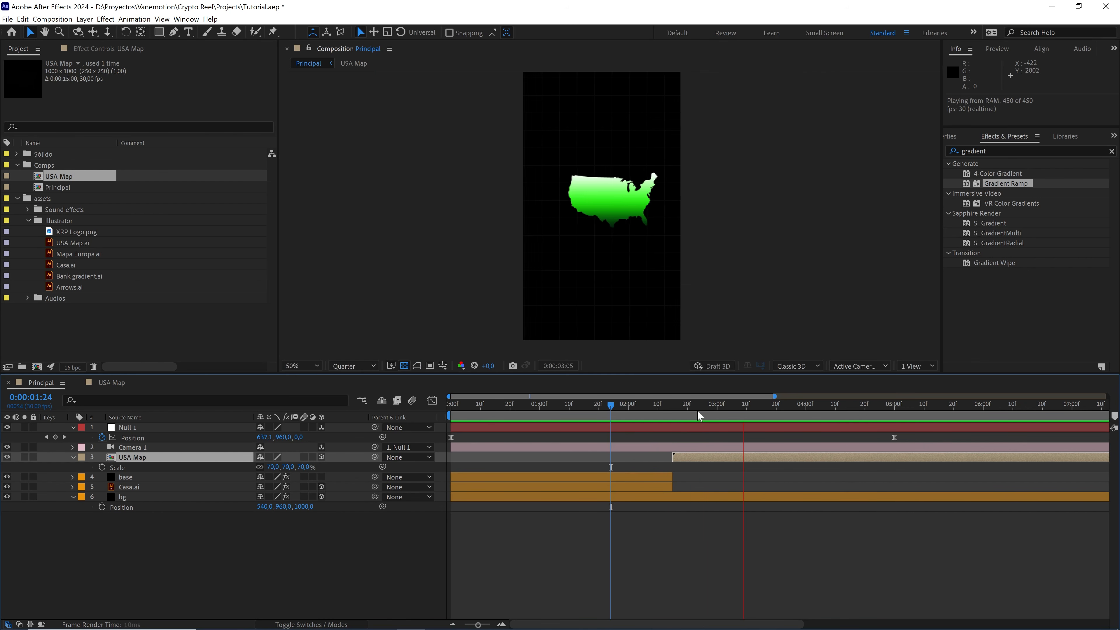
click(599, 404)
key(space)
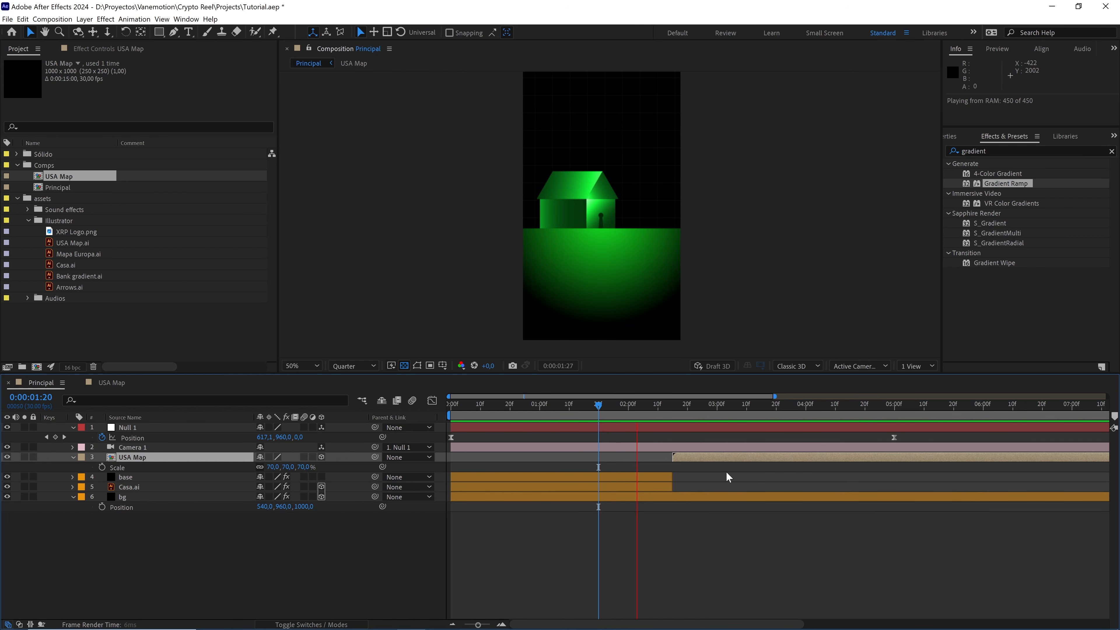
click(591, 407)
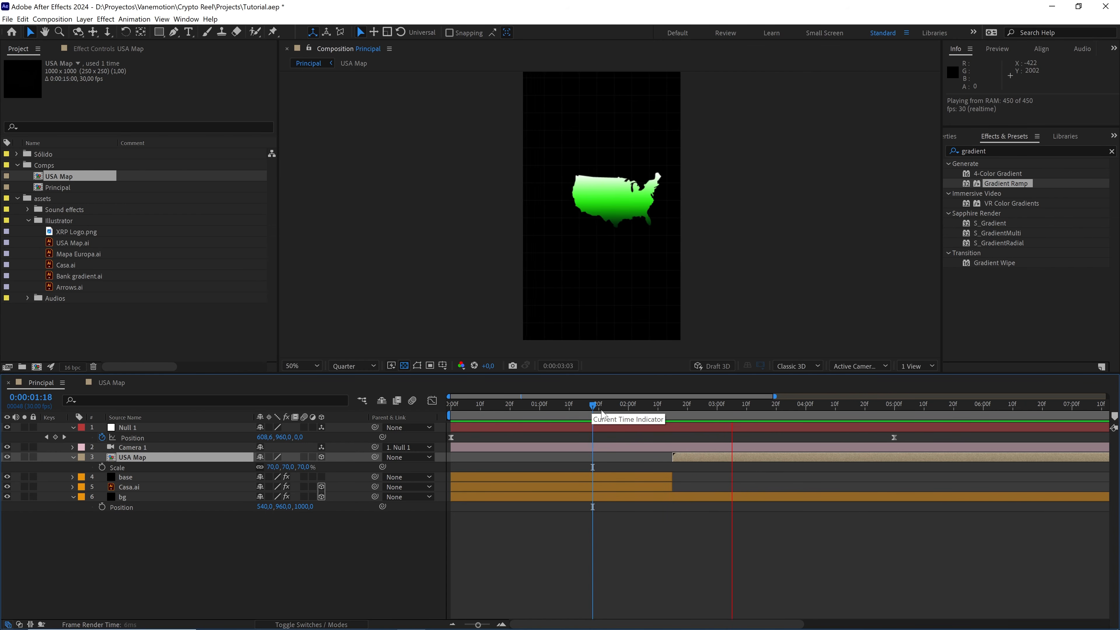
Step: Add Bank gradient.ai below Camera 1 in the Principal composition, make it 3D and center it in the camera view at 5 seconds
drag(592, 409, 899, 426)
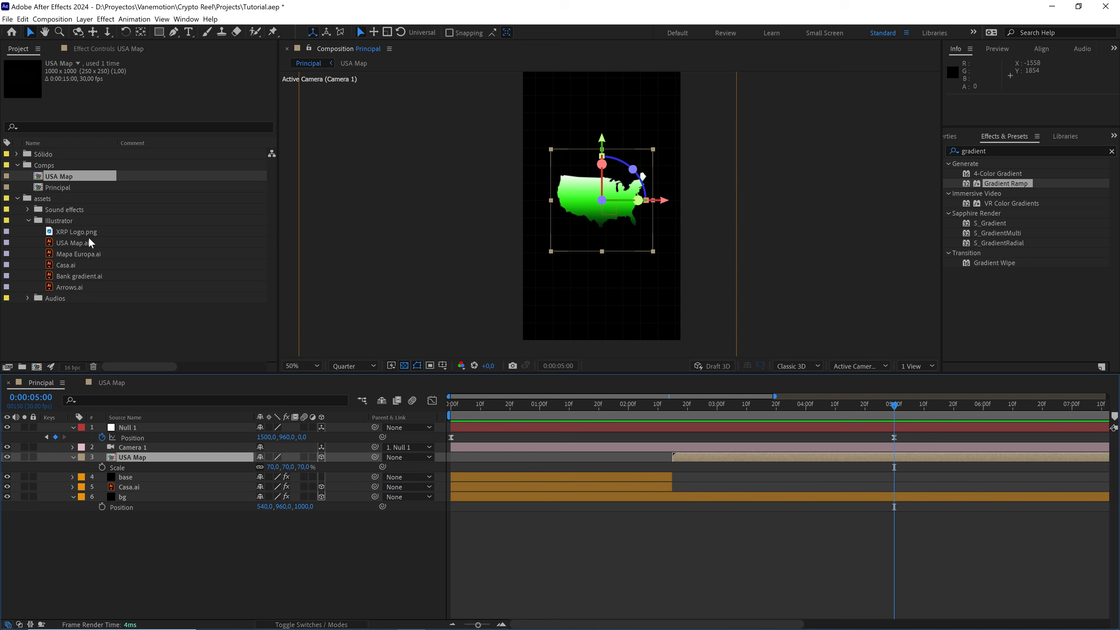
click(72, 276)
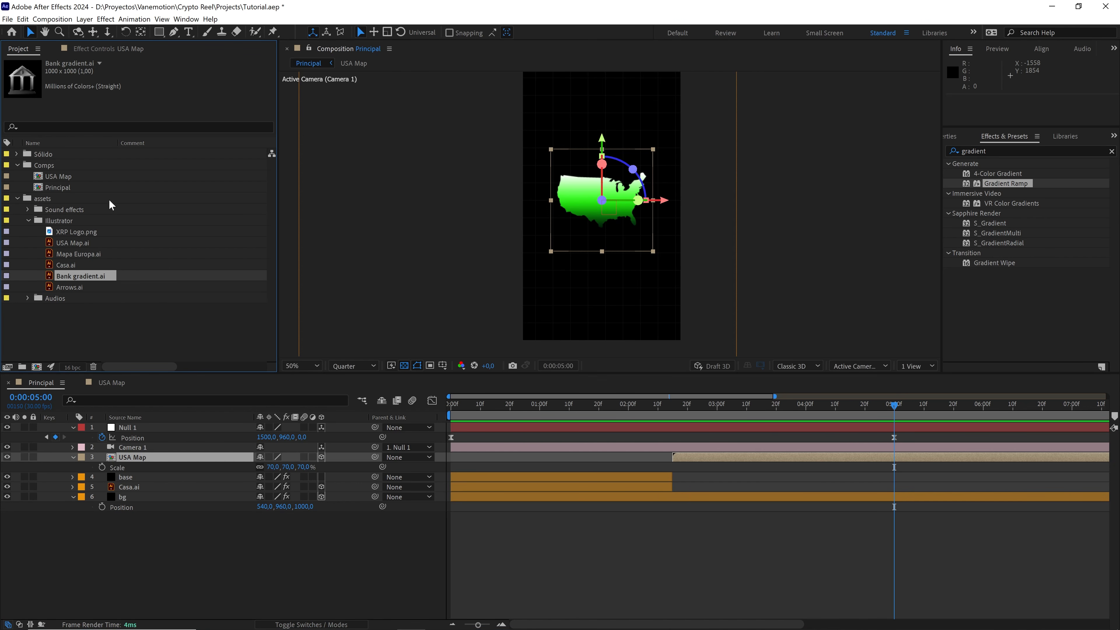
drag(83, 274, 133, 451)
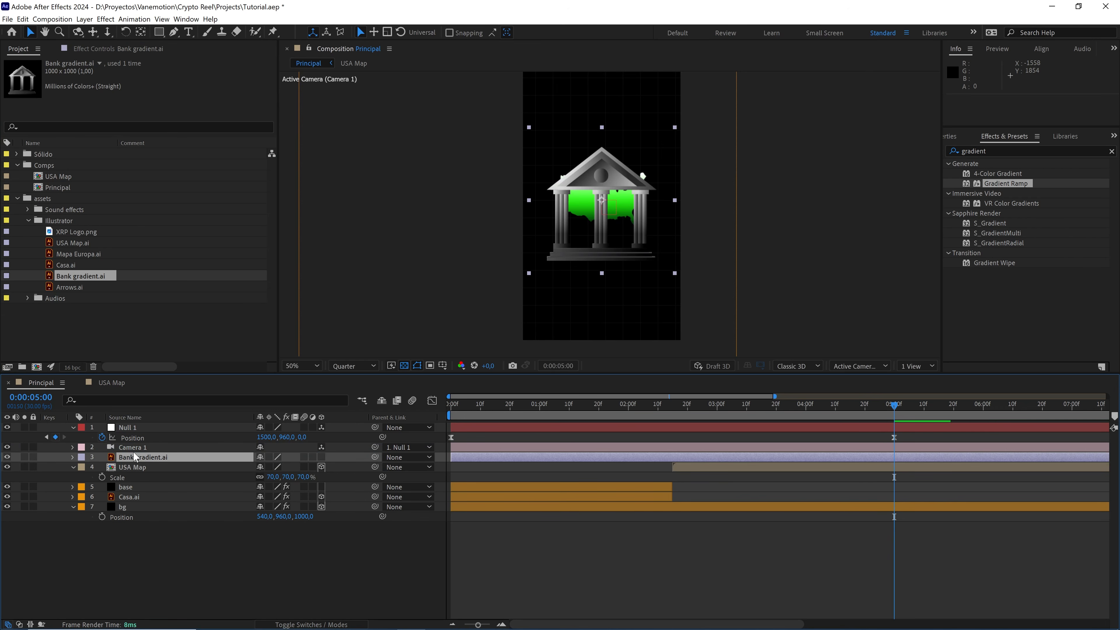
click(321, 457)
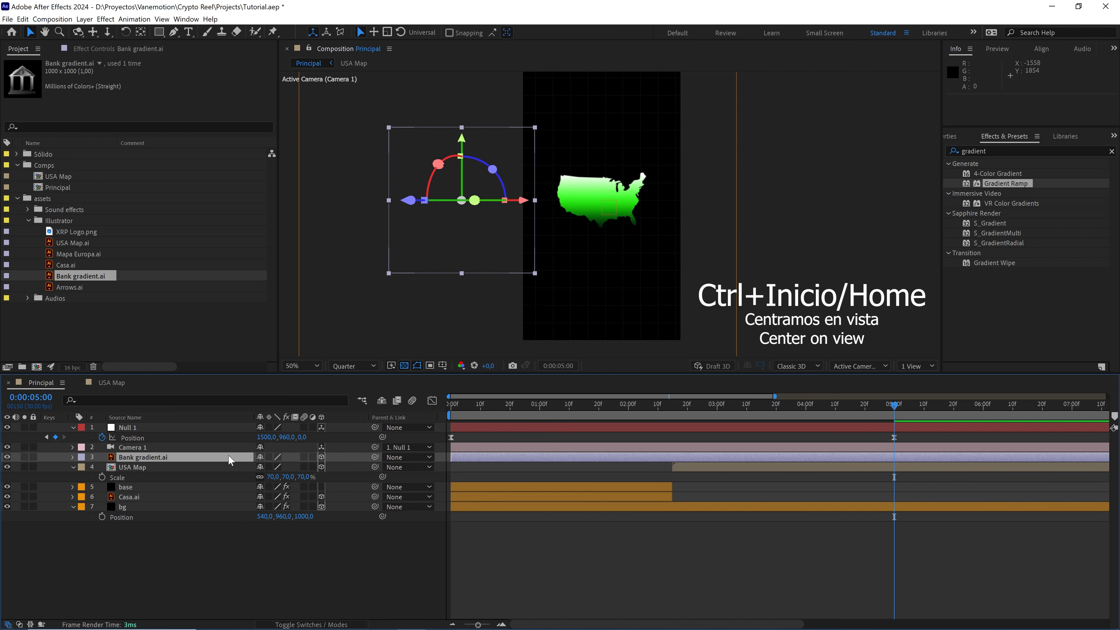
key(ctrl+Home)
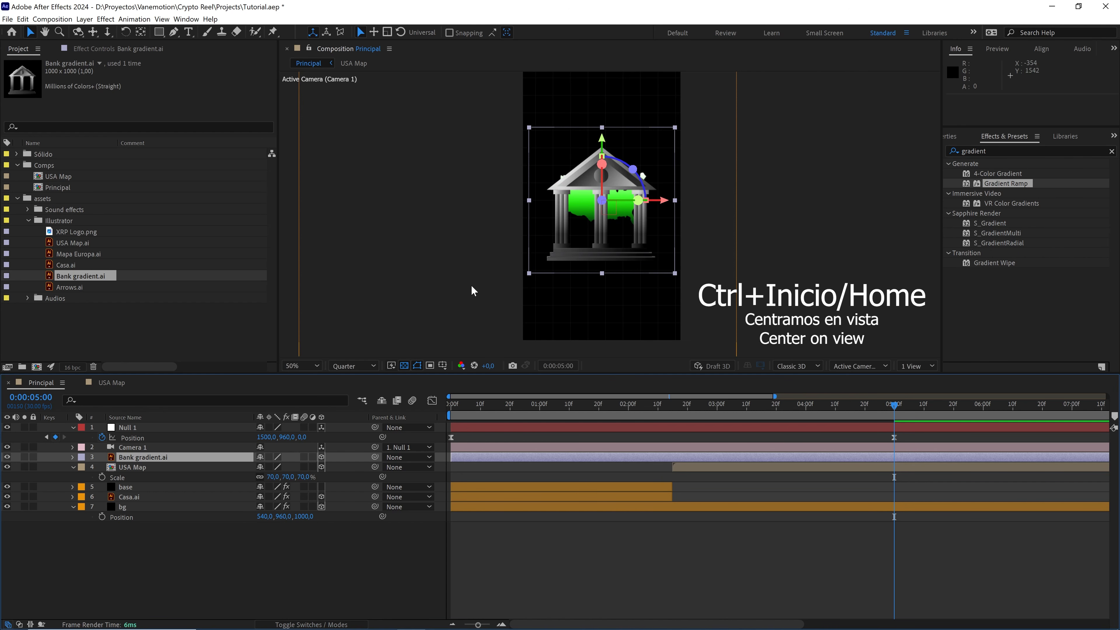
Step: Scale the Bank gradient.ai layer to 60%
key(s)
click(312, 467)
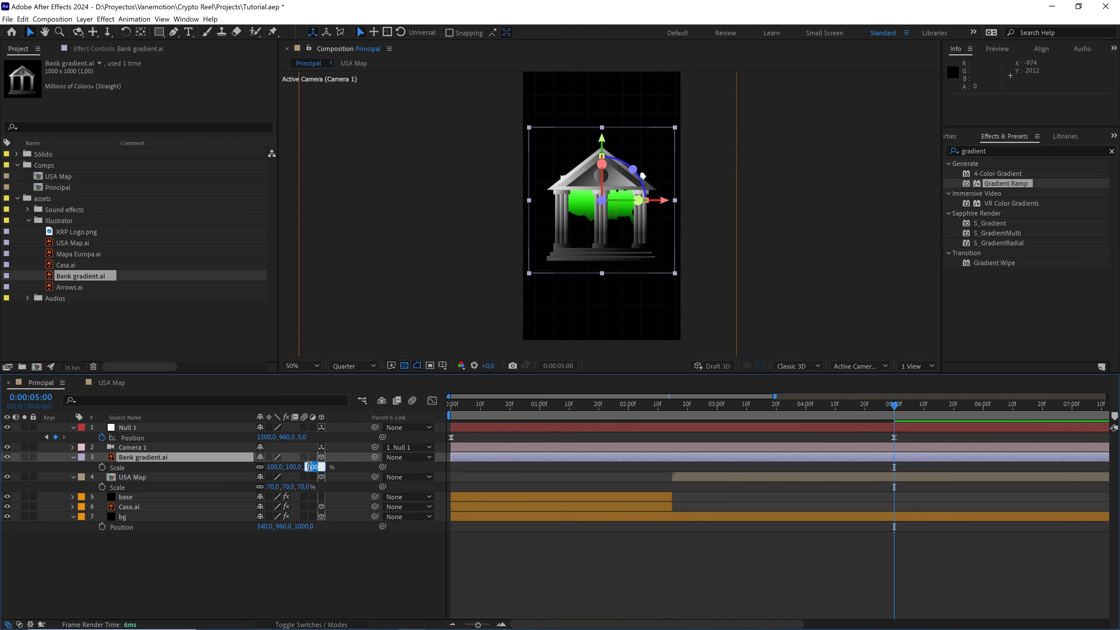
text(60)
key(Return)
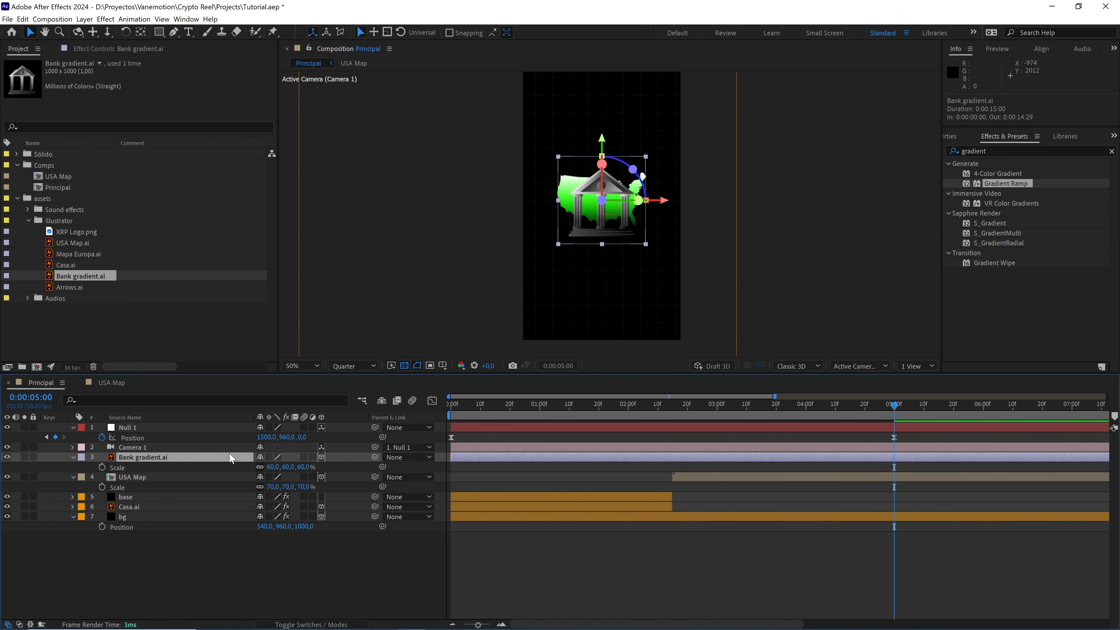
Step: Place the USA Map layer above Bank gradient.ai in the layer order and lower the map to Y position 1219, over the bank's base
scroll(609, 213, up, 2)
drag(598, 272, 605, 237)
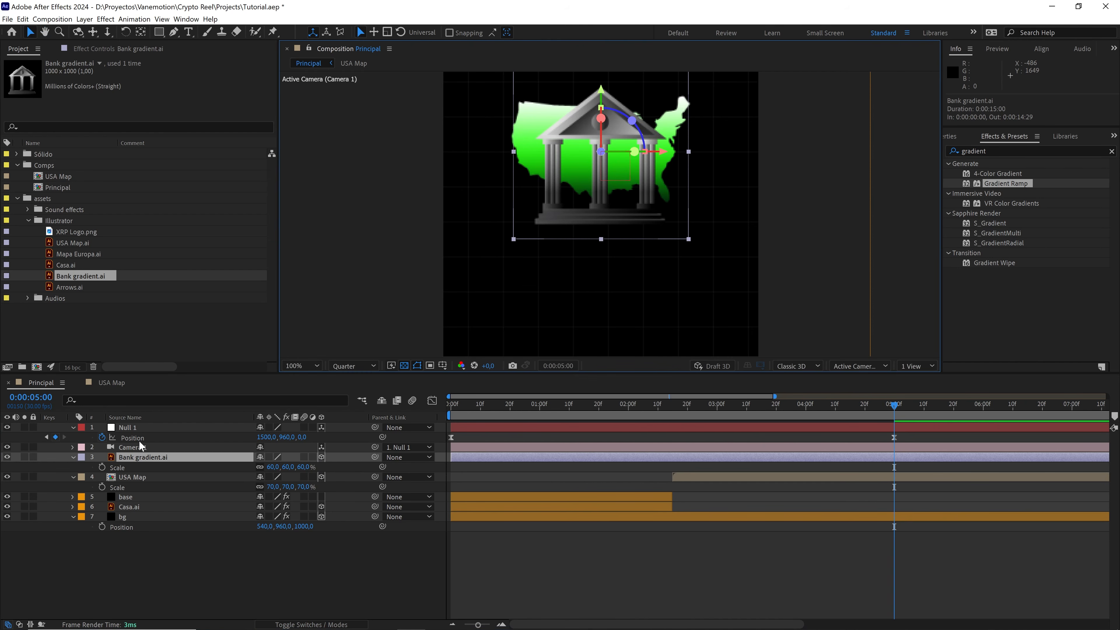
drag(140, 480, 138, 454)
drag(578, 195, 558, 259)
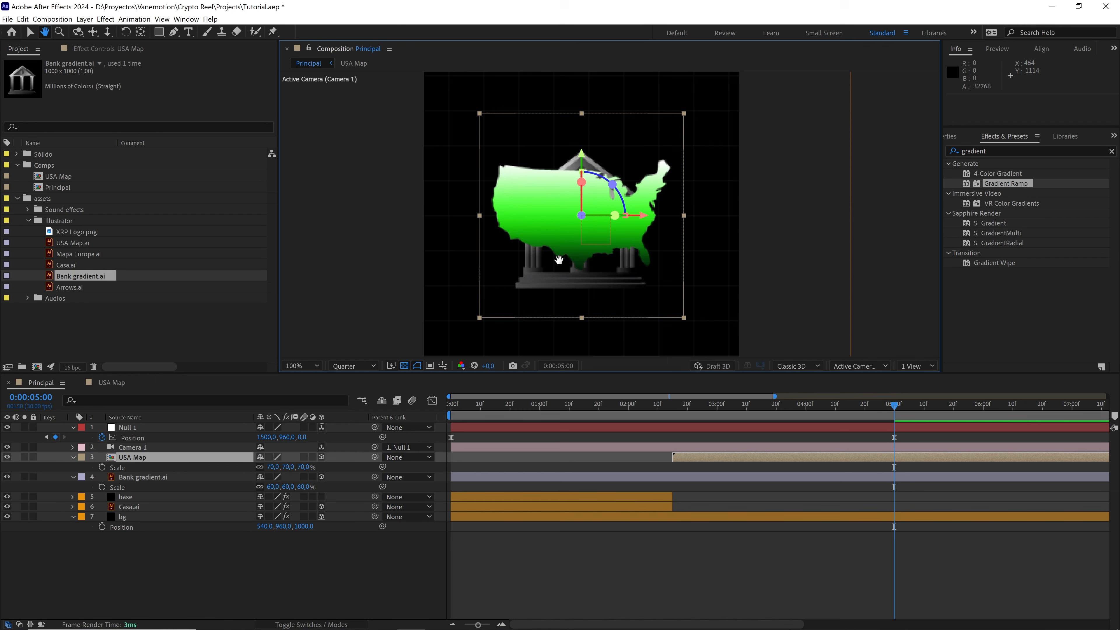
drag(609, 189, 611, 158)
drag(584, 123, 596, 199)
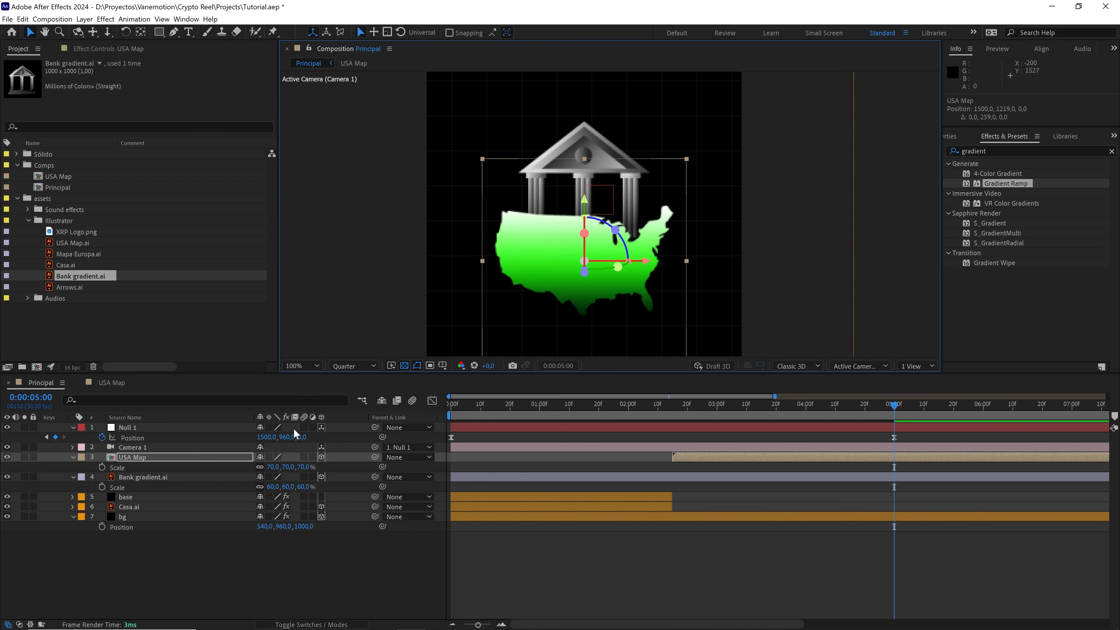
Step: Copy the Tritone effect from the Casa.ai layer onto the Bank gradient.ai layer
click(130, 507)
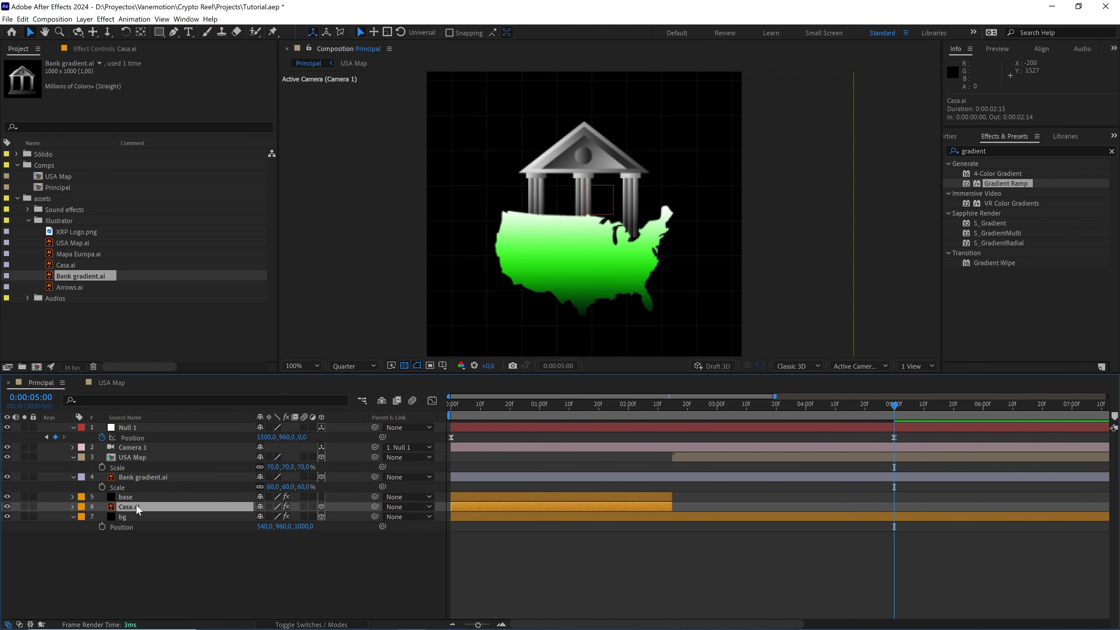
click(102, 48)
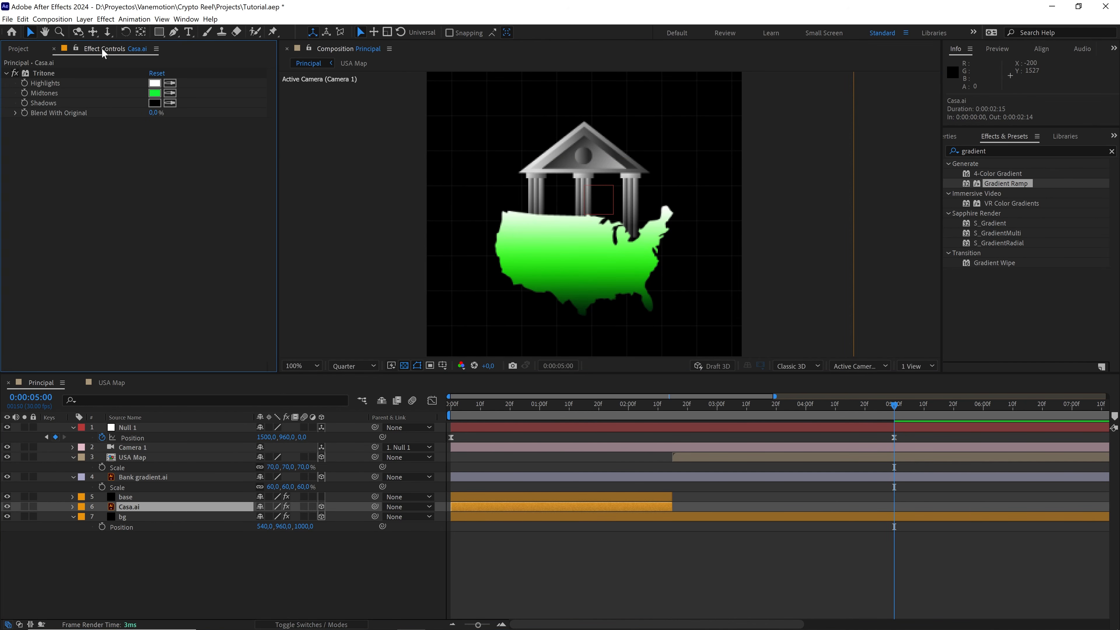
click(51, 72)
key(ctrl+c)
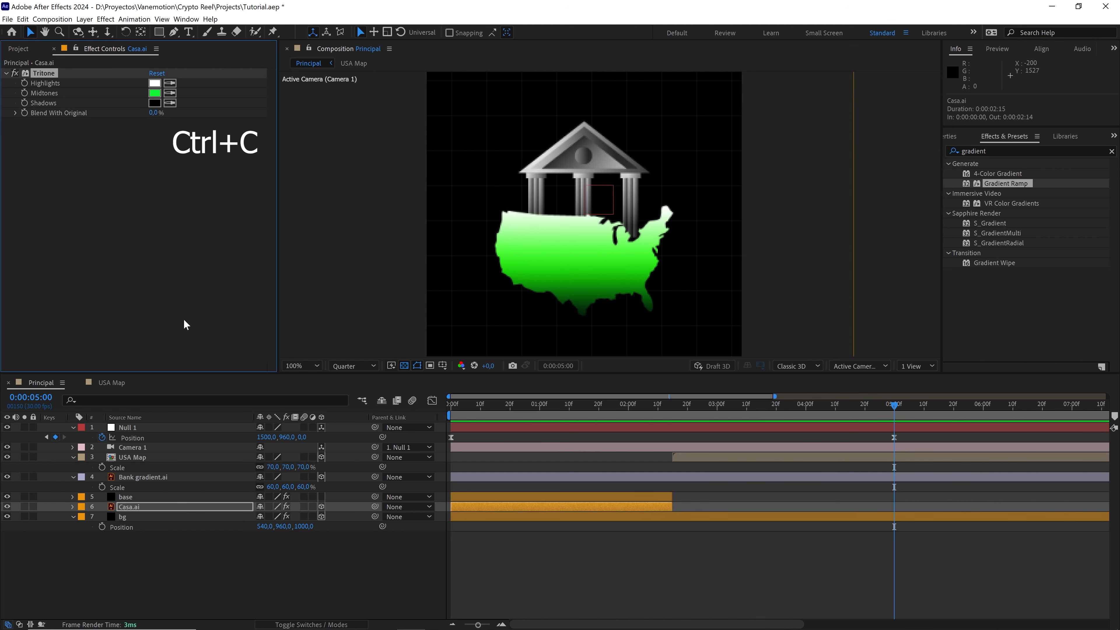
click(139, 476)
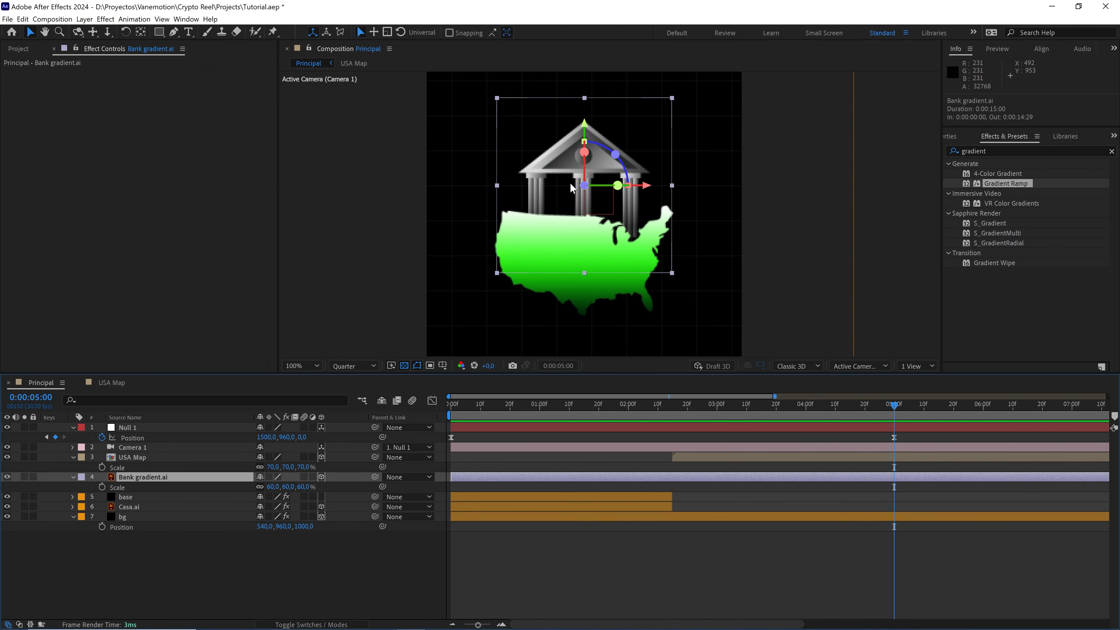
key(ctrl+v)
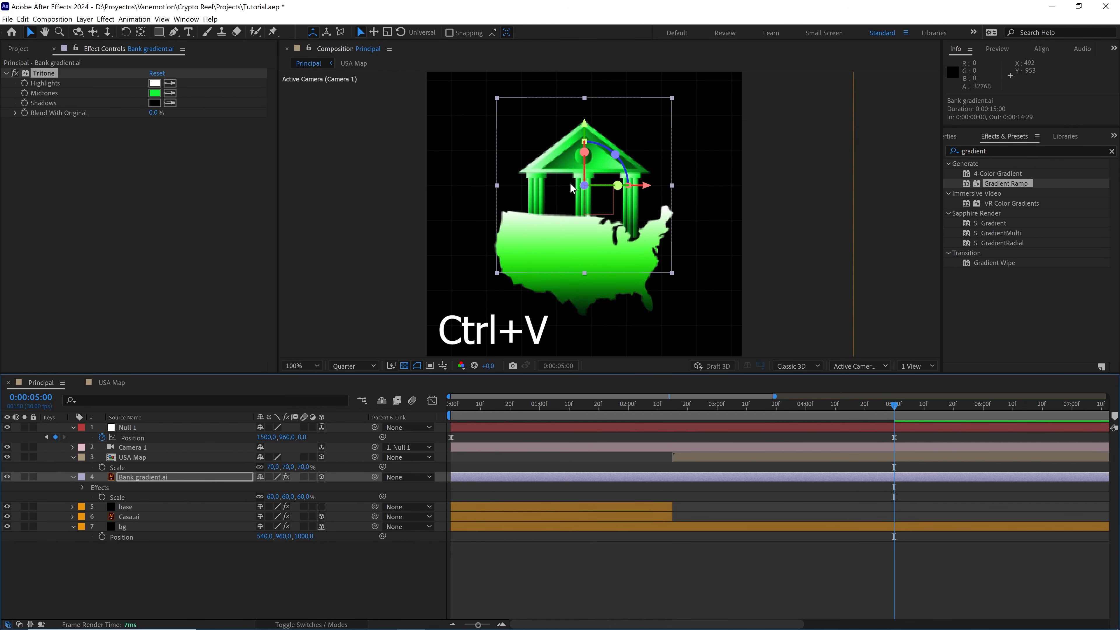
Step: Split the Bank gradient.ai layer at 0:00:02:15 and delete the part before the cut
scroll(740, 222, down, 1)
drag(699, 231, 696, 212)
key(v)
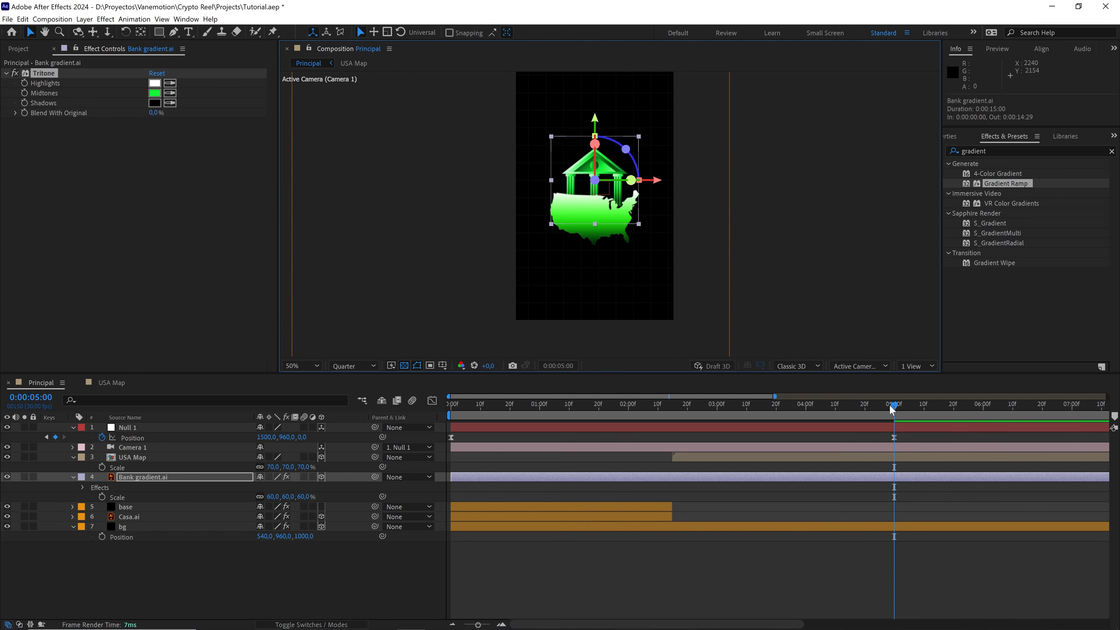
drag(893, 405, 673, 409)
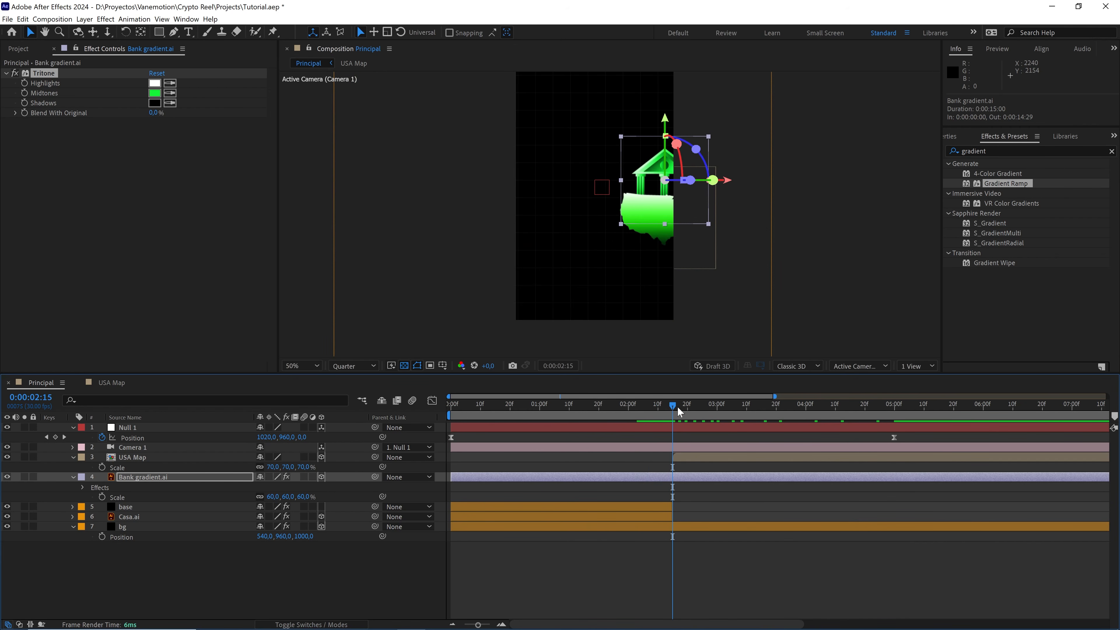
drag(478, 623, 484, 624)
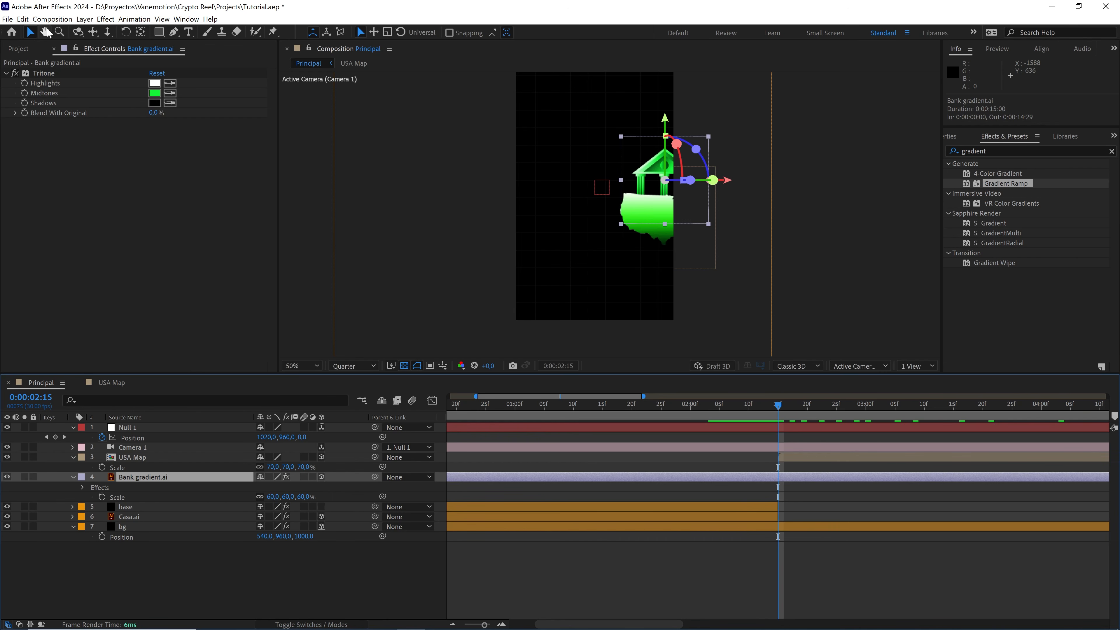
click(23, 19)
click(61, 158)
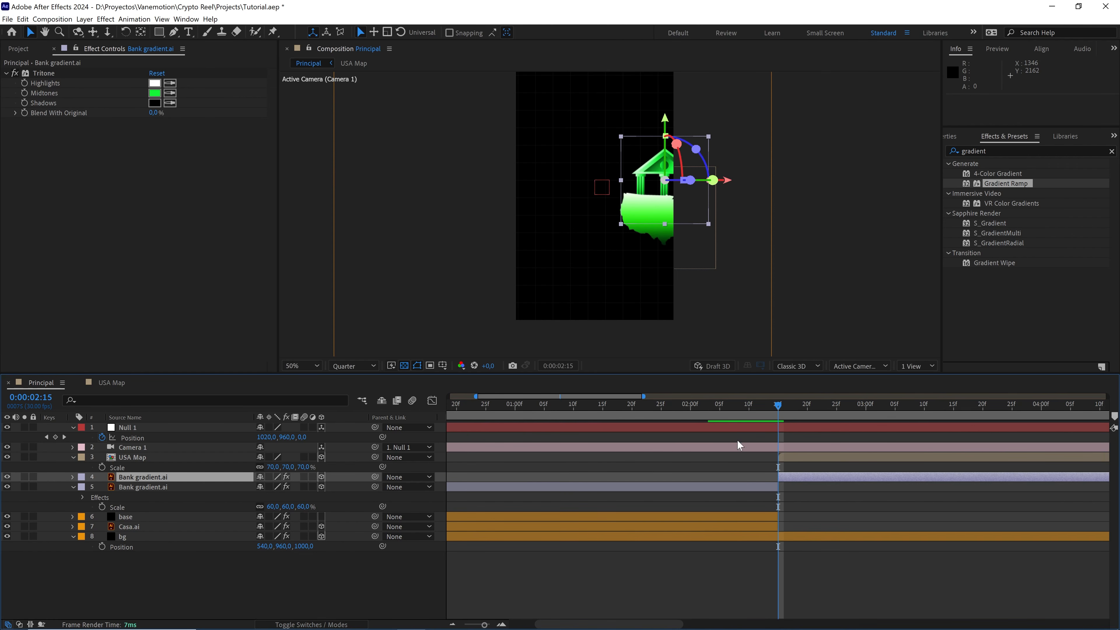
click(741, 485)
key(Delete)
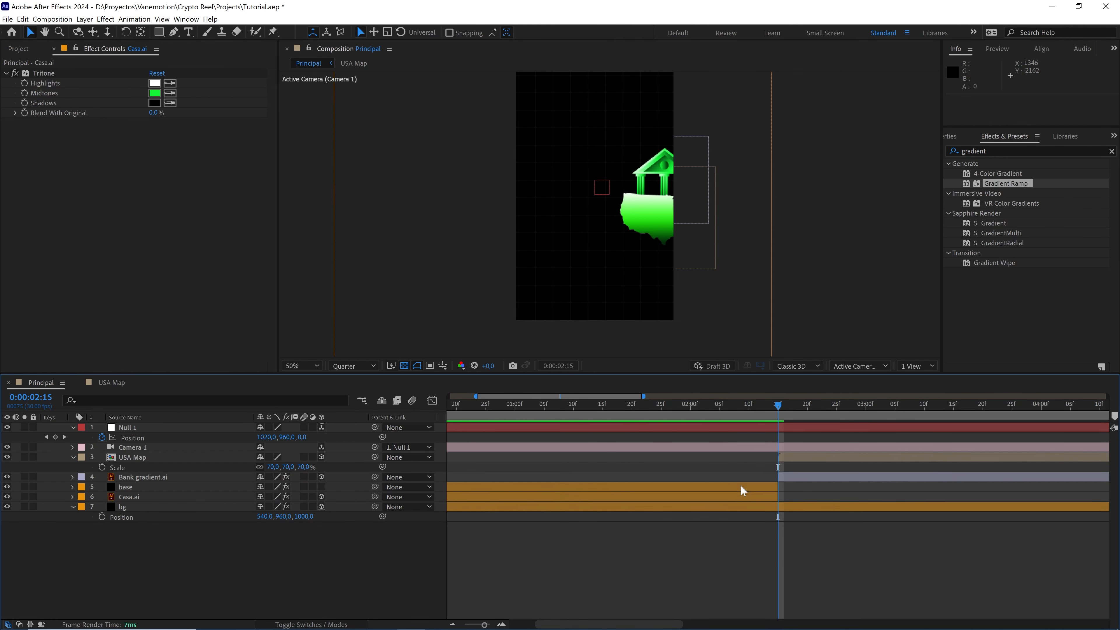
Step: Preview the camera move from the house to the bank and map, ending at 5 seconds
drag(774, 405, 753, 405)
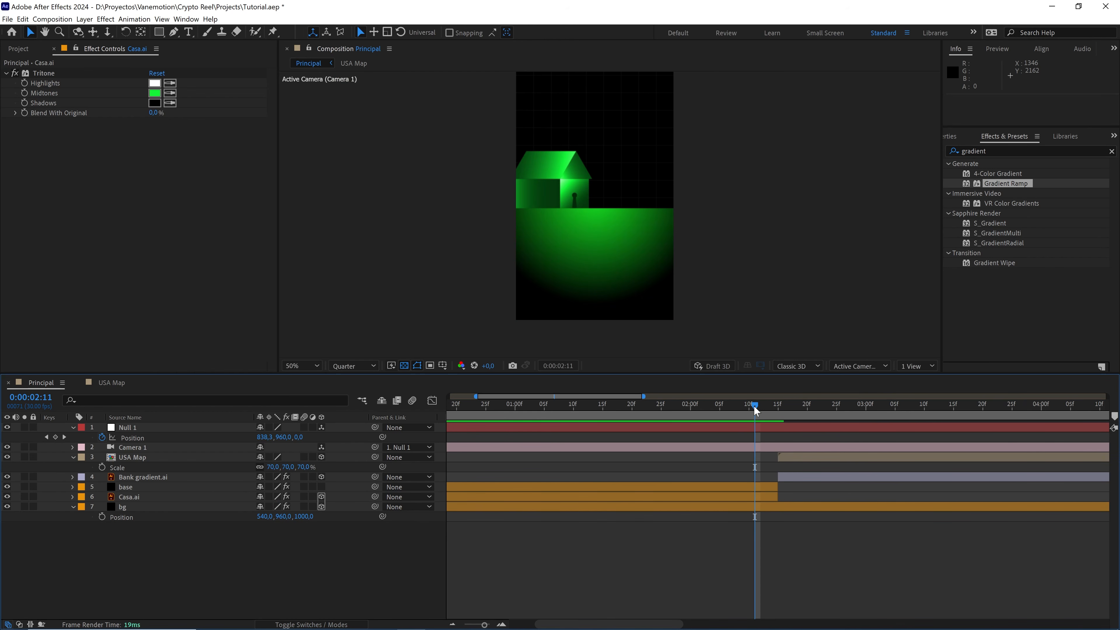
click(714, 405)
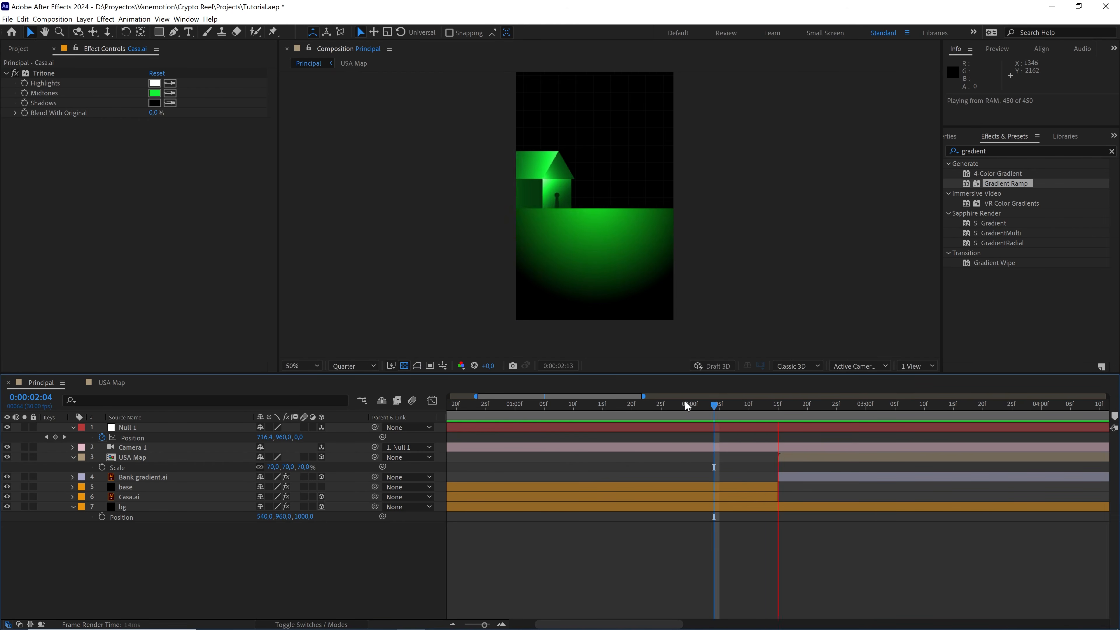
drag(484, 625, 460, 626)
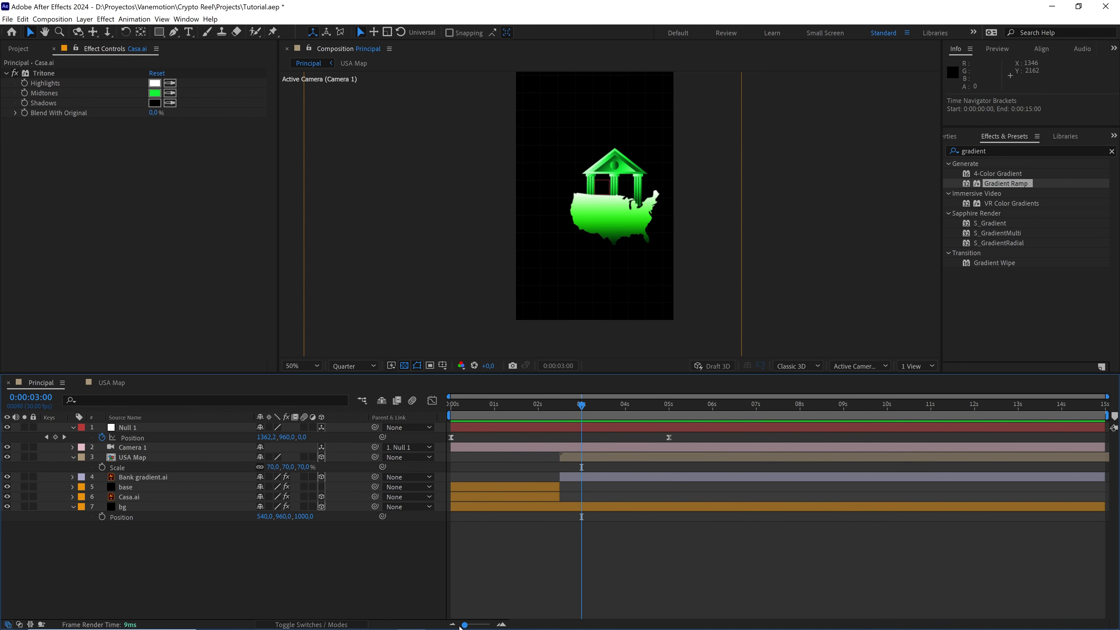
drag(581, 405, 668, 415)
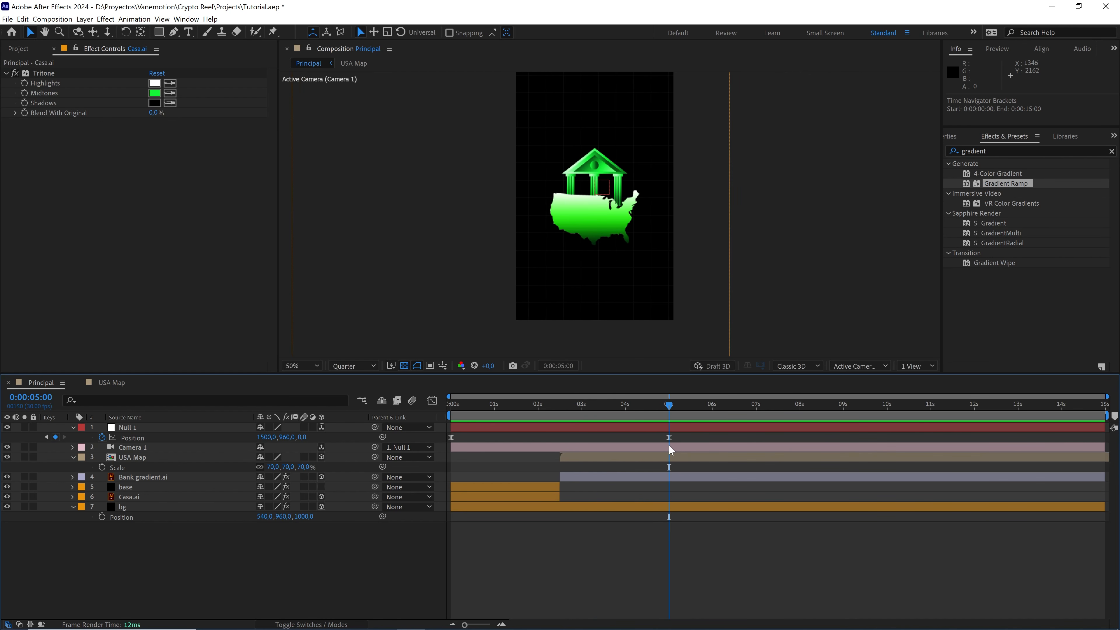
Step: Create a 500 x 500 px composition named icon in the Comps folder
click(20, 48)
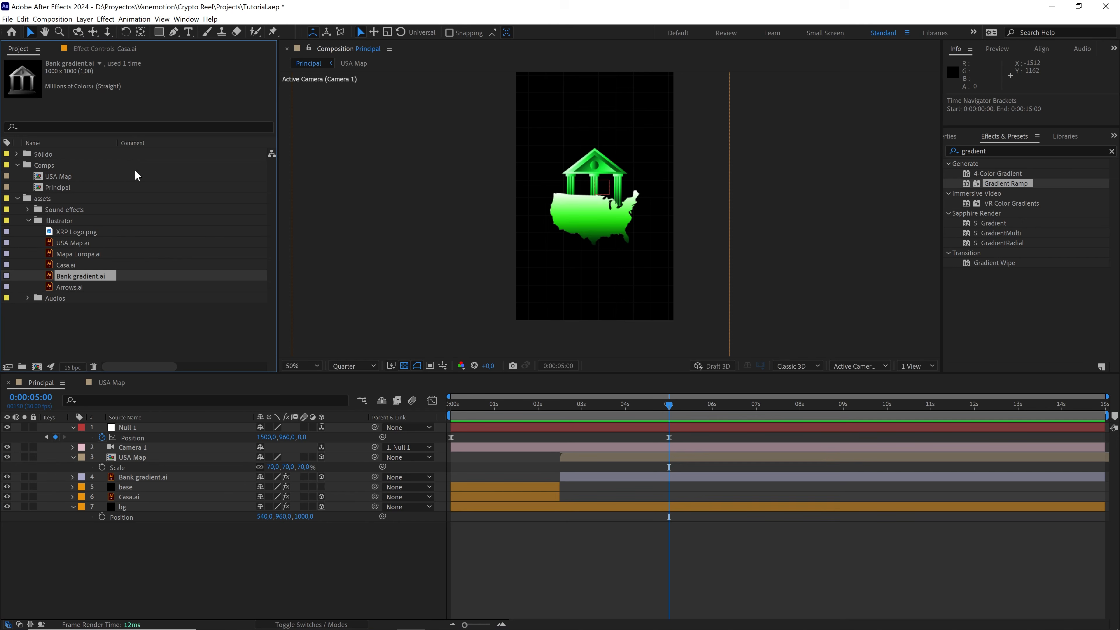
click(48, 165)
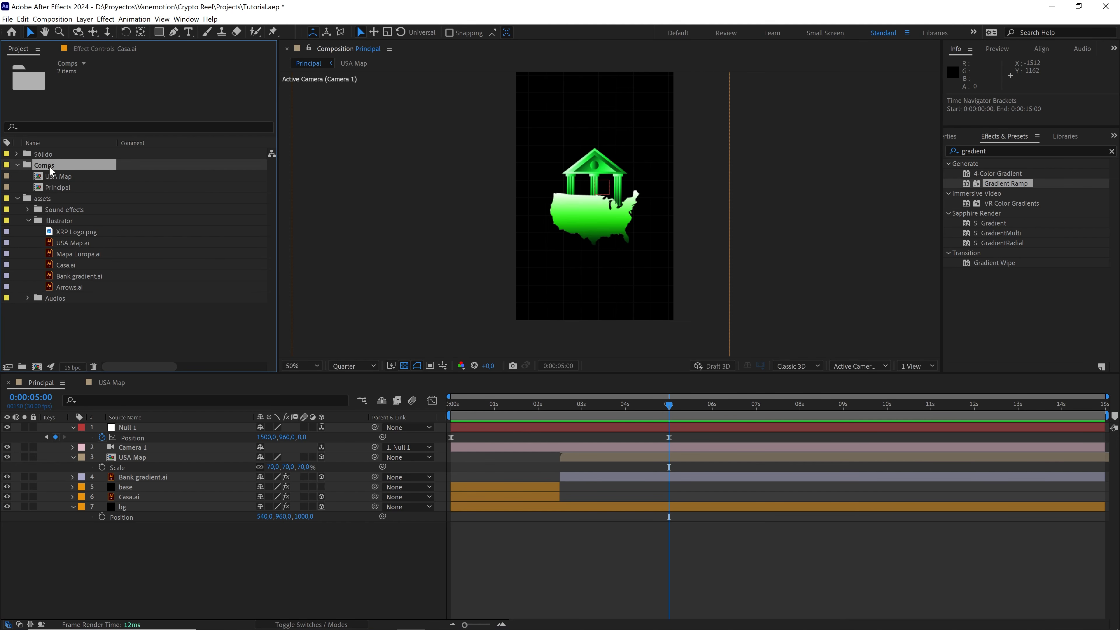
click(52, 19)
click(63, 32)
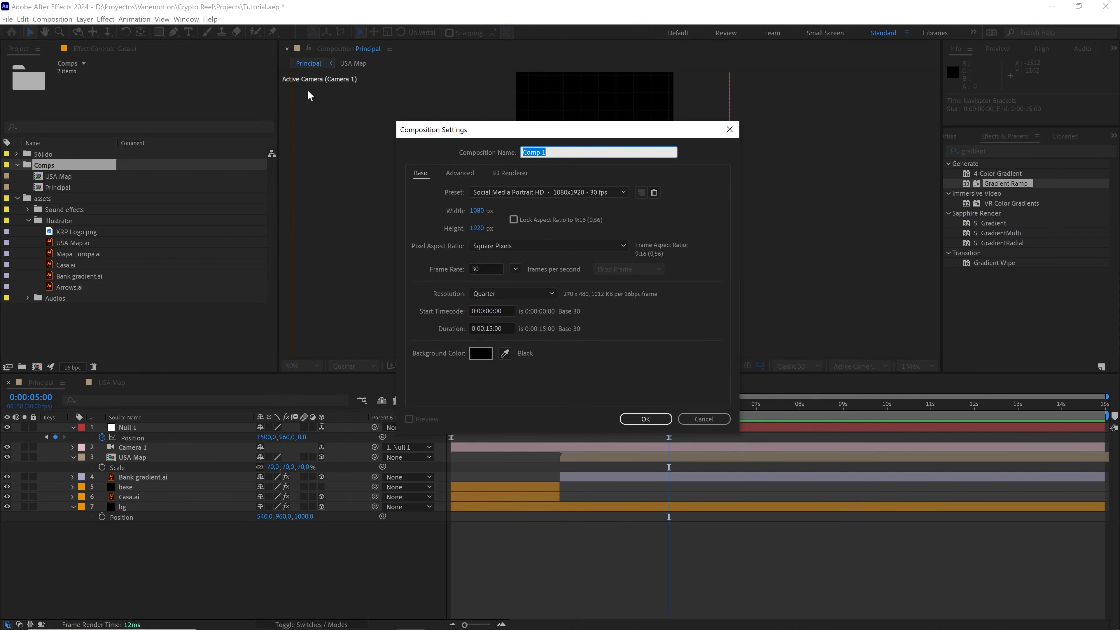
text(icon)
click(477, 211)
text(500)
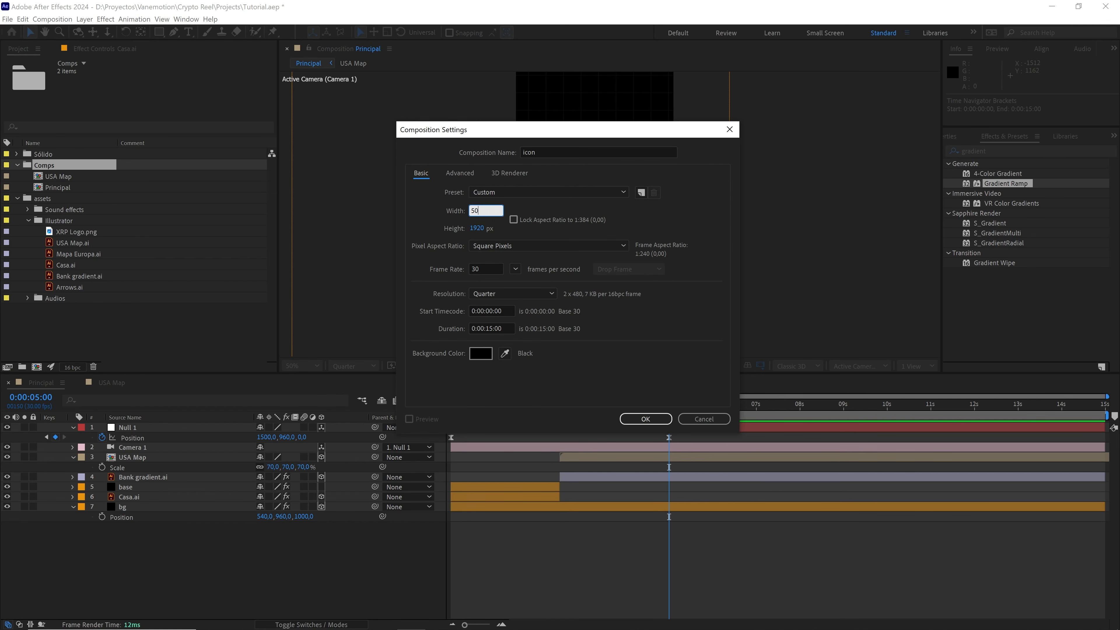
click(477, 227)
text(500)
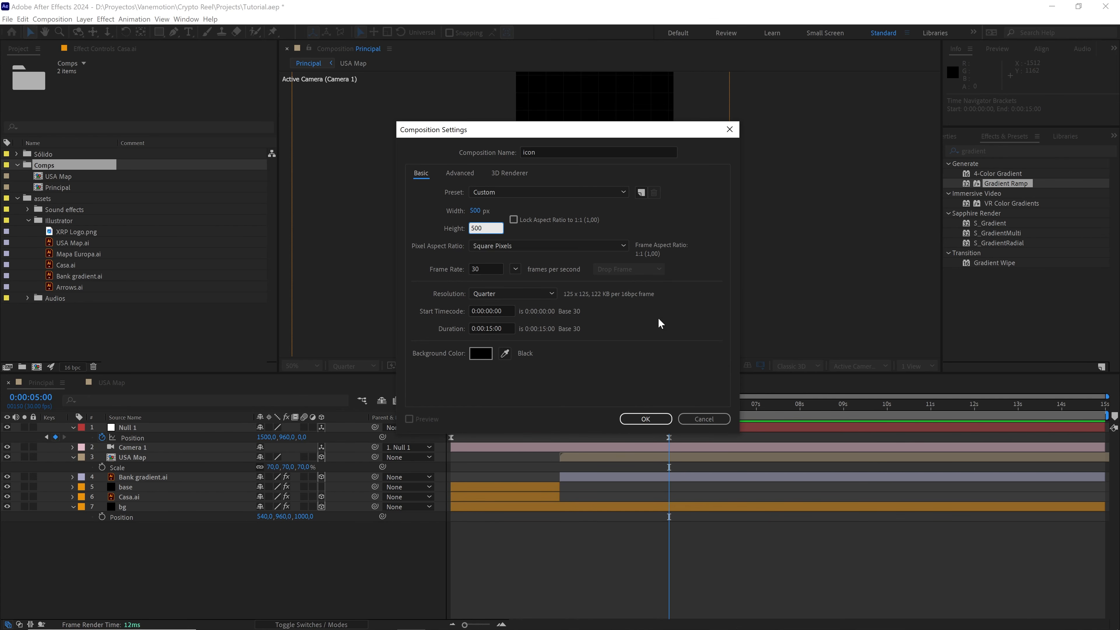
click(655, 417)
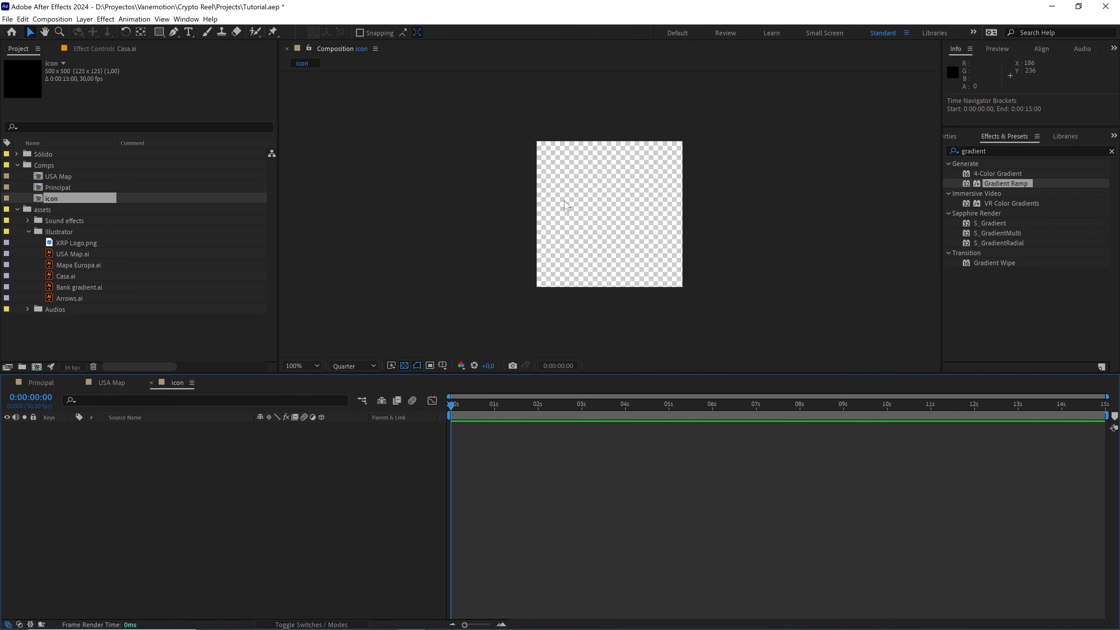
Step: Add an ellipse shape layer that fills the whole icon composition
click(162, 33)
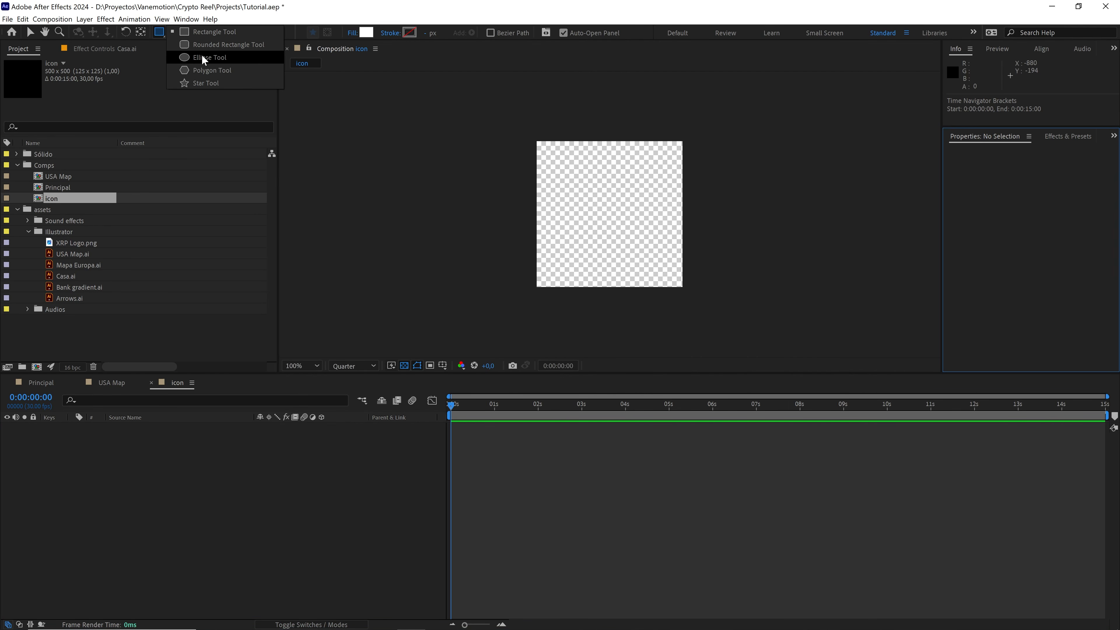
click(204, 58)
double_click(159, 32)
key(v)
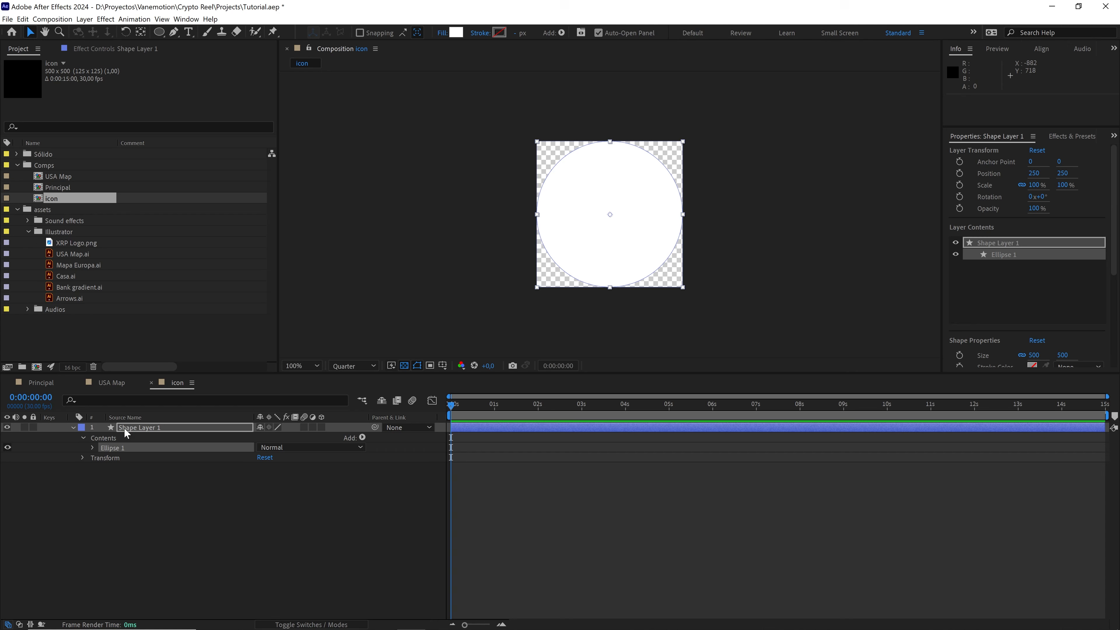
Step: Hide Fill 1 of the ellipse and add a Gradient Fill to it
click(91, 447)
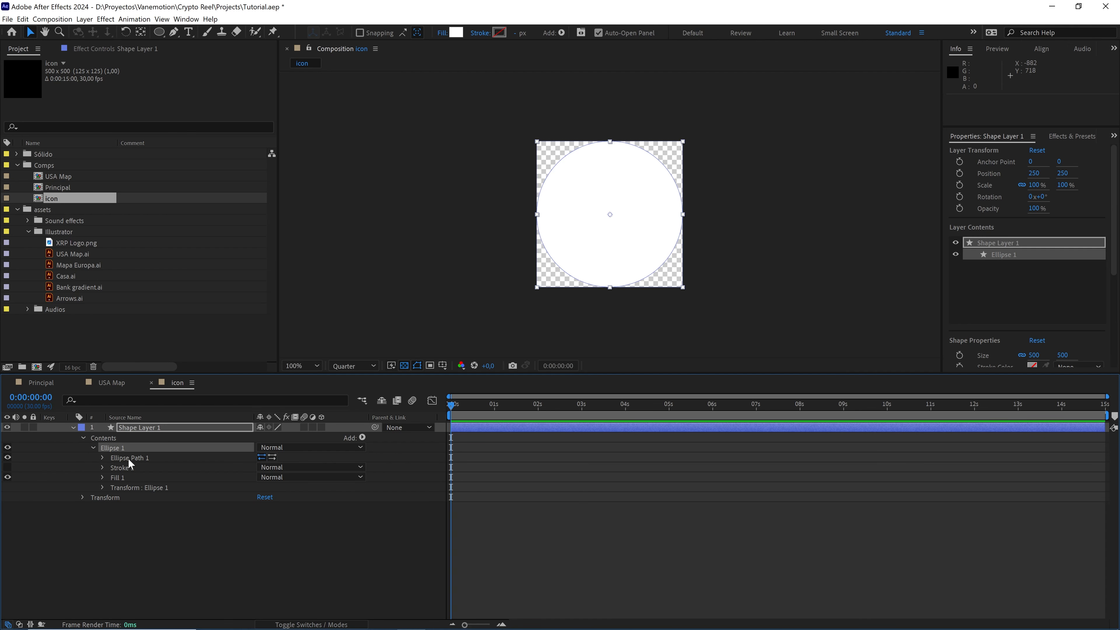
click(117, 478)
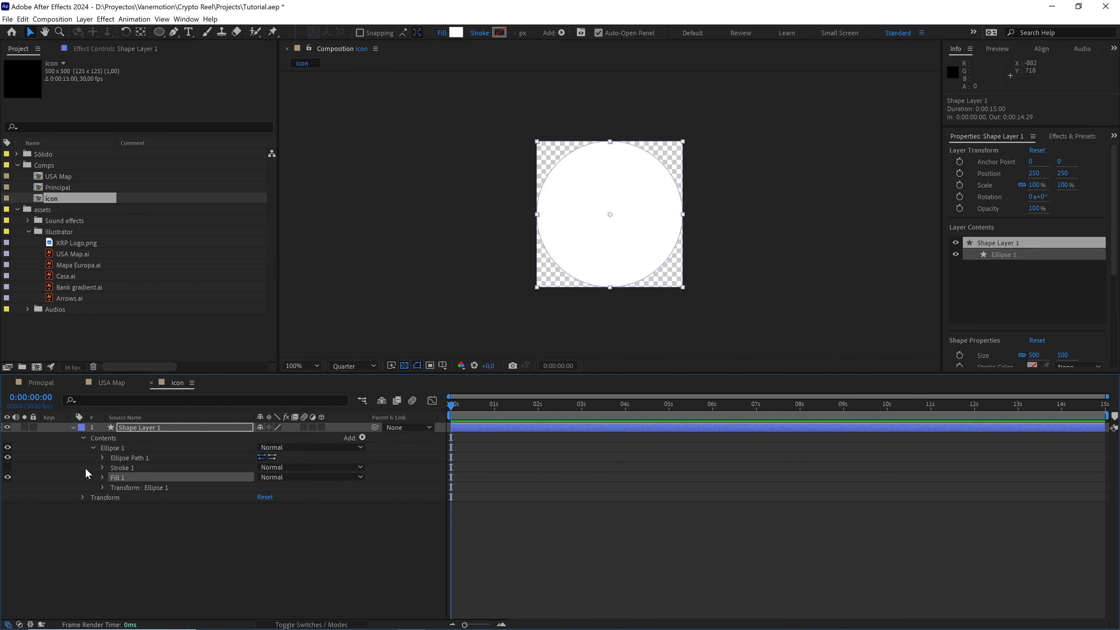
click(7, 478)
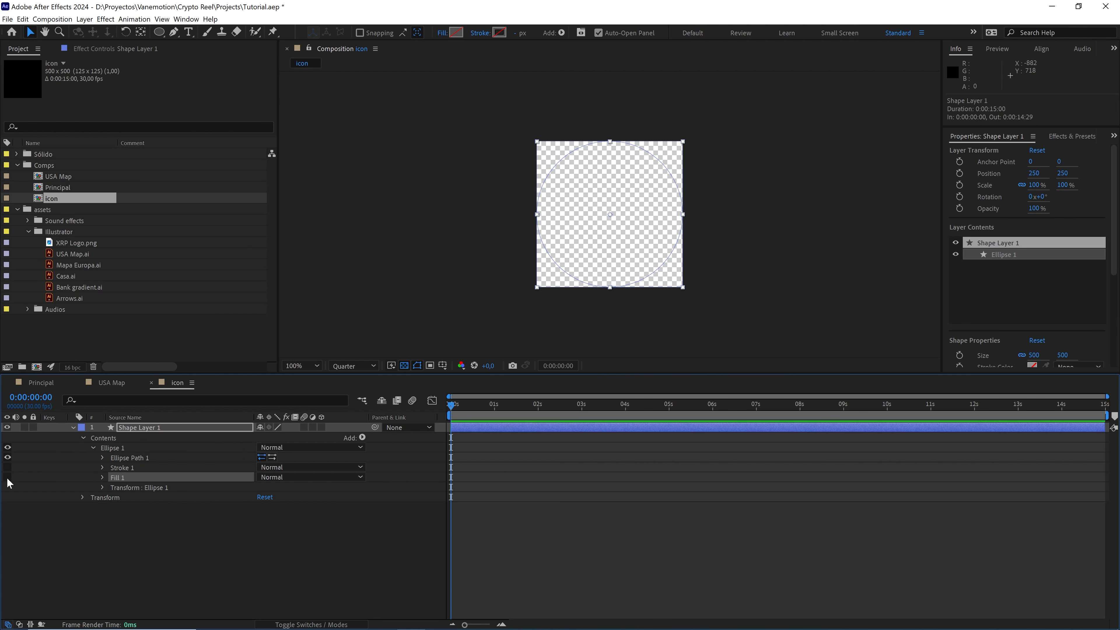
click(362, 437)
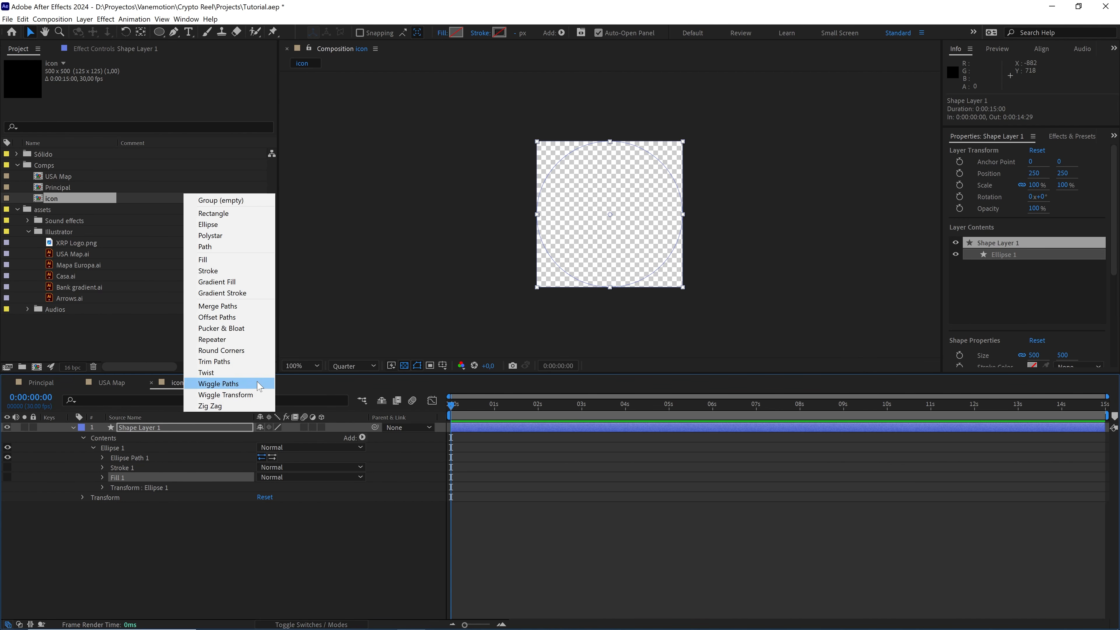
click(230, 282)
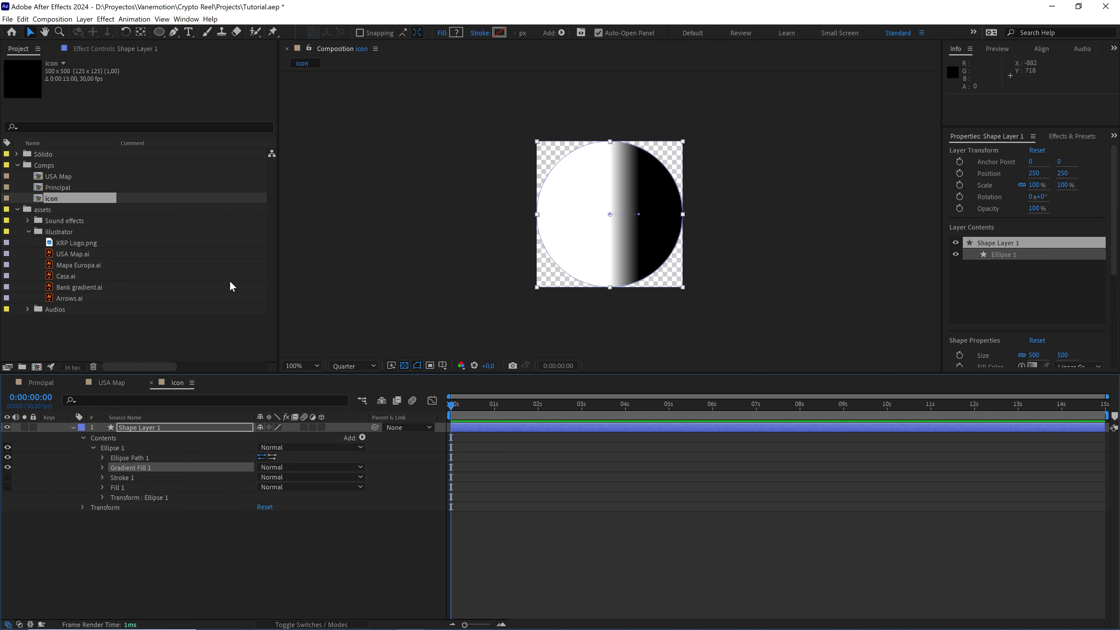
Step: Set the Gradient Fill's End Point to 100, 250 and its type to Radial
click(102, 467)
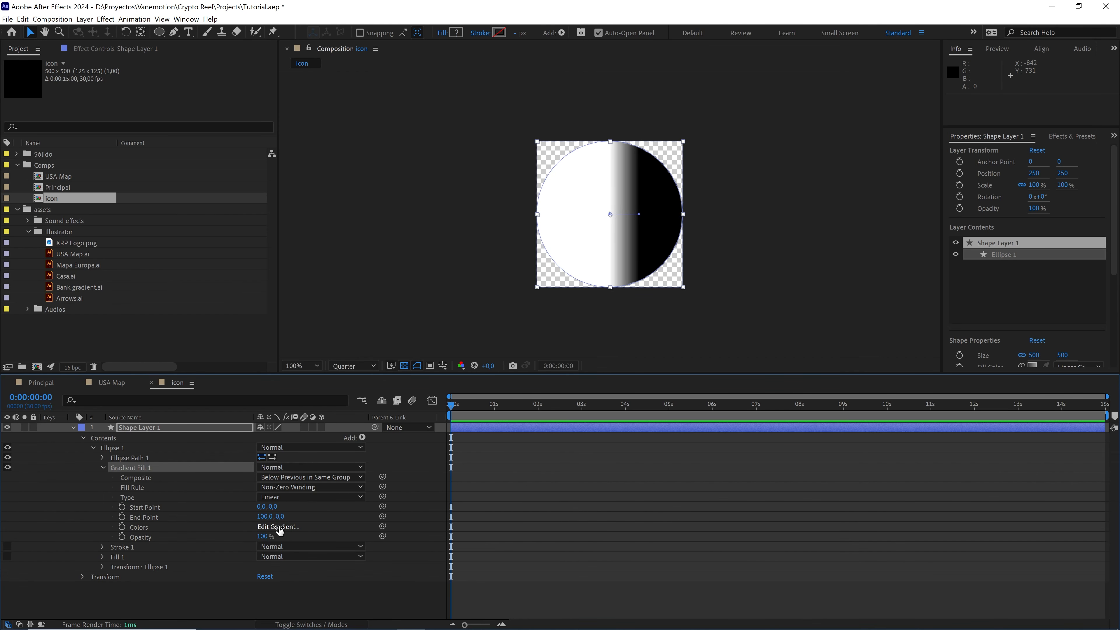
mouse_move(278, 516)
mouse_down()
mouse_move(335, 514)
mouse_move(300, 518)
mouse_up()
click(287, 516)
text(250)
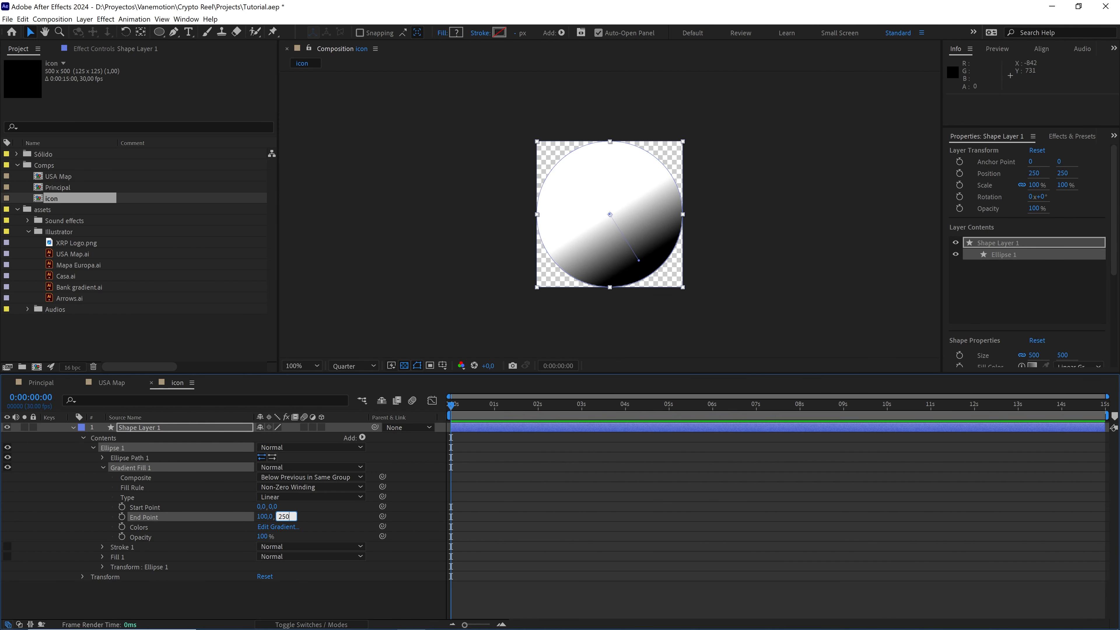
click(322, 520)
click(282, 526)
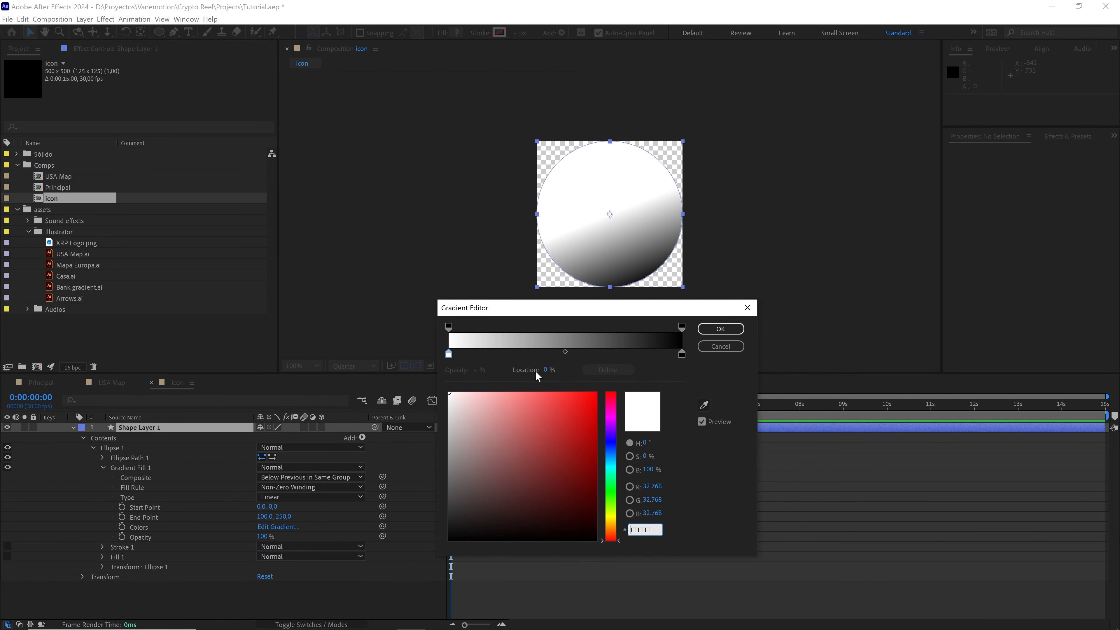
click(715, 346)
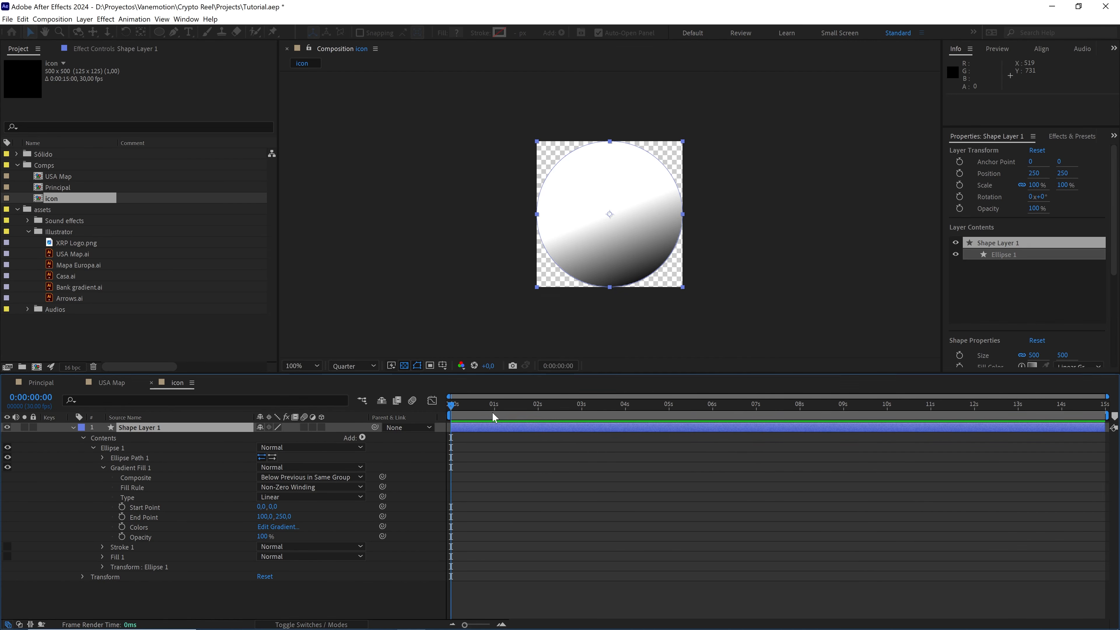
click(282, 498)
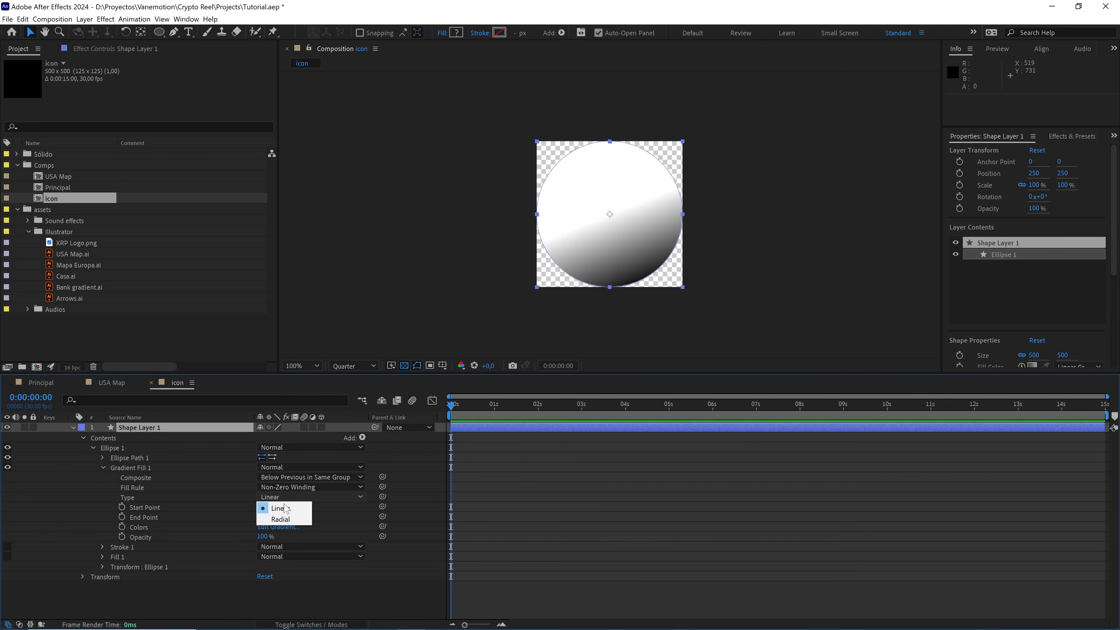
click(286, 520)
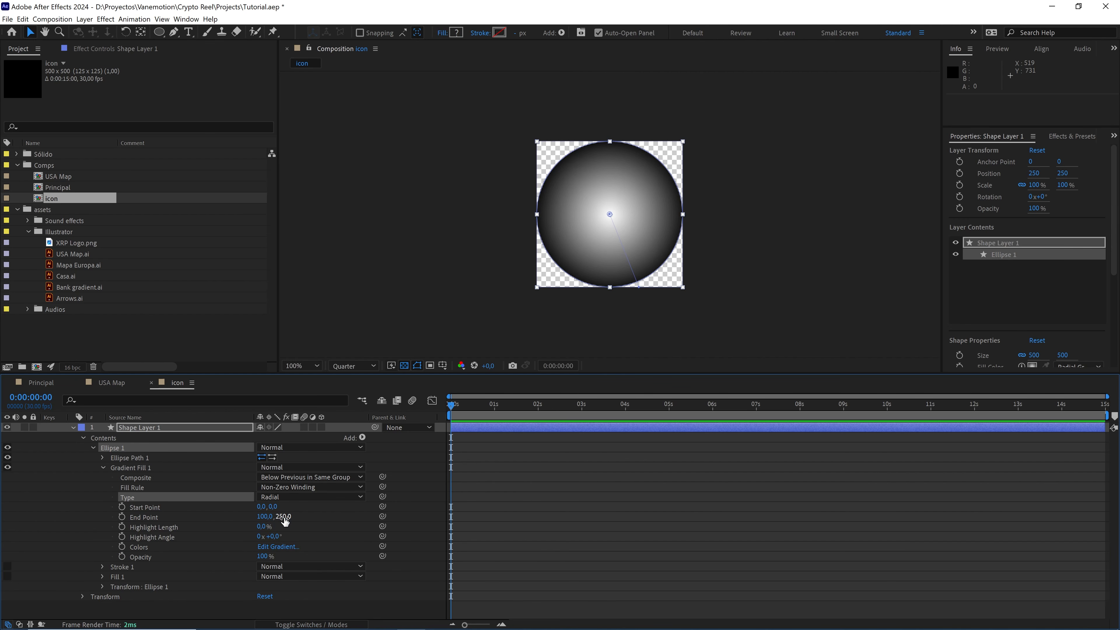
Step: Color the ellipse's radial gradient near-black at the center and bright green 0FF81D at the outer end
click(278, 546)
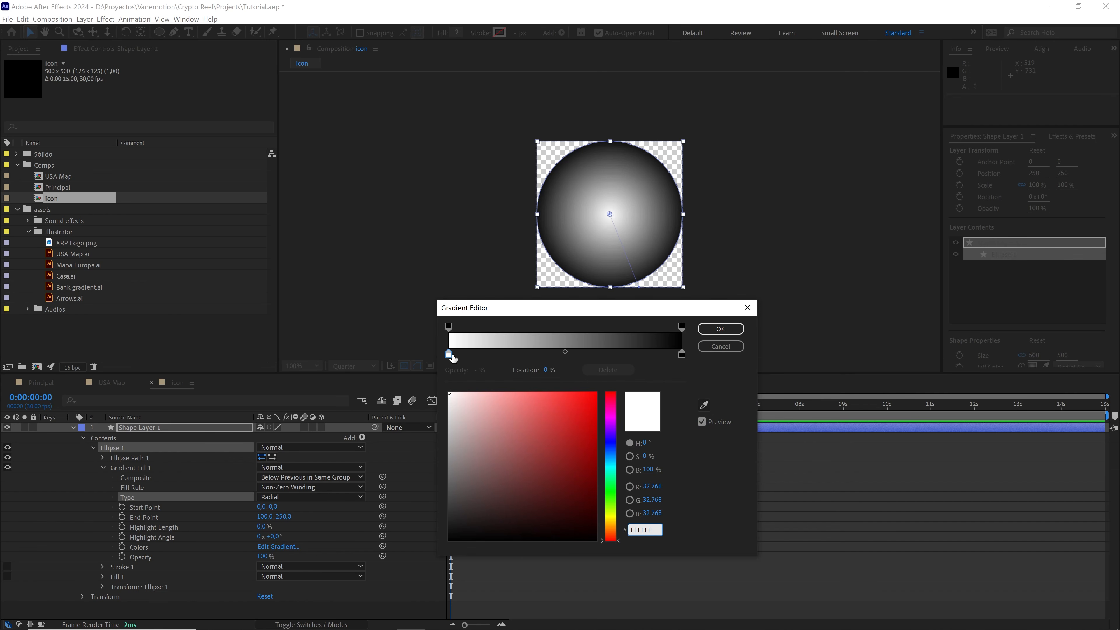
drag(476, 442, 407, 531)
click(681, 354)
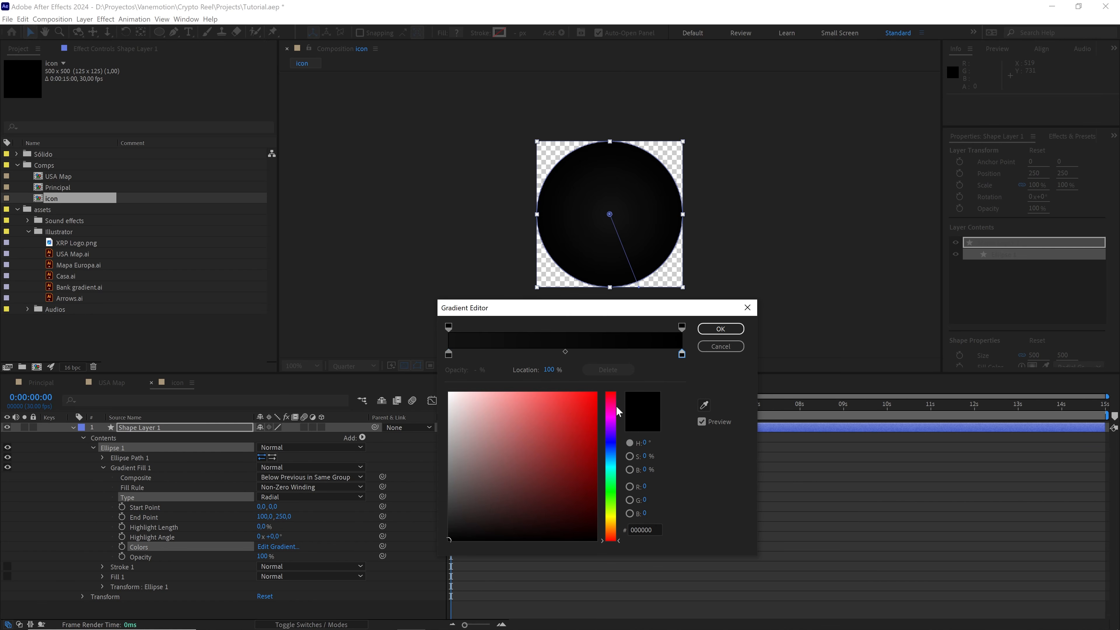
click(611, 487)
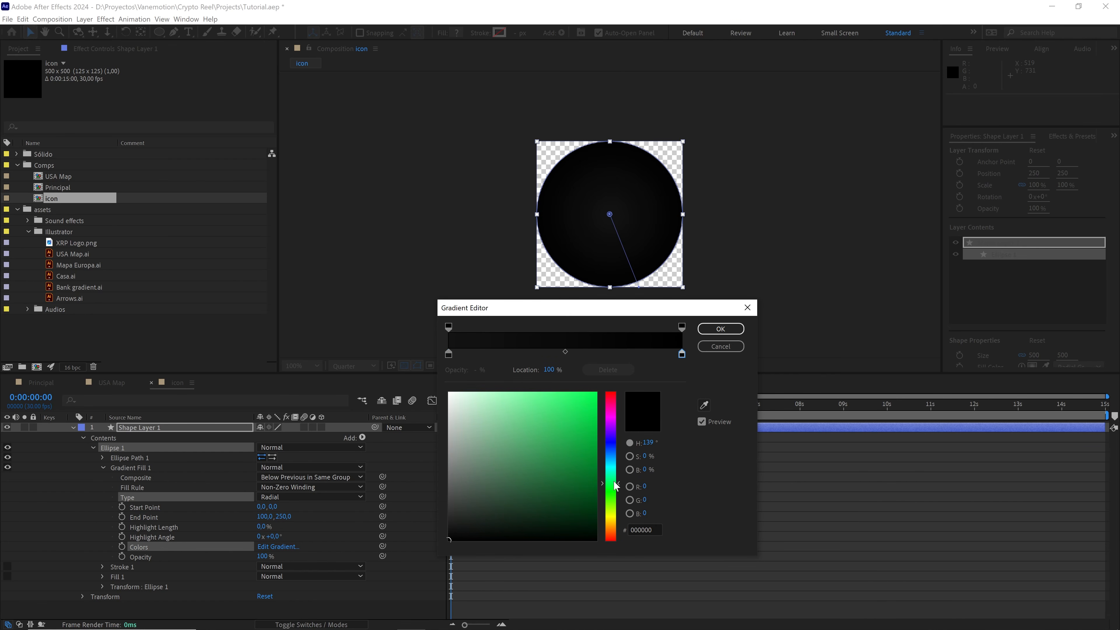
drag(580, 473, 588, 395)
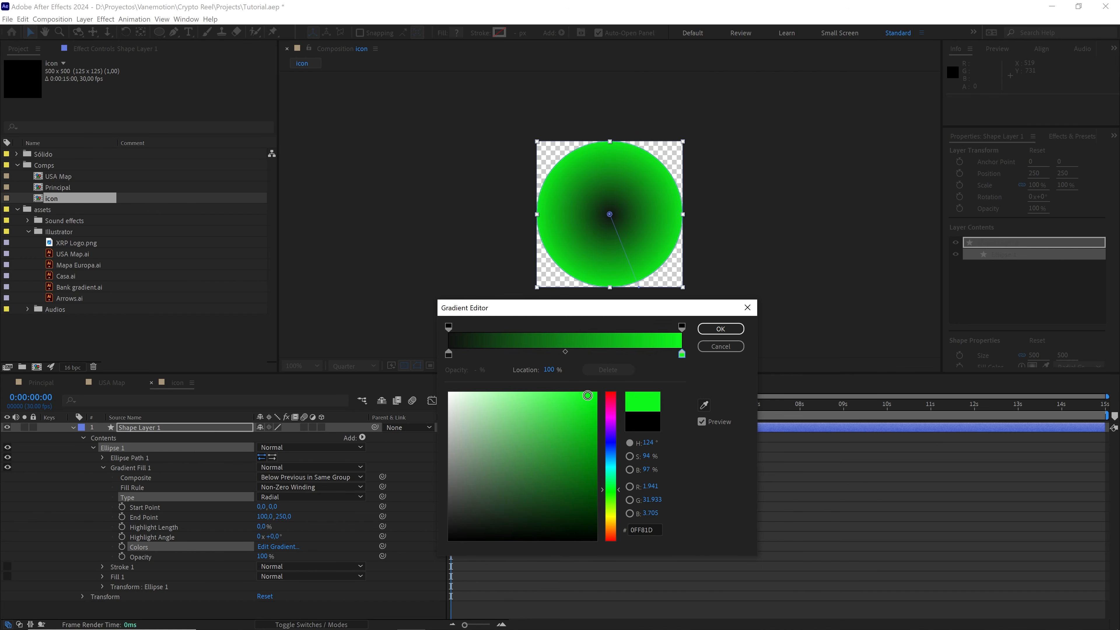
Step: Shift the gradient's color midpoint to 88.5% so the green stays near the circle's edge, and apply the gradient
click(566, 352)
drag(569, 352, 653, 351)
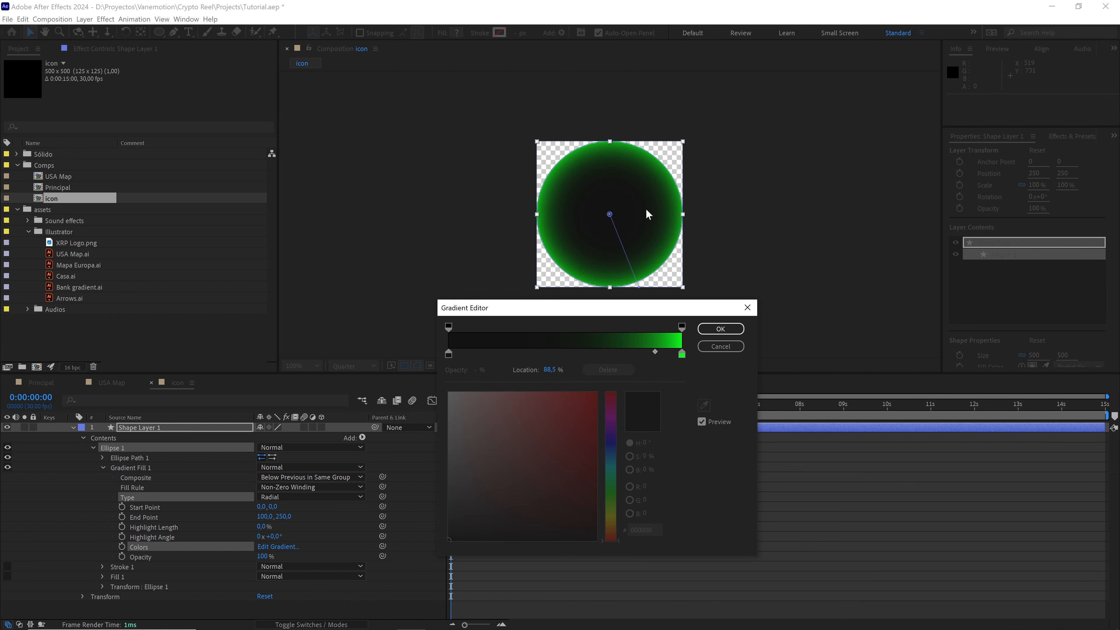
click(727, 329)
click(72, 427)
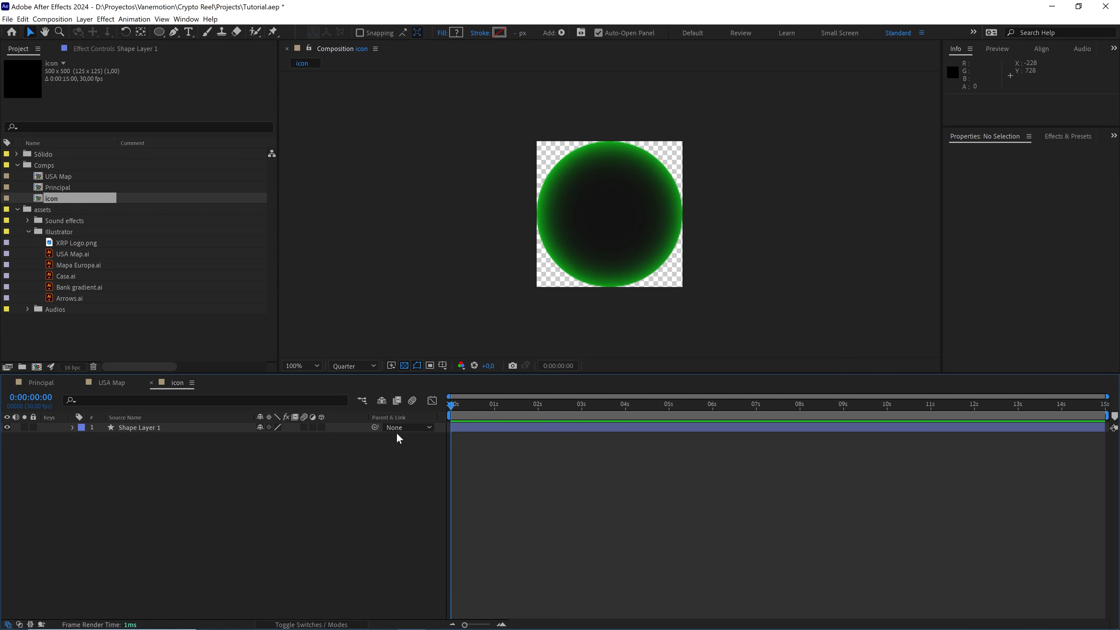
Step: Add a "$" text layer, scale it to 1071%, and center its anchor point and position in the icon composition
click(189, 33)
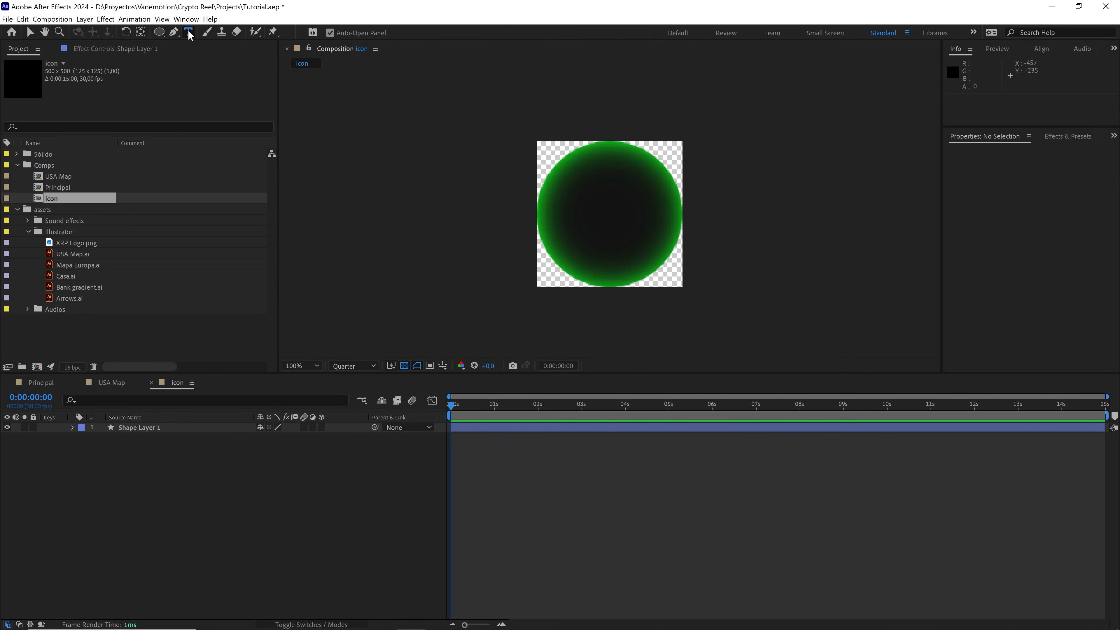
click(603, 216)
text($)
click(147, 426)
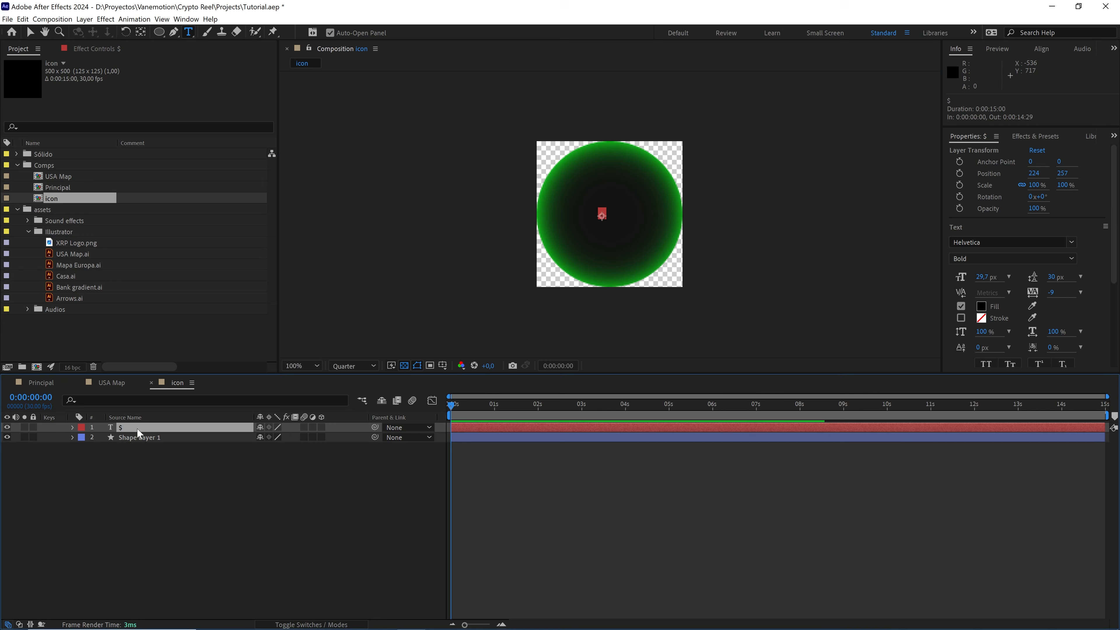
key(s)
drag(288, 438, 840, 423)
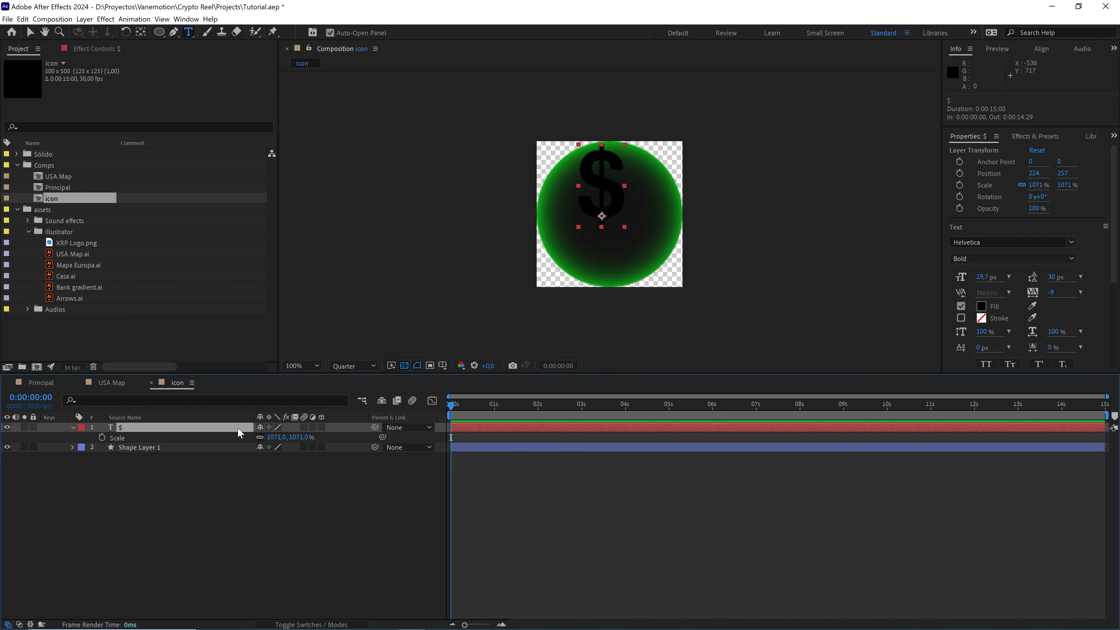
key(ctrl+alt+Home)
key(ctrl+Home)
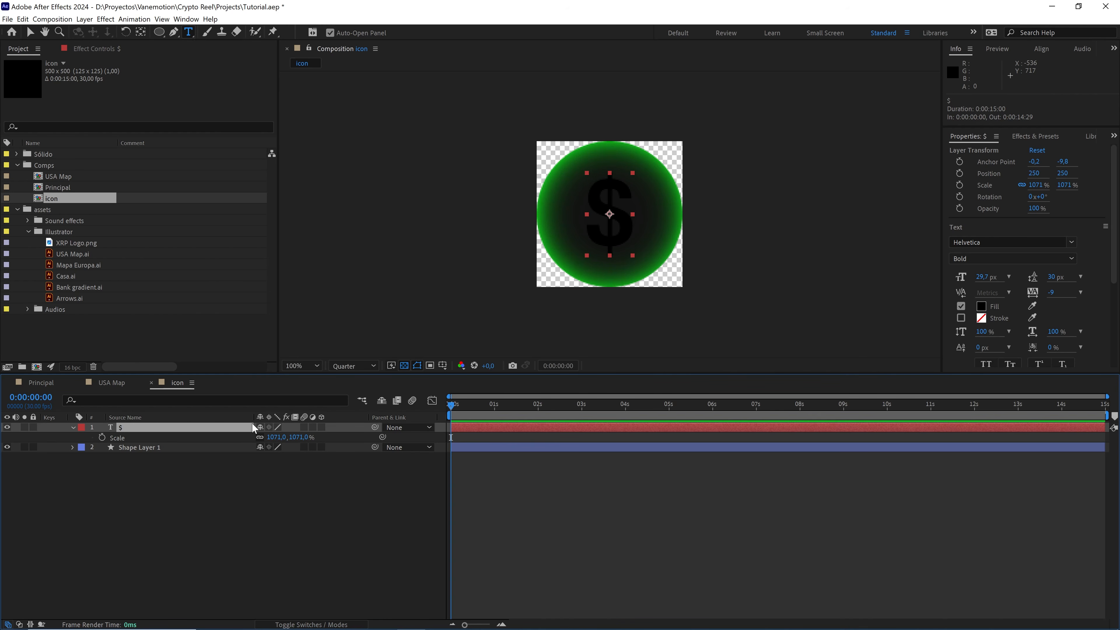
Step: Set the "$" text's fill color to white, FFFFFF
click(980, 307)
drag(151, 240, 75, 141)
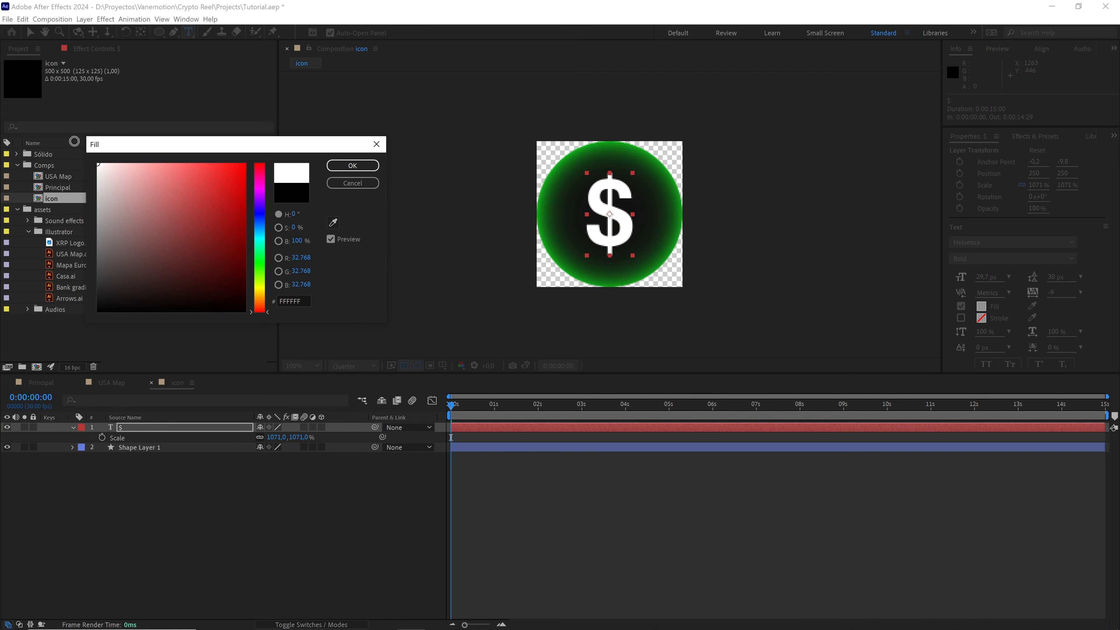
click(351, 168)
key(Return)
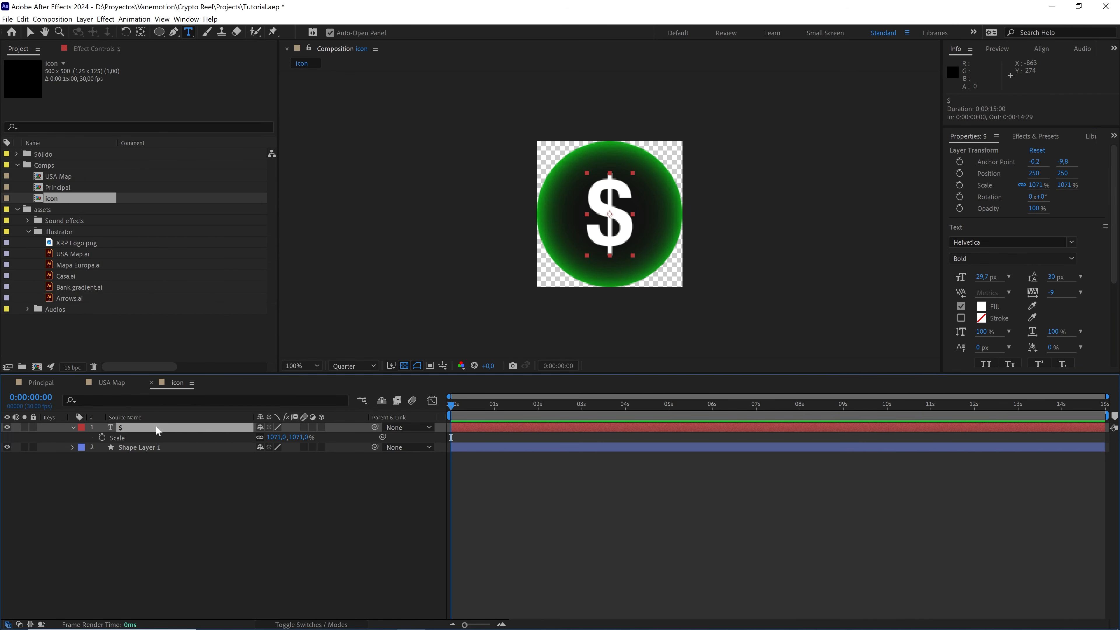
Step: Add Arrows.ai to the Principal composition between the Camera 1 and USA Map layers
click(46, 383)
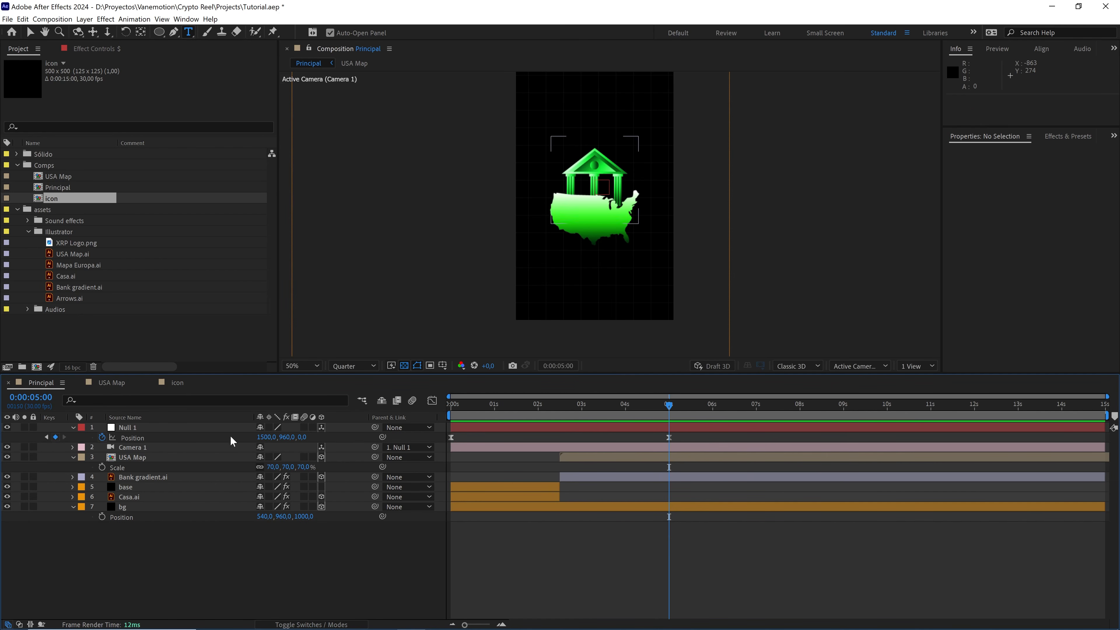
click(74, 300)
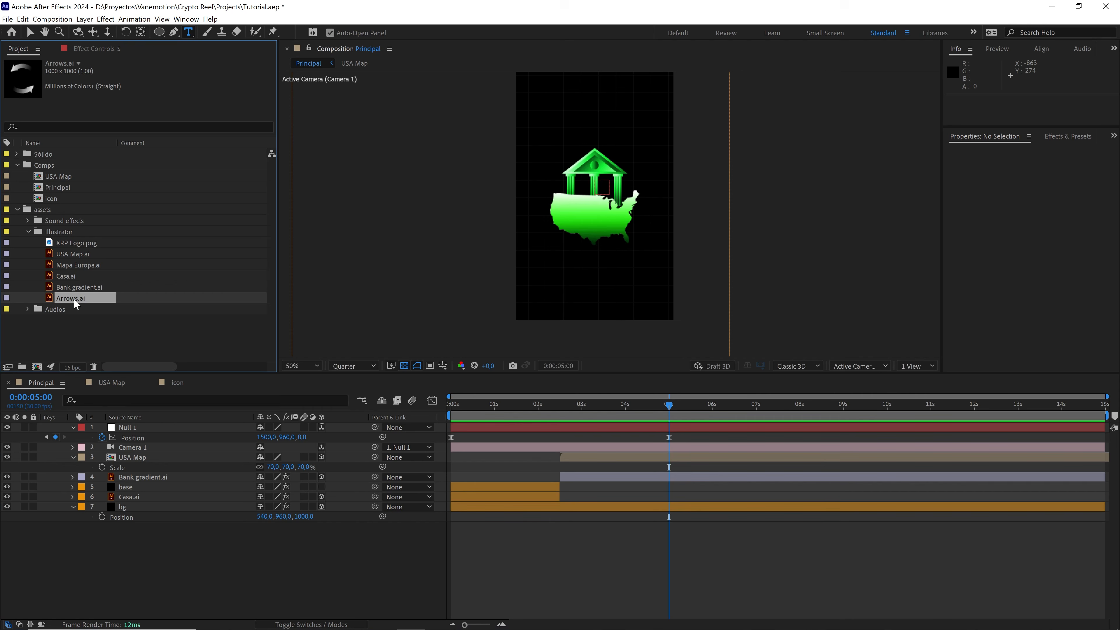
drag(79, 297, 142, 454)
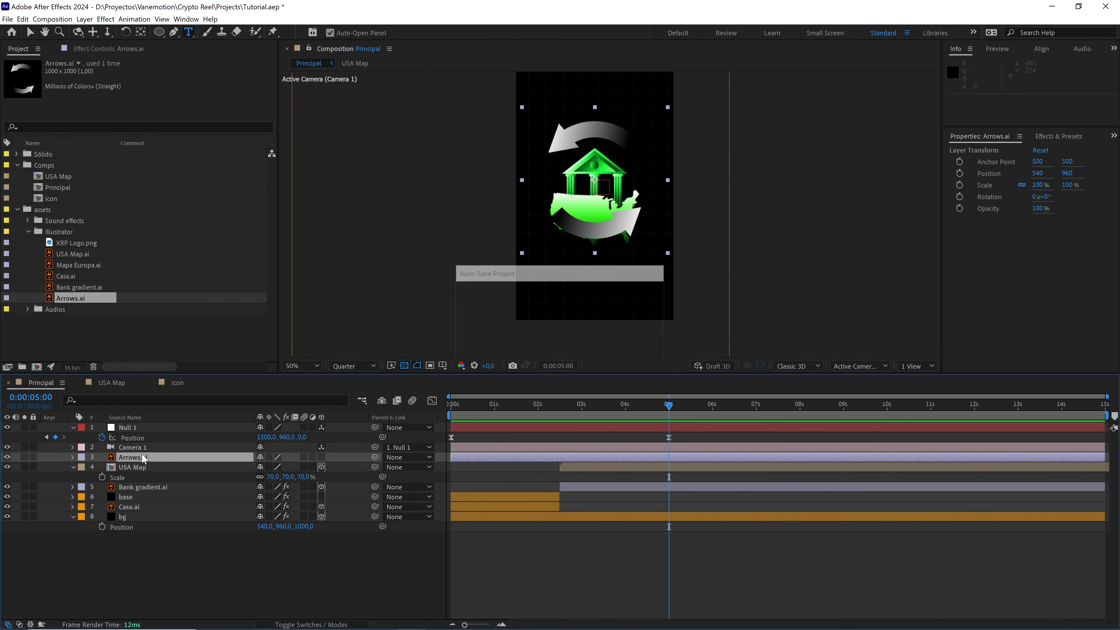
Step: Label the Arrows.ai, USA Map and Bank gradient.ai layers Green, and shift Arrows.ai to start at 0:00:02:15
shift+click(133, 486)
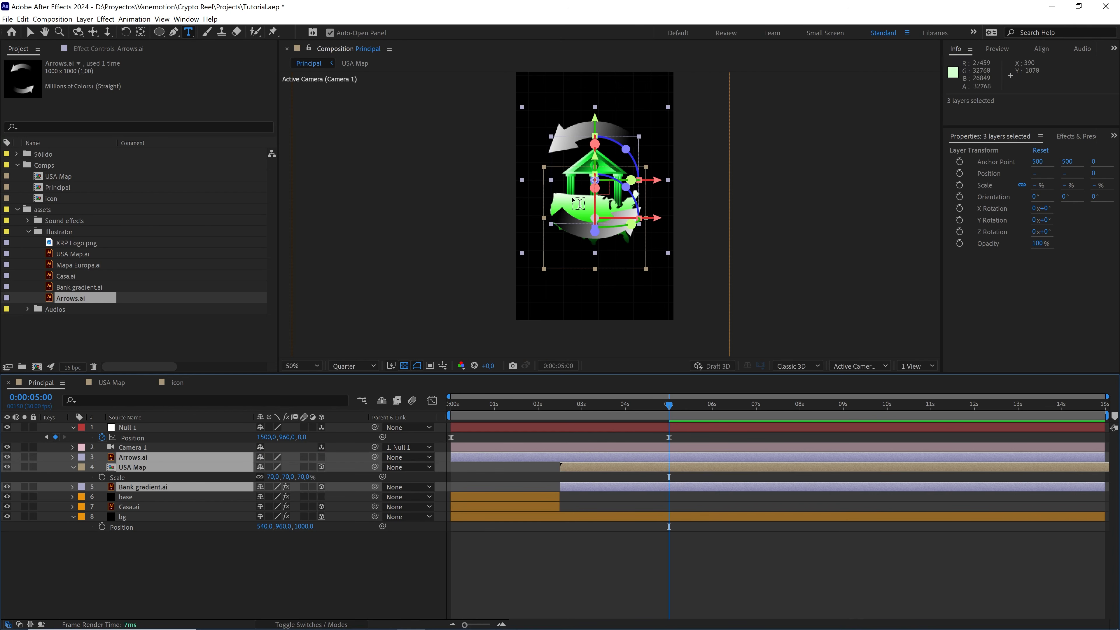
click(81, 467)
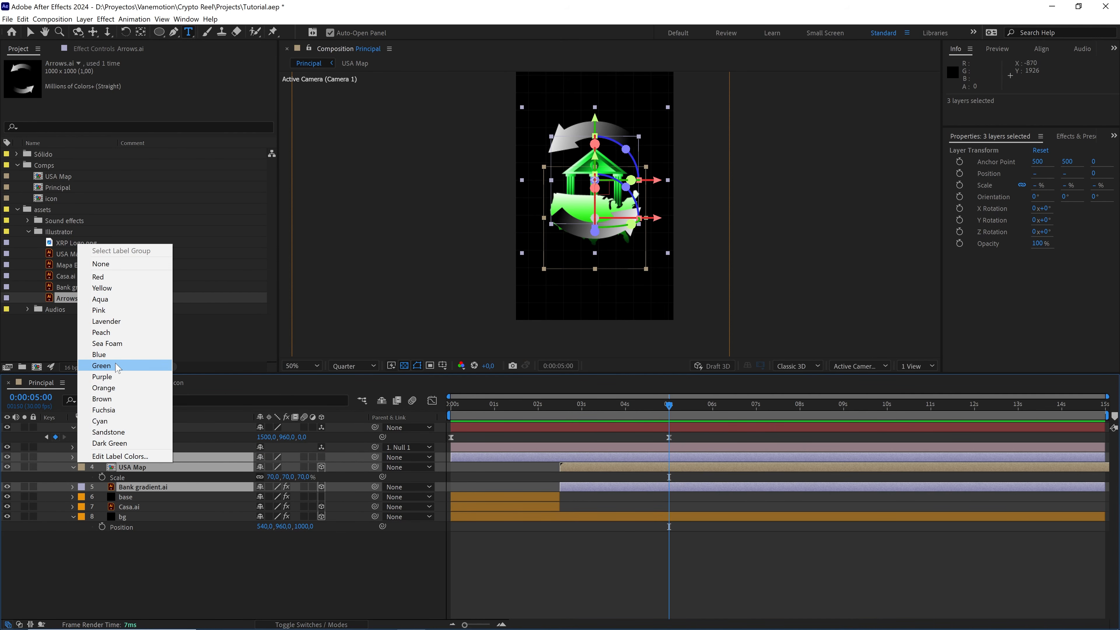
click(106, 365)
click(539, 469)
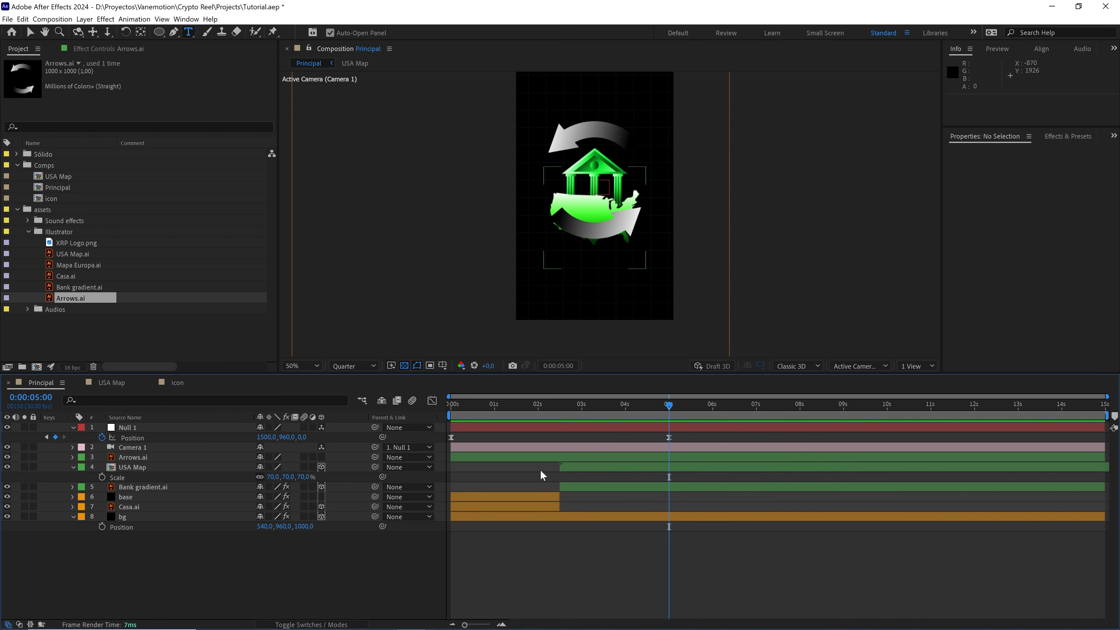
drag(484, 454, 588, 458)
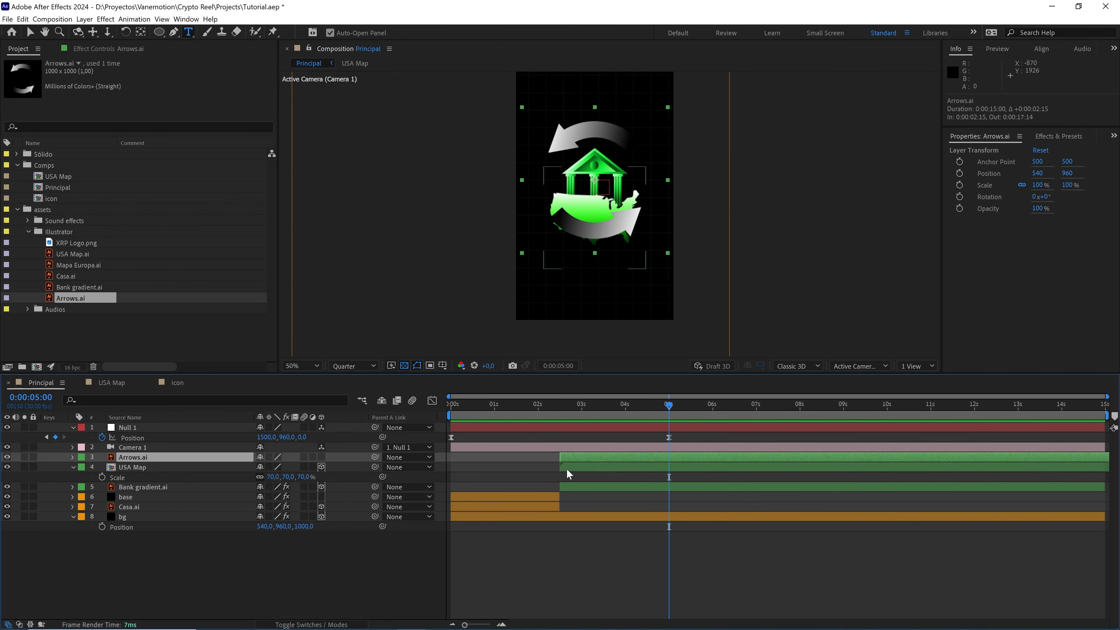
Step: Make Arrows.ai a 3D layer and center it in the camera view at 0:00:05:00
click(634, 406)
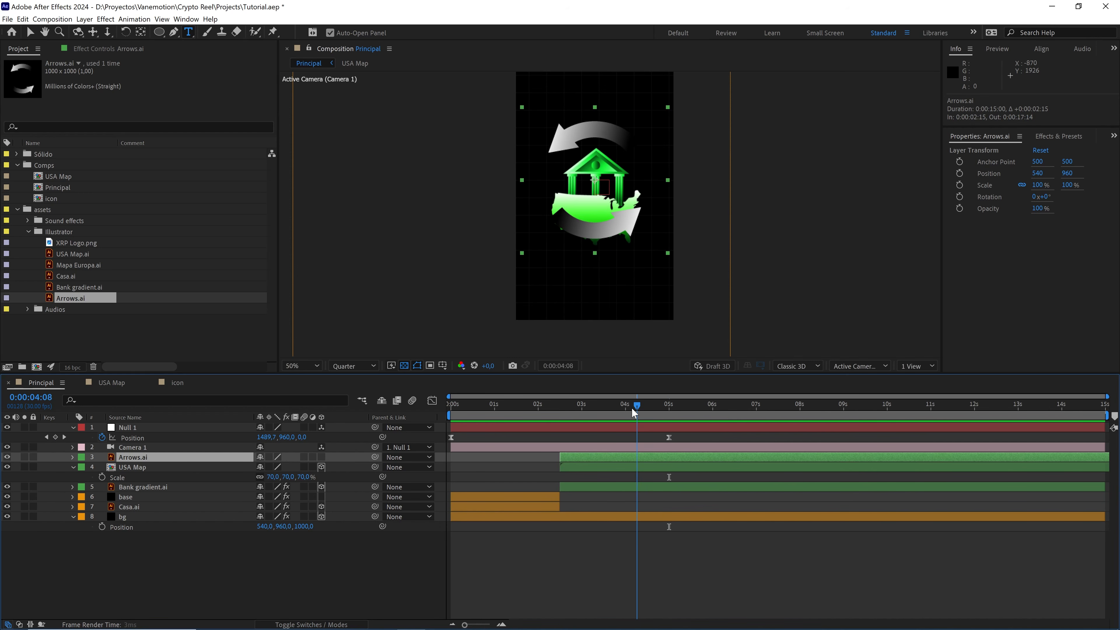
drag(632, 407, 660, 406)
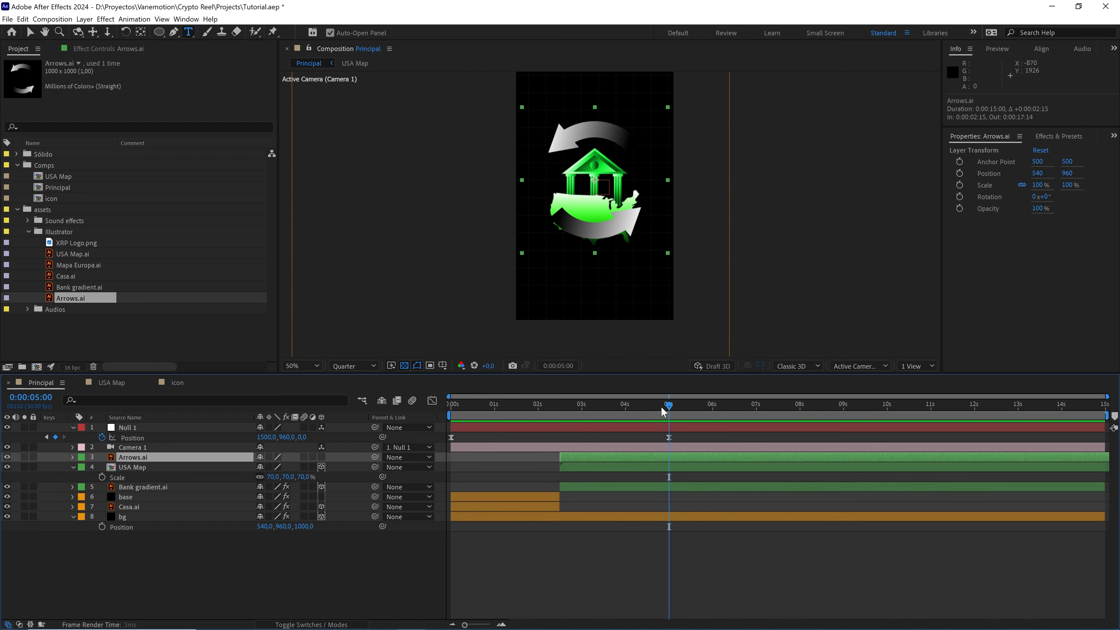
click(321, 457)
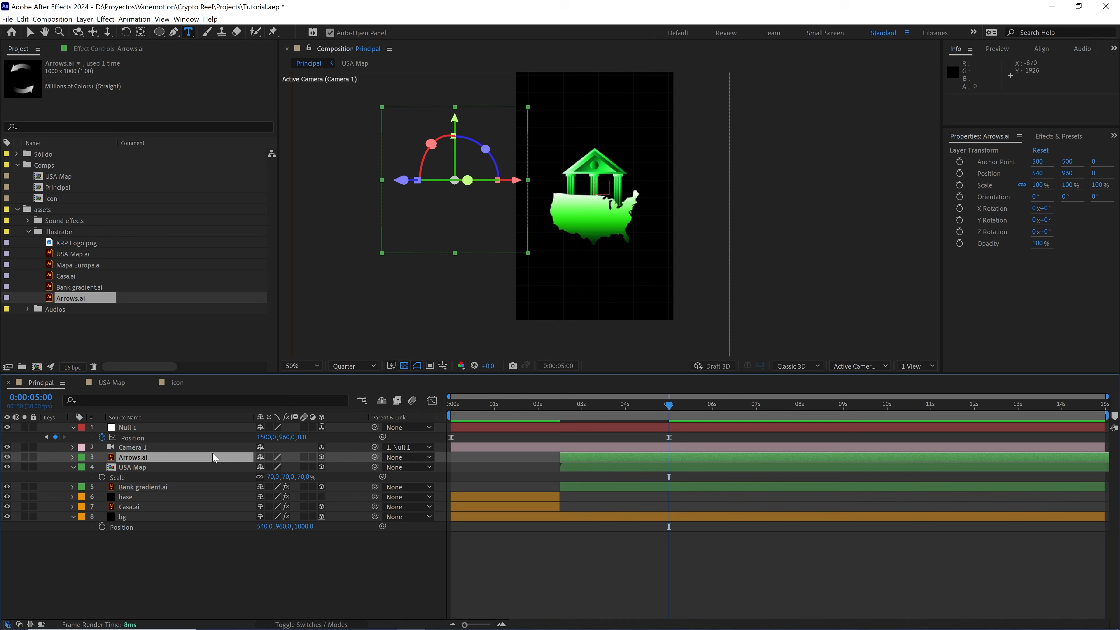
key(ctrl+Home)
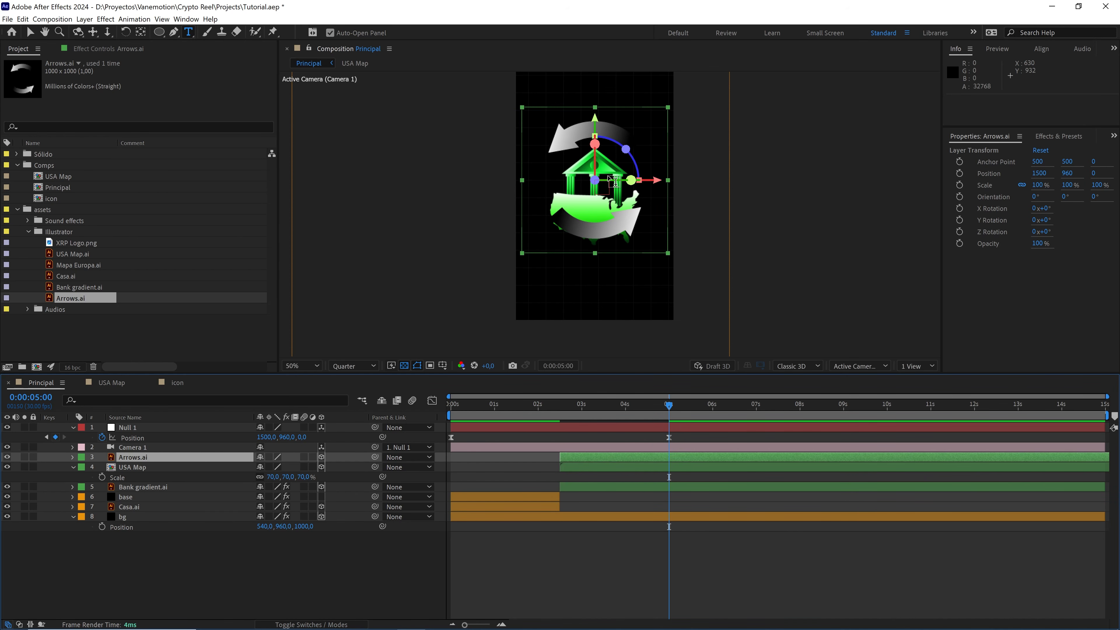
Step: Scale the Arrows.ai layer down to 35%
key(v)
drag(668, 253, 634, 225)
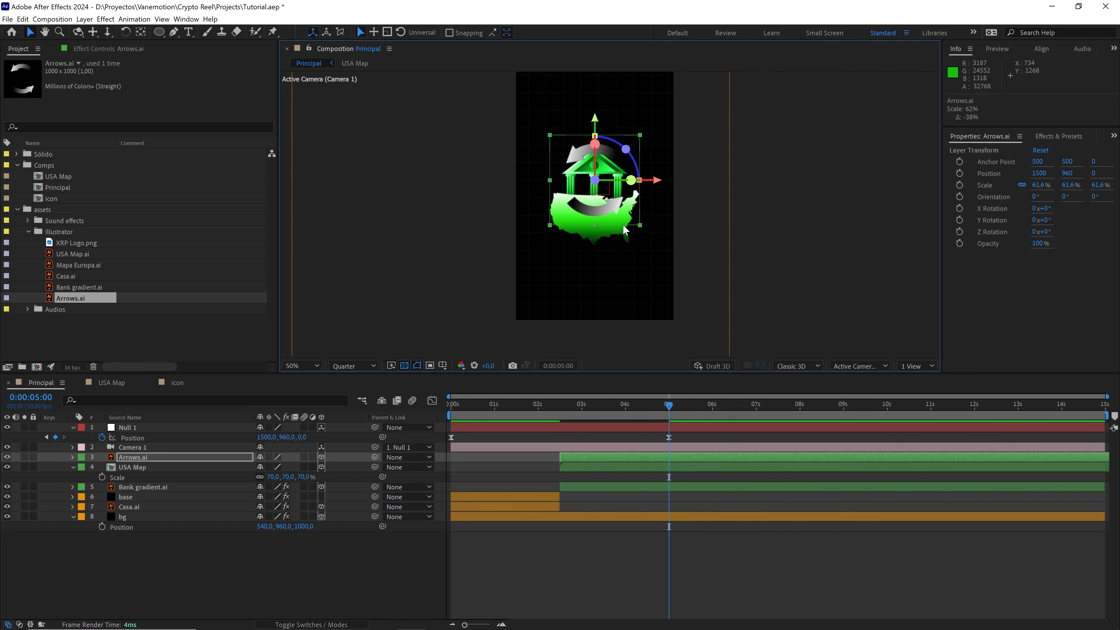
key(s)
click(306, 467)
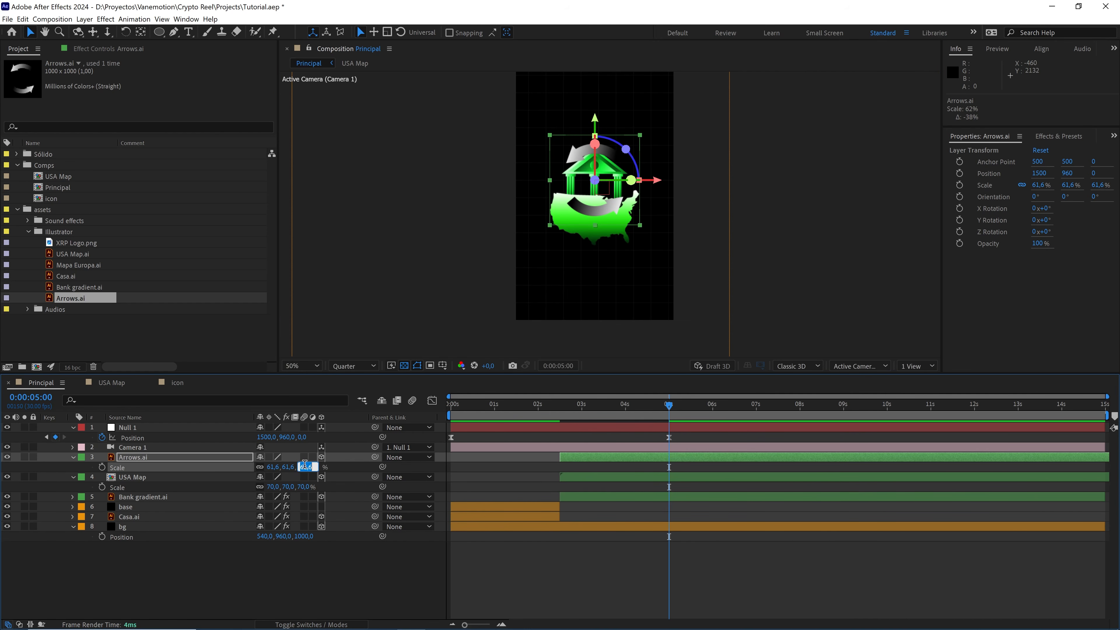
text(35)
click(200, 460)
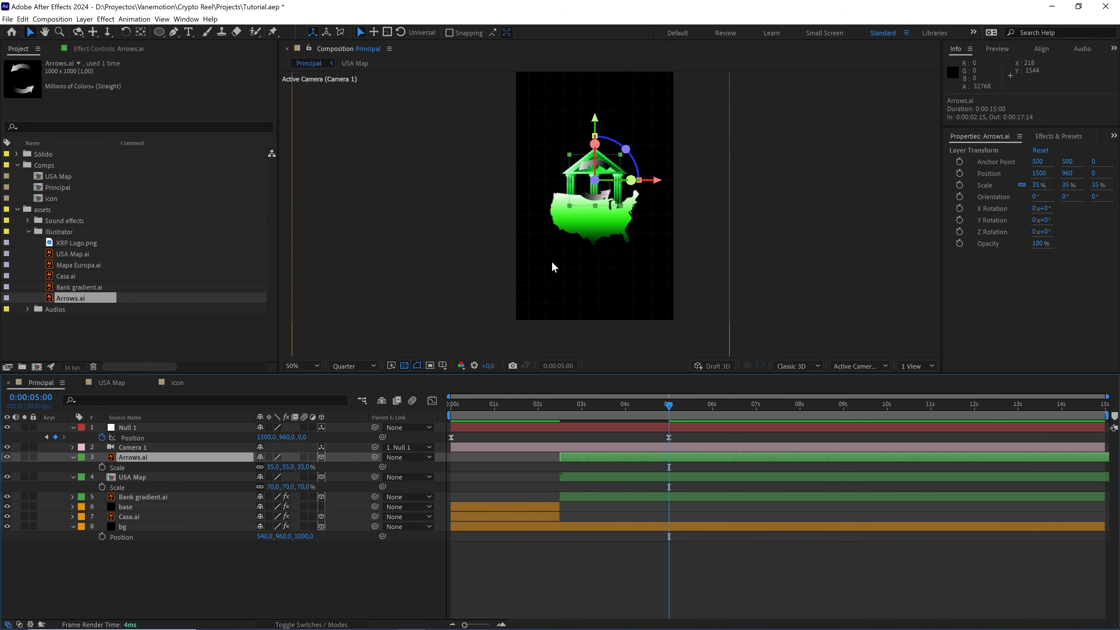
Step: Move the Arrows.ai layer straight up above the bank to a Y position of about 426
drag(577, 220, 568, 294)
drag(585, 196, 591, 112)
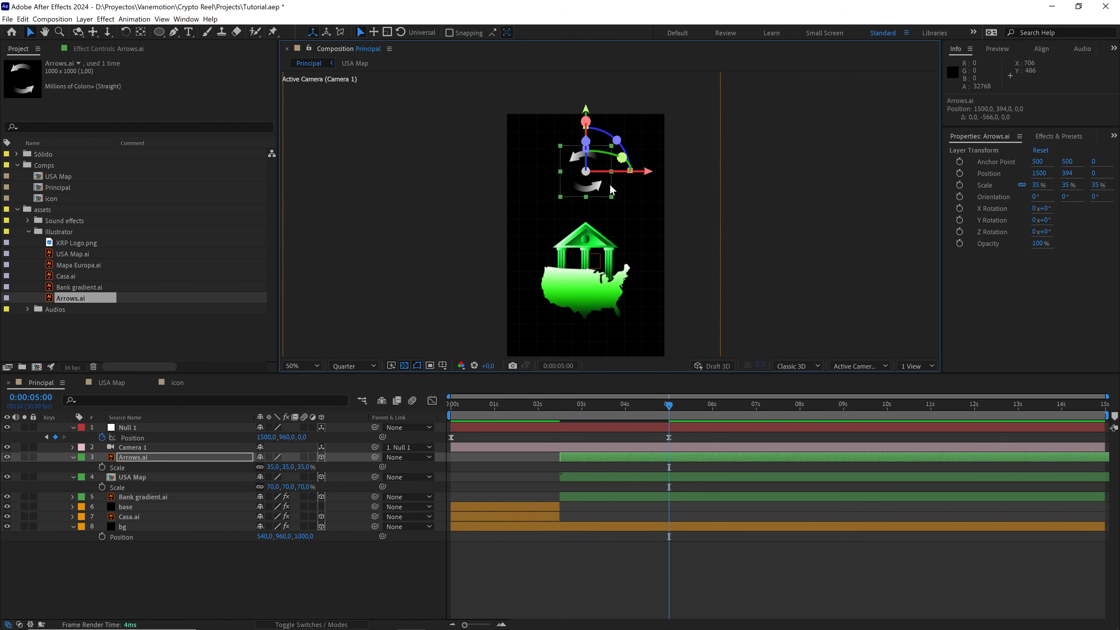
drag(586, 109, 588, 112)
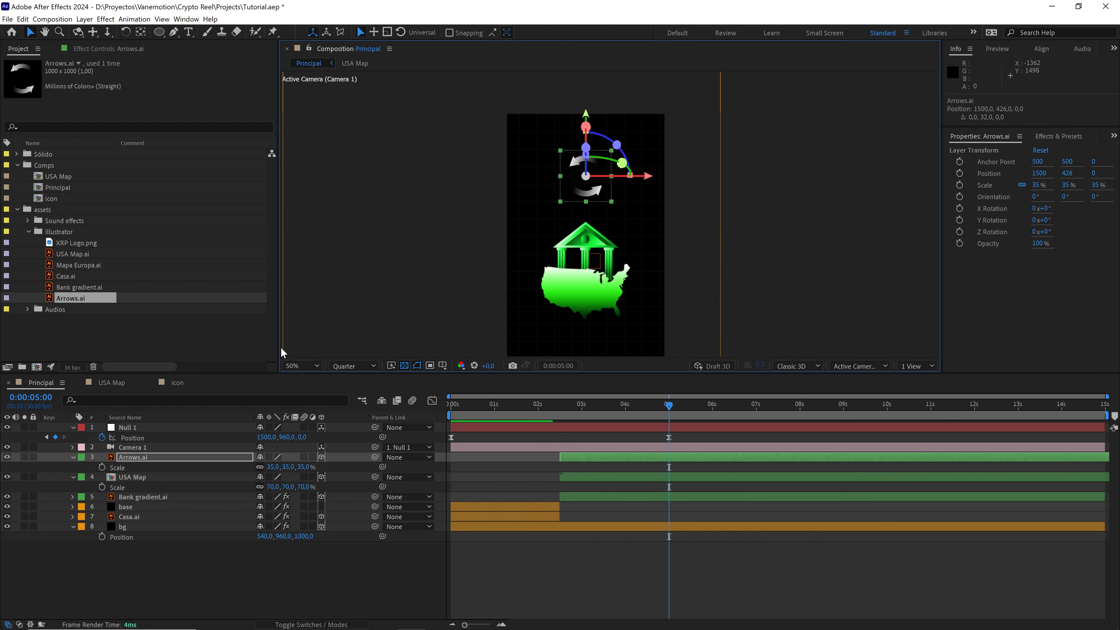
Step: Copy the Tritone effect from the Casa.ai layer to the Arrows.ai layer
click(126, 515)
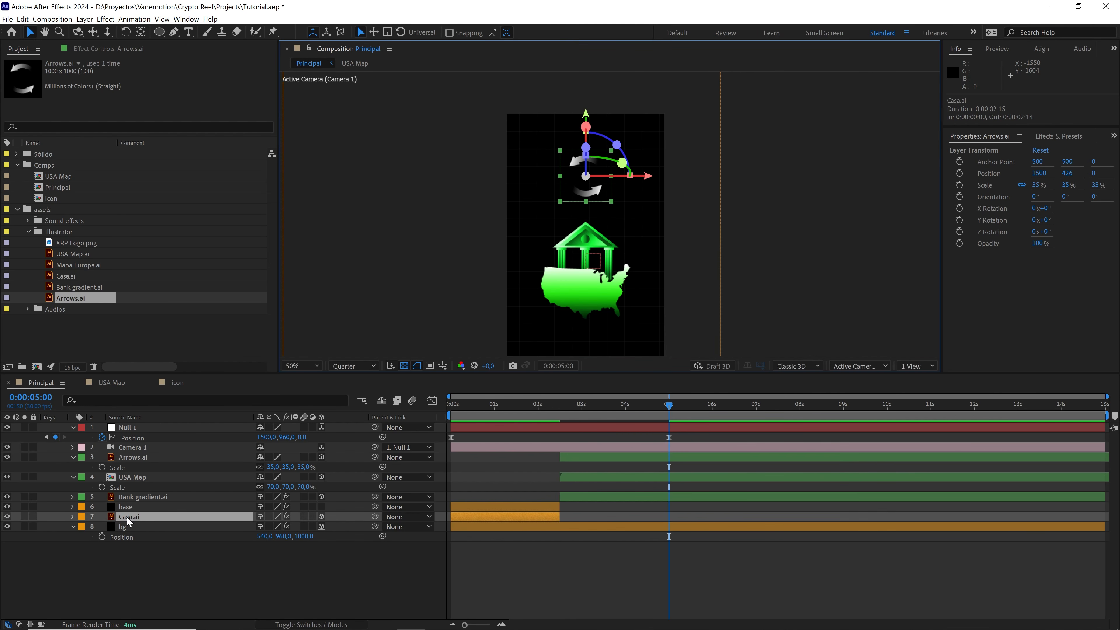
click(104, 49)
click(46, 72)
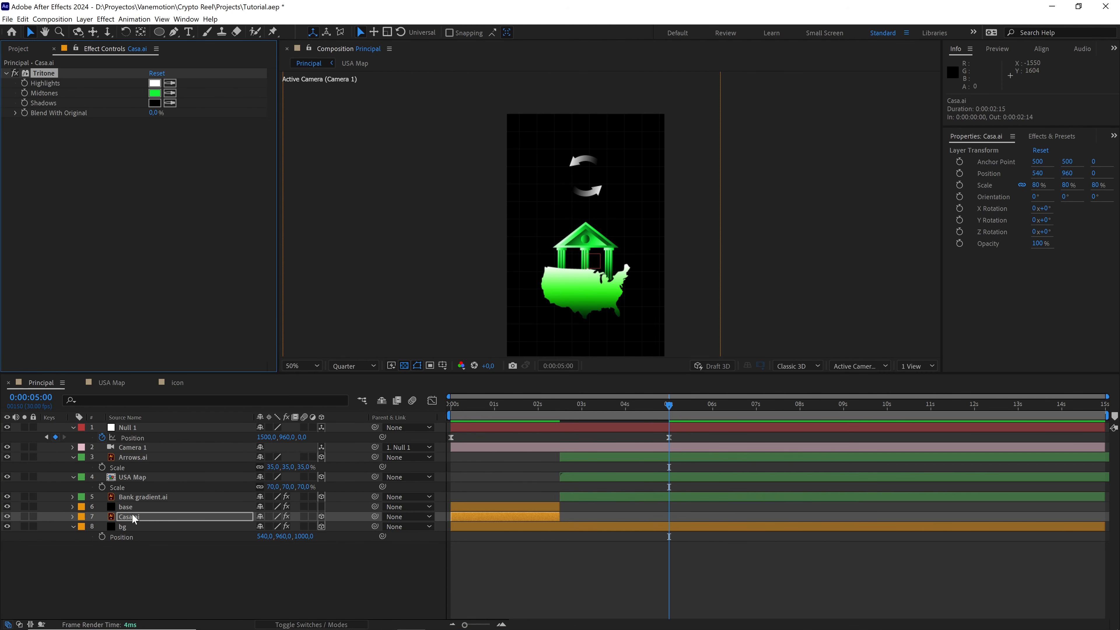
click(132, 459)
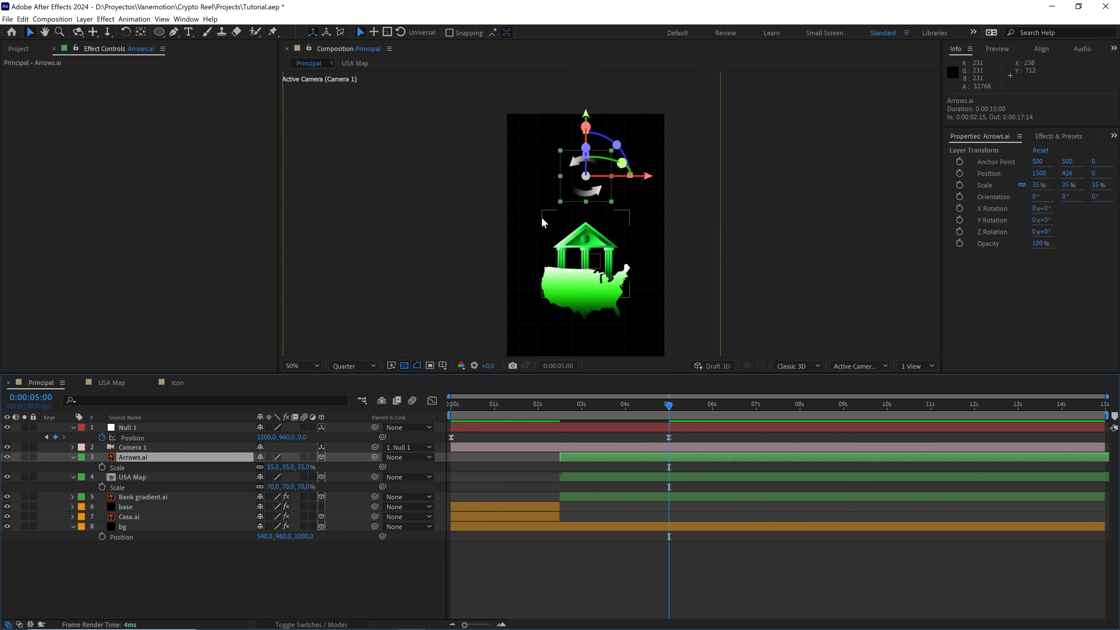
key(ctrl+v)
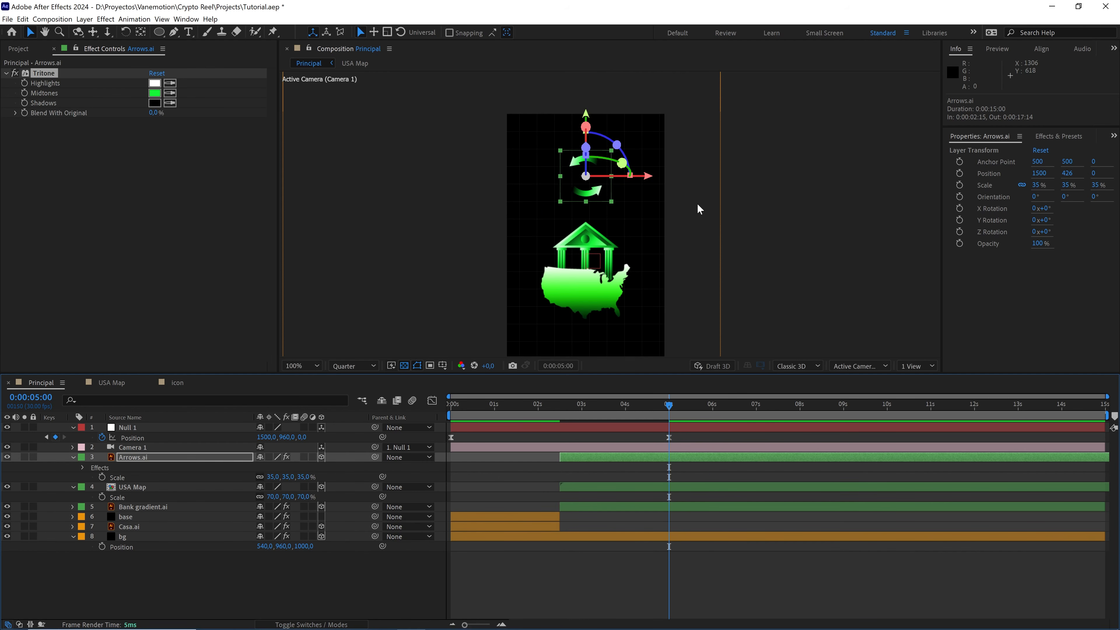
Step: Add the icon composition to Principal above the Arrows.ai layer and give it the Green label colour
key(slash)
click(389, 568)
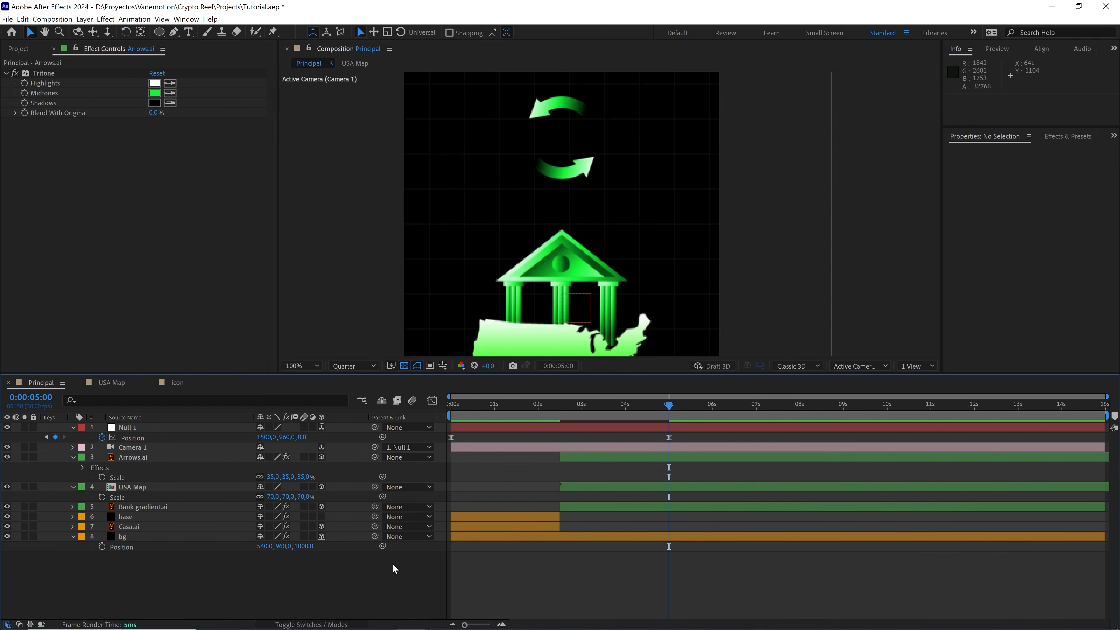
drag(619, 177, 645, 195)
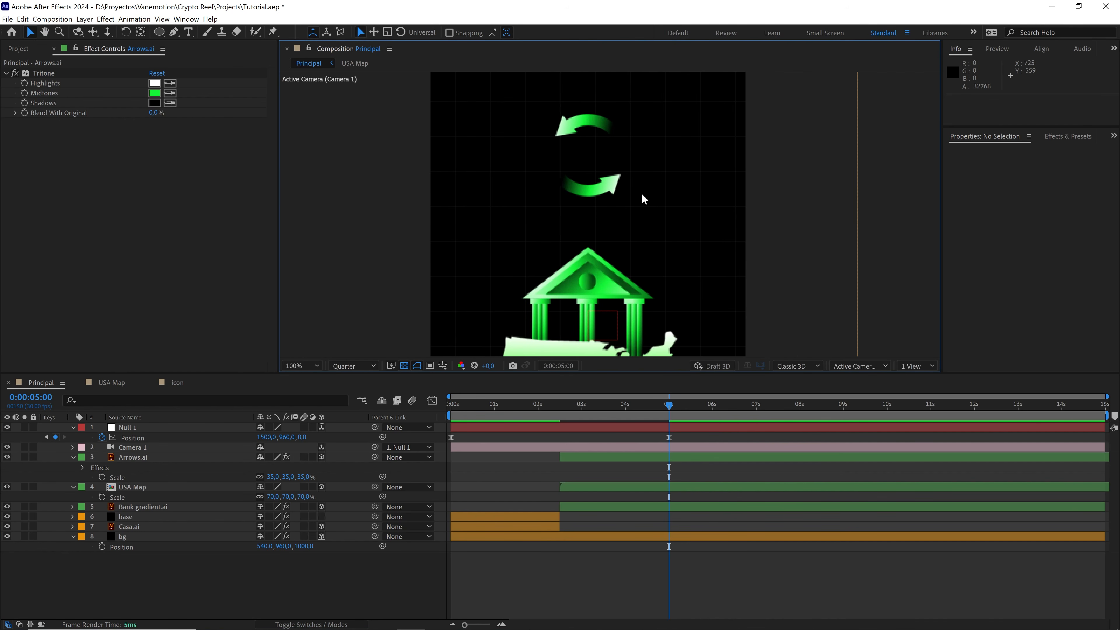
click(26, 50)
click(50, 200)
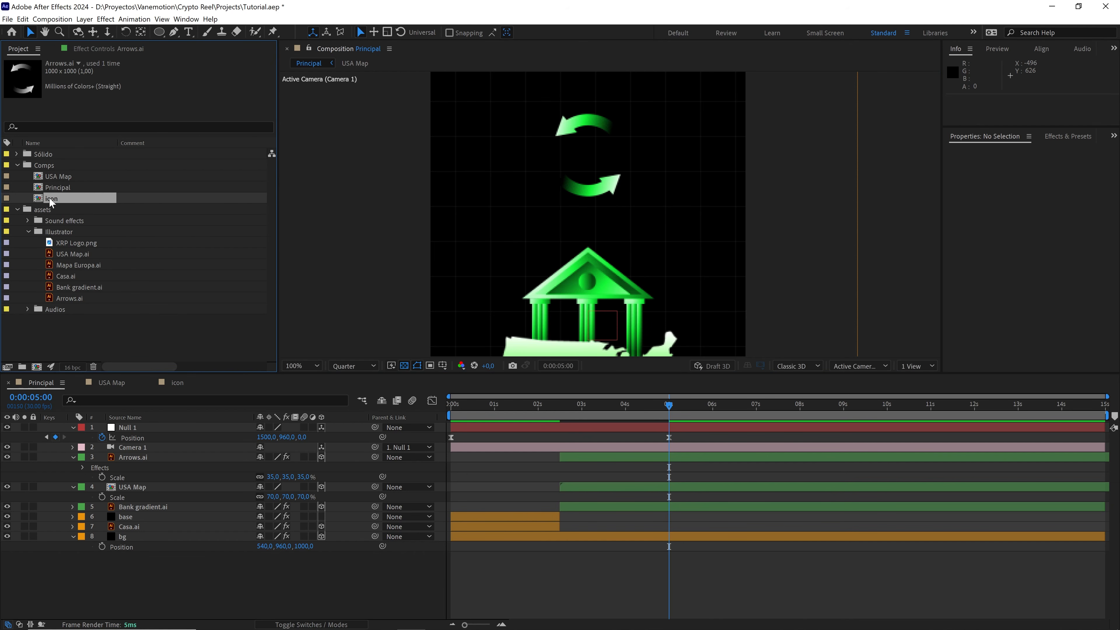
drag(53, 198, 142, 450)
click(84, 459)
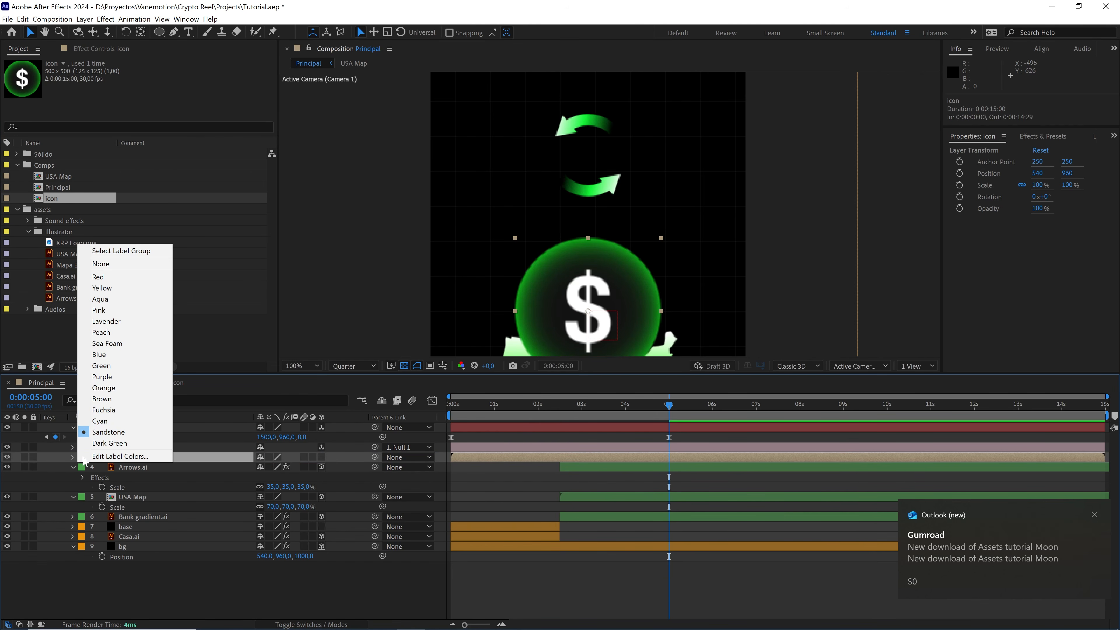
click(118, 366)
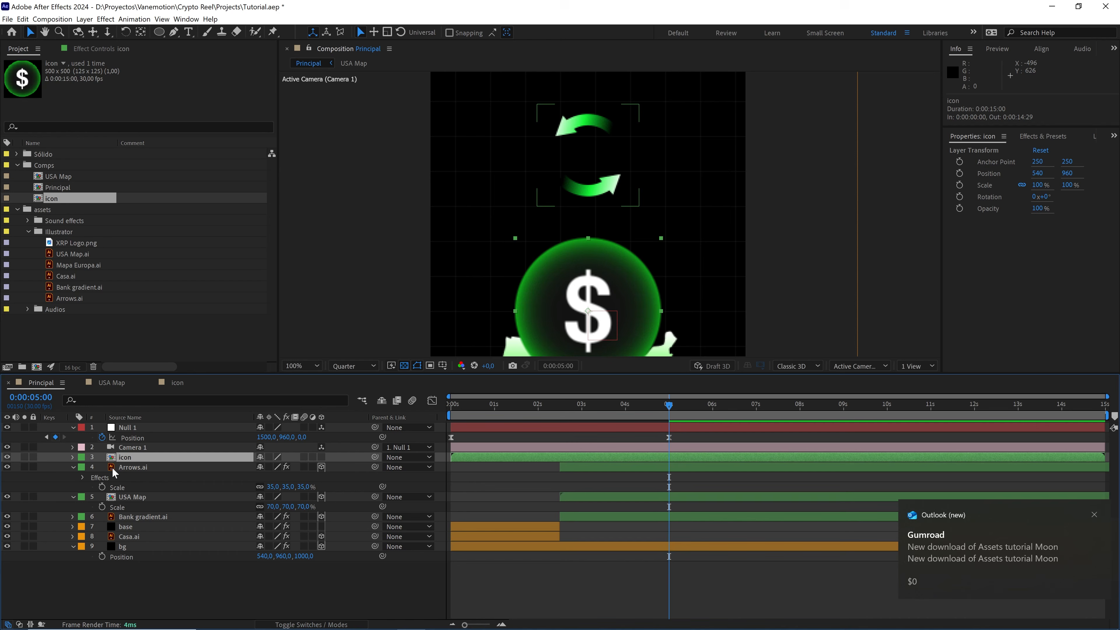
Step: Make the icon layer 3D, scale it down to about 24% and move it up to the lower arrow
scroll(490, 315, down, 3)
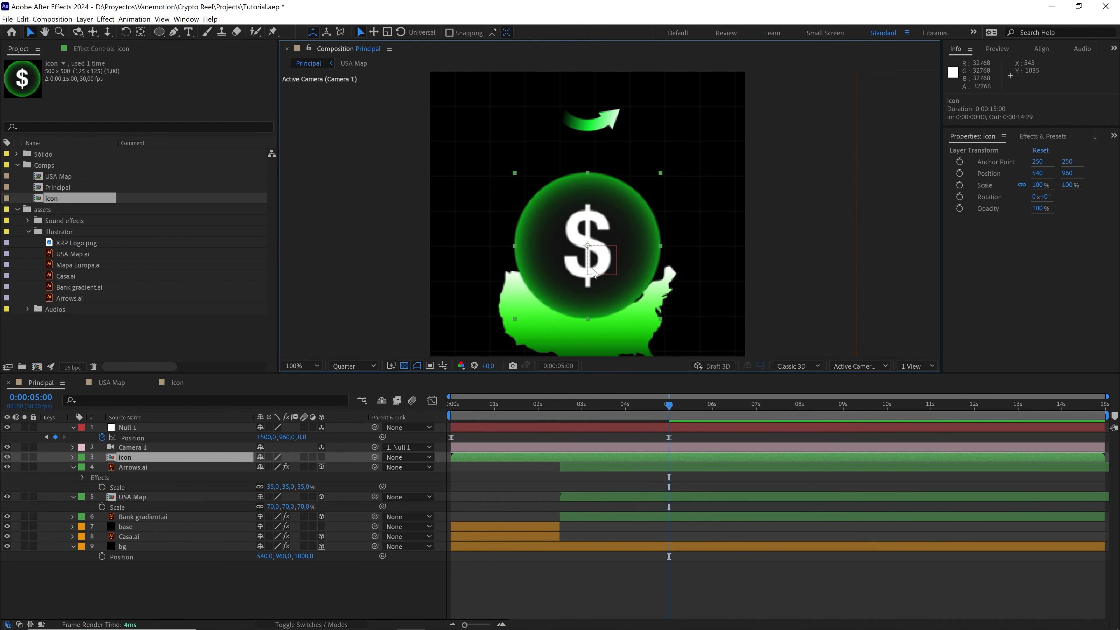
click(321, 457)
key(ctrl+Home)
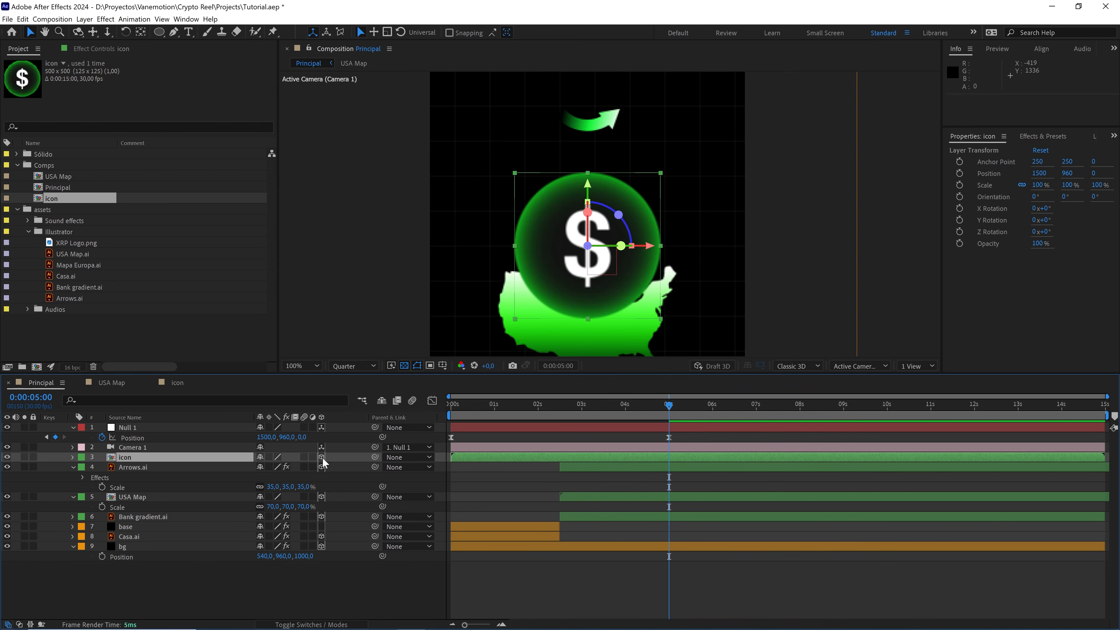
drag(633, 212, 637, 257)
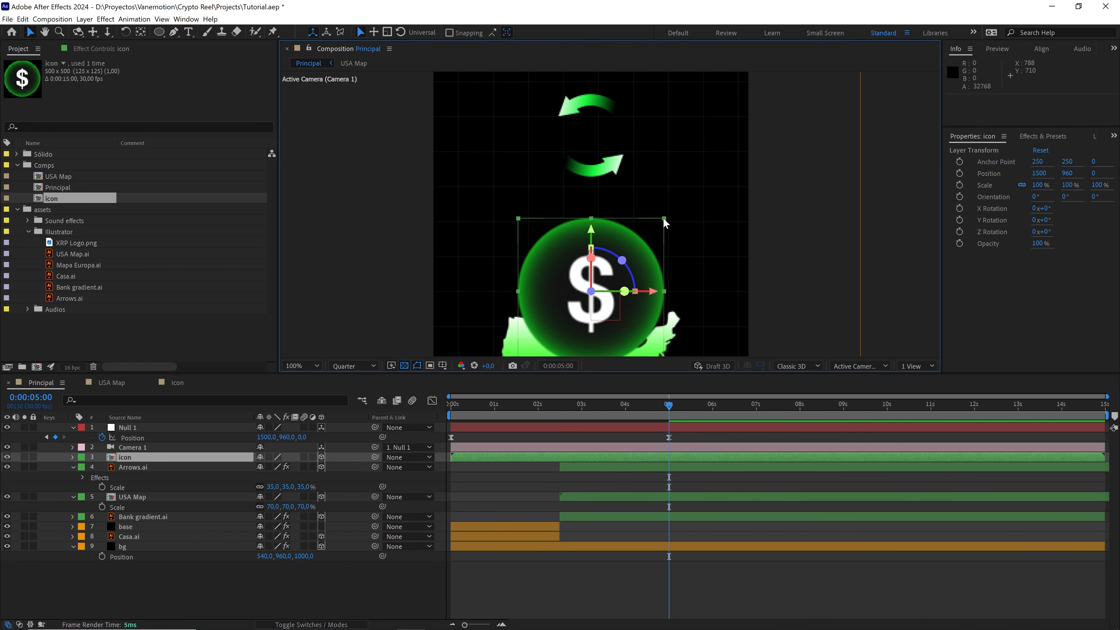
drag(663, 219, 598, 292)
click(353, 365)
click(350, 400)
key(period)
Step: Center the icon layer between the arrows at position 1500, 426 and scale it down to about 18.1%
click(622, 209)
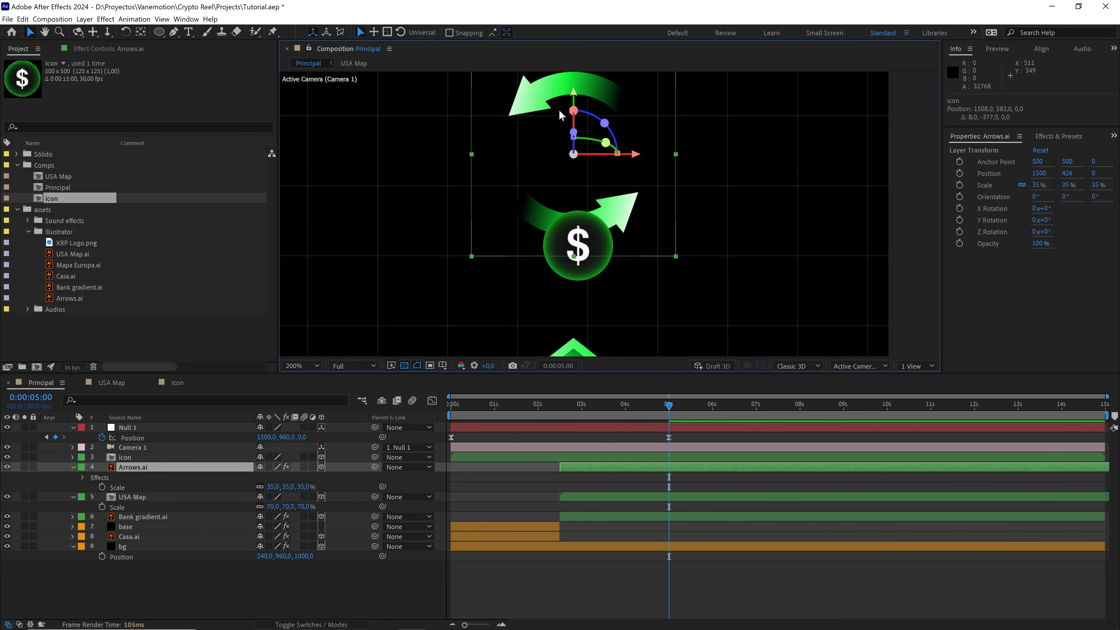
drag(548, 112, 547, 138)
key(v)
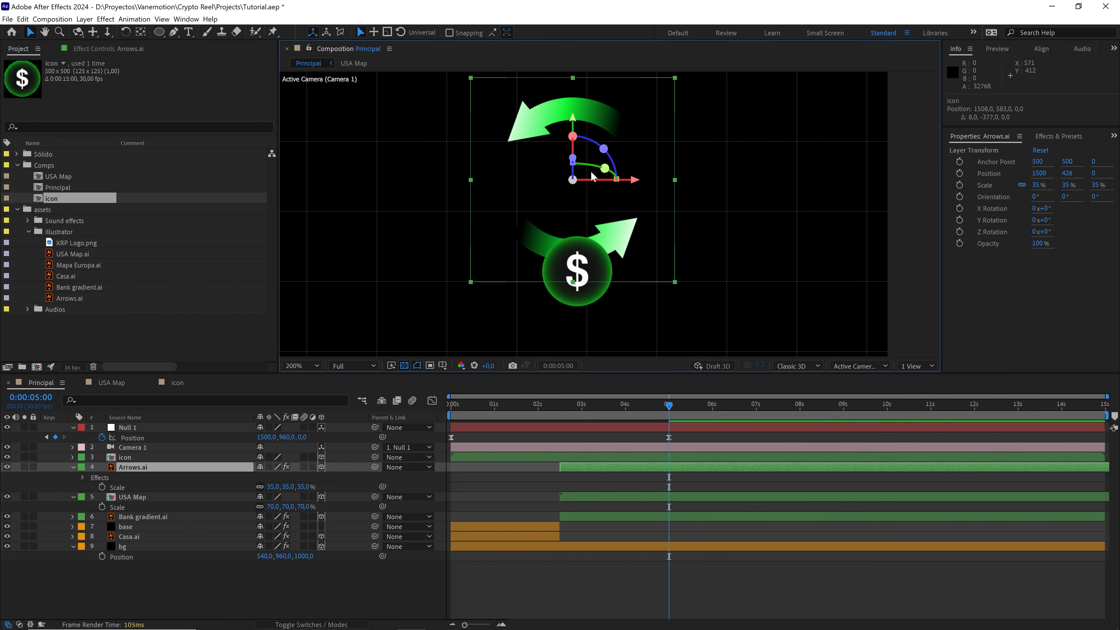
click(581, 296)
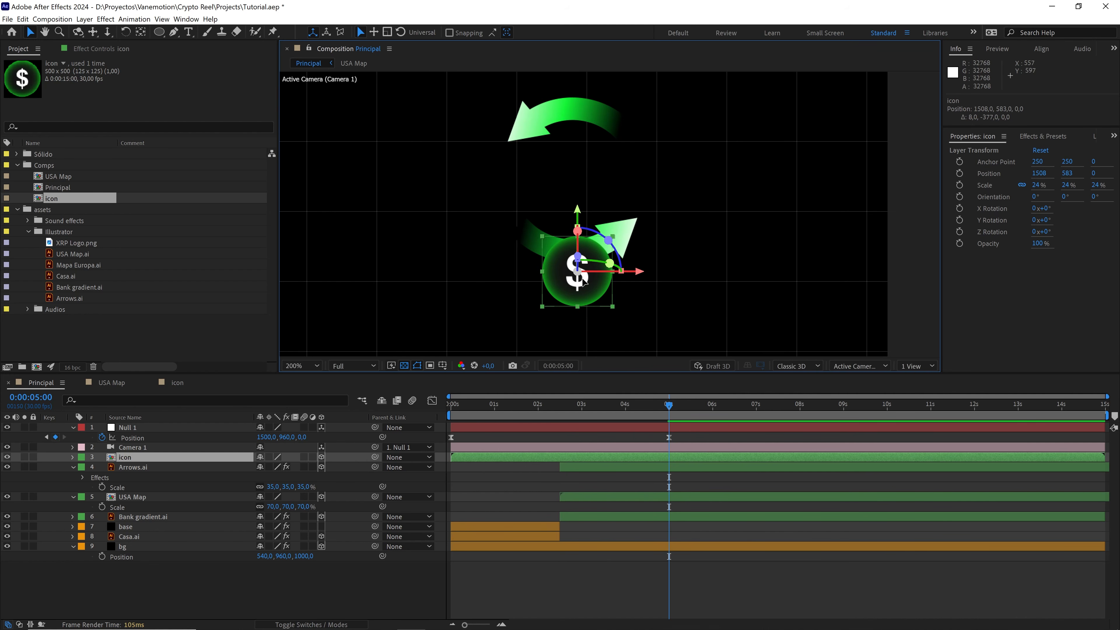
drag(583, 281, 626, 232)
scroll(571, 185, up, 1)
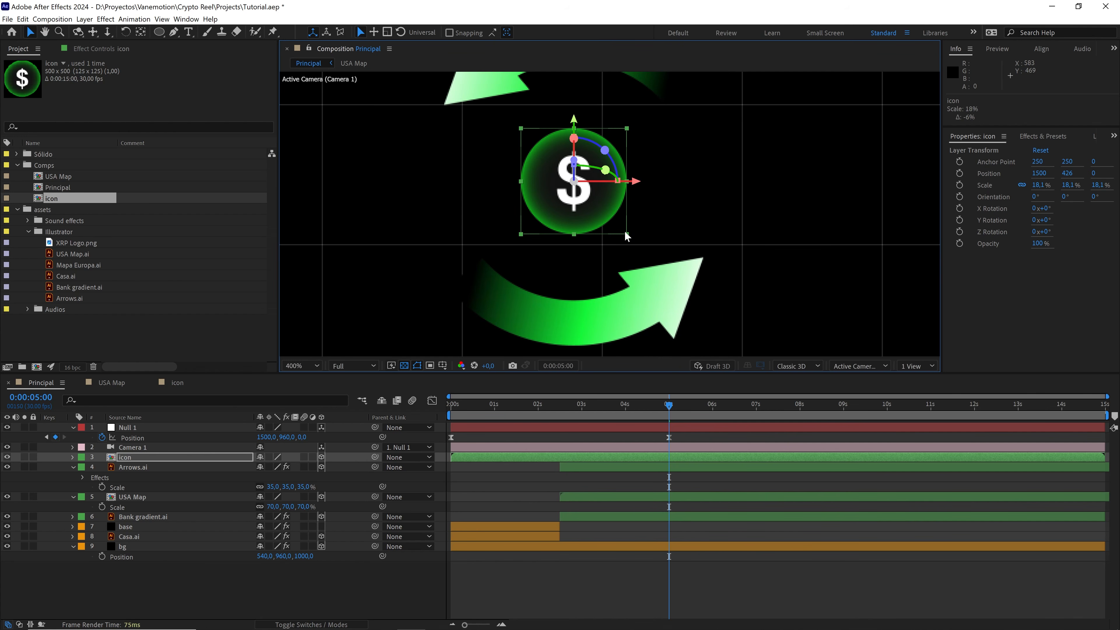
Step: Offset the icon layer to the right of the arrows' center by setting its X position to 1600
click(187, 455)
key(p)
key(comma)
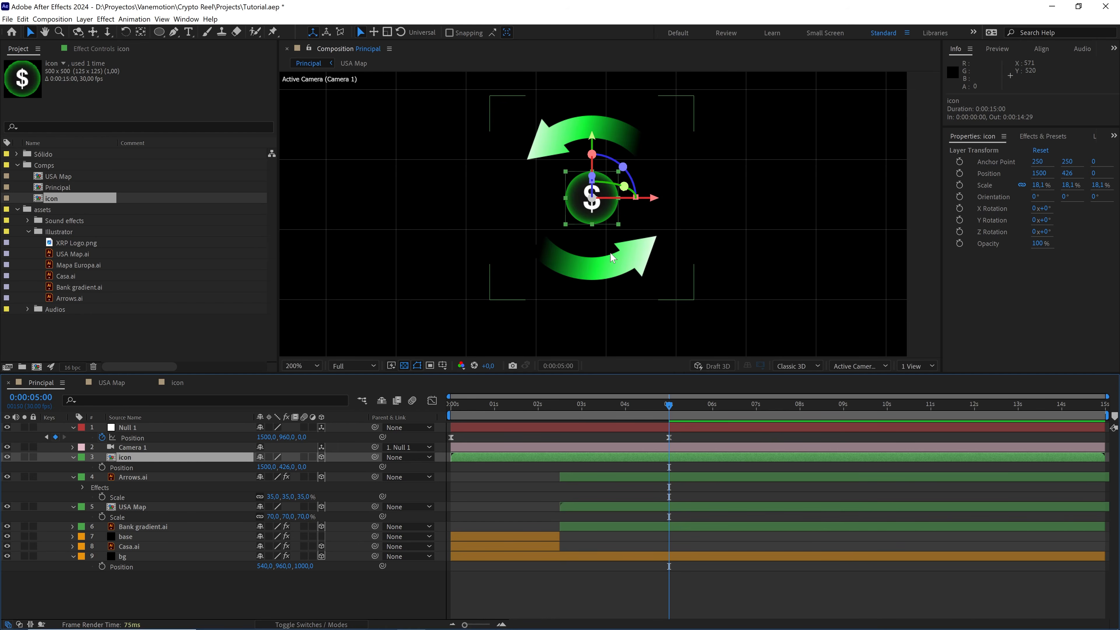
drag(260, 469, 288, 469)
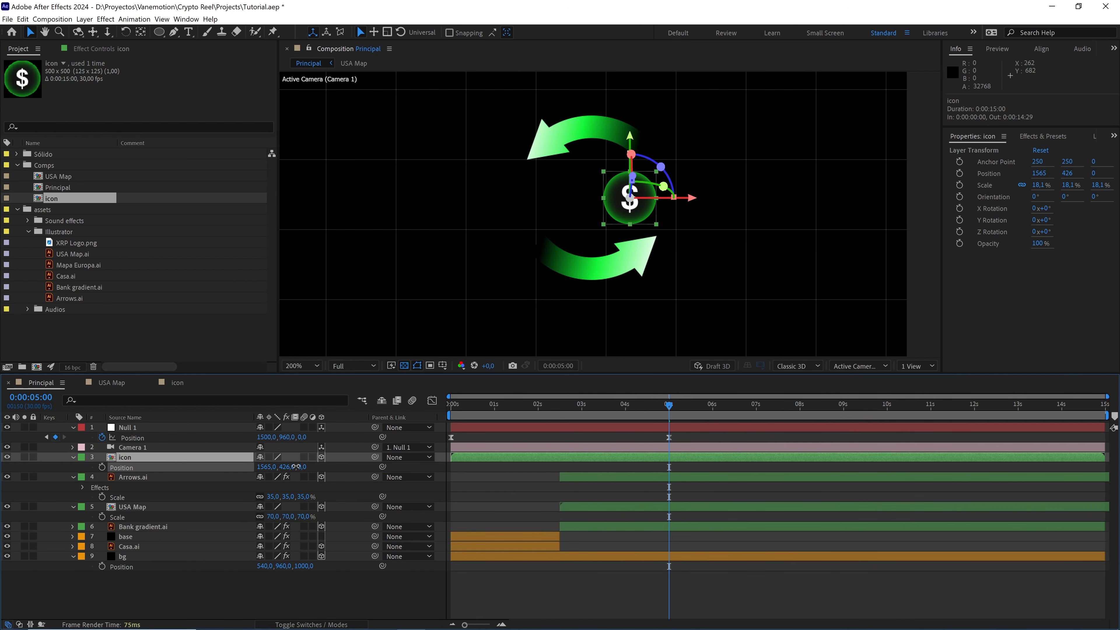
click(274, 466)
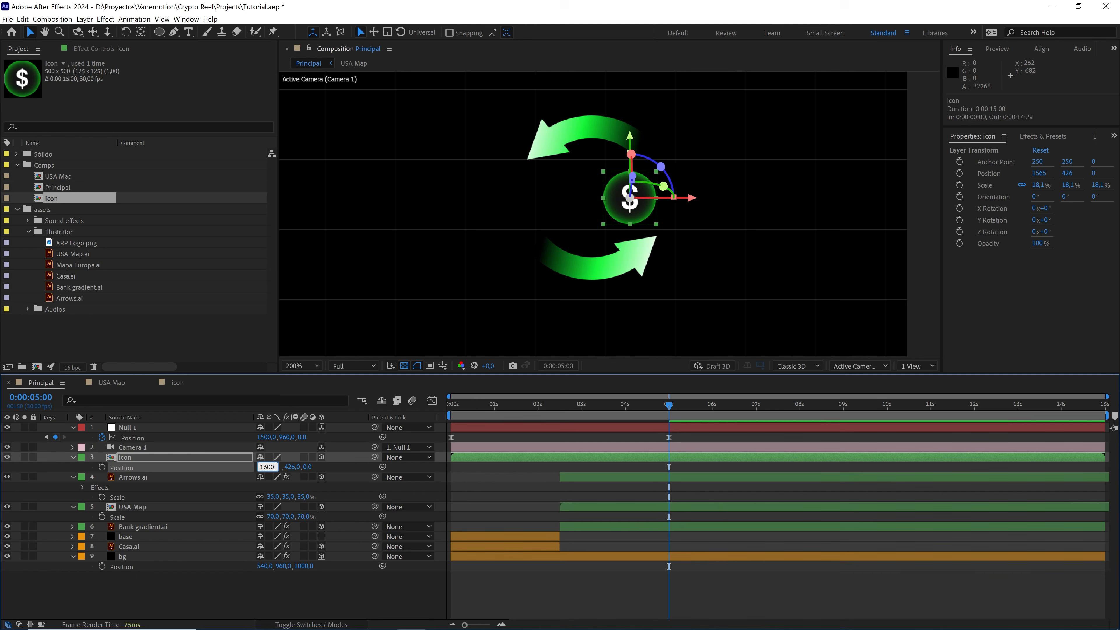
click(227, 457)
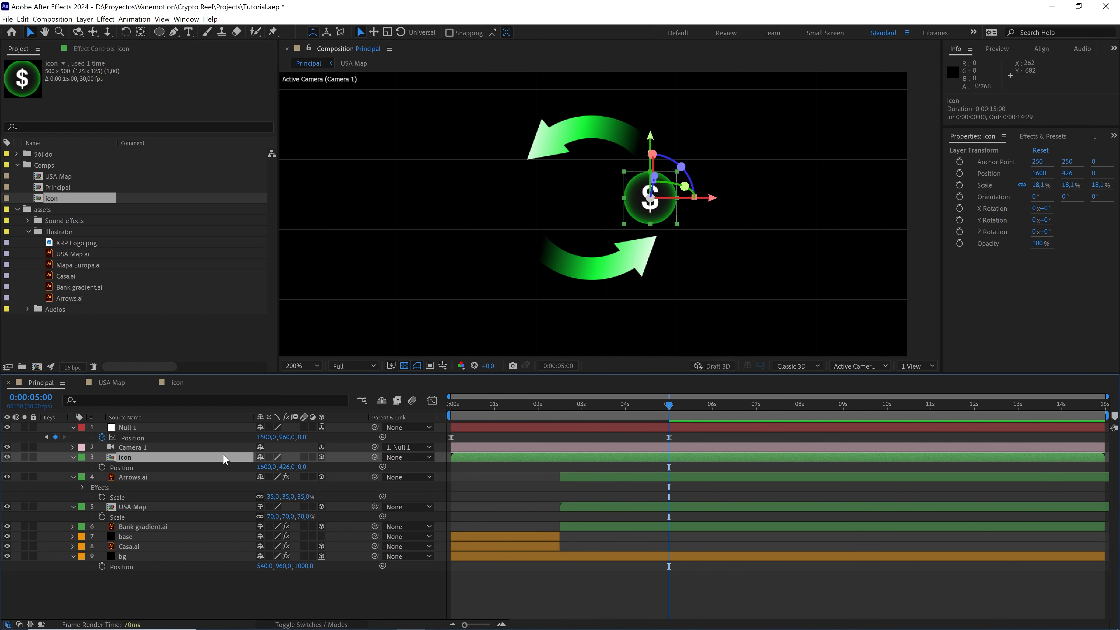
Step: Duplicate the icon layer and set the copy's X position to 1500-100, mirroring it on the left of the arrows
key(ctrl+d)
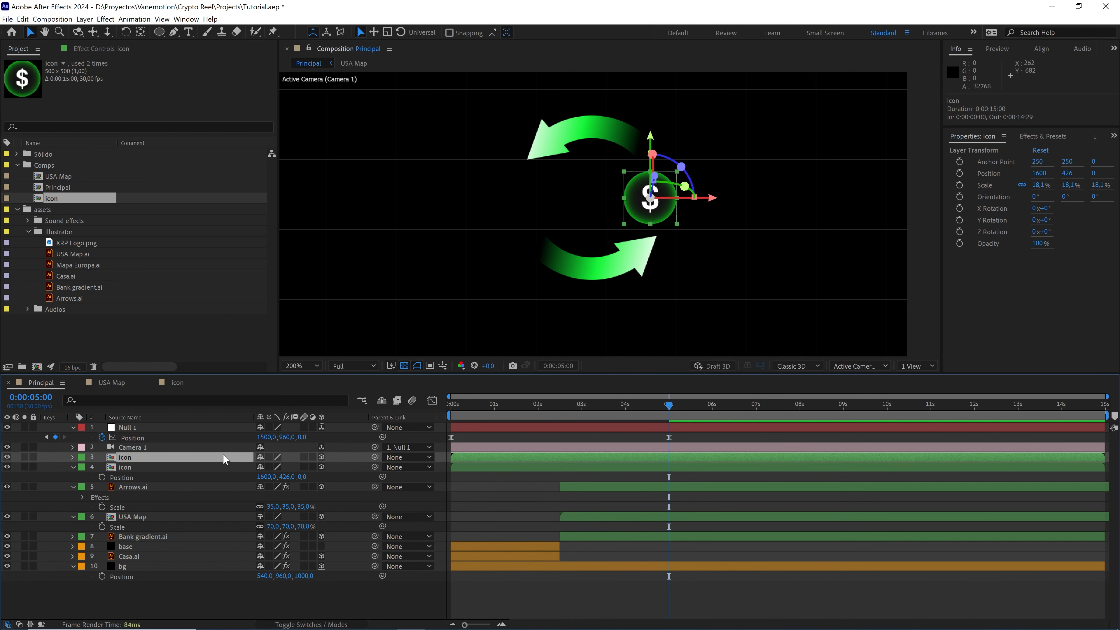
key(p)
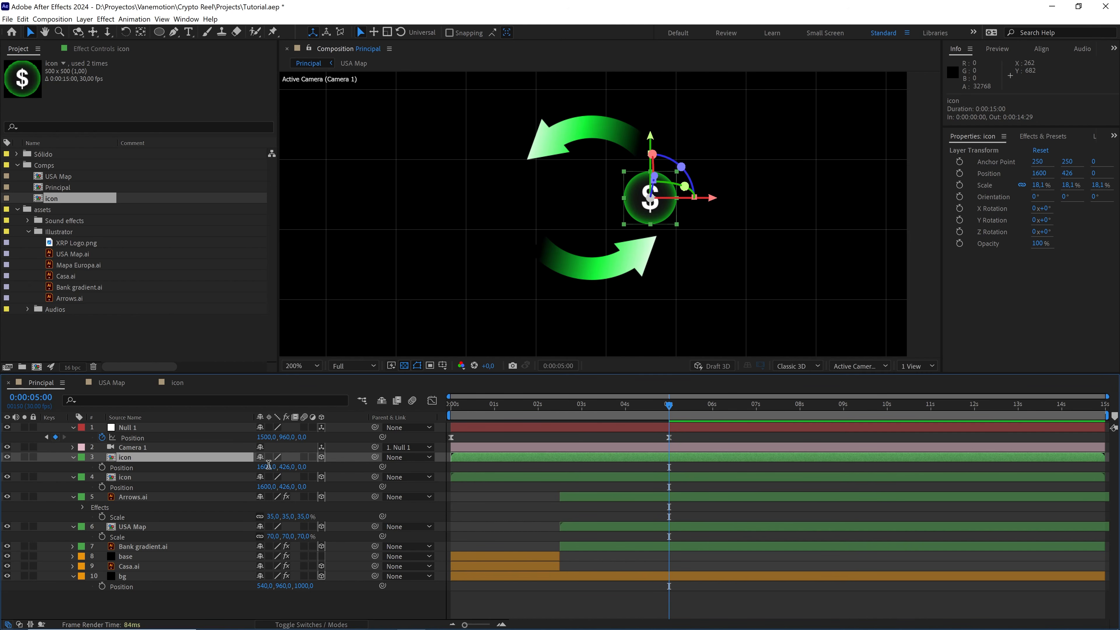
click(268, 466)
text(1500-100)
key(Return)
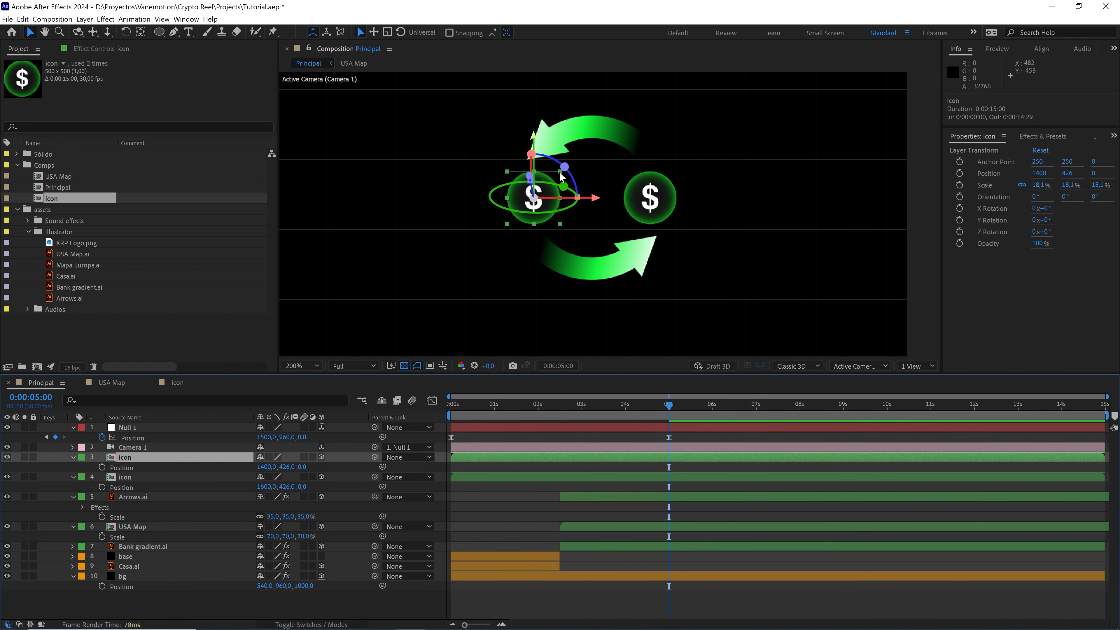
click(561, 438)
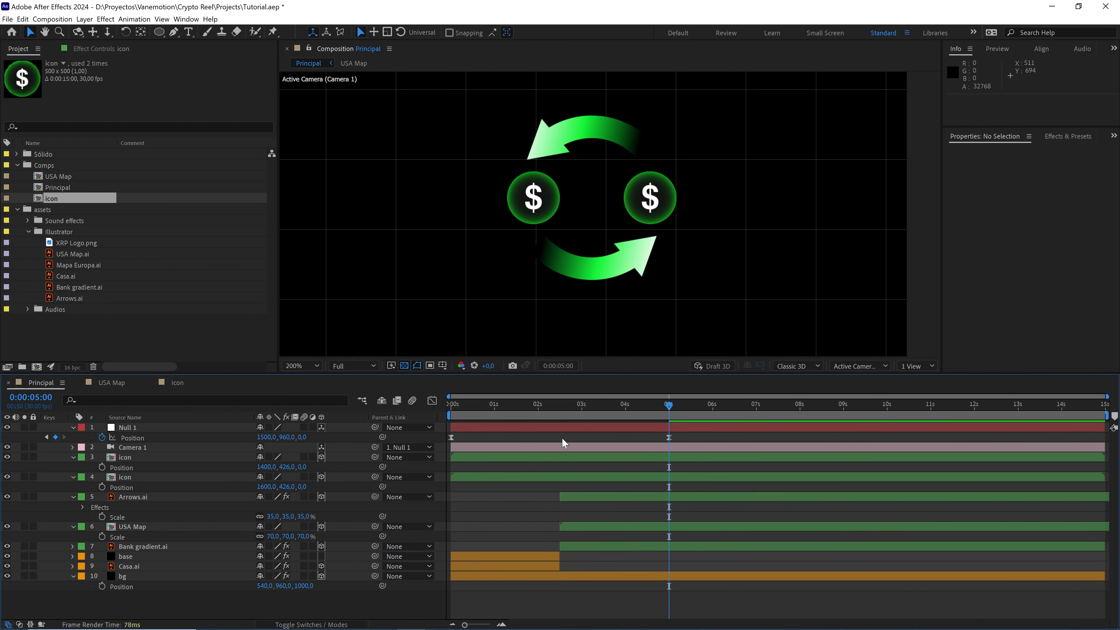
Step: Parent both icon layers to the Arrows.ai layer
click(143, 459)
shift+click(135, 476)
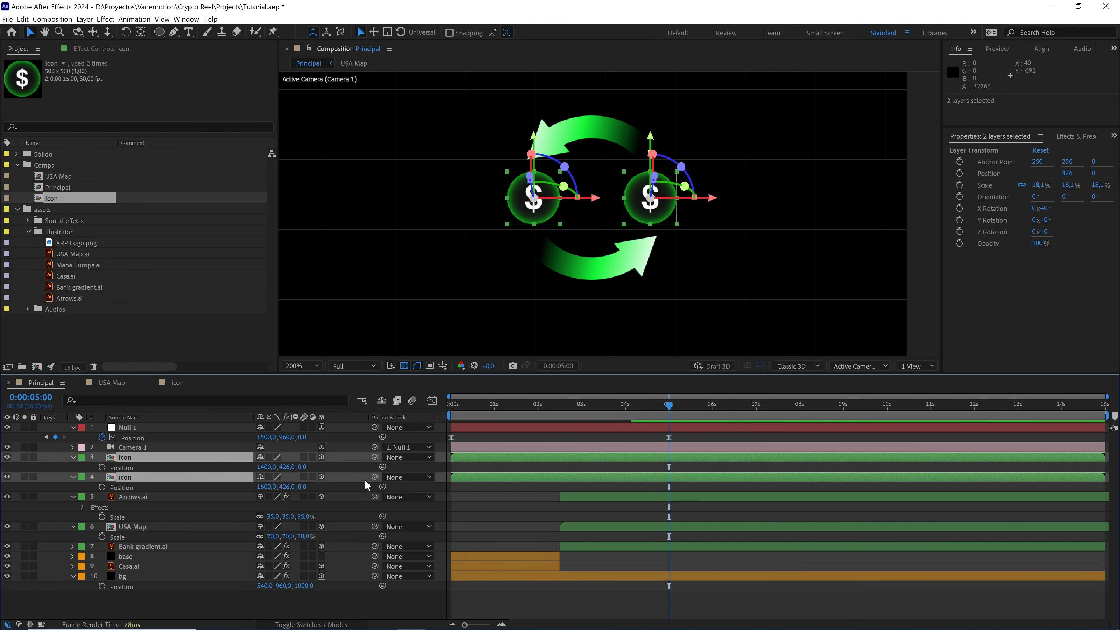
drag(374, 477, 136, 495)
Step: Try rotating the Arrows.ai layer about its Z axis to test the parented icons
click(143, 493)
key(r)
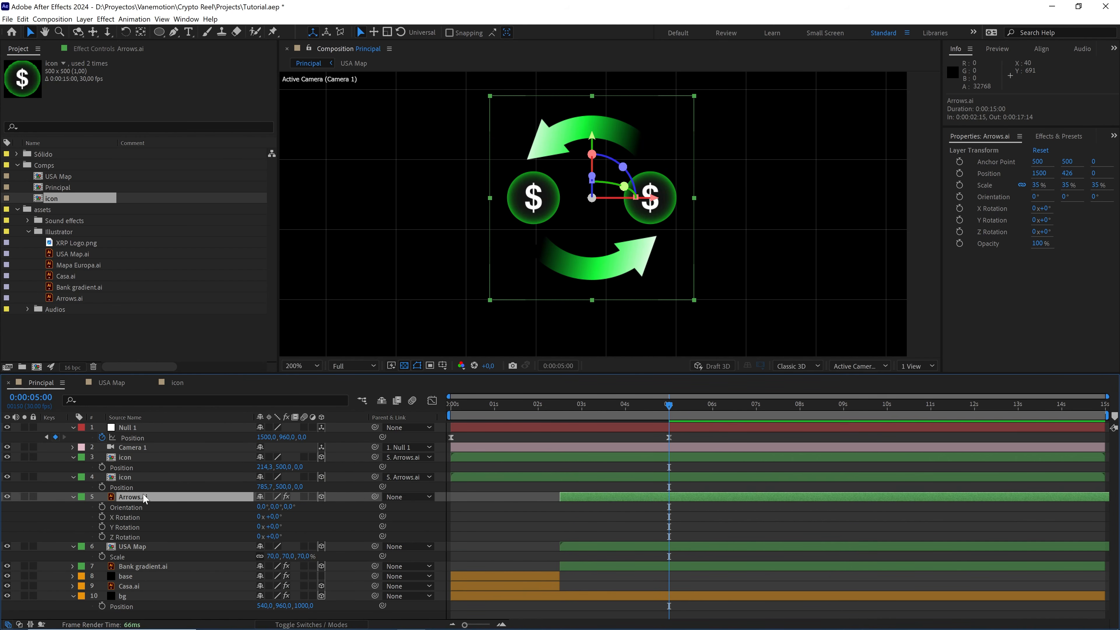
mouse_move(269, 536)
mouse_down()
mouse_move(316, 537)
mouse_move(237, 535)
mouse_move(256, 535)
mouse_up()
key(ctrl+z)
Step: Duplicate the icon composition in the project and replace the left icon layer with the copy
click(126, 477)
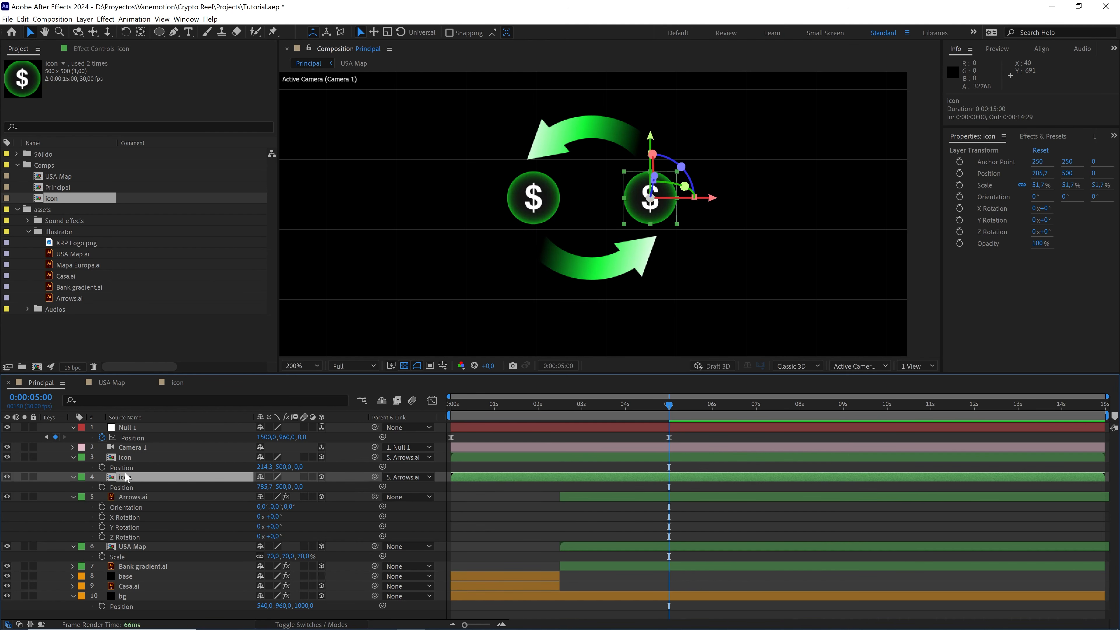
click(143, 458)
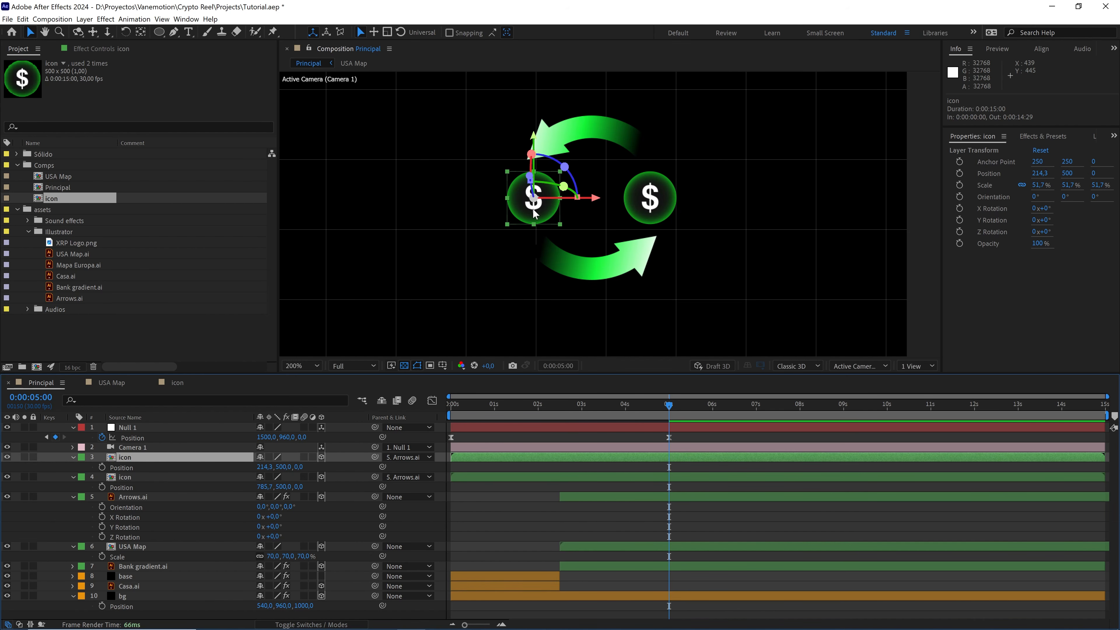
click(82, 199)
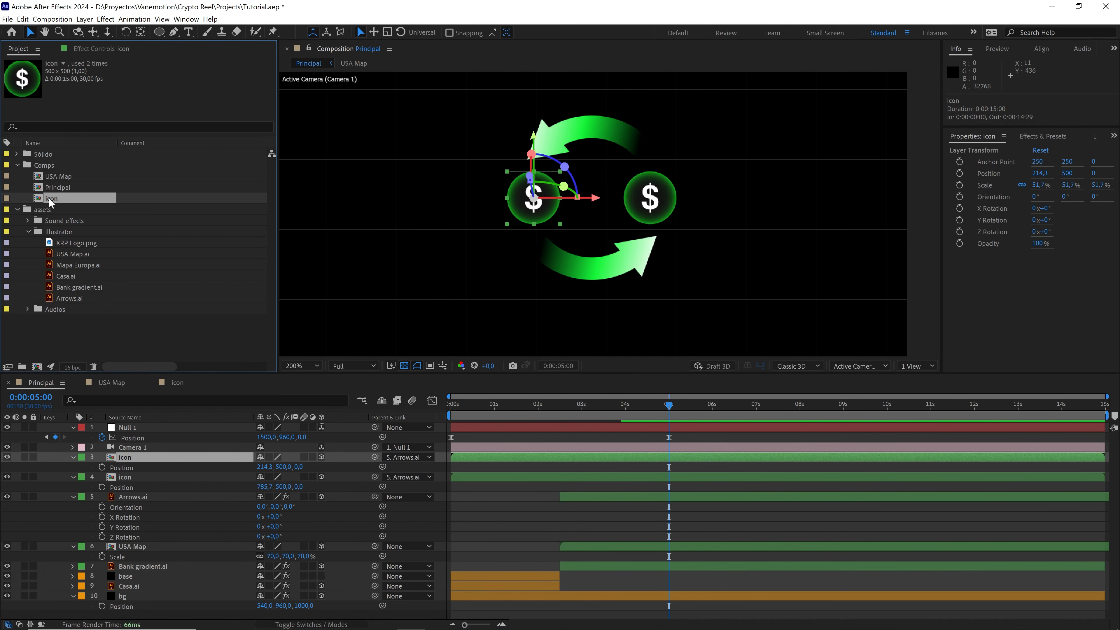
key(ctrl+d)
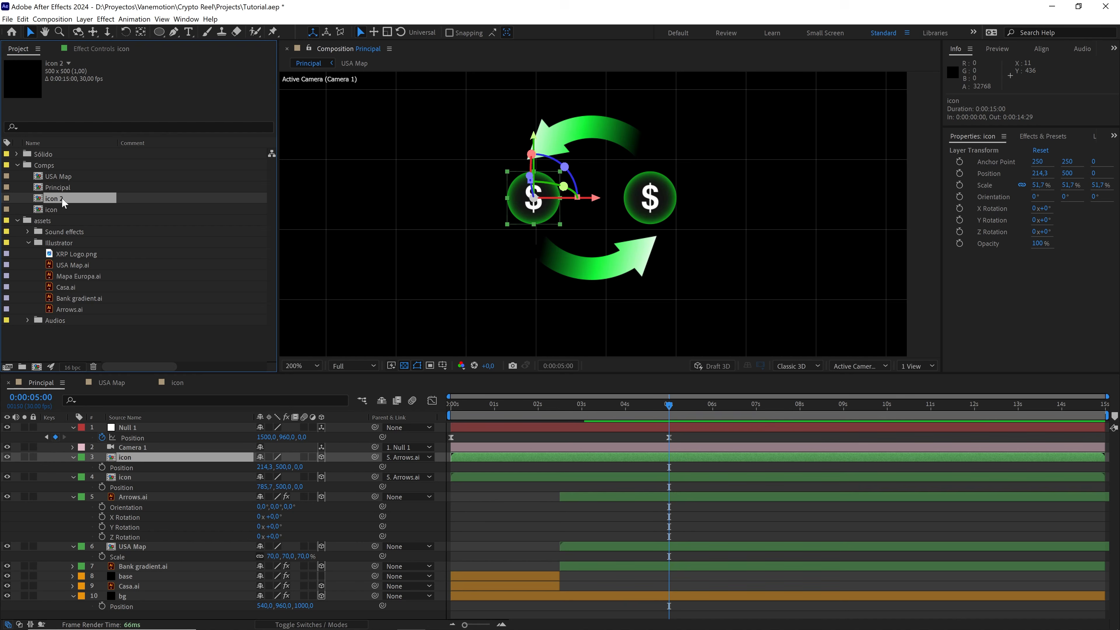
drag(61, 196, 122, 455)
Step: Open the icon 2 composition and delete its dollar-sign text layer
double_click(123, 456)
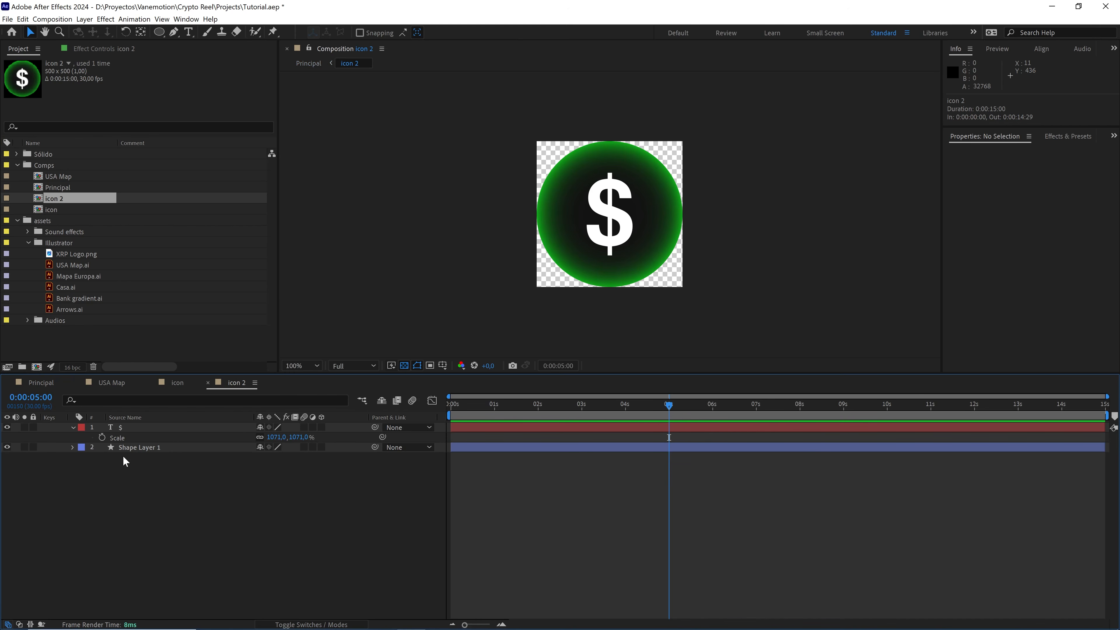
click(141, 431)
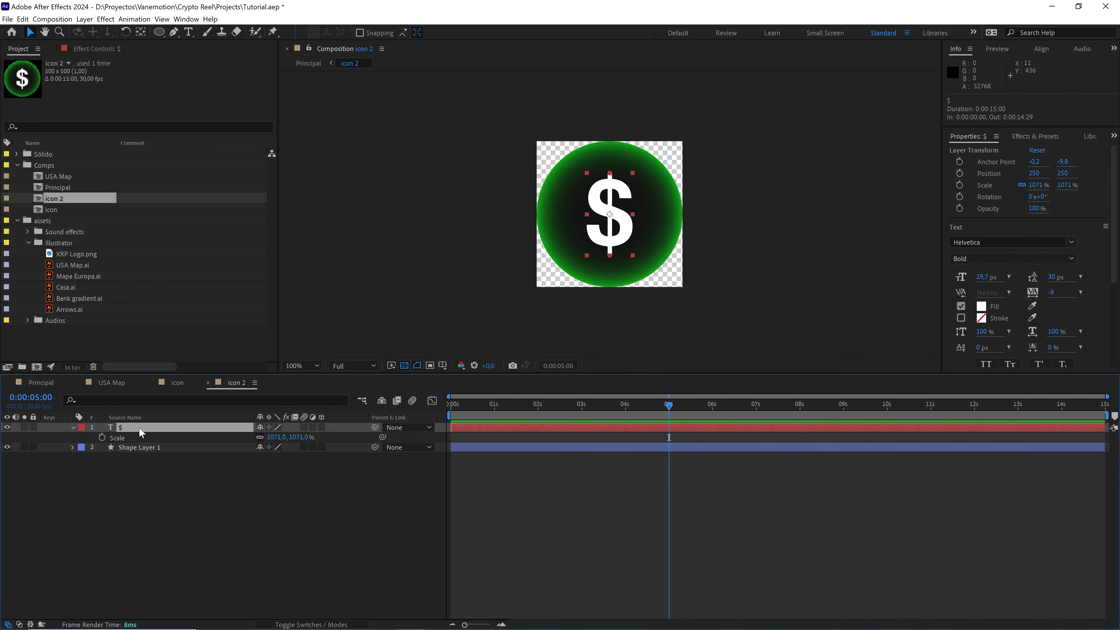
key(Delete)
Step: Hide Gradient Fill 1 and show the solid Fill 1 on Ellipse 1 of Shape Layer 1
click(138, 428)
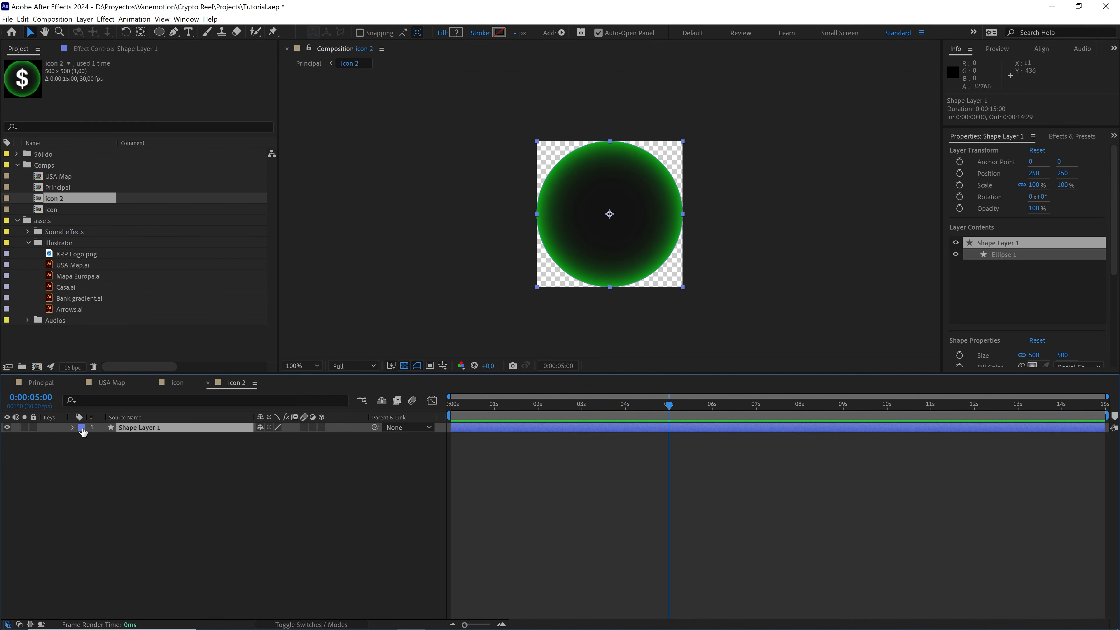
click(72, 427)
click(102, 467)
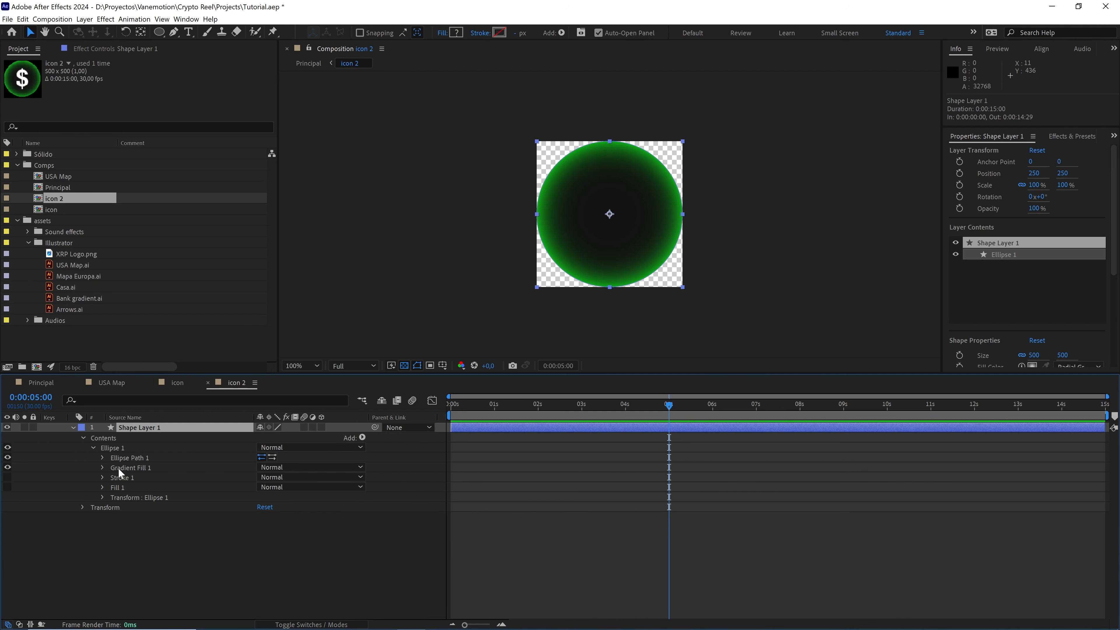
click(118, 467)
click(8, 467)
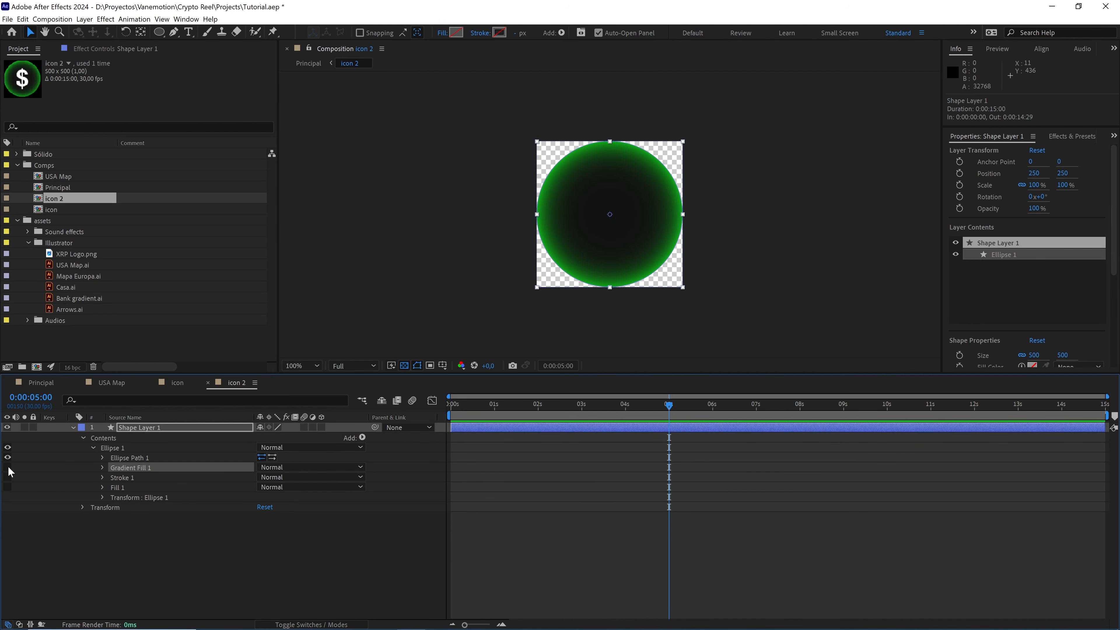
click(120, 487)
click(7, 487)
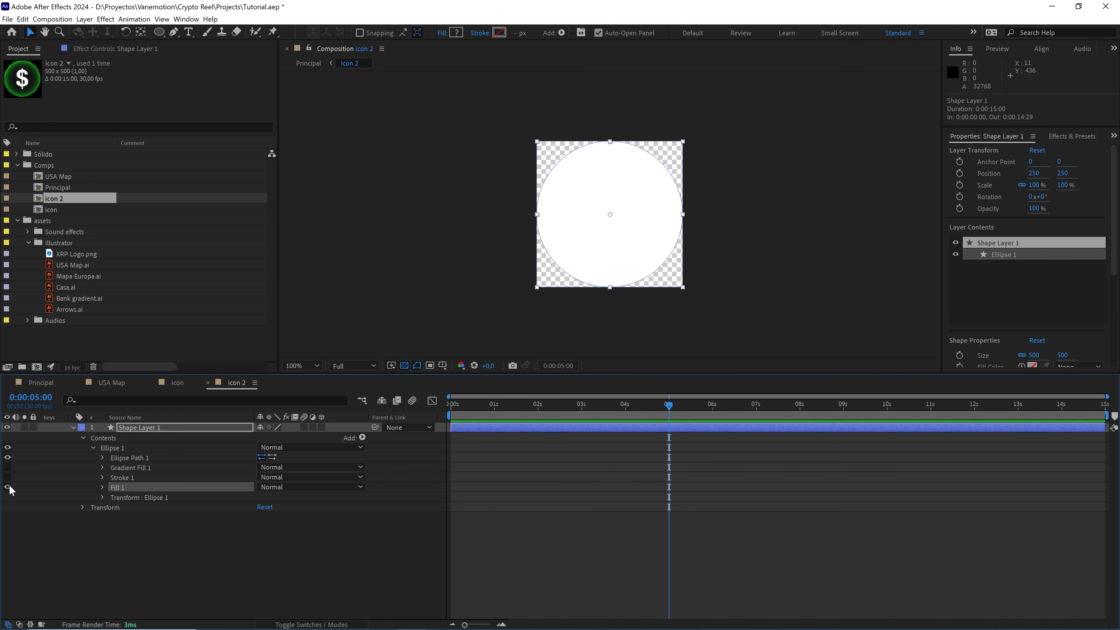
Step: Set the Fill 1 colour of the icon 2 circle to near-black #151515
click(101, 487)
click(263, 516)
drag(132, 229, 62, 298)
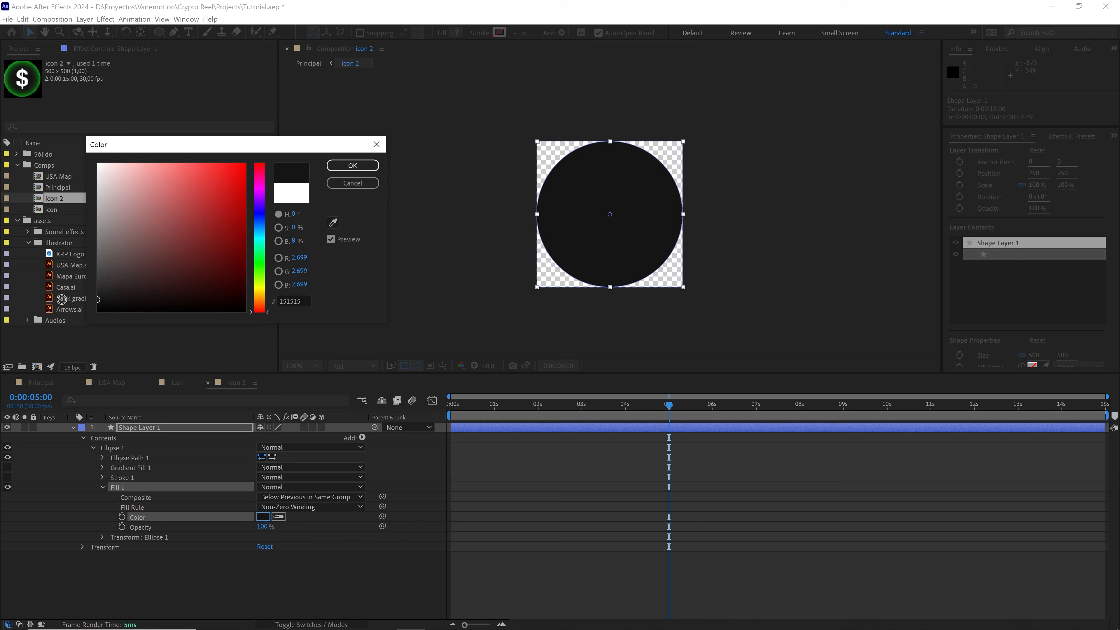
click(352, 167)
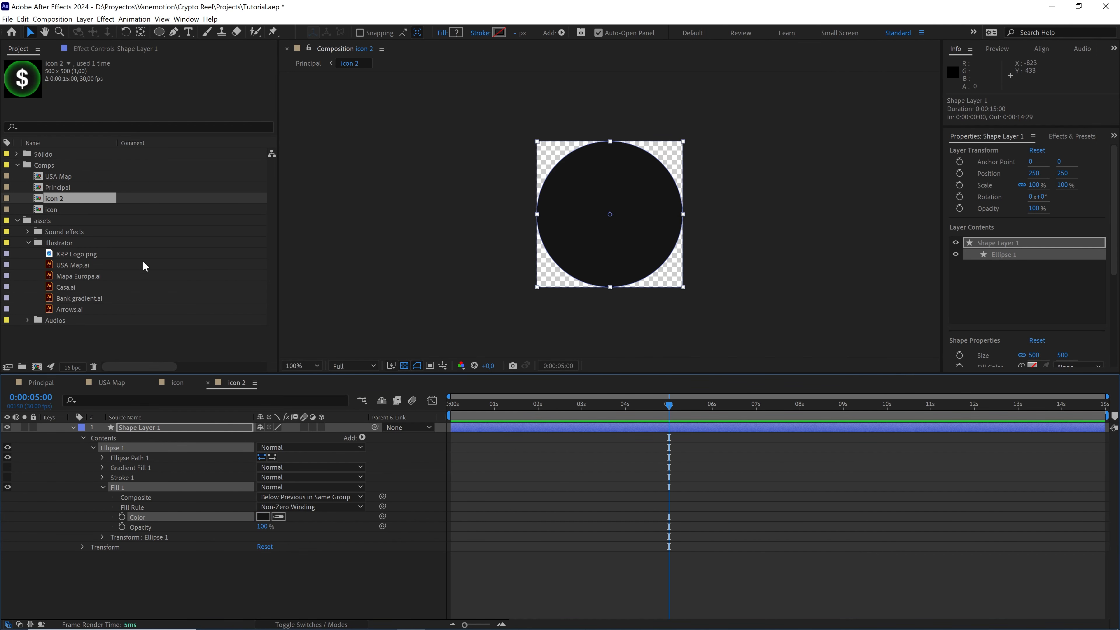
Step: Add XRP Logo.png above the circle in the icon 2 composition and scale it to about 16% so it fits inside
drag(102, 255, 154, 427)
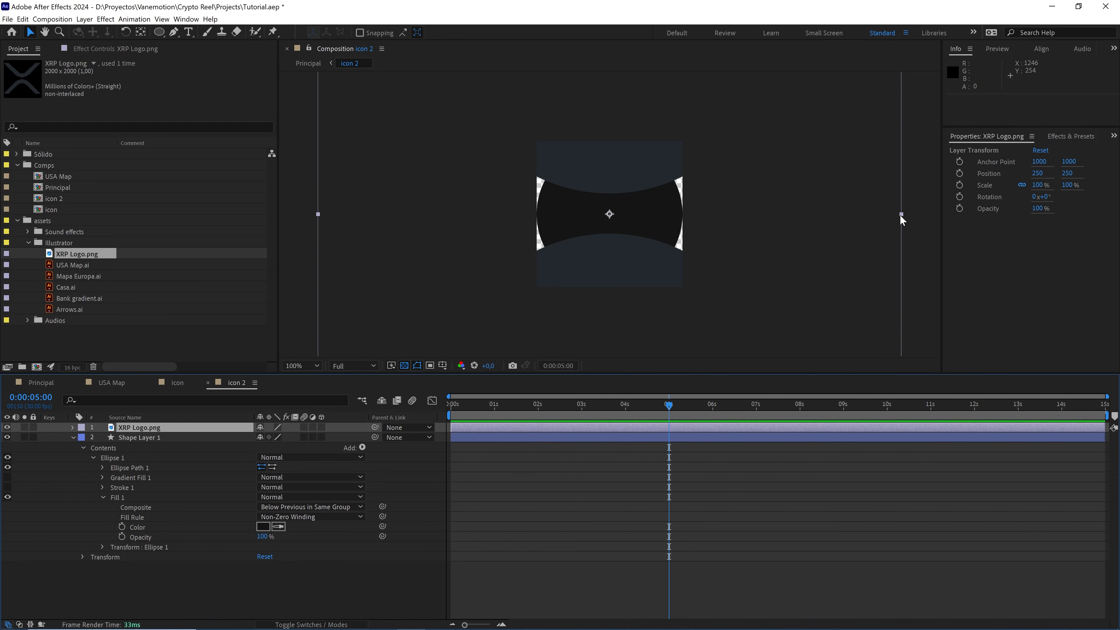
drag(899, 214, 654, 211)
Step: Apply the Fill effect to XRP Logo.png and set its colour to white #FFFFFF
click(1069, 137)
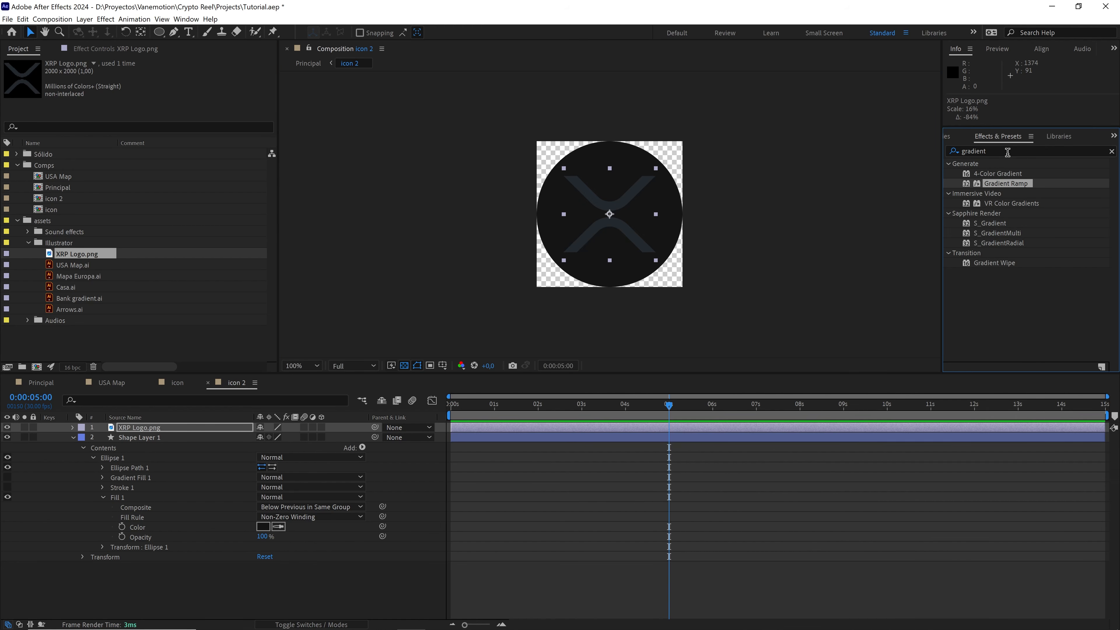
text(fill)
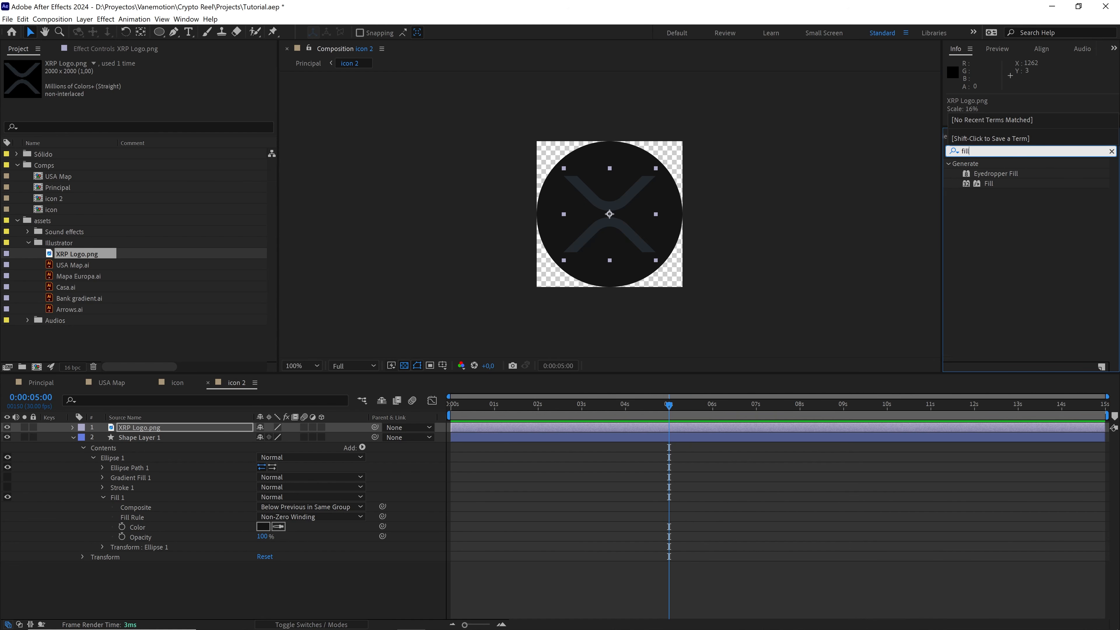
drag(969, 185, 626, 214)
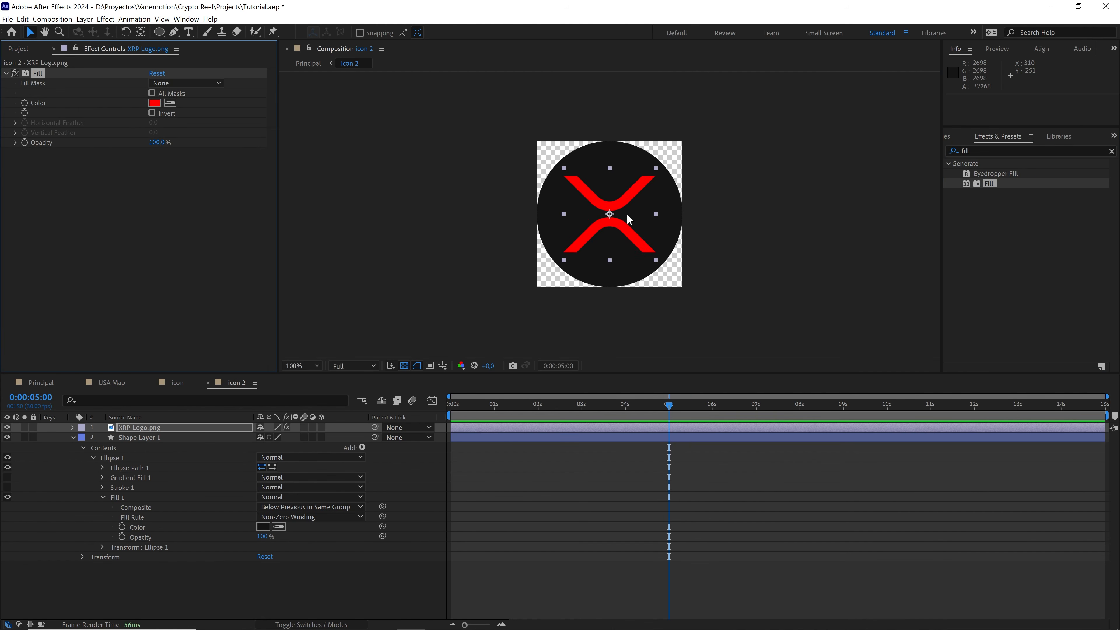
click(155, 102)
click(98, 164)
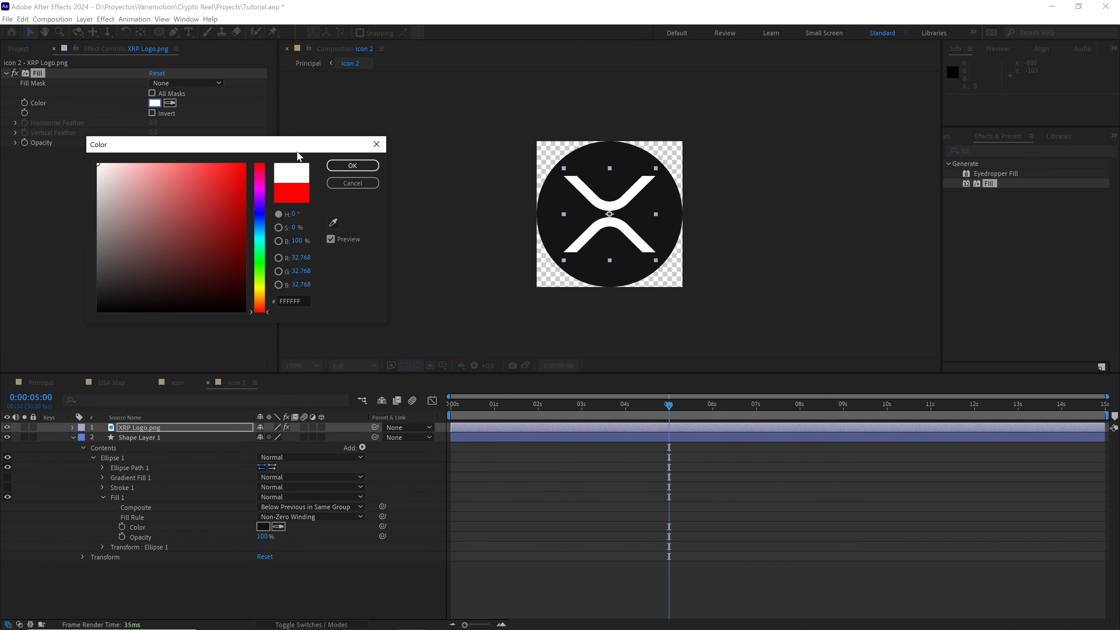
click(351, 165)
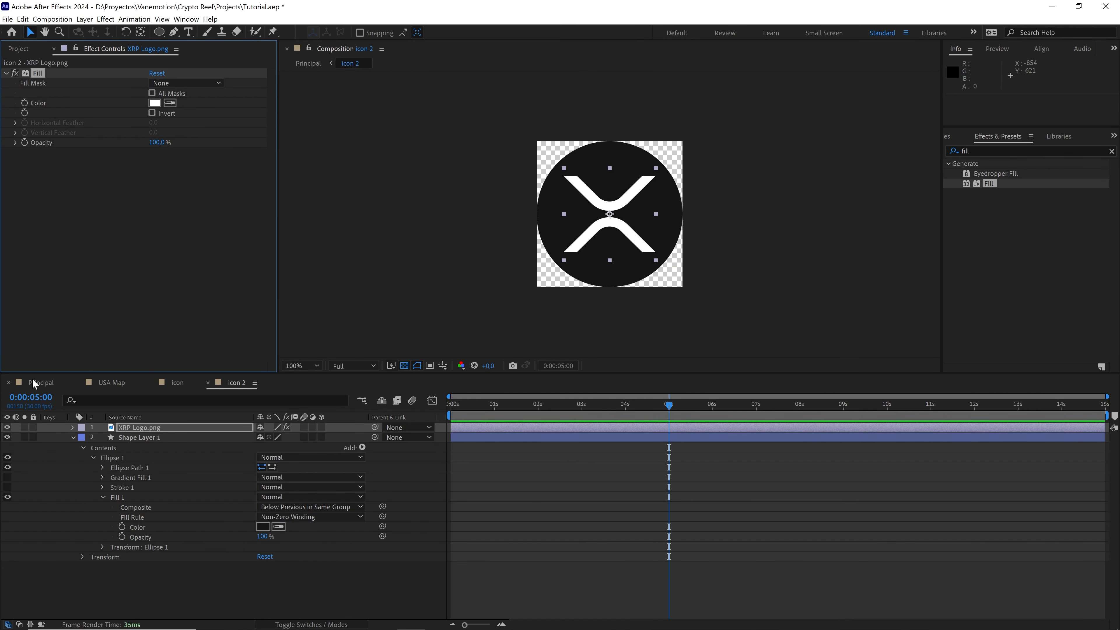
Step: Return to the Principal composition and review the arrows, icons and bank between about 3 and 5 seconds
click(48, 386)
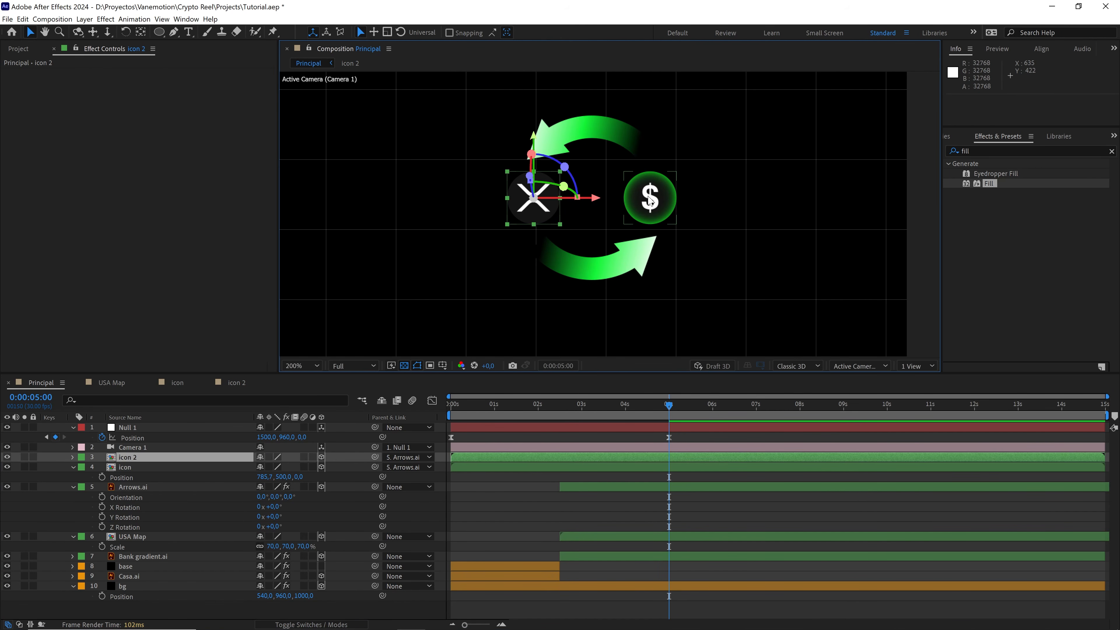
click(661, 206)
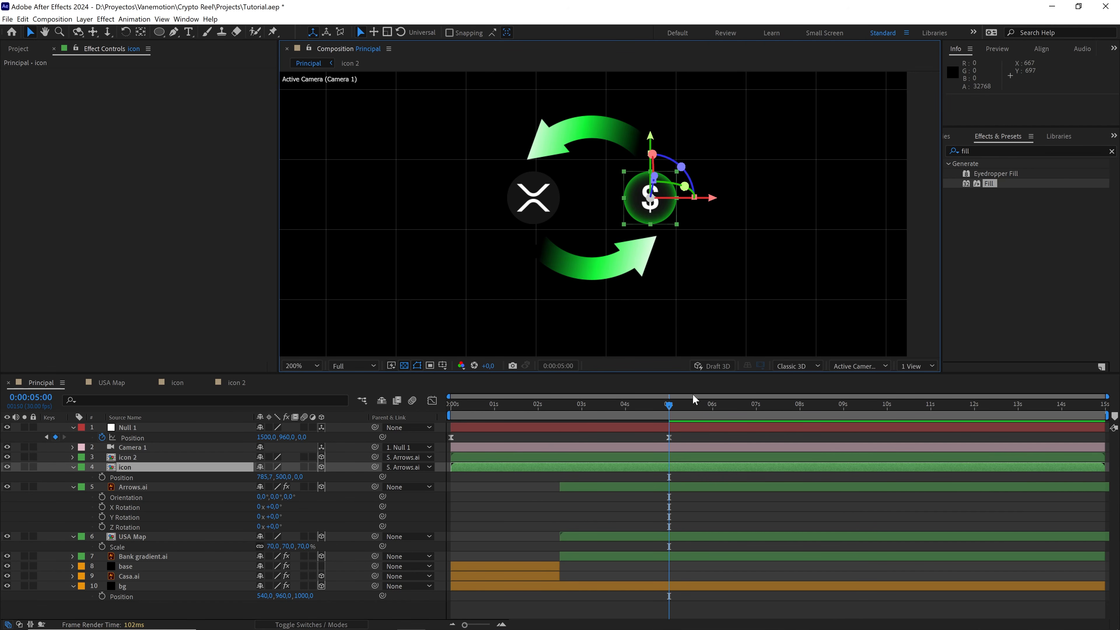
drag(665, 406, 600, 407)
scroll(620, 325, down, 2)
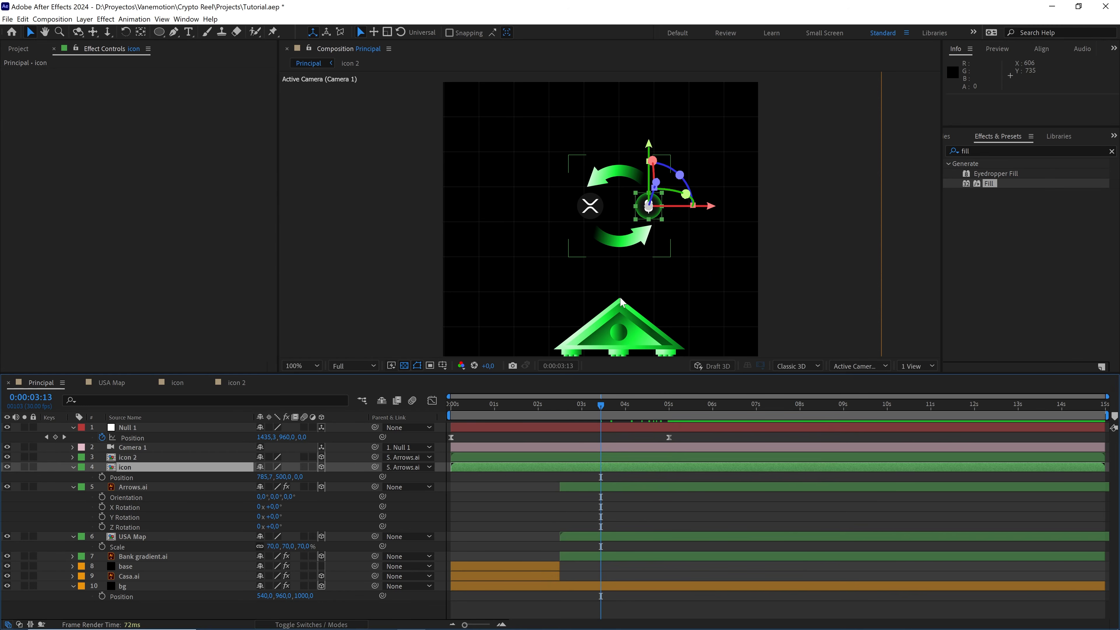
drag(614, 291, 612, 232)
key(v)
drag(600, 405, 663, 446)
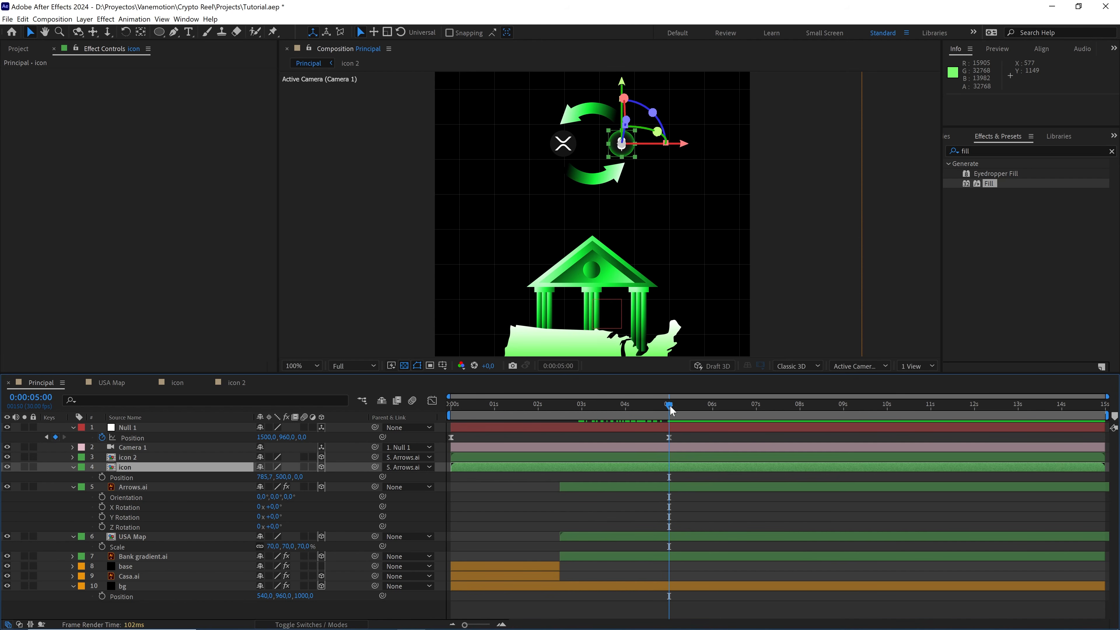
Step: Keyframe the Z Rotation of Arrows.ai from 0° at 0:00:04:00 to -180° at 0:00:06:00
drag(671, 411, 625, 415)
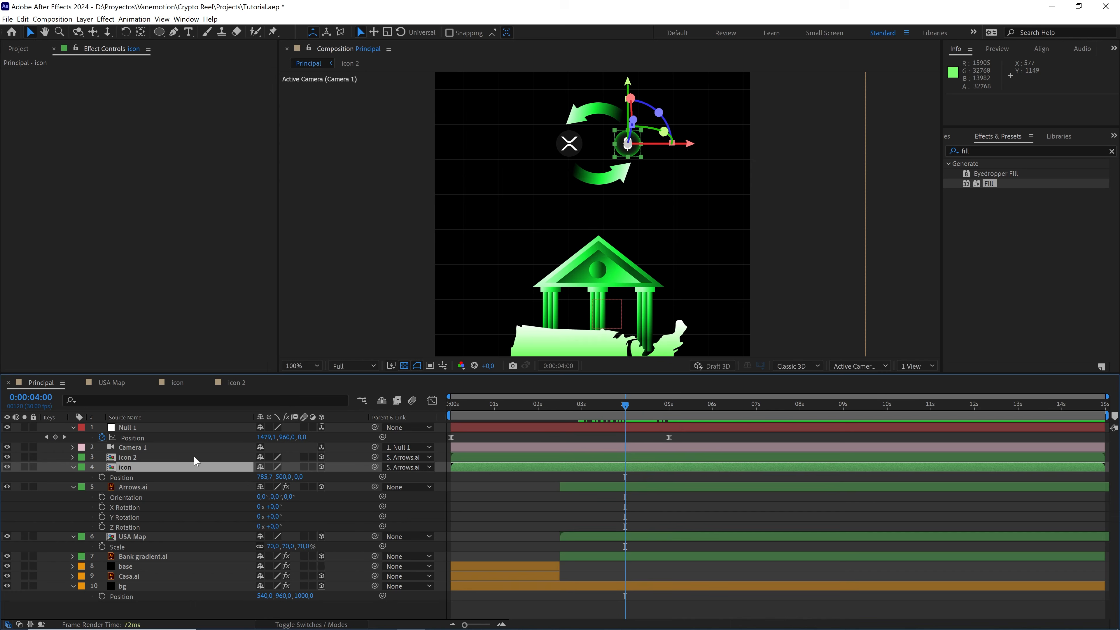
click(132, 527)
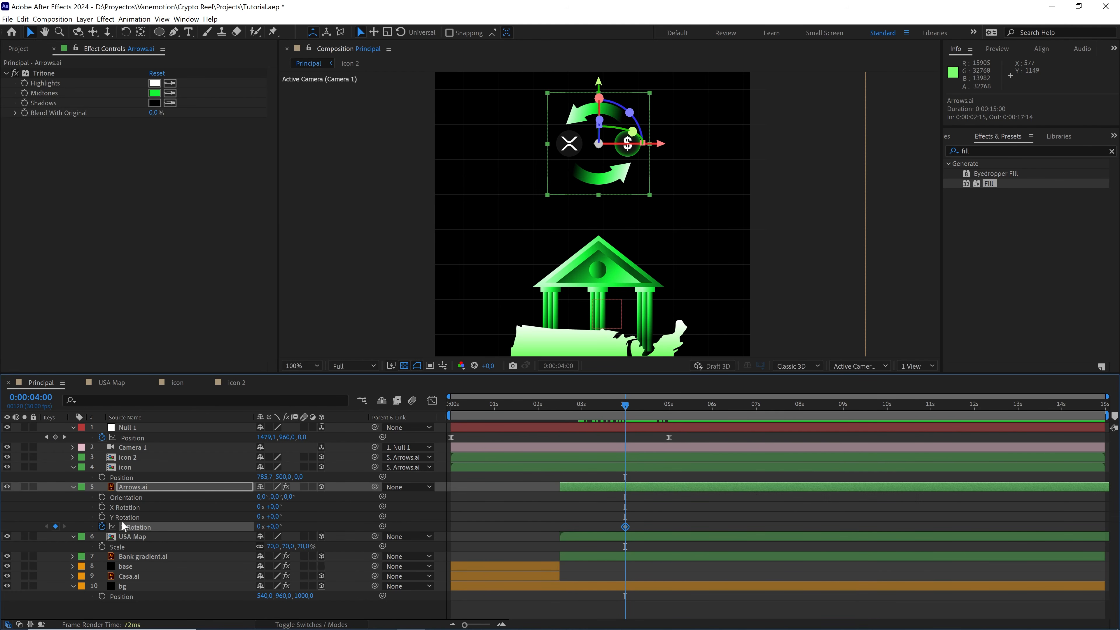
drag(633, 412, 712, 415)
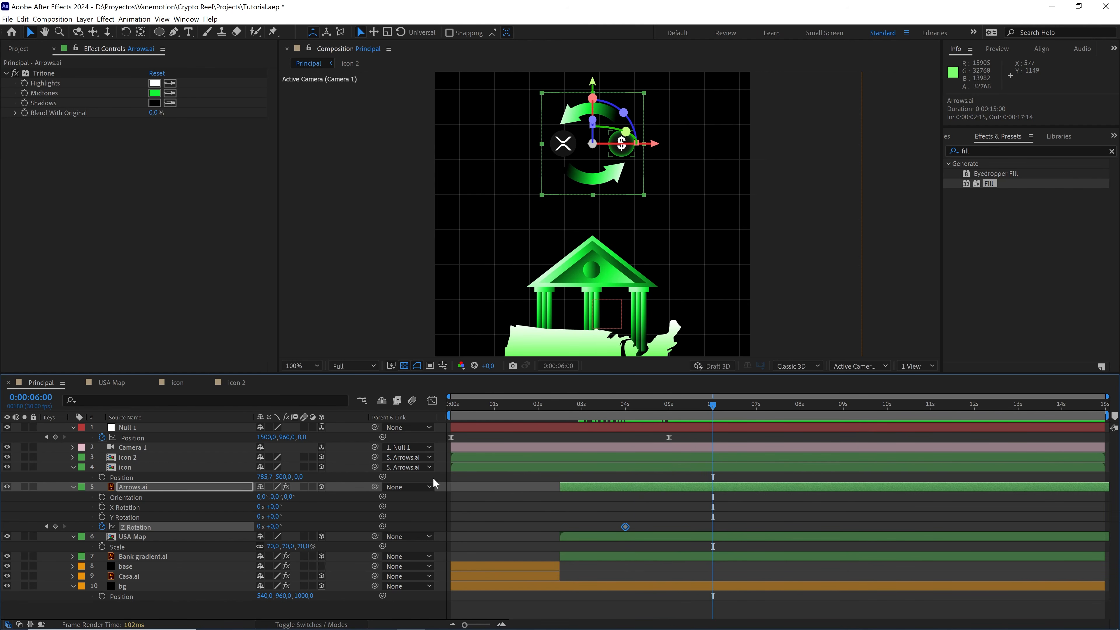
drag(278, 531, 226, 529)
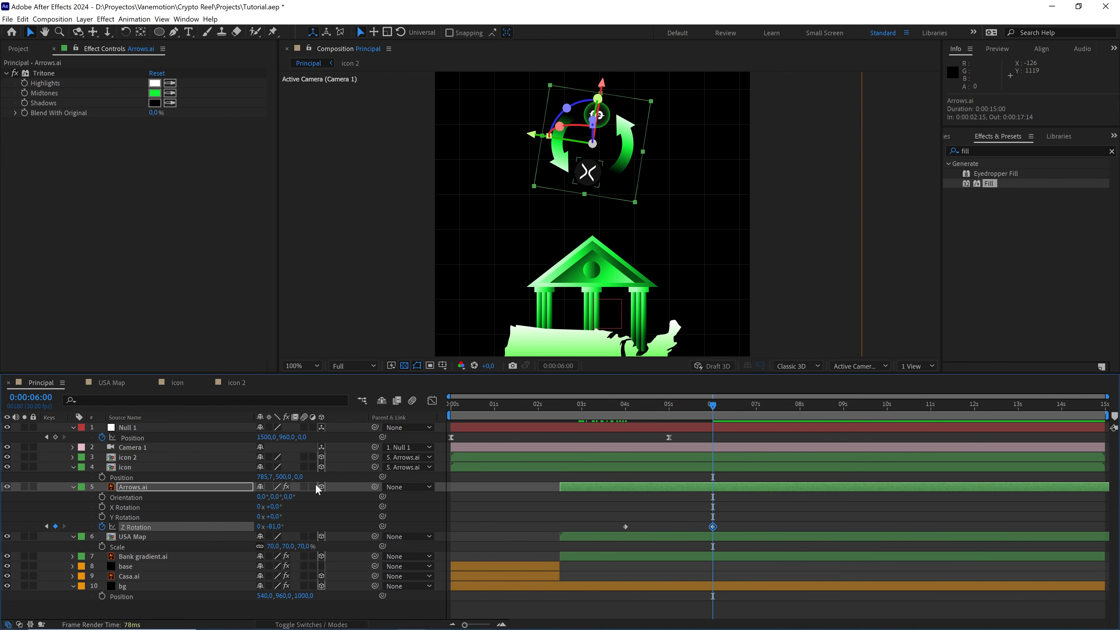
click(274, 528)
text(-180)
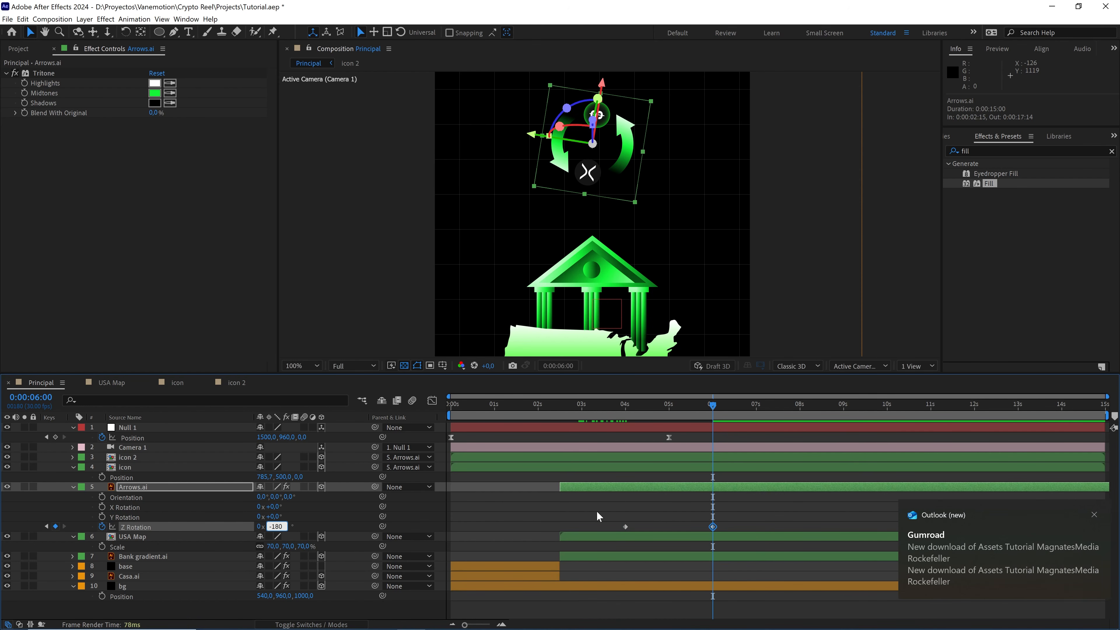
Step: Apply Easy Ease to both Z Rotation keyframes of Arrows.ai and set their incoming and outgoing velocity influence to 65%
drag(729, 513, 593, 528)
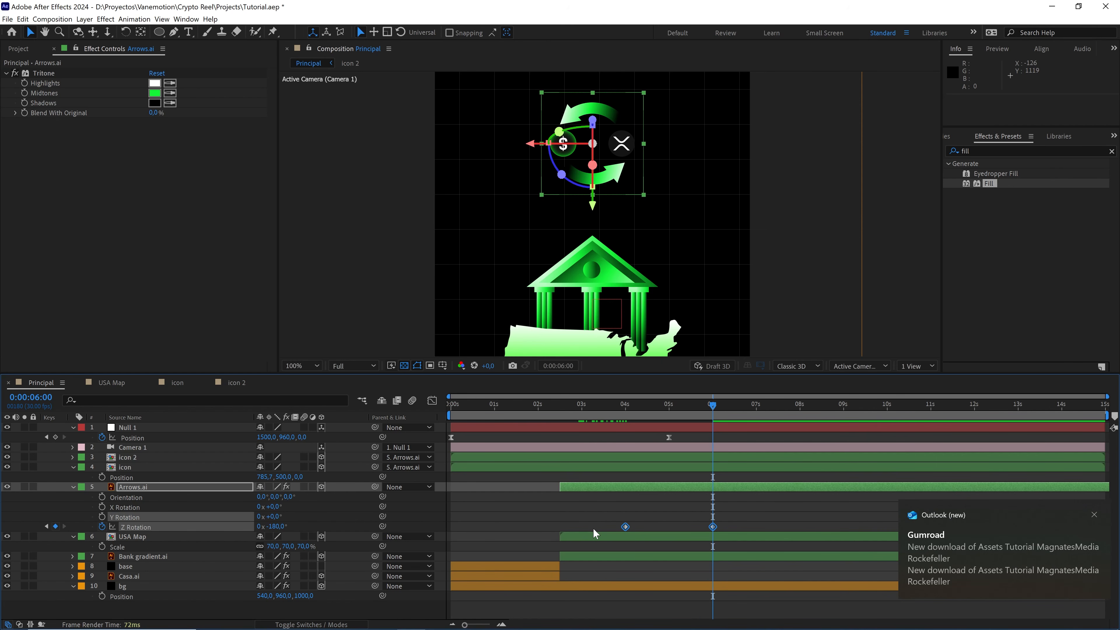
key(F9)
right_click(625, 526)
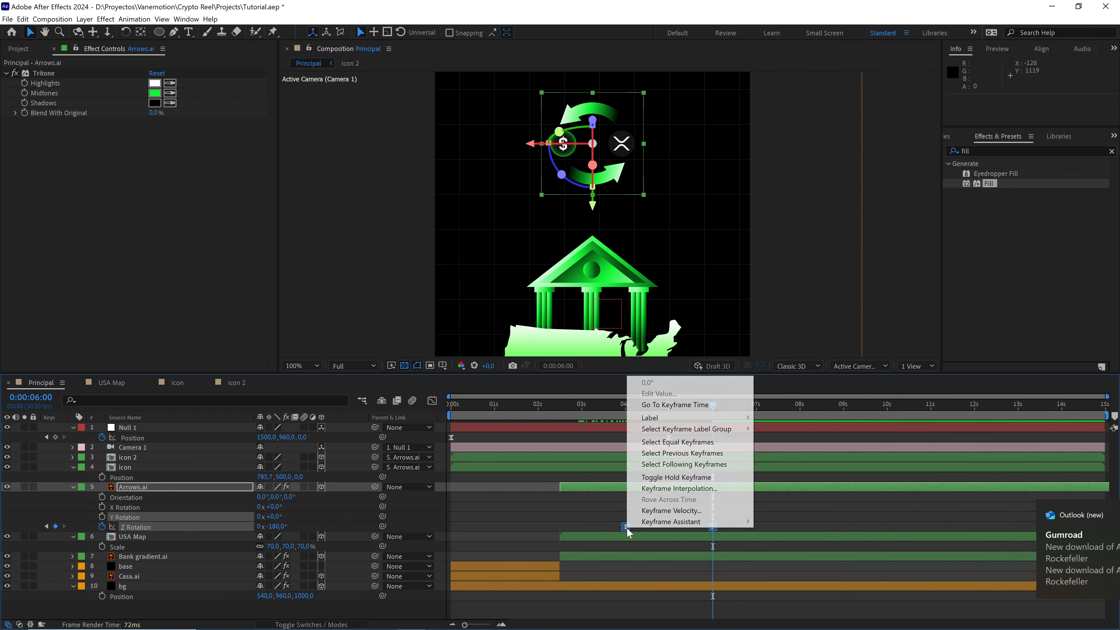
click(671, 511)
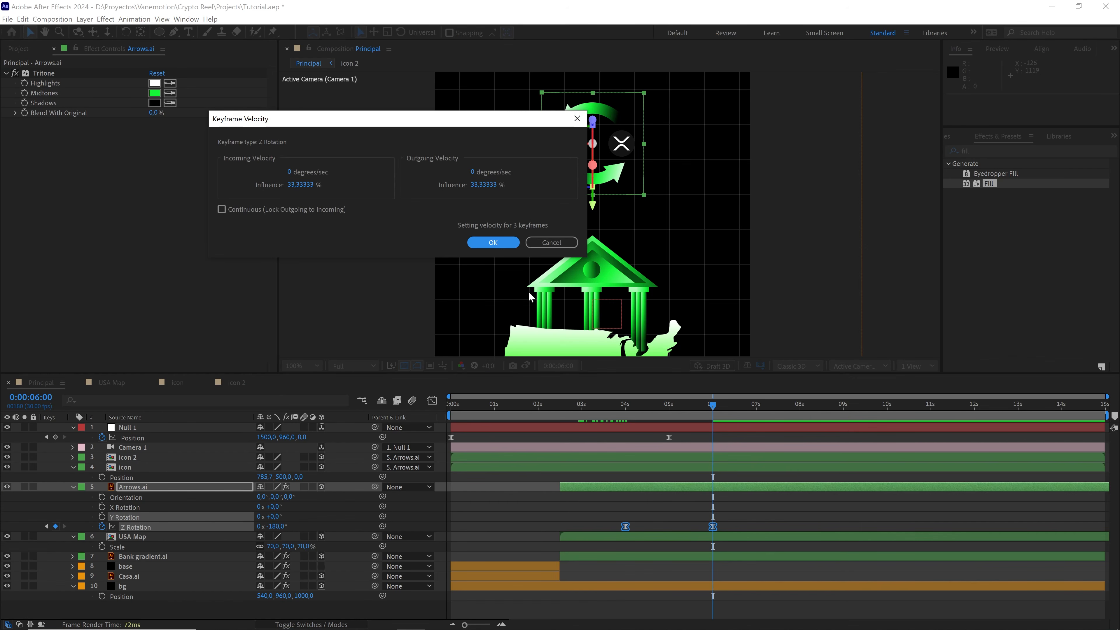
double_click(488, 185)
text(65)
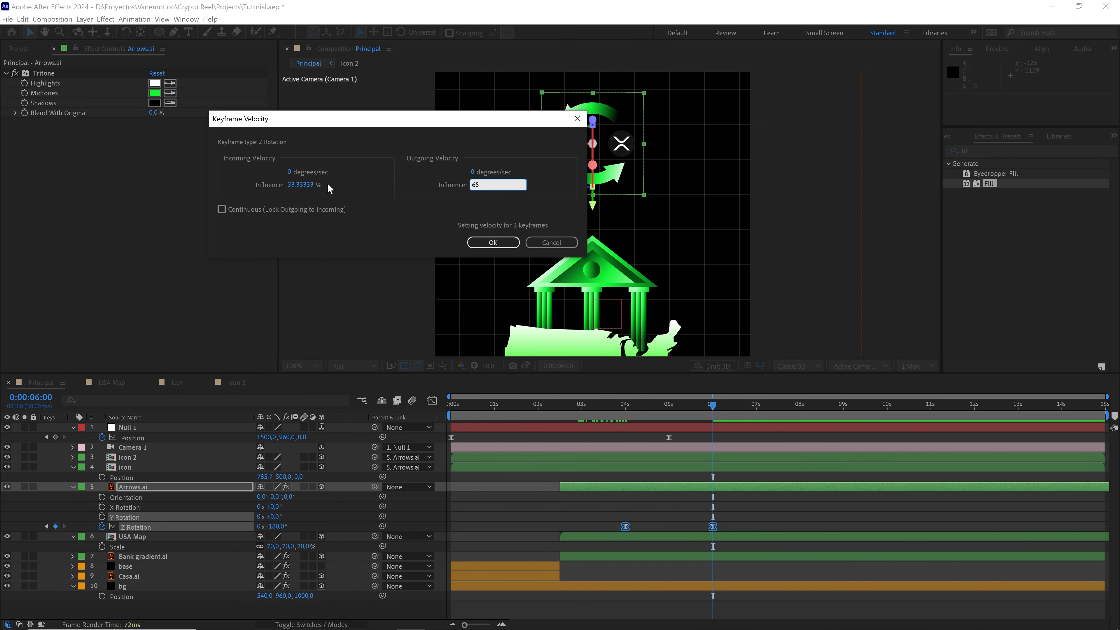
click(307, 184)
text(65)
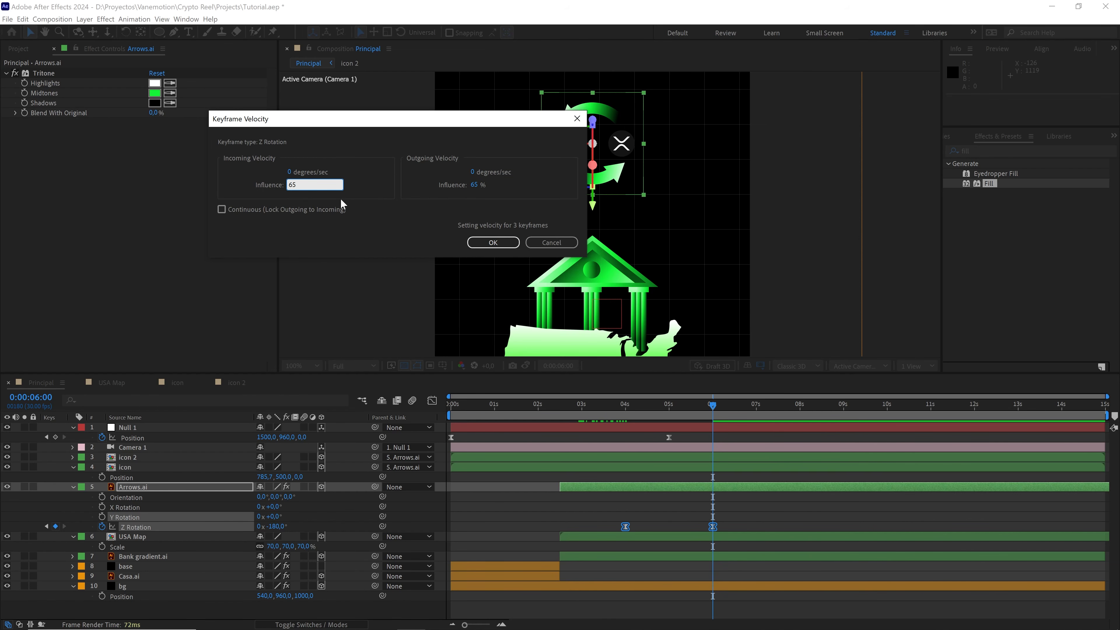
click(493, 242)
Step: Preview the arrows' rotation from 4 seconds on and examine how the dollar and XRP icons tilt during the turn
drag(713, 405, 624, 409)
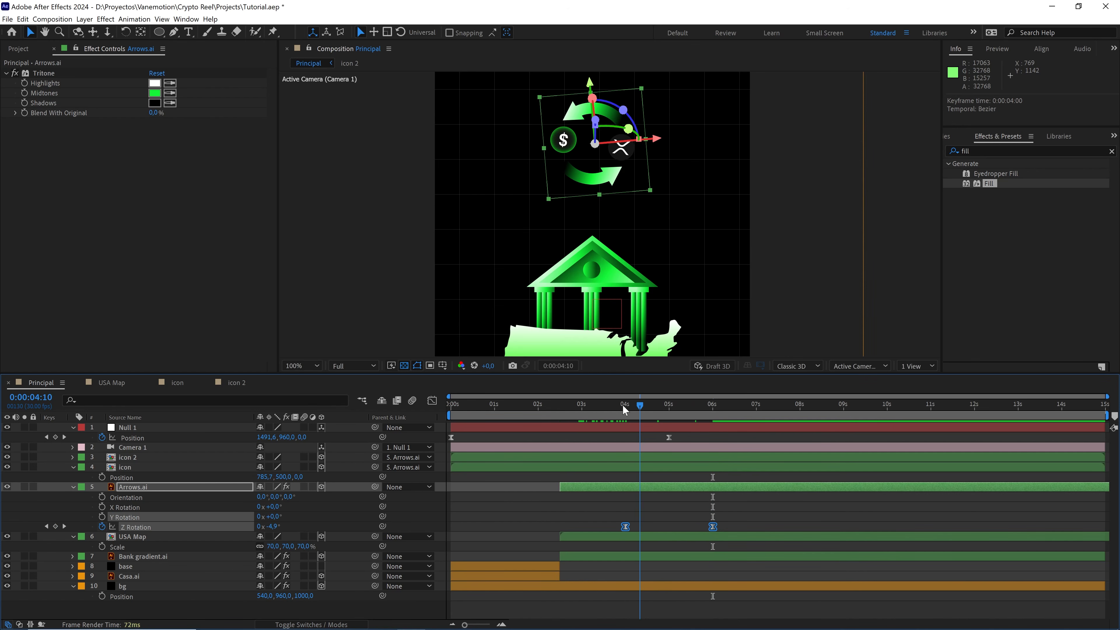
key(space)
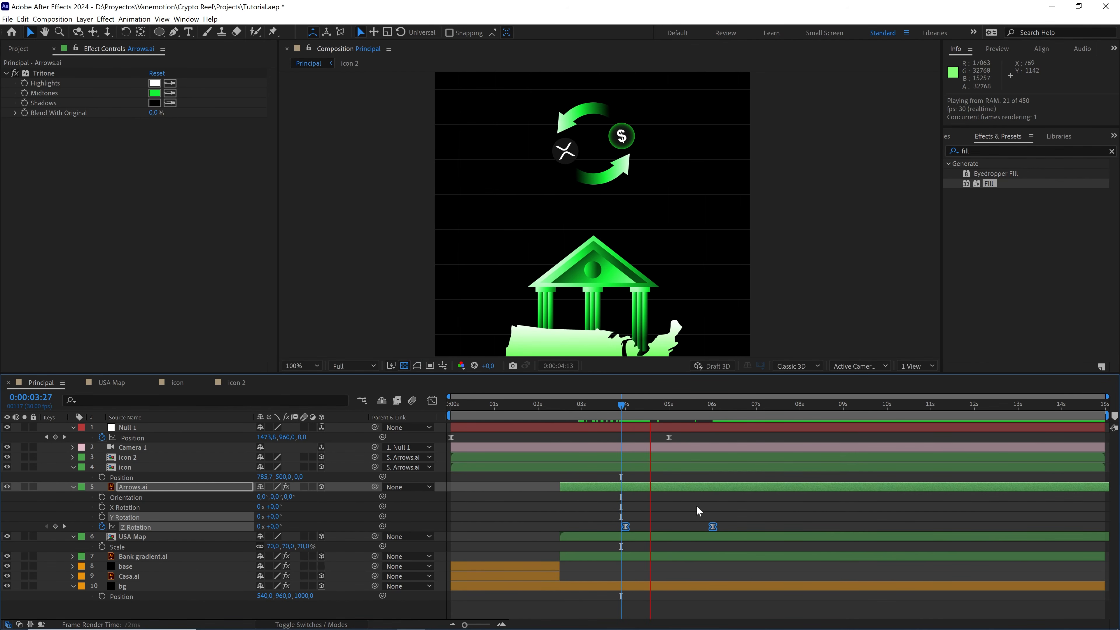
click(623, 407)
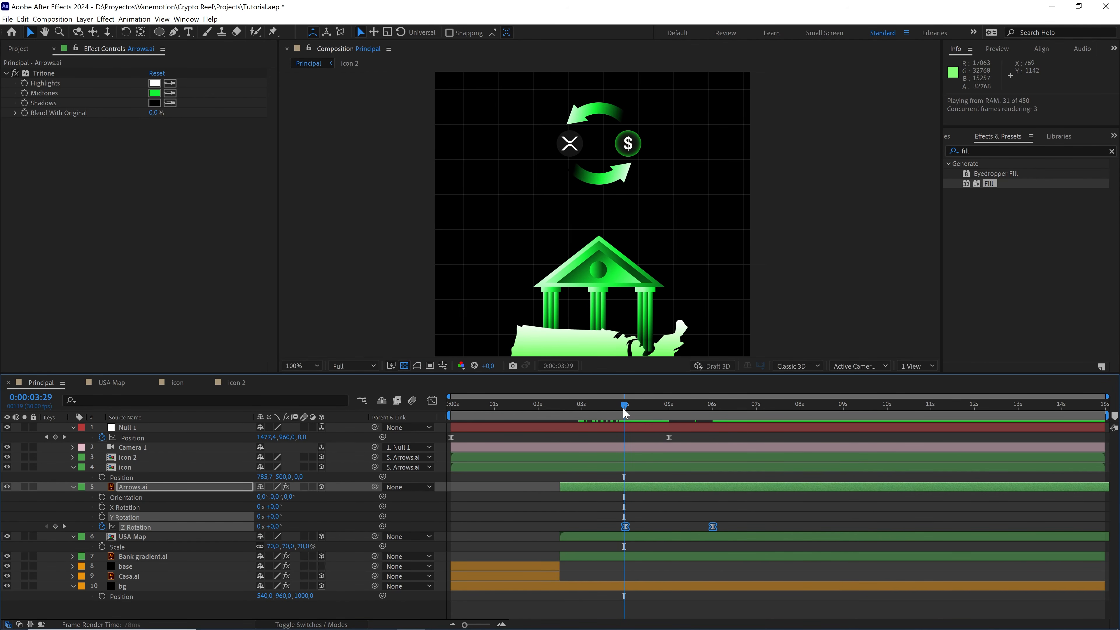
key(space)
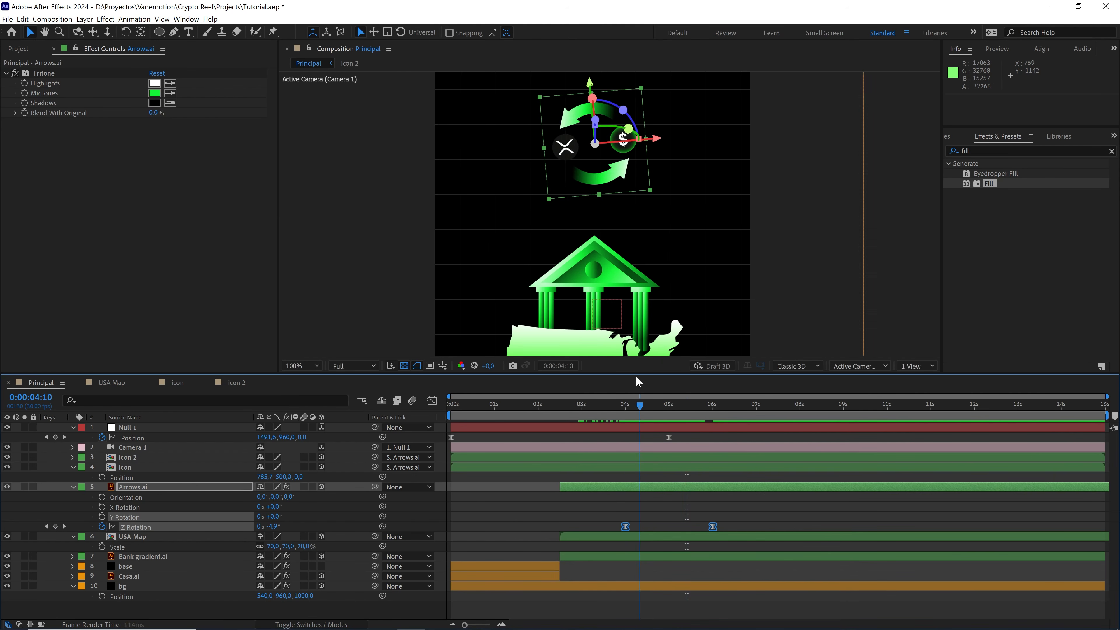
scroll(617, 265, up, 4)
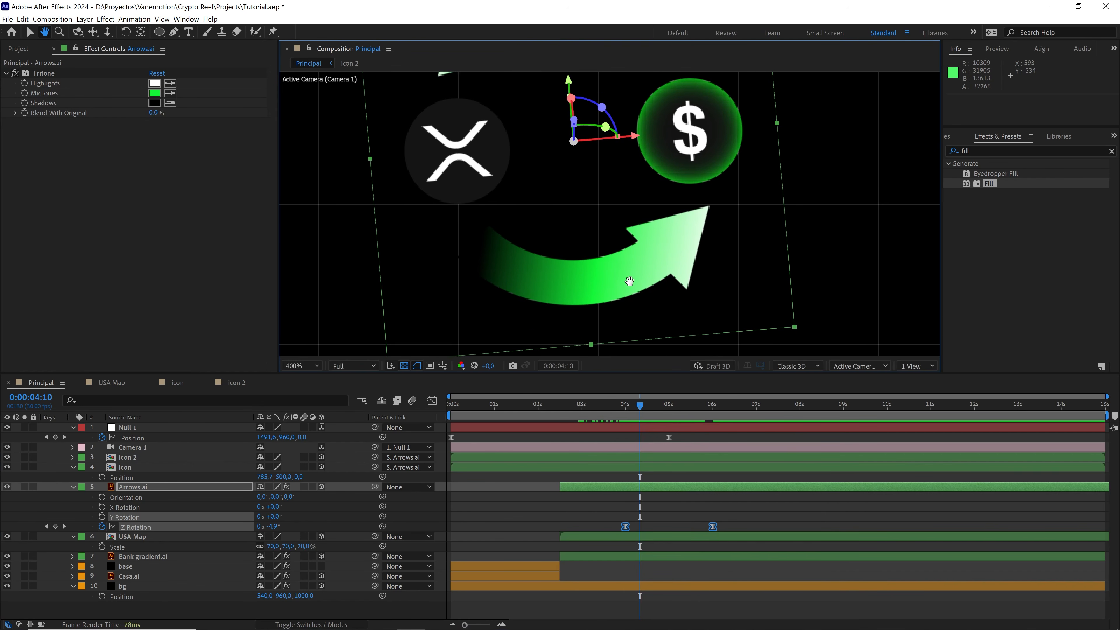
drag(629, 281, 636, 305)
click(642, 405)
drag(651, 407, 655, 407)
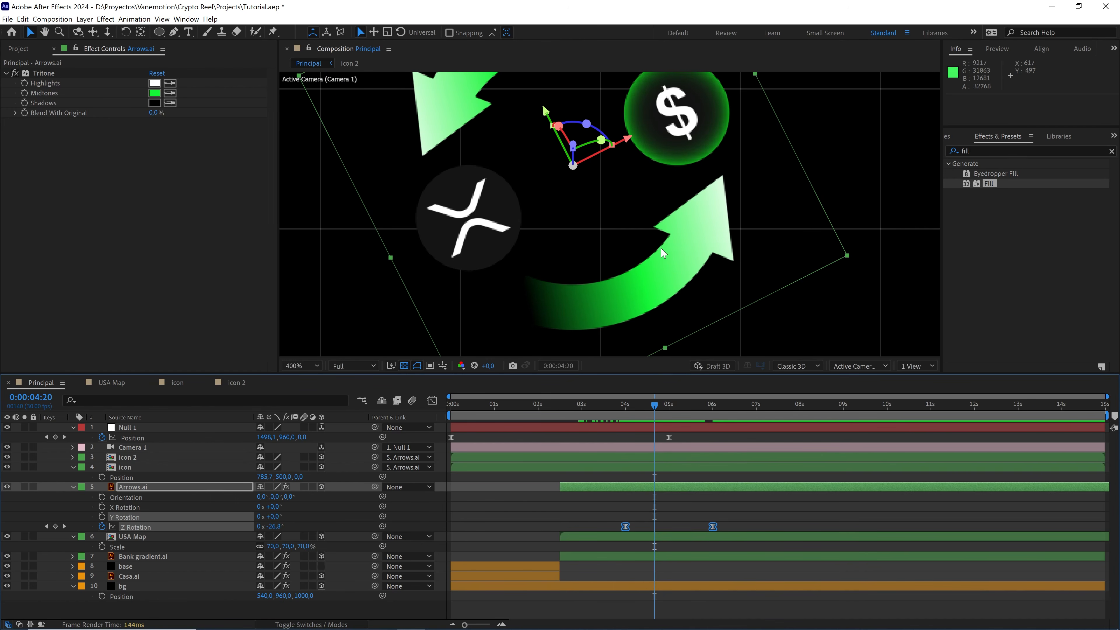
key(comma)
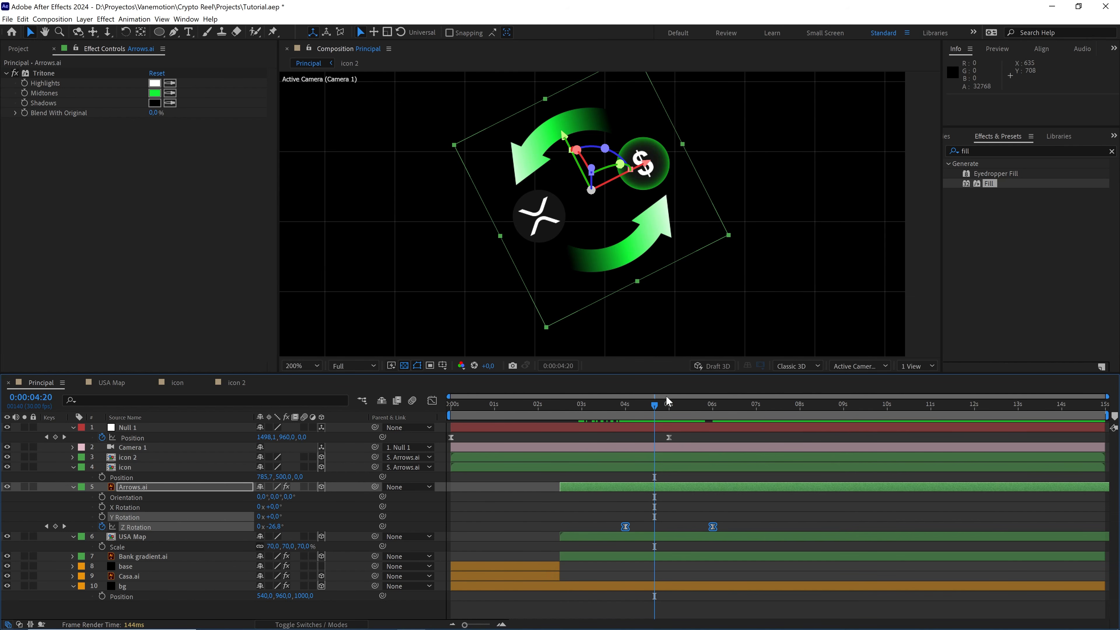
drag(654, 406, 668, 406)
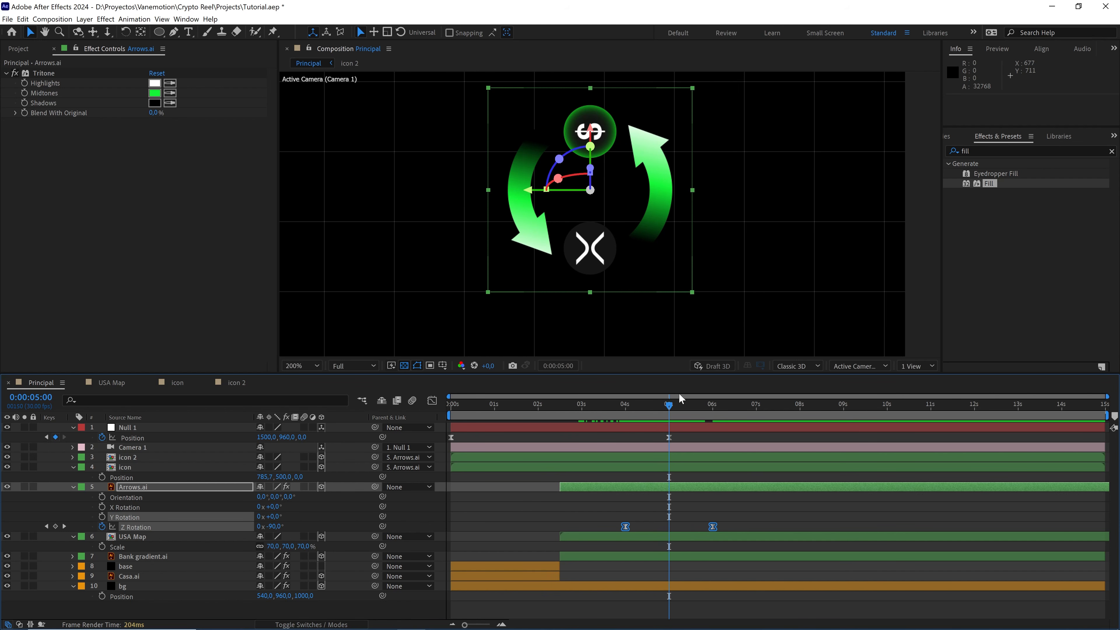
drag(679, 402, 638, 404)
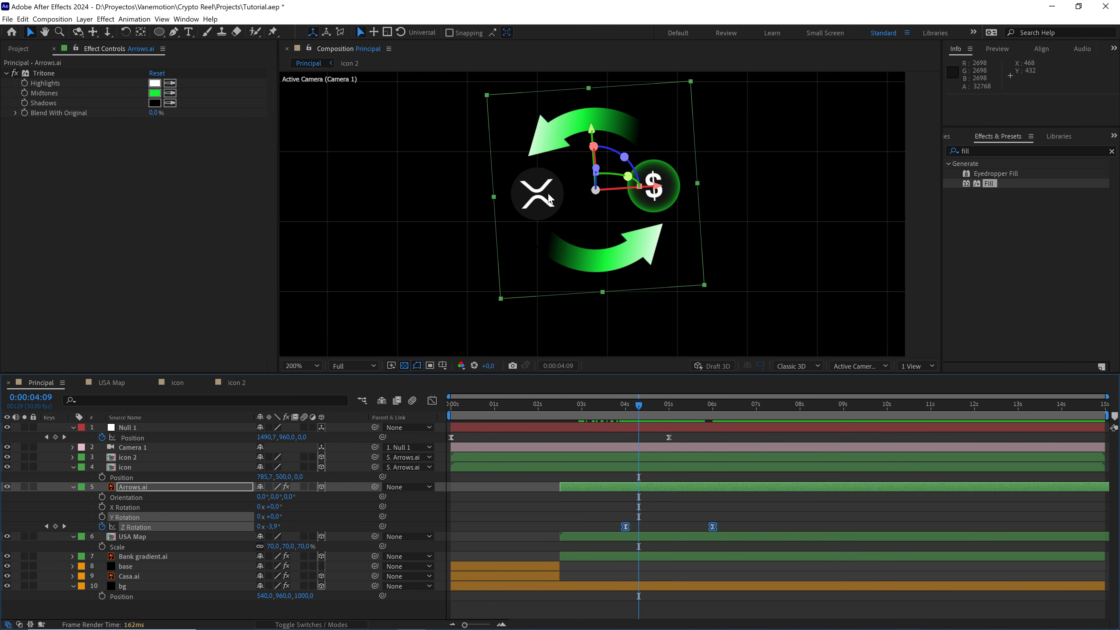
Step: Reveal the rotation properties of both icon layers and link the Z Rotation of icon 2 to that of Arrows.ai
click(137, 466)
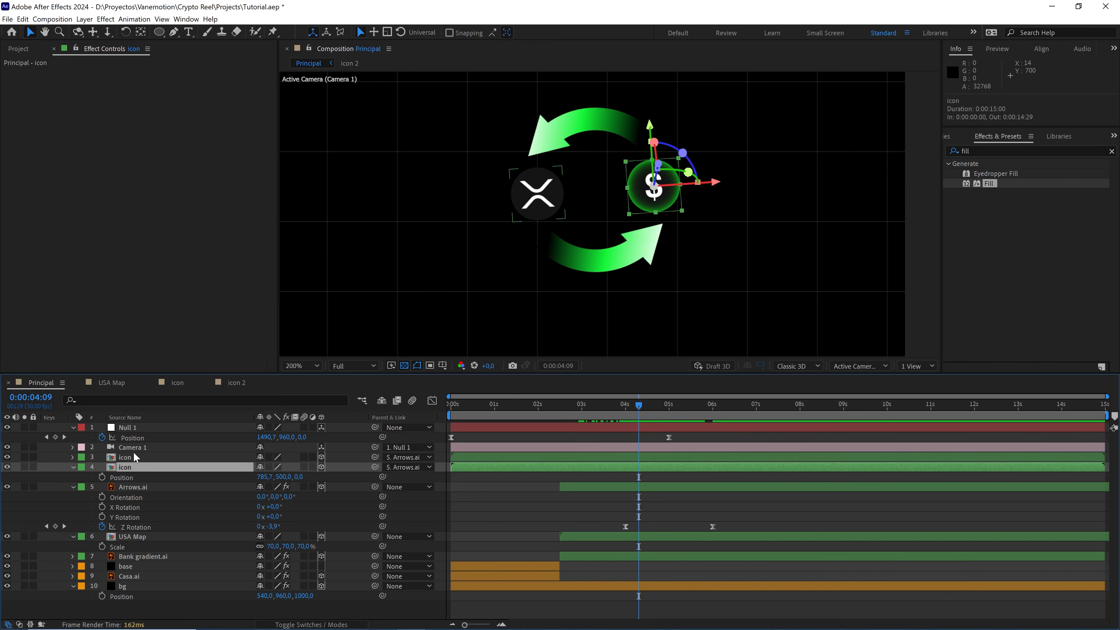
ctrl+click(136, 458)
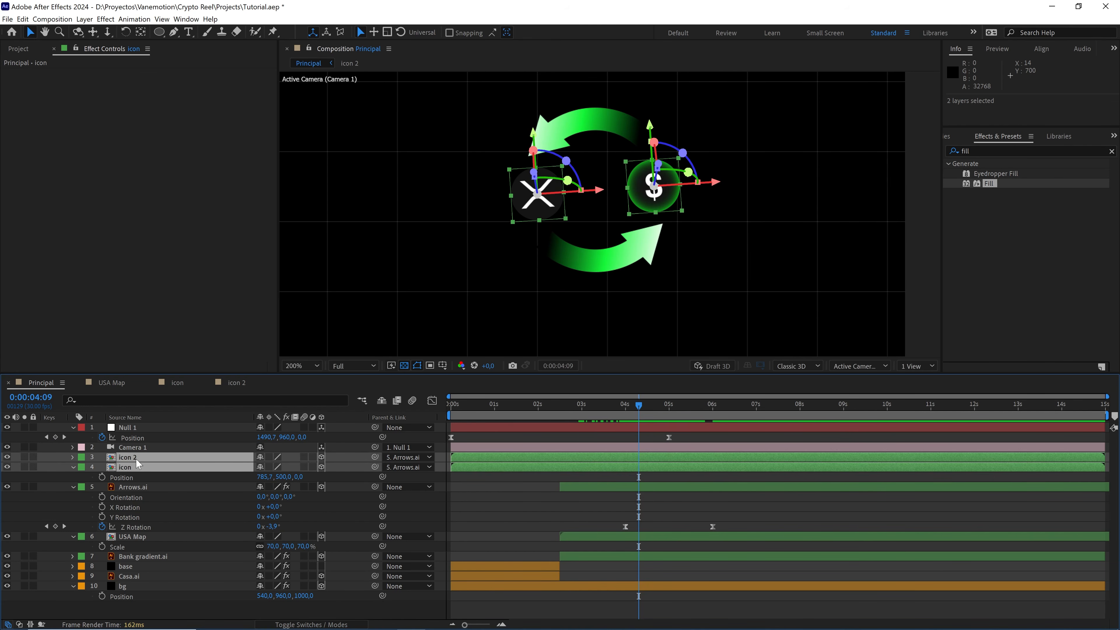
key(r)
key(F2)
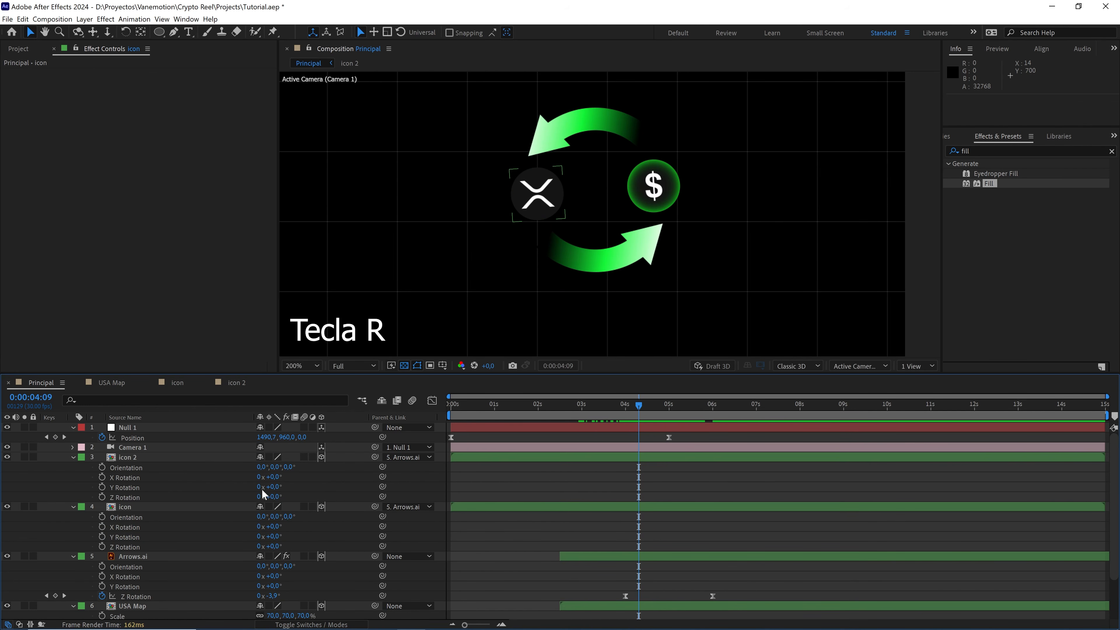
click(133, 498)
click(145, 546)
click(138, 496)
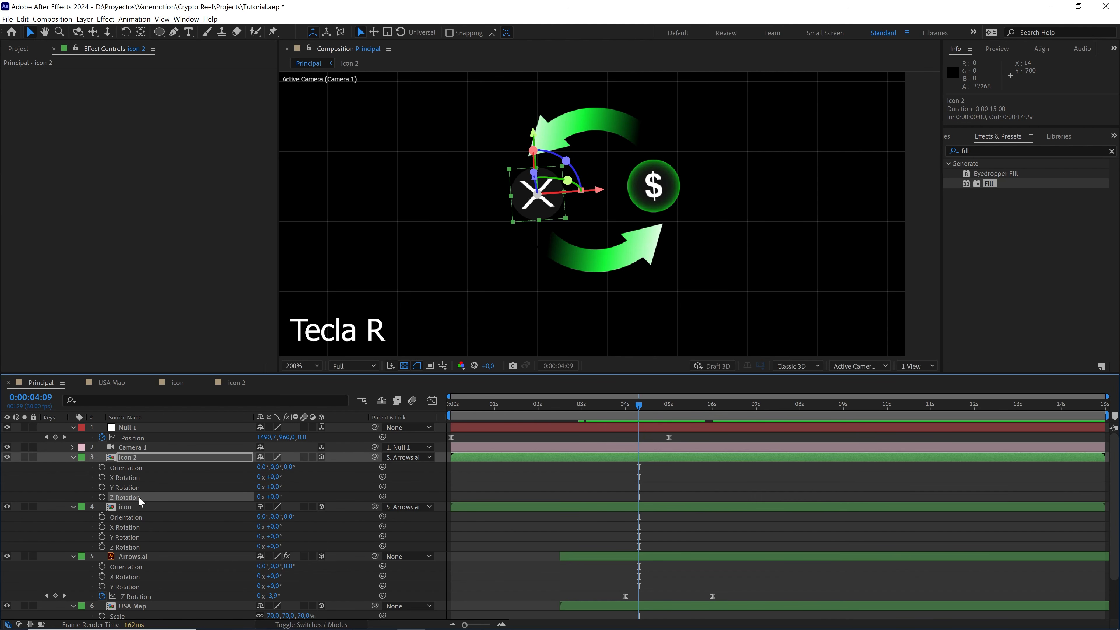
drag(382, 496, 145, 595)
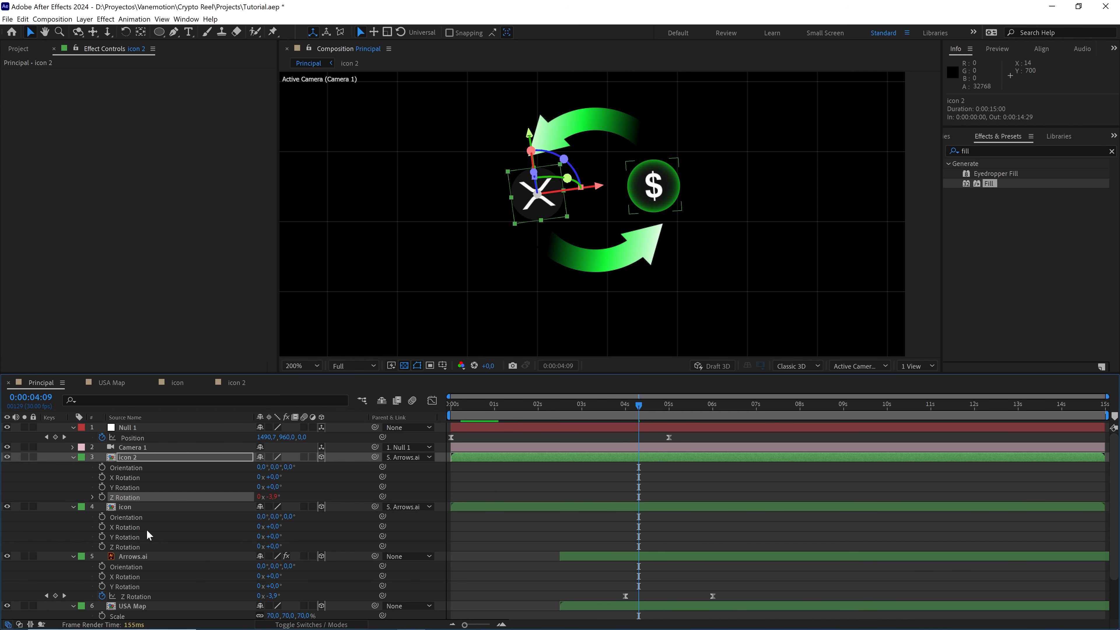
Step: Link the Z Rotation of the icon layer to the Z Rotation of Arrows.ai
click(137, 508)
click(134, 546)
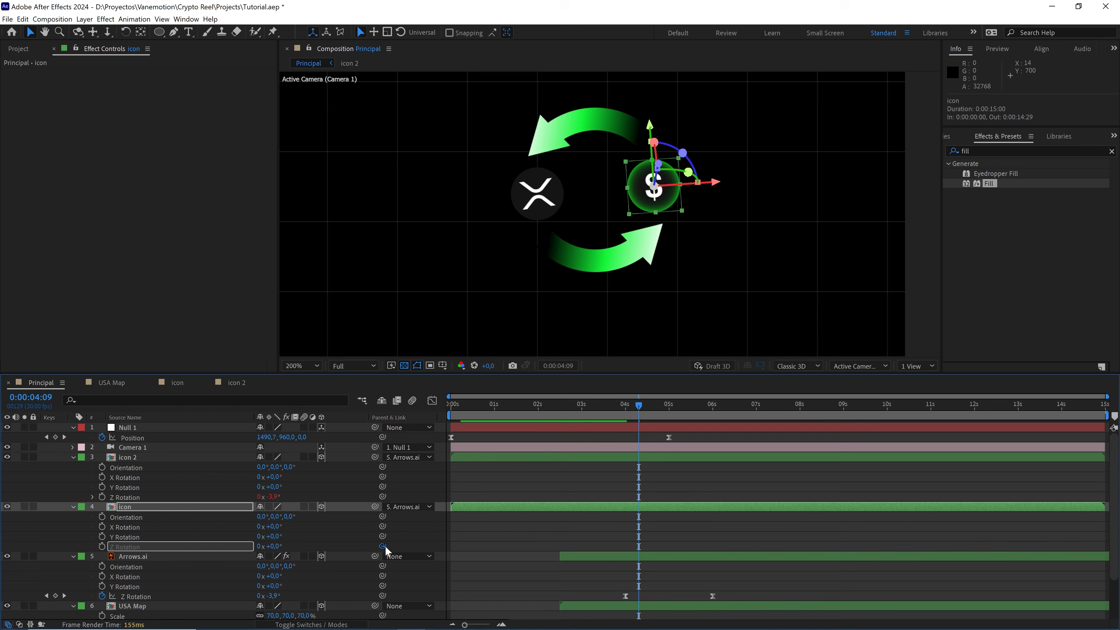
drag(382, 546, 136, 598)
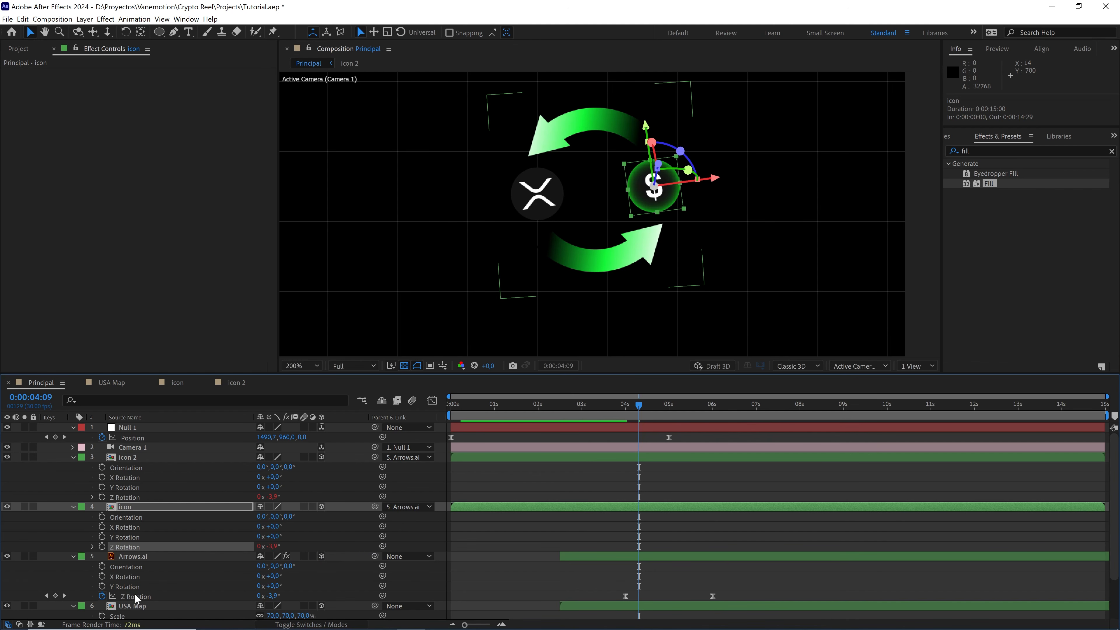
Step: Reveal the Z Rotation expressions of both icon layers and put a minus sign in front of icon 2's expression
click(150, 457)
ctrl+click(141, 506)
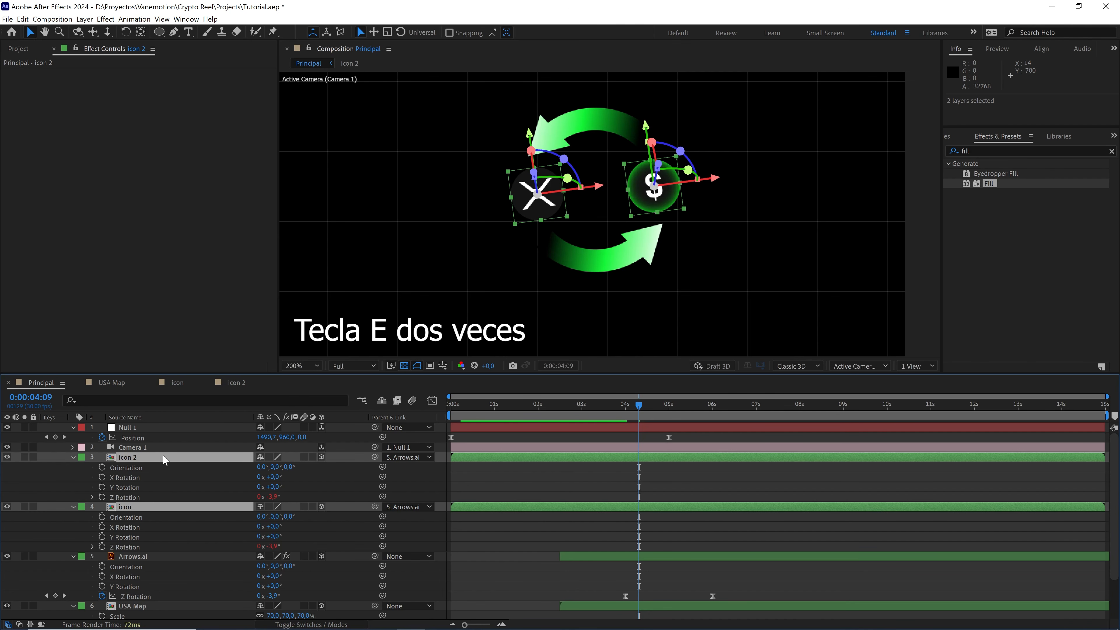
key(e)
key(e)
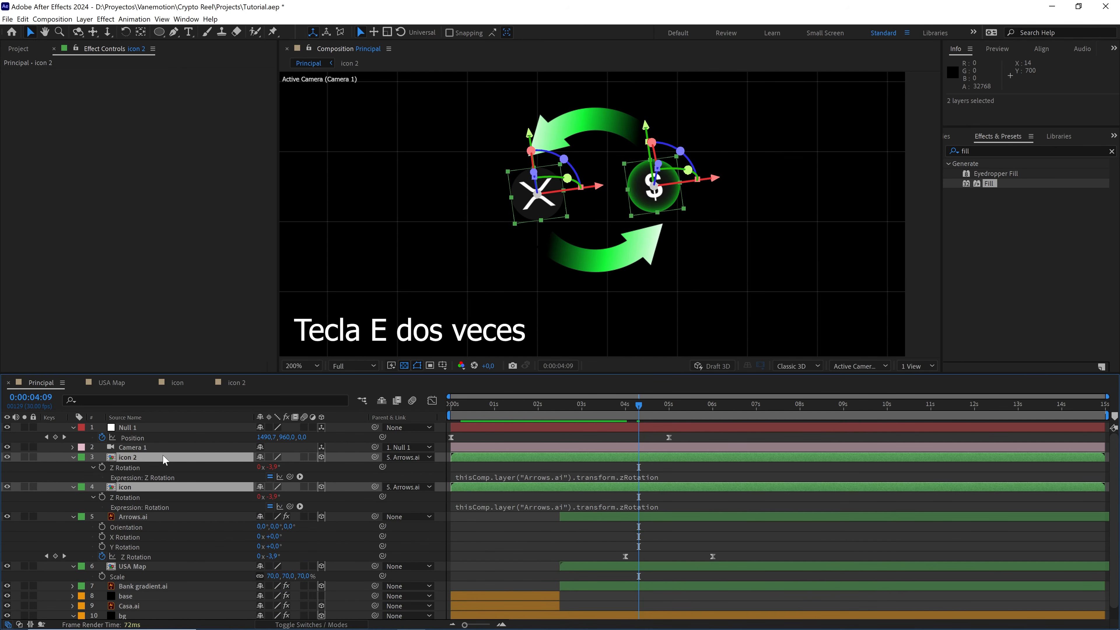
click(500, 476)
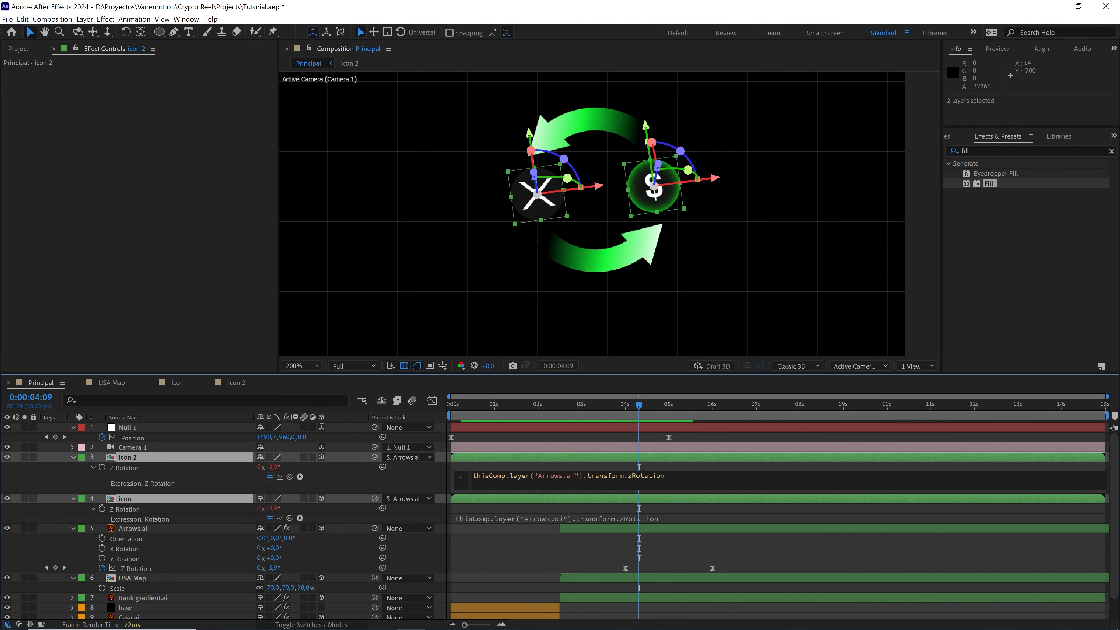
text(-)
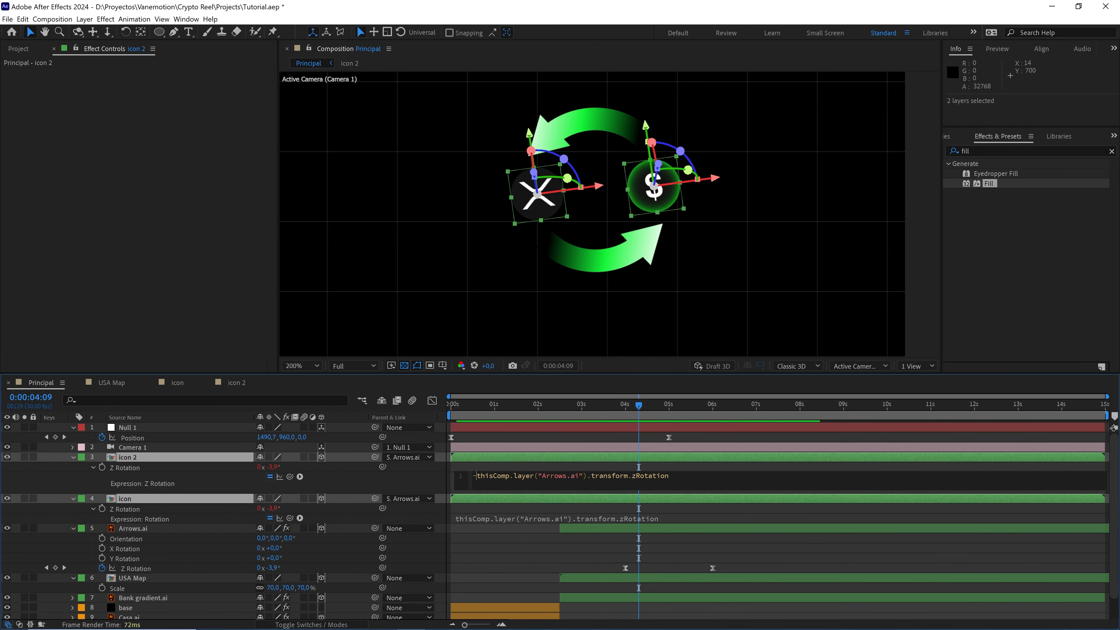
click(481, 509)
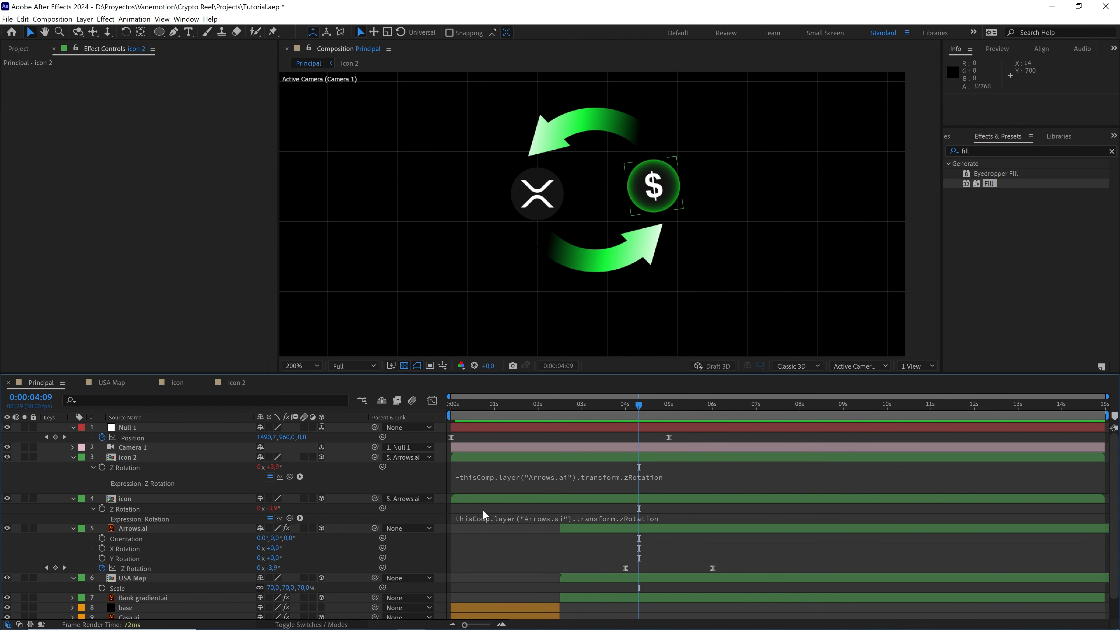
Step: Put a minus sign in front of the icon layer's Z Rotation expression
click(476, 517)
click(484, 517)
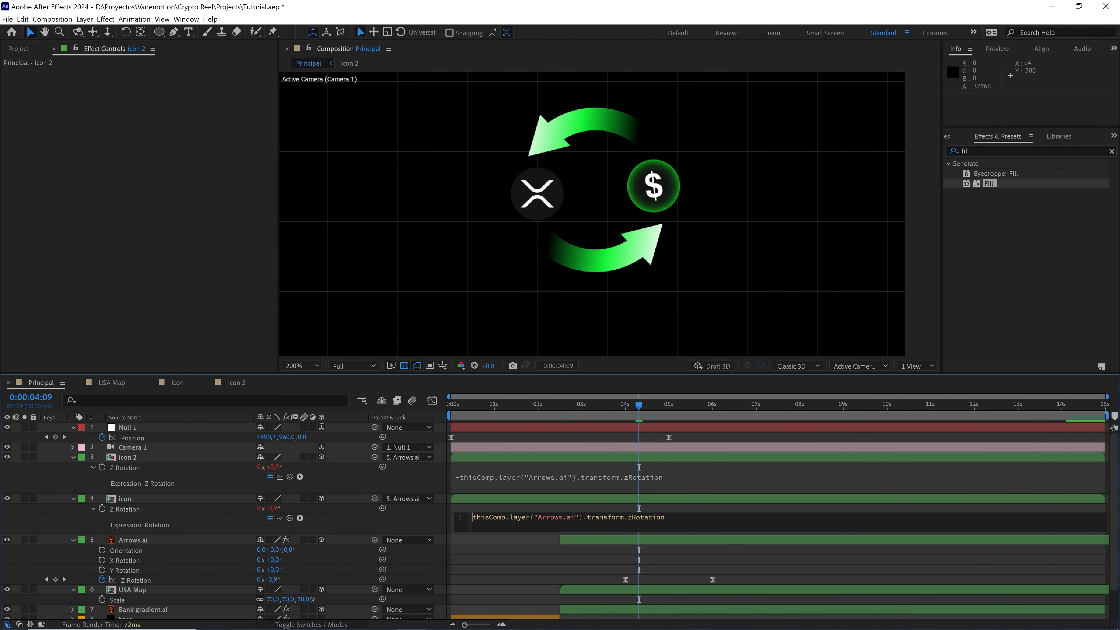
text(-)
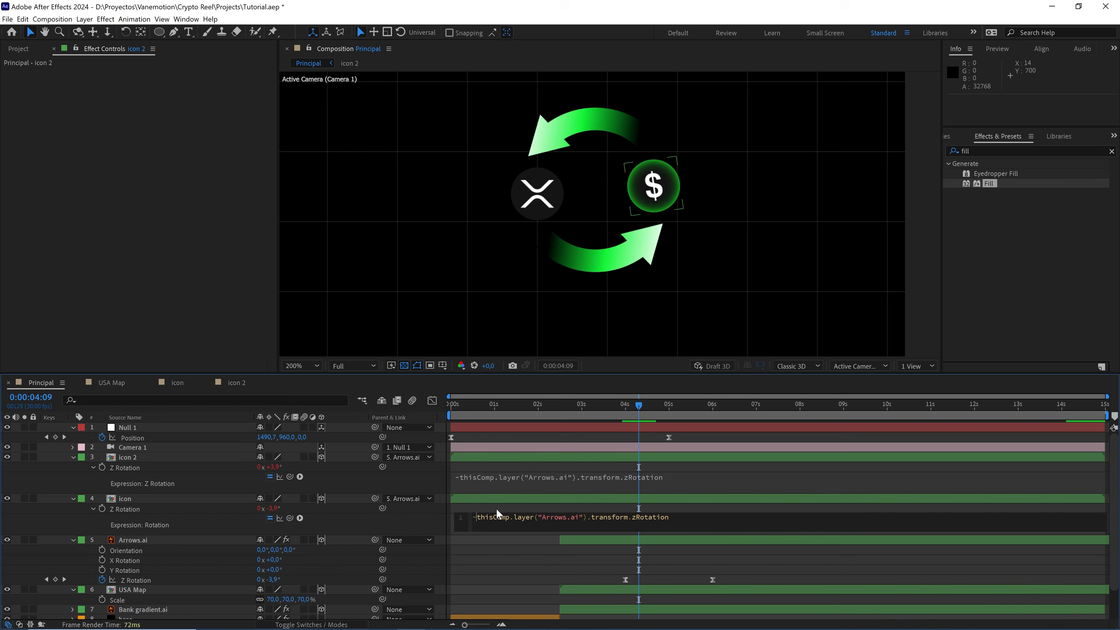
click(512, 511)
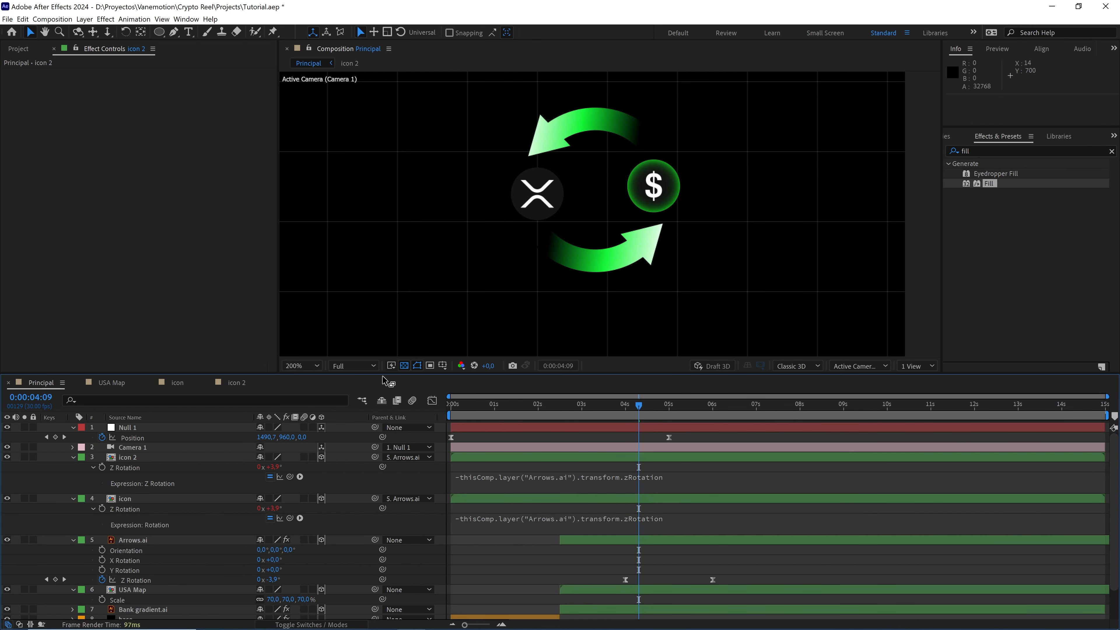
Step: Scrub from about 0:00:04:09 to 0:00:05:13 at a lower preview resolution to check the icons' orientation, restoring Full resolution
click(353, 365)
click(352, 431)
drag(641, 409, 693, 409)
click(370, 366)
click(347, 393)
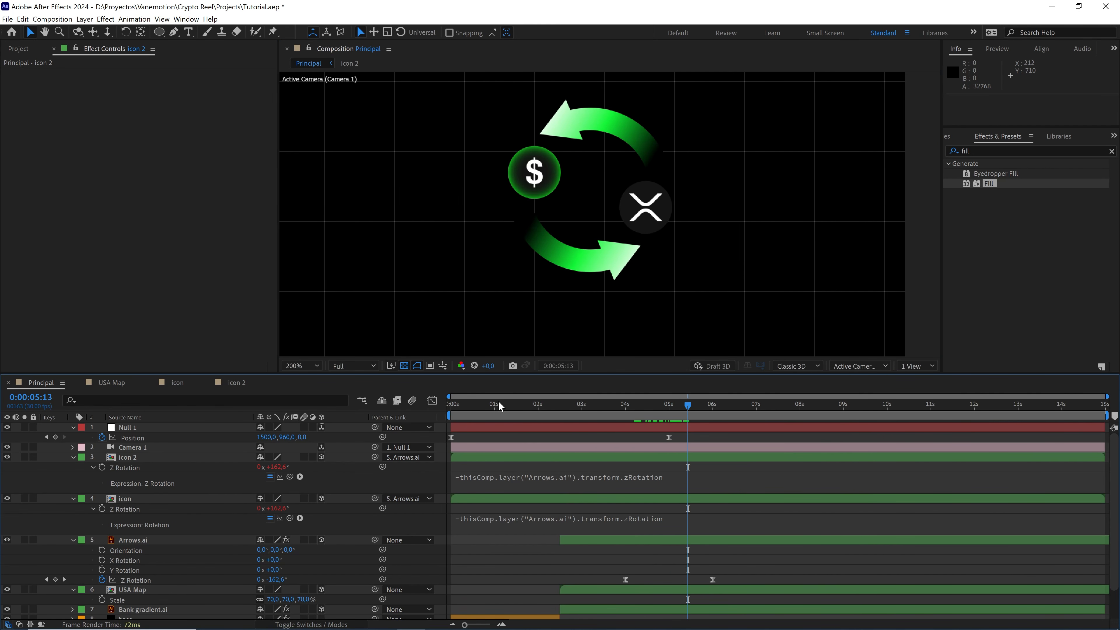
Step: Collapse the open properties of the icon 2, icon, Arrows.ai and USA Map layers
click(94, 460)
click(73, 457)
click(74, 466)
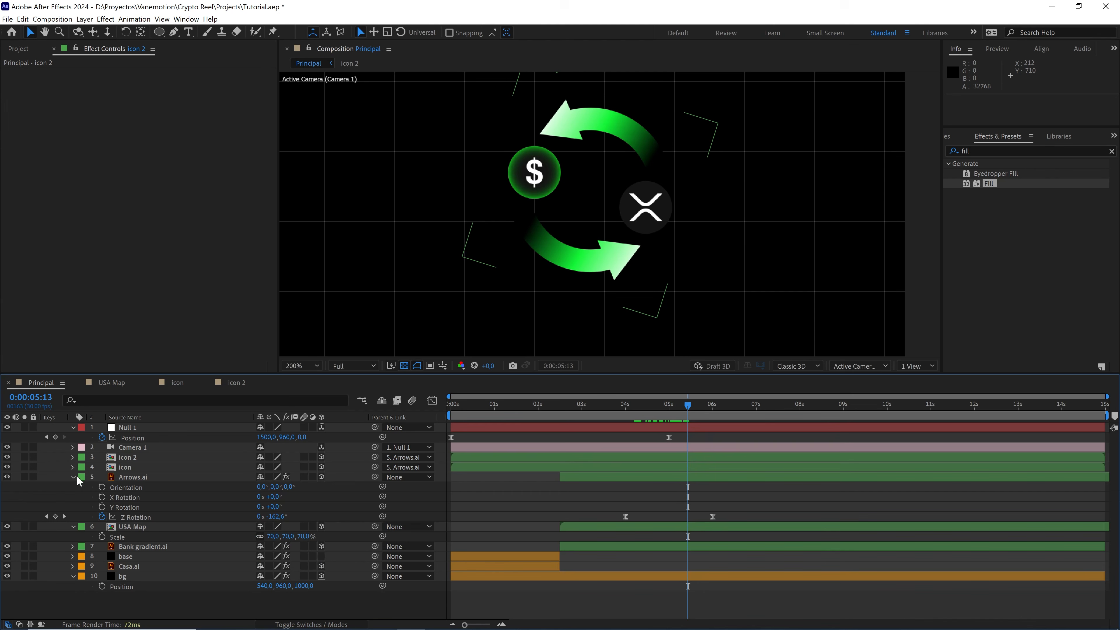
click(73, 476)
click(73, 486)
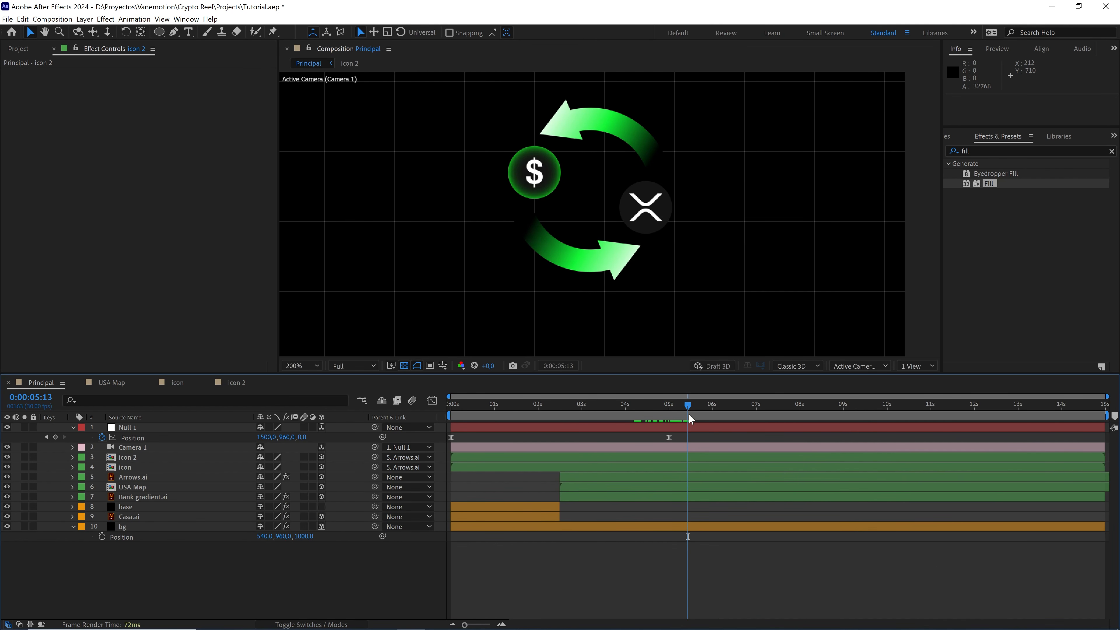
Step: Shift both icon layers in time so they start at 0:00:02:15, in line with Arrows.ai, and check that frame
drag(689, 413, 677, 411)
click(465, 461)
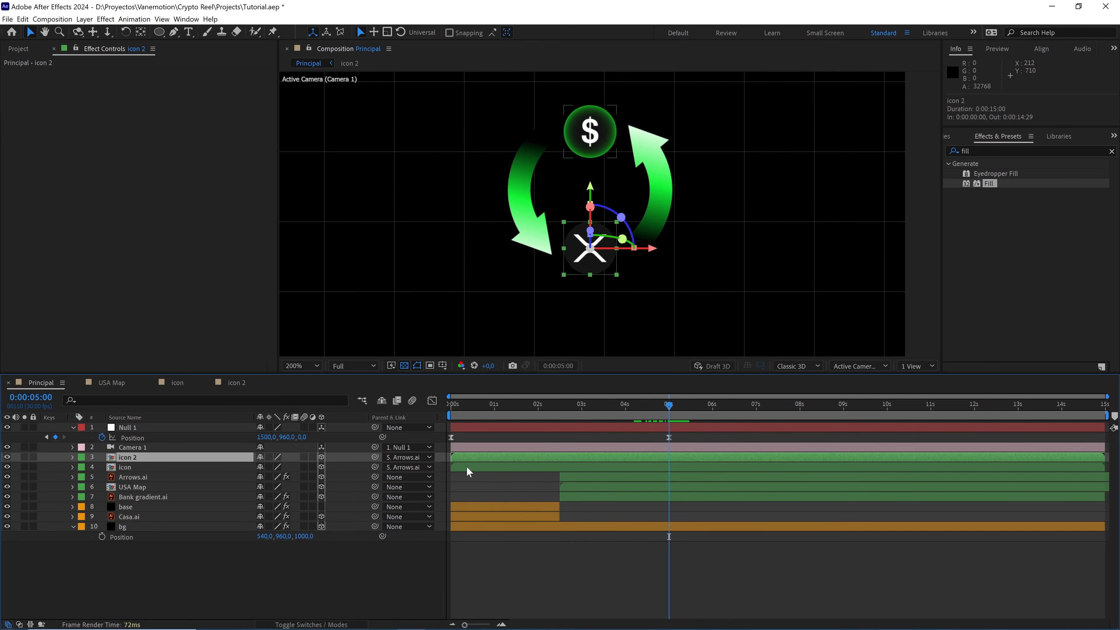
shift+click(466, 466)
drag(480, 453, 577, 465)
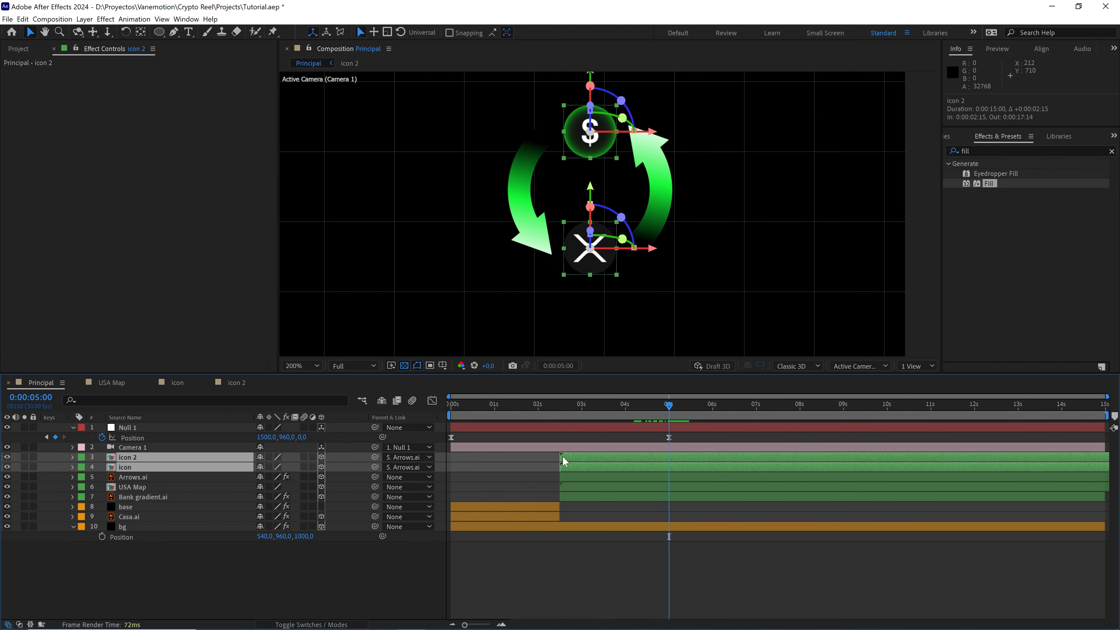
drag(617, 419, 561, 409)
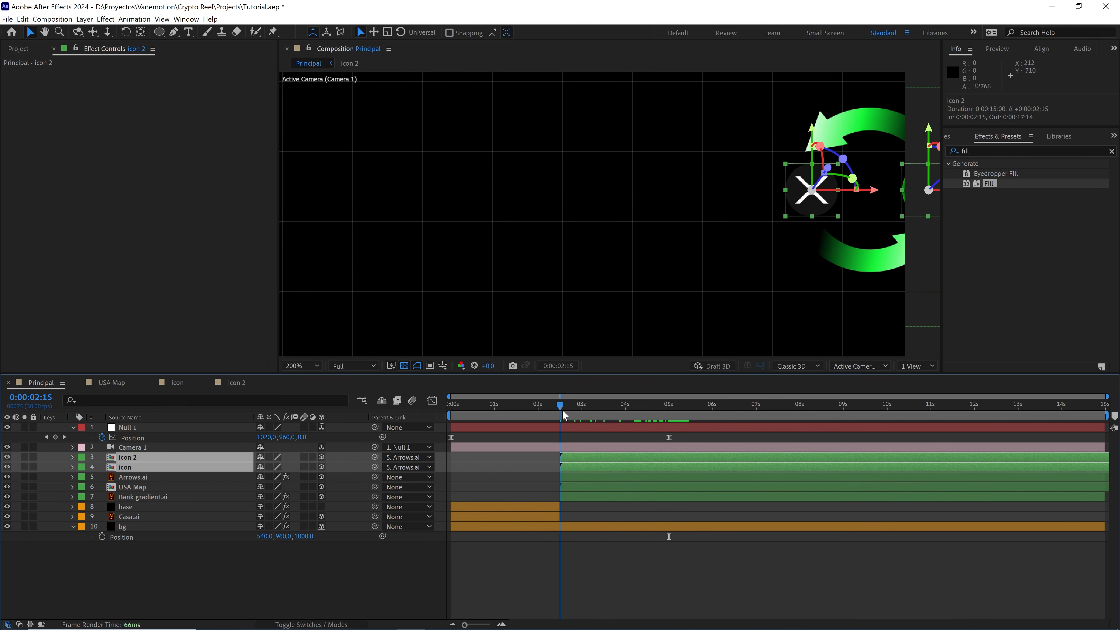
mouse_move(465, 625)
mouse_down()
mouse_move(509, 625)
mouse_move(457, 625)
mouse_up()
scroll(577, 277, down, 2)
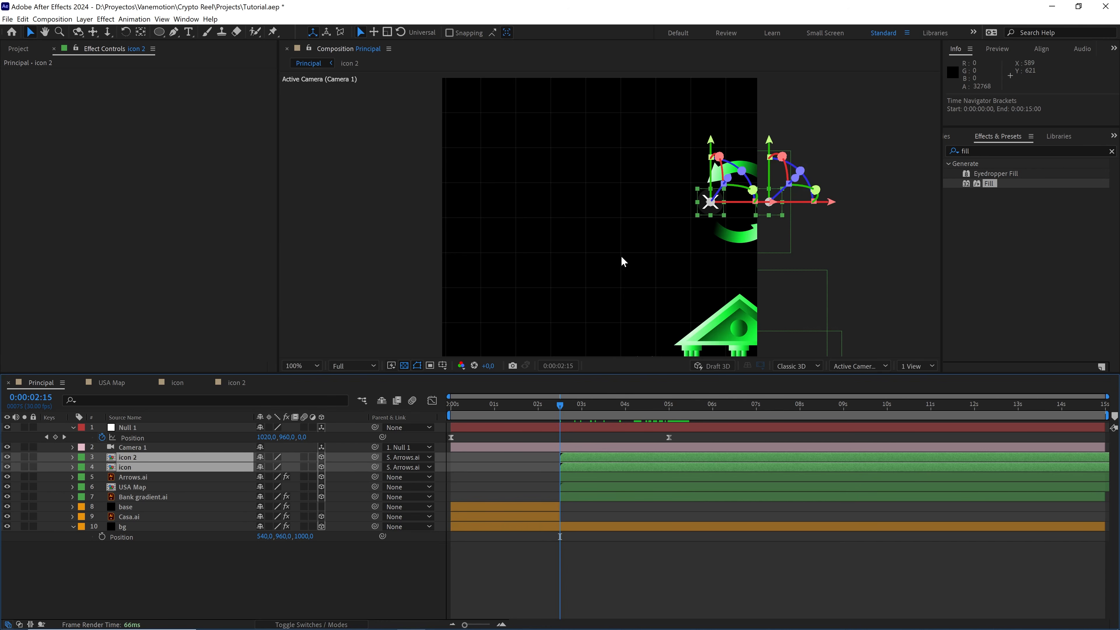
Step: Keyframe the X Position of Null 1 at 3000 at 0:00:10:00
click(668, 437)
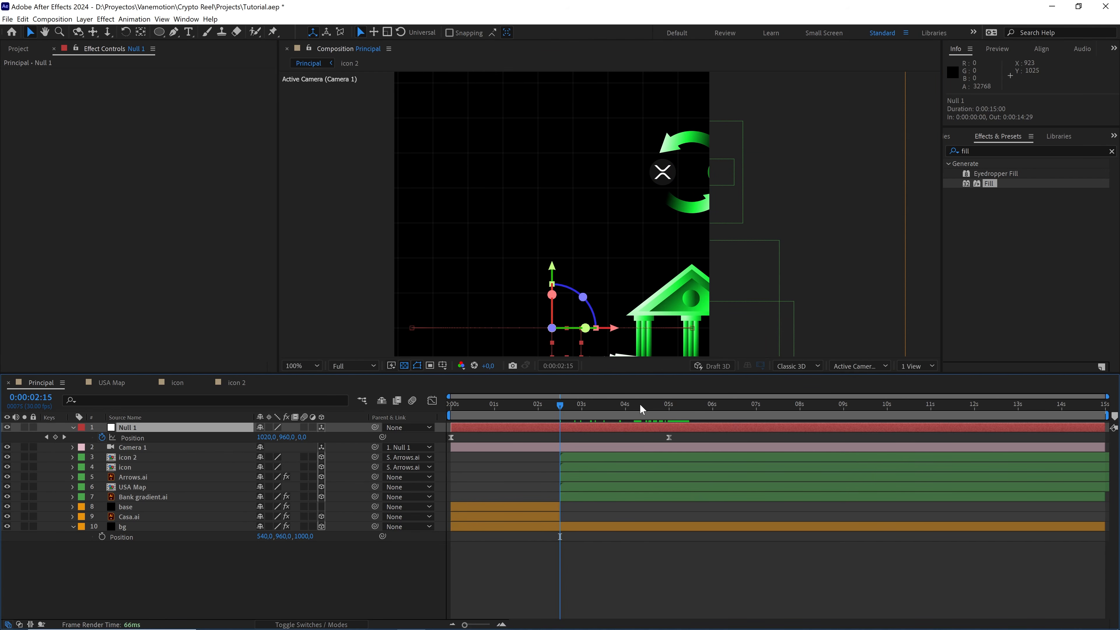
key(k)
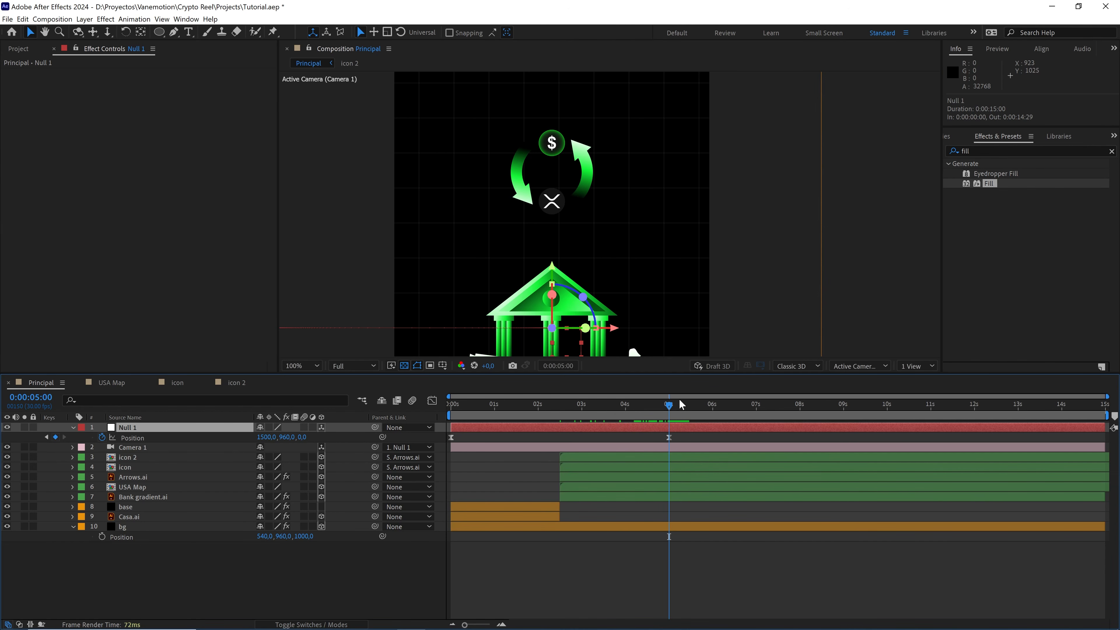
drag(671, 414, 889, 437)
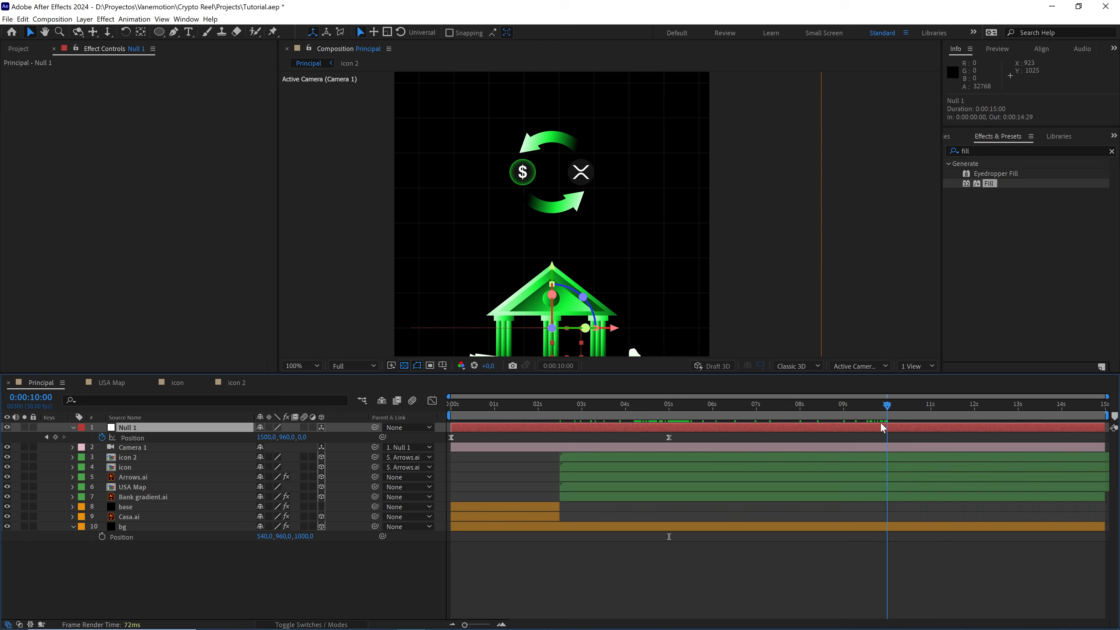
key(comma)
key(comma)
click(346, 441)
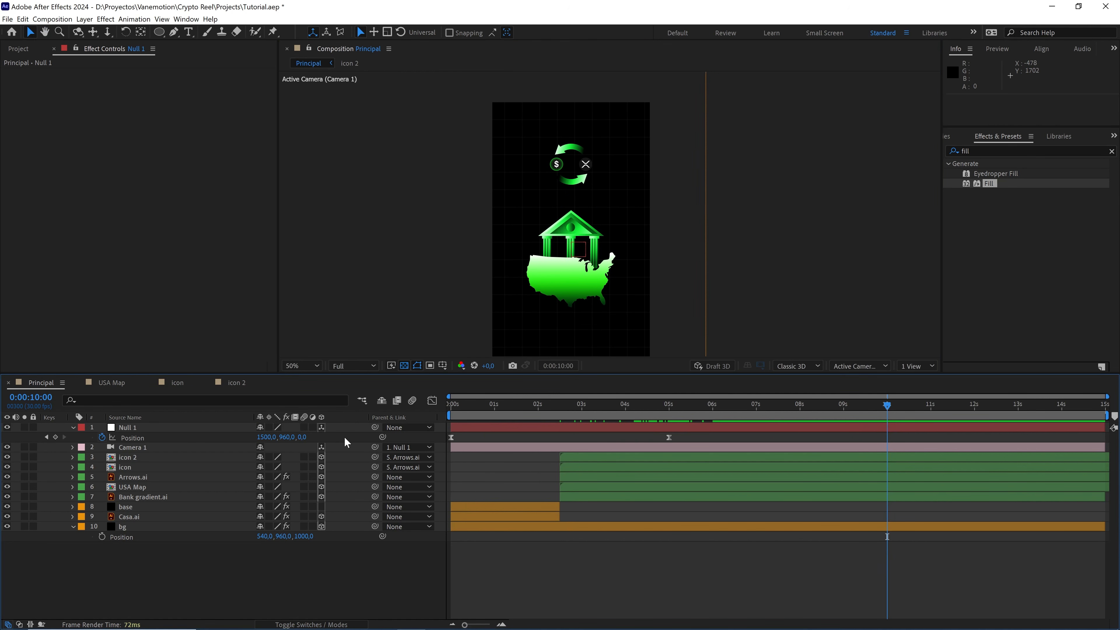
drag(267, 436, 309, 437)
click(269, 437)
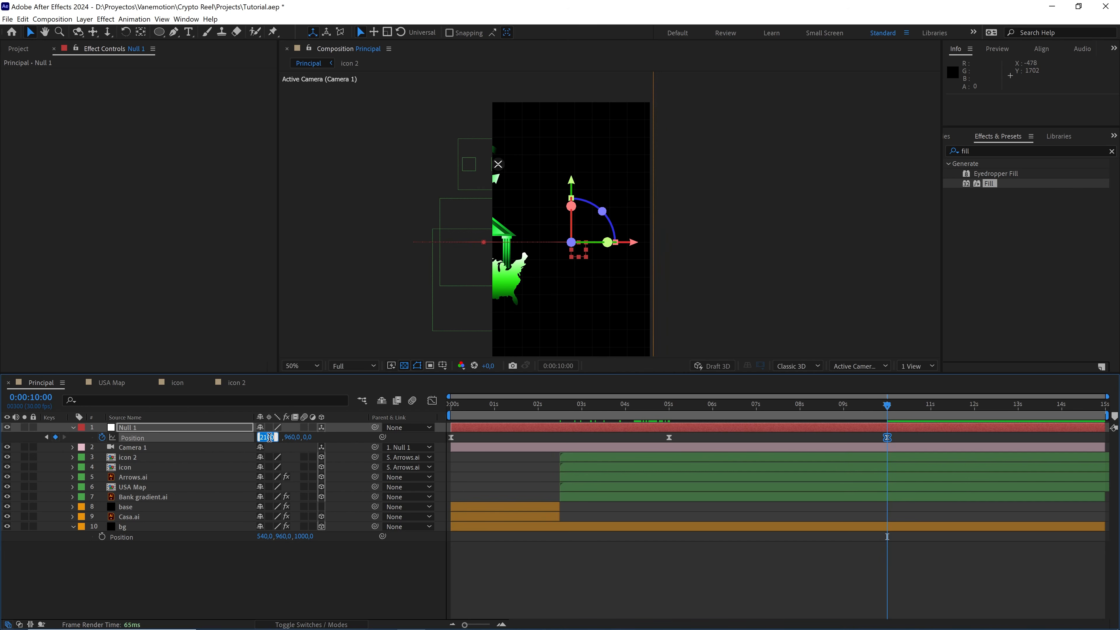
text(3000)
key(Return)
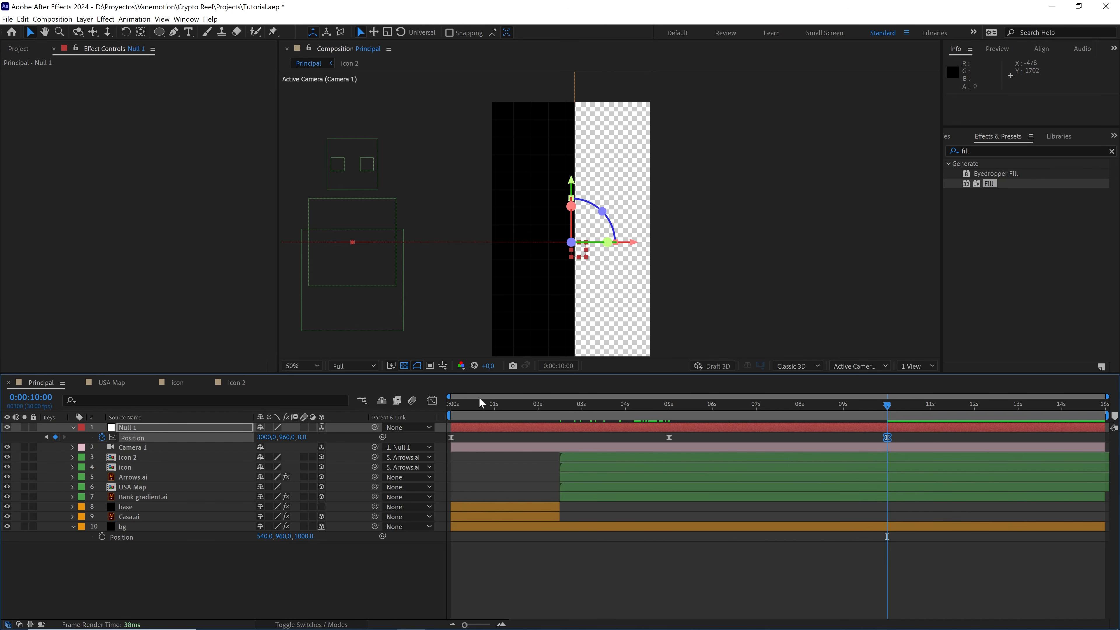
Step: Set the incoming velocity influence of Null 1's 10-second Position keyframe to 65% in the Graph Editor
click(431, 400)
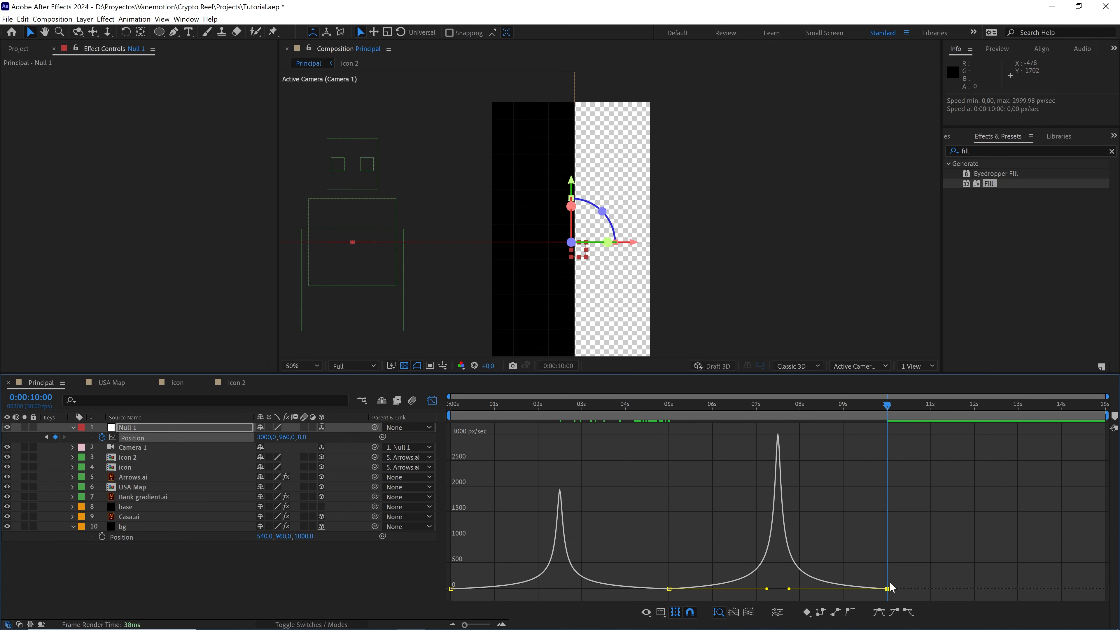
key(ctrl+shift+k)
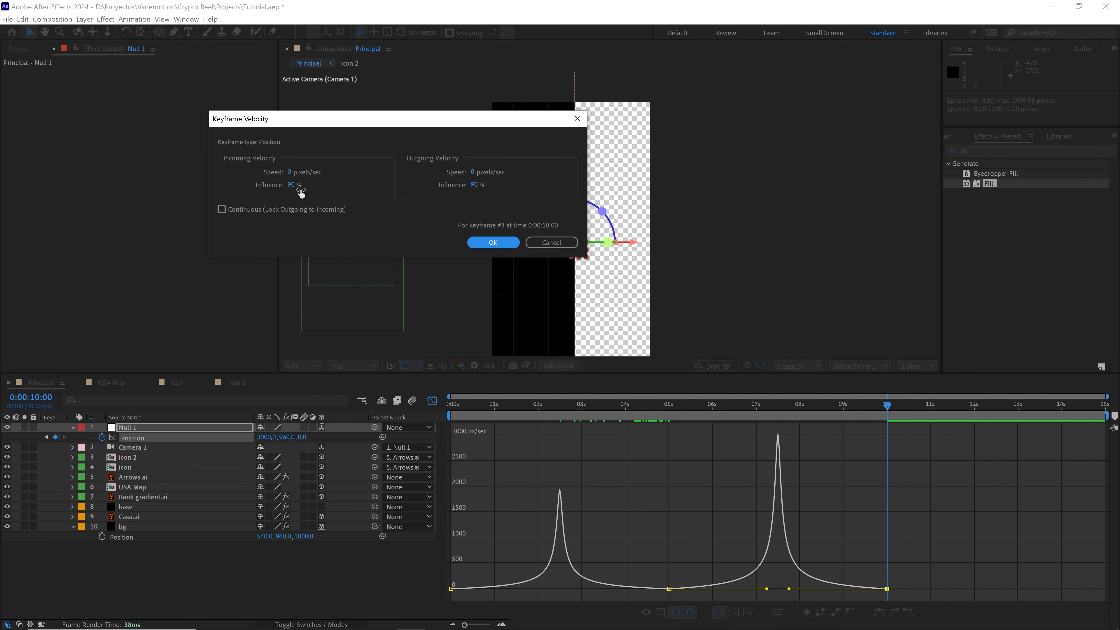
click(294, 184)
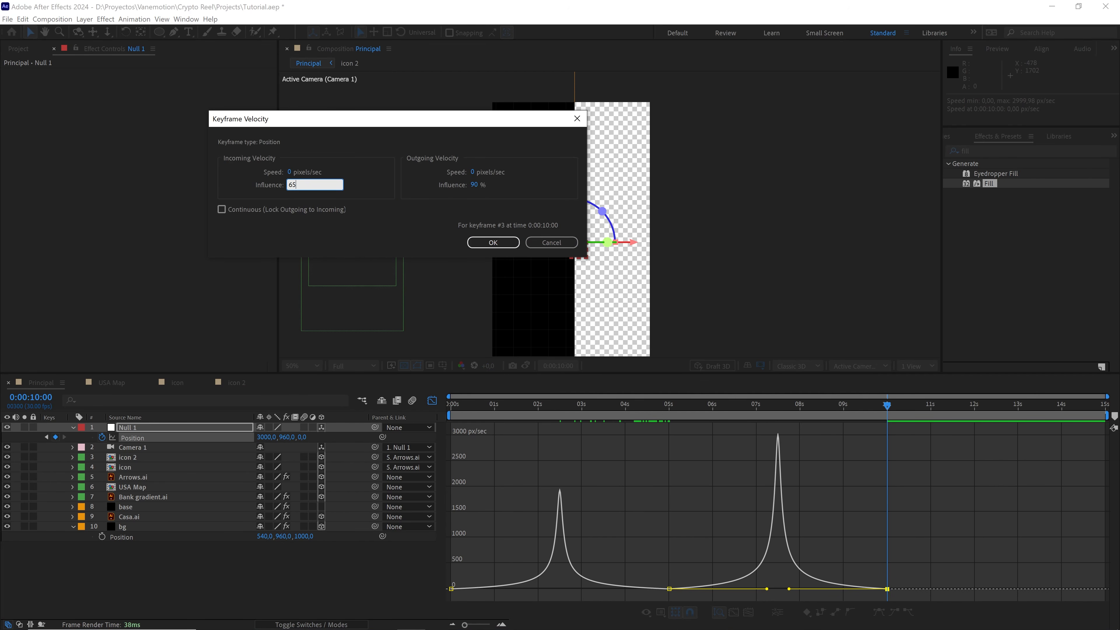
click(492, 242)
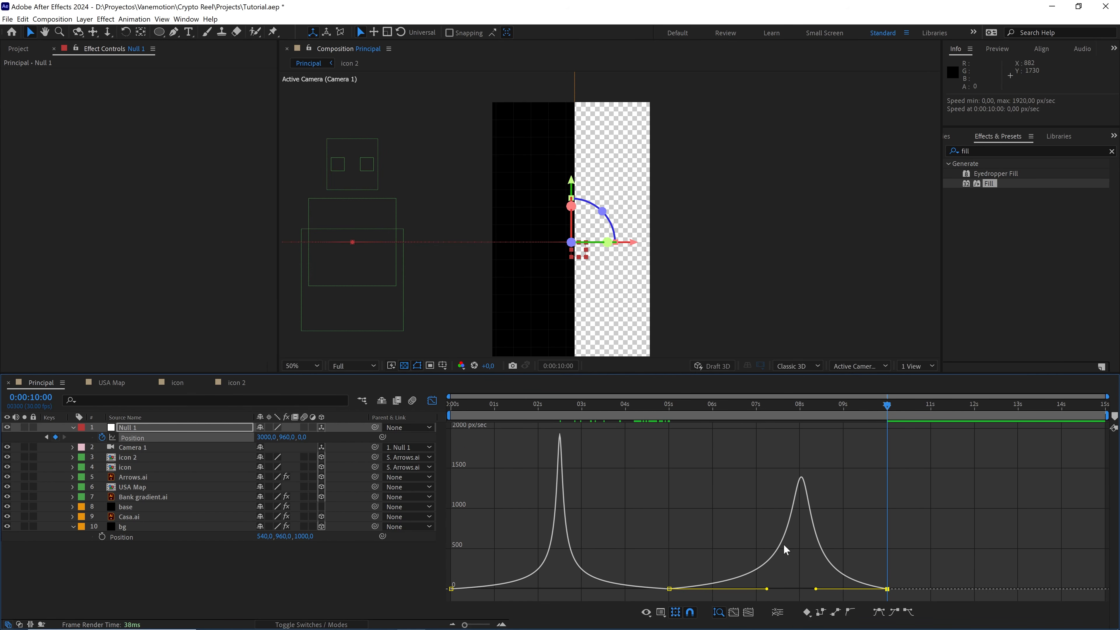
Step: Set the outgoing velocity influence of Null 1's 5-second Position keyframe to 65% and close the Graph Editor
click(669, 588)
key(ctrl+shift+k)
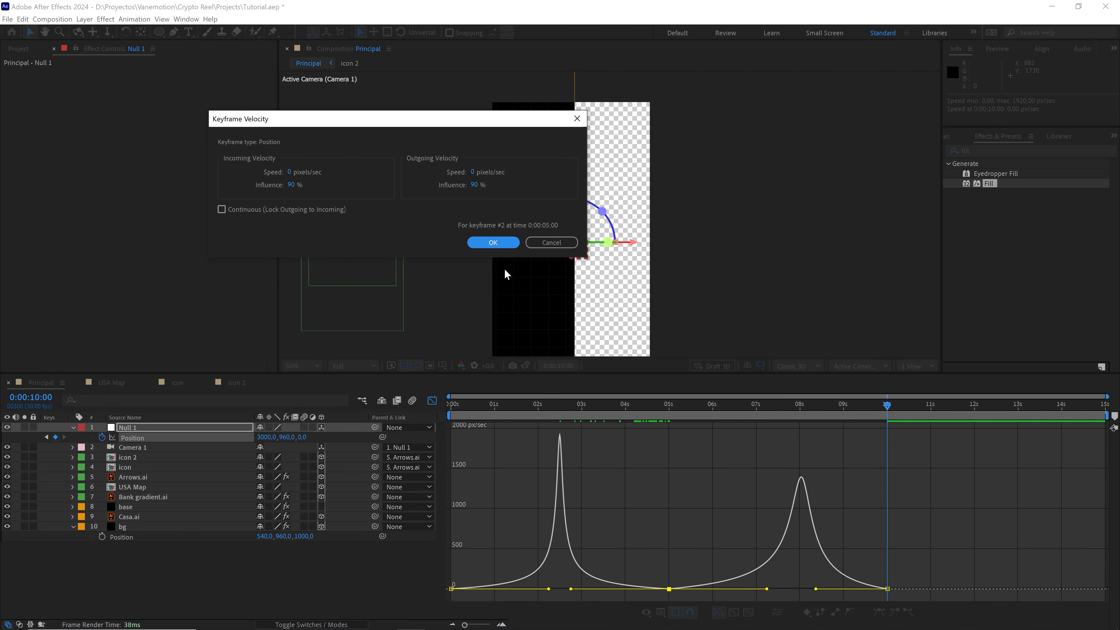
click(473, 184)
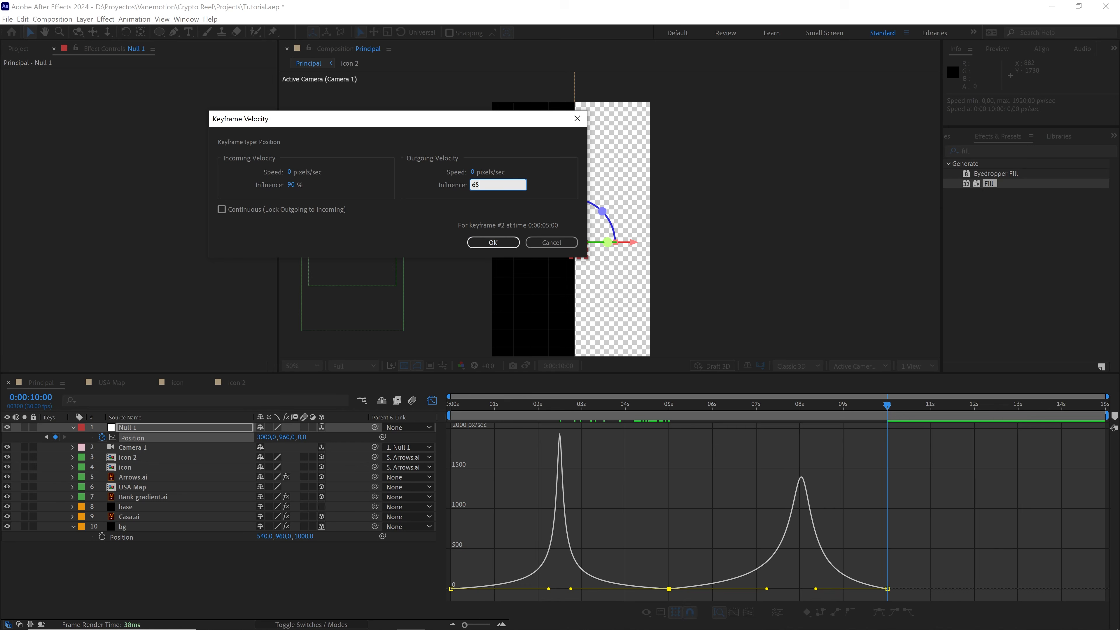
text(65)
click(493, 242)
drag(824, 405, 885, 407)
click(685, 408)
click(432, 400)
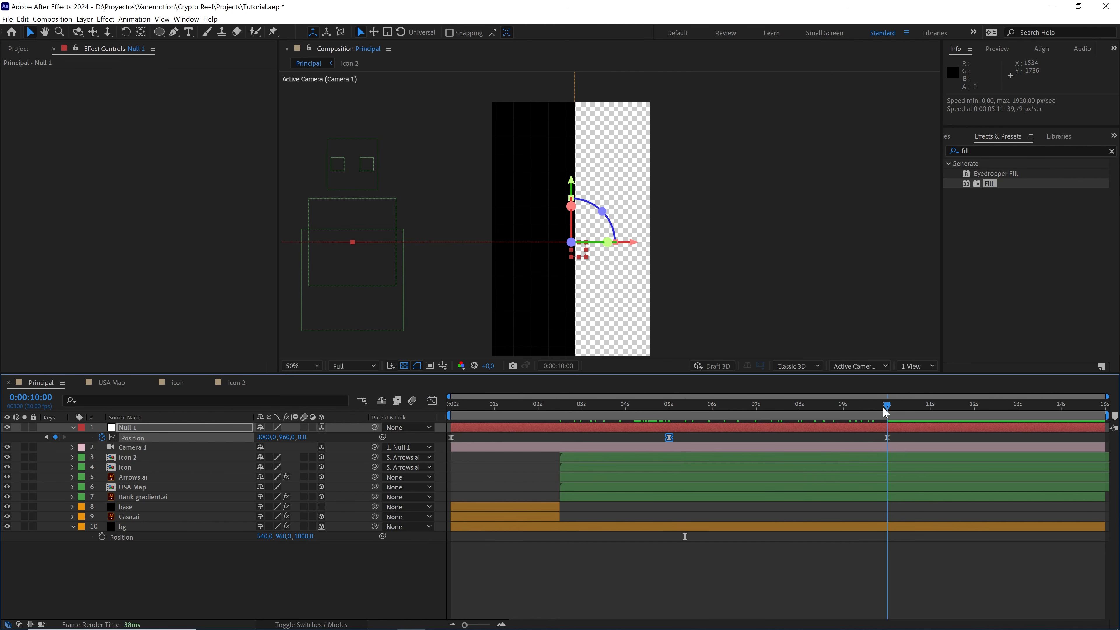
Step: Move the bg layer along X to position 1430, 960, 1000 so it covers the frame at 10 seconds
key(comma)
key(comma)
click(537, 132)
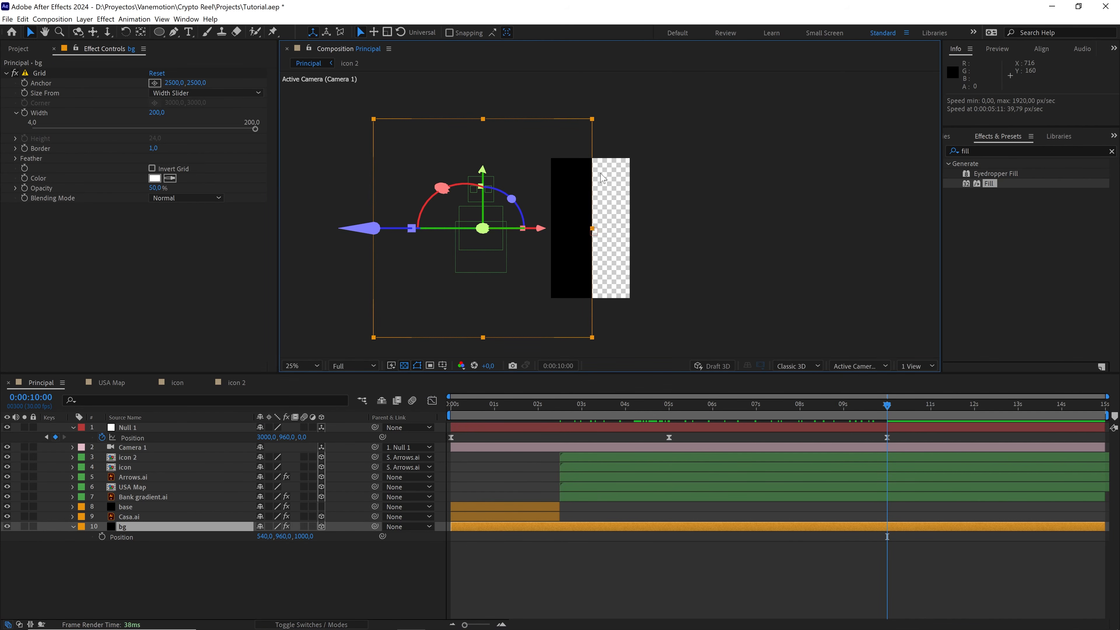
scroll(654, 173, up, 2)
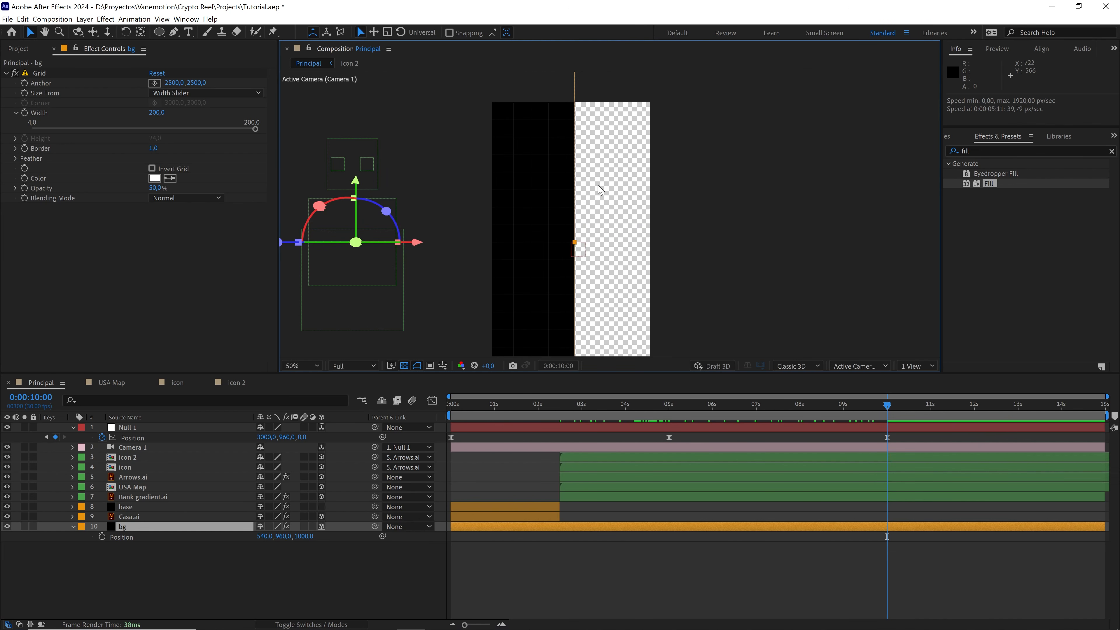
scroll(598, 186, down, 2)
drag(546, 233, 573, 230)
scroll(573, 230, up, 2)
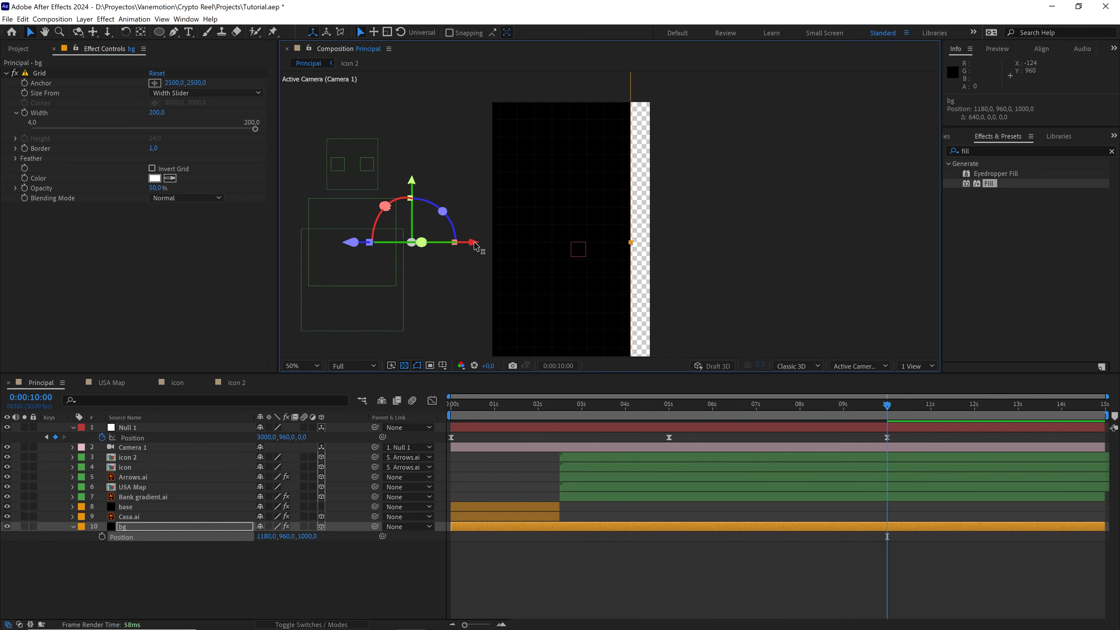
drag(475, 244, 503, 246)
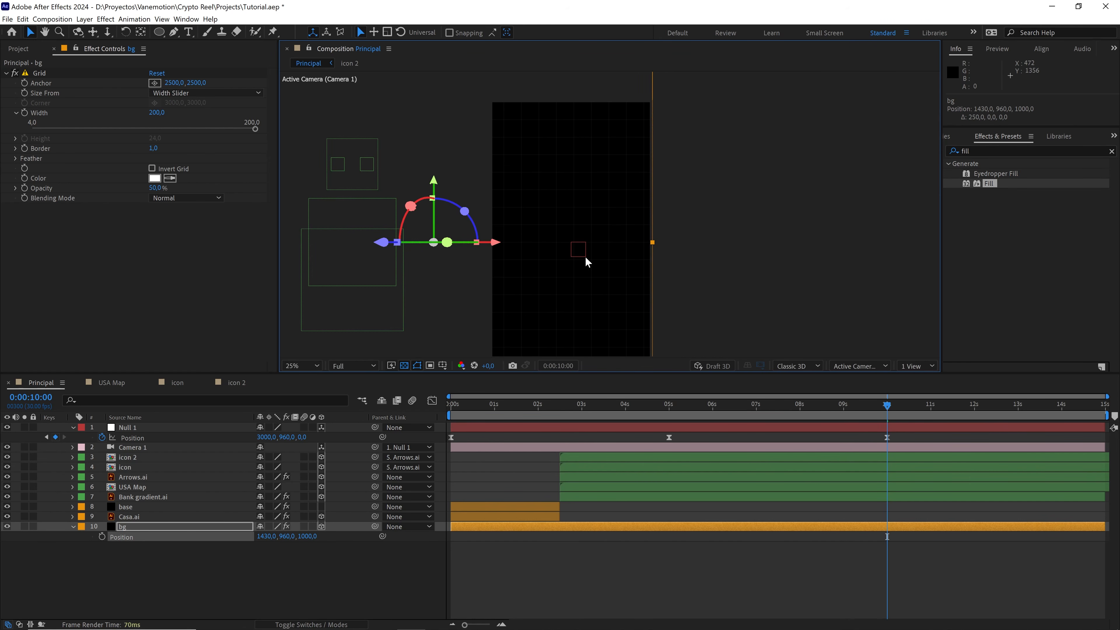
scroll(586, 256, down, 2)
key(h)
key(v)
mouse_move(887, 404)
mouse_down()
mouse_move(641, 392)
mouse_move(881, 415)
mouse_up()
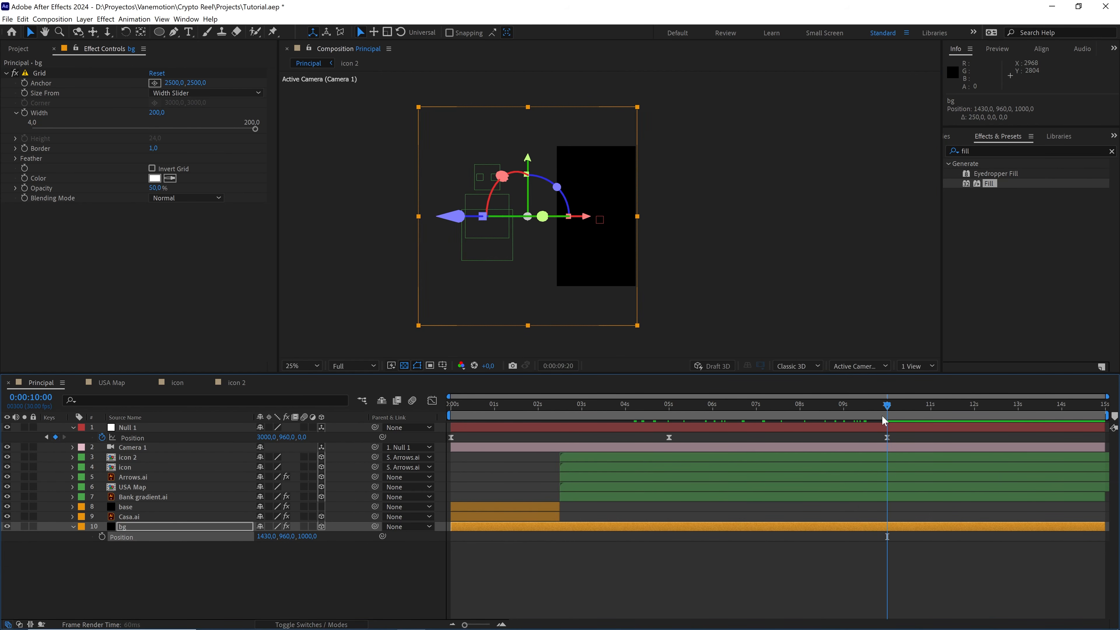
Step: Duplicate the five green layers from icon 2 down to Bank gradient.ai and set the copies' label colour to Cyan
click(145, 496)
shift+click(136, 456)
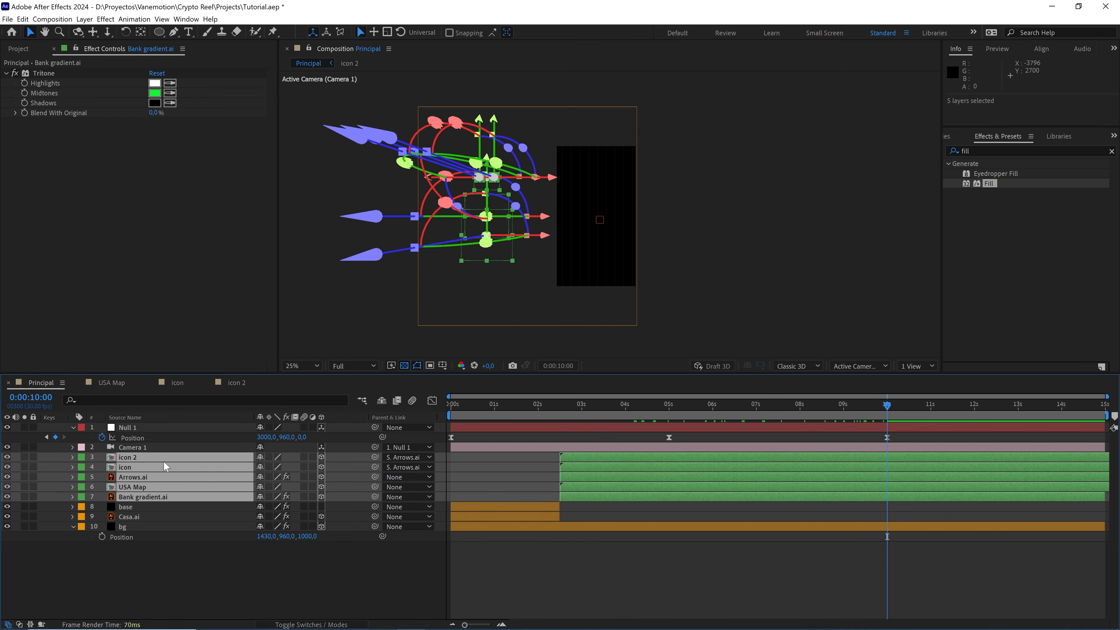
key(ctrl+d)
drag(124, 475, 124, 462)
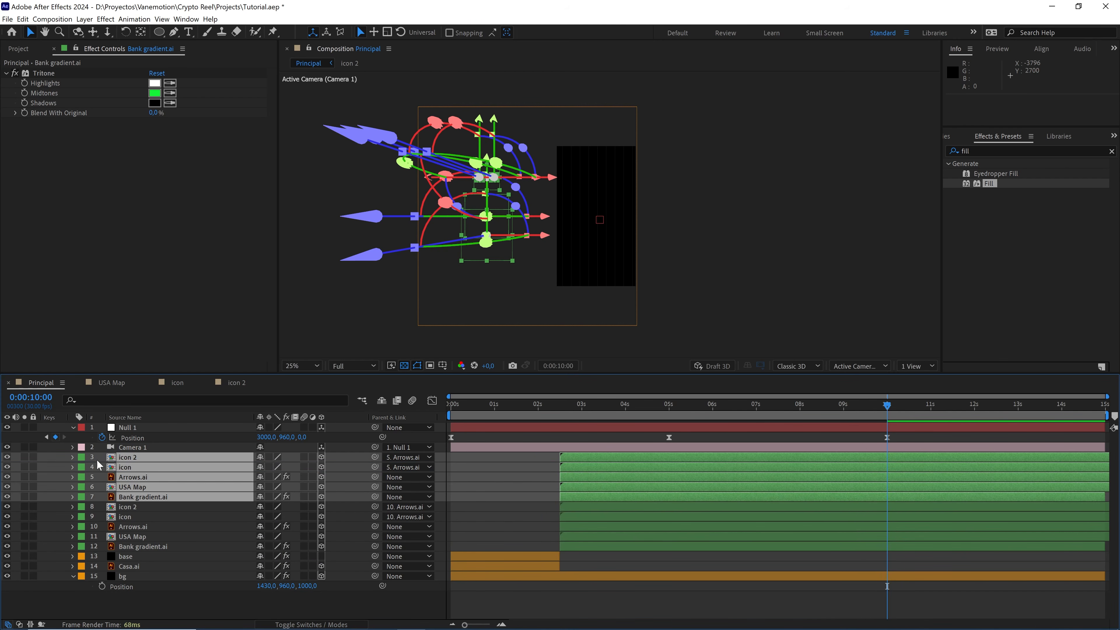
click(83, 458)
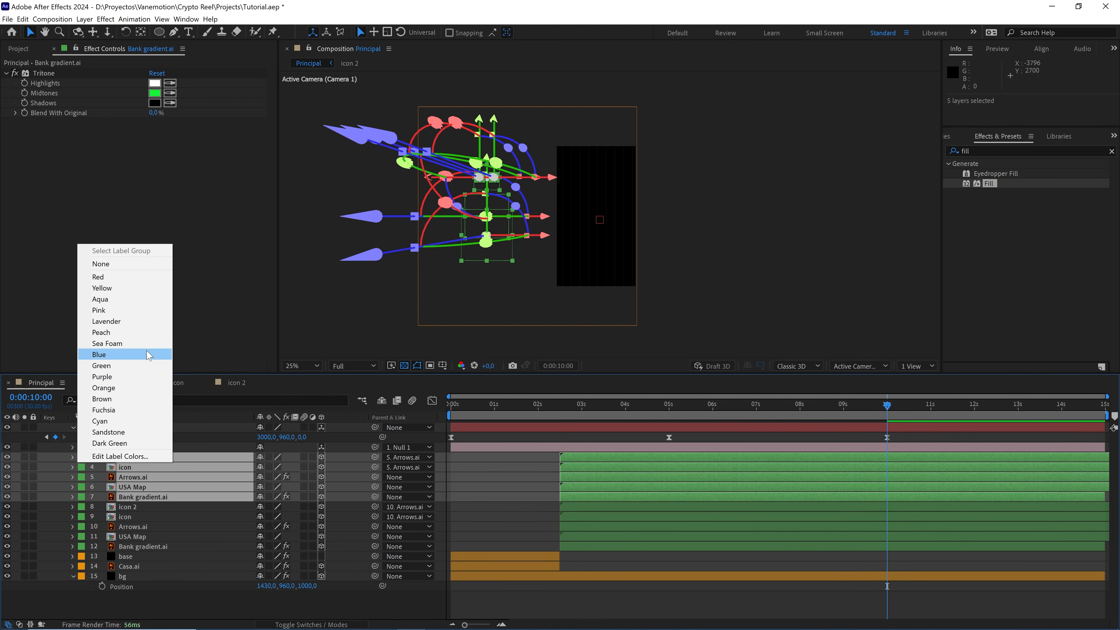
click(112, 422)
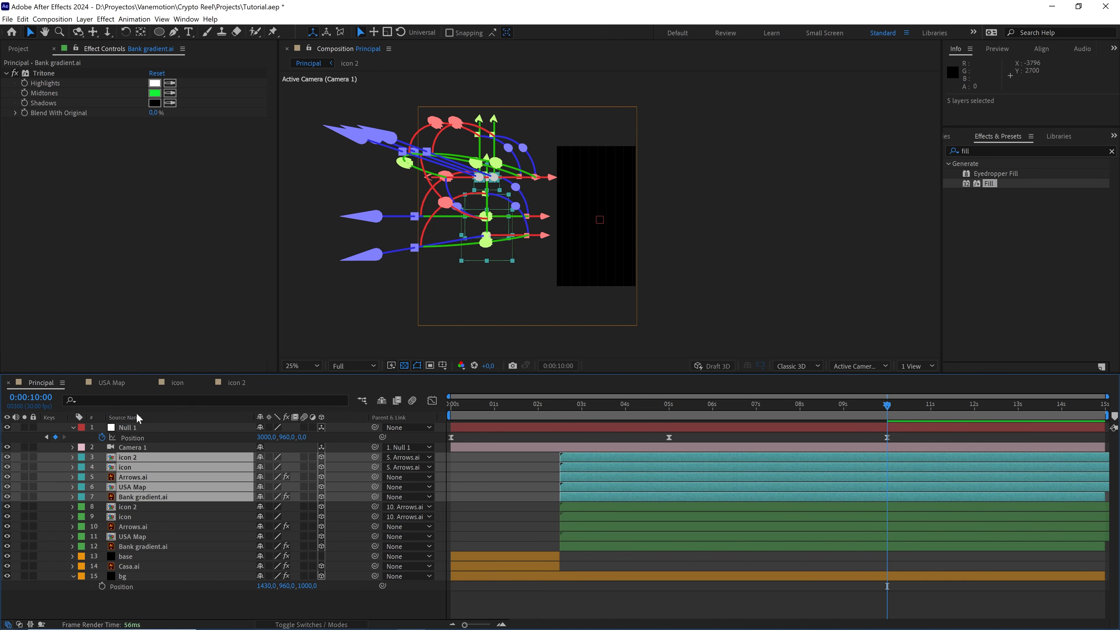
Step: Set the X Position of the cyan Arrows.ai layer to 3000
scroll(546, 271, up, 2)
click(497, 454)
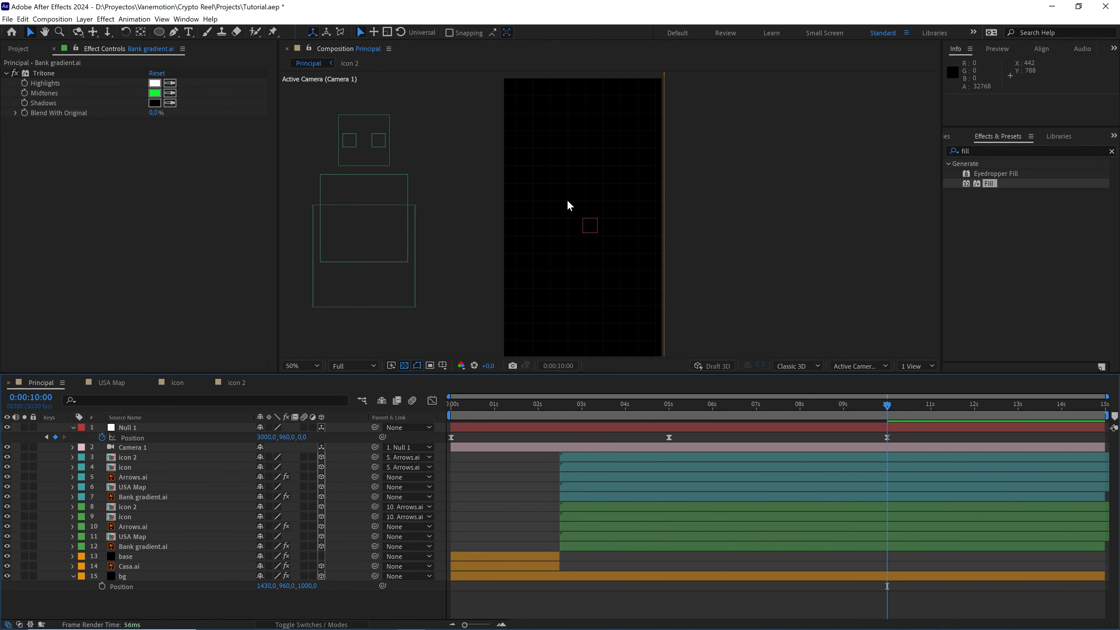
click(128, 456)
shift+click(127, 467)
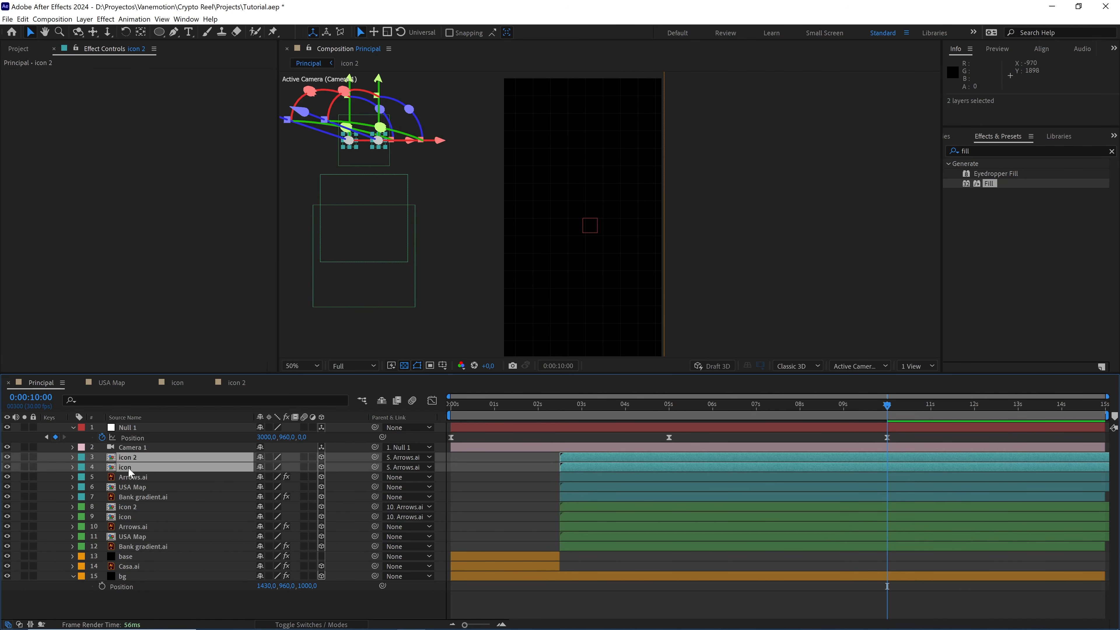
click(143, 476)
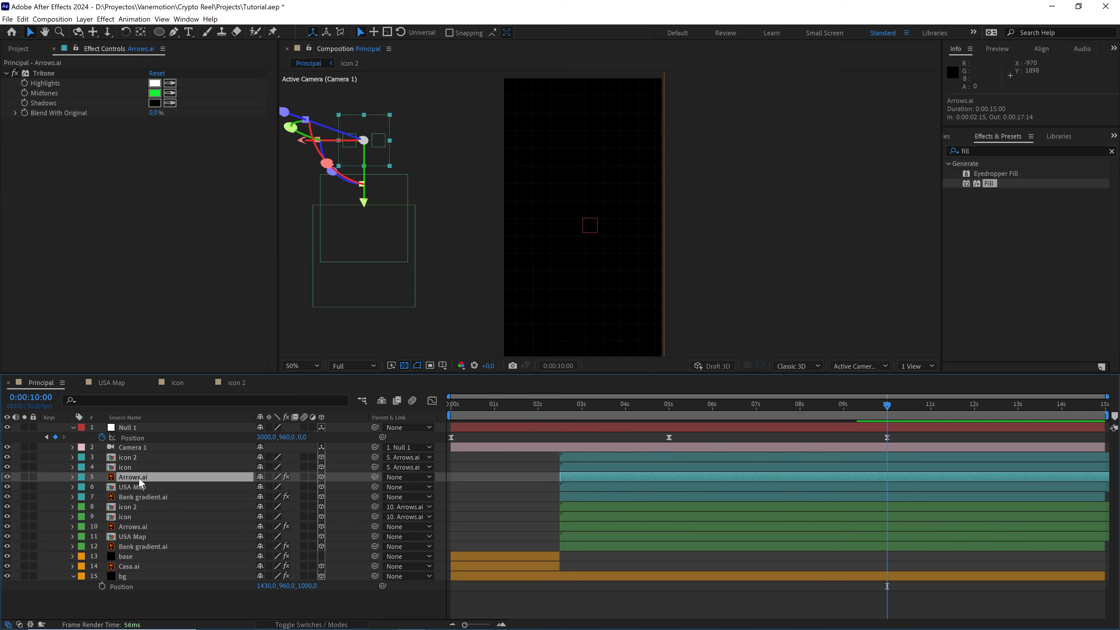
key(p)
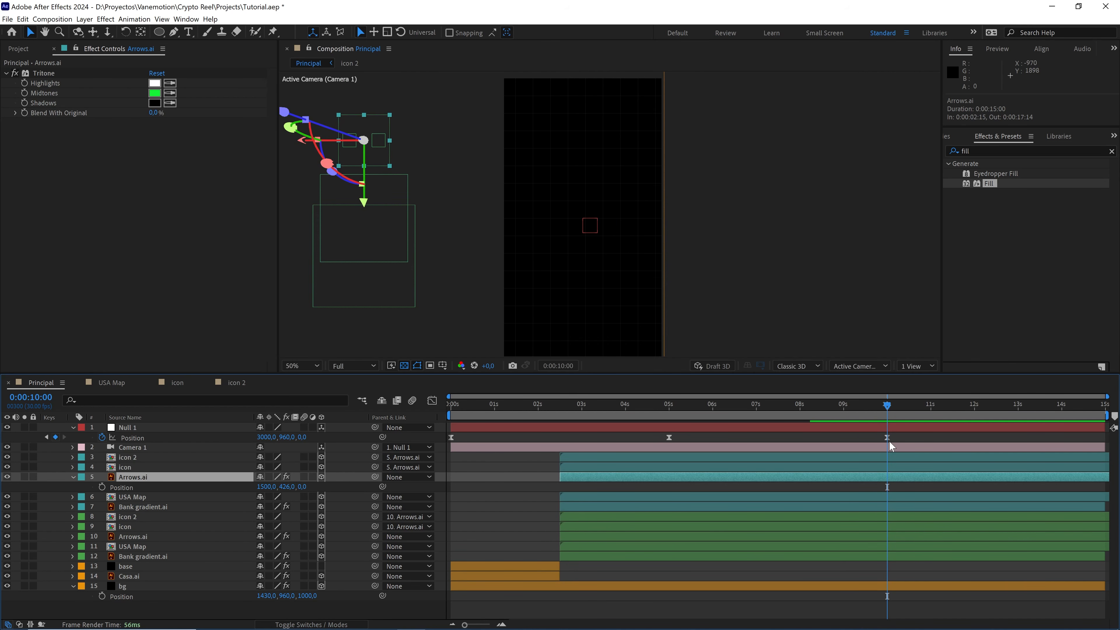
click(267, 437)
click(263, 487)
text(300)
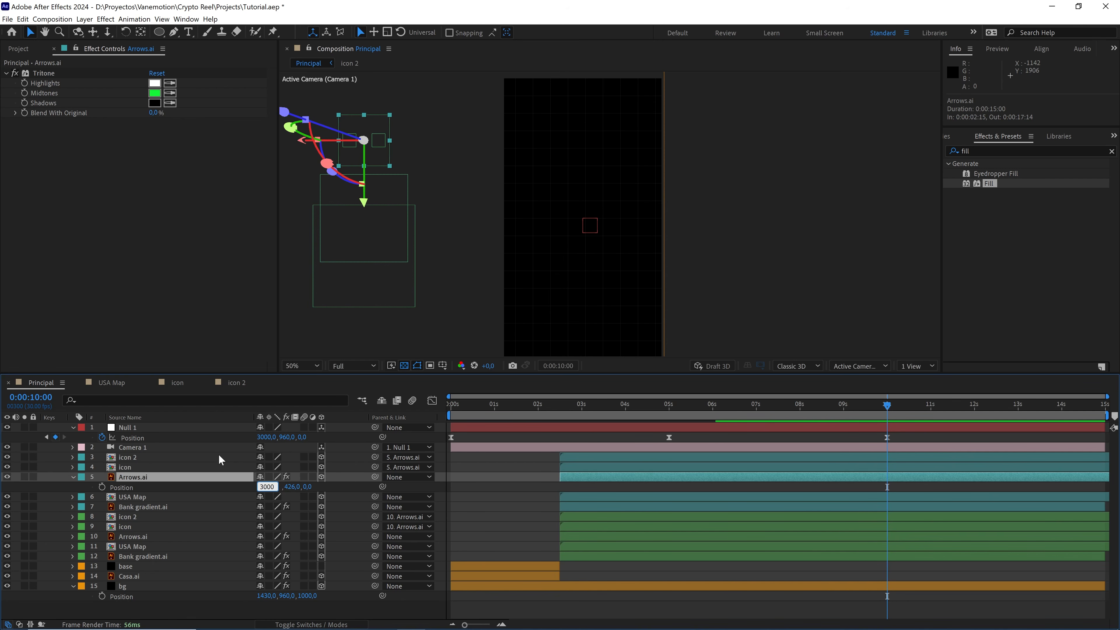
click(203, 479)
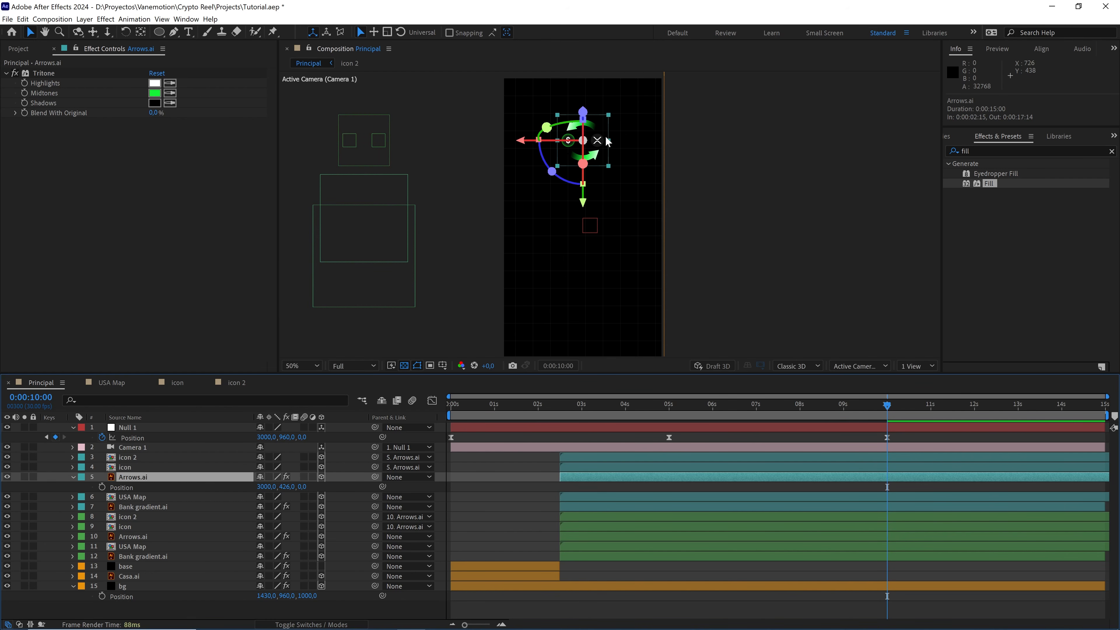
Step: Set the X Position of the cyan USA Map layer to 3000
click(146, 497)
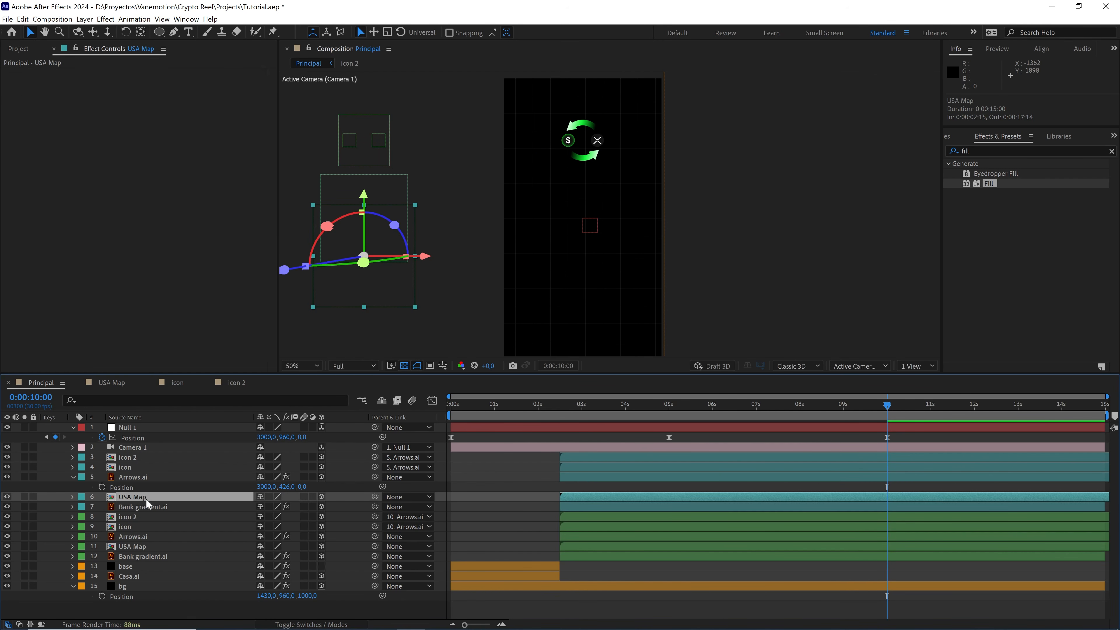
key(p)
click(264, 505)
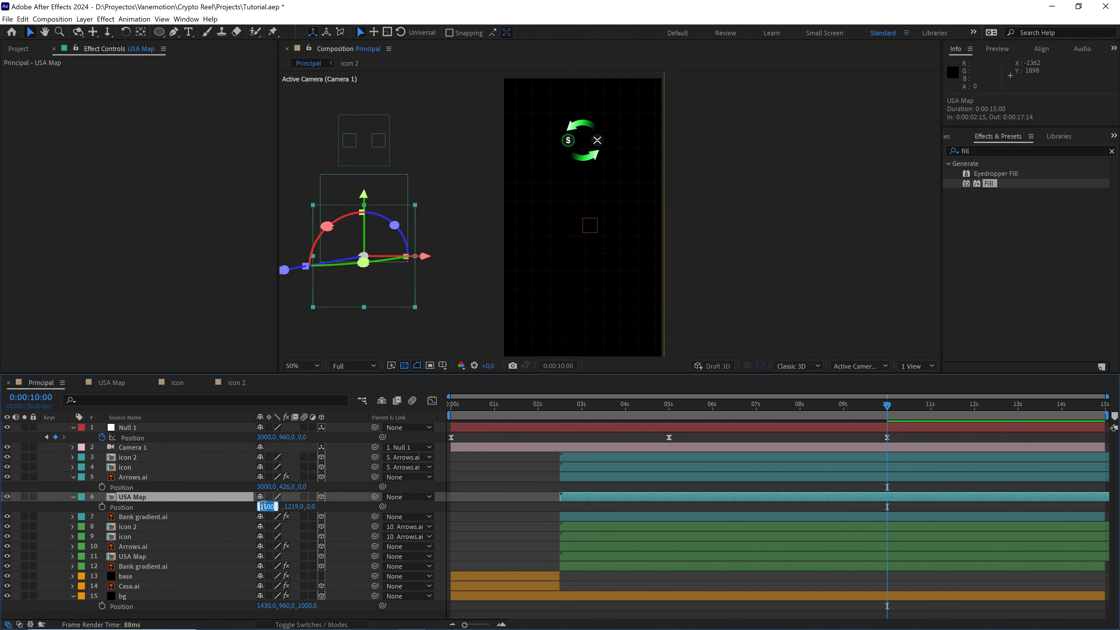
text(3000)
Step: Set the X Position of the cyan Bank gradient.ai layer to 3000
click(152, 519)
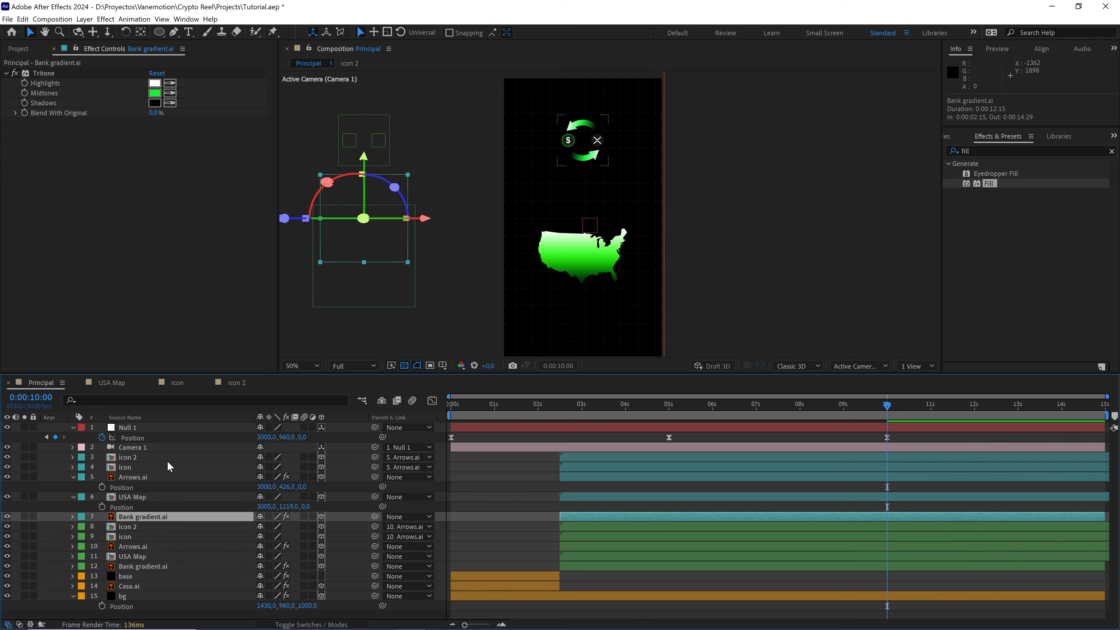
key(p)
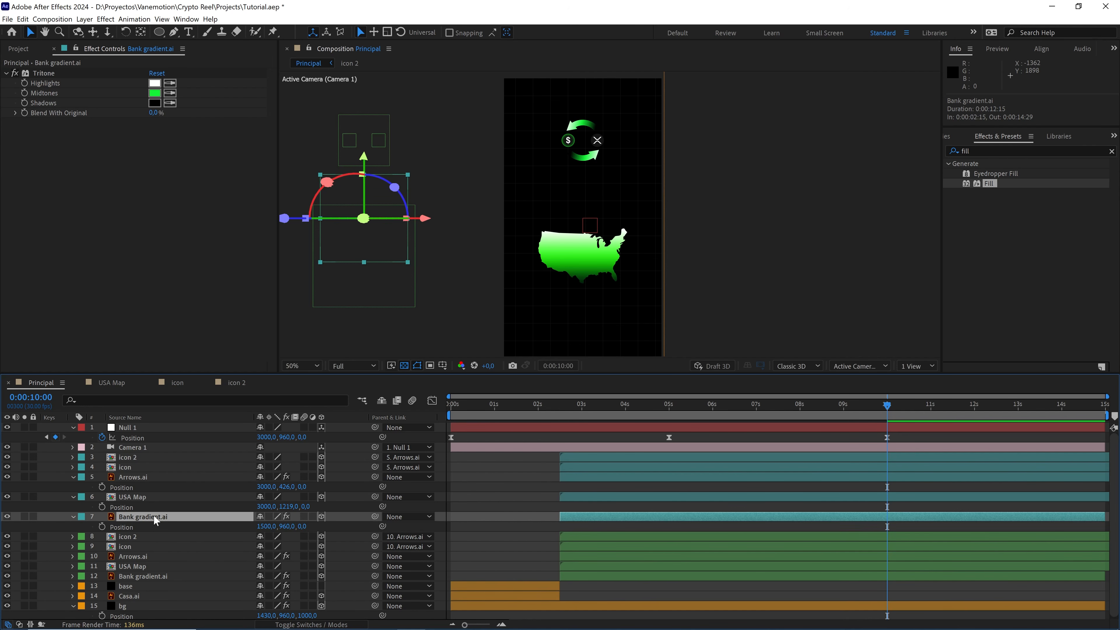
click(267, 527)
text(3000)
key(Return)
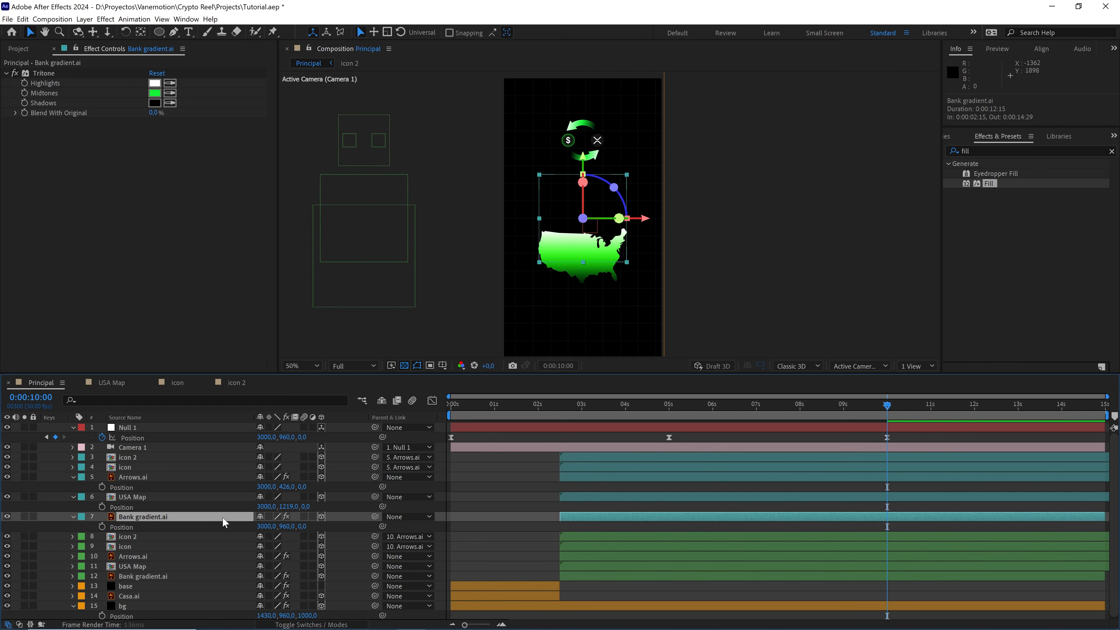
Step: Play the composition from 0:00:05:18 to check the camera move towards the third scene, and return to the start
drag(880, 408, 696, 416)
key(space)
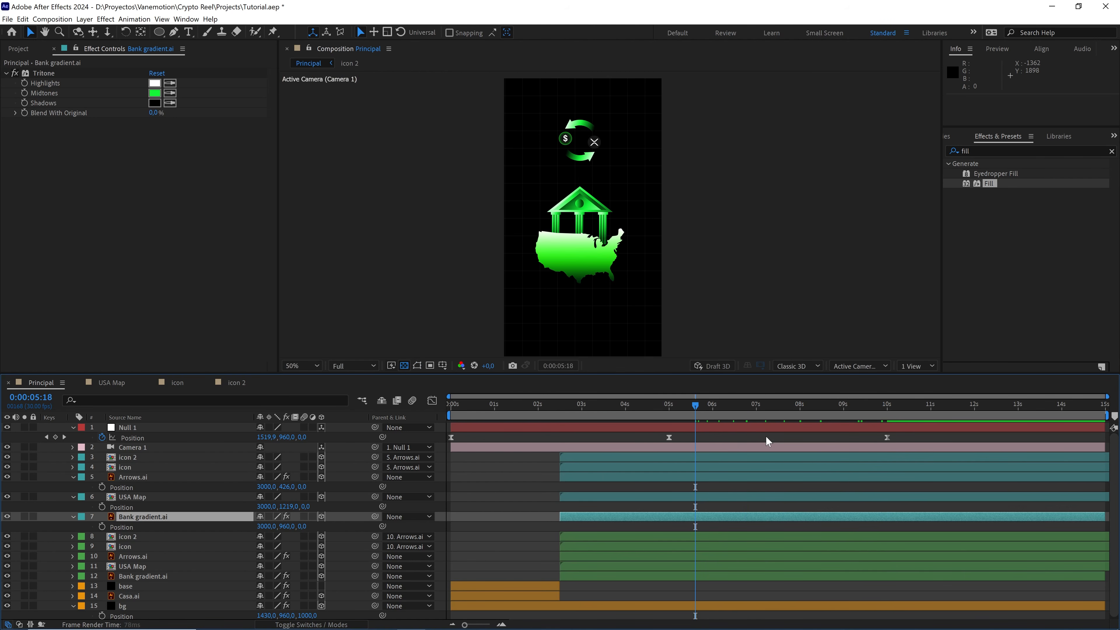
key(space)
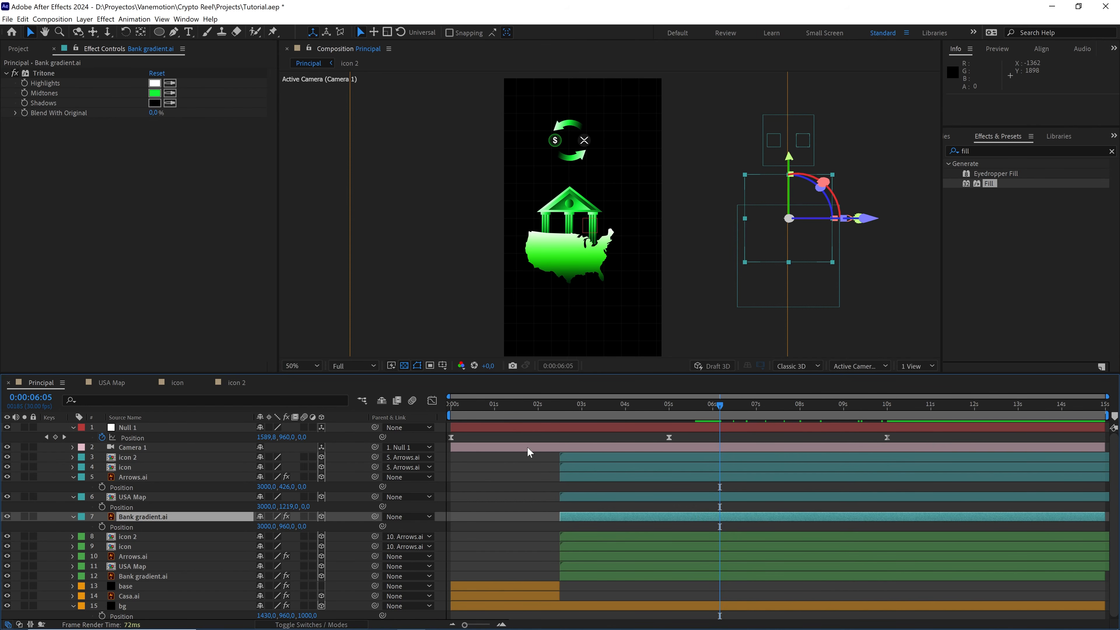
drag(540, 412, 425, 406)
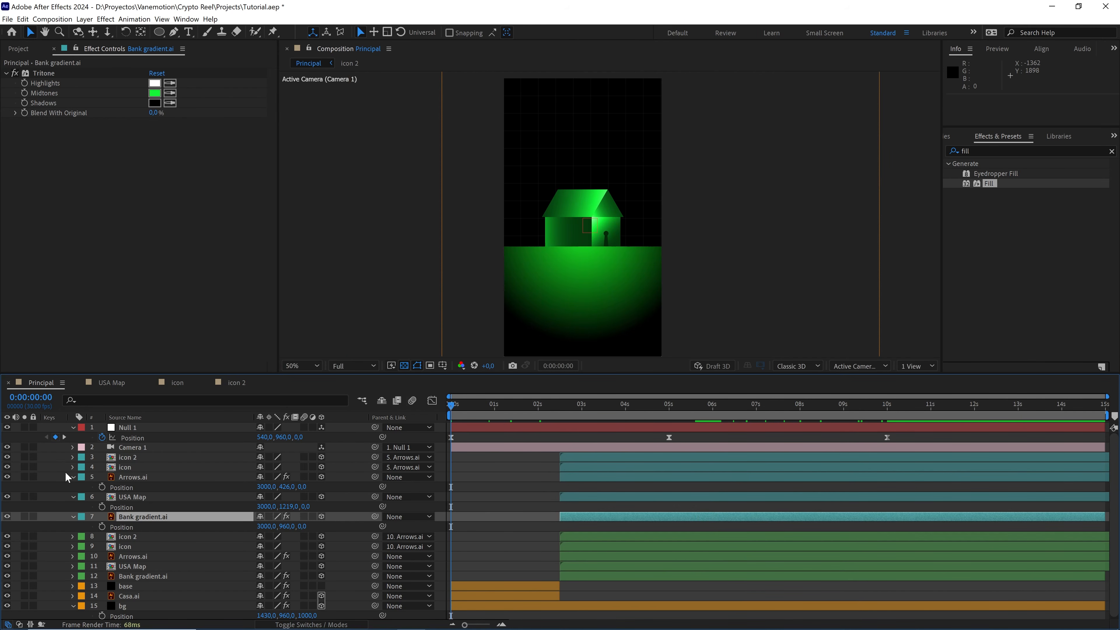
Step: Collapse the open properties of all layers in the Principal composition and deselect everything
key(ctrl+a)
click(72, 426)
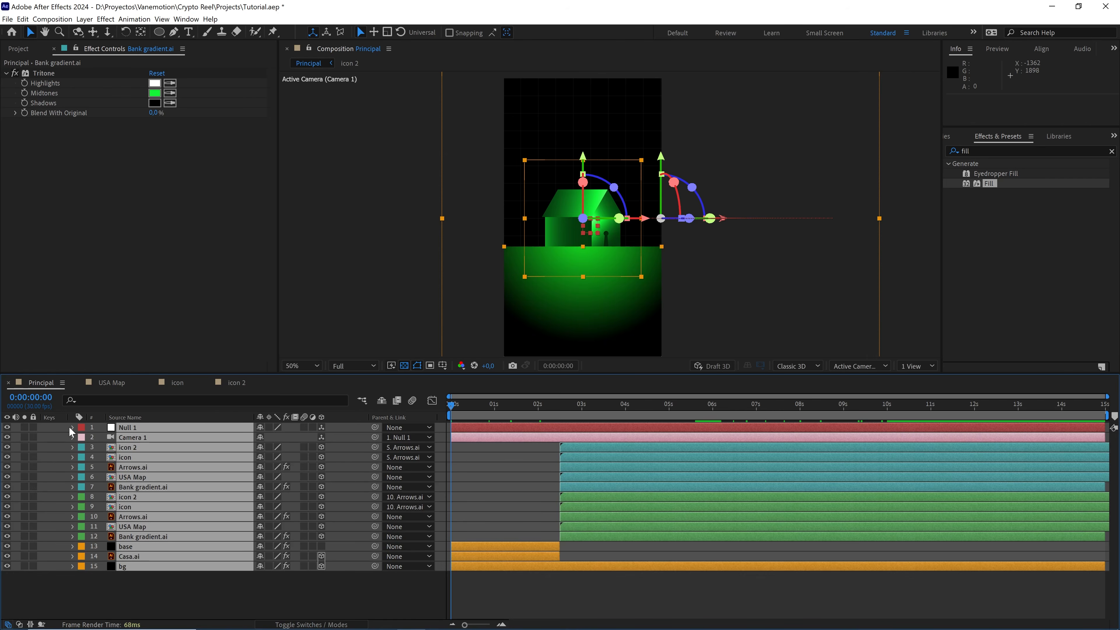
click(194, 597)
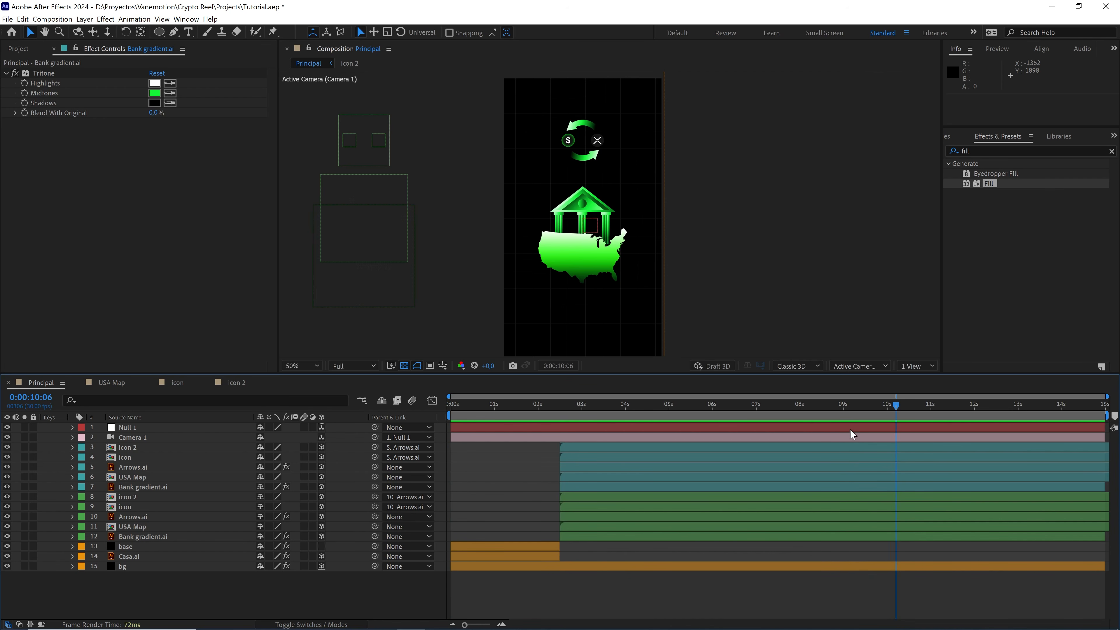
Step: Scrub through the camera move to 0:00:06:17 and reveal the keyframes of the cyan Arrows.ai layer
drag(880, 405, 670, 403)
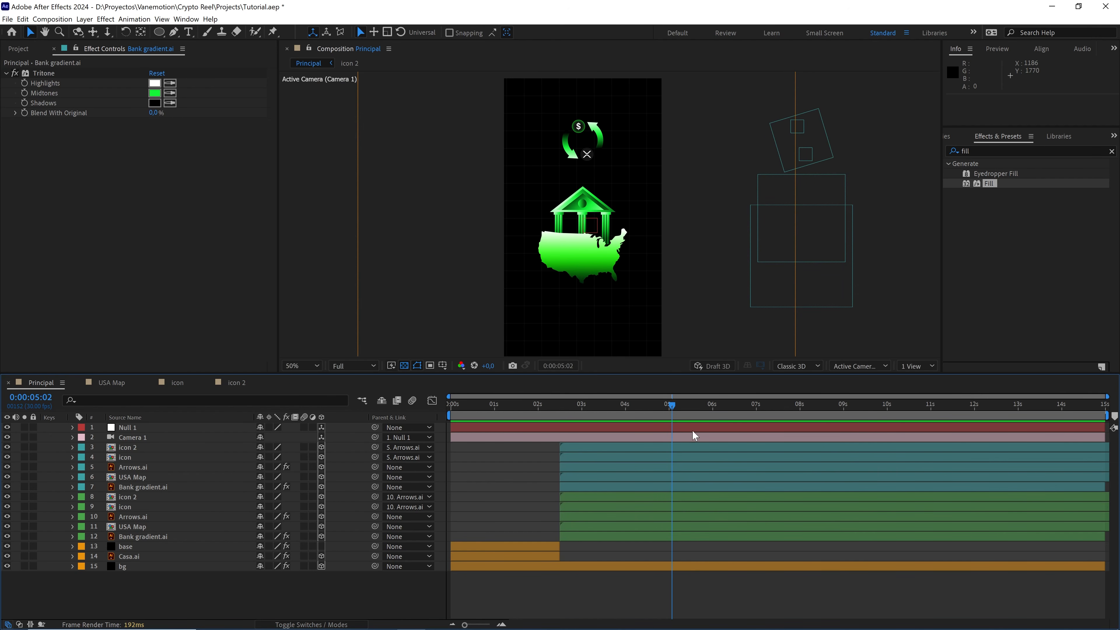
click(680, 406)
drag(689, 405, 730, 408)
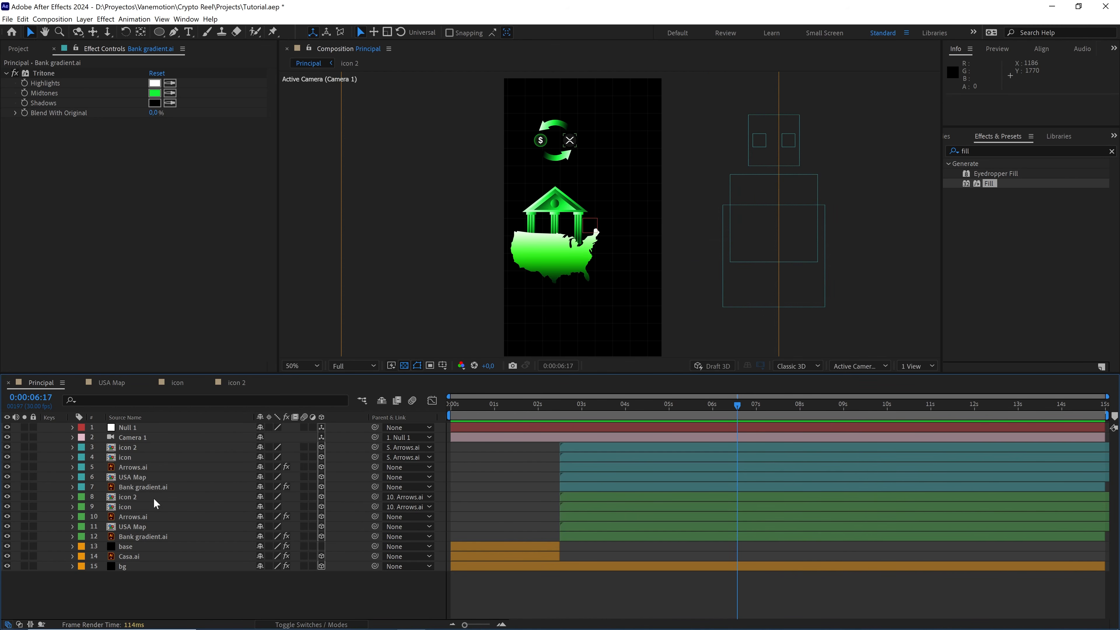
click(132, 467)
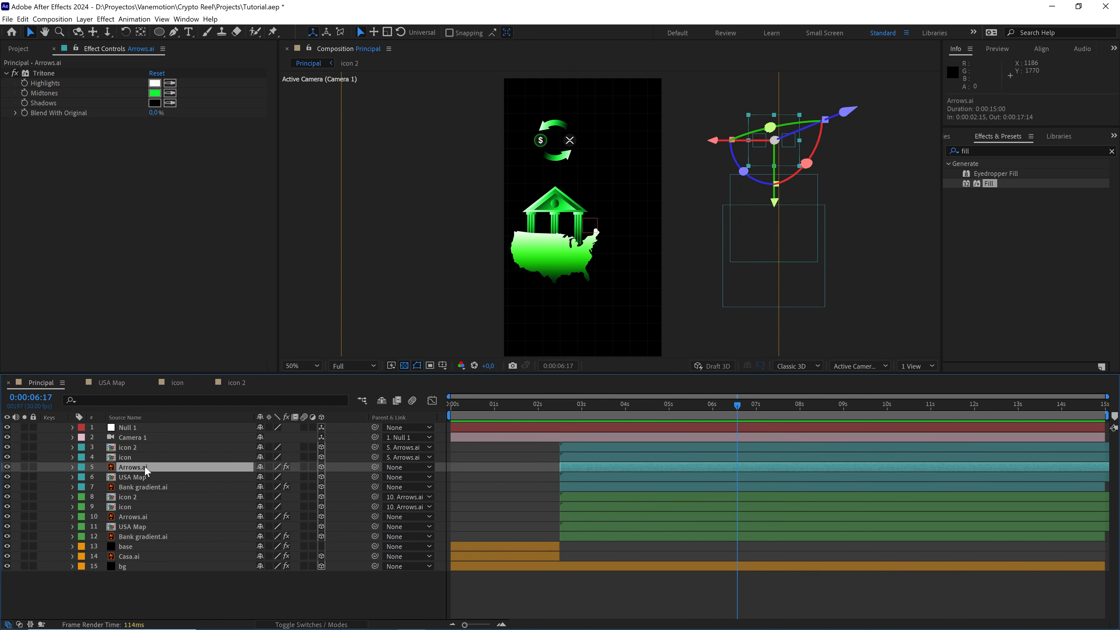
key(u)
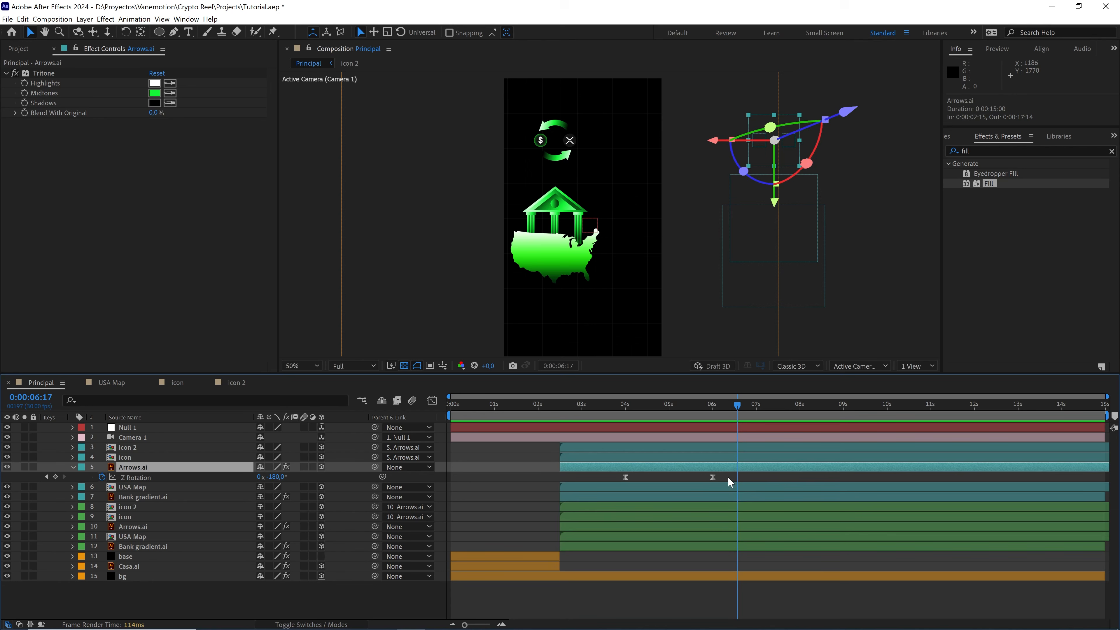
Step: Try to shift both Z Rotation keyframes of the cyan Arrows.ai layer, and undo the keyframe movement
drag(728, 476, 599, 481)
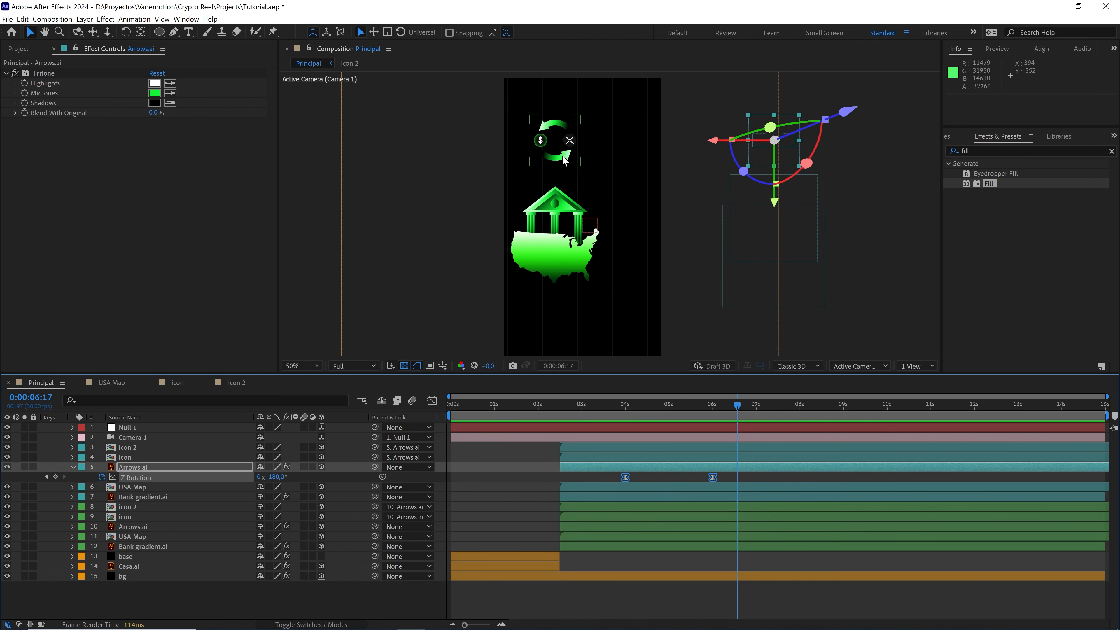
scroll(571, 145, up, 1)
drag(531, 83, 566, 155)
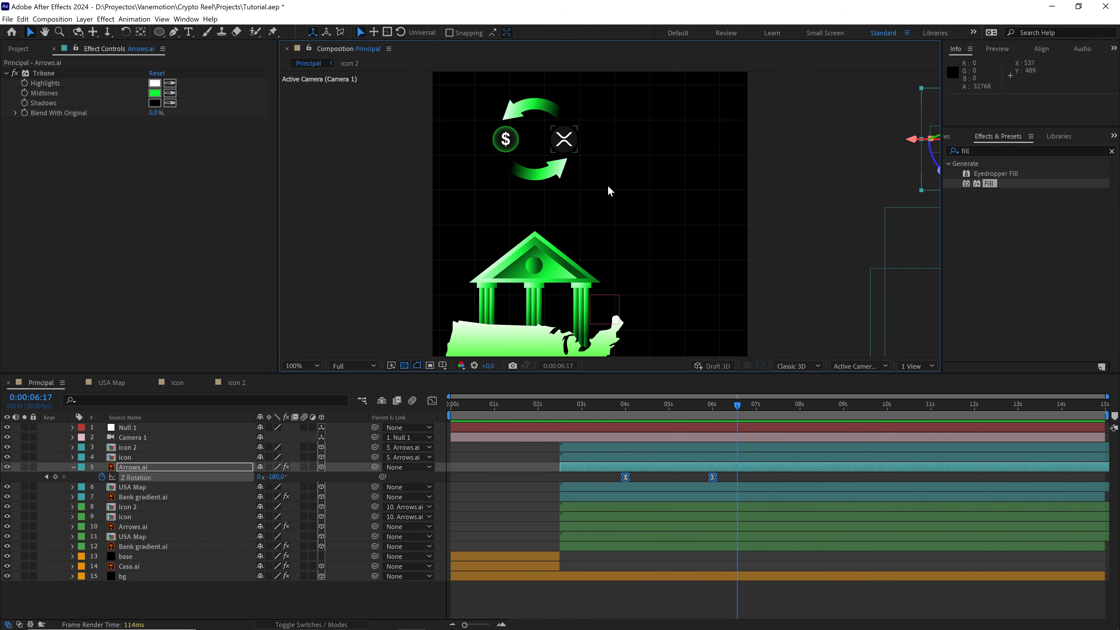
mouse_move(713, 474)
mouse_down()
mouse_move(793, 485)
mouse_move(713, 484)
mouse_up()
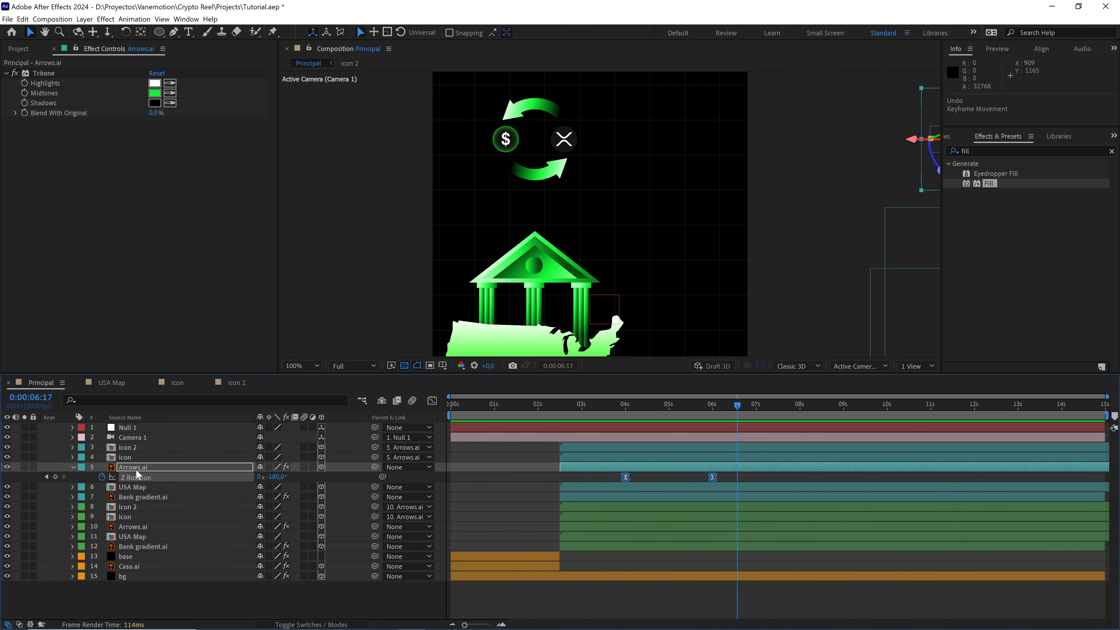
click(161, 467)
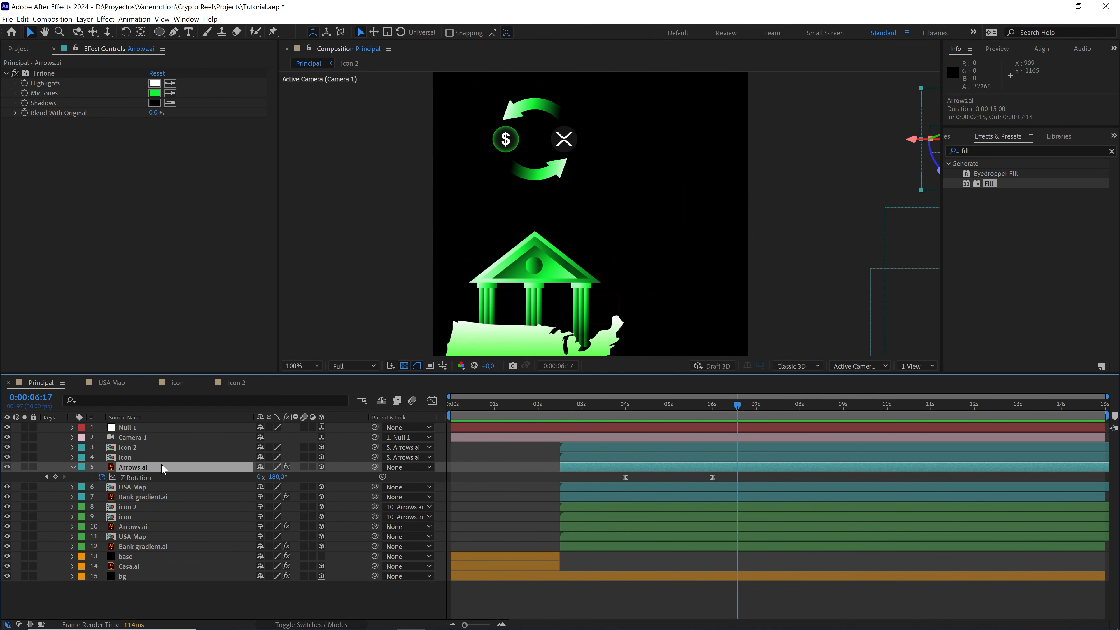
Step: Link the Z Rotation of the cyan icon 2 and icon layers to the cyan Arrows.ai layer's Z Rotation
click(134, 457)
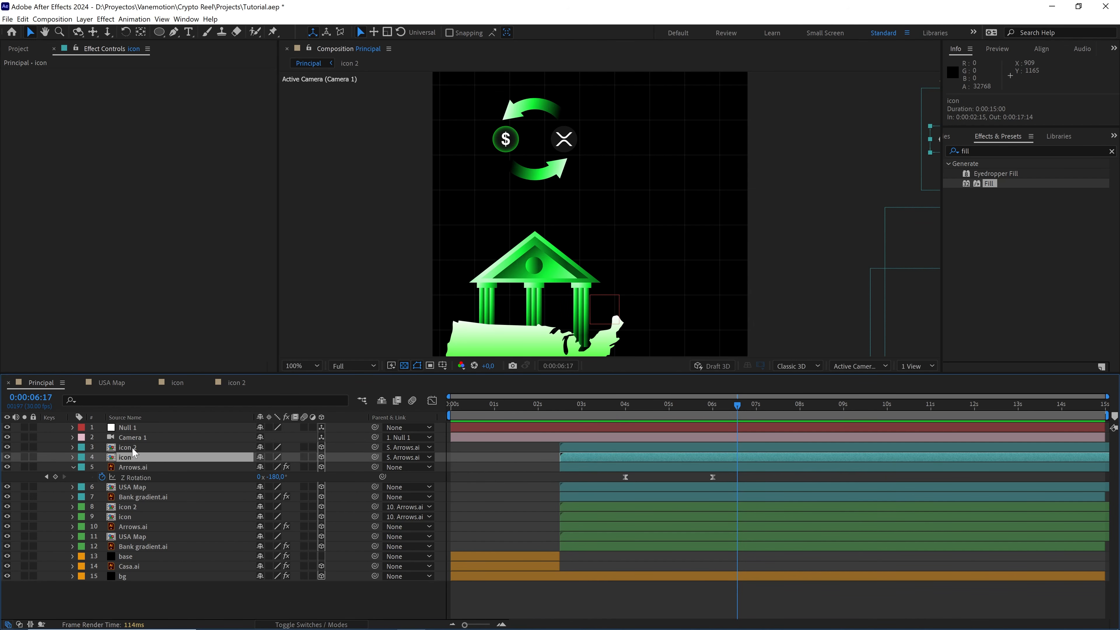
shift+click(133, 447)
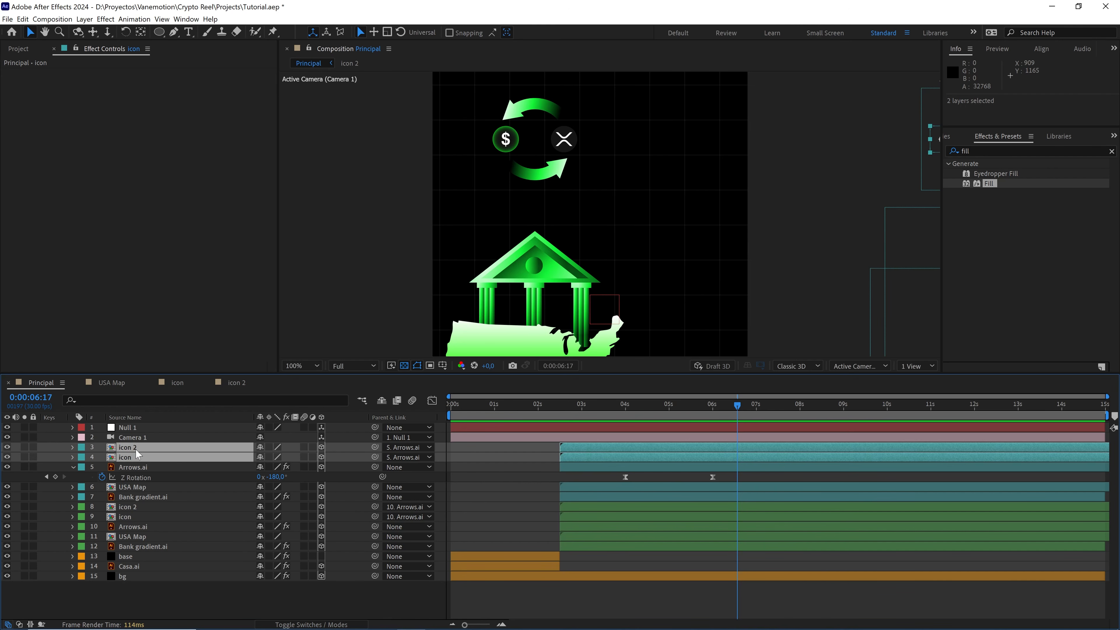
key(r)
click(316, 478)
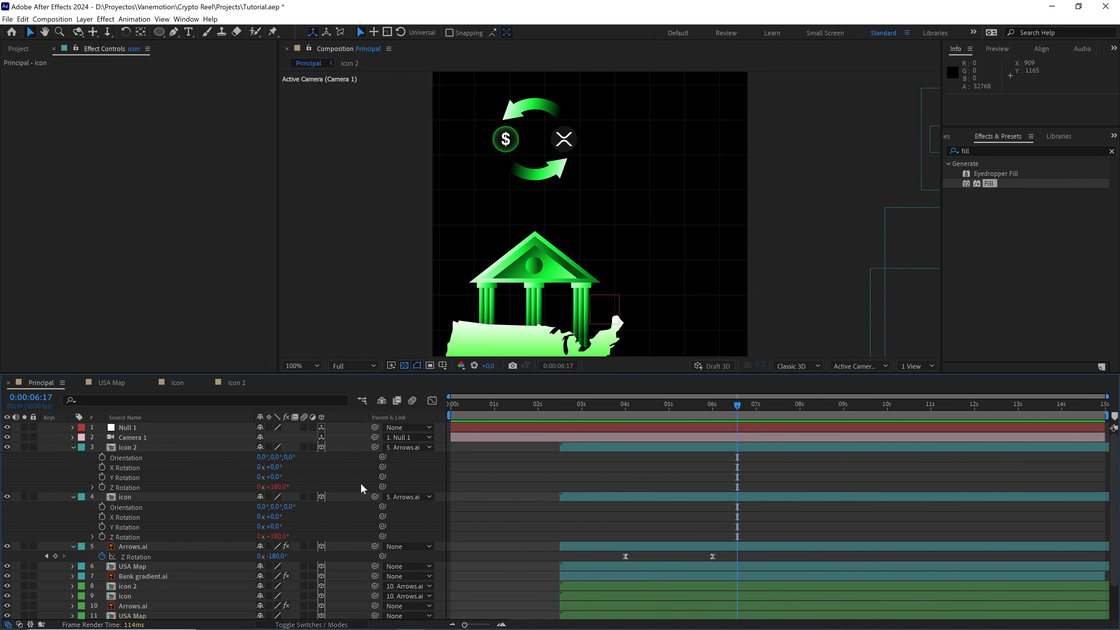
drag(381, 485, 137, 554)
drag(380, 535, 140, 559)
Step: Move both Z Rotation keyframes of the cyan Arrows.ai layer so the last one falls at 0:00:08:09, and show their curve in the Graph Editor
drag(728, 553, 570, 562)
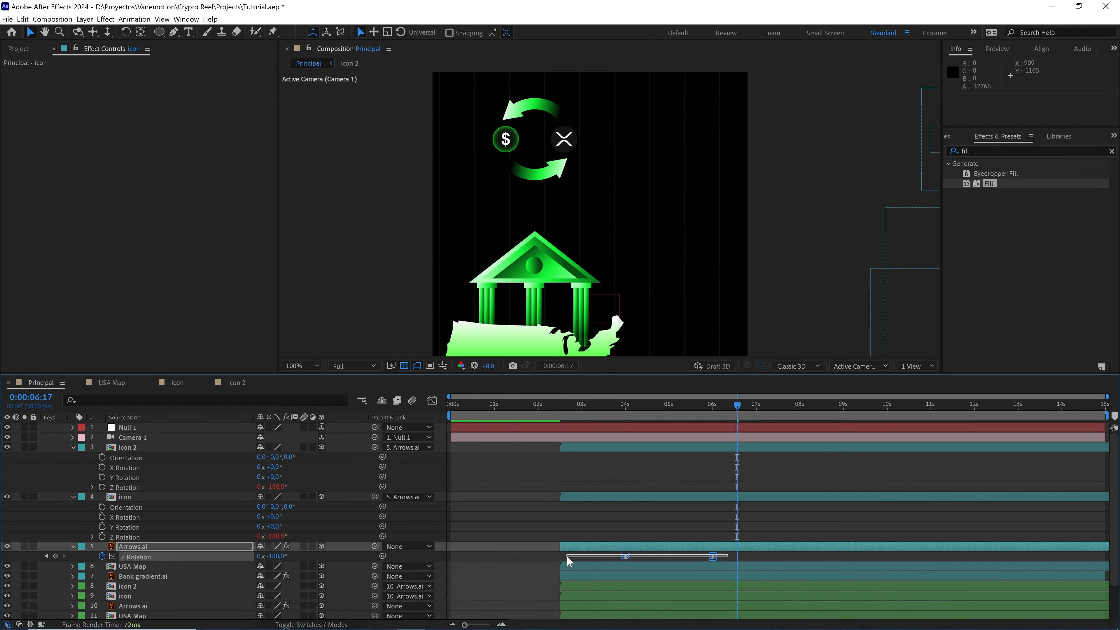
drag(712, 555, 776, 556)
drag(794, 225, 714, 219)
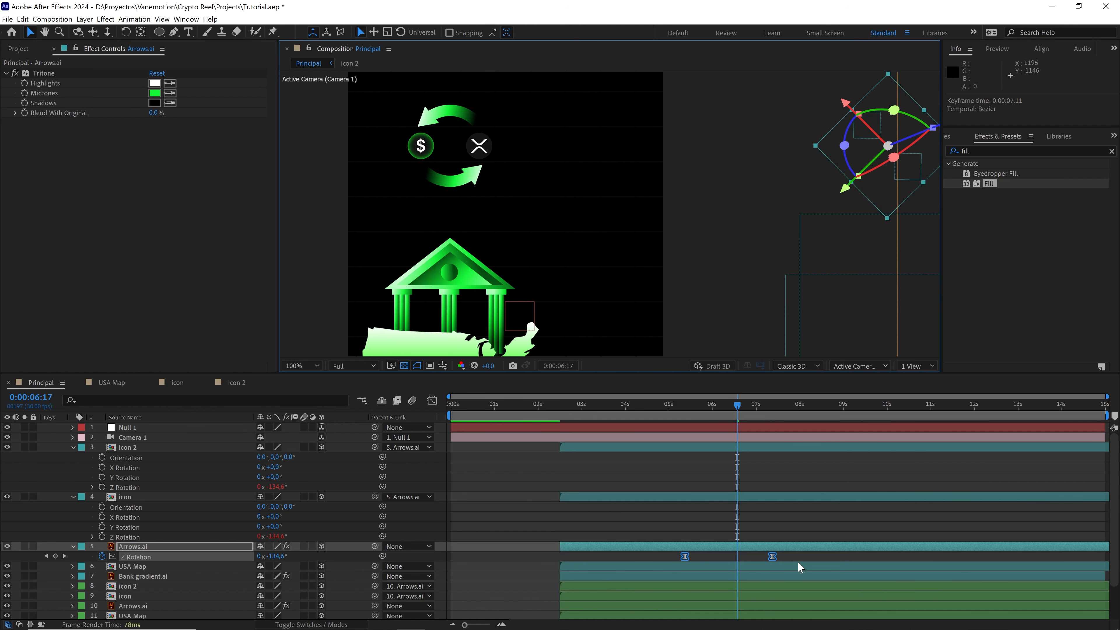
drag(772, 557, 812, 557)
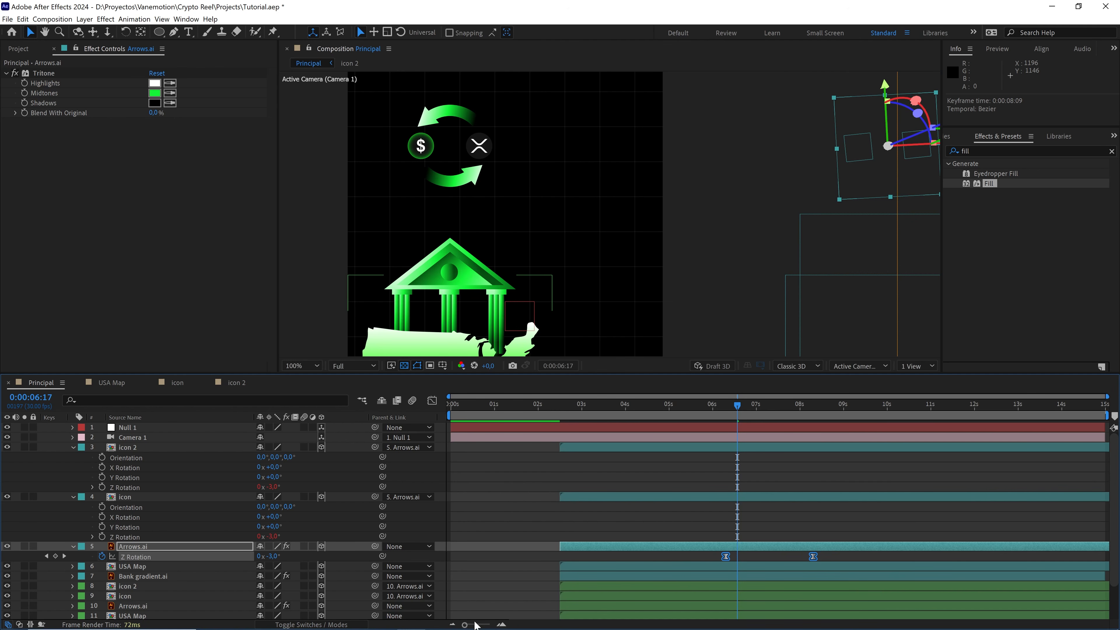
click(433, 400)
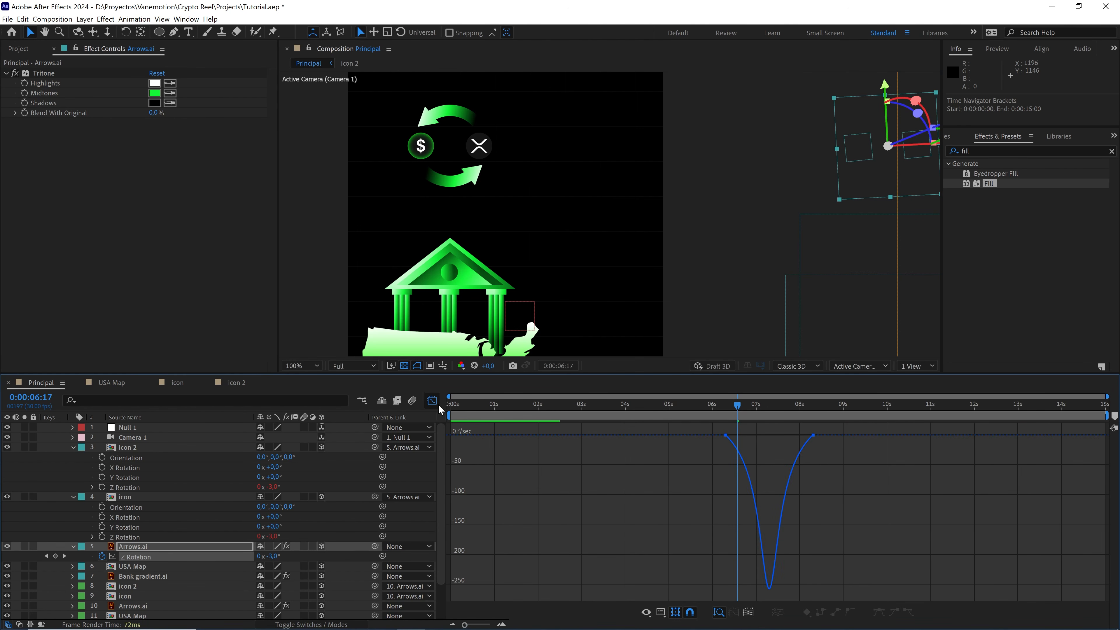
Step: Return to the layer bar view, collapse the cyan icon 2 and icon layers, and reveal Null 1's Position keyframes
click(435, 402)
click(71, 447)
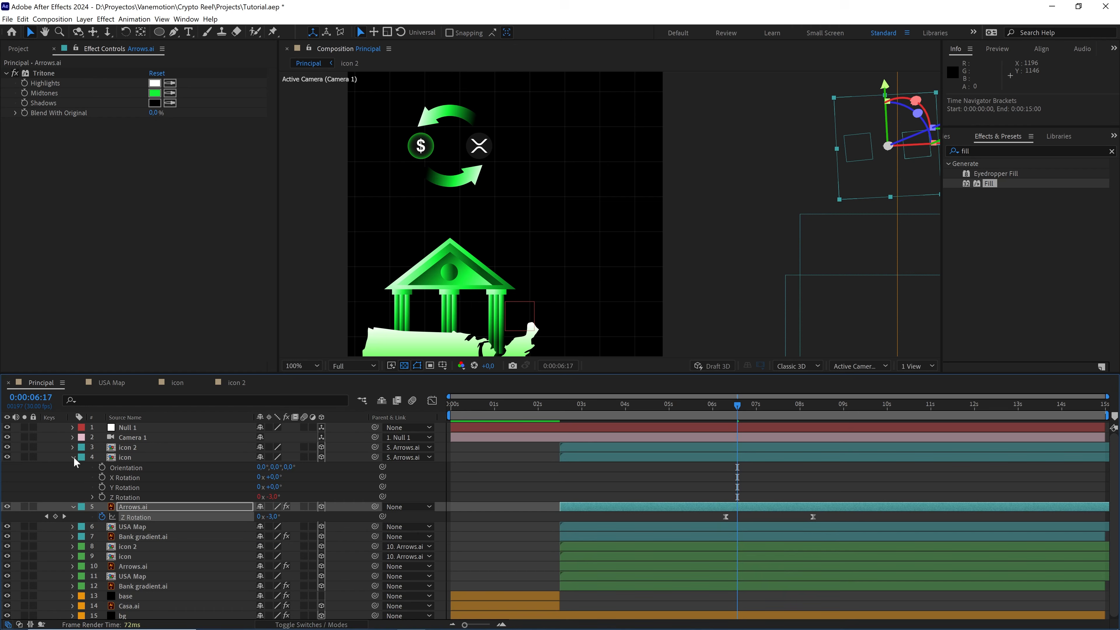
click(72, 457)
click(694, 426)
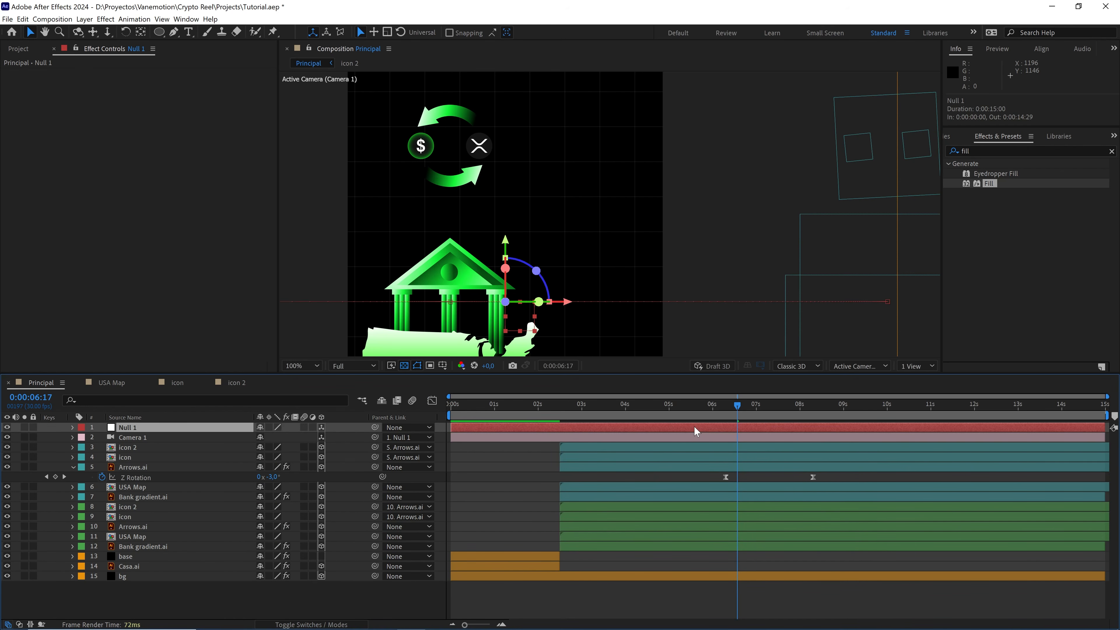
key(p)
Step: Shift both Z Rotation keyframes of the cyan Arrows.ai layer so the last one aligns with Null 1's final Position keyframe at 0:00:10:00
click(780, 410)
drag(812, 410, 886, 415)
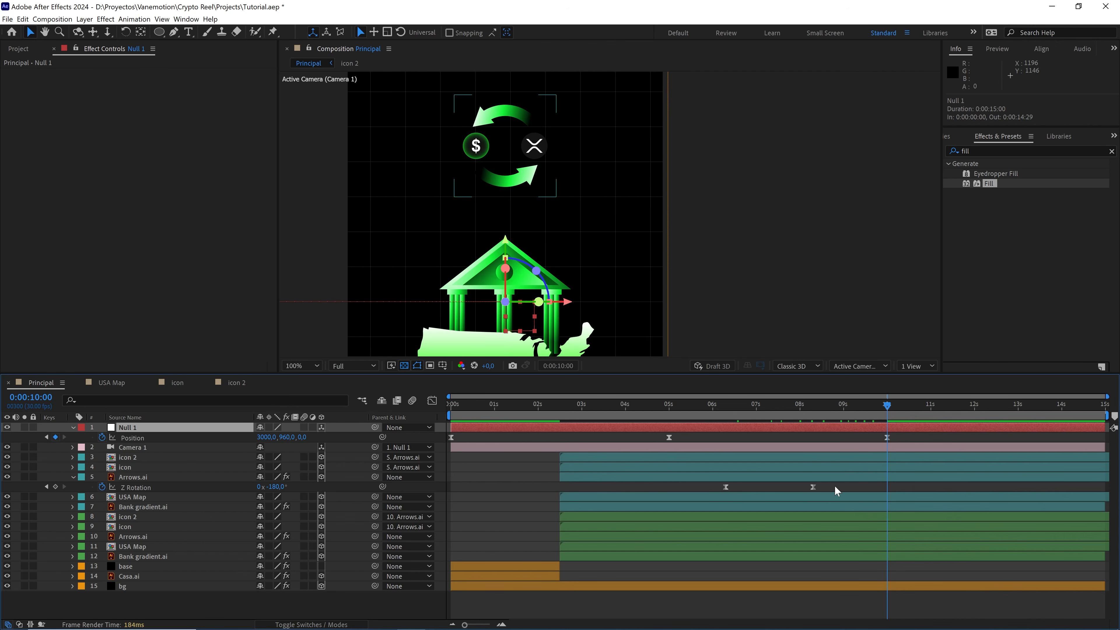
drag(833, 484, 716, 490)
drag(812, 486, 886, 488)
Step: Move the first Z Rotation keyframe of the cyan Arrows.ai layer to 0:00:08:20
drag(879, 409, 811, 413)
click(822, 485)
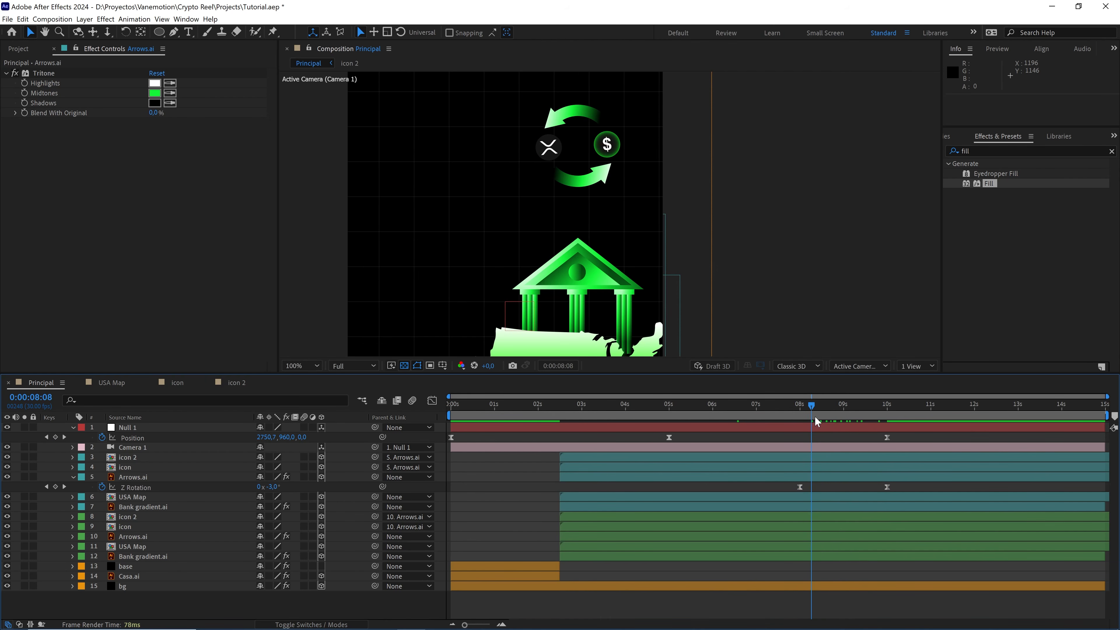
click(799, 406)
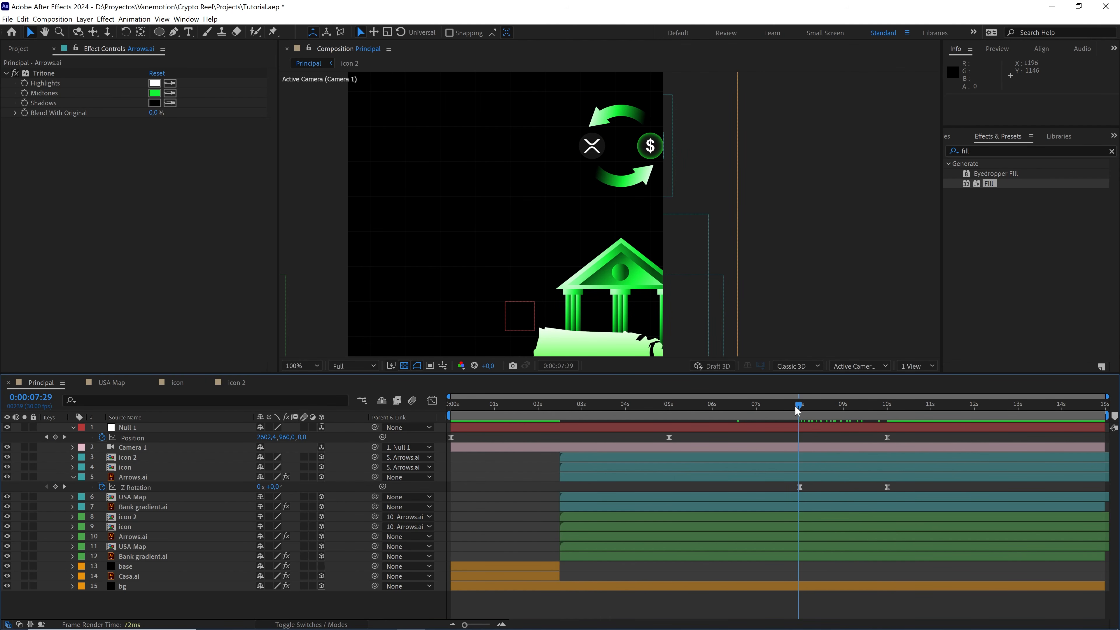
drag(806, 406, 826, 412)
drag(800, 487, 822, 488)
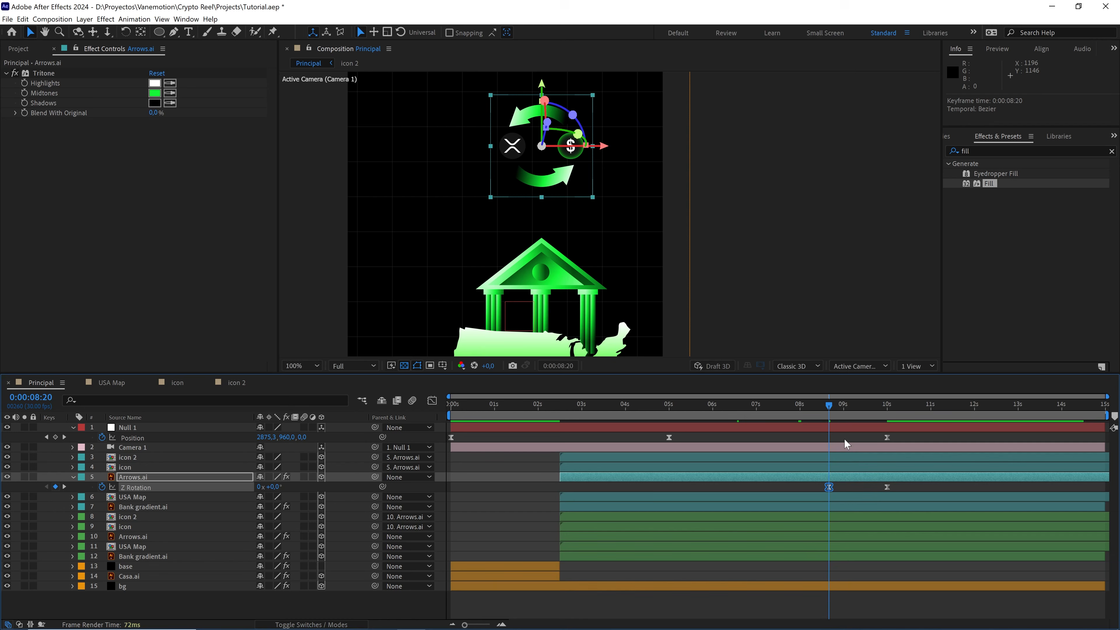
Step: Play the third scene from 0:00:07:28 and again from 0:00:08:11 to check the arrow rotation against the camera move, then inspect the arrows at 100%
drag(824, 405, 797, 405)
scroll(693, 263, down, 1)
drag(665, 256, 652, 255)
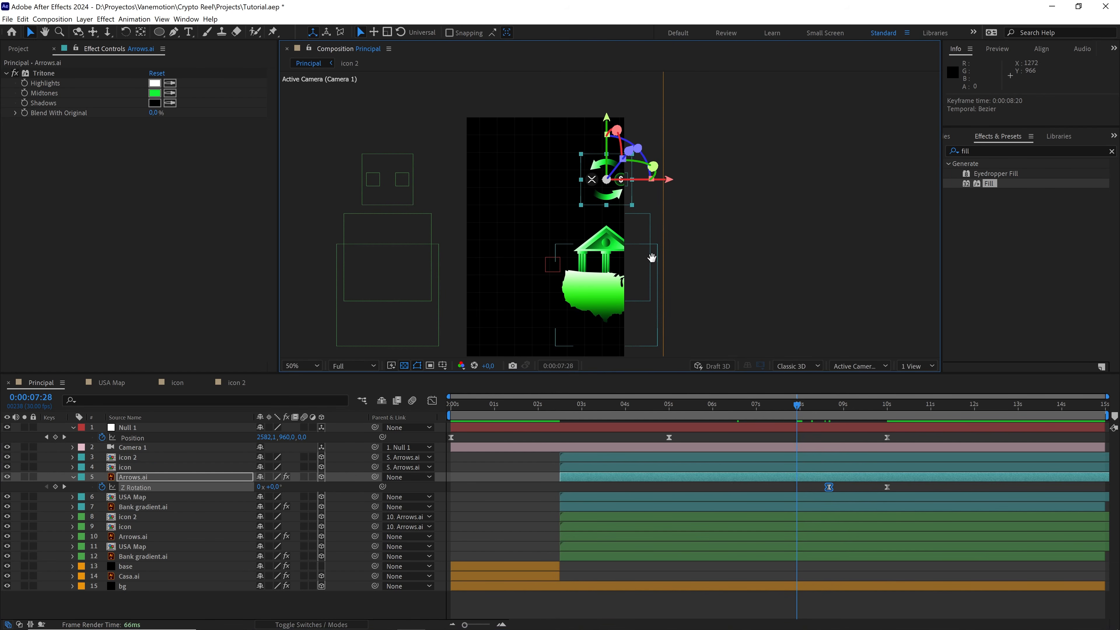
key(ctrl+shift+h)
key(space)
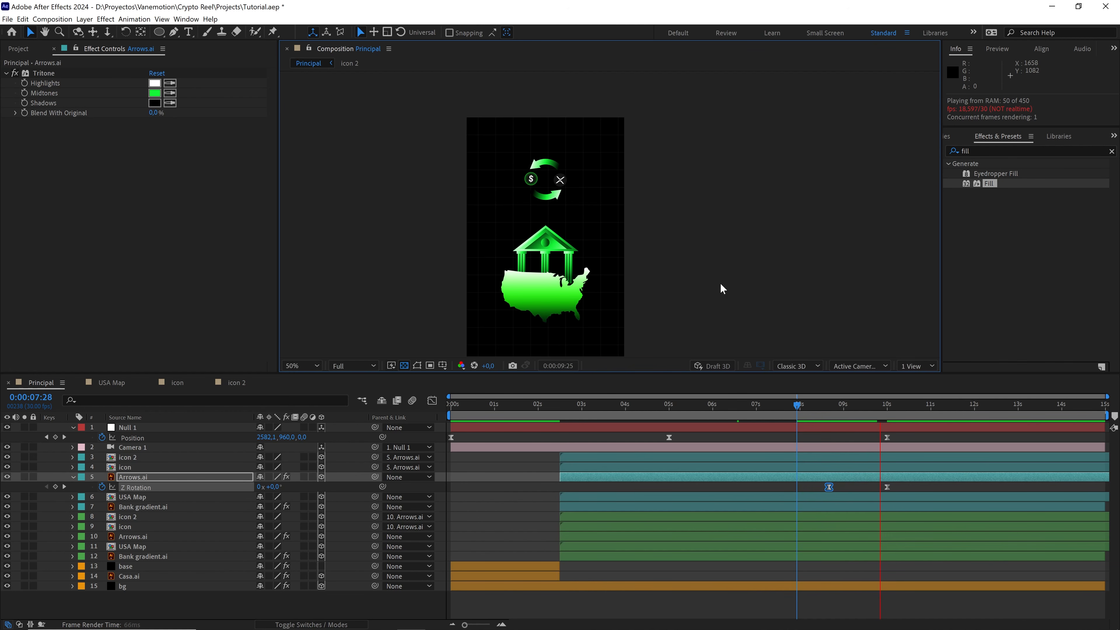
click(814, 410)
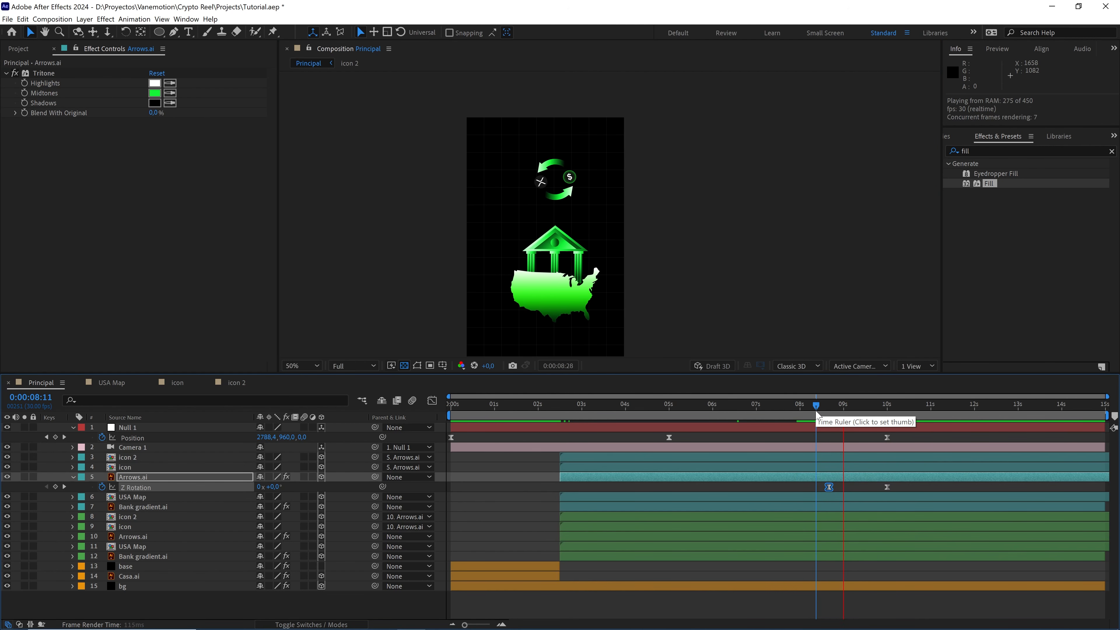
key(space)
scroll(605, 230, up, 1)
drag(581, 206, 612, 252)
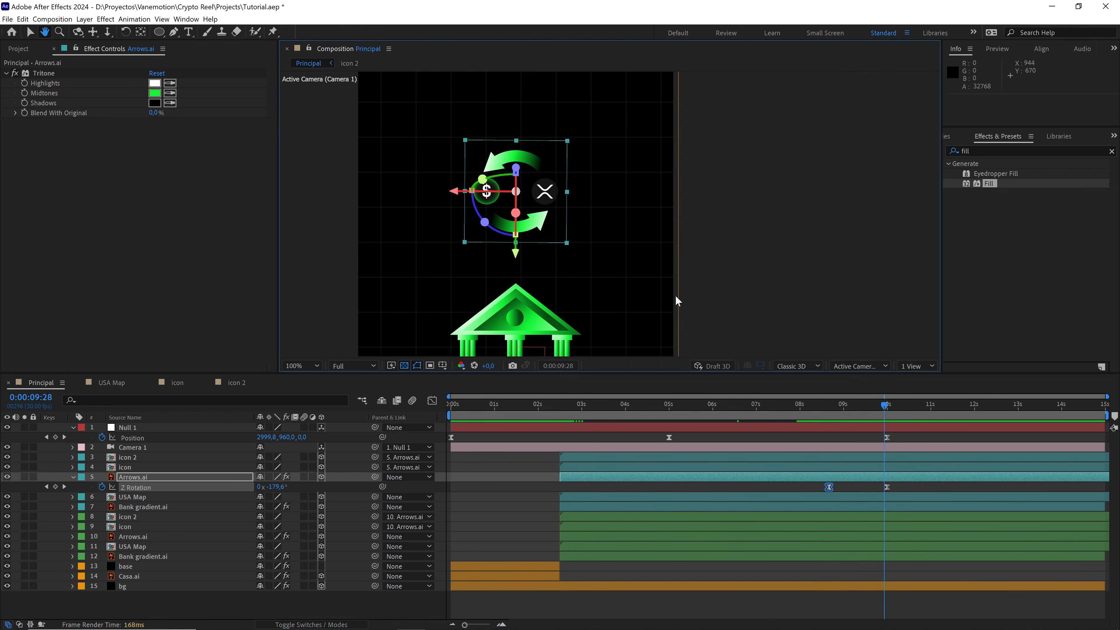
Step: Paste the copied Z Rotation expression onto layers 3 icon 2 and 4 icon
click(870, 405)
click(152, 457)
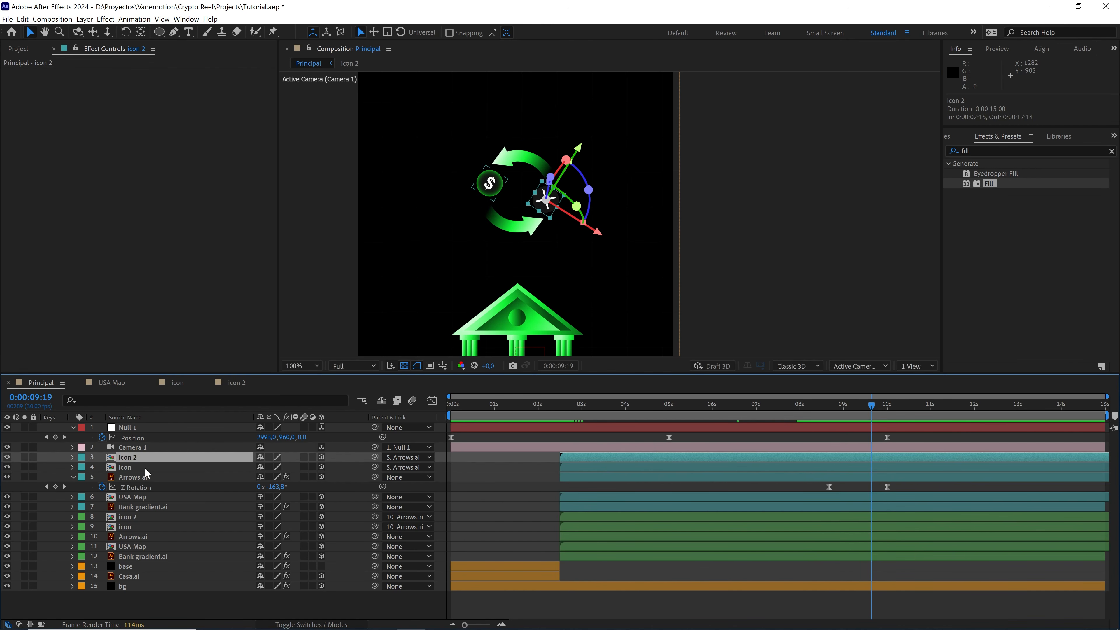
ctrl+click(144, 467)
key(ctrl+v)
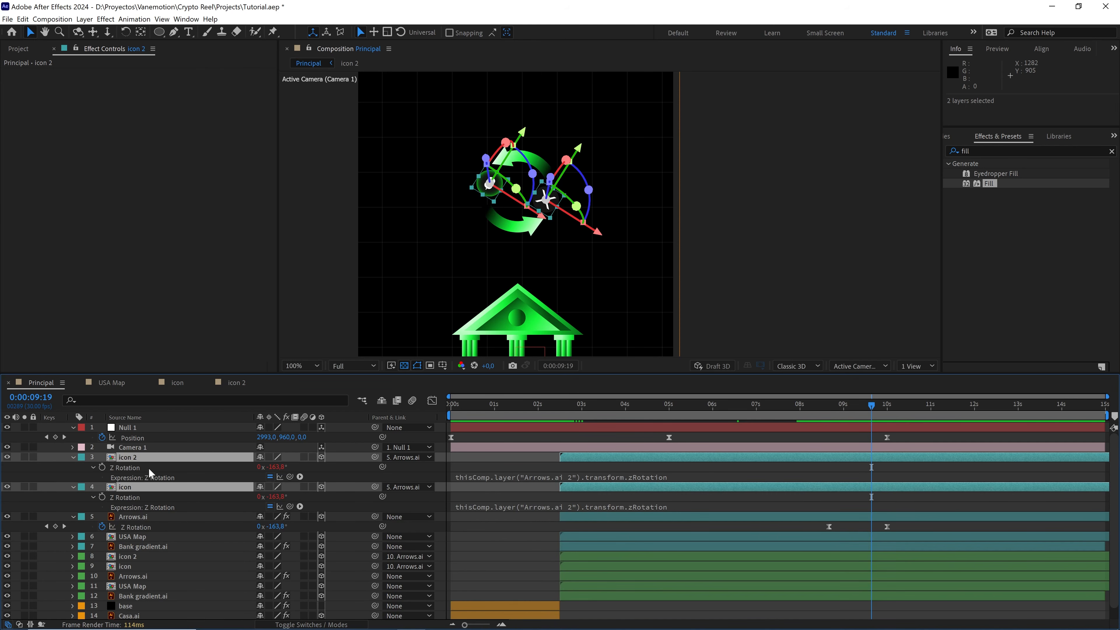
Step: Negate the Z Rotation expressions of layers 3 and 4 so both read -thisComp.layer("Arrows.ai 2").transform.zRotation, and scrub through the icons' rotation
click(460, 482)
click(482, 480)
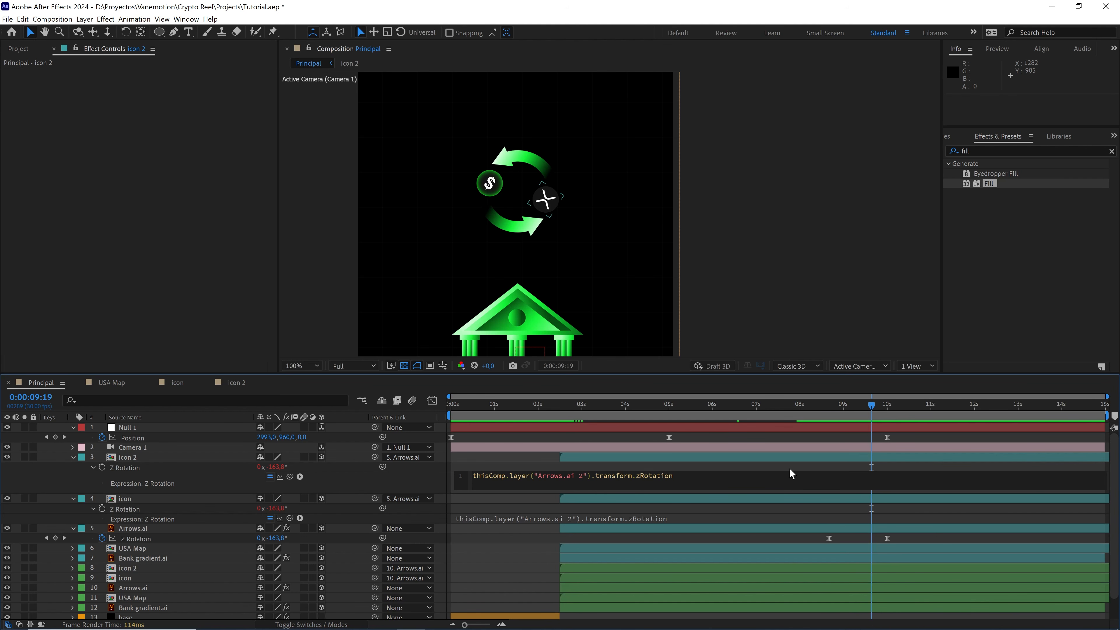
drag(871, 404, 834, 411)
scroll(553, 214, up, 2)
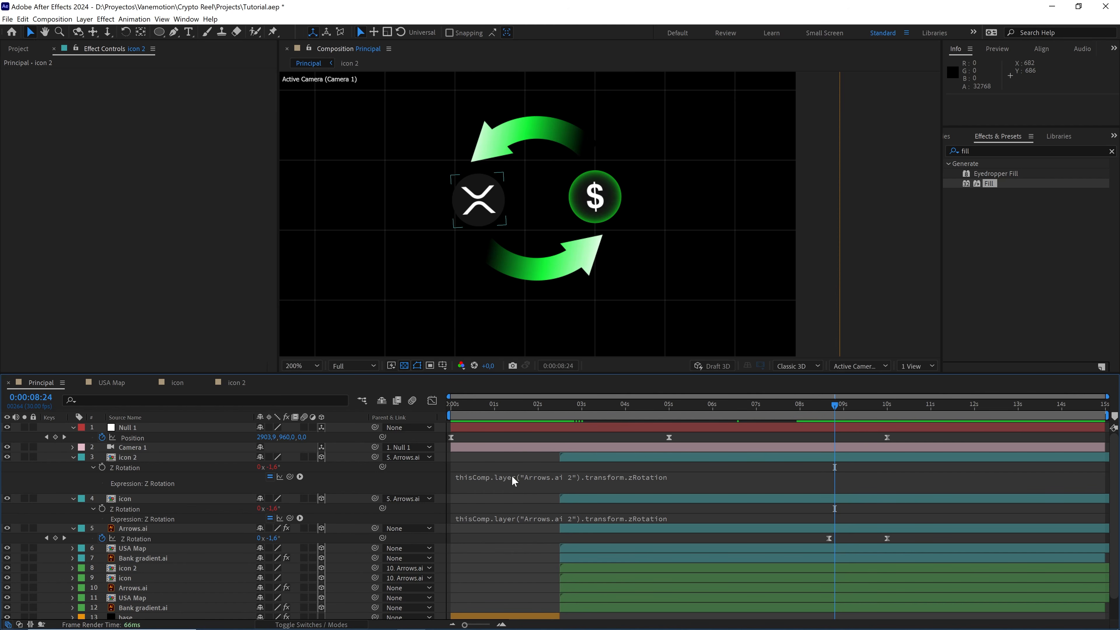
click(522, 476)
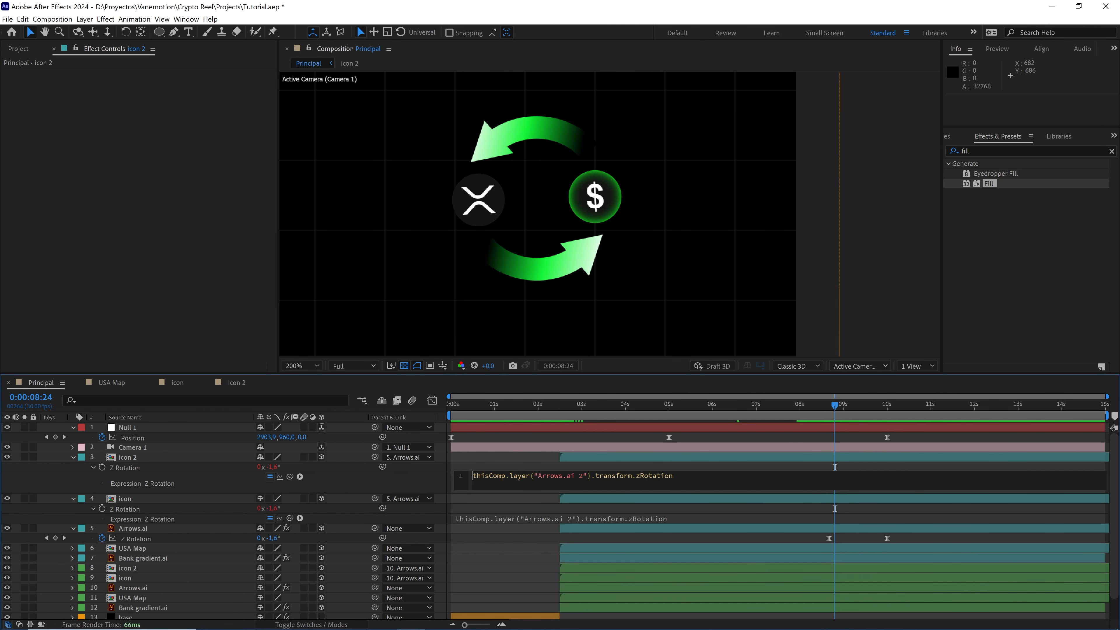
text(-)
click(500, 517)
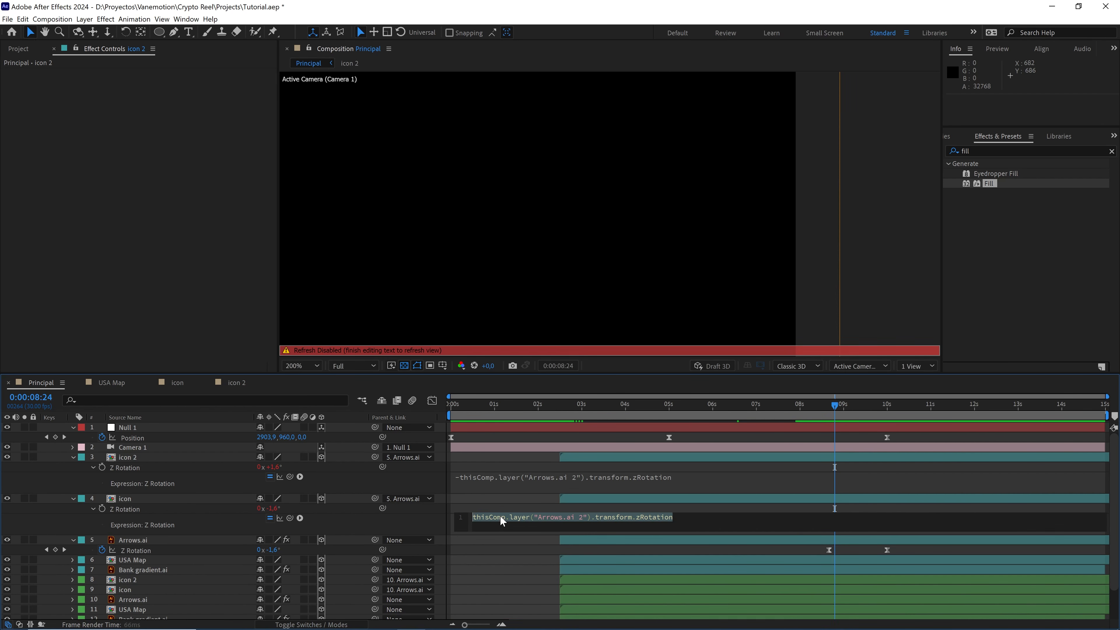
click(499, 516)
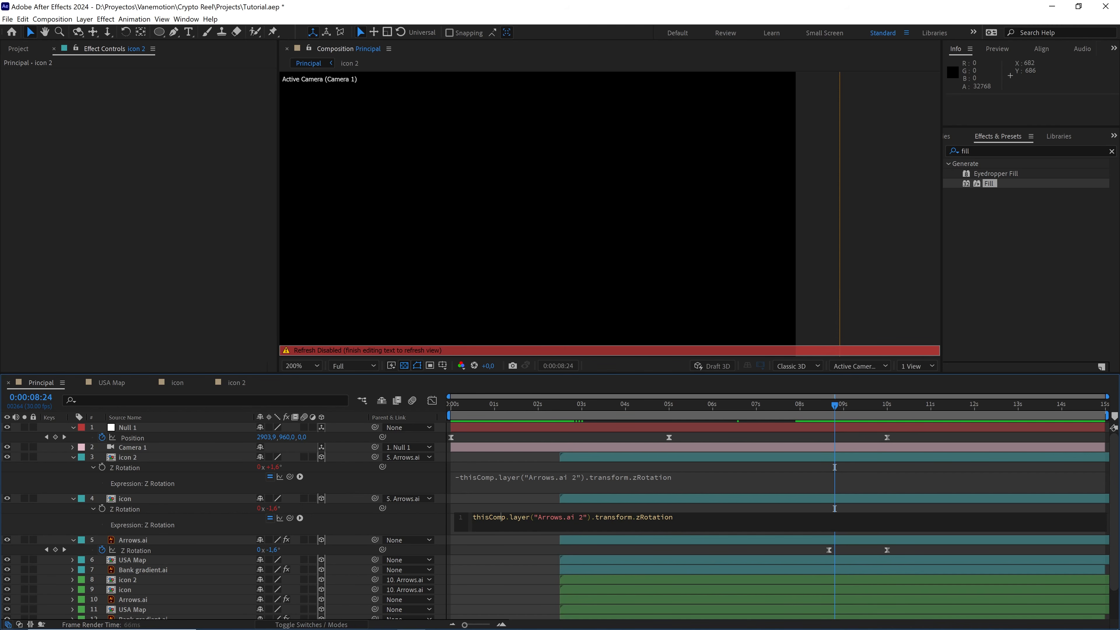
text(-)
click(520, 498)
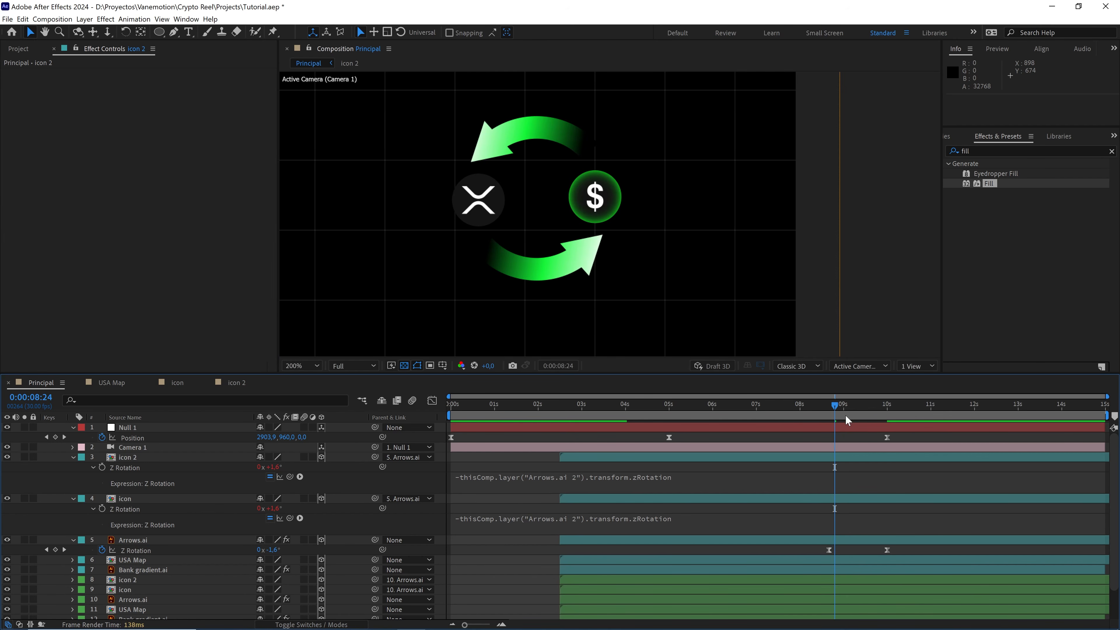
mouse_move(842, 407)
mouse_down()
mouse_move(864, 409)
mouse_move(840, 406)
mouse_up()
scroll(620, 268, down, 2)
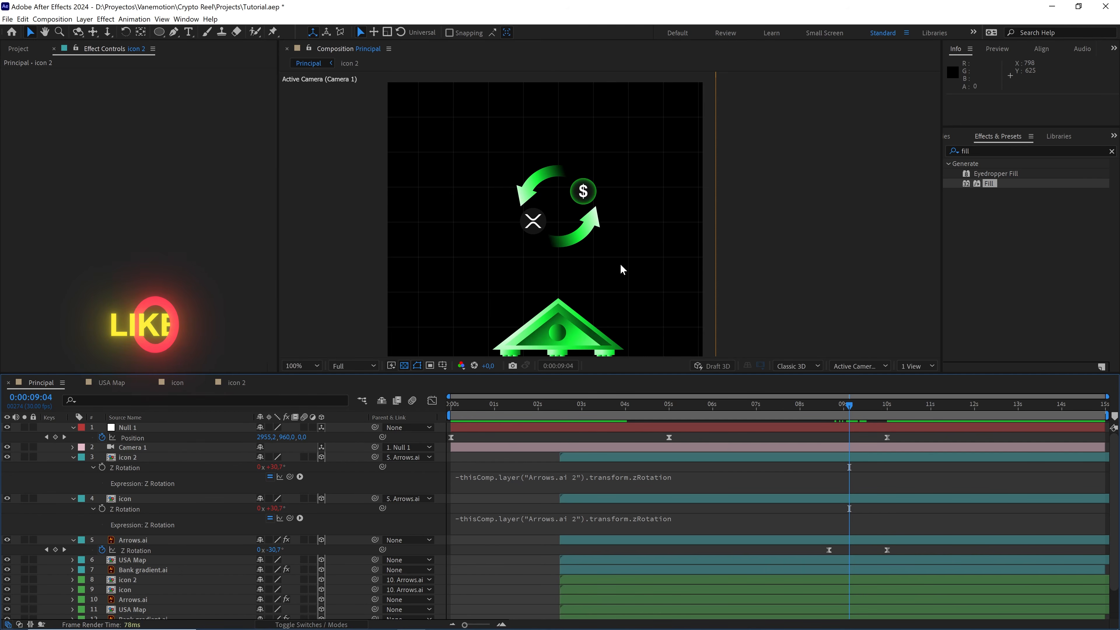
click(352, 365)
click(352, 447)
click(574, 349)
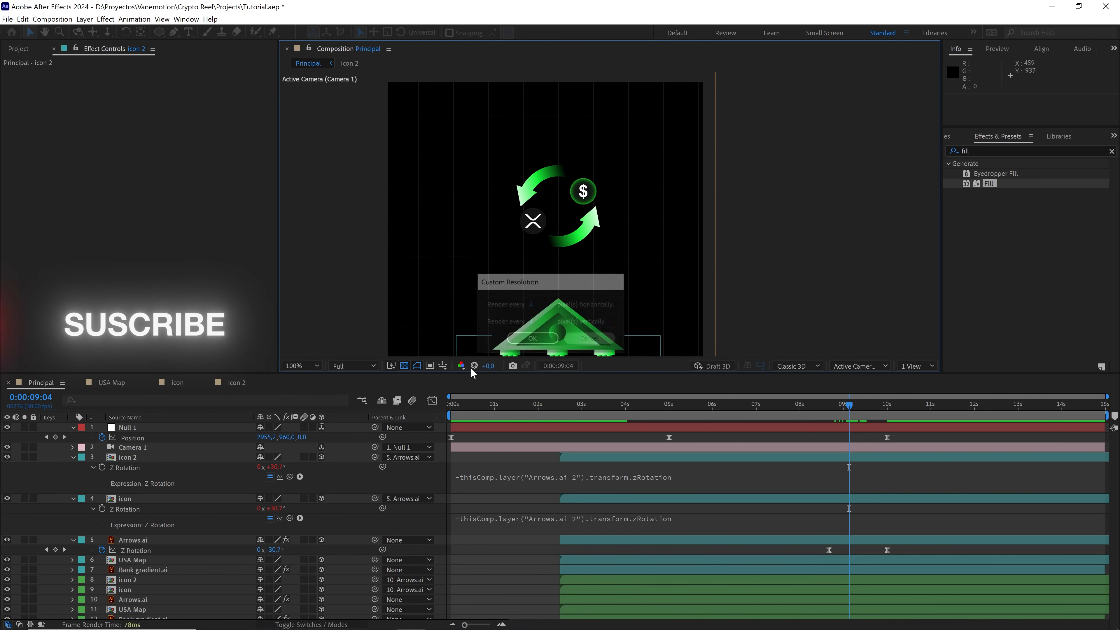
Step: Set the composition preview resolution to Quarter and scrub through the animation to 0:00:10:00
click(365, 370)
click(362, 430)
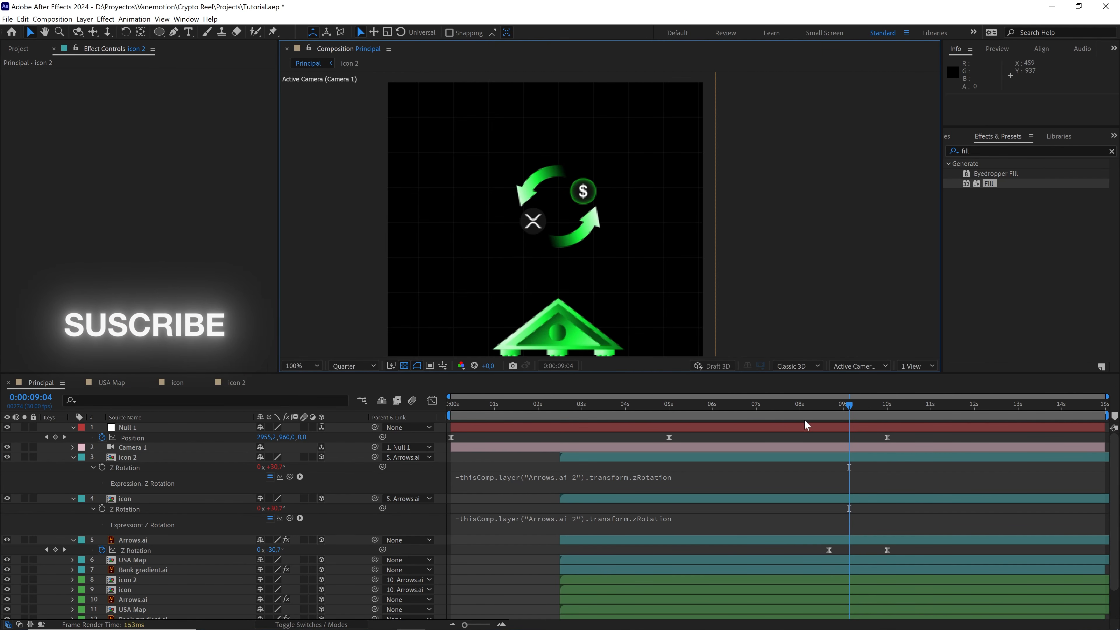
drag(814, 406, 887, 419)
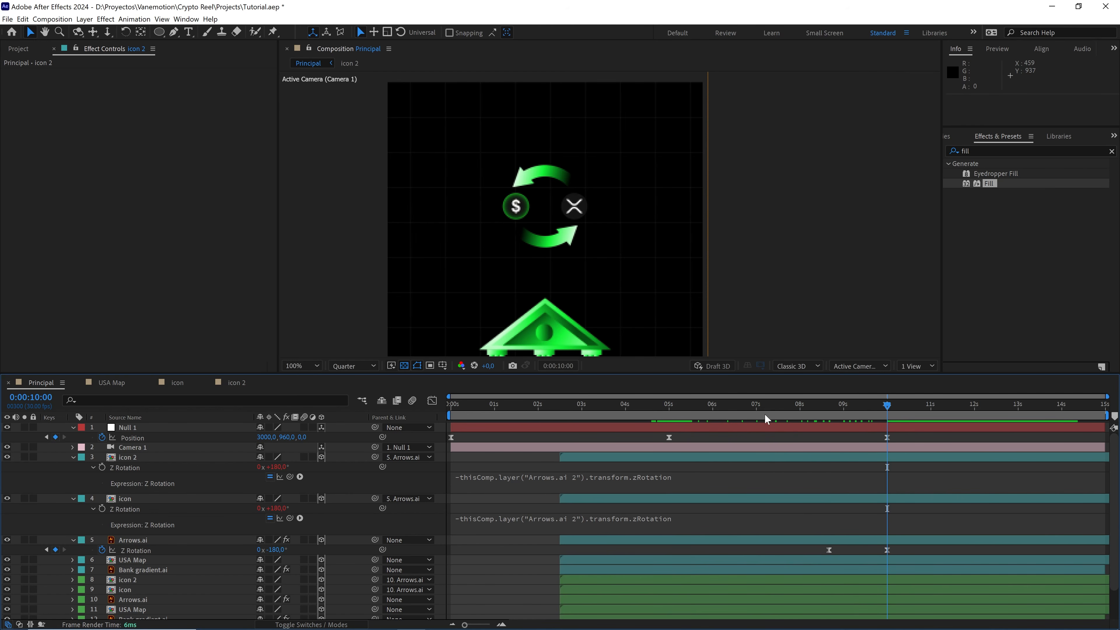
Step: Collapse the expanded properties of all layers and deselect everything
key(ctrl+a)
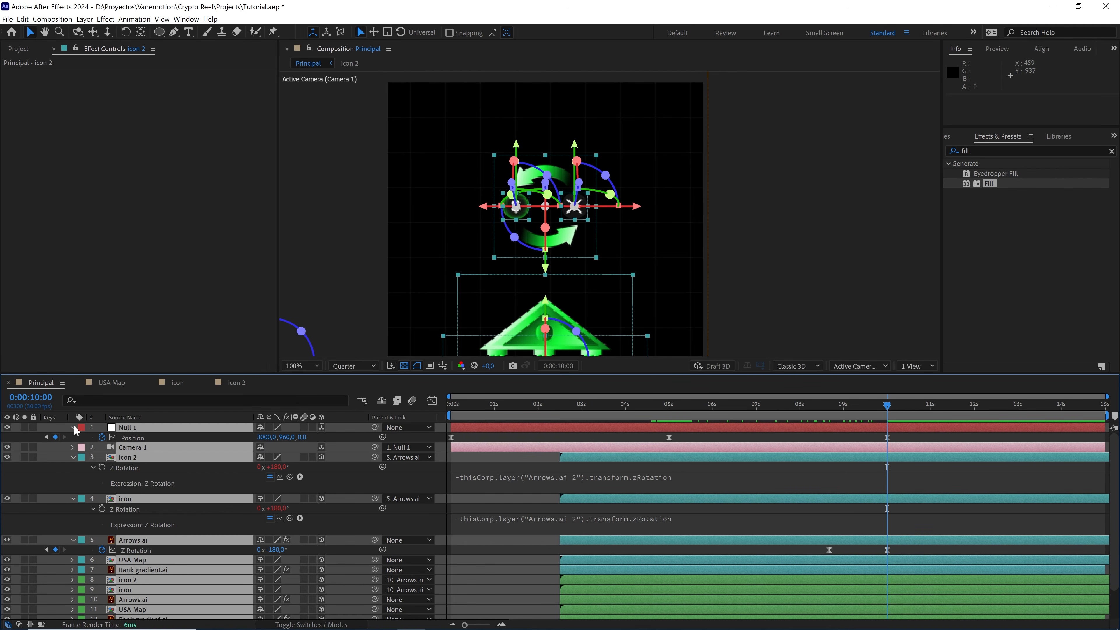
click(73, 427)
key(ctrl+shift+a)
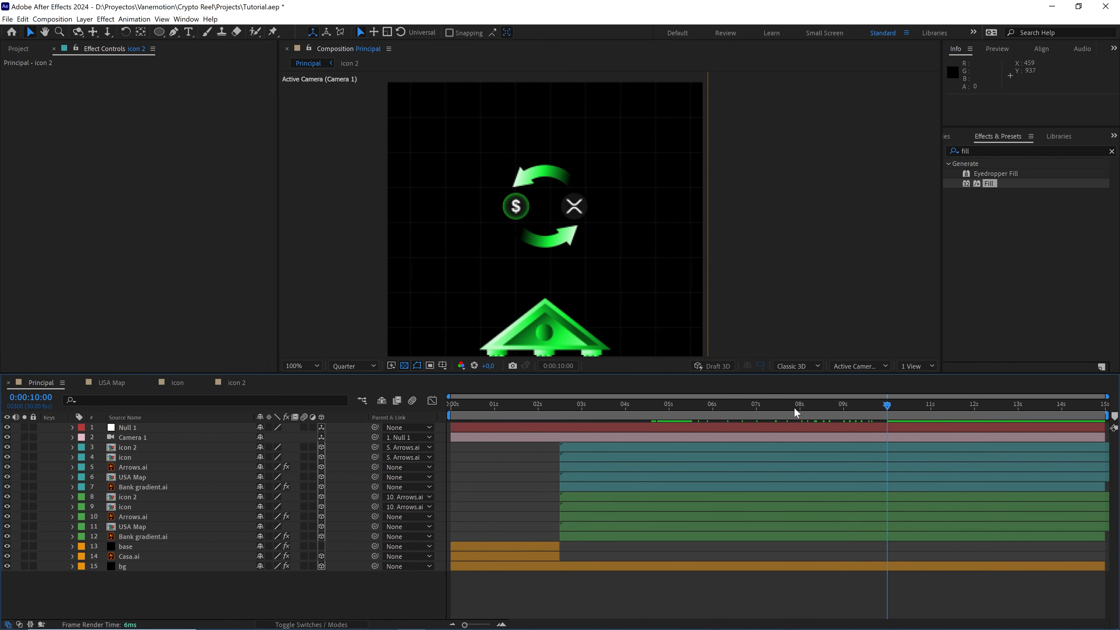
Step: Reveal Null 1's Position keyframes, move the current time to 0:00:05:00 and select the keyframe there
drag(793, 412, 637, 403)
click(665, 426)
key(p)
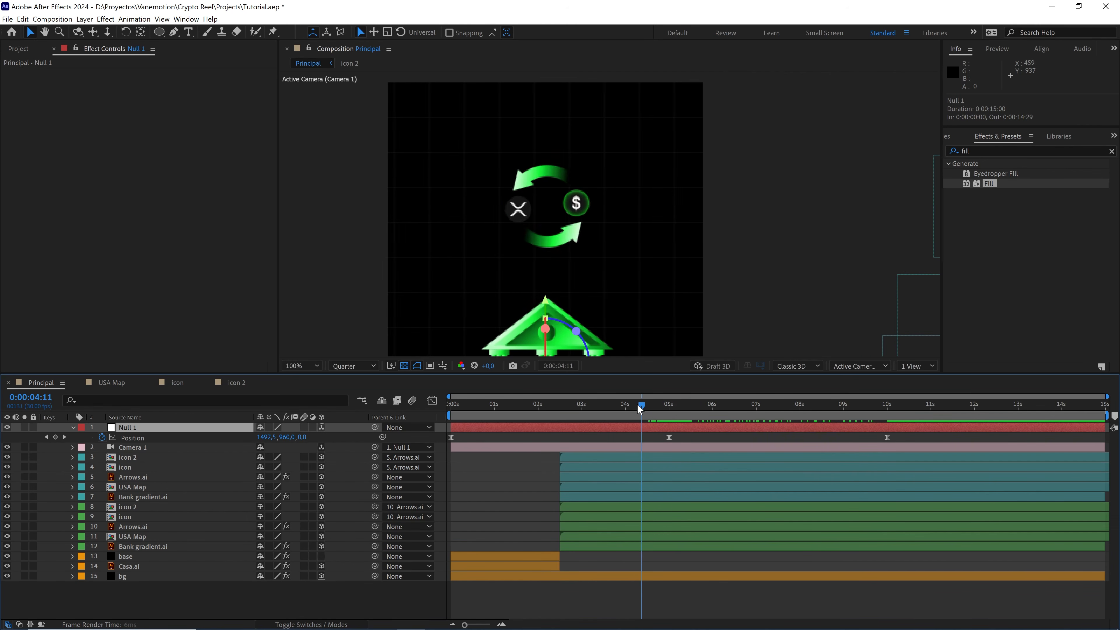
drag(642, 244, 625, 216)
drag(640, 405, 668, 405)
click(668, 437)
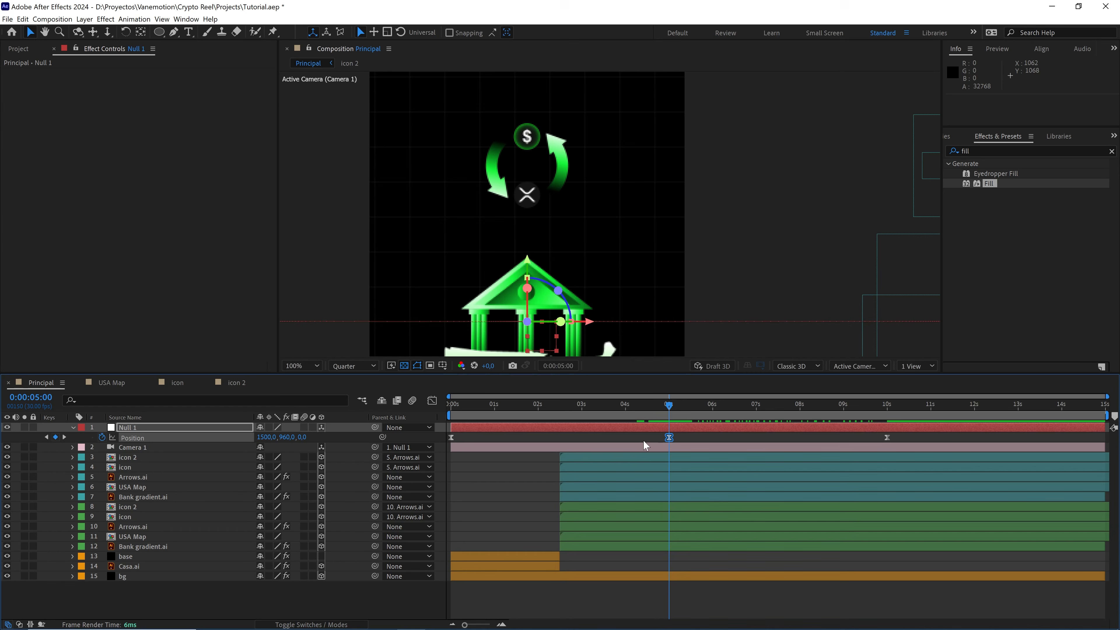
Step: Show the speed graph of Null 1's Position with the keyframe at 5 seconds selected
key(comma)
key(comma)
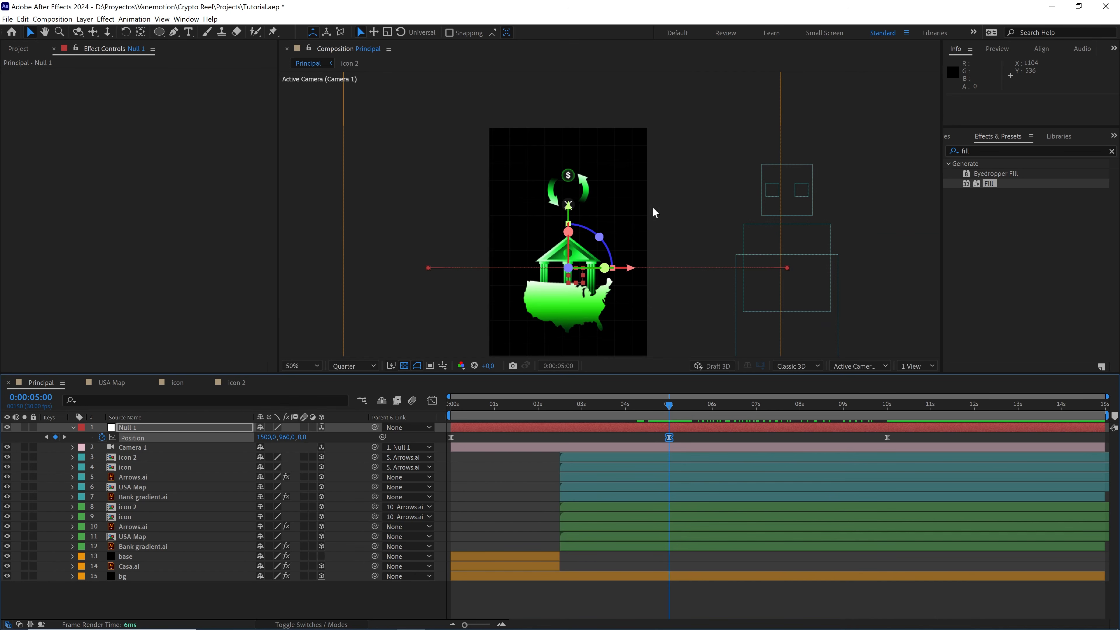
drag(675, 213, 638, 215)
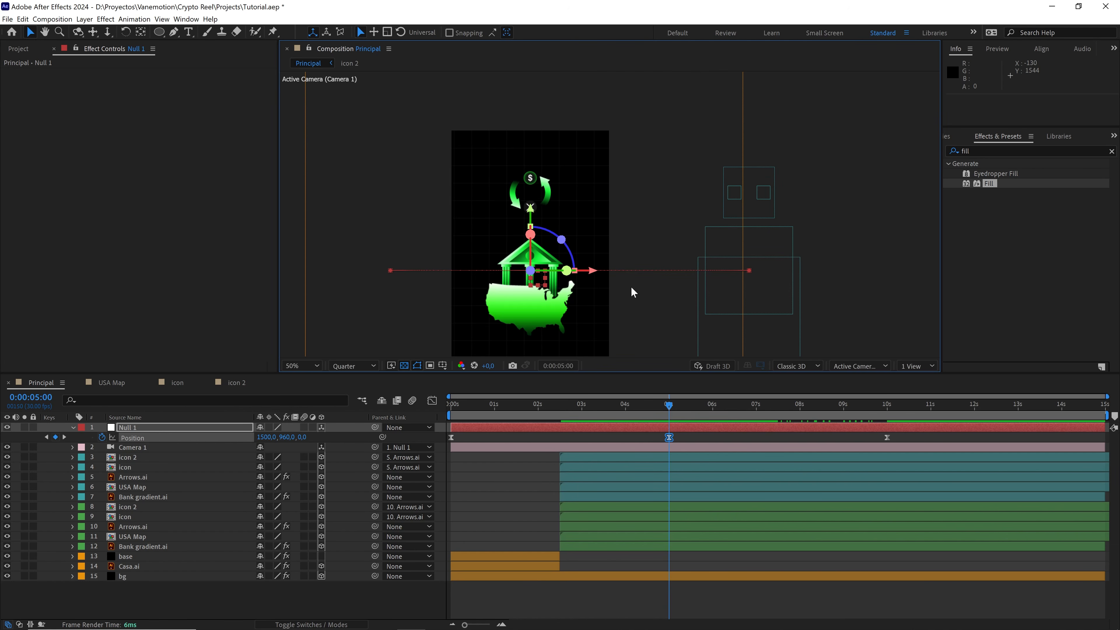
click(692, 437)
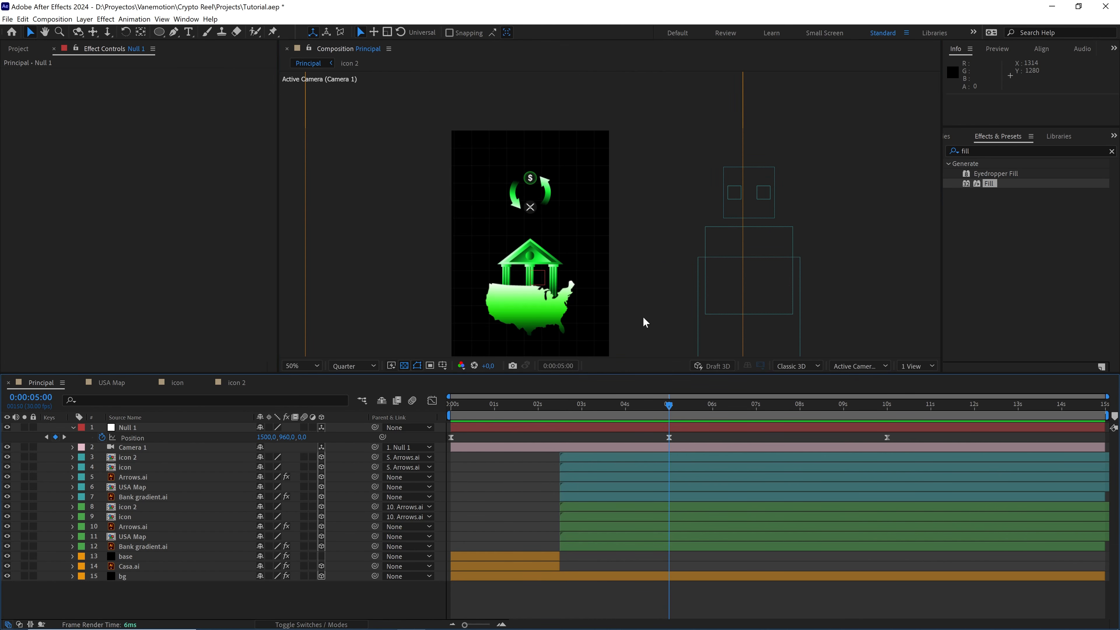
scroll(643, 315, up, 2)
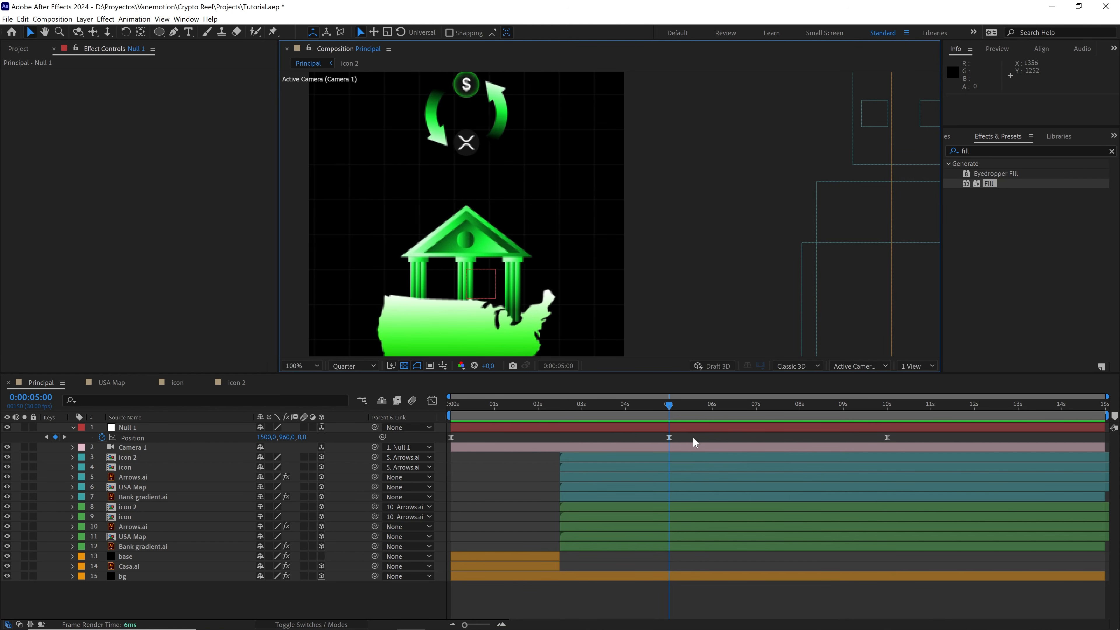
click(669, 437)
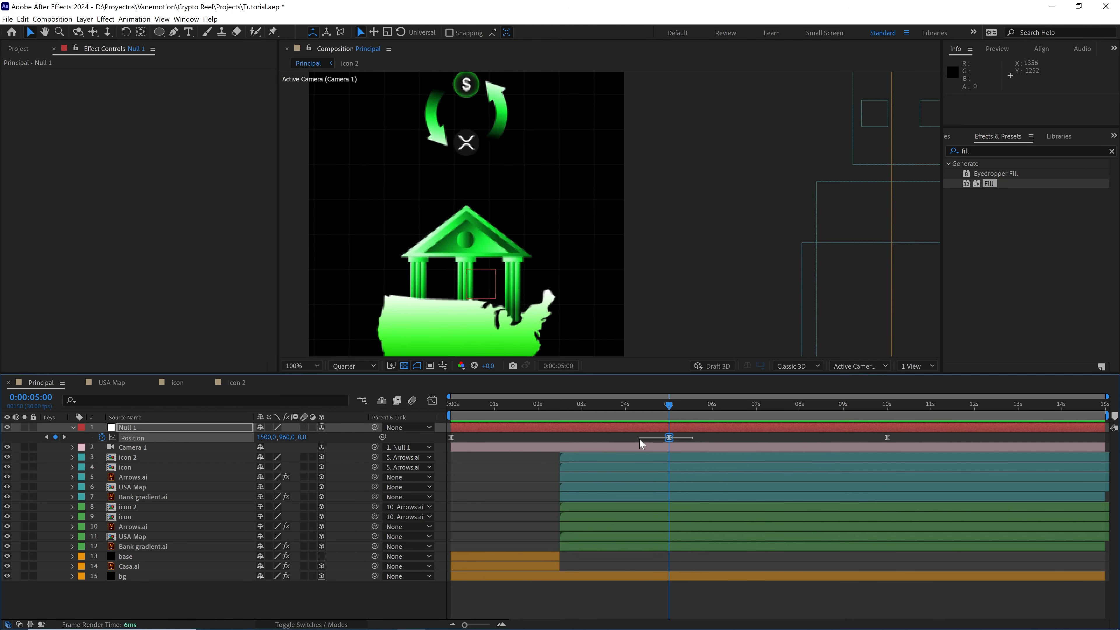
click(432, 401)
Step: Play the camera movement from about 4 seconds to examine the motion around the middle Position keyframe
drag(668, 414, 619, 410)
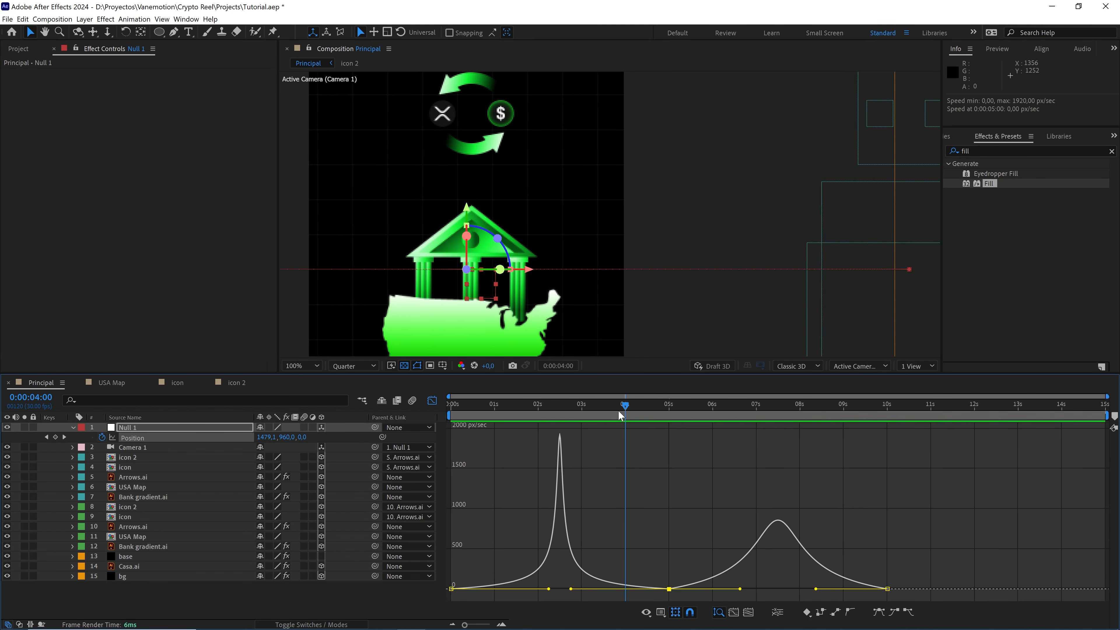
key(space)
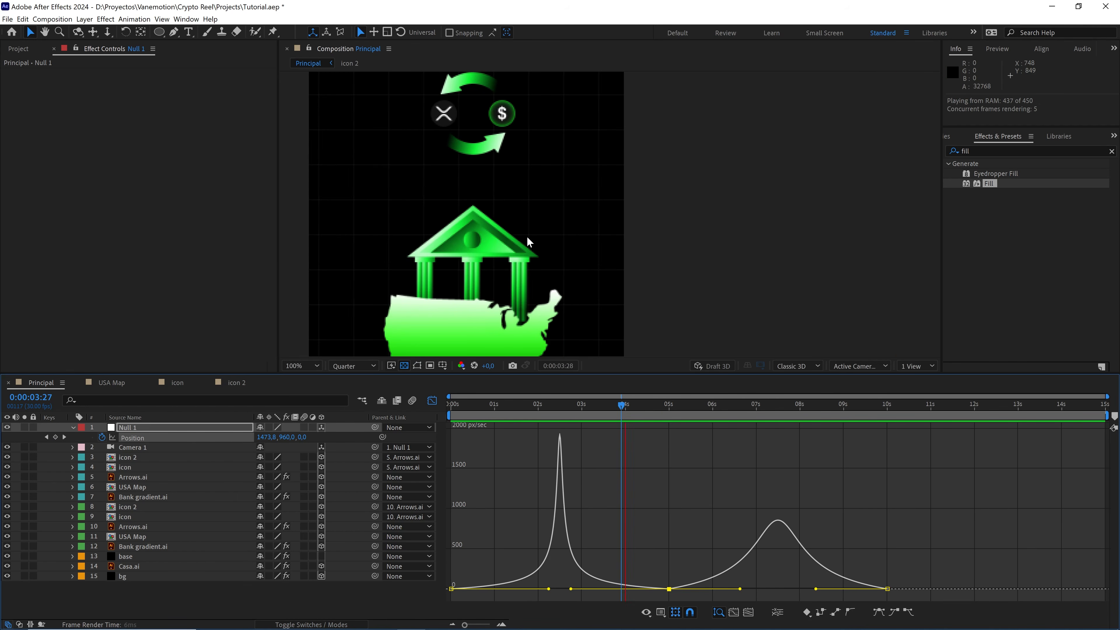
click(669, 407)
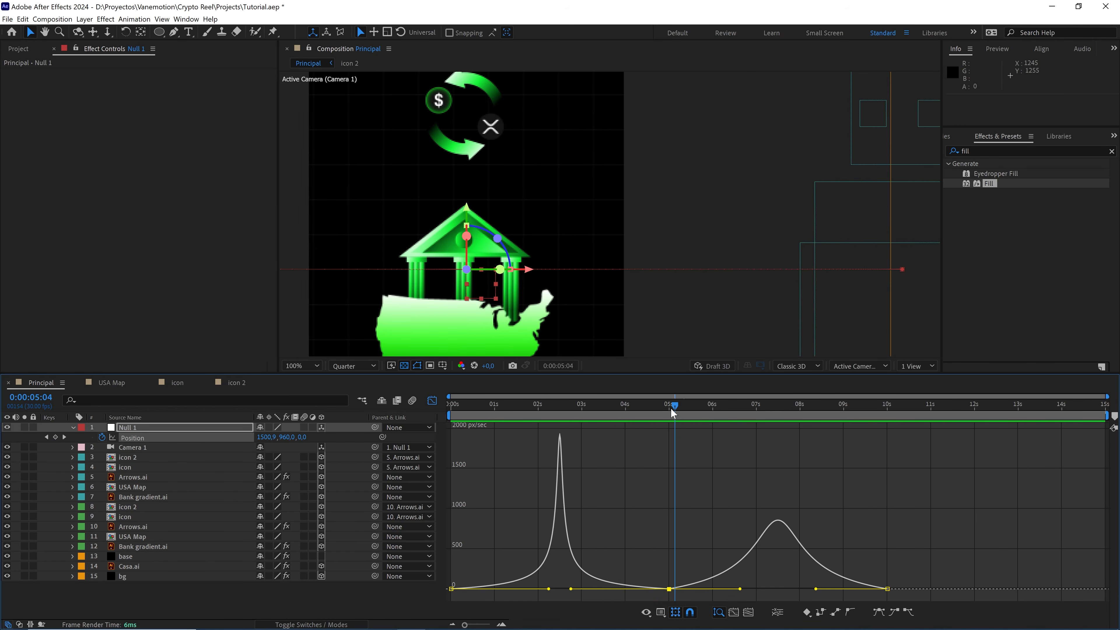
double_click(669, 589)
double_click(477, 171)
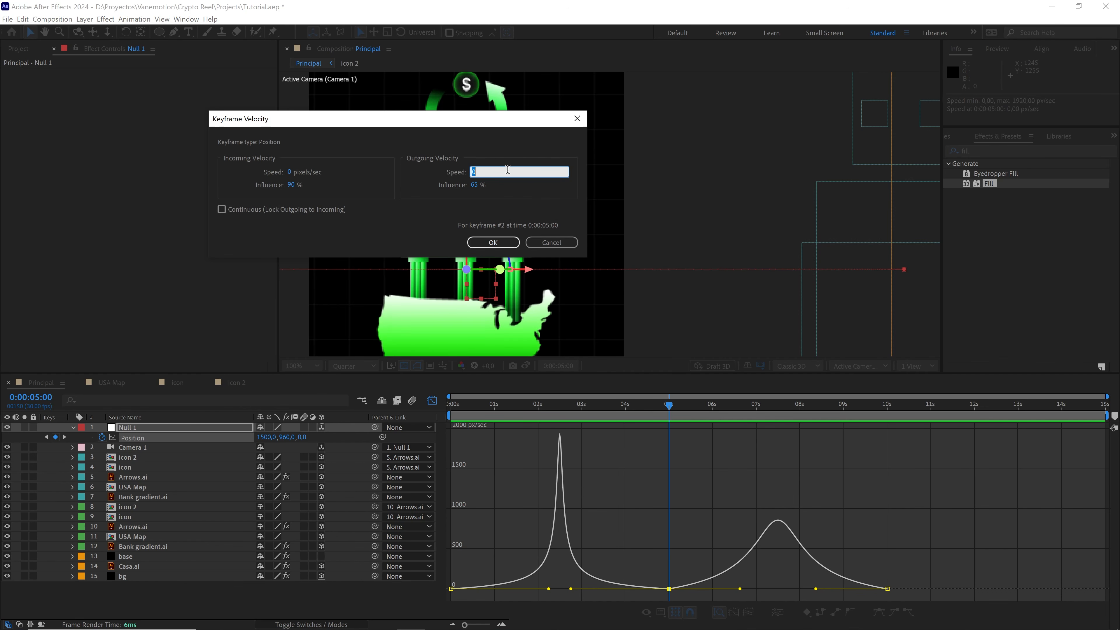
click(539, 239)
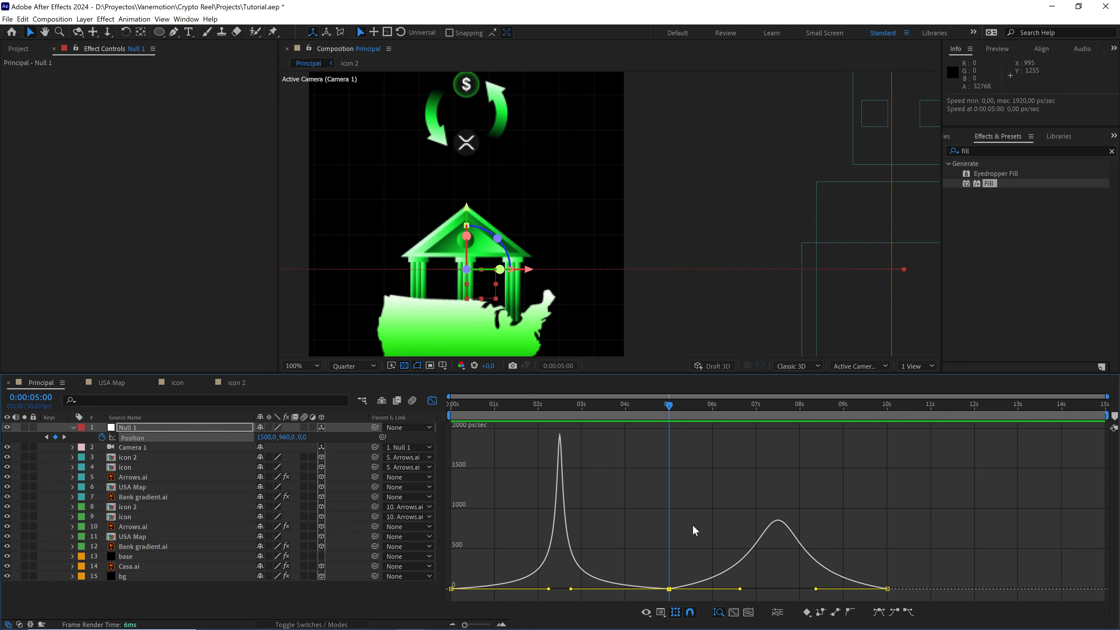
Step: Make the velocity of Null 1's Position keyframe at 5 seconds continuous, locking outgoing to incoming
double_click(669, 589)
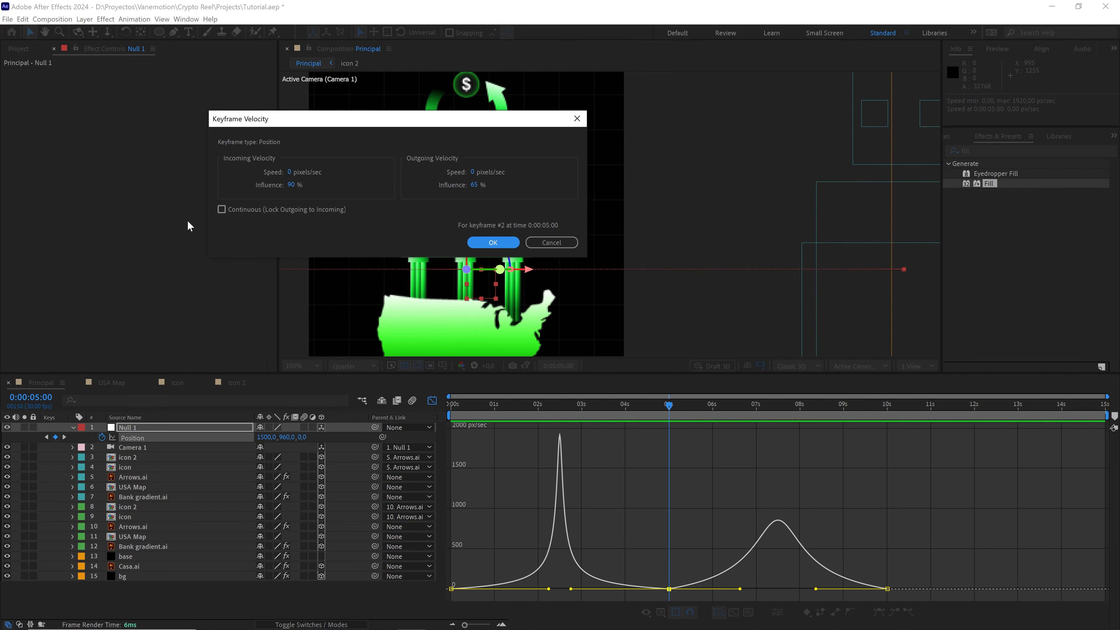
click(232, 209)
click(493, 243)
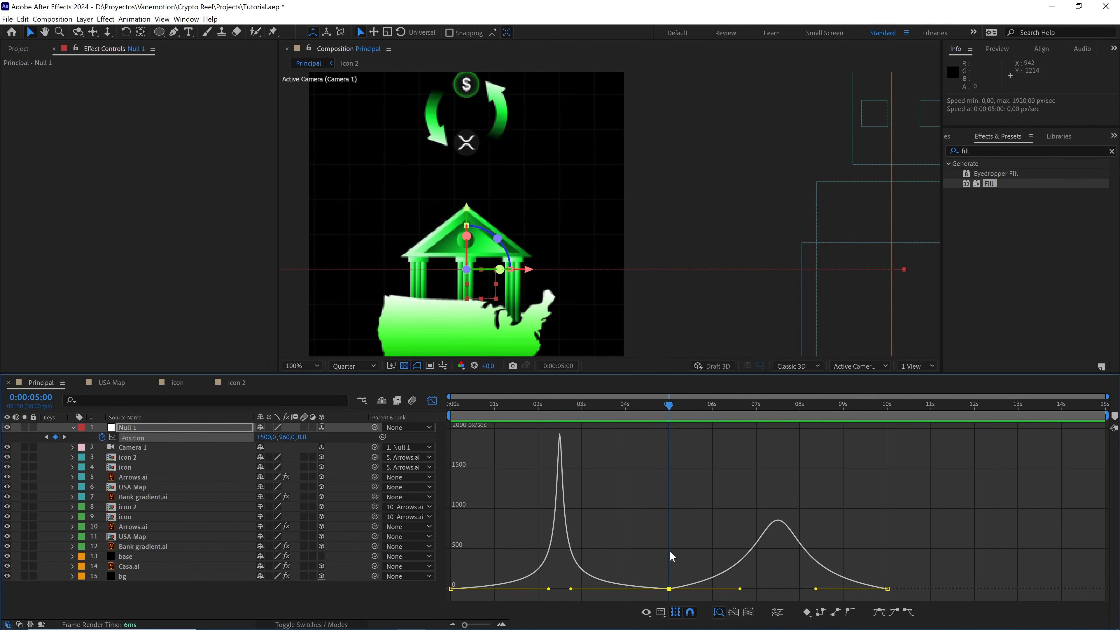
Step: Raise the middle Position keyframe's speed to about 138 pixels/sec in the graph and preview the camera movement from about 3.5 seconds
drag(670, 586, 670, 575)
drag(672, 415, 608, 423)
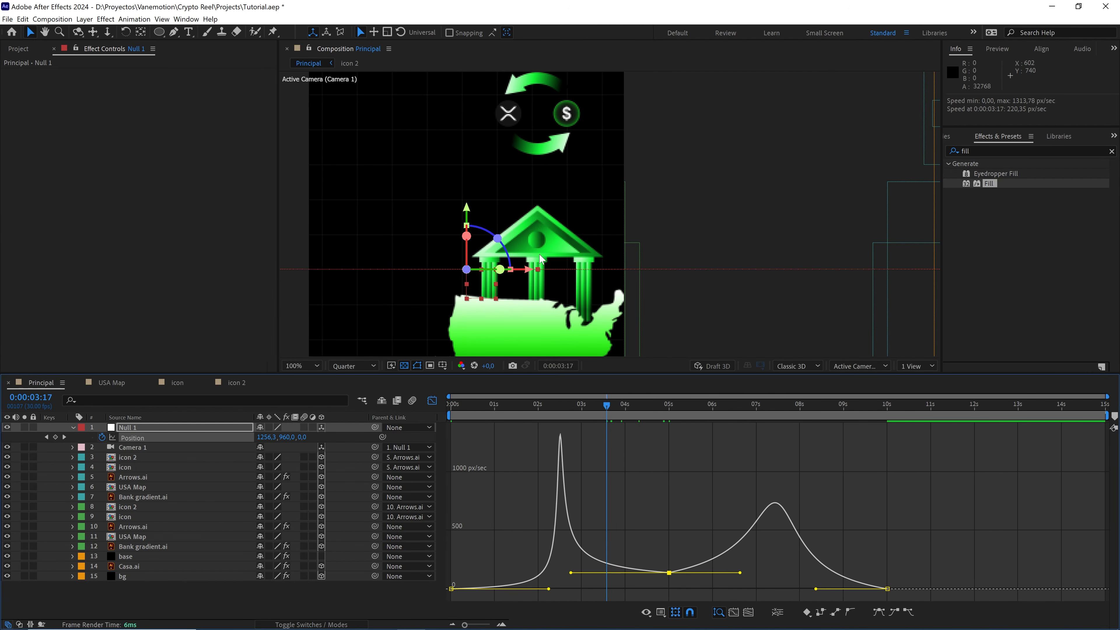
key(space)
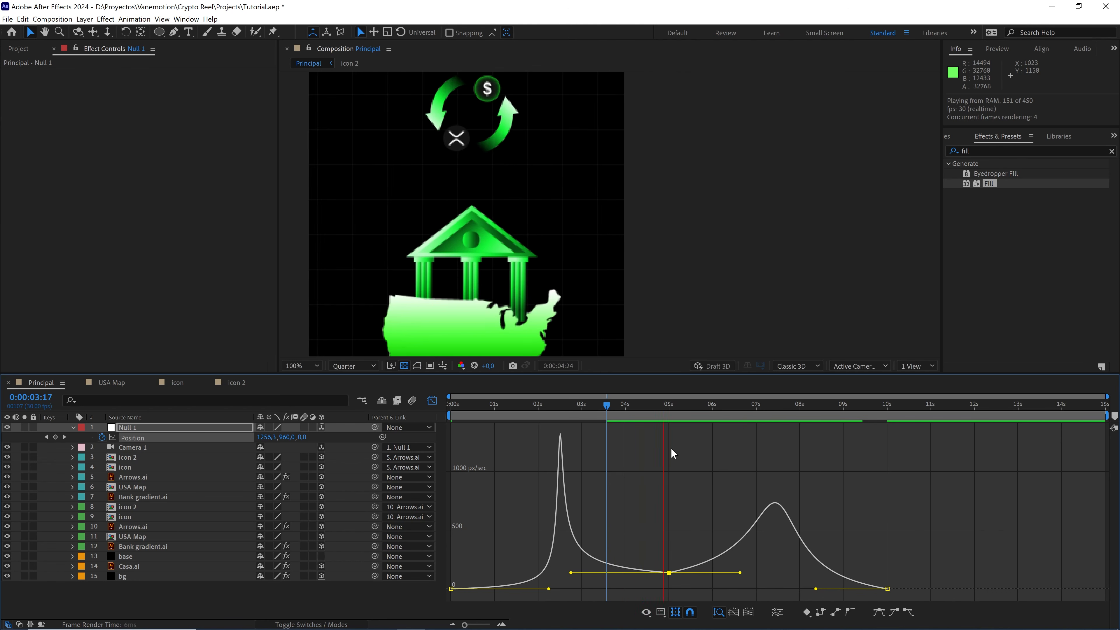
click(616, 411)
key(space)
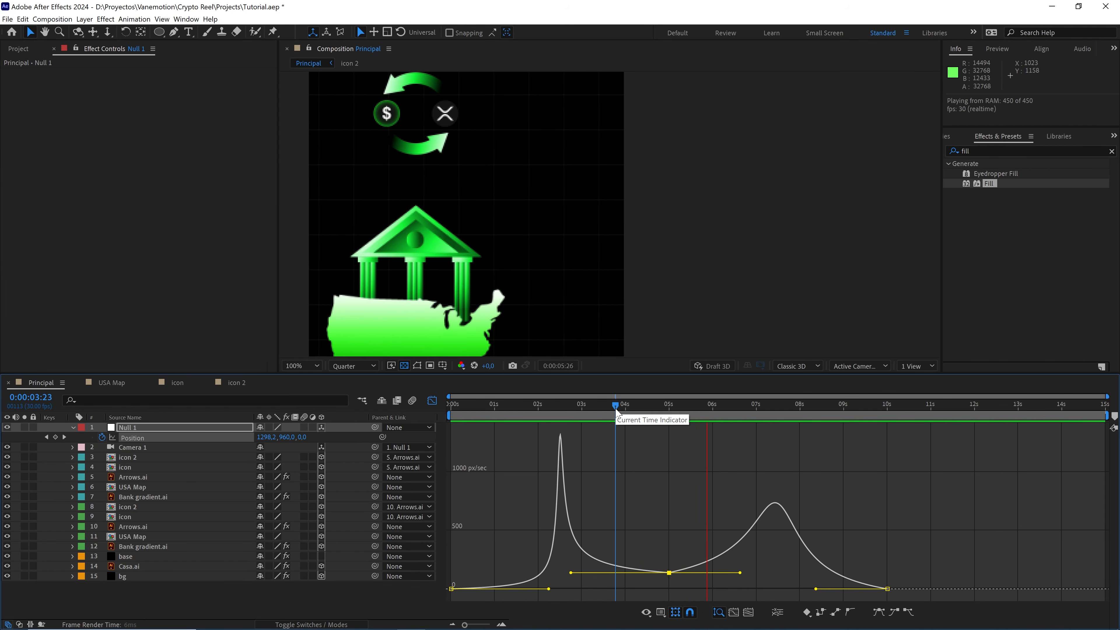
key(space)
Step: Set the outgoing speed of Null 1's Position keyframe at 5 seconds to 40 pixels/sec
double_click(670, 572)
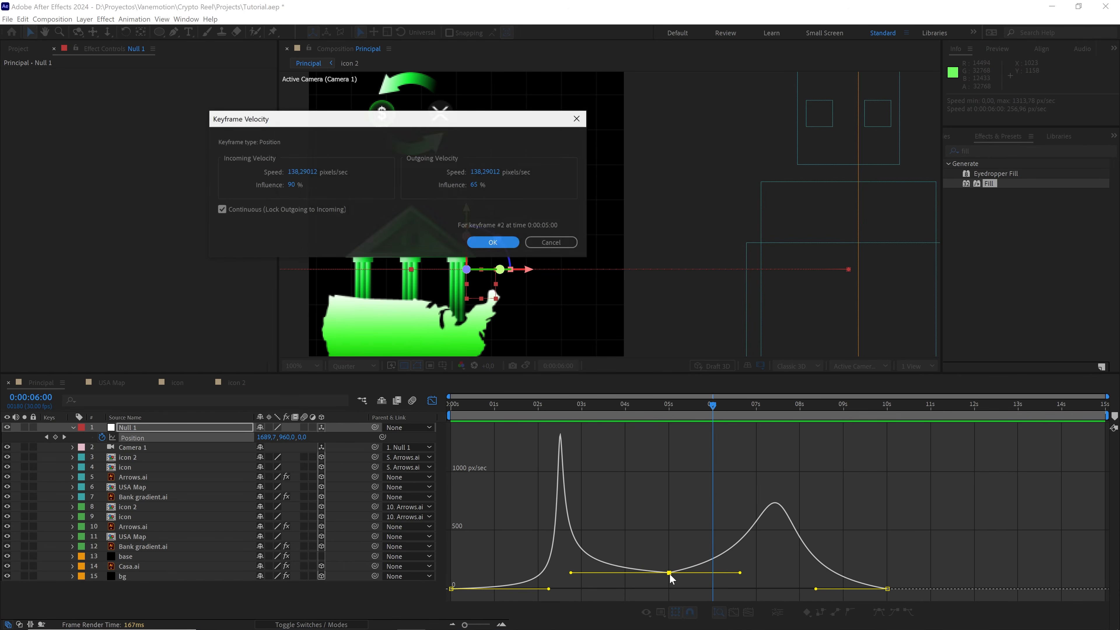
click(485, 173)
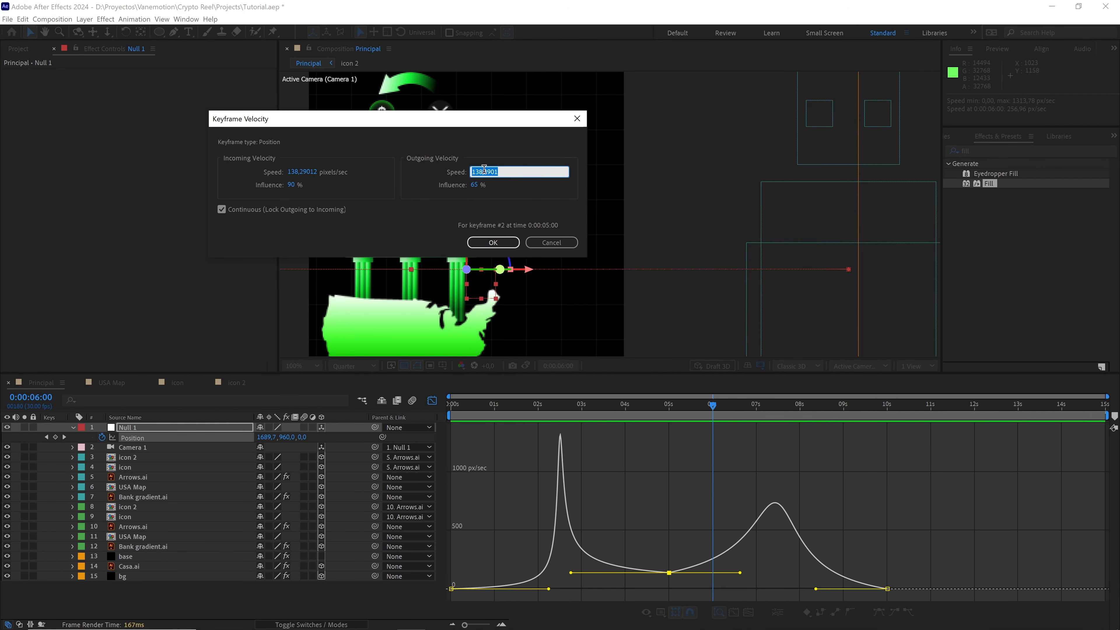
text(40)
click(505, 242)
Step: Play the camera movement from 0:00:04:00 to check the speed through the middle keyframe
drag(713, 407, 624, 410)
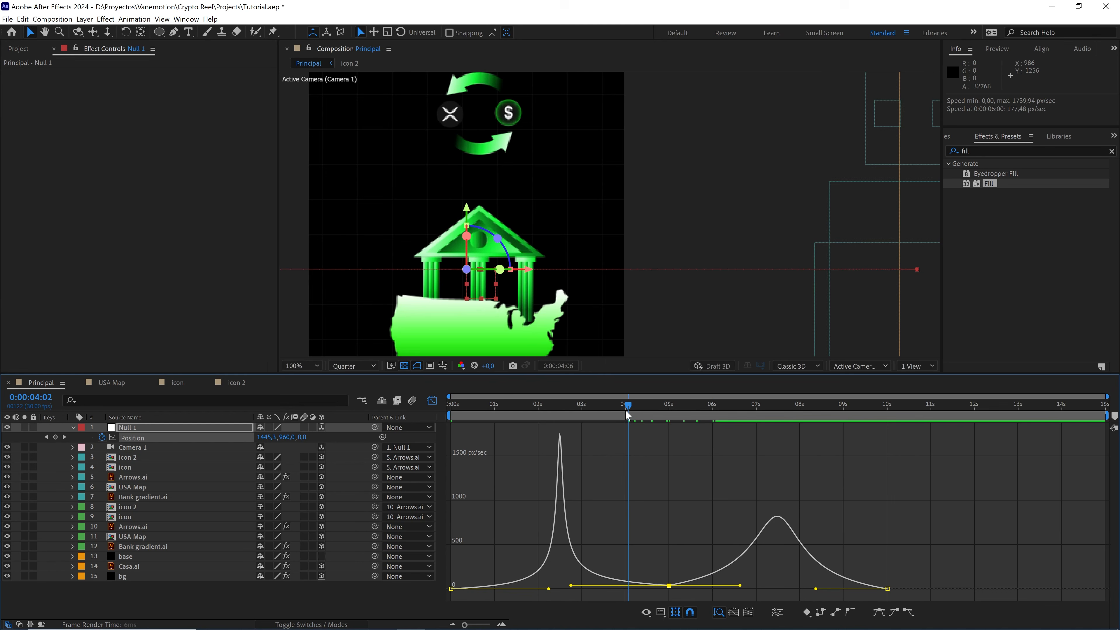
click(690, 465)
key(space)
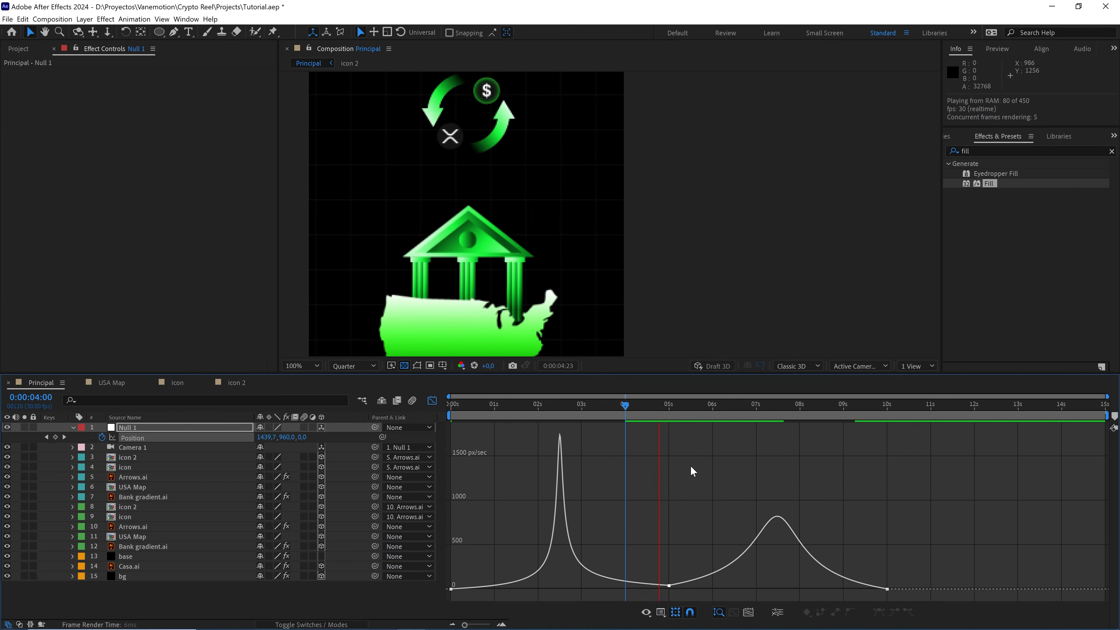
Step: Replay the camera movement from about 0:00:04:04 to review its slowdown and restart around 5 seconds
click(632, 410)
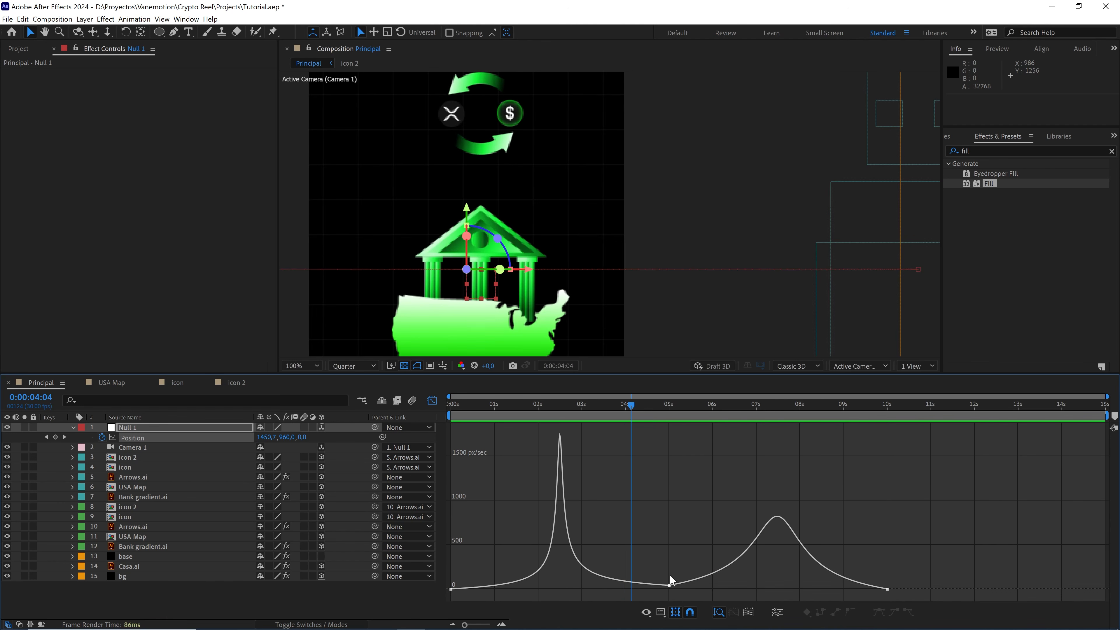
key(space)
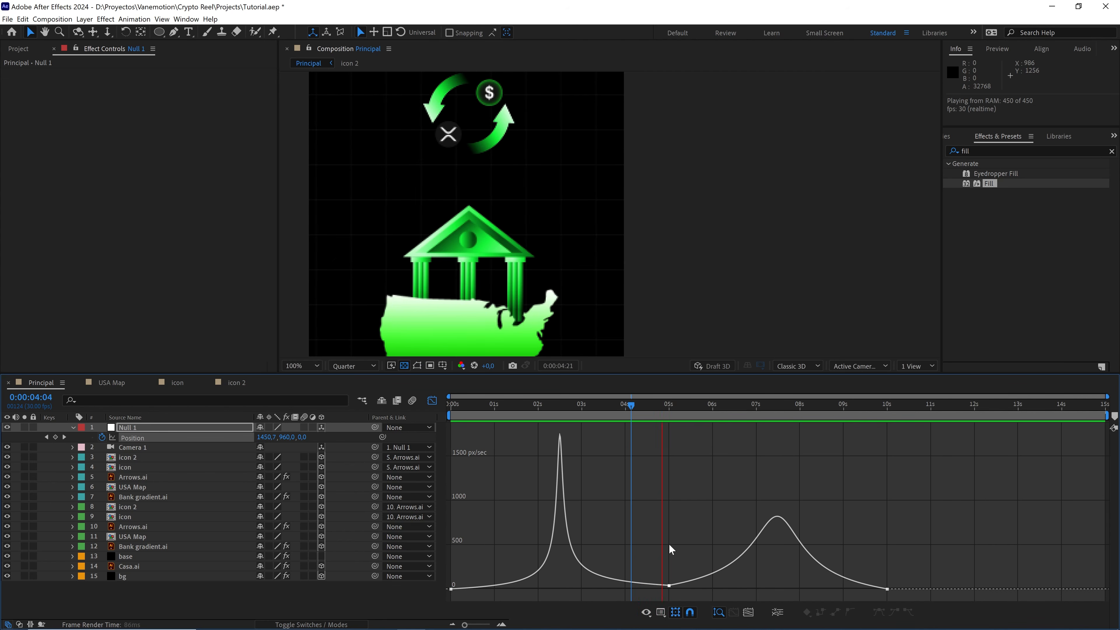
key(space)
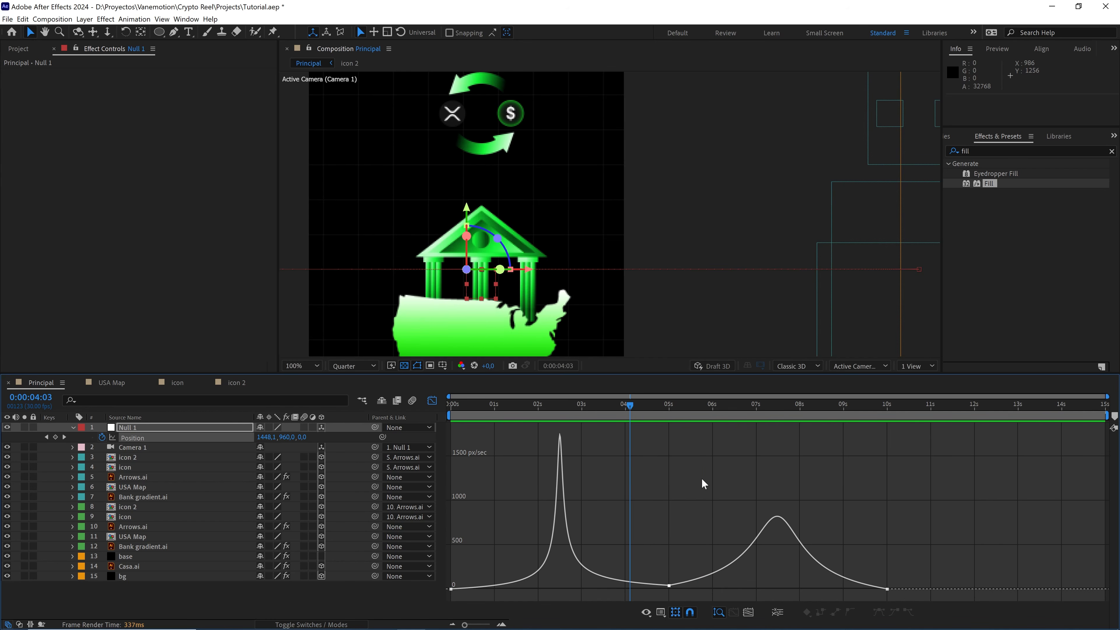
key(space)
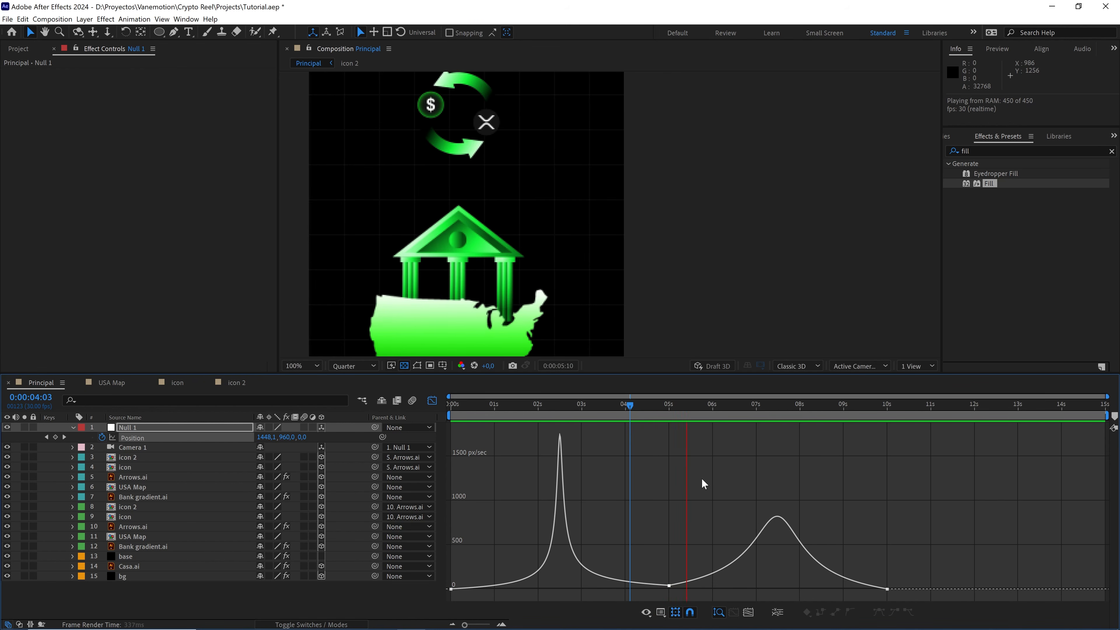
key(space)
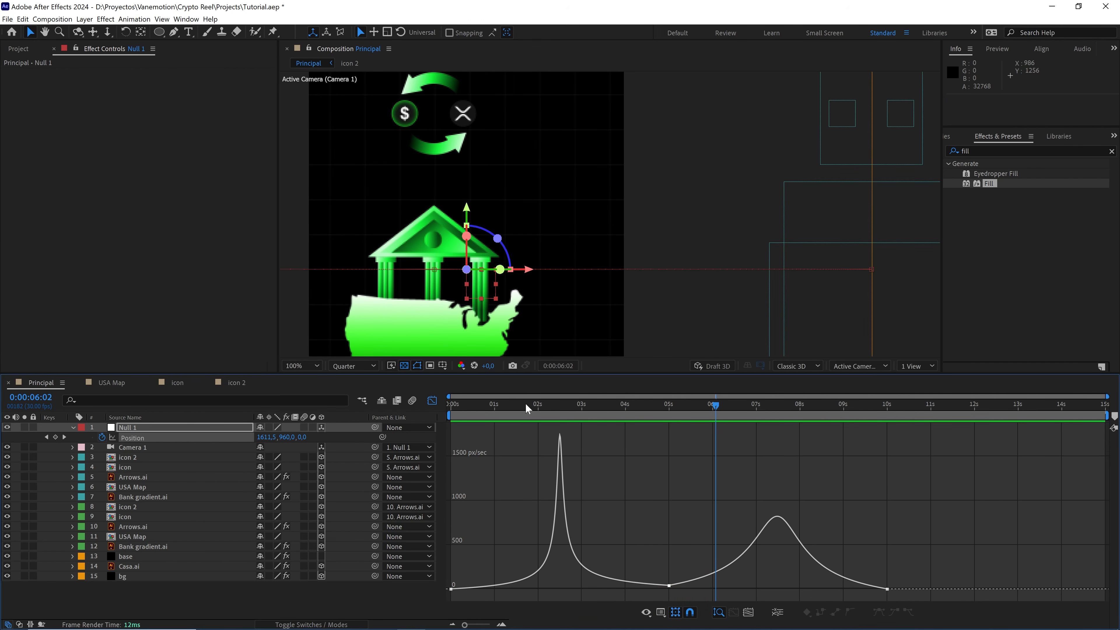
Step: Return the timeline from the graph to the layer bars, set the time to 0:00:05:00 and deselect Null 1
click(432, 400)
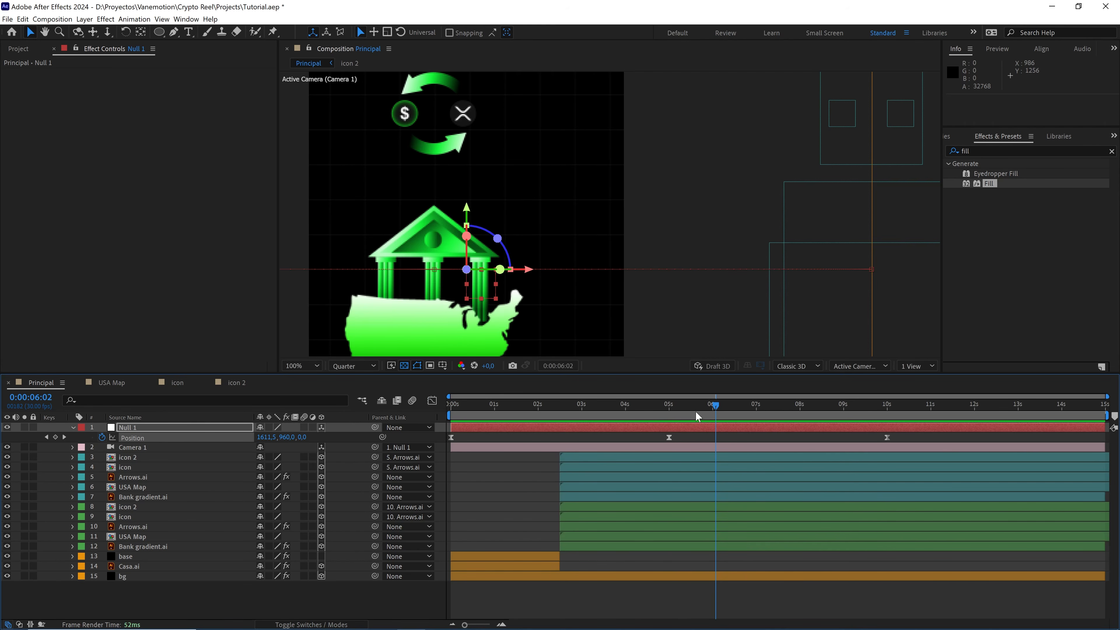
drag(697, 406, 669, 408)
scroll(600, 212, down, 2)
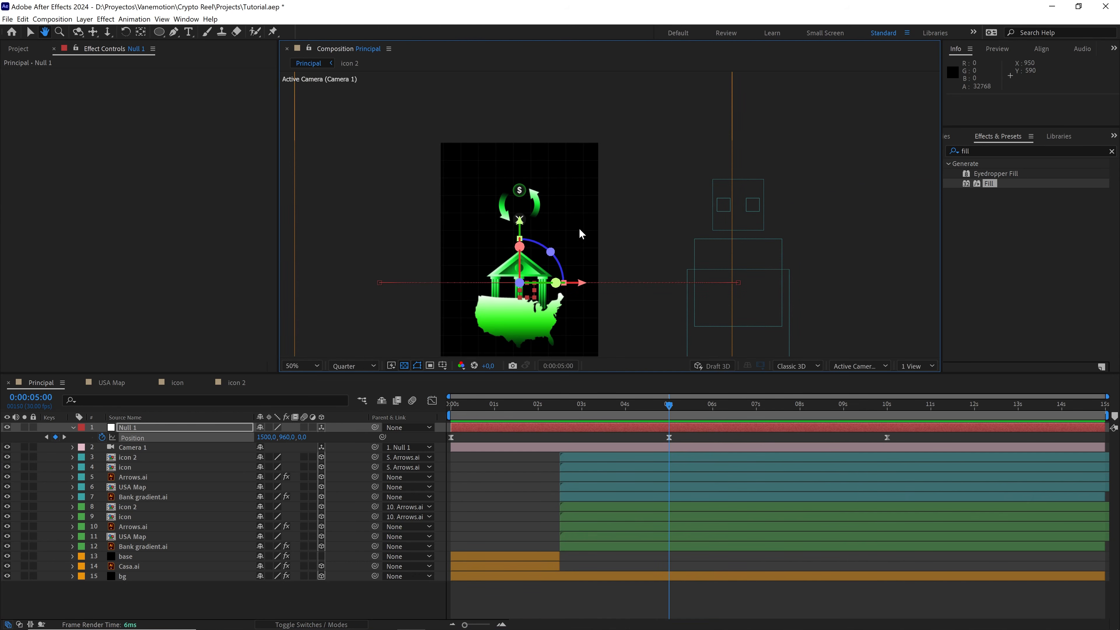
click(474, 441)
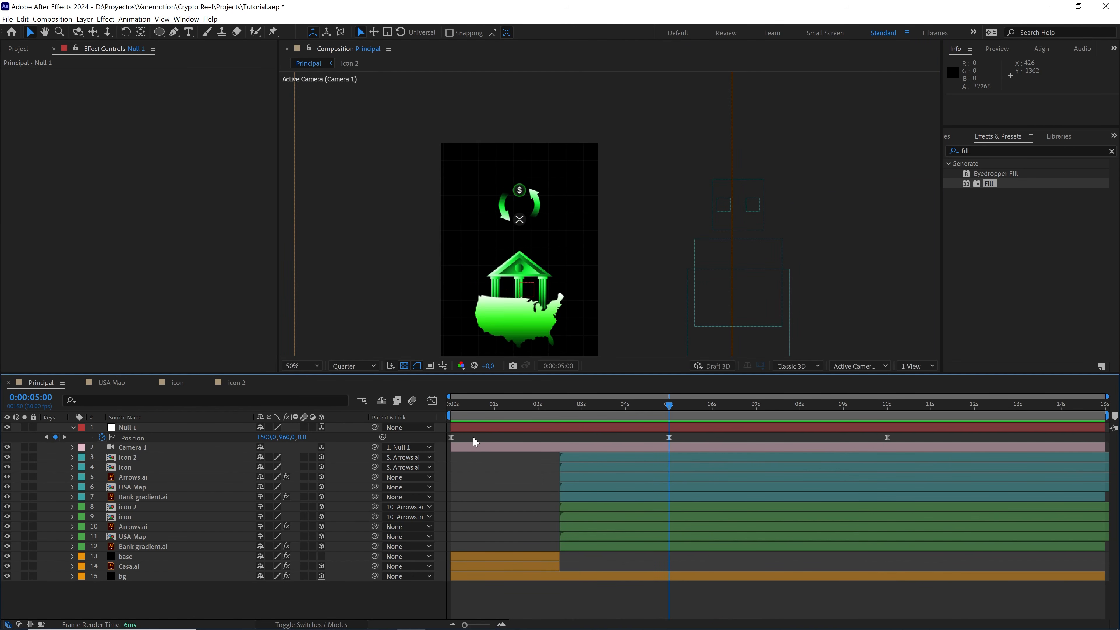
Step: Activate the Pen tool and set the composition's preview resolution to Full
click(173, 33)
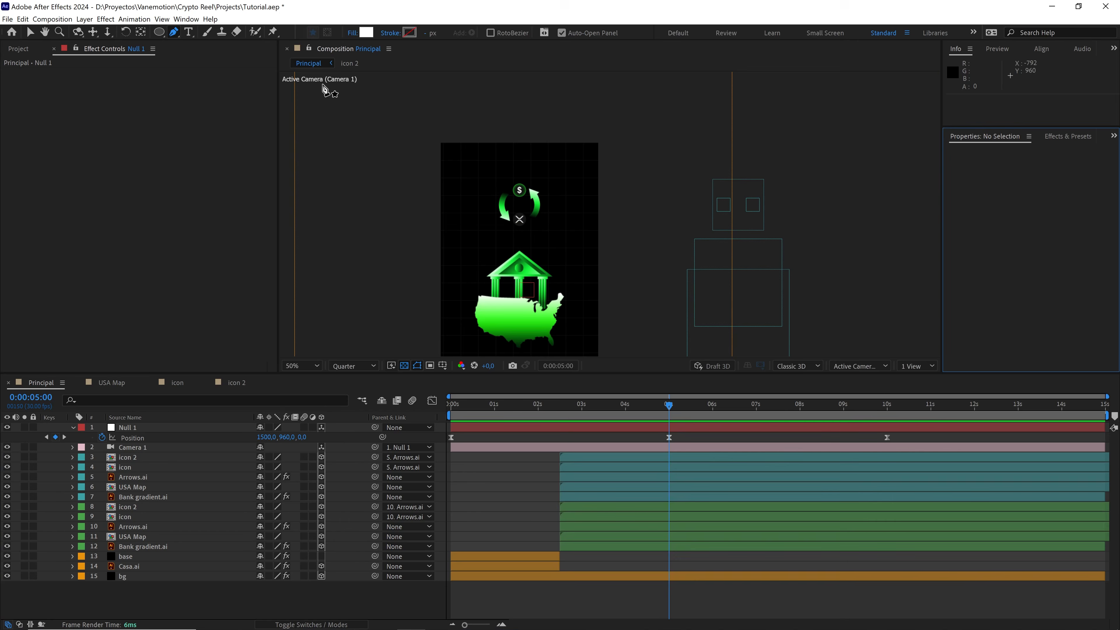
scroll(529, 234, up, 2)
scroll(450, 187, up, 1)
drag(427, 178, 636, 212)
scroll(723, 240, down, 1)
click(353, 366)
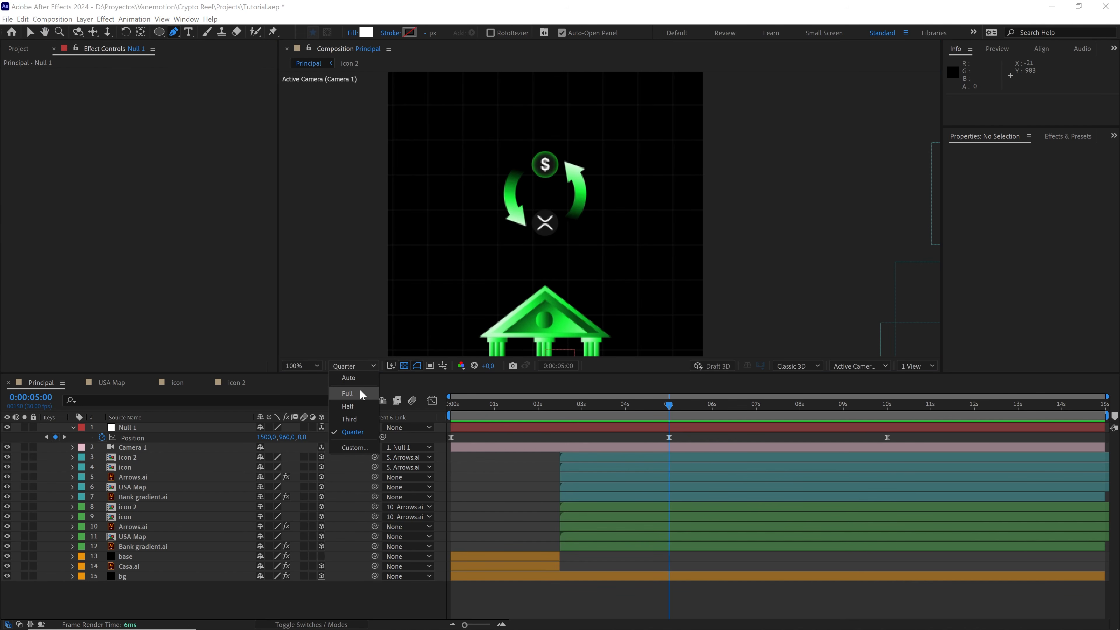
click(350, 388)
Step: Draw a curved quarter arc around the rotating arrows, from beside the left arrow to above the dollar icon
scroll(534, 195, up, 1)
drag(534, 196, 568, 226)
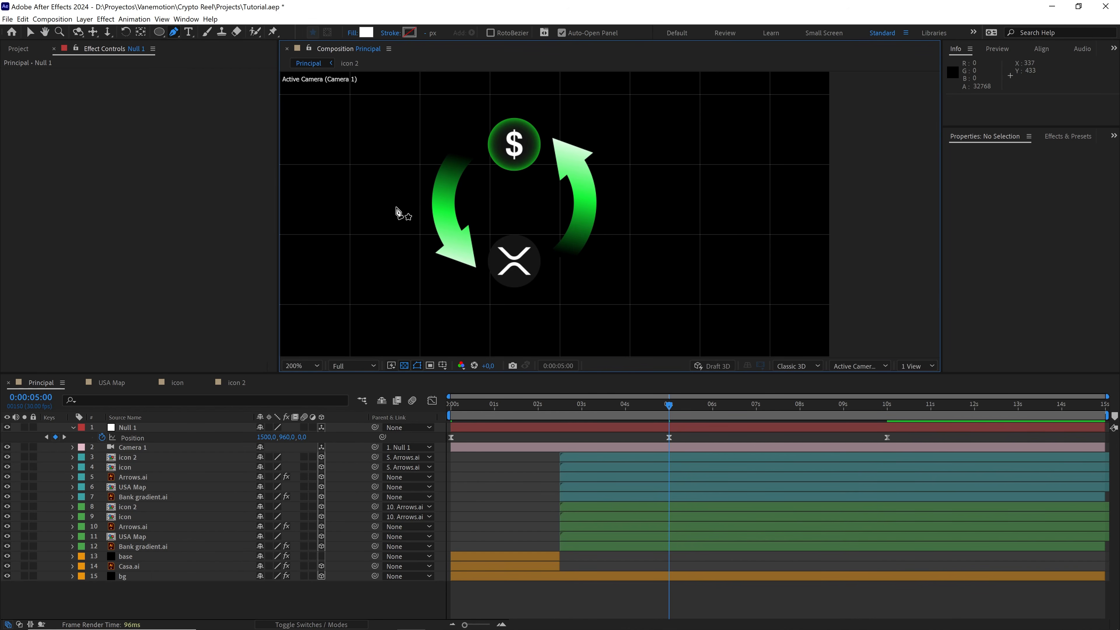
click(396, 207)
drag(397, 206, 397, 249)
drag(518, 139, 626, 142)
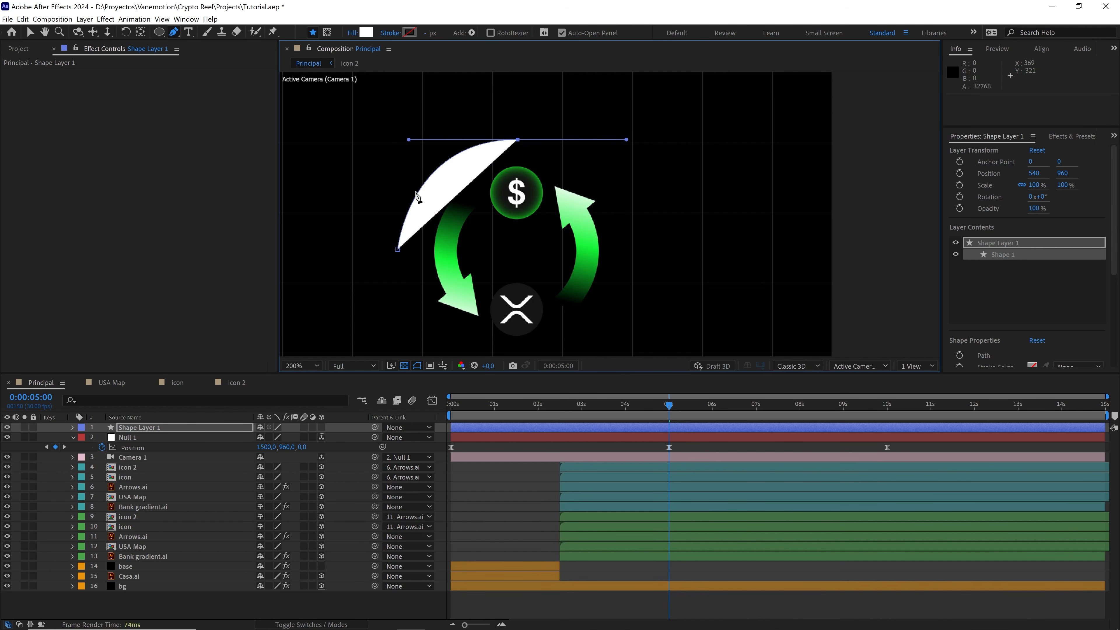
Step: Remove the arc's fill and give it a white FFFFFF stroke 7 px wide
click(350, 33)
click(385, 181)
click(425, 248)
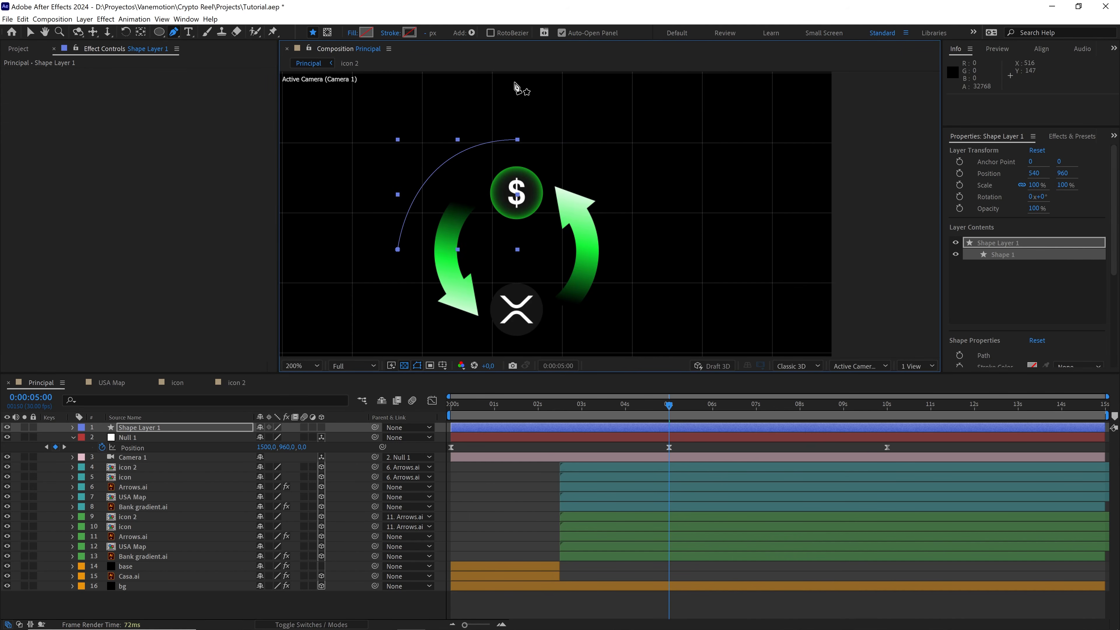
click(410, 33)
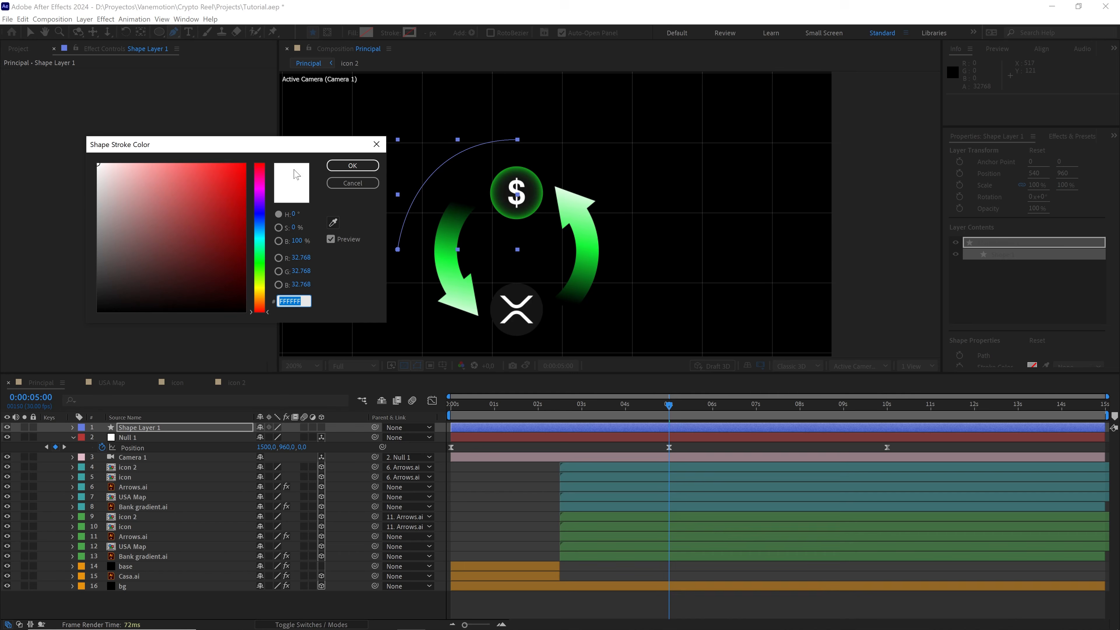
click(364, 166)
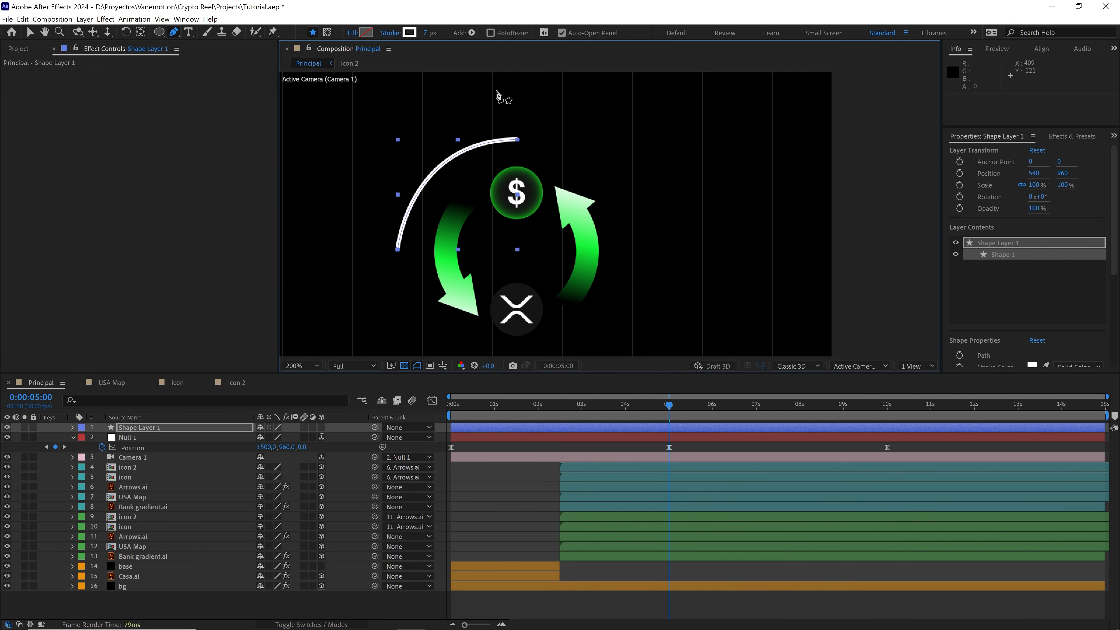
click(508, 144)
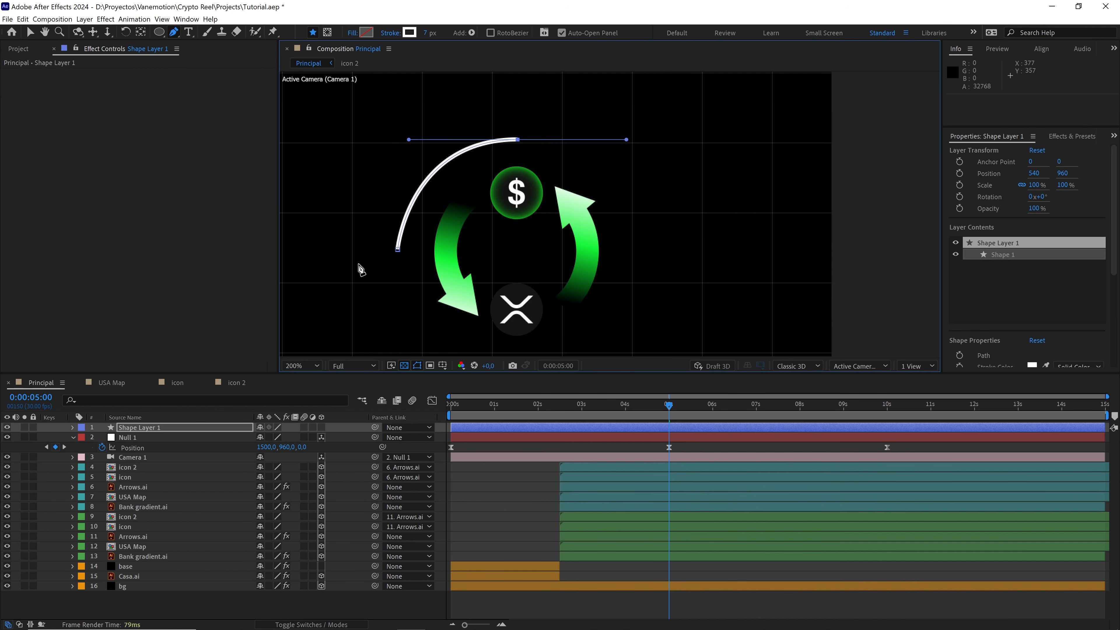
Step: Rename the arc's shape layer as trazado and make it a 3D layer
click(176, 430)
key(Return)
text(tra)
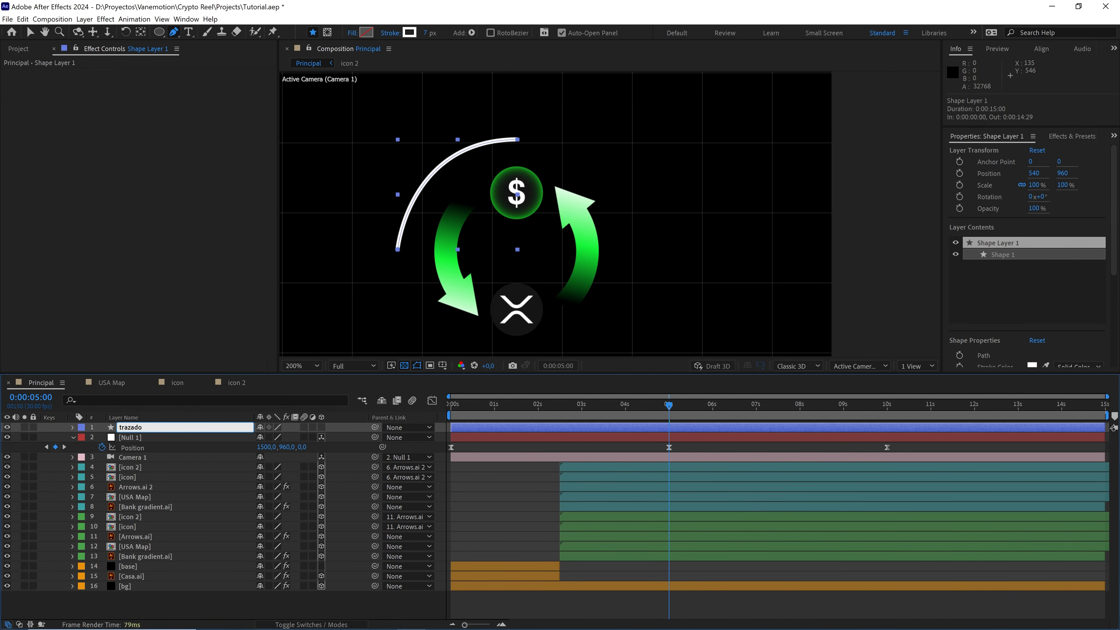
text(zado)
click(322, 426)
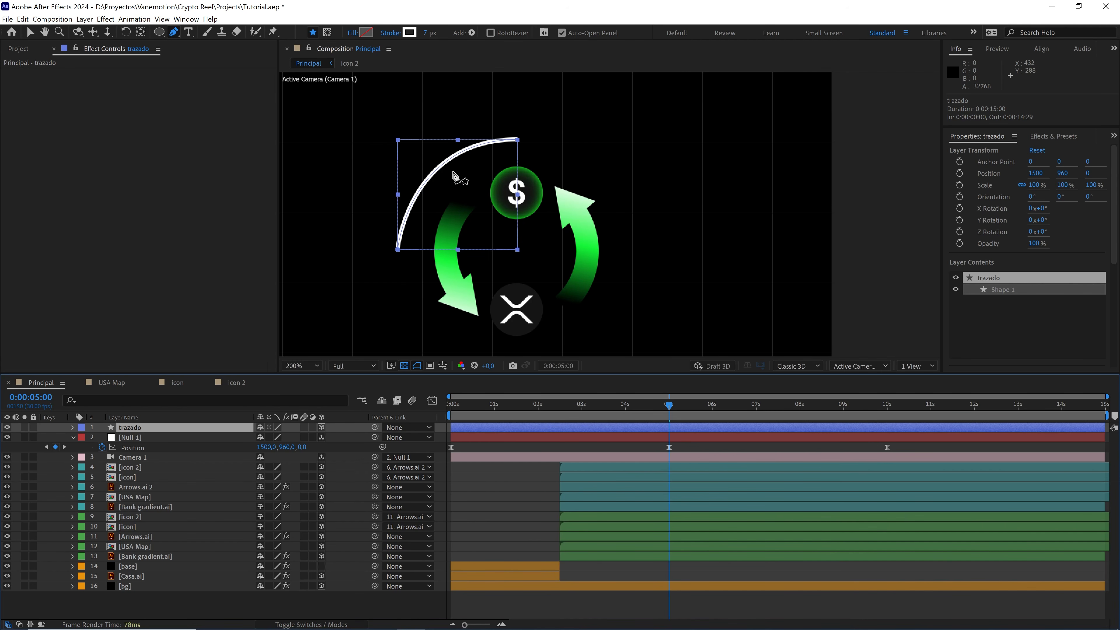
Step: Select the arc's end point above the dollar icon and enable Draft 3D to show content outside the frame
click(517, 139)
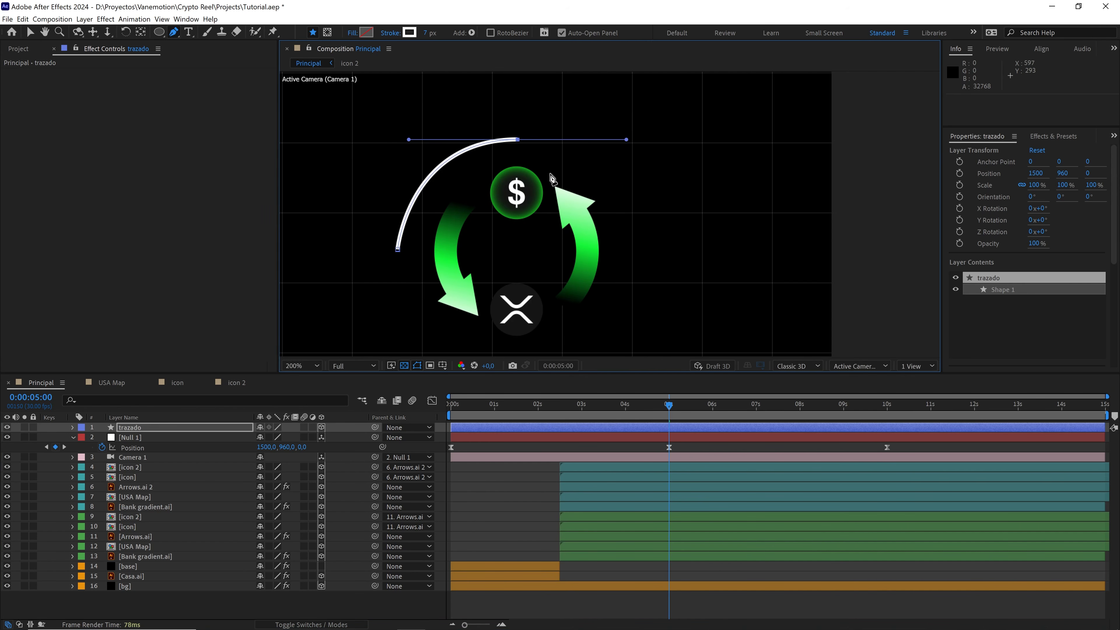
scroll(552, 179, down, 1)
drag(740, 234, 629, 215)
scroll(645, 209, down, 1)
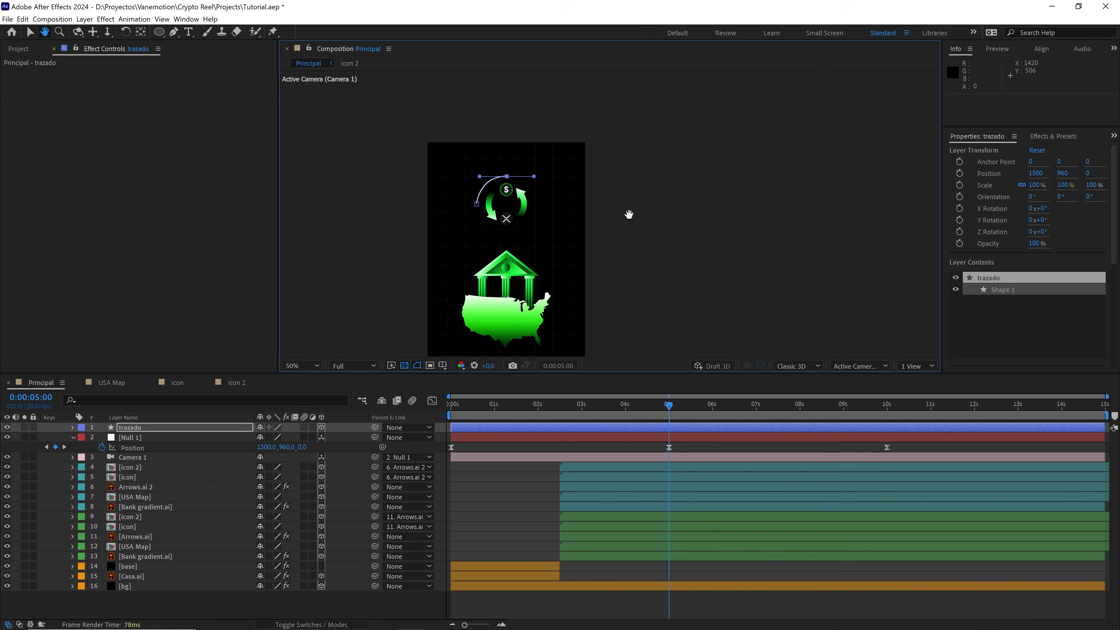
key(g)
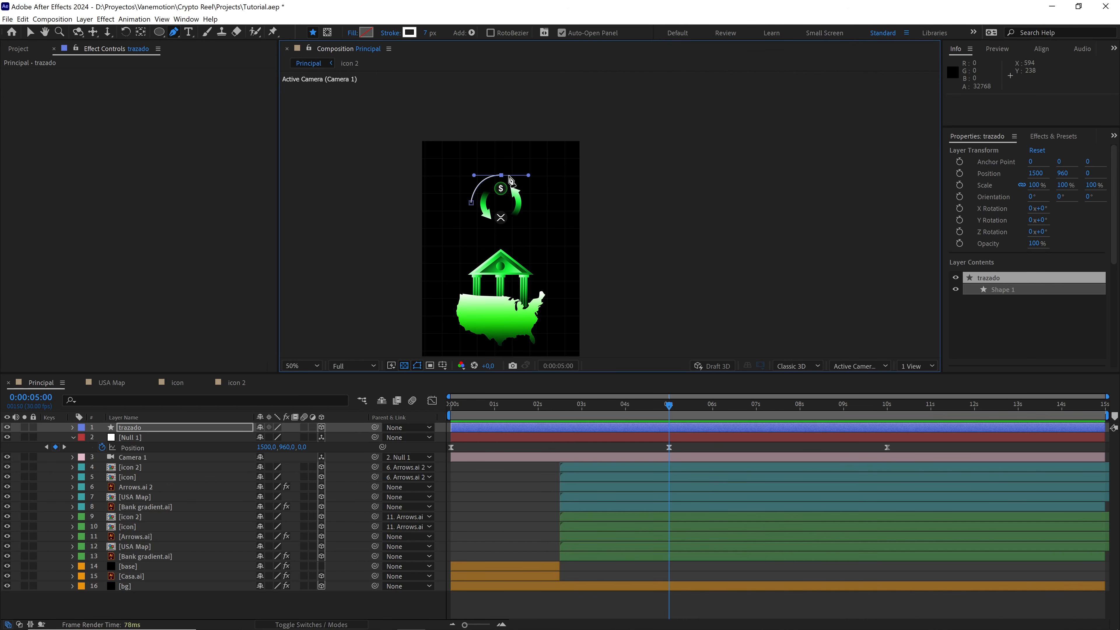
key(h)
drag(563, 249, 525, 195)
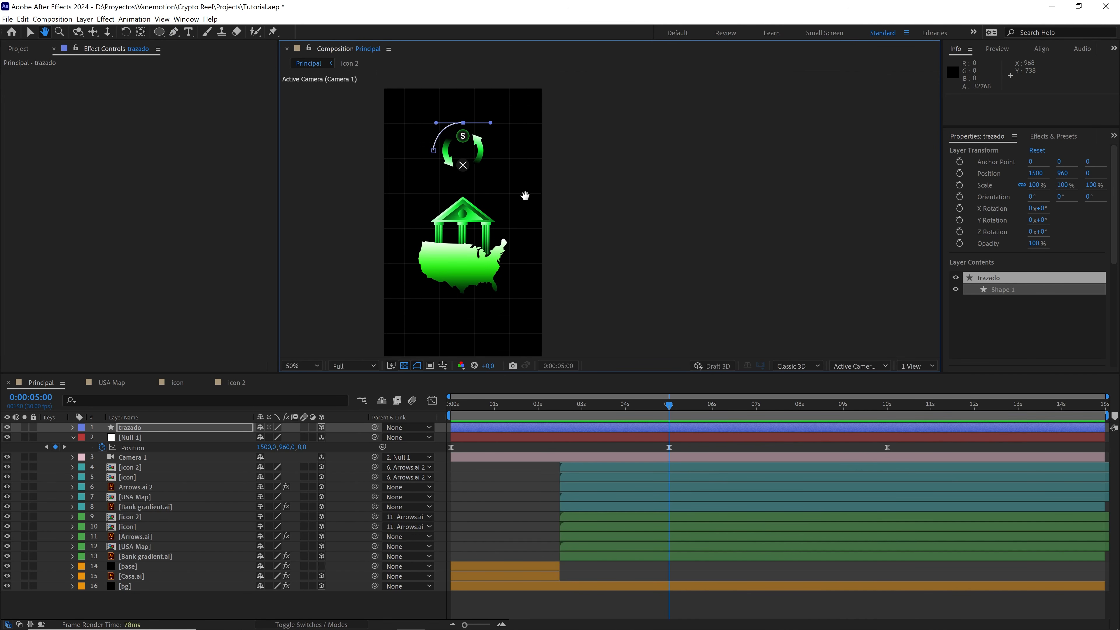
key(g)
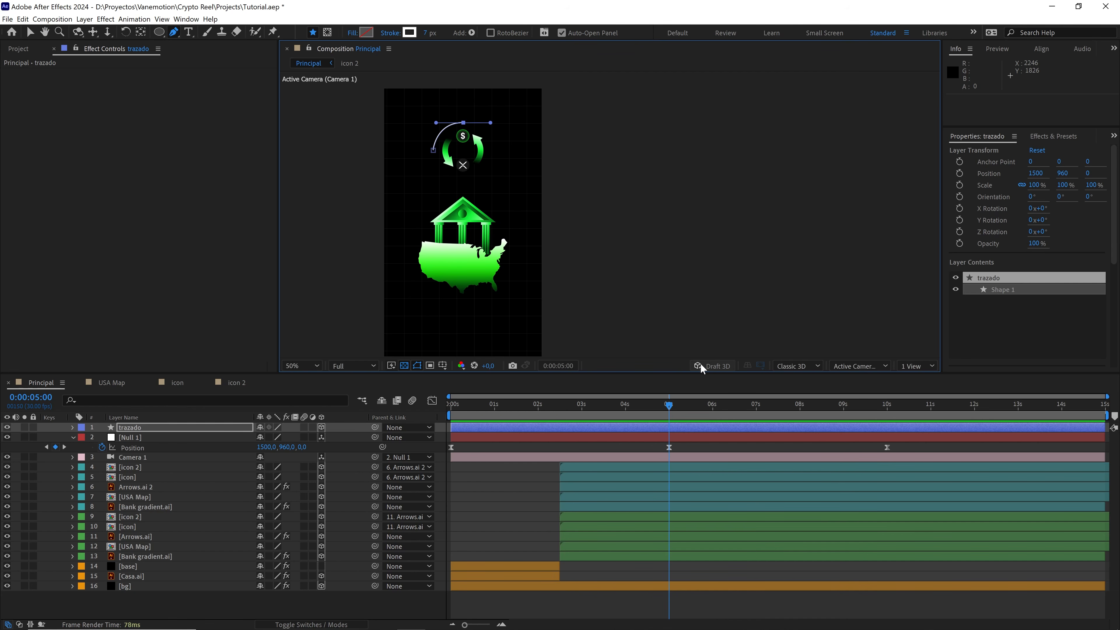
click(716, 366)
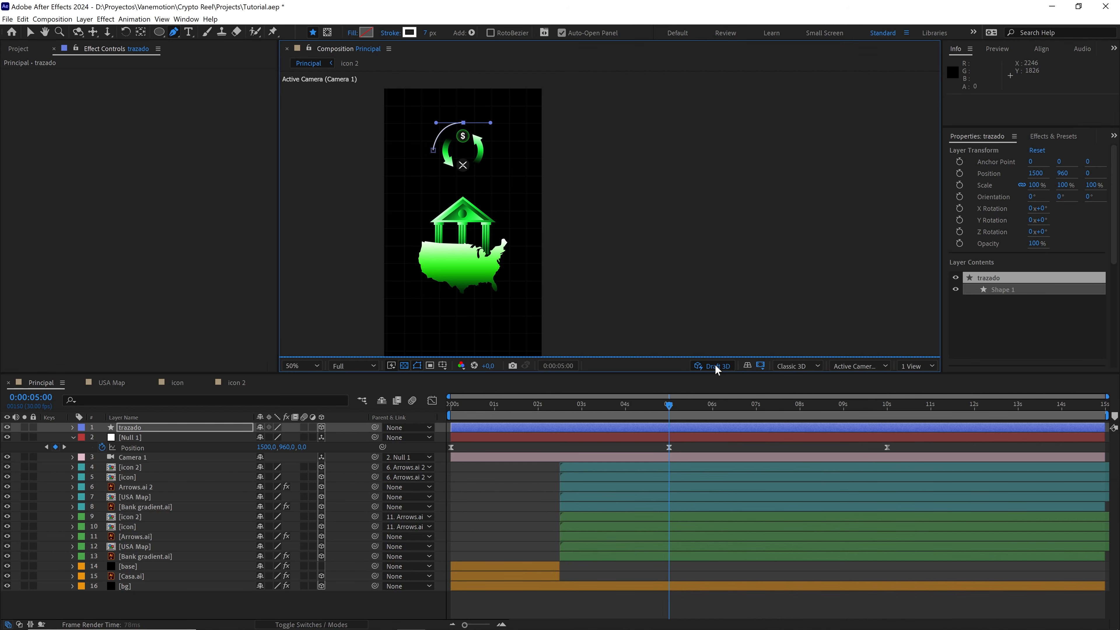
scroll(729, 250, down, 2)
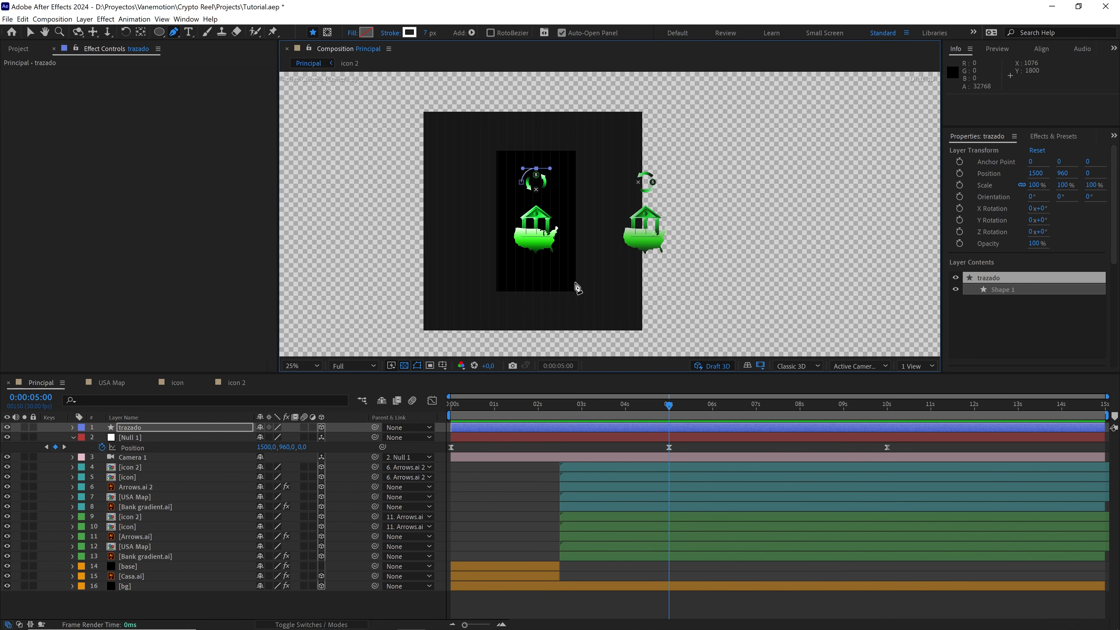
scroll(545, 254, up, 2)
scroll(491, 148, down, 2)
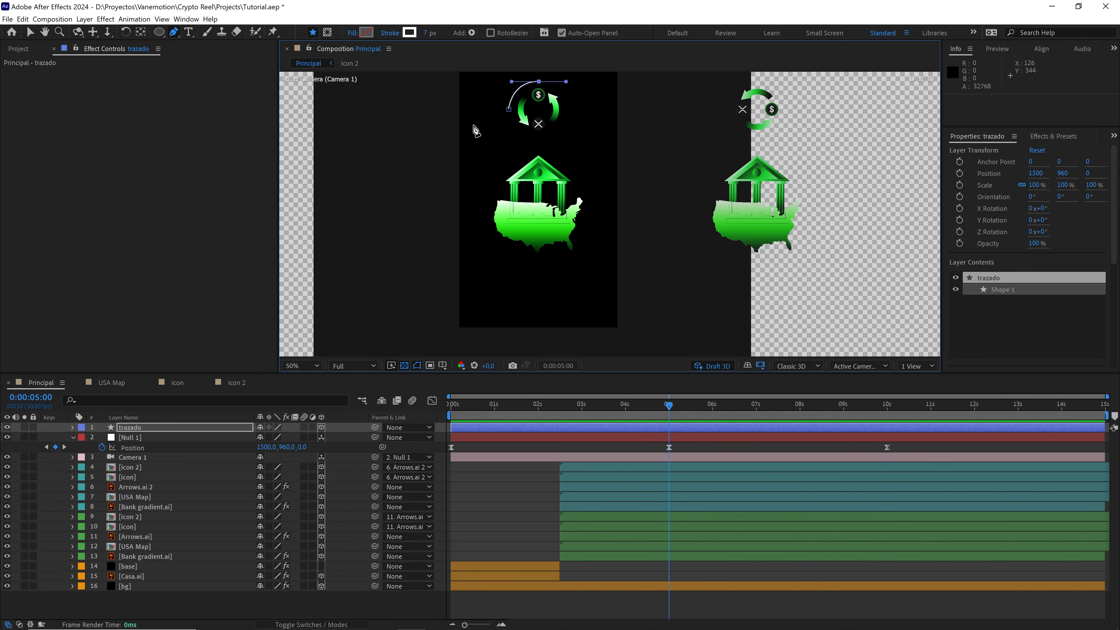
drag(630, 266, 617, 253)
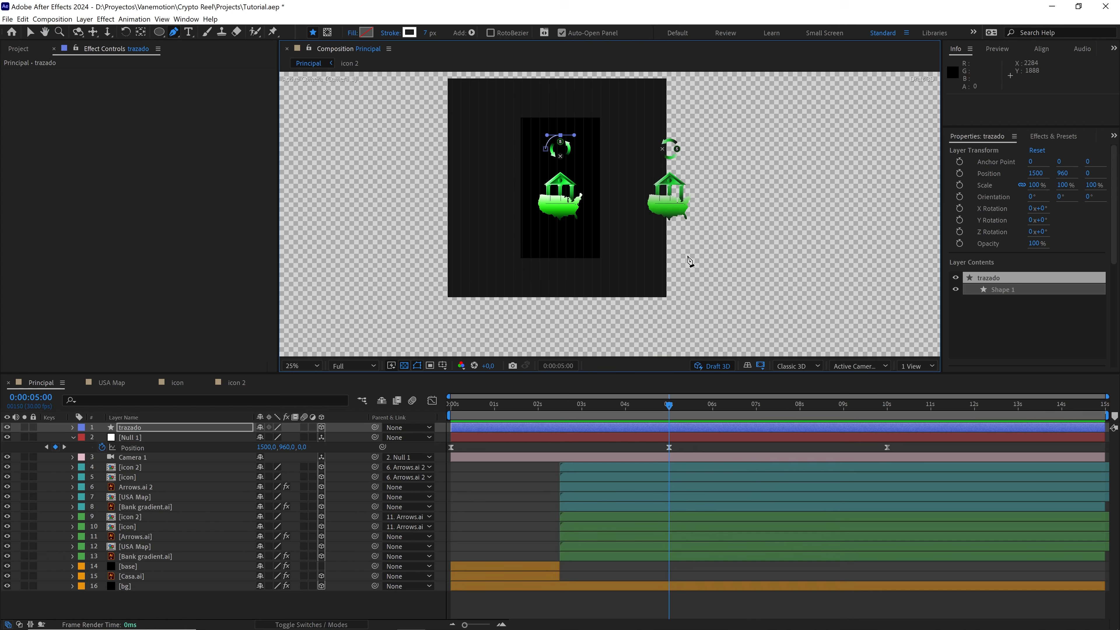
Step: Turn off the transparency grid and adjust the opacity of the area outside the frame to 35%
click(404, 364)
scroll(608, 256, up, 2)
drag(627, 245, 650, 295)
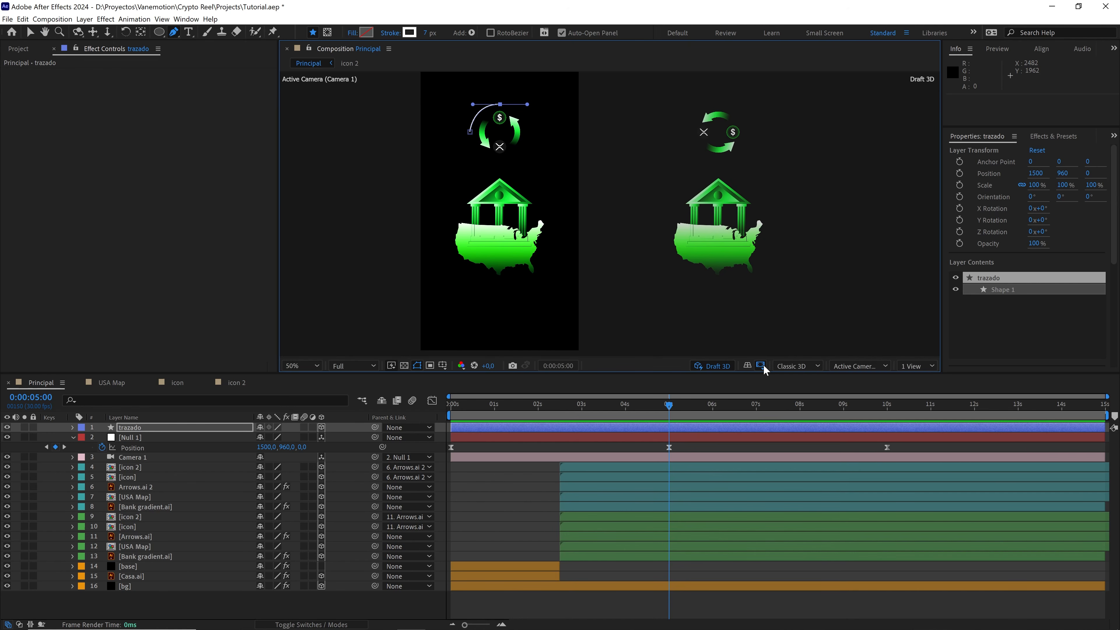
mouse_move(763, 370)
mouse_move(817, 385)
mouse_down()
mouse_move(855, 385)
mouse_move(800, 388)
mouse_move(811, 388)
mouse_up()
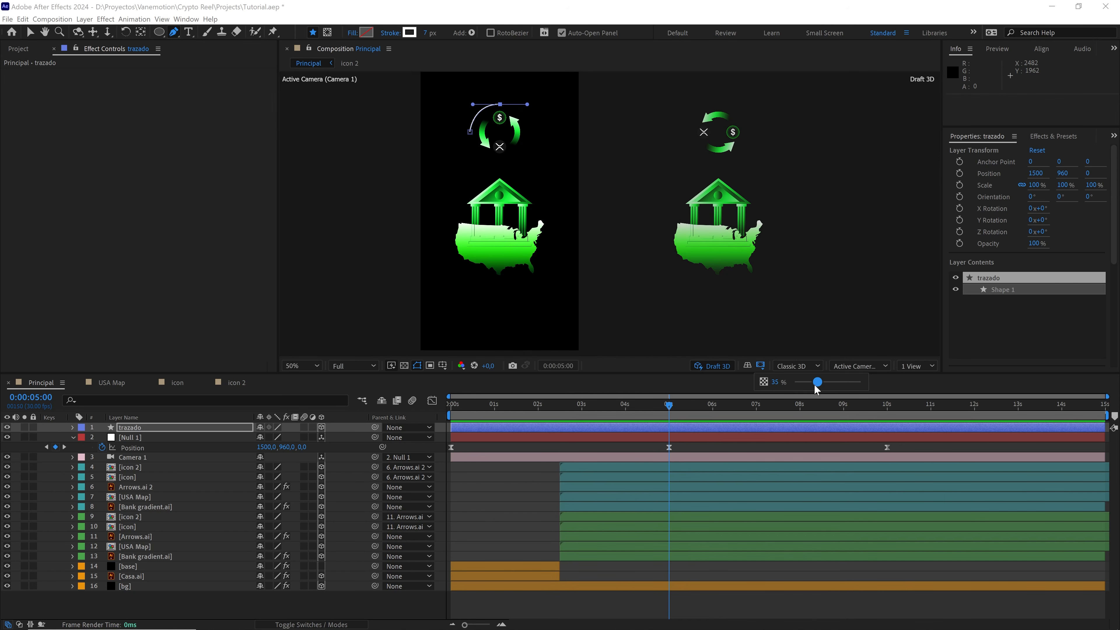
click(684, 427)
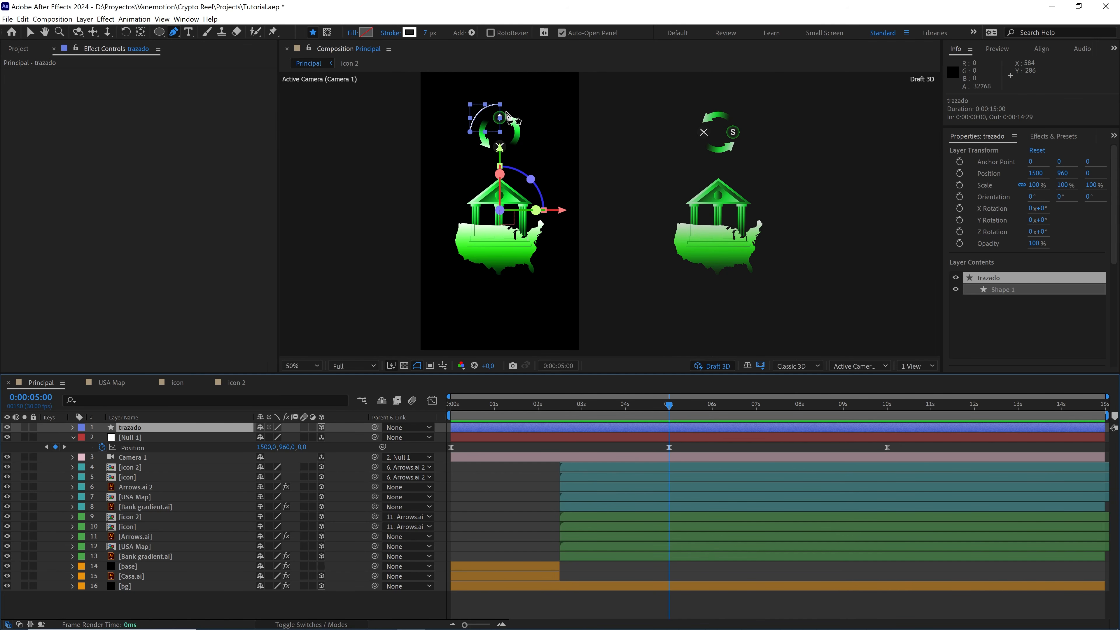
Step: Continue the trazado path from the arc's end point to a corner point just above the second bank's roof
scroll(505, 121, up, 1)
drag(505, 122, 548, 263)
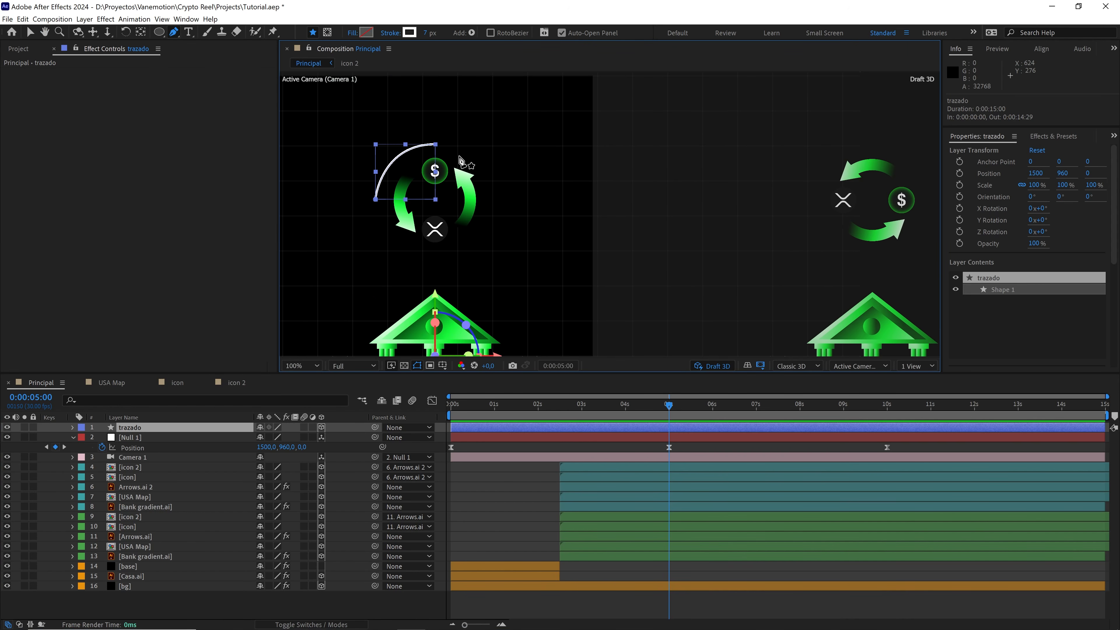
click(435, 145)
key(h)
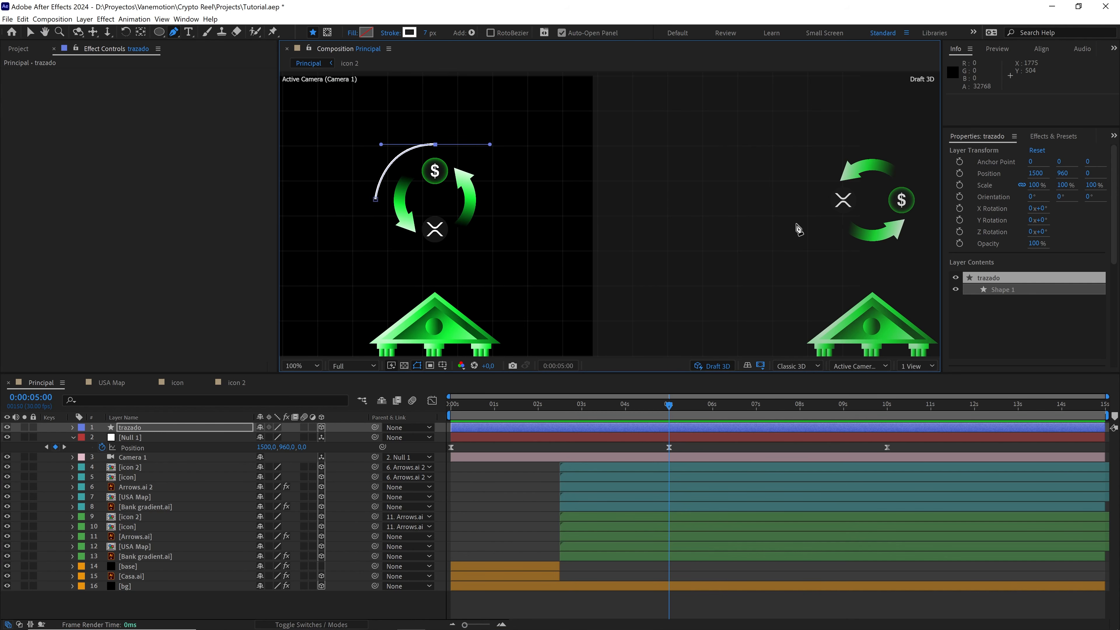
drag(795, 228, 671, 235)
key(g)
scroll(671, 235, up, 1)
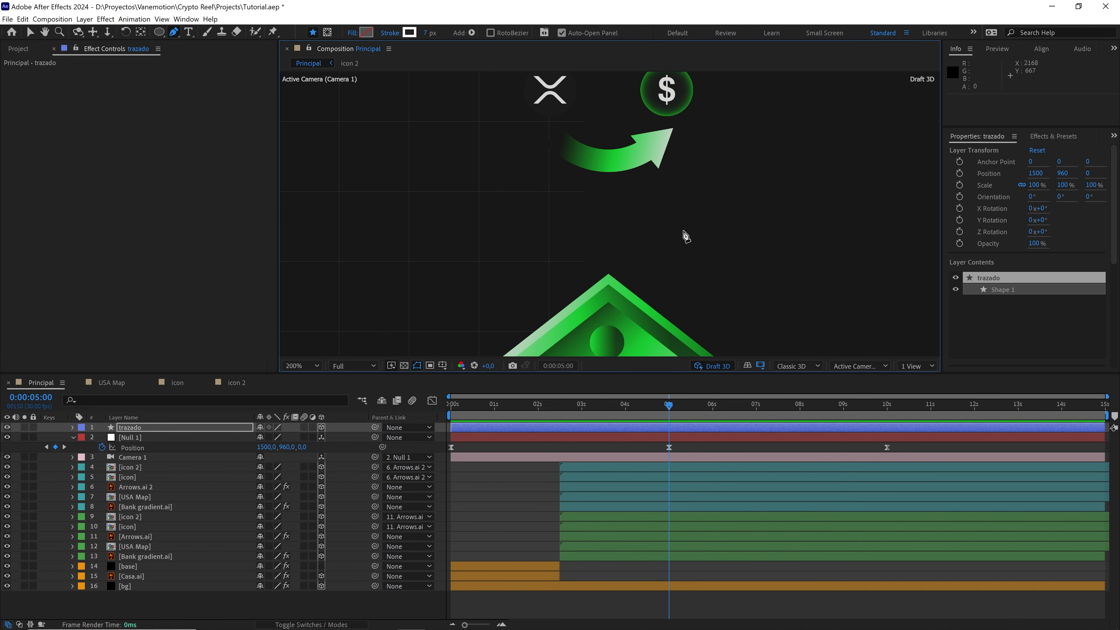
click(606, 225)
Step: Add a curved end point beside the second scene's dollar icon and lengthen its lower handle to round the line under the arrows
drag(707, 187, 687, 253)
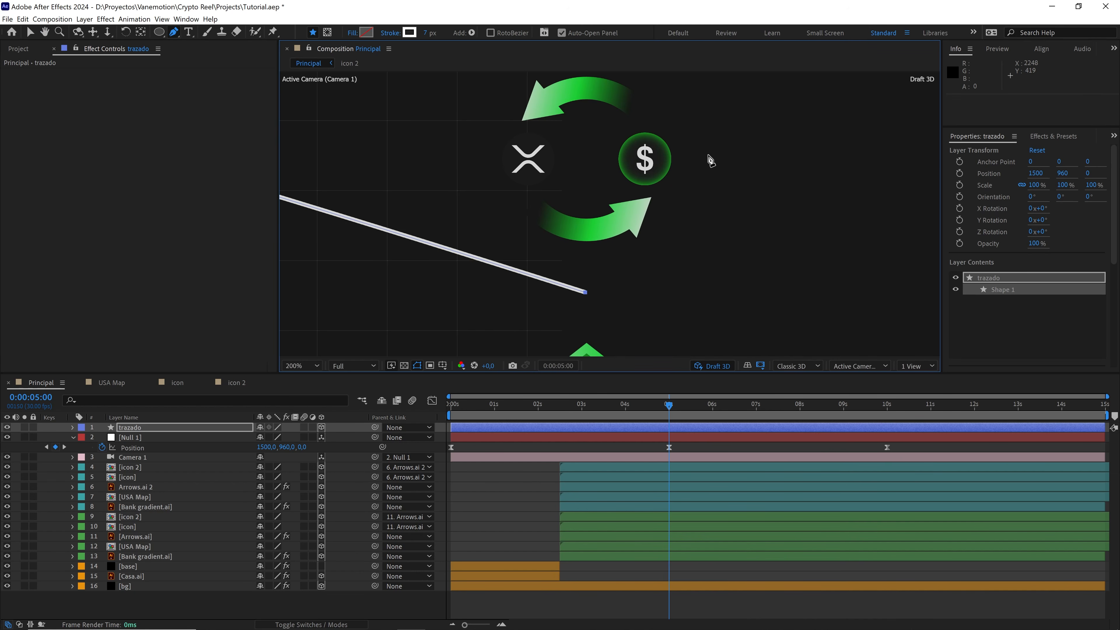
drag(708, 155, 705, 112)
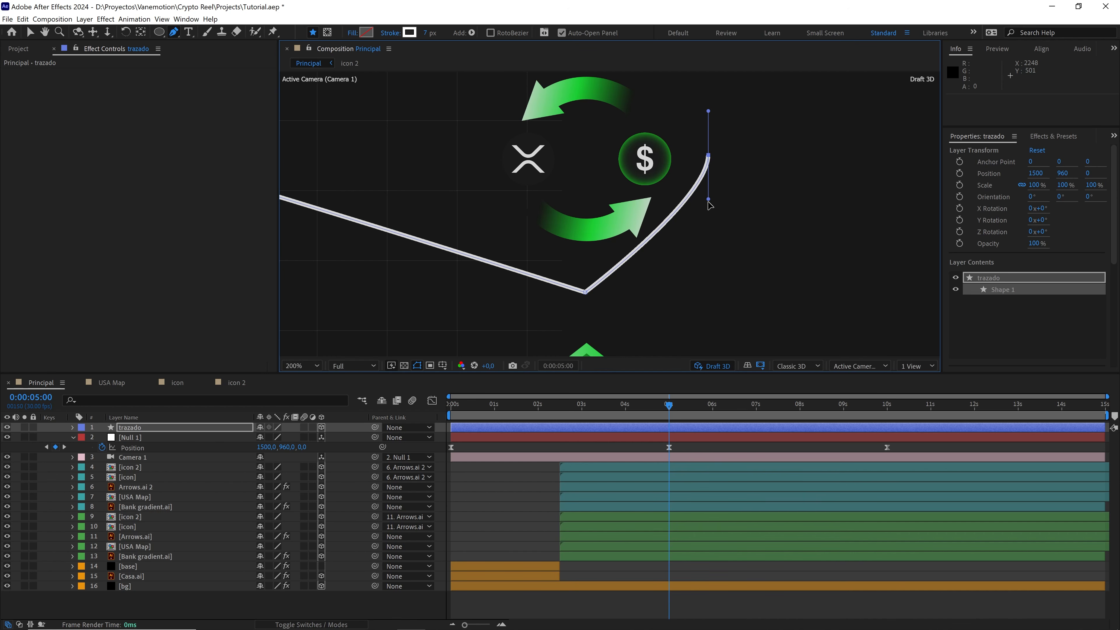
drag(708, 202, 710, 281)
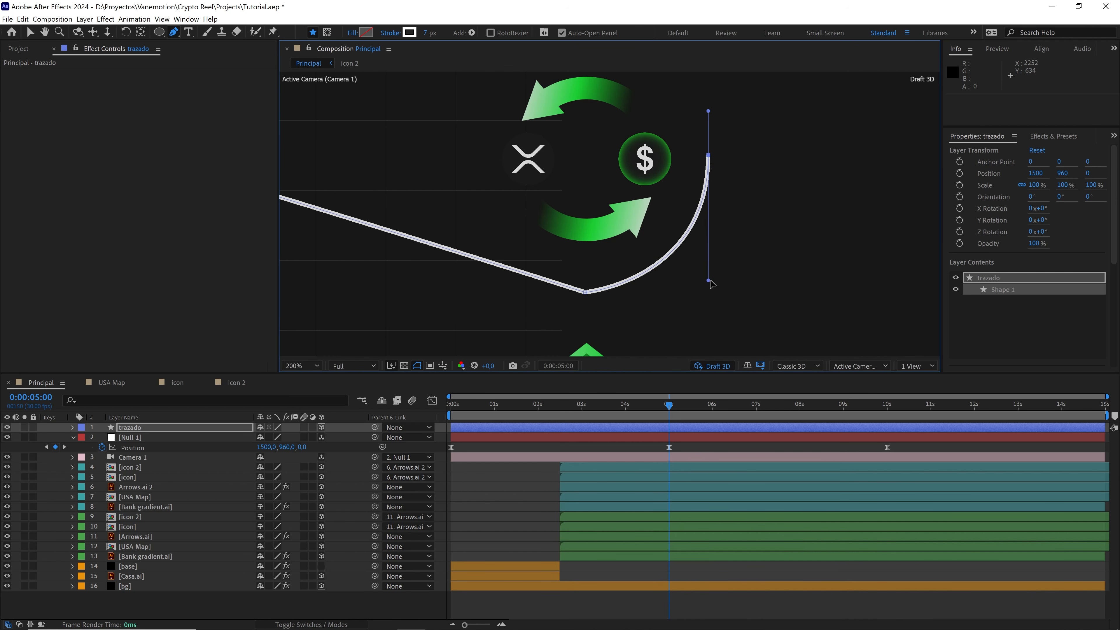
Step: Smooth the point above the second bank with horizontal handles and lengthen the inner handles to form a flowing S-curve between the scenes
scroll(710, 284, down, 1)
drag(645, 247, 711, 247)
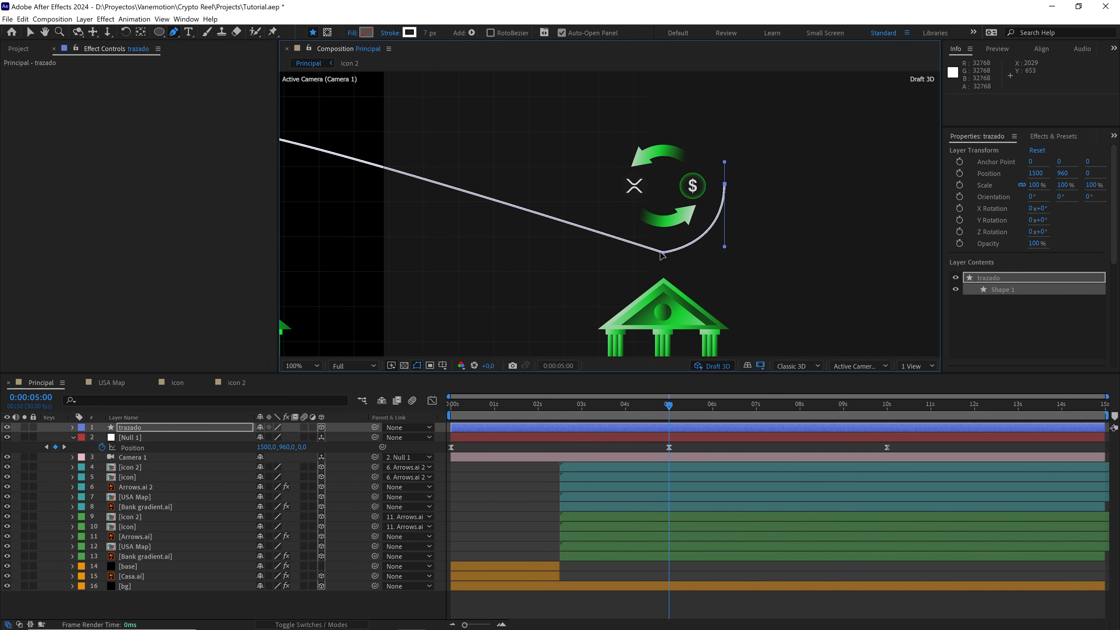
scroll(448, 170, left, 3)
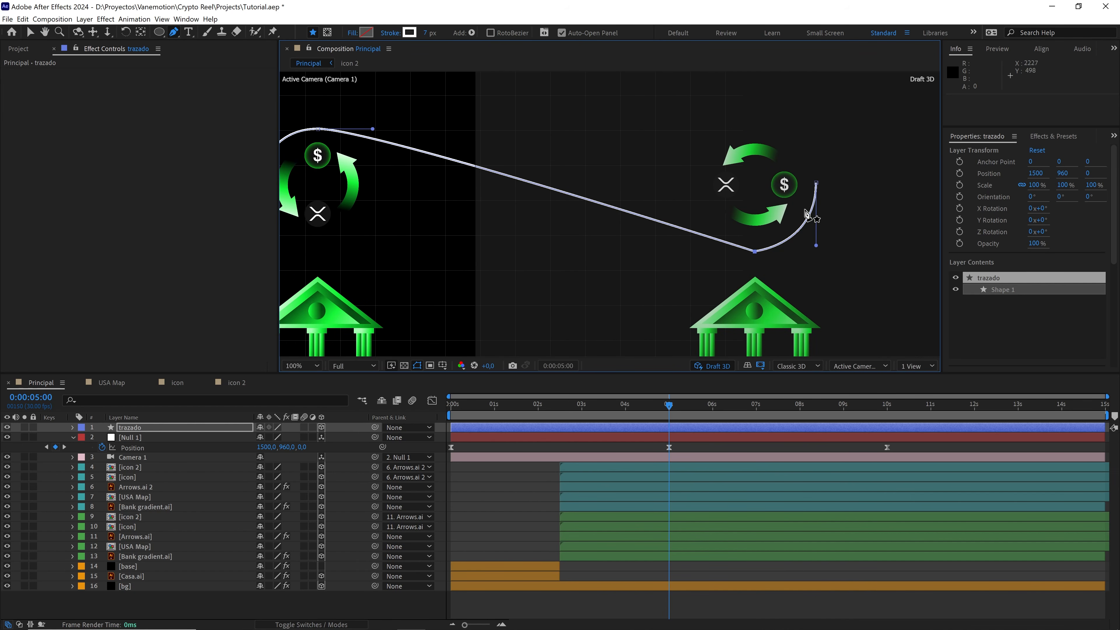
drag(755, 251, 816, 235)
key(ctrl+z)
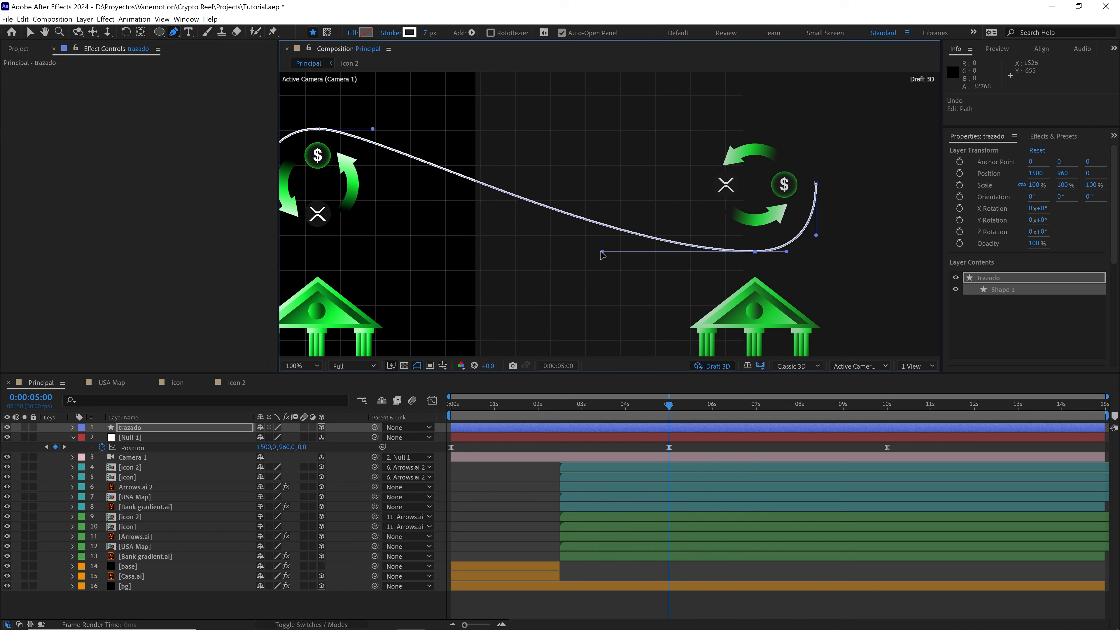
drag(601, 252, 556, 252)
drag(372, 129, 441, 128)
drag(571, 181, 639, 180)
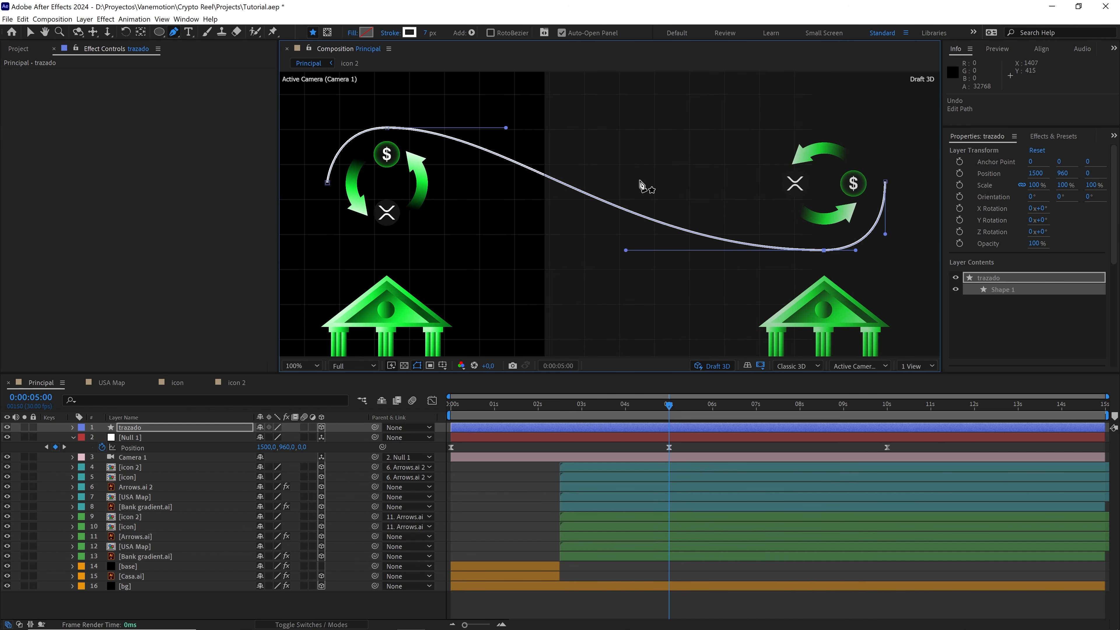
Step: Reveal the contents of the trazado layer and select the Path property of Path 1
click(710, 449)
scroll(712, 250, down, 2)
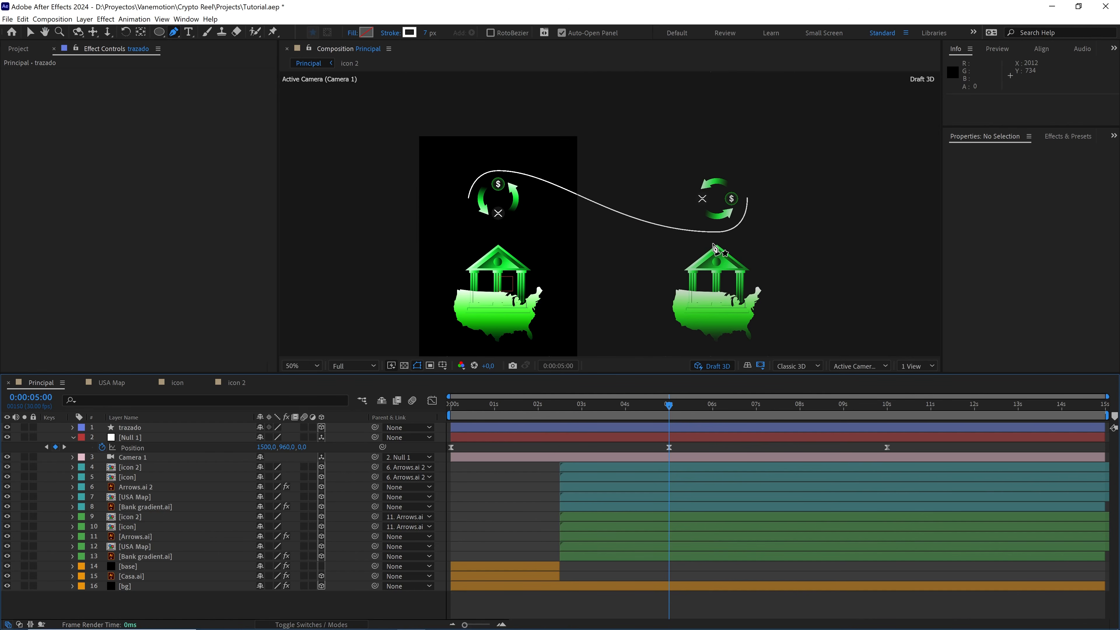
scroll(714, 249, up, 2)
click(639, 426)
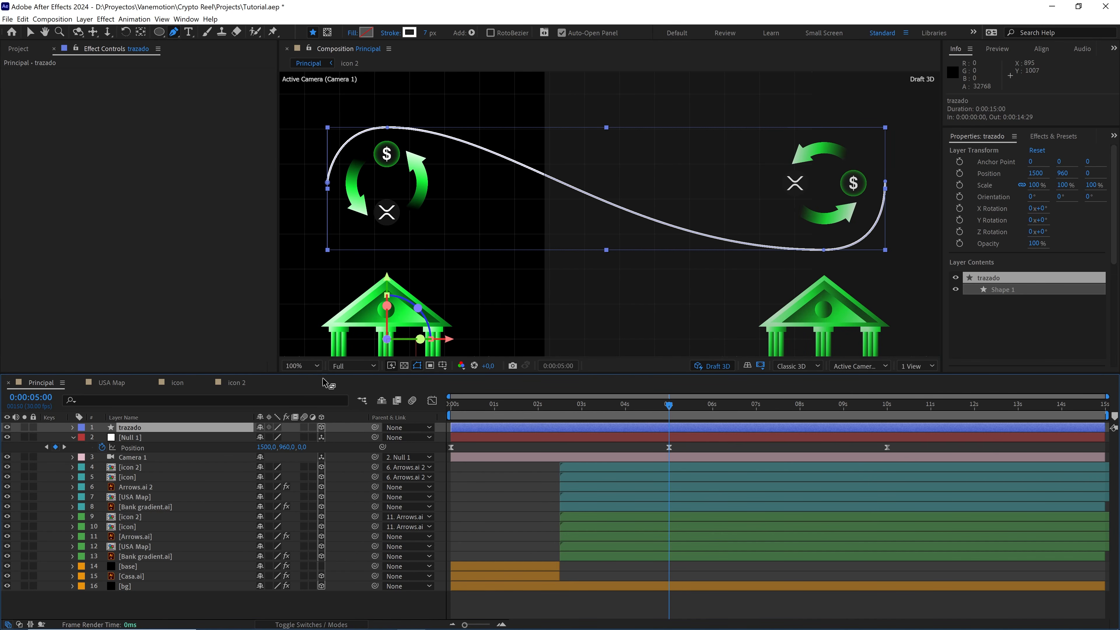
click(72, 427)
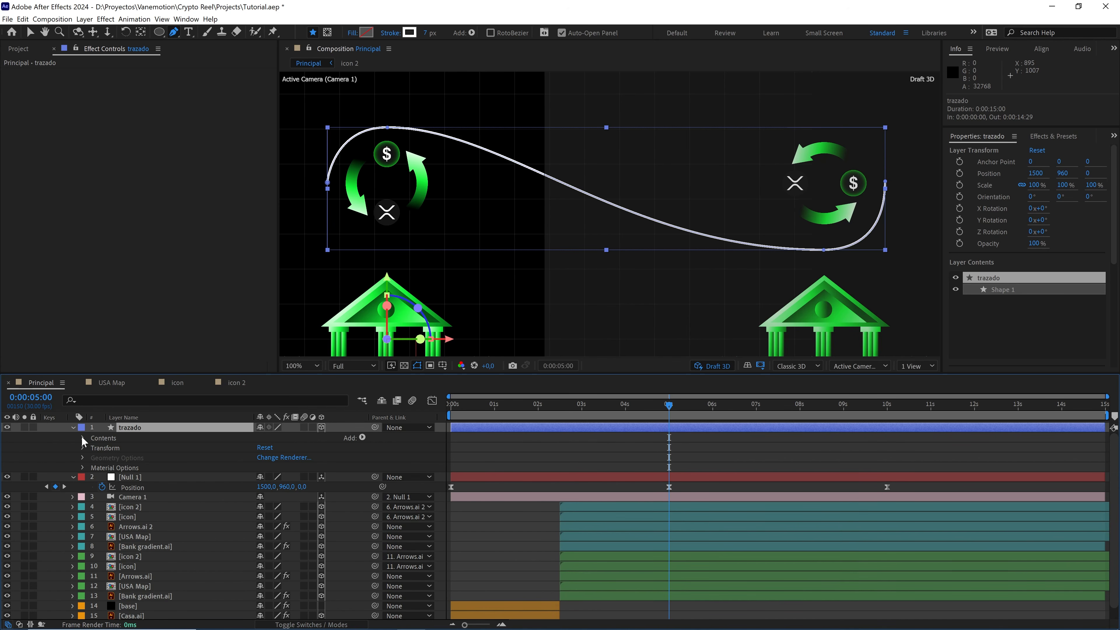
click(82, 437)
click(92, 447)
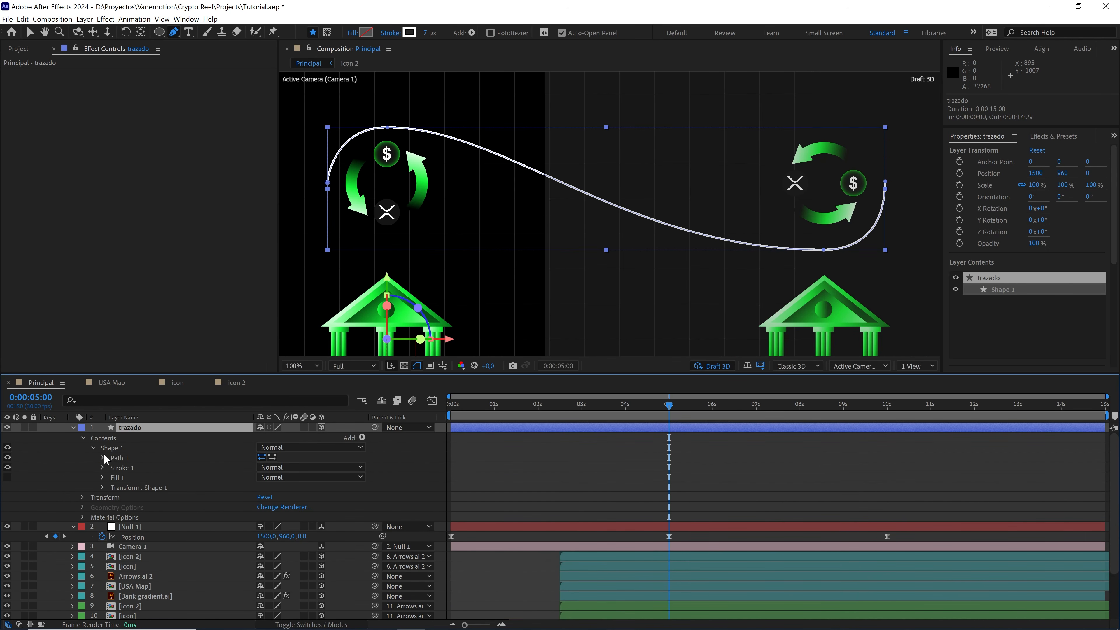
click(103, 457)
click(144, 466)
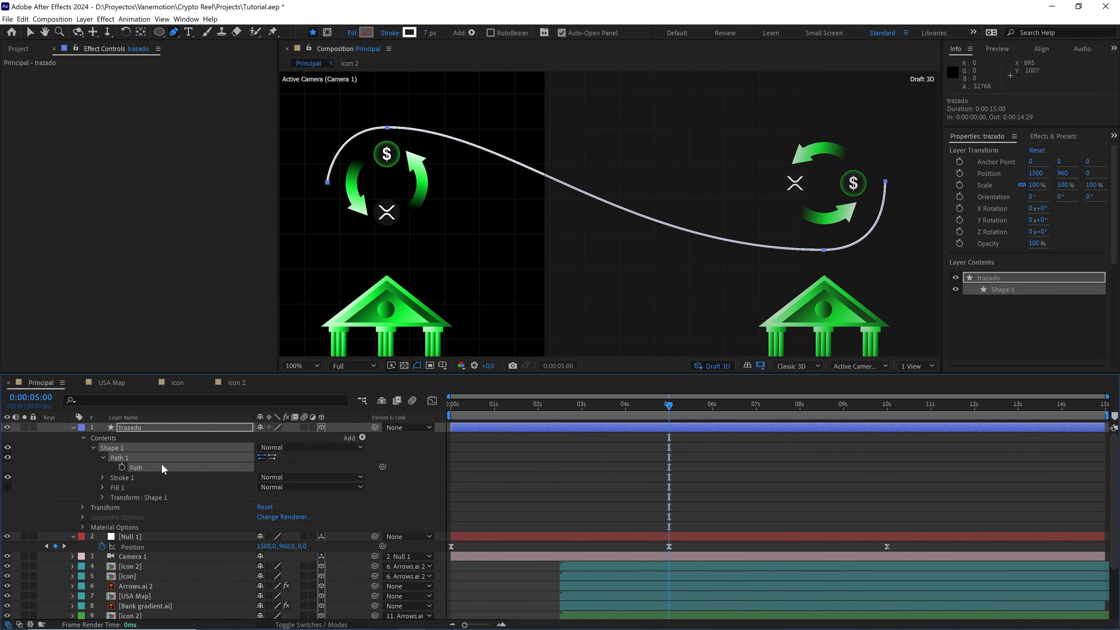
Step: Create a Trace Path null from the selected path with the Create Nulls From Paths script and close the script window
click(185, 19)
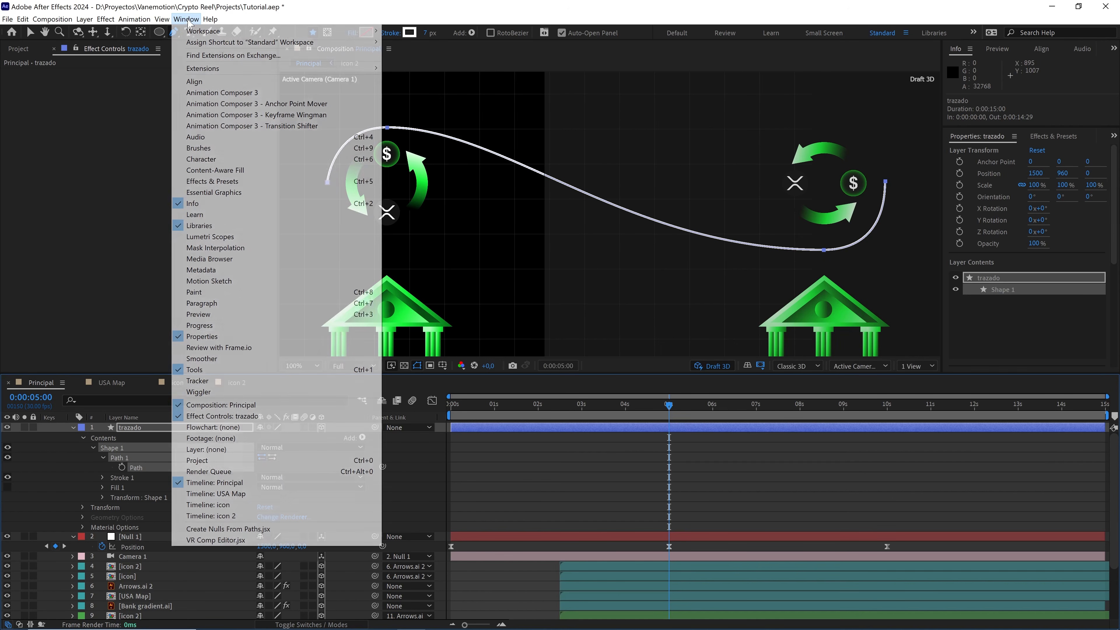
click(232, 529)
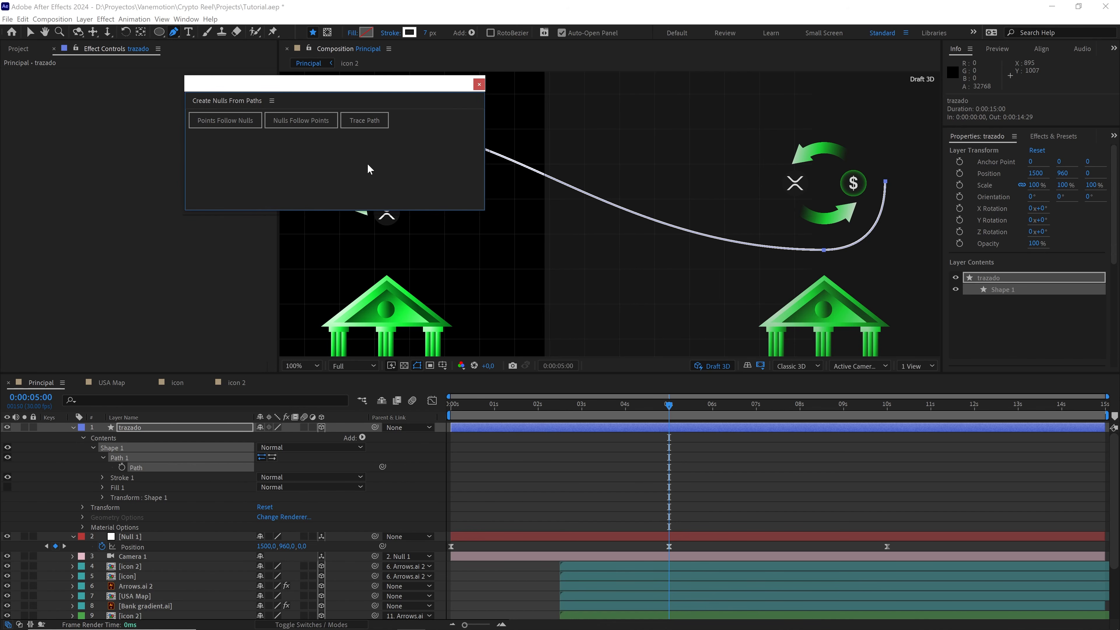
click(371, 122)
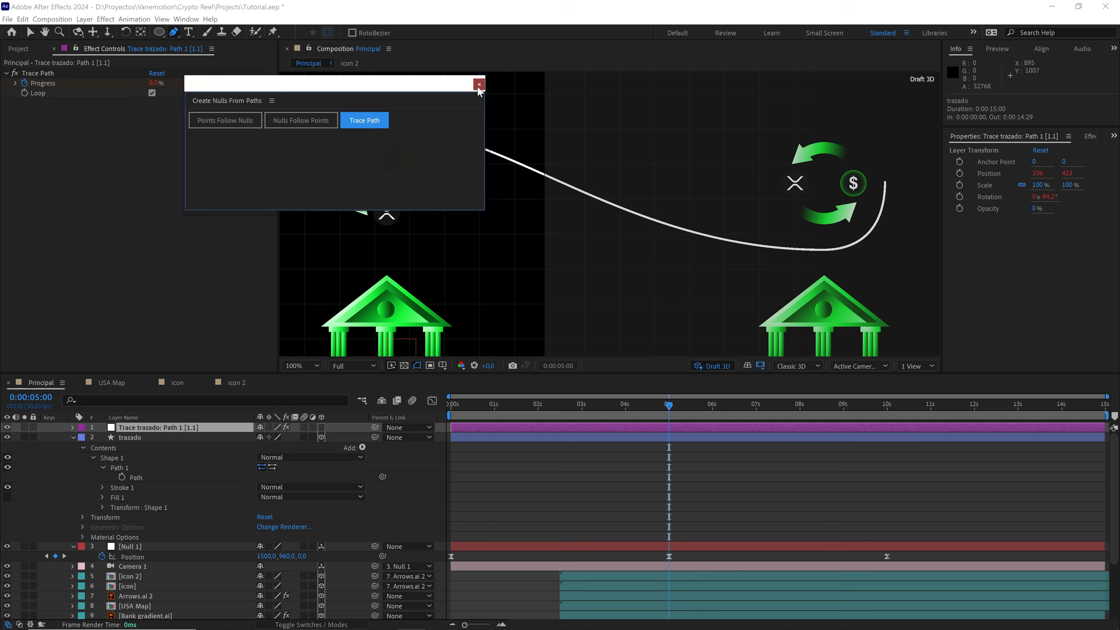
click(479, 85)
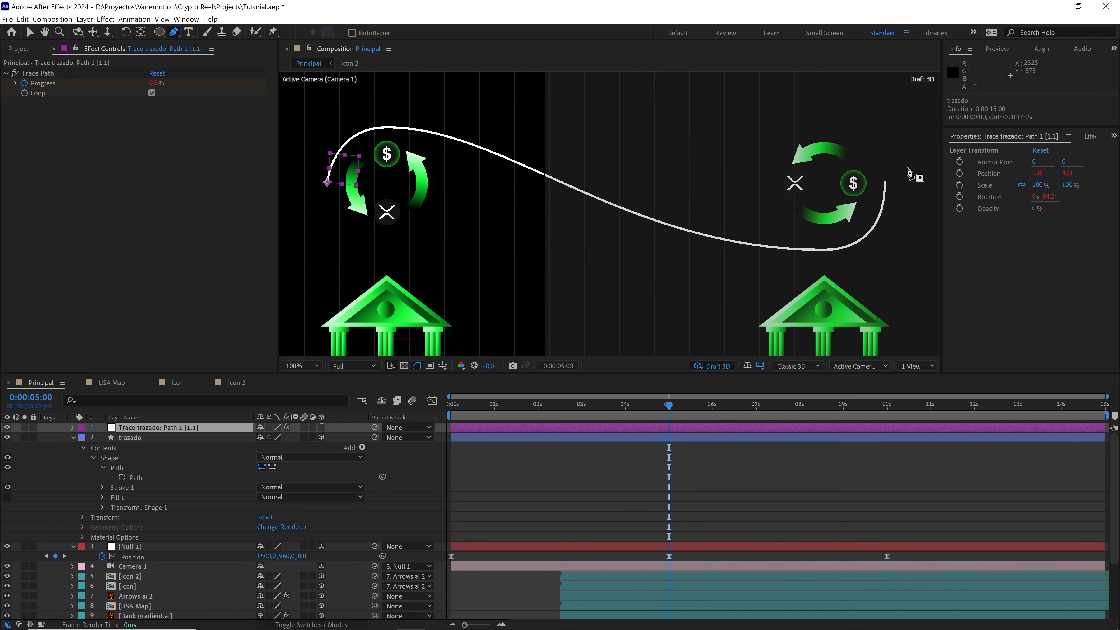
Step: Remove the looping expression from the trace null's Progress property and scrub the first two seconds to check its movement
mouse_move(668, 405)
mouse_down()
mouse_move(616, 407)
mouse_move(705, 412)
mouse_move(662, 412)
mouse_up()
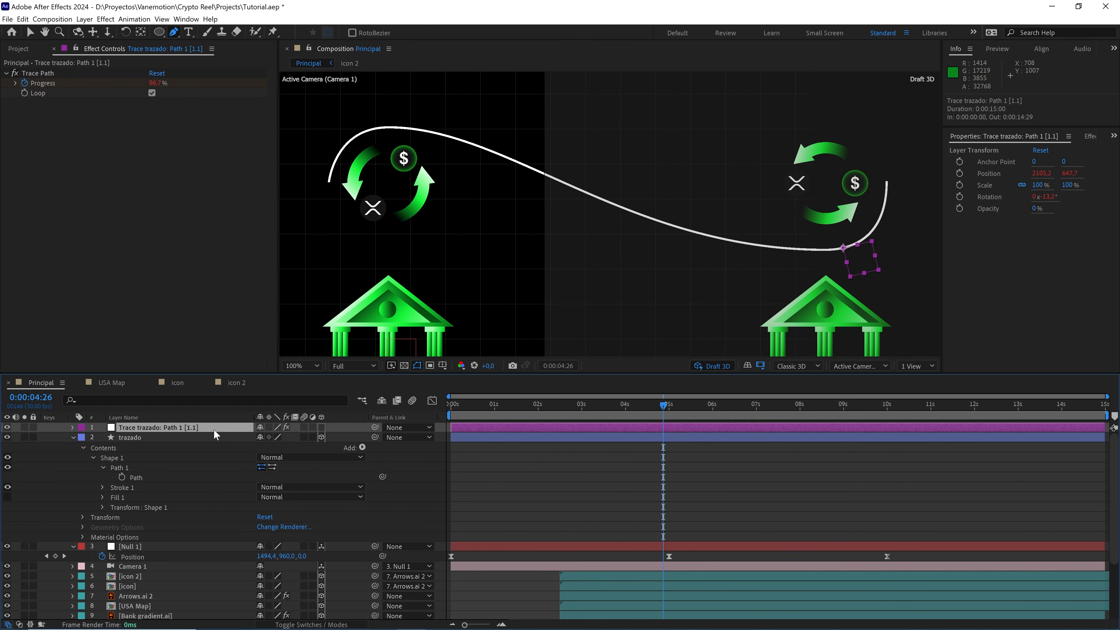
key(u)
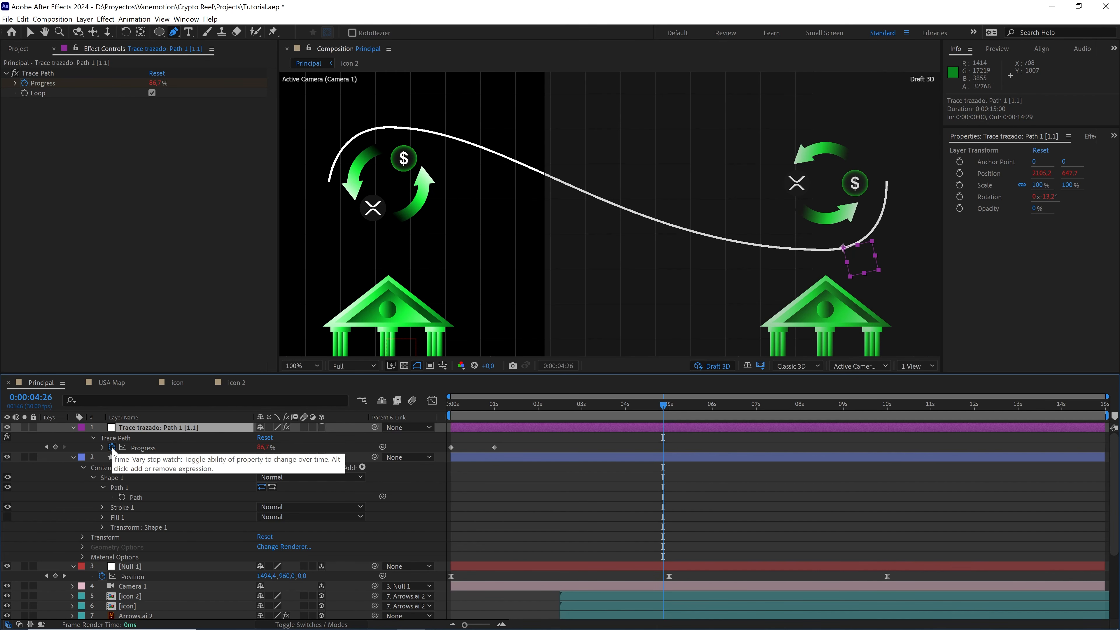
click(132, 447)
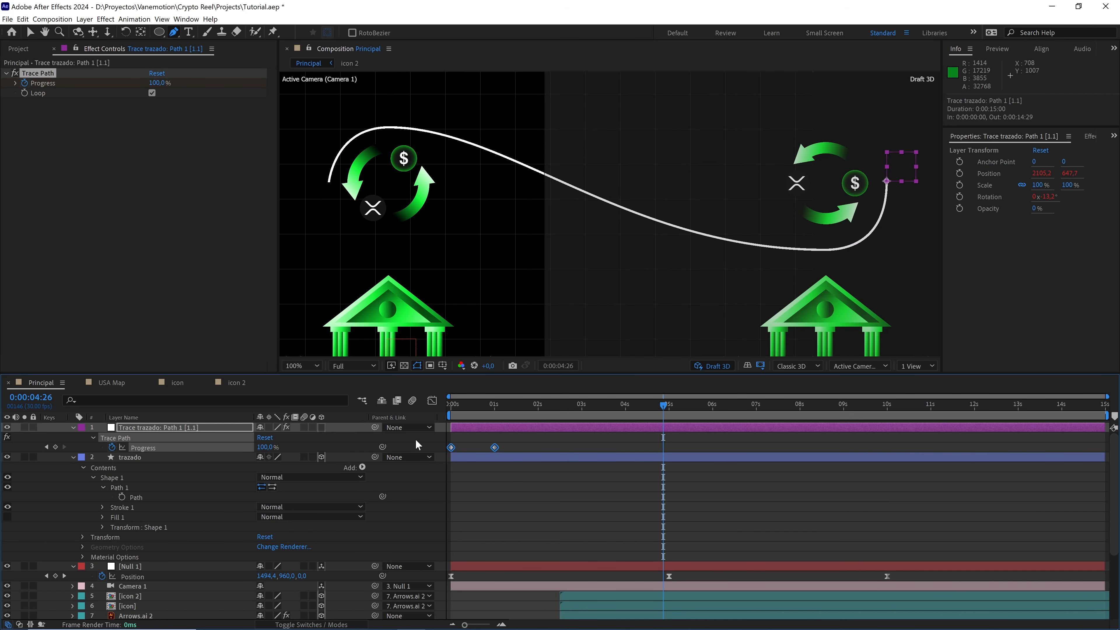
drag(505, 410, 442, 456)
drag(453, 405, 465, 405)
drag(773, 240, 525, 234)
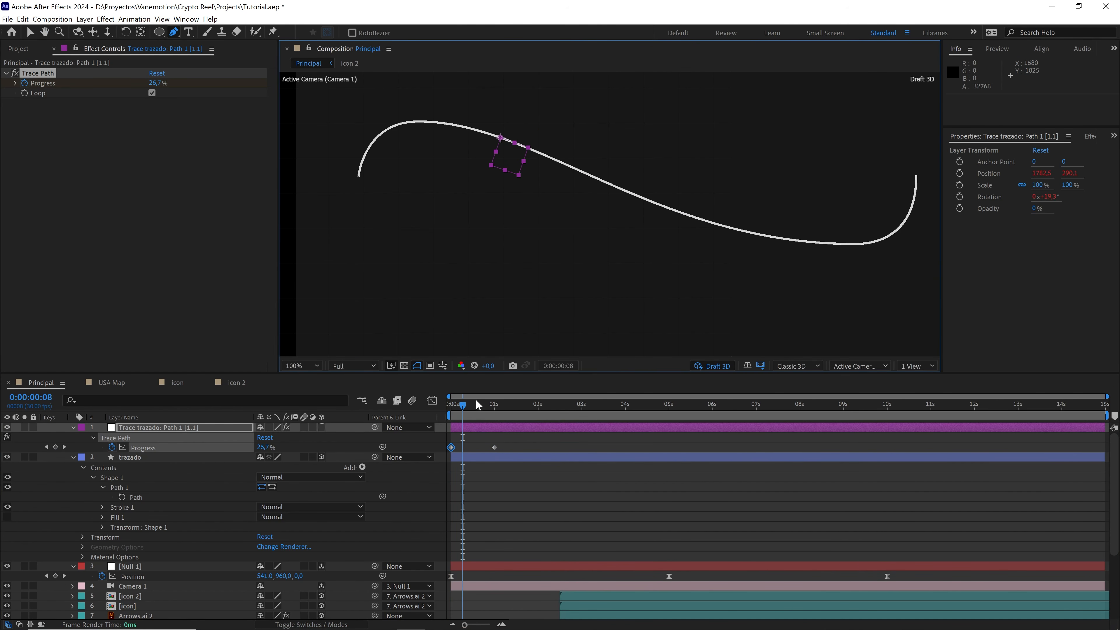
drag(477, 405, 544, 406)
scroll(607, 291, down, 1)
drag(654, 288, 626, 248)
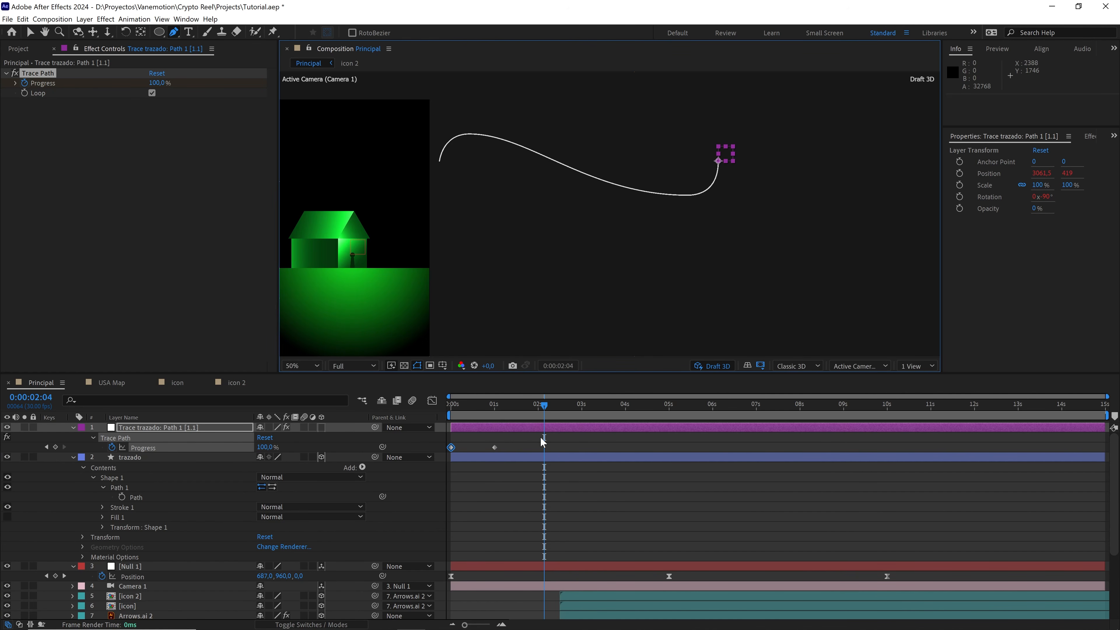
Step: Place the two Progress keyframes at 5 and 10 seconds and apply Easy Ease to both
drag(527, 436, 674, 448)
drag(689, 409, 671, 410)
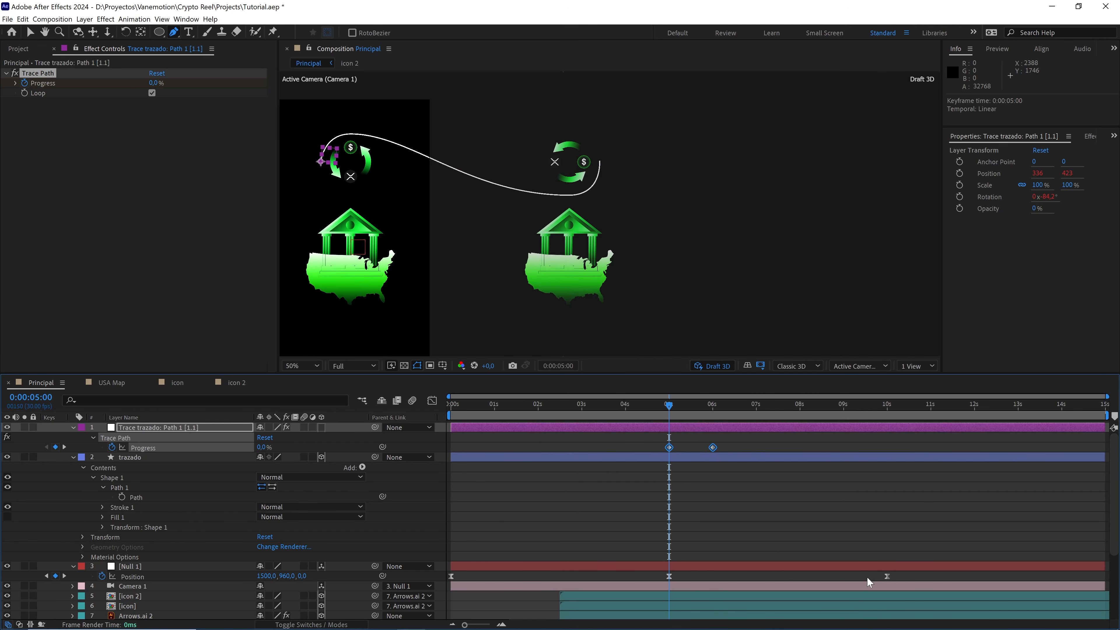
click(677, 442)
drag(718, 446, 858, 452)
drag(909, 436, 651, 458)
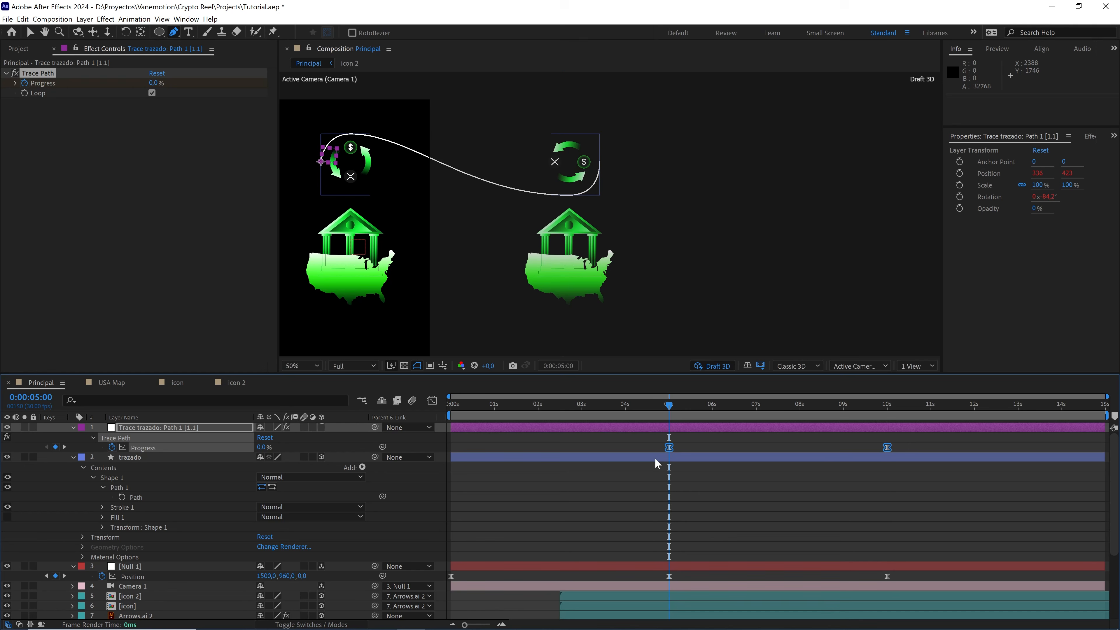
Step: Set the incoming and outgoing velocity influence of both Progress keyframes to 65%
right_click(668, 445)
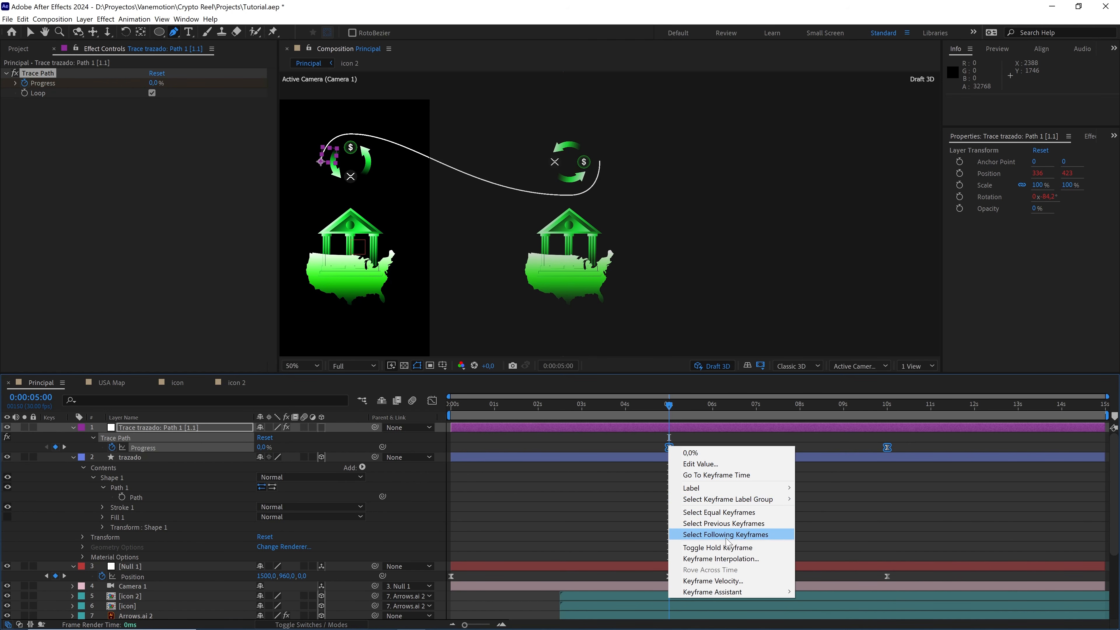
click(710, 580)
click(488, 184)
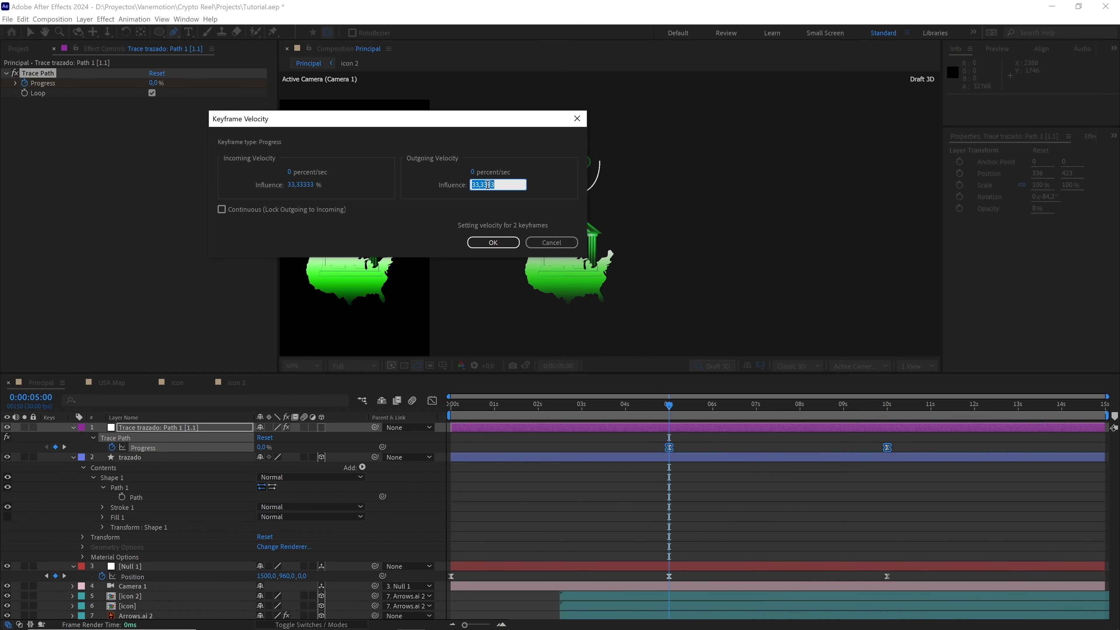
click(307, 186)
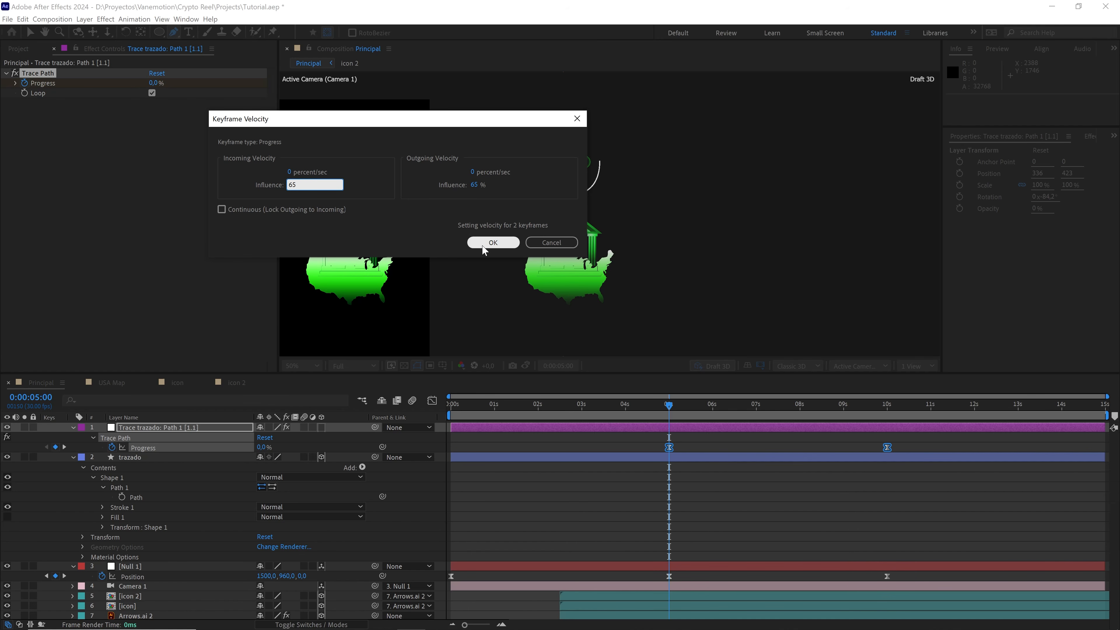
click(493, 242)
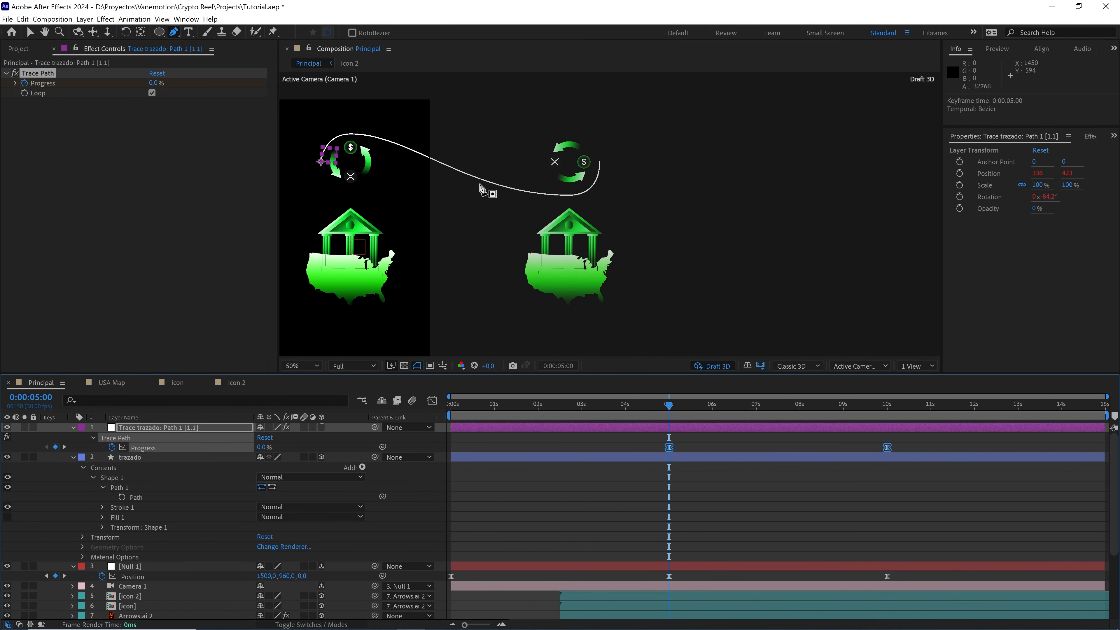
Step: Turn off Draft 3D and deselect the layers, keeping the current time at 5 seconds
drag(469, 176, 612, 191)
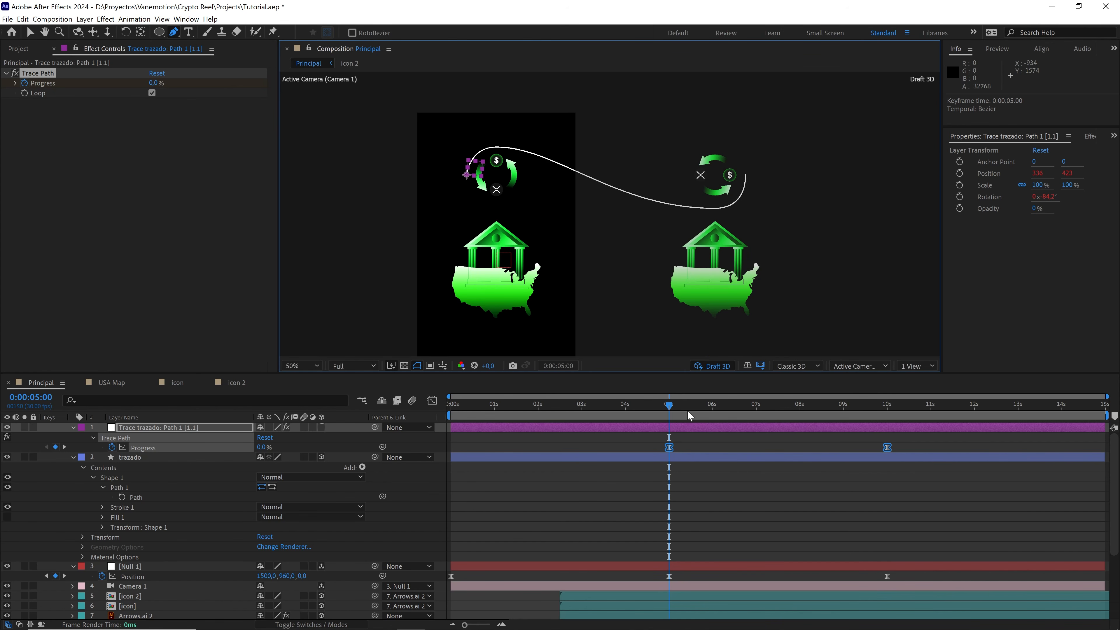
scroll(713, 250, up, 3)
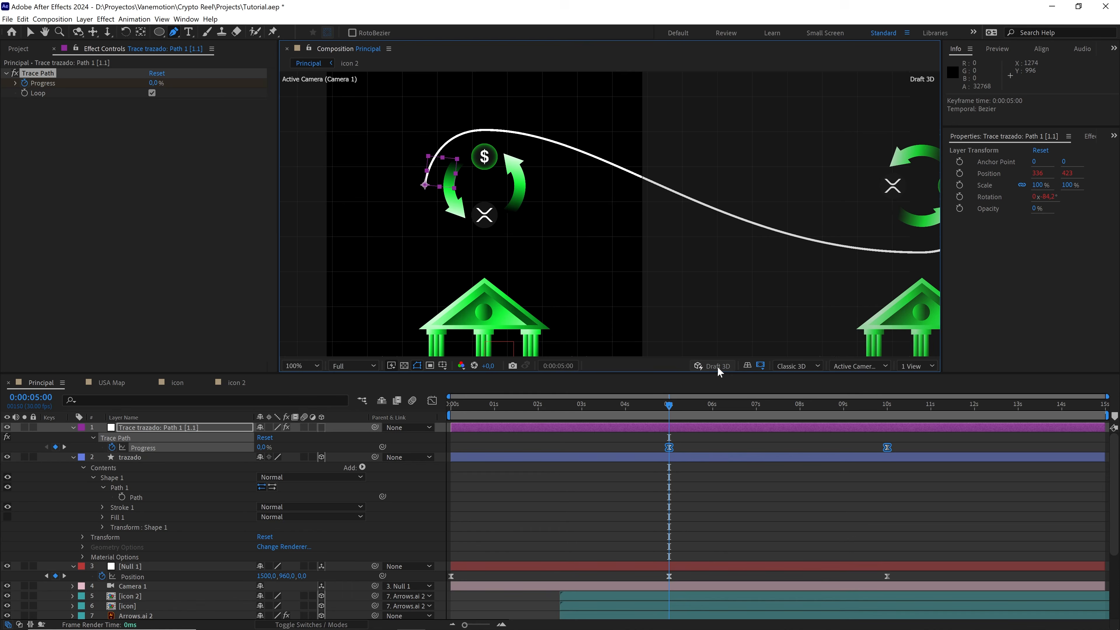
scroll(688, 285, down, 2)
drag(729, 321, 663, 254)
click(745, 438)
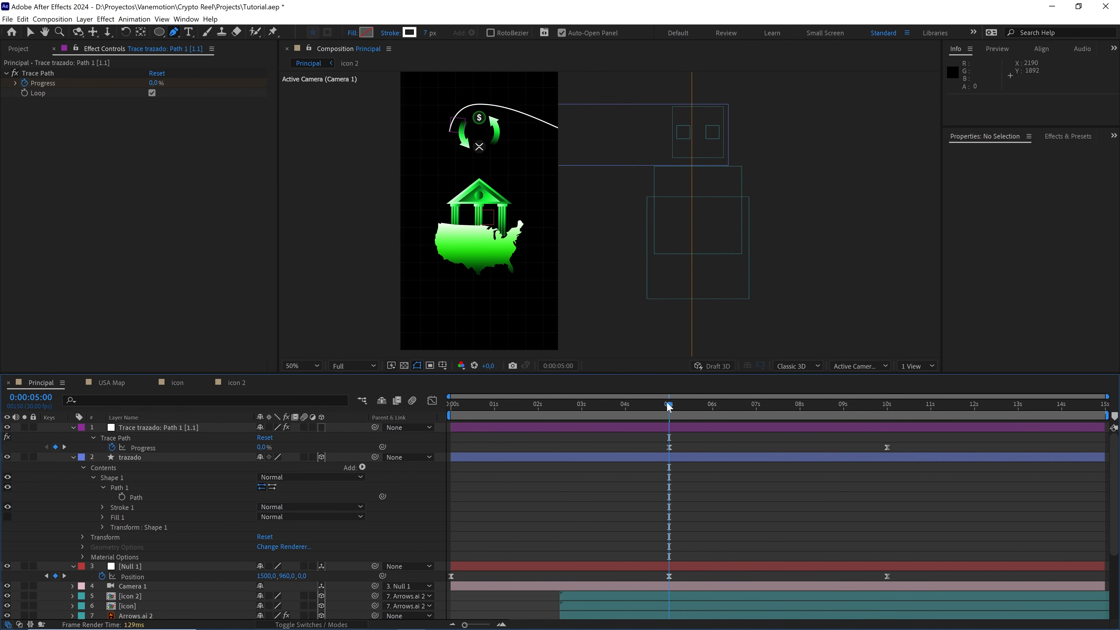
mouse_move(668, 403)
mouse_down()
mouse_move(773, 407)
mouse_move(669, 404)
mouse_up()
Step: Add a Trim Paths operator to the trazado shape layer and expand its properties
click(138, 457)
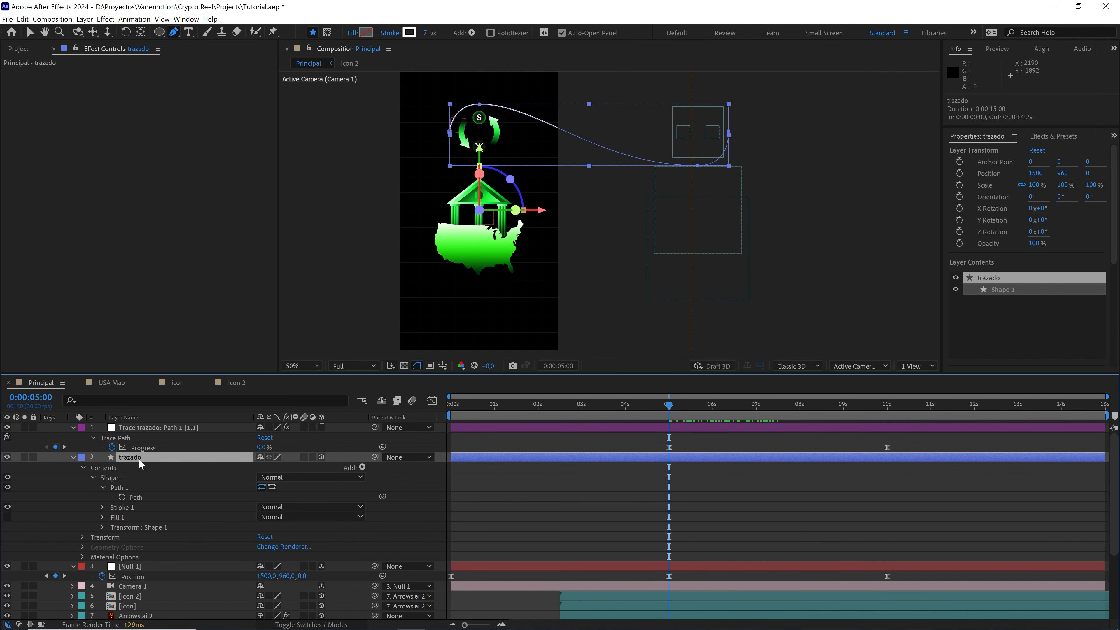
click(362, 466)
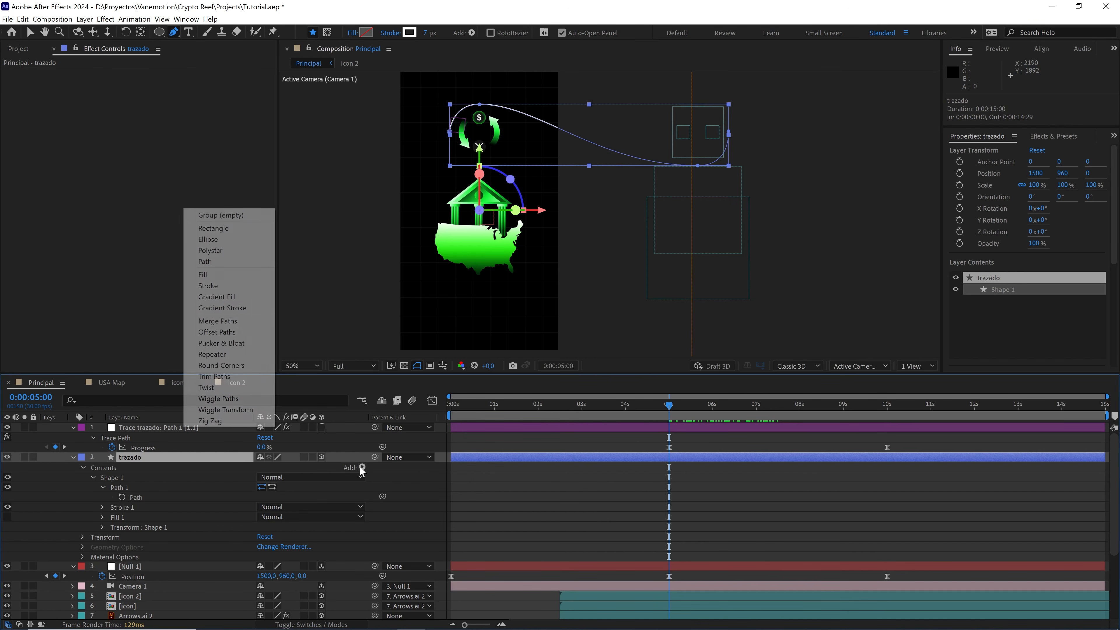
click(238, 376)
click(93, 536)
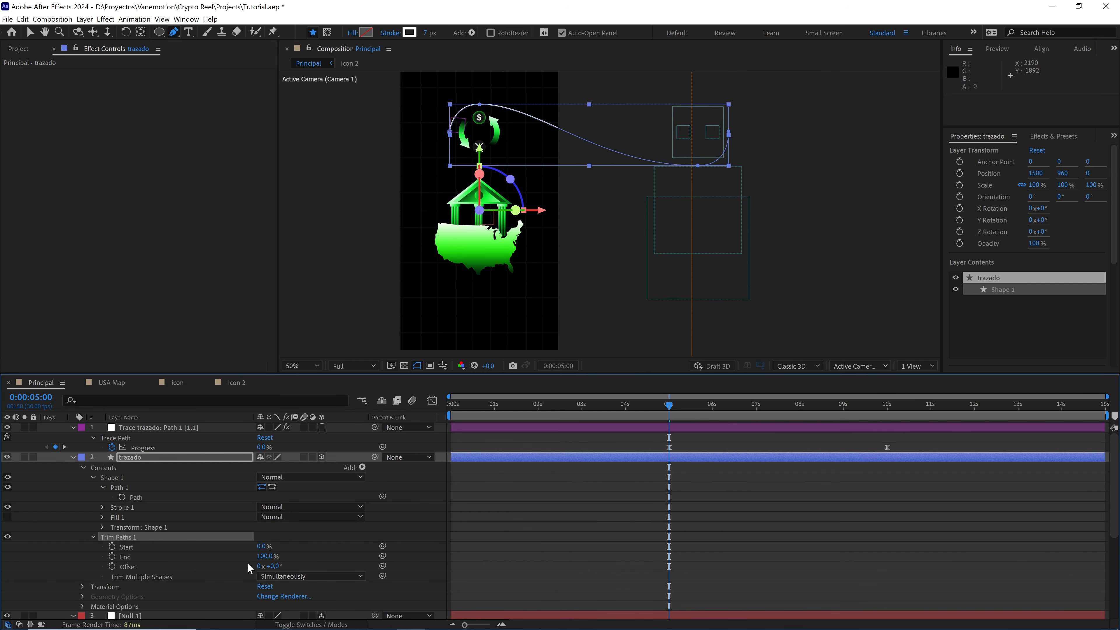
Step: Try reducing the Trim Paths End value to 23% to test how the white line is trimmed
mouse_move(265, 558)
mouse_down()
mouse_move(203, 555)
mouse_move(229, 554)
mouse_up()
scroll(479, 267, up, 1)
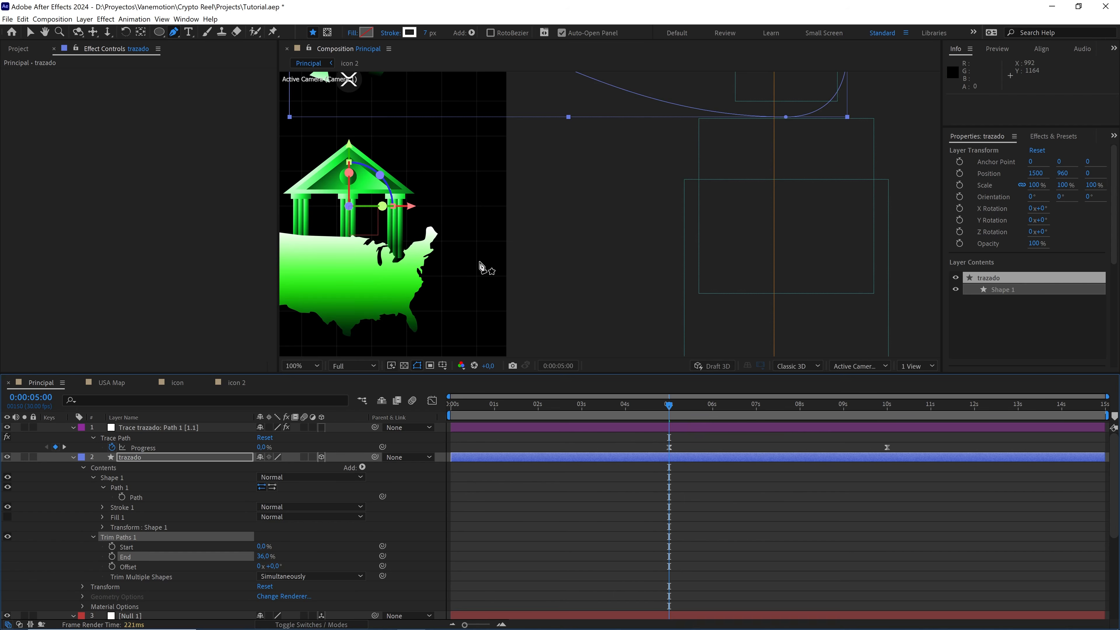
drag(502, 185, 694, 340)
drag(266, 556, 252, 556)
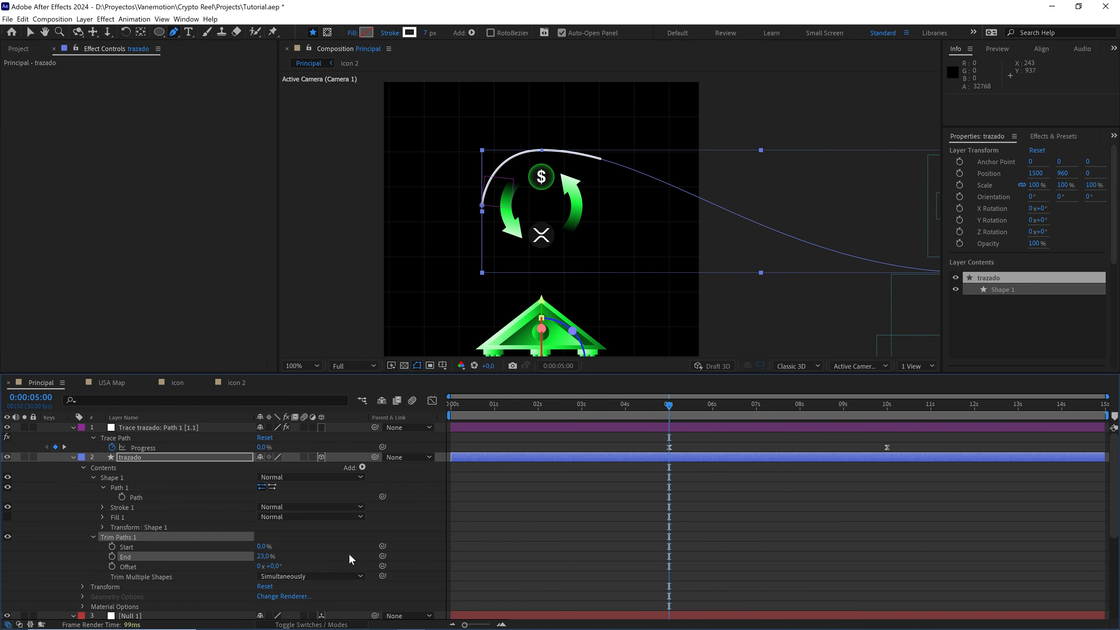
Step: Link the Trim Paths End value to the trace null's Progress and preview the line following the null from 5 seconds
drag(382, 556, 144, 445)
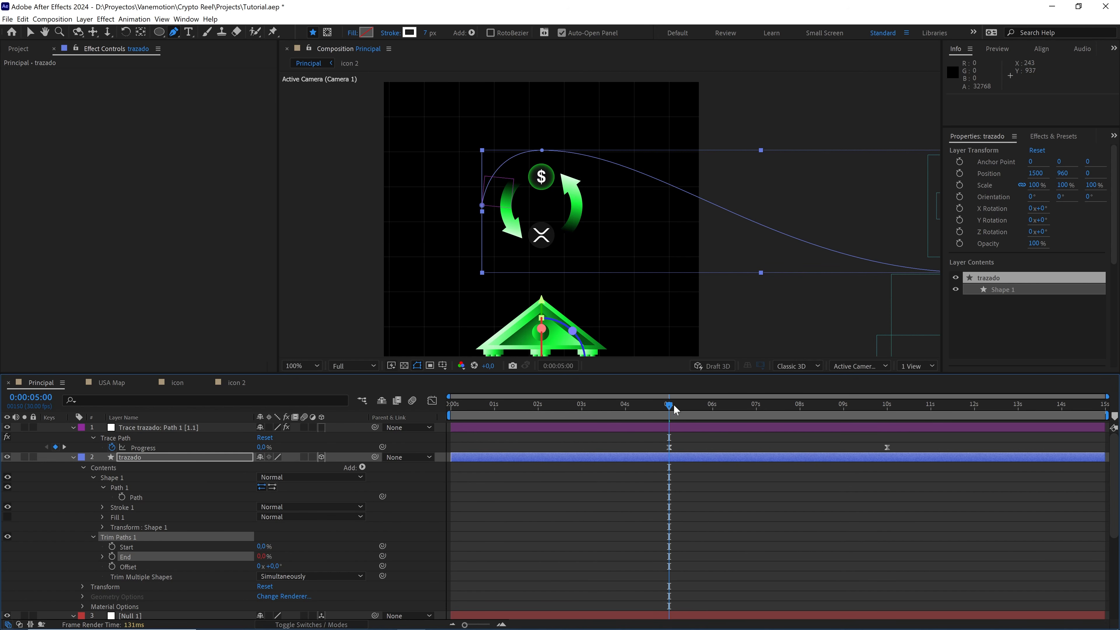
key(space)
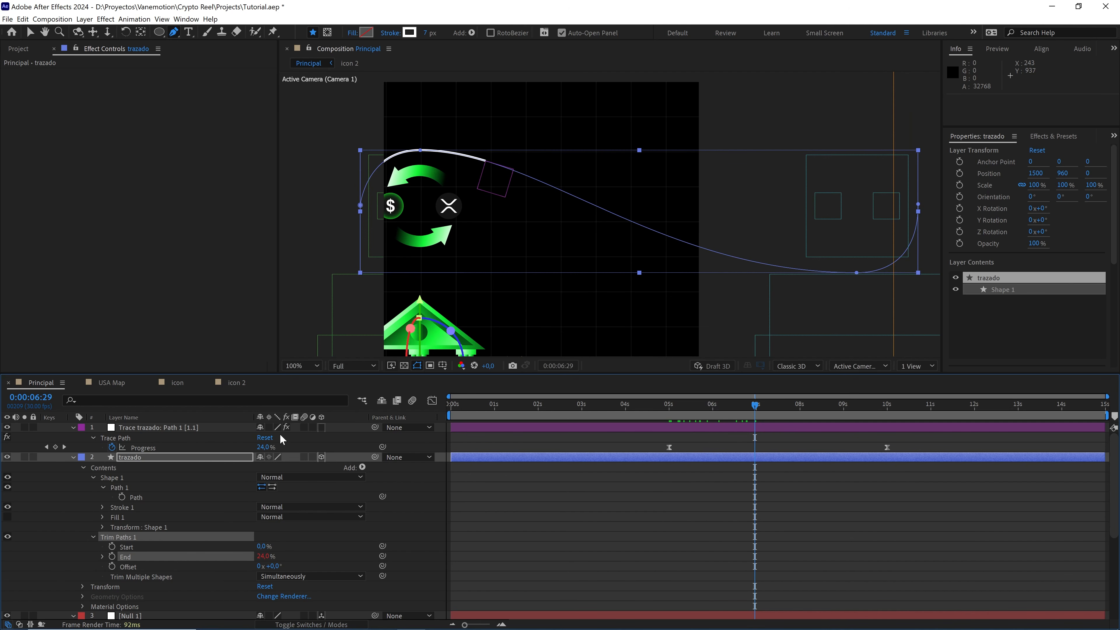
click(173, 430)
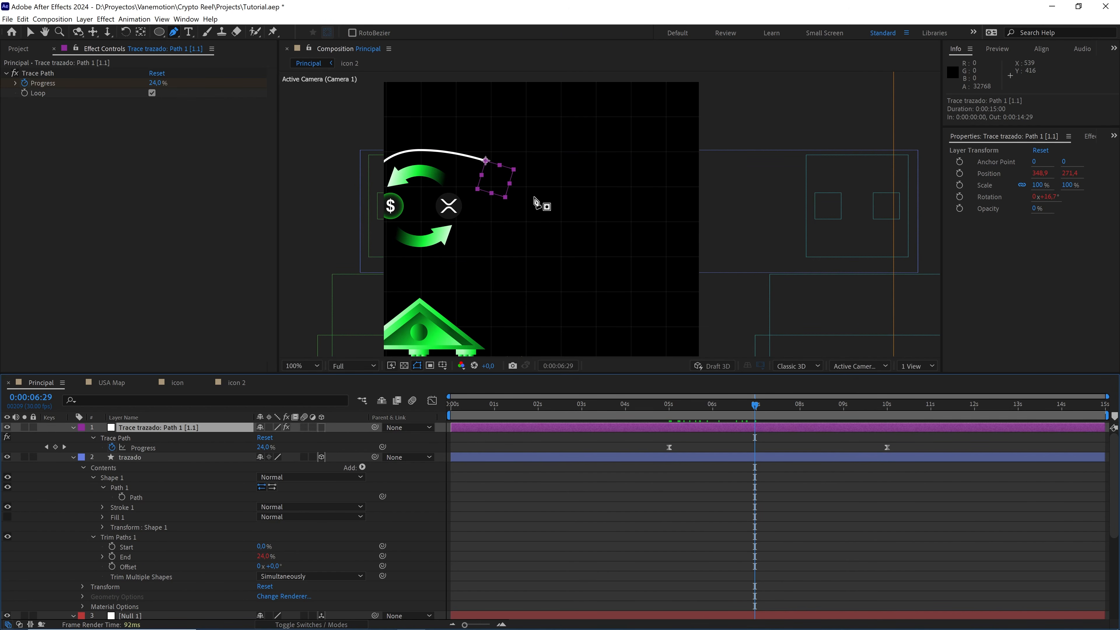
click(510, 183)
Step: Compare the final Progress keyframe with Null 1's final Position keyframe at 10 seconds, and scrub back to 0:00:06:15
mouse_move(886, 448)
mouse_down()
mouse_move(823, 453)
mouse_move(887, 447)
mouse_up()
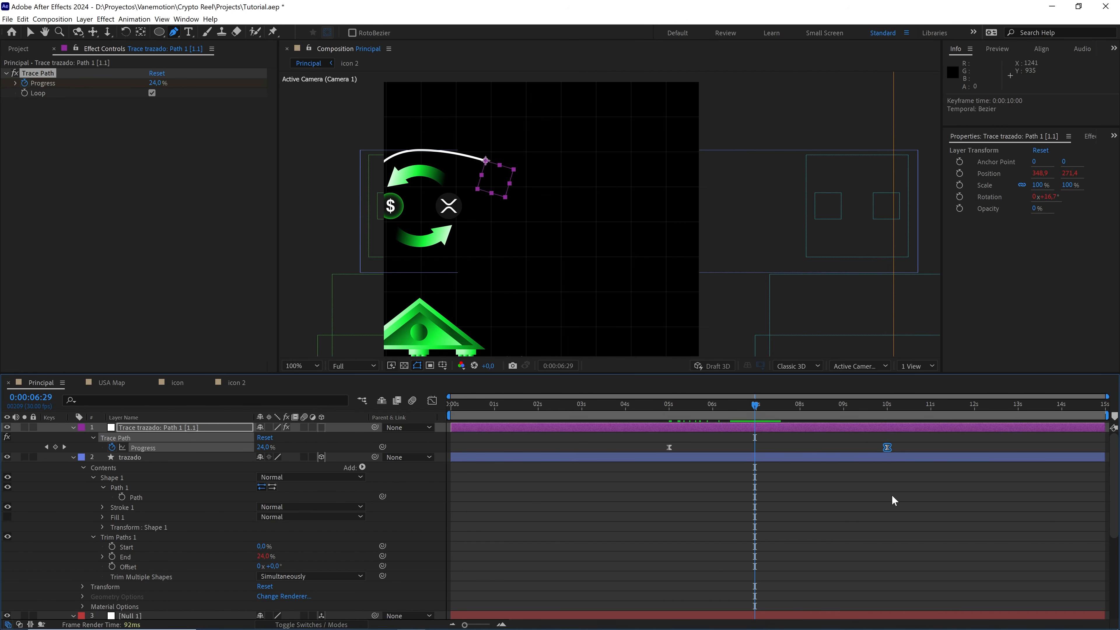
scroll(891, 489, down, 1)
drag(870, 412, 883, 410)
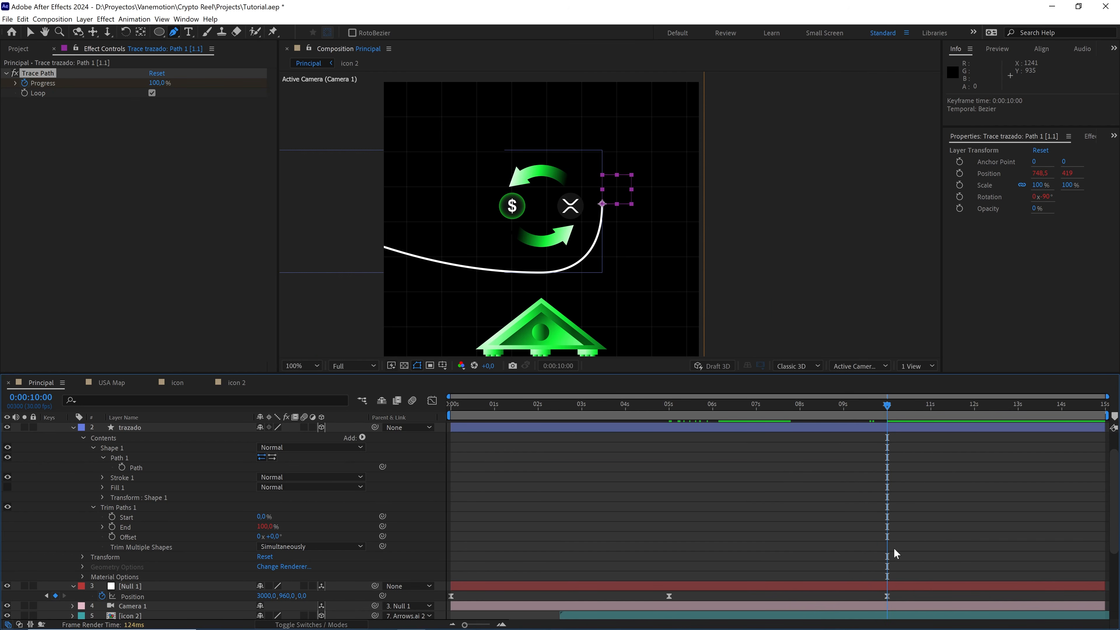
click(887, 597)
scroll(907, 492, up, 1)
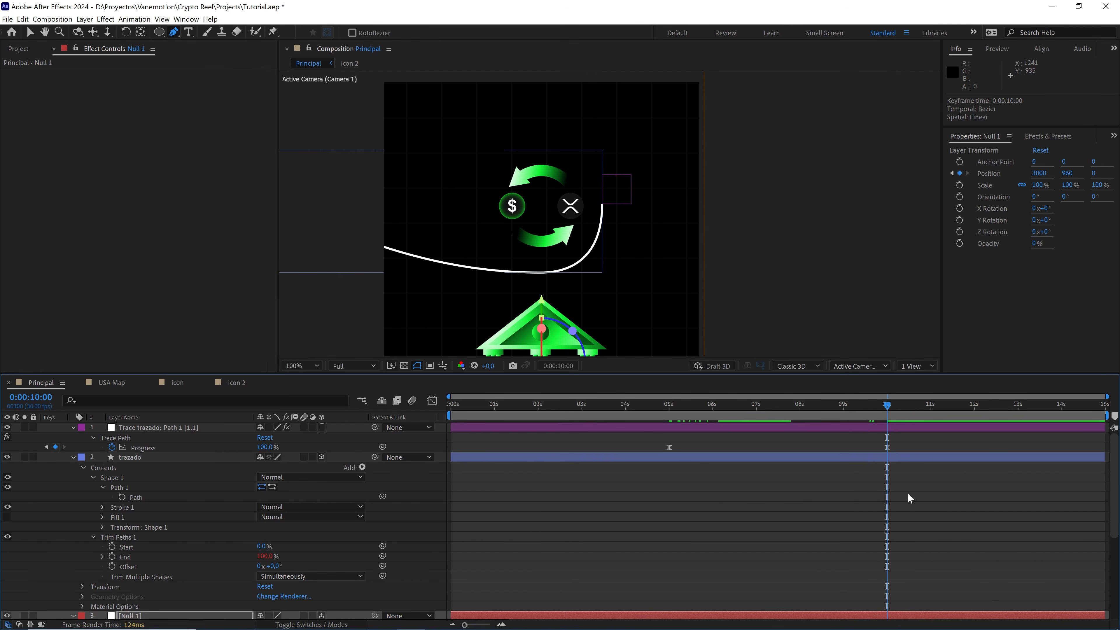
click(887, 448)
drag(887, 414, 734, 410)
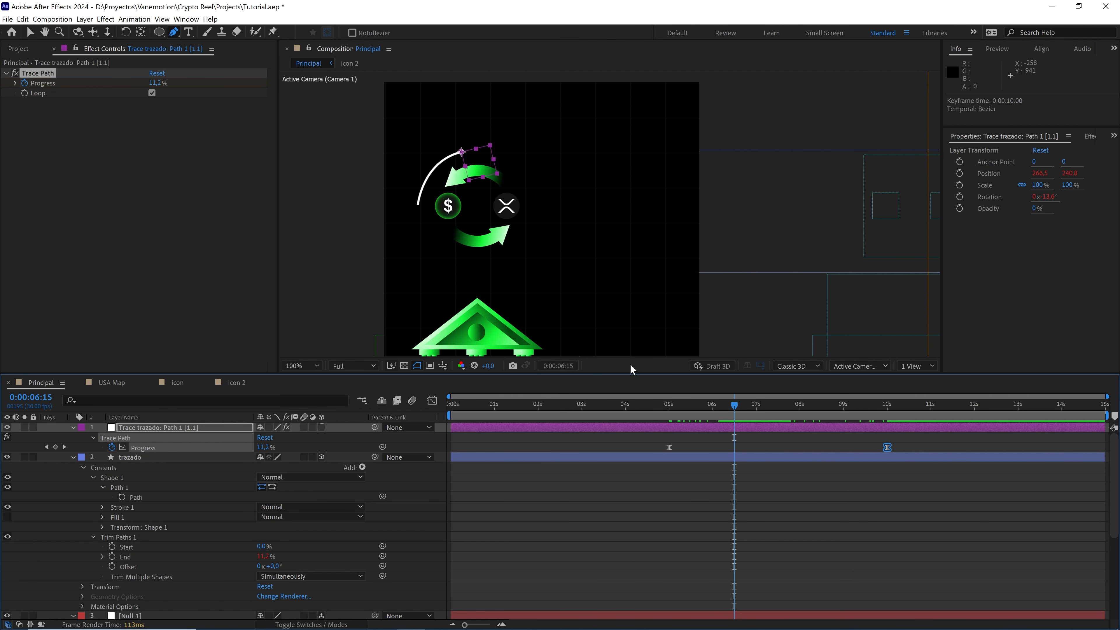
Step: With no layer selected, draw a three-pointed star with the Star Tool above the XRP icon, outer radius about 144
click(179, 458)
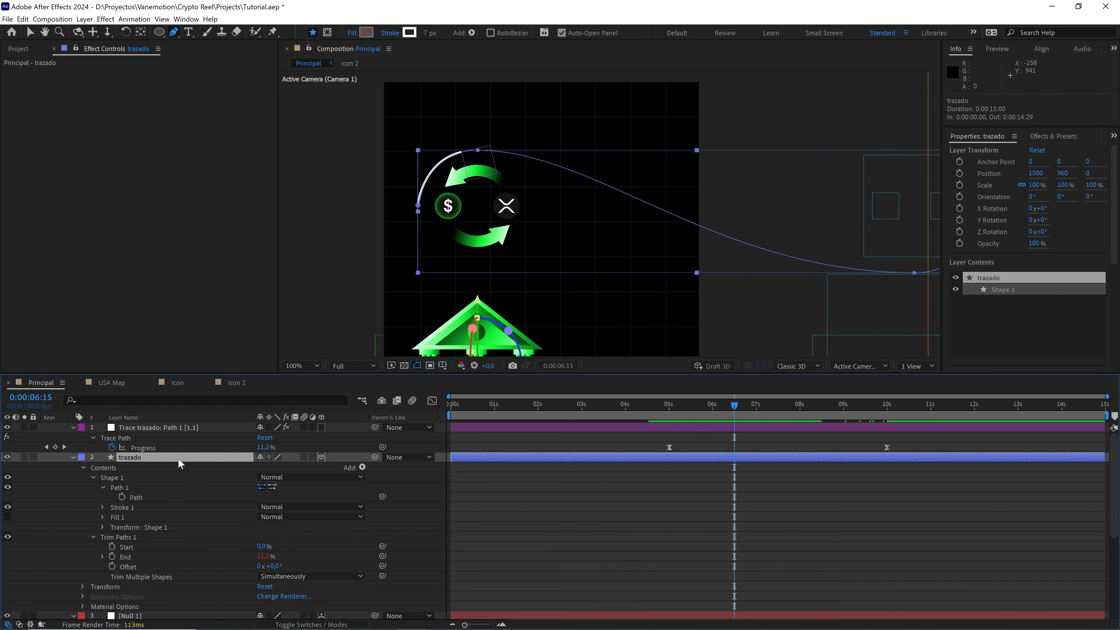
click(394, 482)
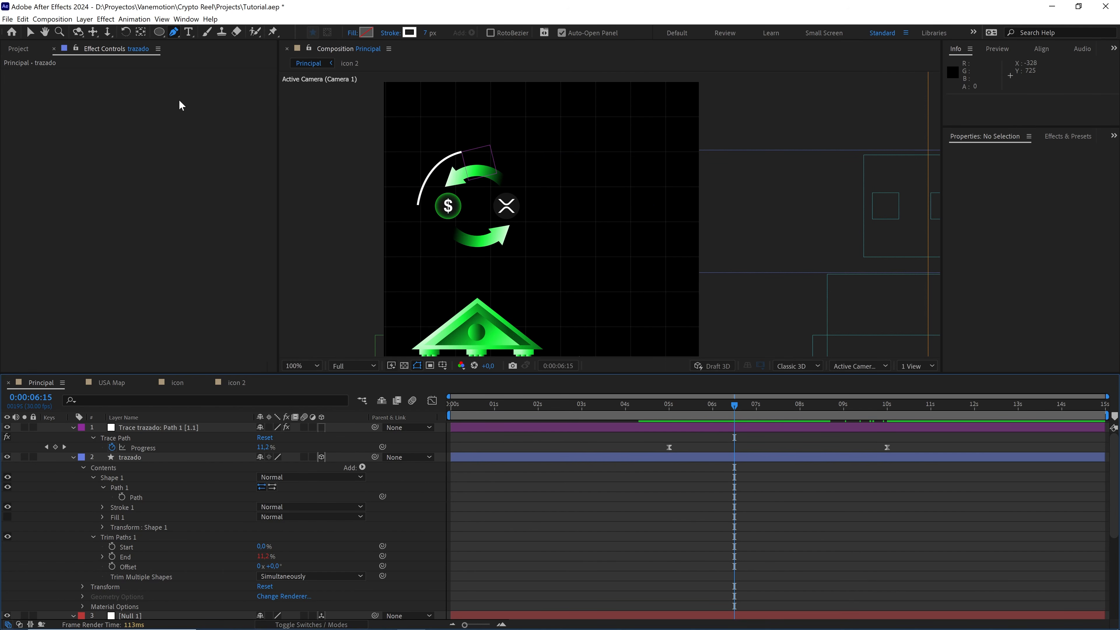
click(154, 32)
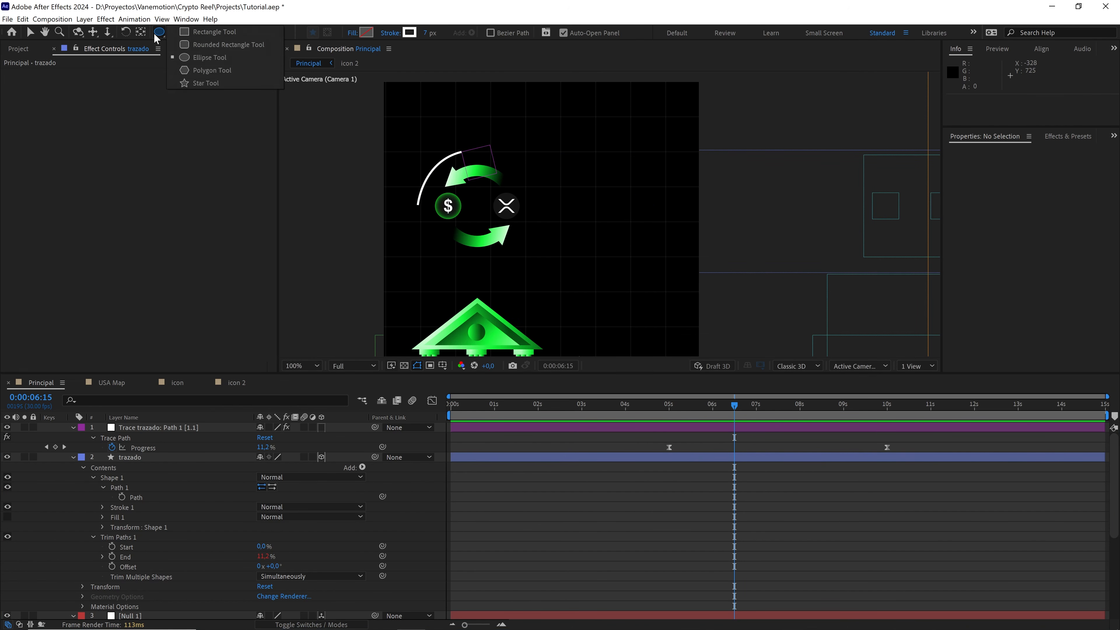
click(220, 83)
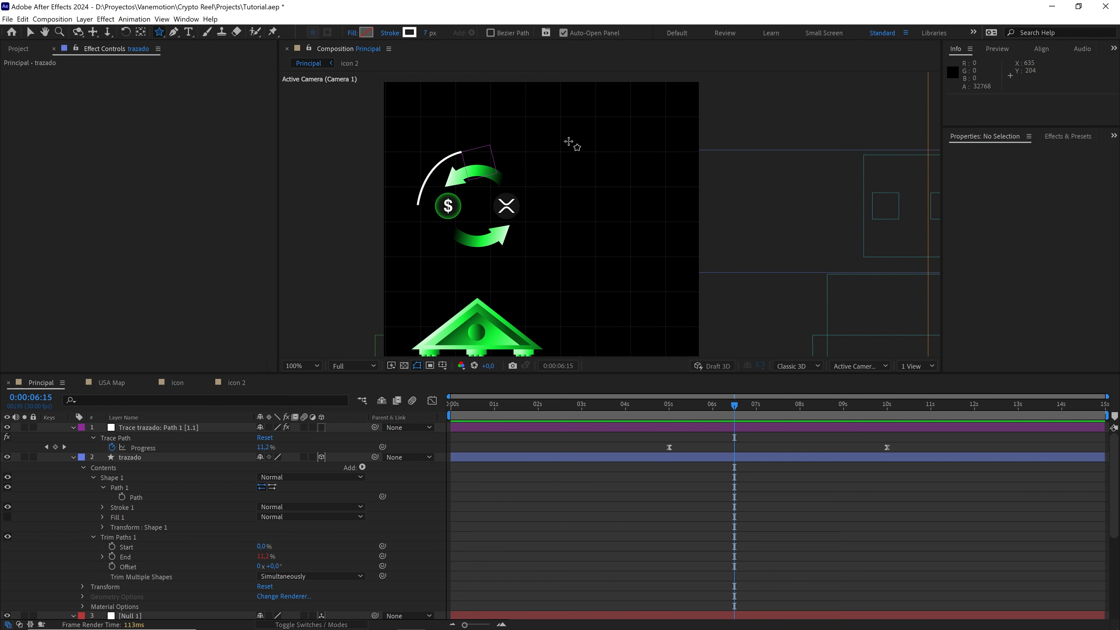
drag(568, 141, 596, 173)
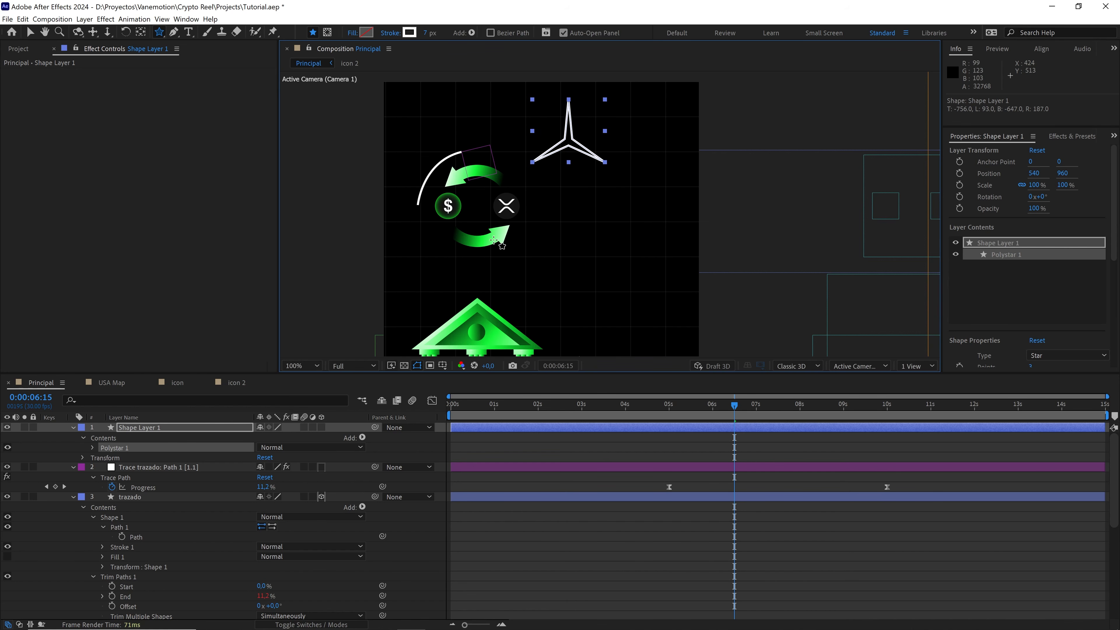
Step: Change the new star's Polystar Path type to Polygon so it forms a triangle
click(92, 447)
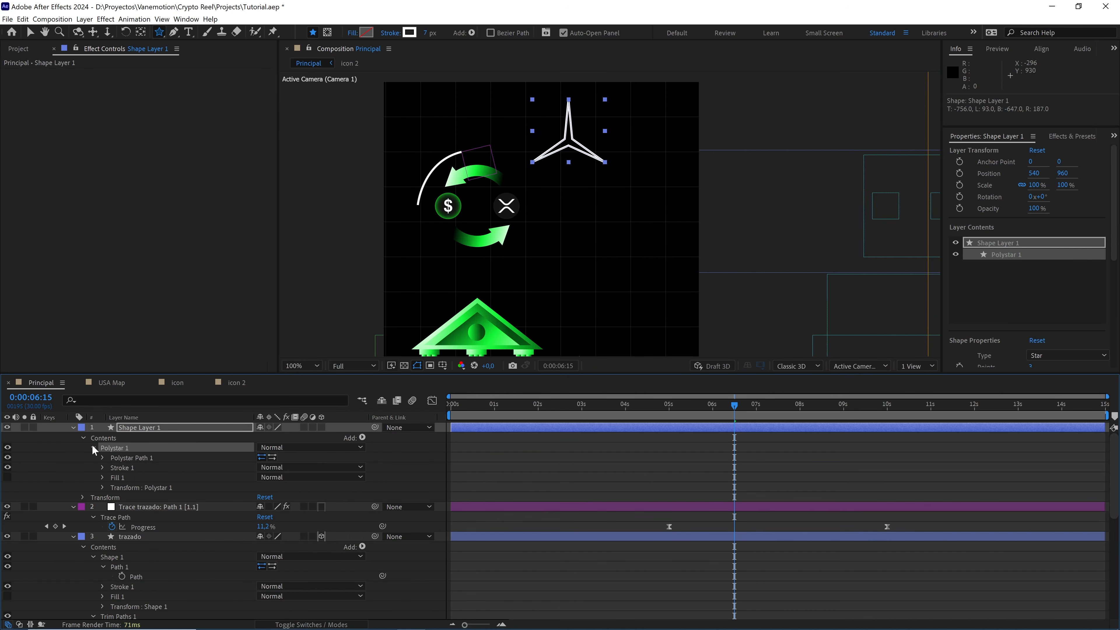
click(102, 457)
click(285, 466)
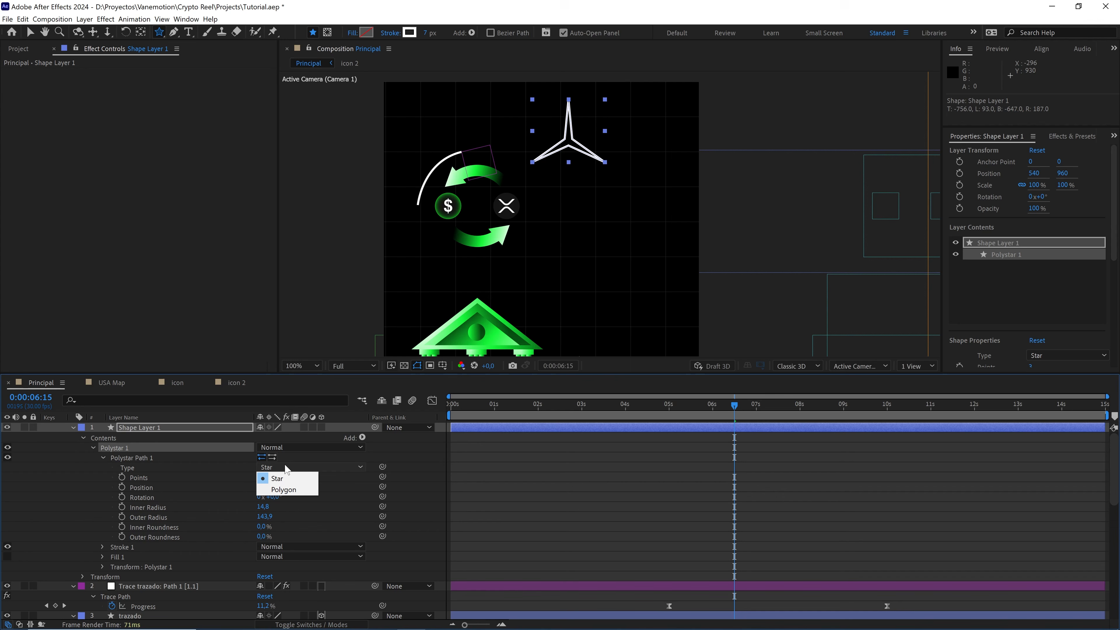
click(283, 489)
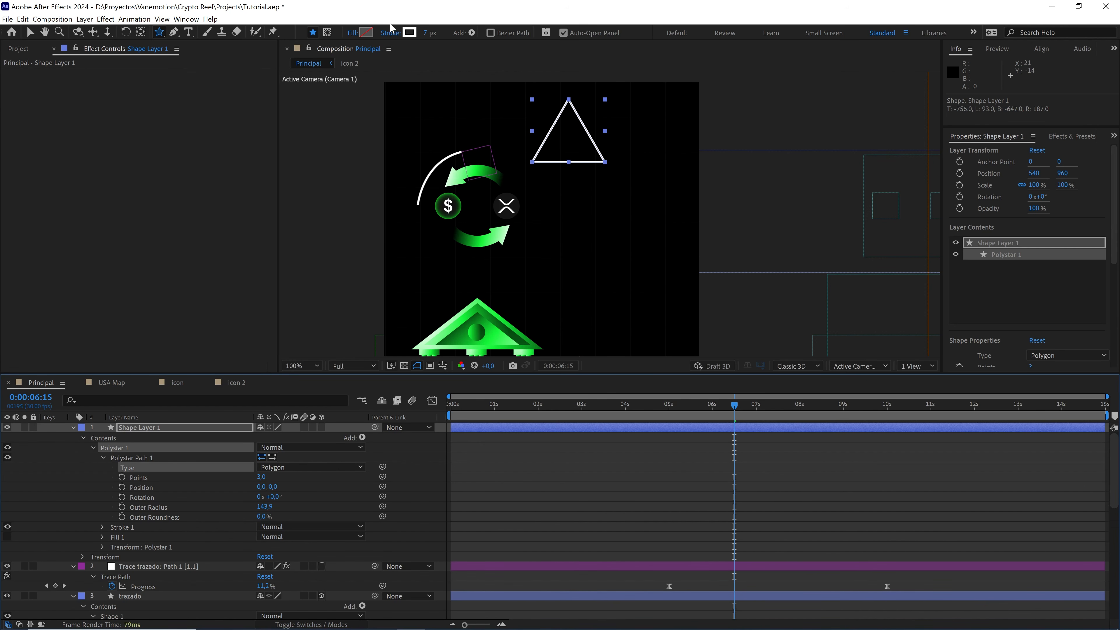
Step: Remove the triangle's stroke and set its fill color to white (FFFFFF)
click(394, 39)
click(382, 180)
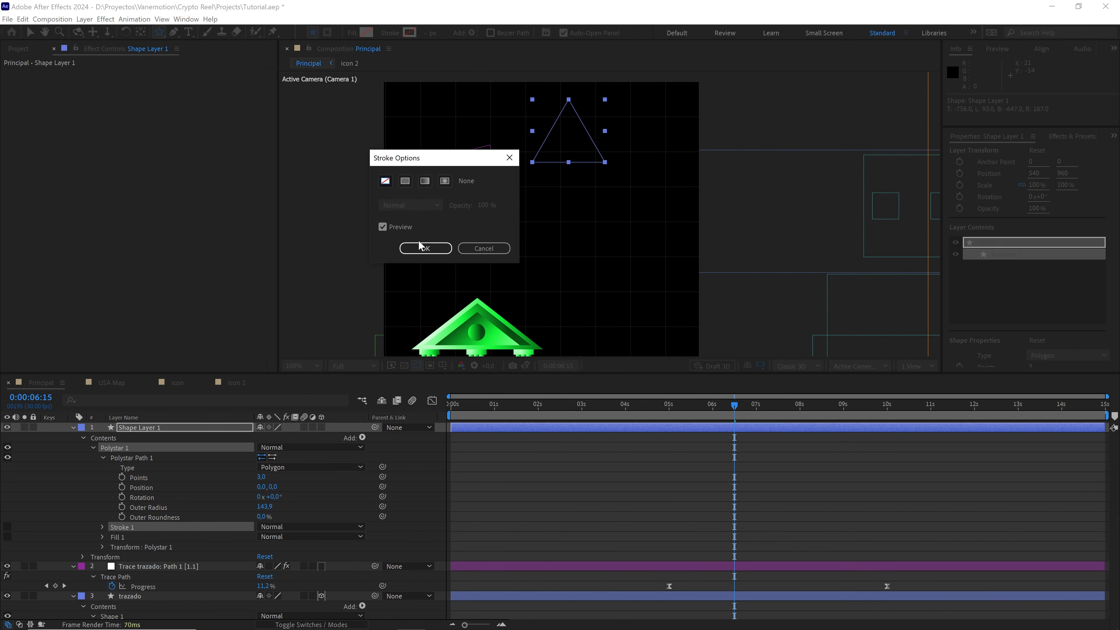
click(425, 248)
click(366, 33)
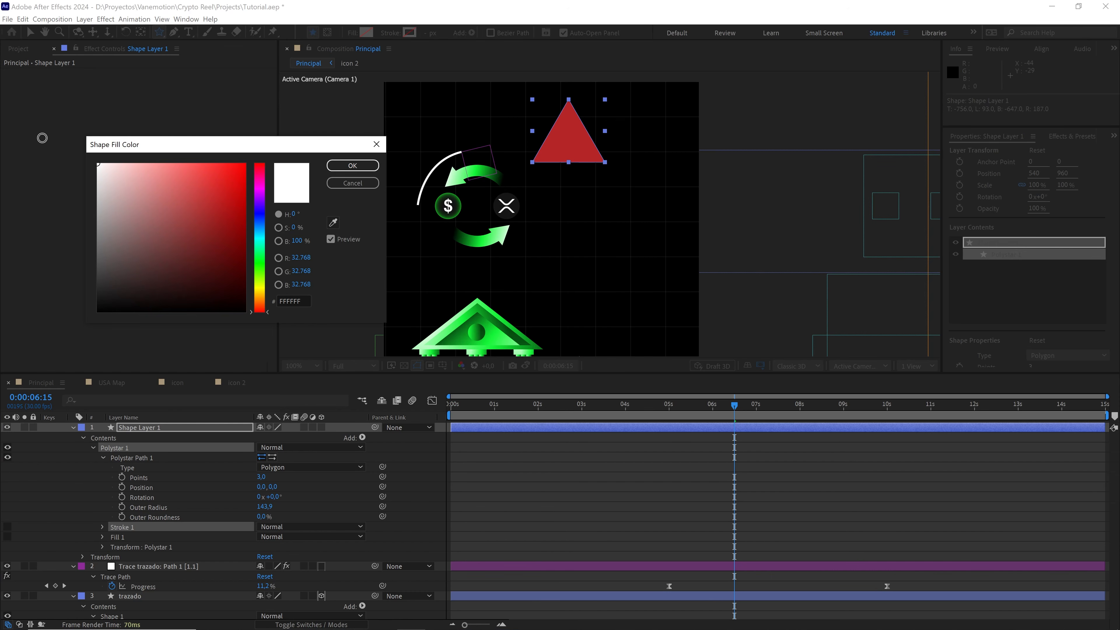
click(352, 166)
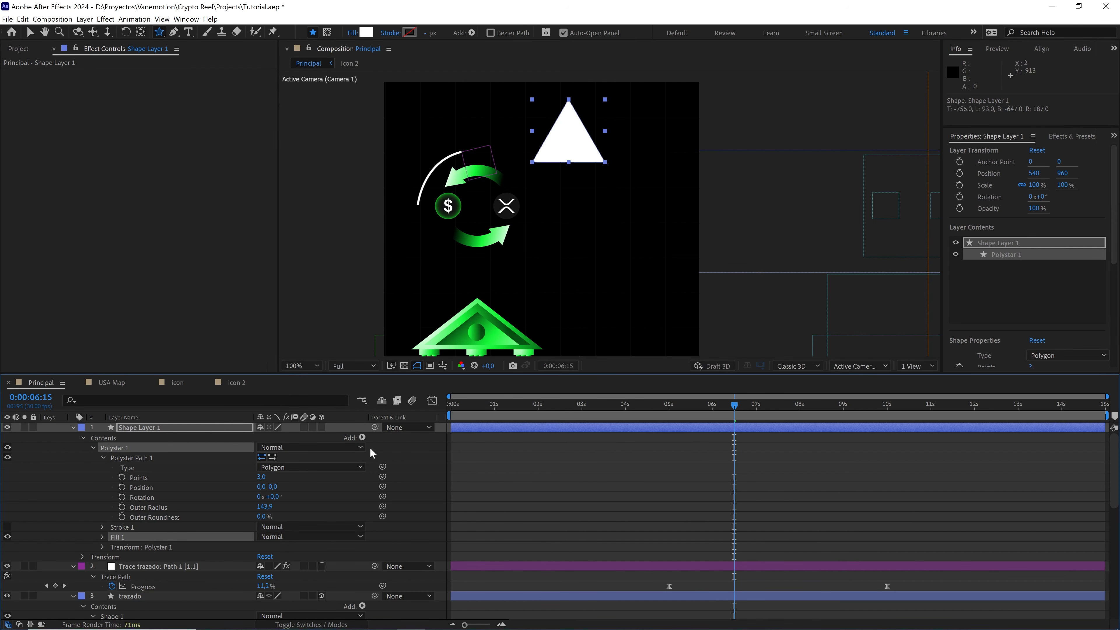
Step: Rename the triangle's layer as punta trazado and center its anchor point on the shape
click(224, 428)
key(Return)
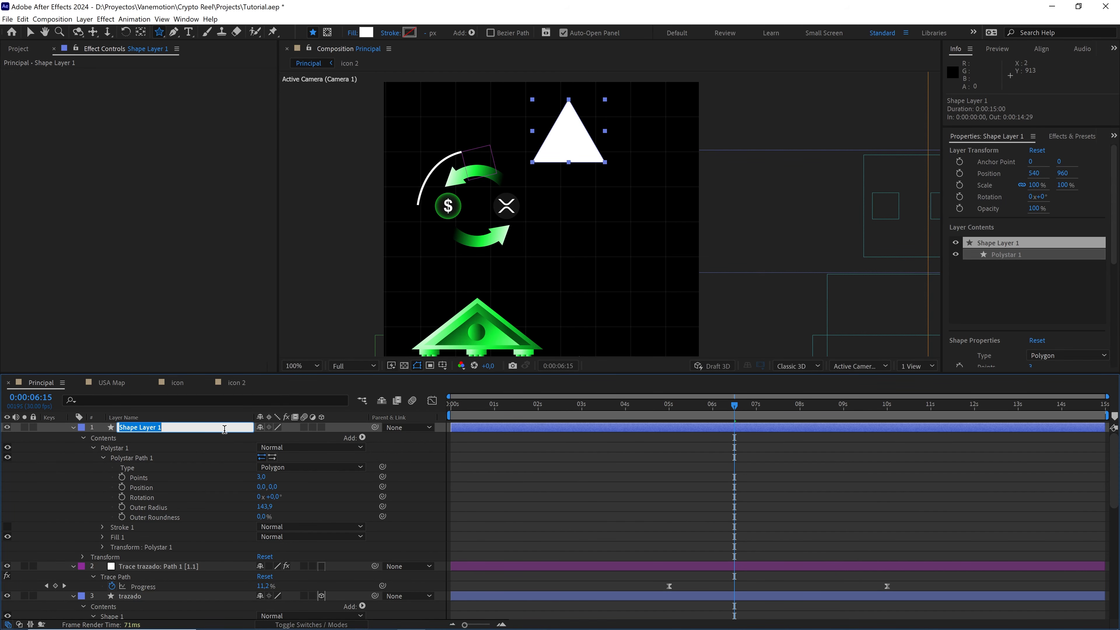
text(P)
click(378, 449)
click(200, 427)
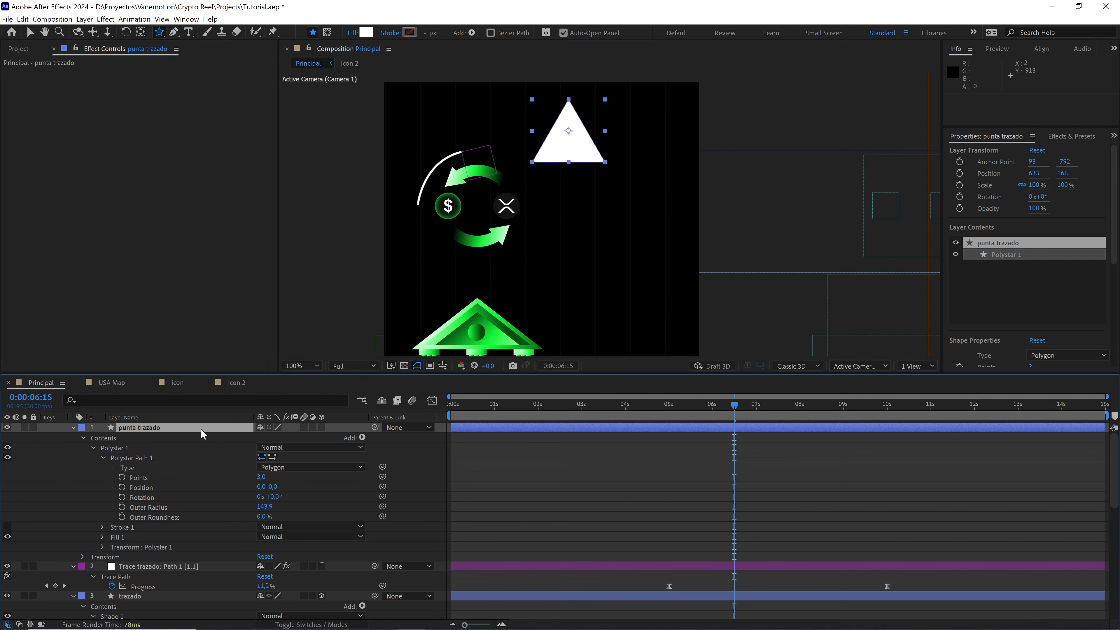
Step: Scale the punta trazado triangle proportionally down to about 37%
click(31, 32)
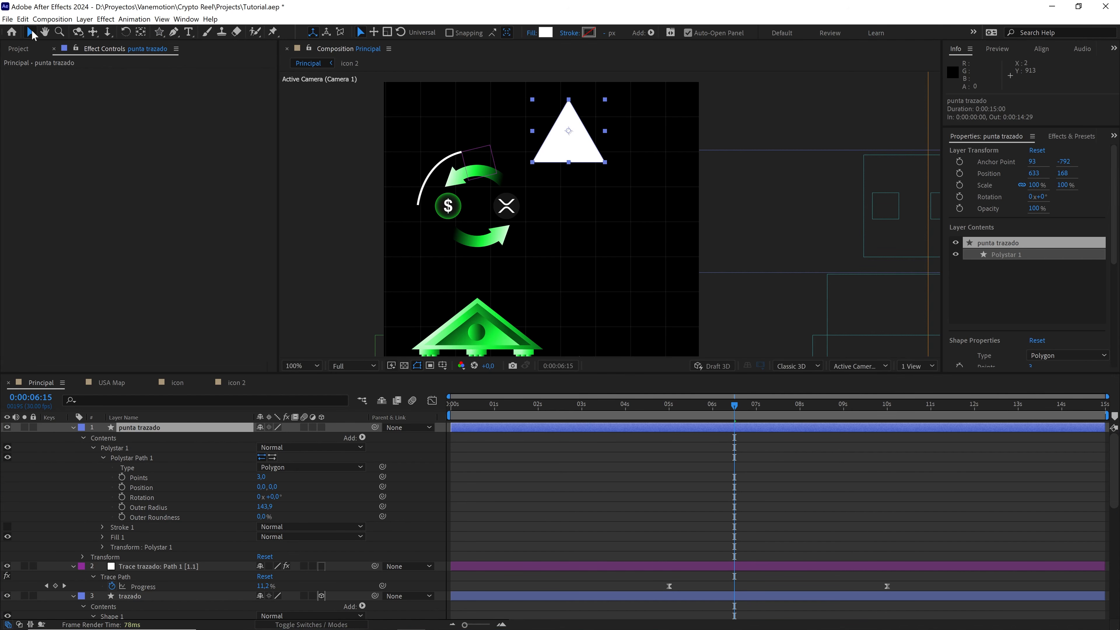
scroll(603, 213, up, 3)
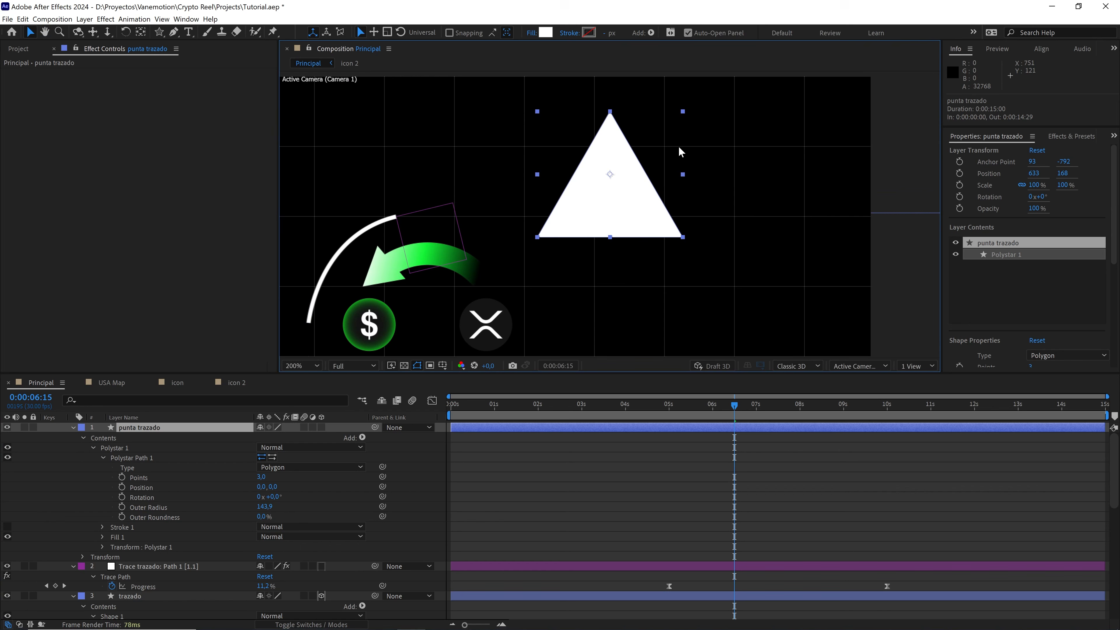
drag(683, 112, 677, 124)
Step: Snap the triangle's center onto the trace null's origin at the line's end, position 266.5, 240.8, and collapse its layer properties
drag(645, 149, 828, 149)
key(period)
key(h)
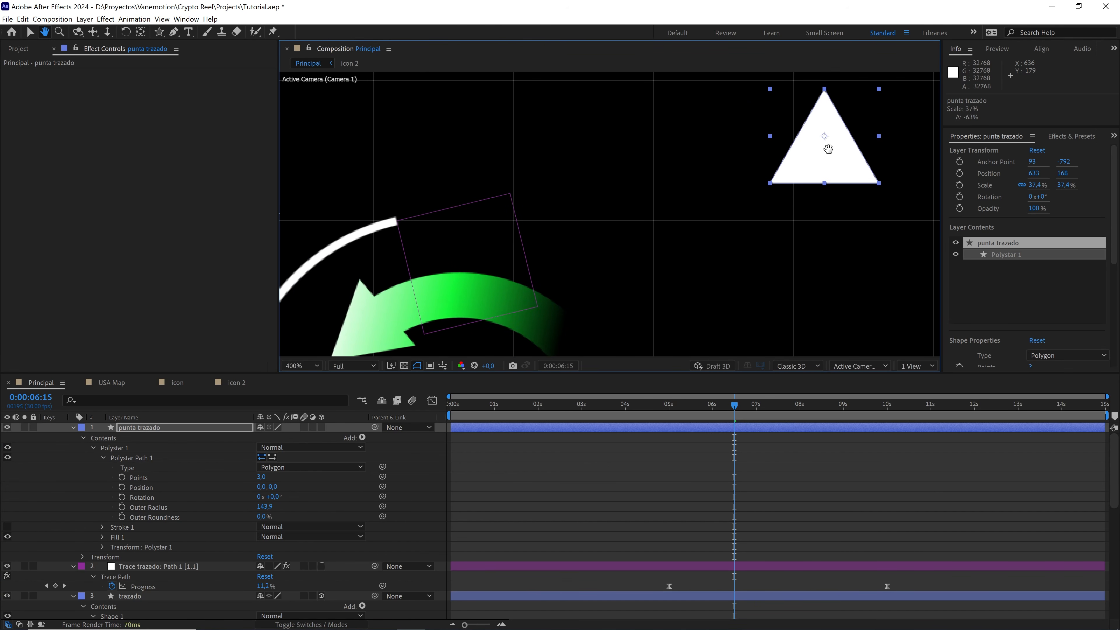
key(v)
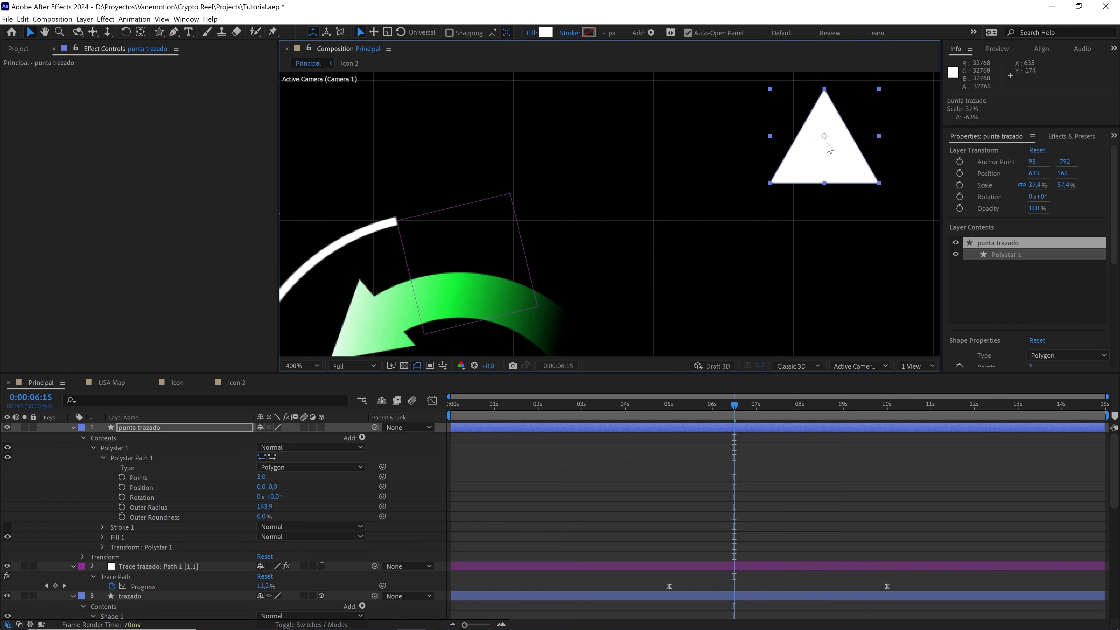
drag(821, 147, 485, 216)
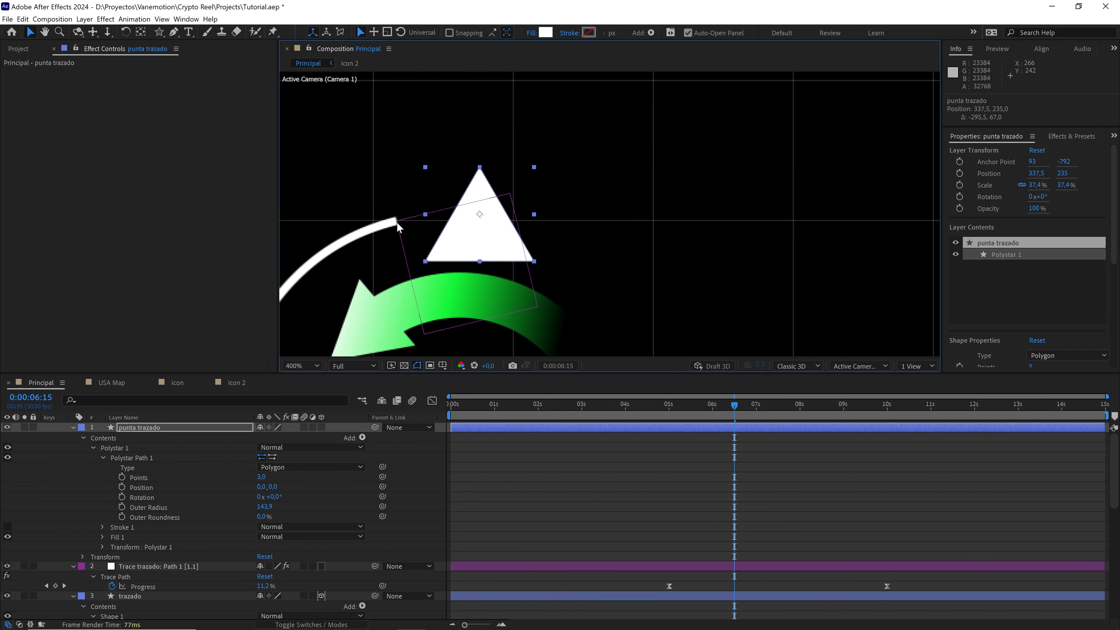
click(193, 564)
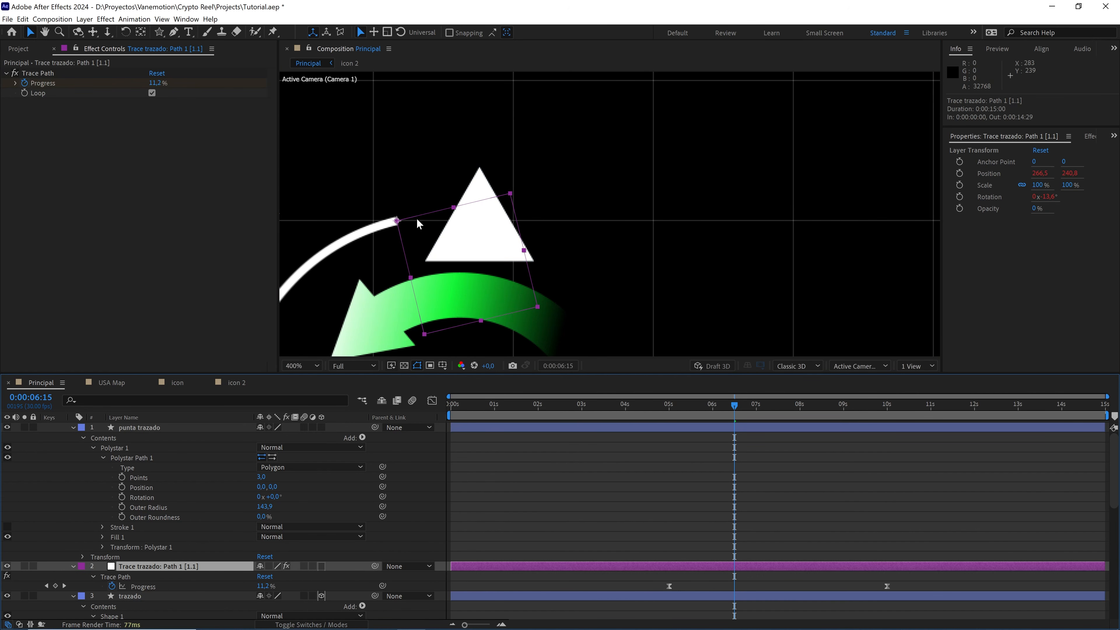
click(179, 429)
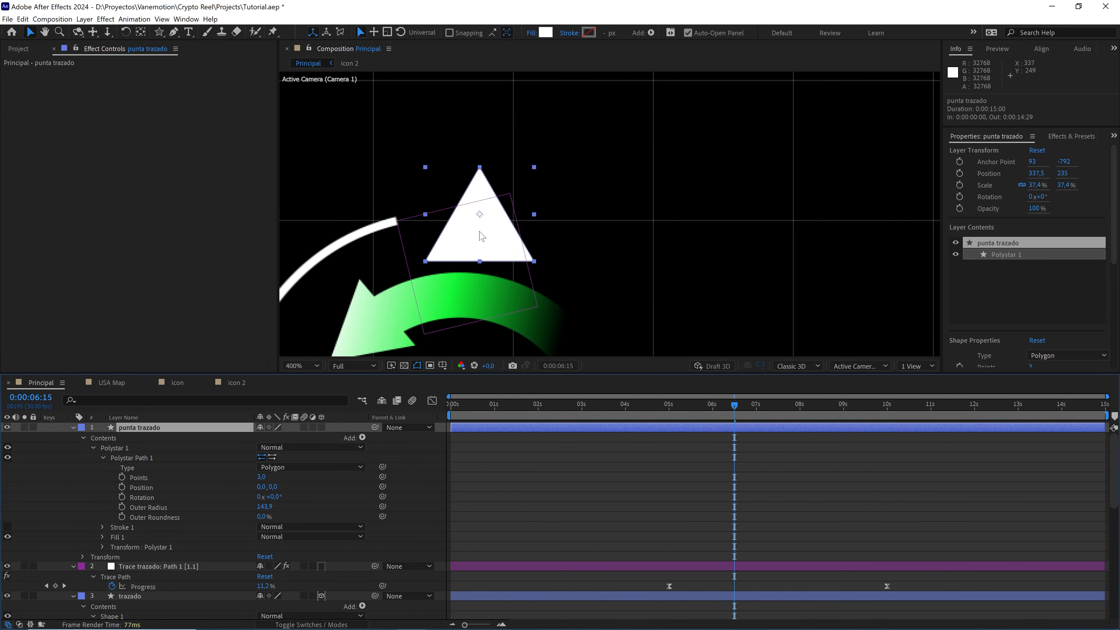
drag(476, 221, 399, 229)
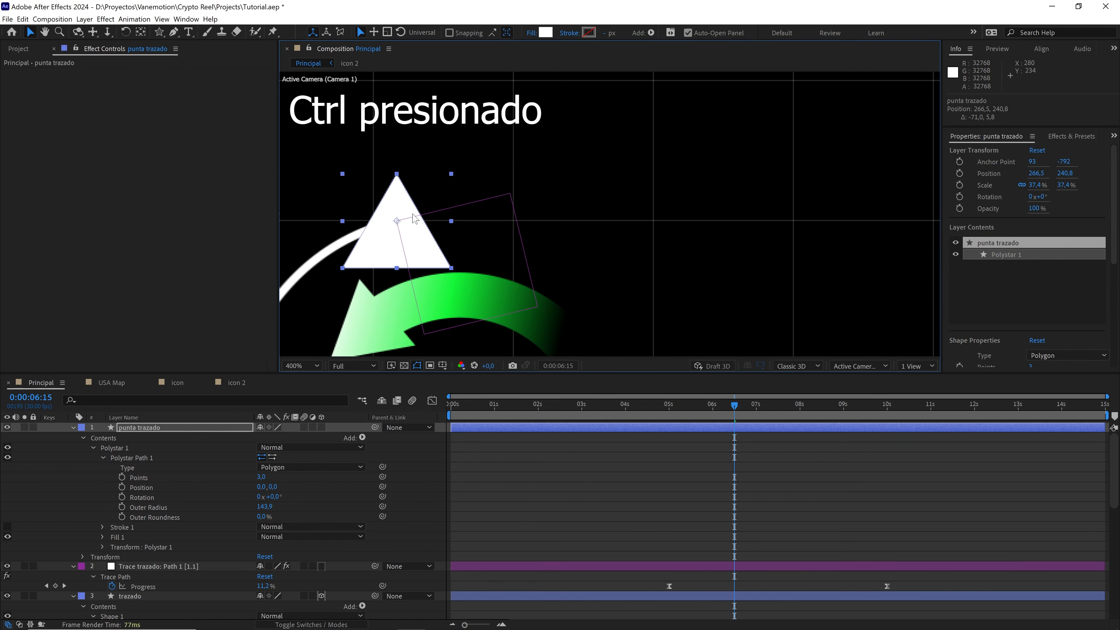
click(72, 427)
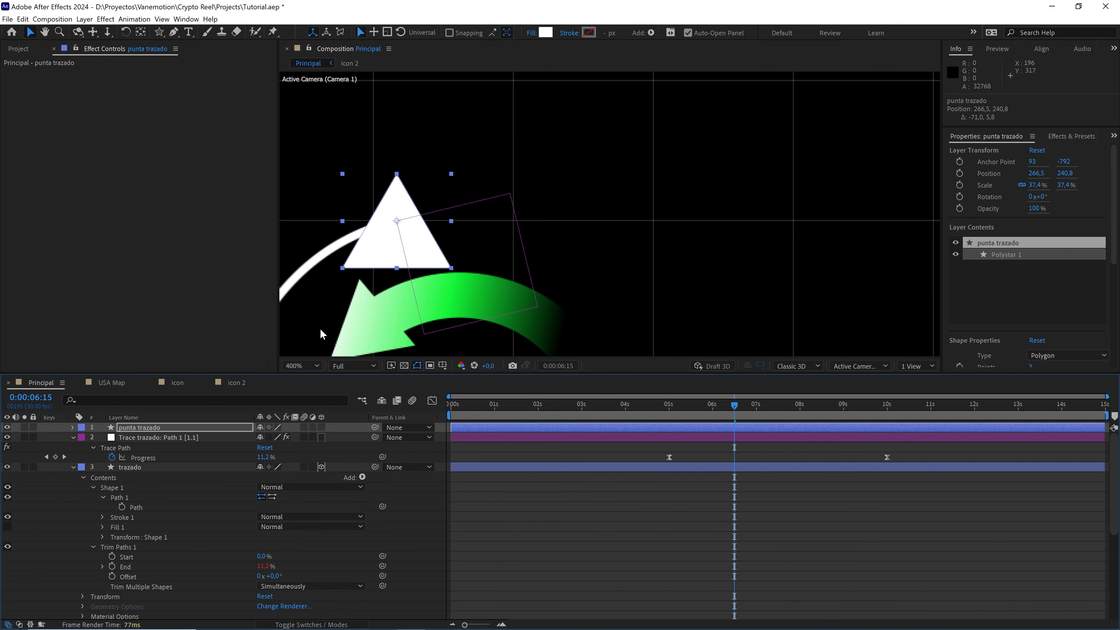
scroll(432, 276, down, 1)
drag(499, 245, 541, 192)
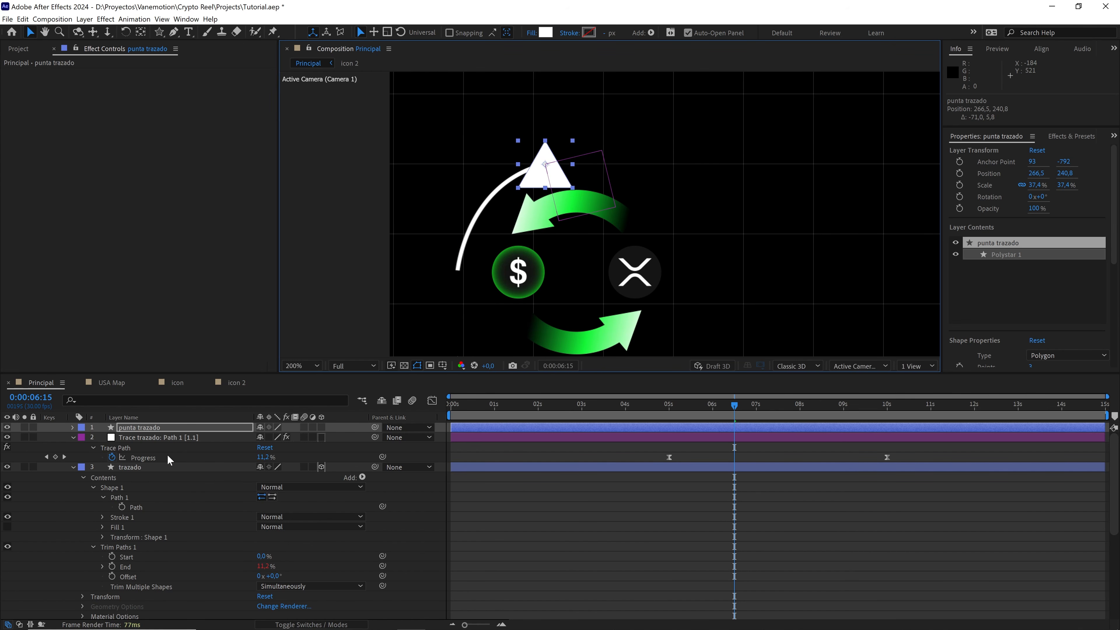
Step: Parent the punta trazado layer to the Trace trazado null and preview the triangle travelling along the line
click(142, 428)
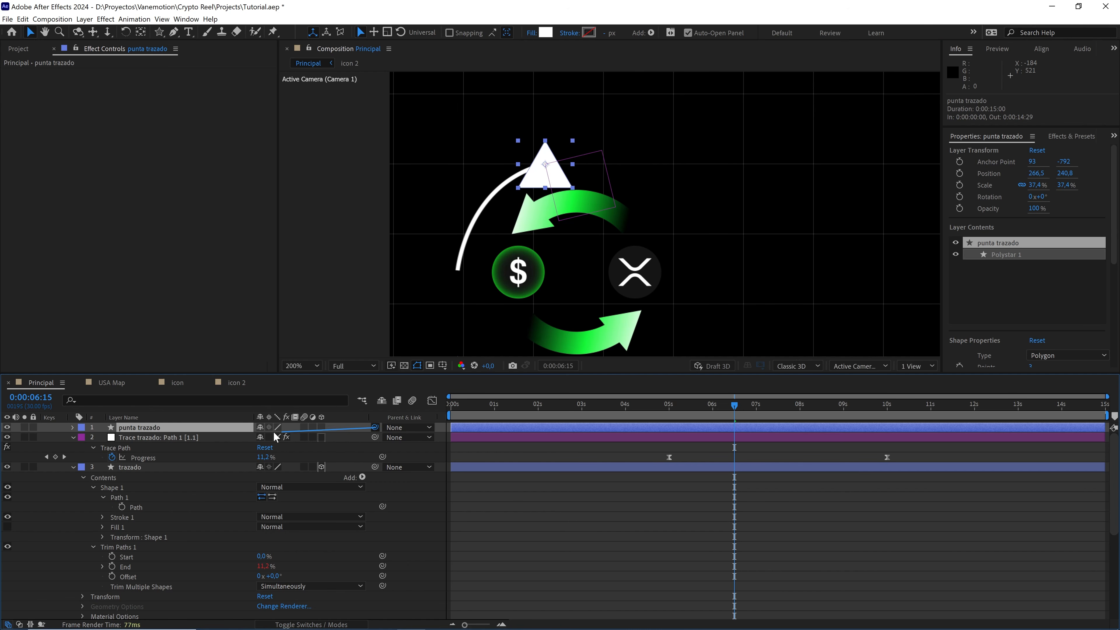
drag(275, 437, 167, 441)
drag(734, 405, 798, 407)
scroll(721, 269, down, 1)
drag(729, 283, 736, 232)
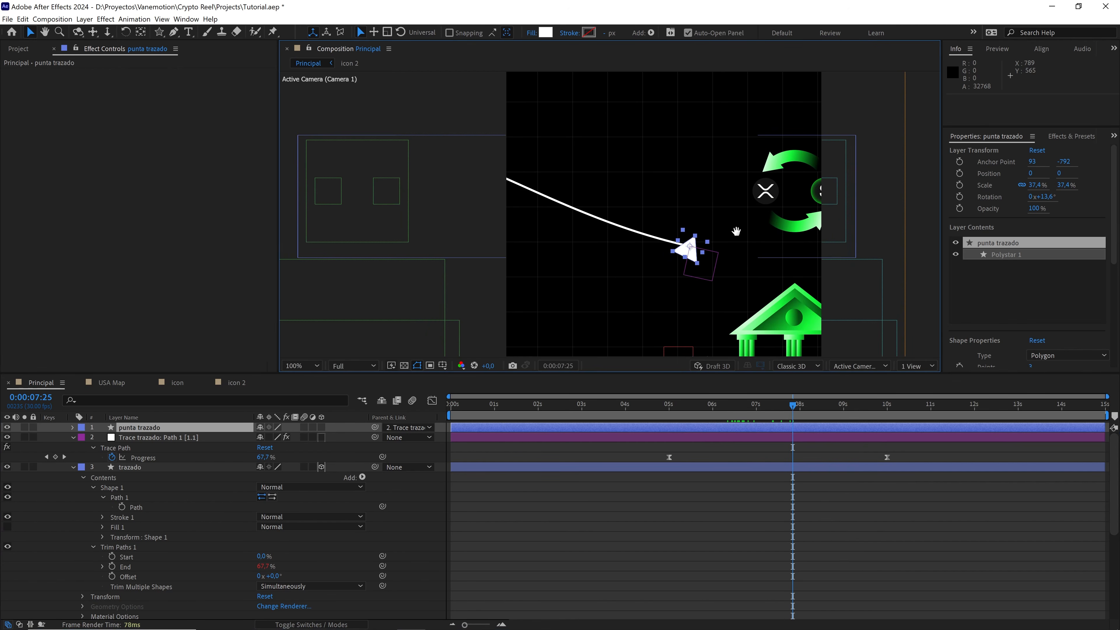
drag(766, 407, 679, 409)
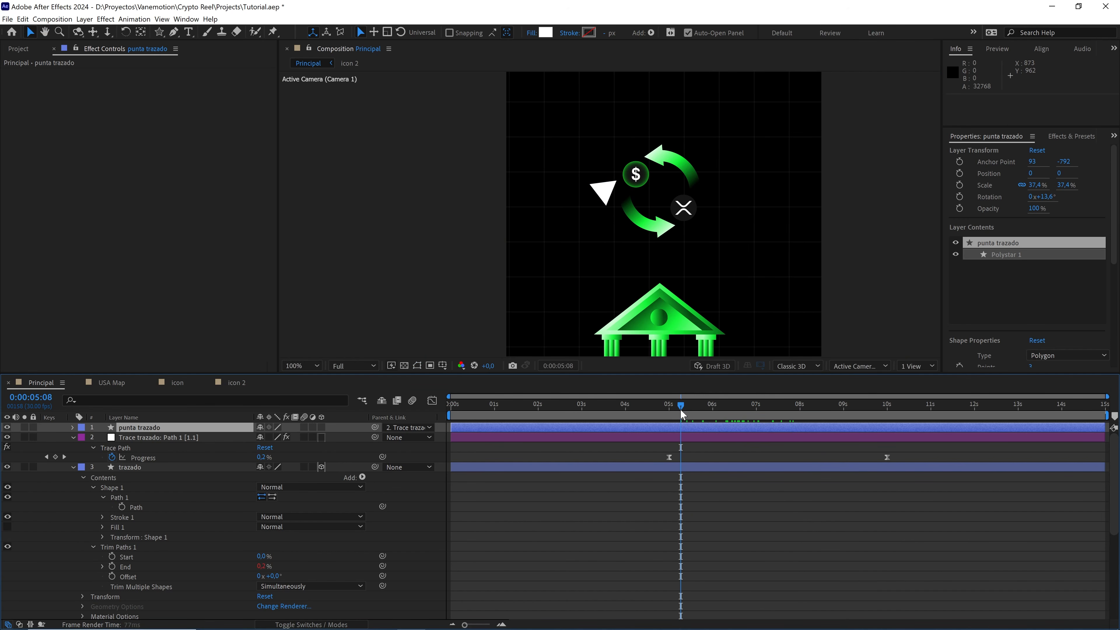
key(space)
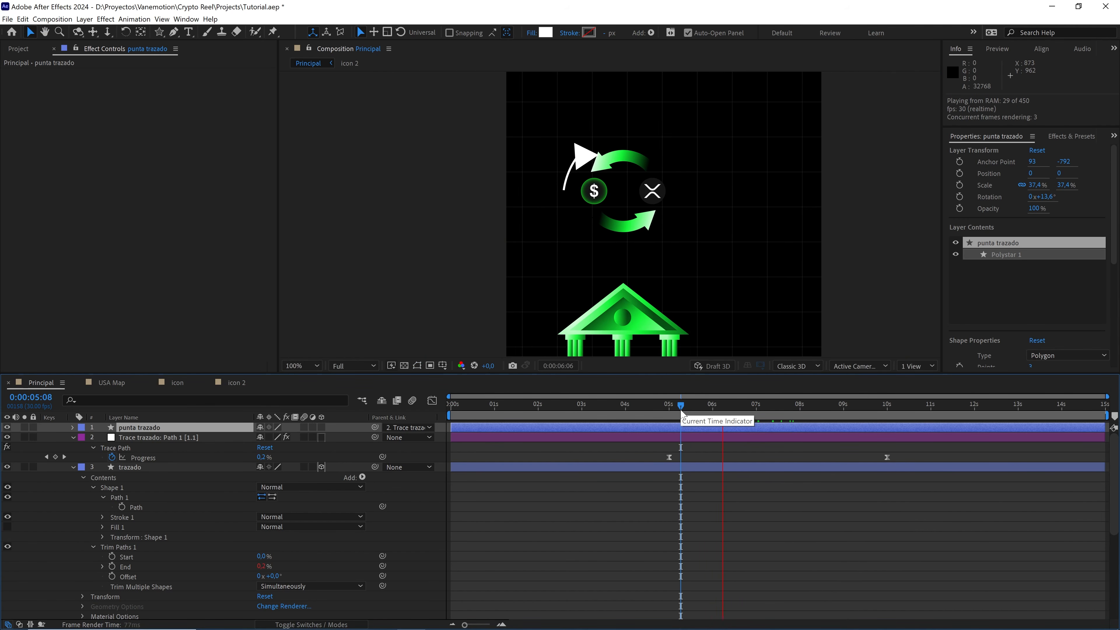
click(697, 365)
Step: Set the punta trazado layer's rotation to 90° so the triangle points along the line
scroll(688, 277, up, 2)
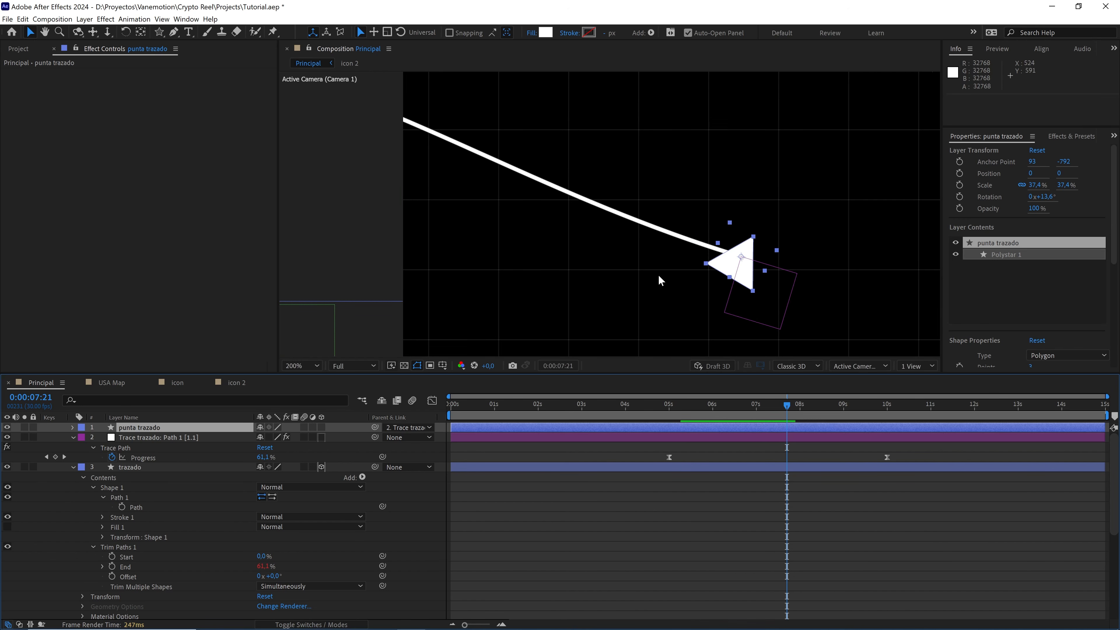
key(r)
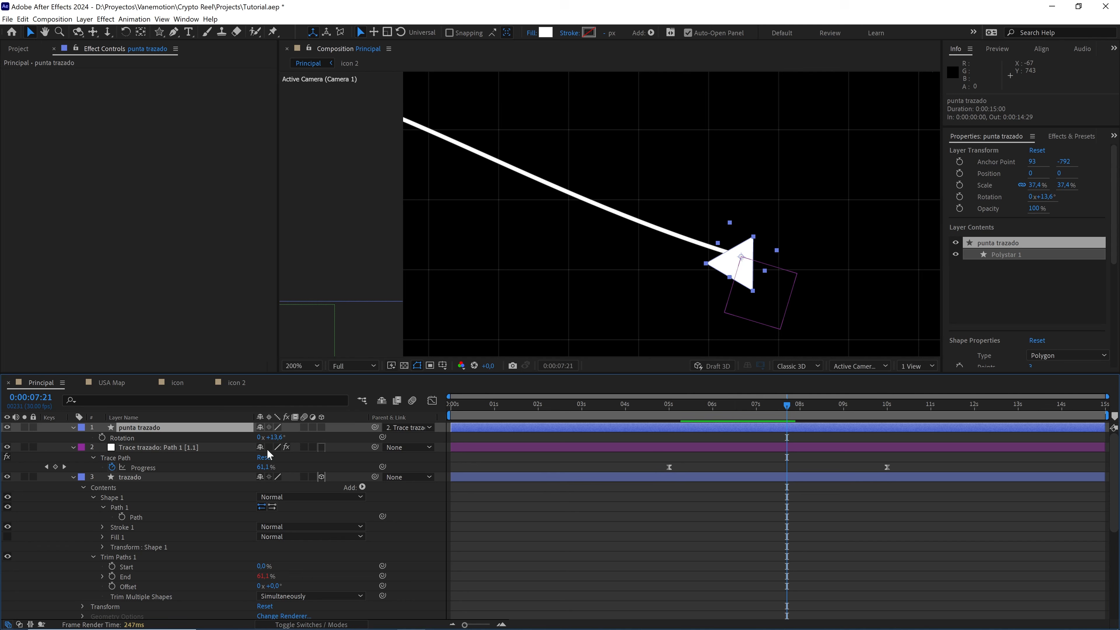
drag(274, 437, 278, 438)
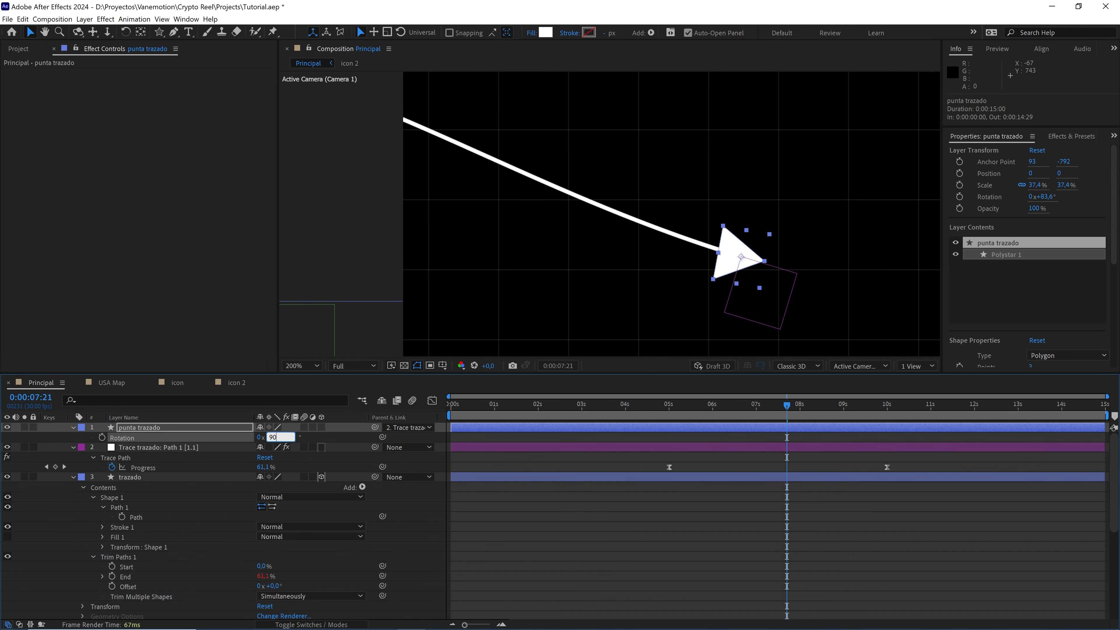
click(211, 431)
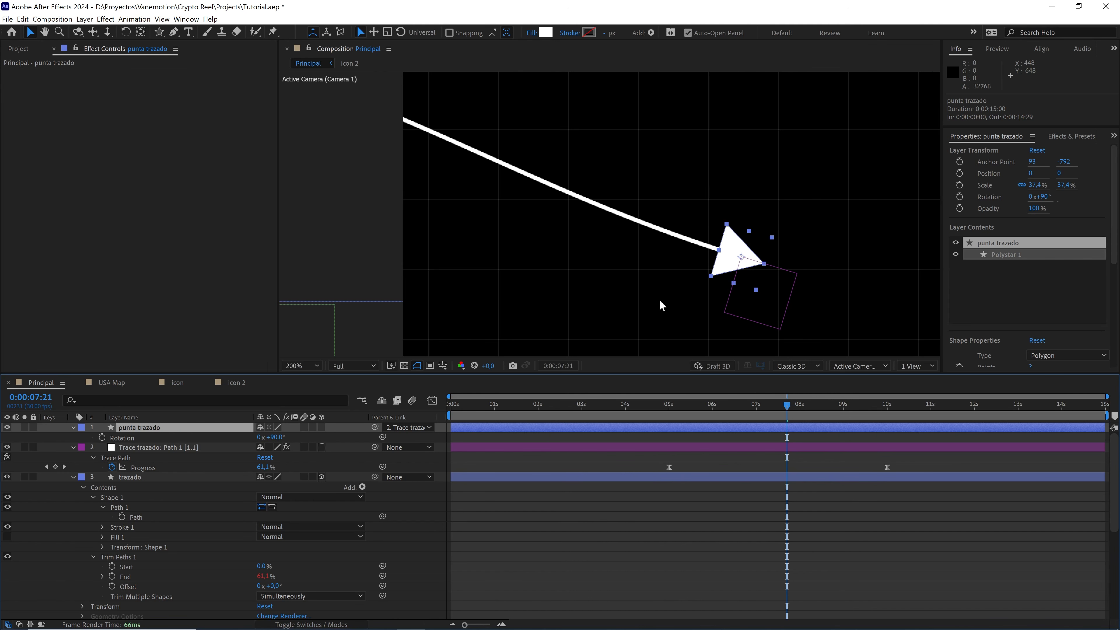
Step: Scale the punta trazado triangle non-proportionally to about 11.2% by 26.9%, forming a slim arrow tip on the line's end
scroll(782, 268, up, 1)
drag(794, 270, 591, 192)
drag(683, 177, 675, 210)
scroll(697, 226, down, 4)
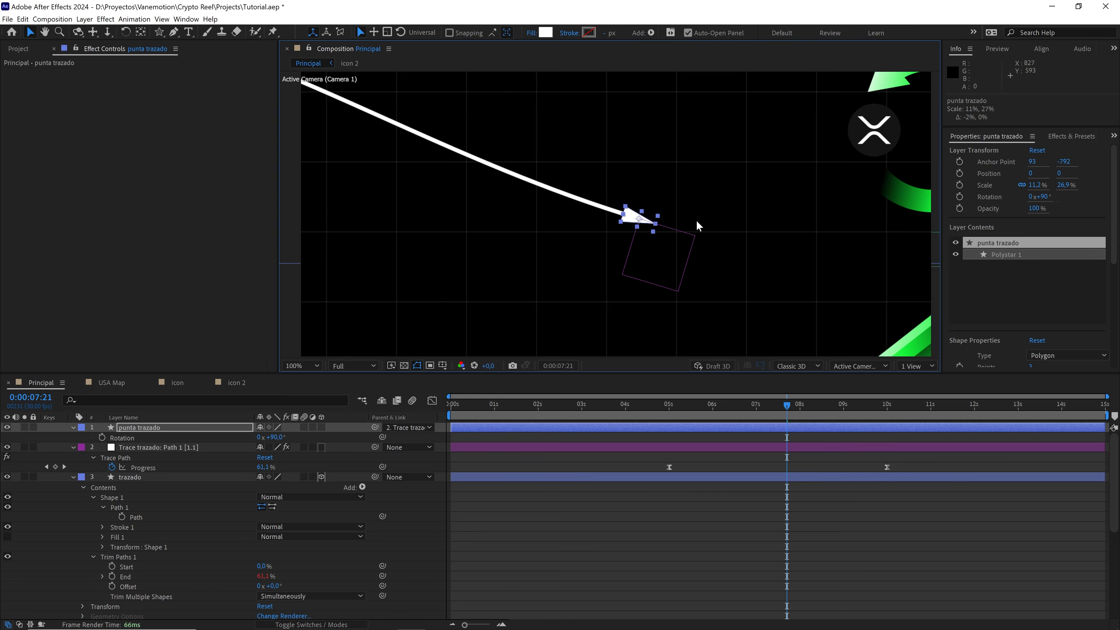
Step: Go to 0:00:05:00, collapse the properties of all layers and clear the selection
key(j)
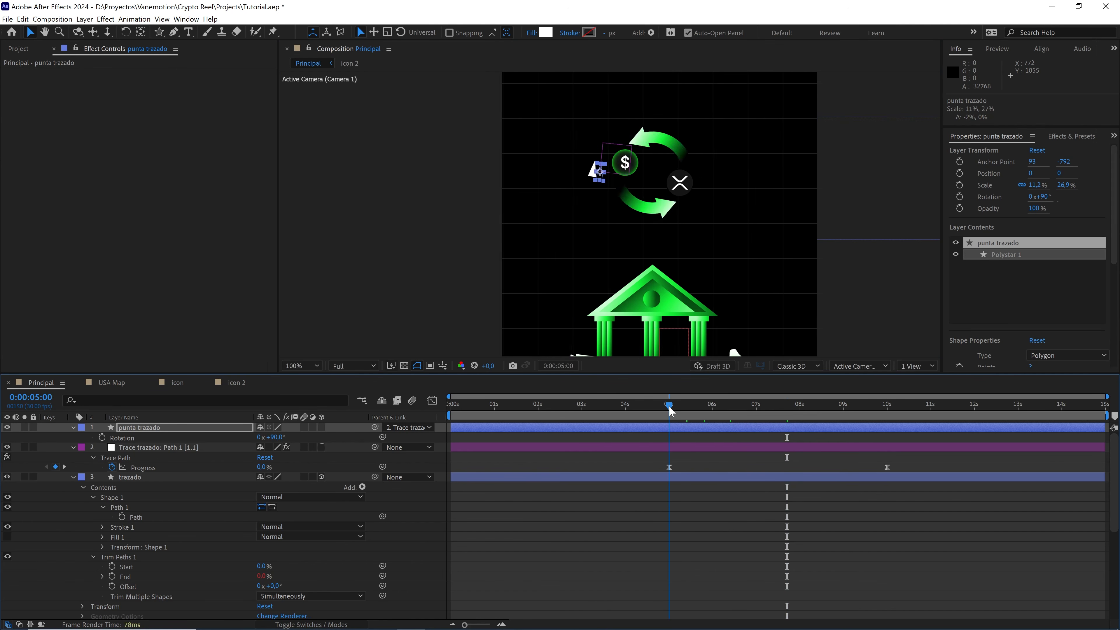
key(ctrl+a)
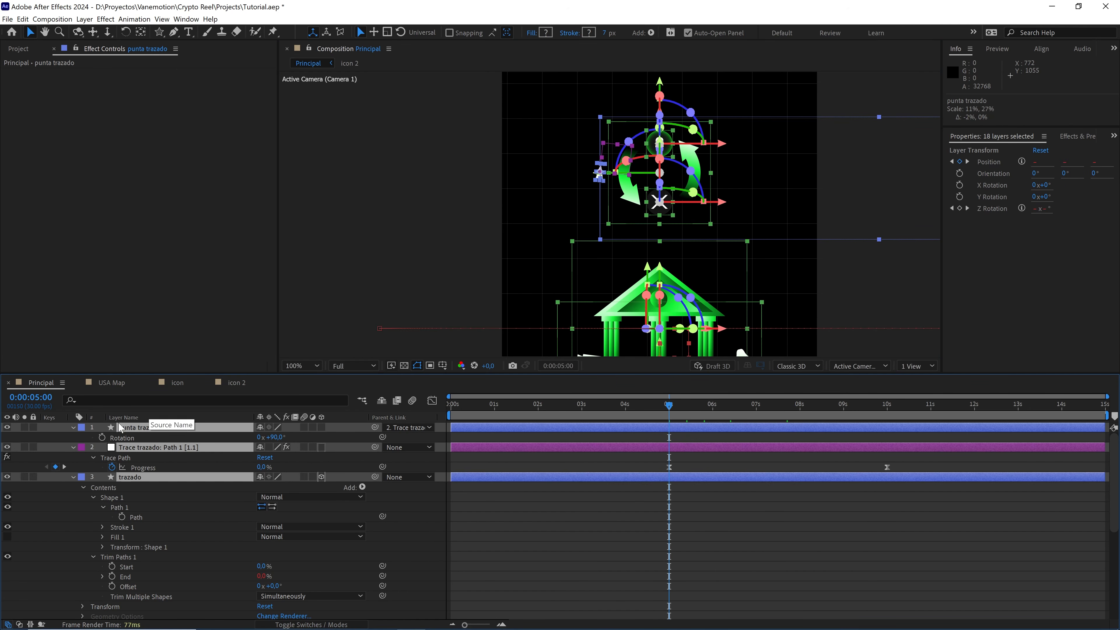
click(73, 428)
click(489, 498)
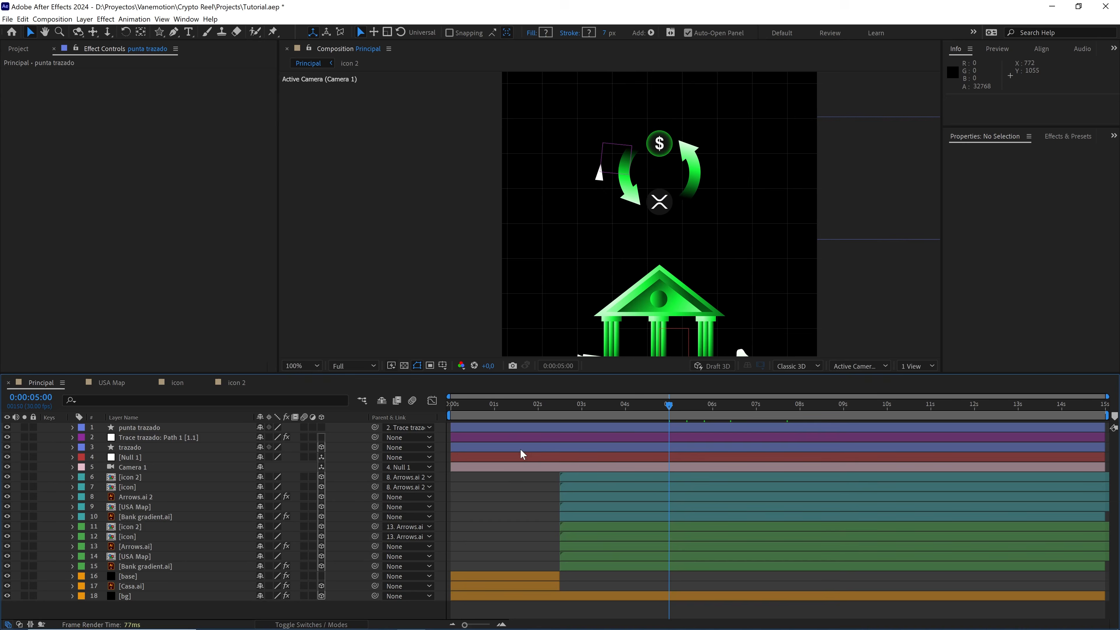
Step: Preview the whole Principal composition from the beginning at 50% magnification
drag(534, 406, 342, 379)
click(299, 365)
click(304, 429)
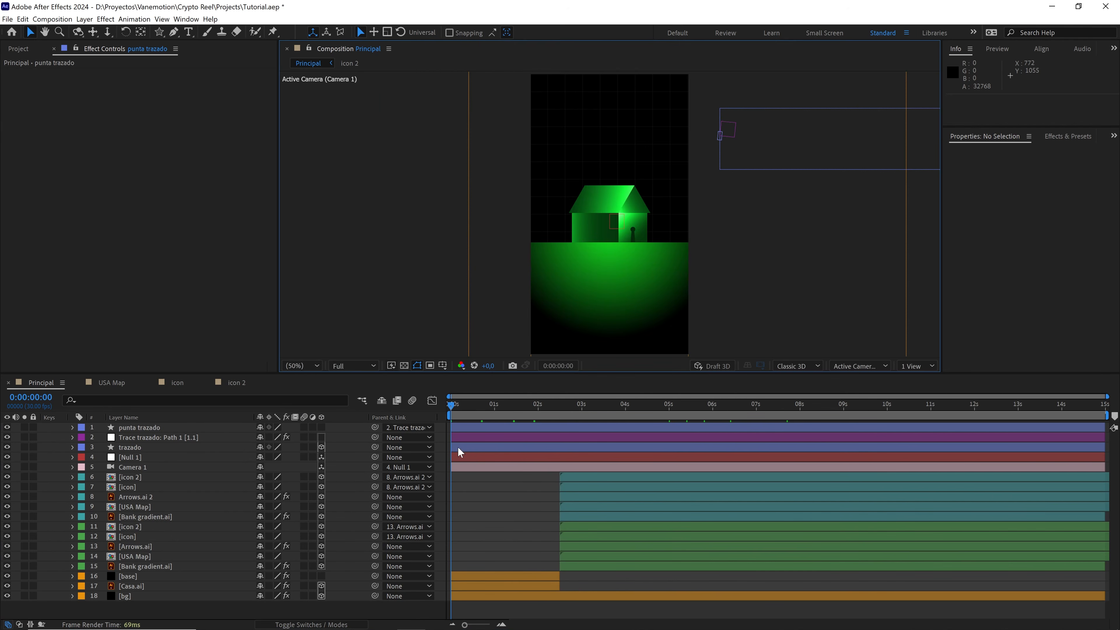
key(space)
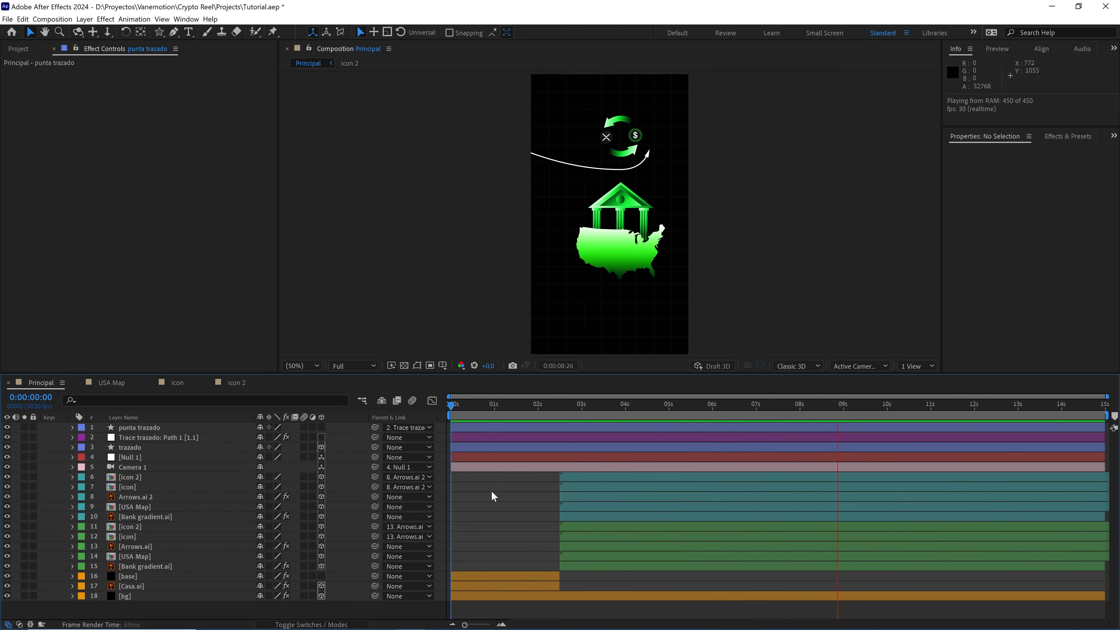
Step: Reveal Null 1's Position keyframes and move the playhead to its keyframe at 0:00:05:00
drag(904, 406, 635, 406)
scroll(538, 205, up, 1)
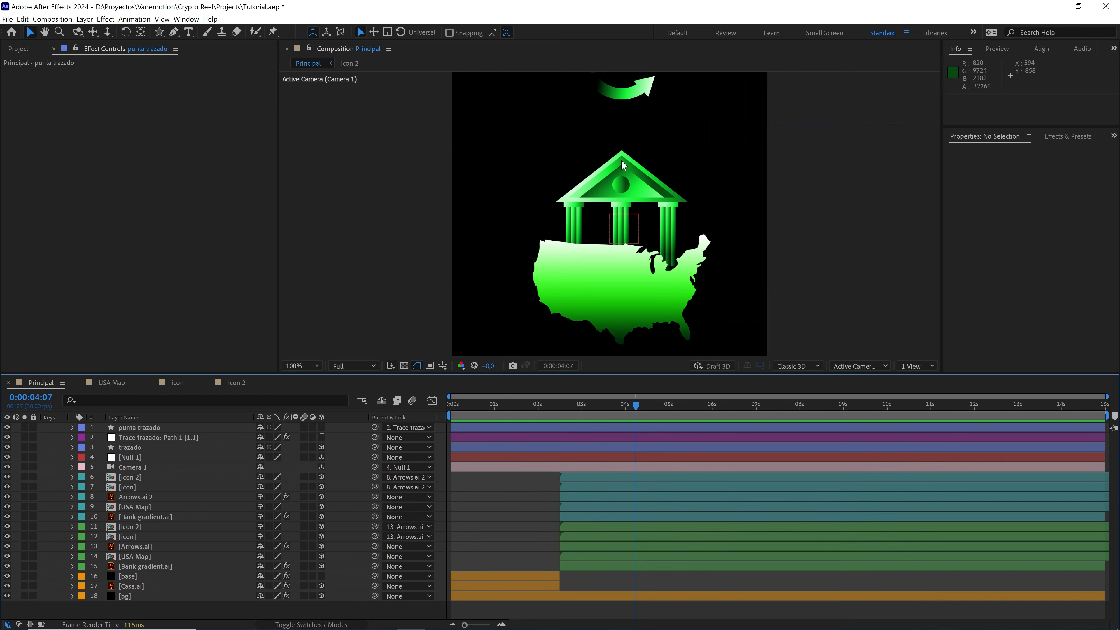
drag(613, 138, 596, 247)
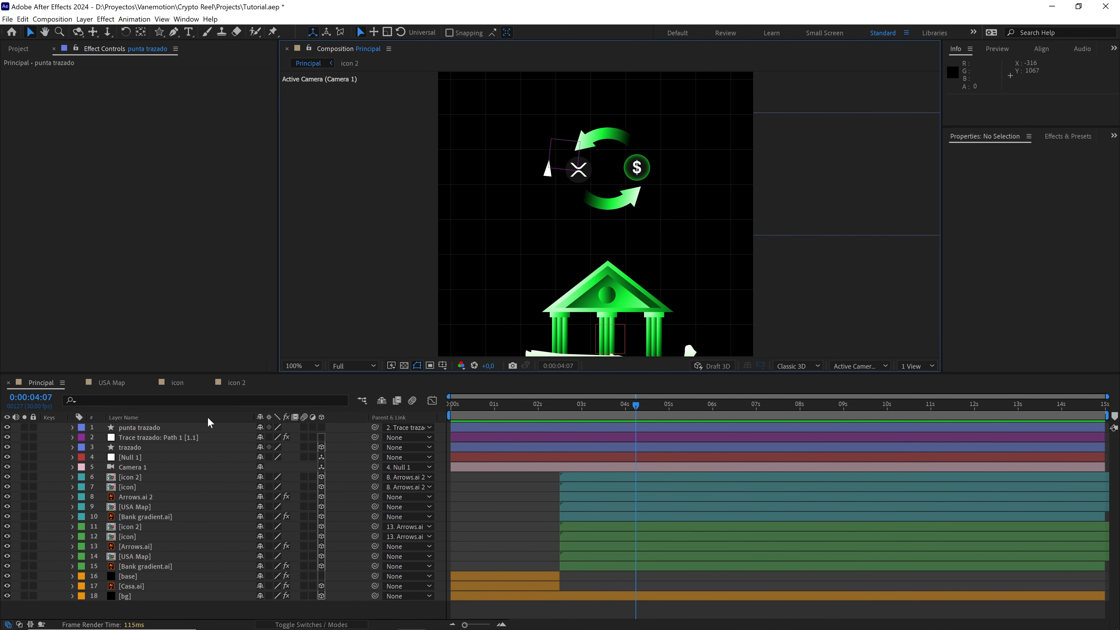
click(508, 459)
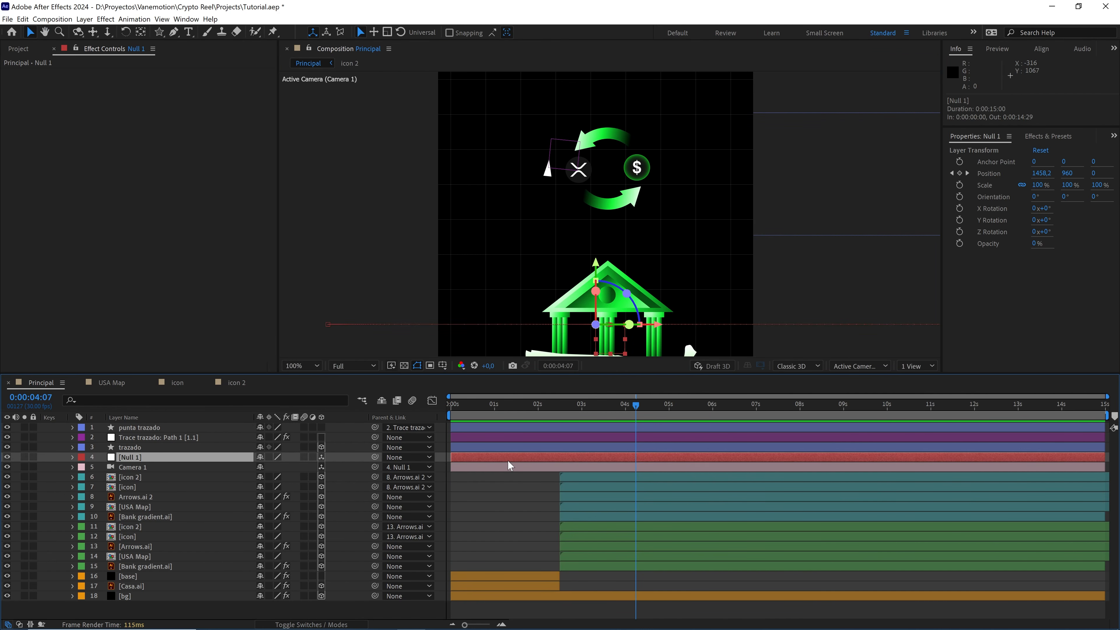
key(p)
drag(635, 409, 661, 412)
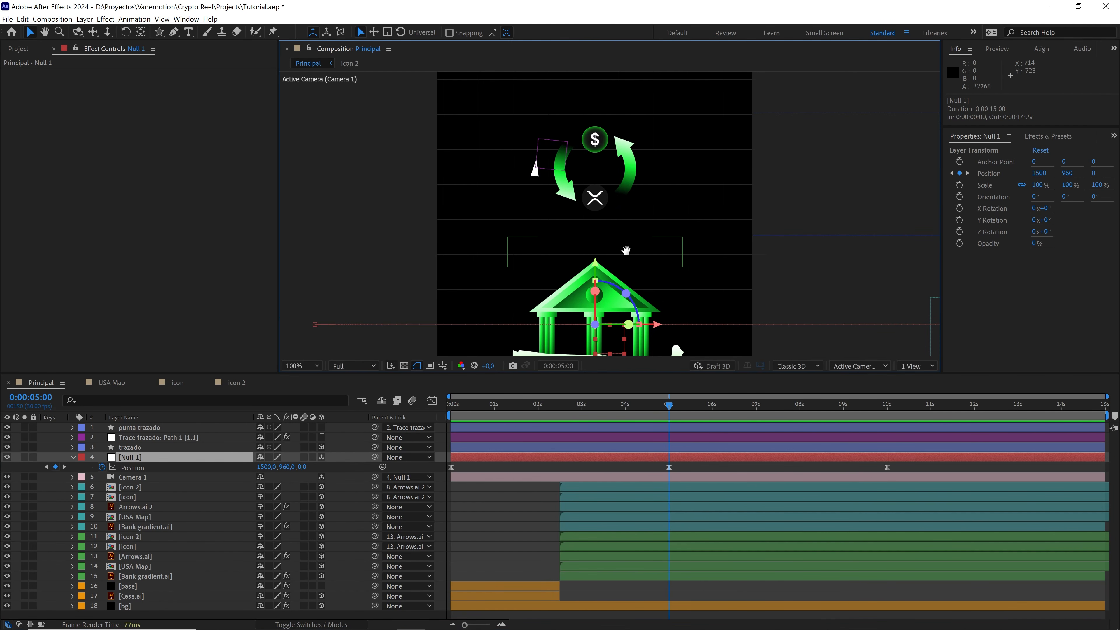
drag(625, 250, 581, 244)
mouse_move(671, 410)
mouse_down()
mouse_move(738, 417)
mouse_move(668, 410)
mouse_up()
Step: Animate the punta trazado layer's Scale from 0% at 0:00:05:00 to 11.2, 26.9% at 0:00:05:29
click(150, 429)
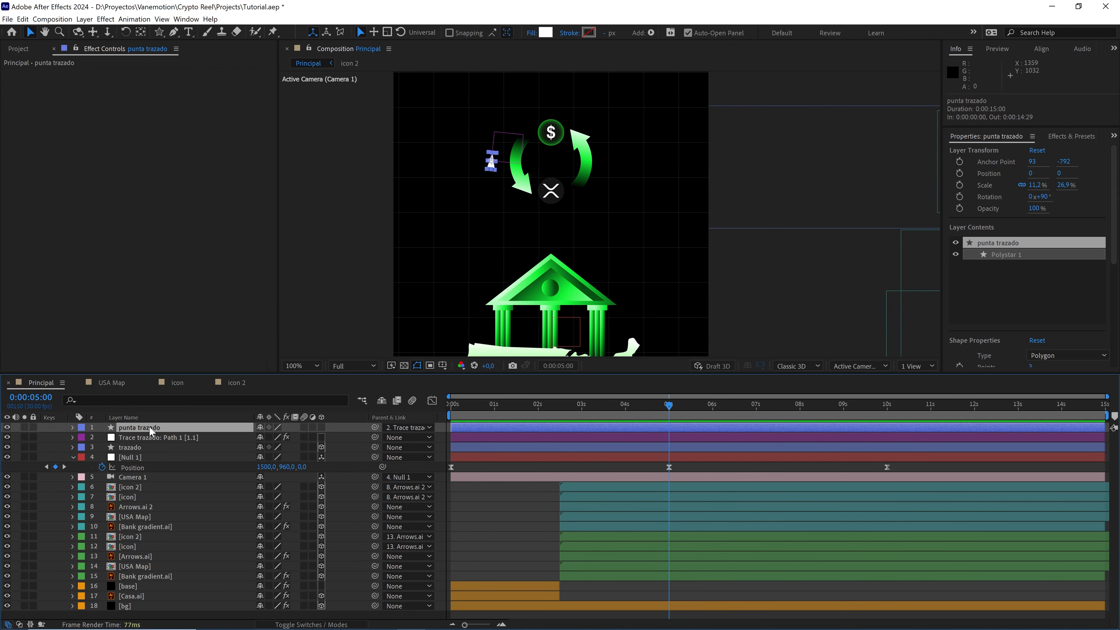
scroll(470, 205, up, 2)
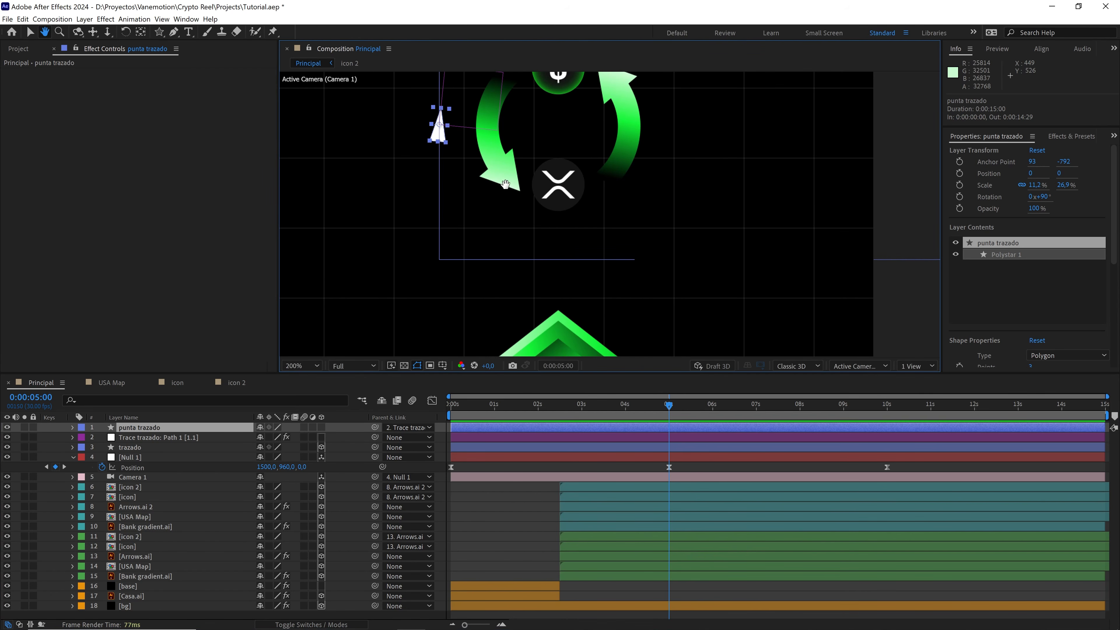
key(s)
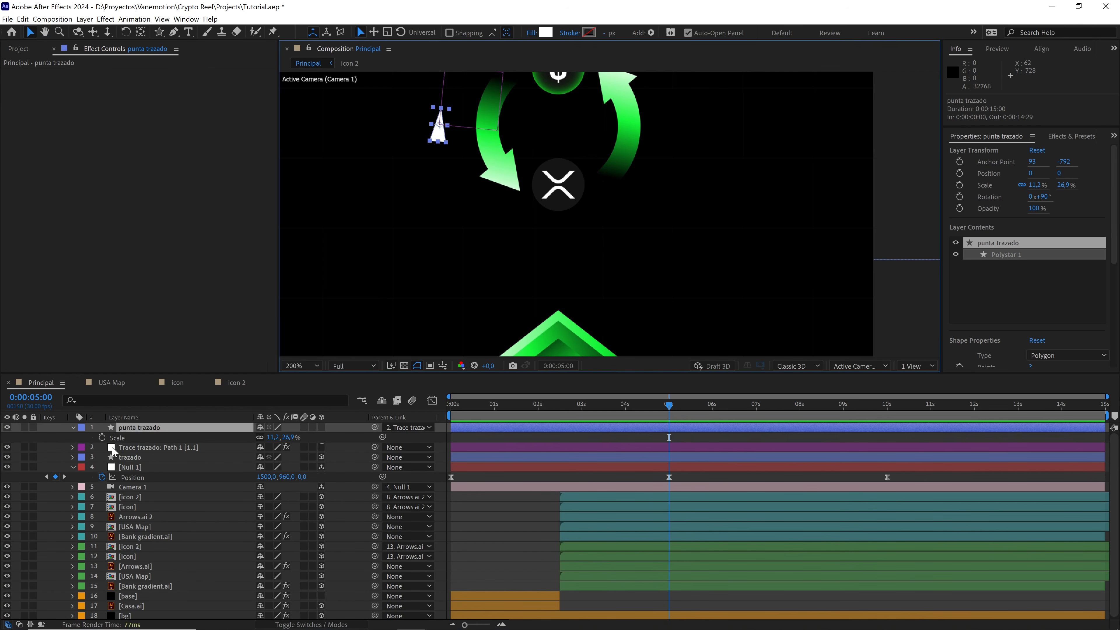
click(102, 437)
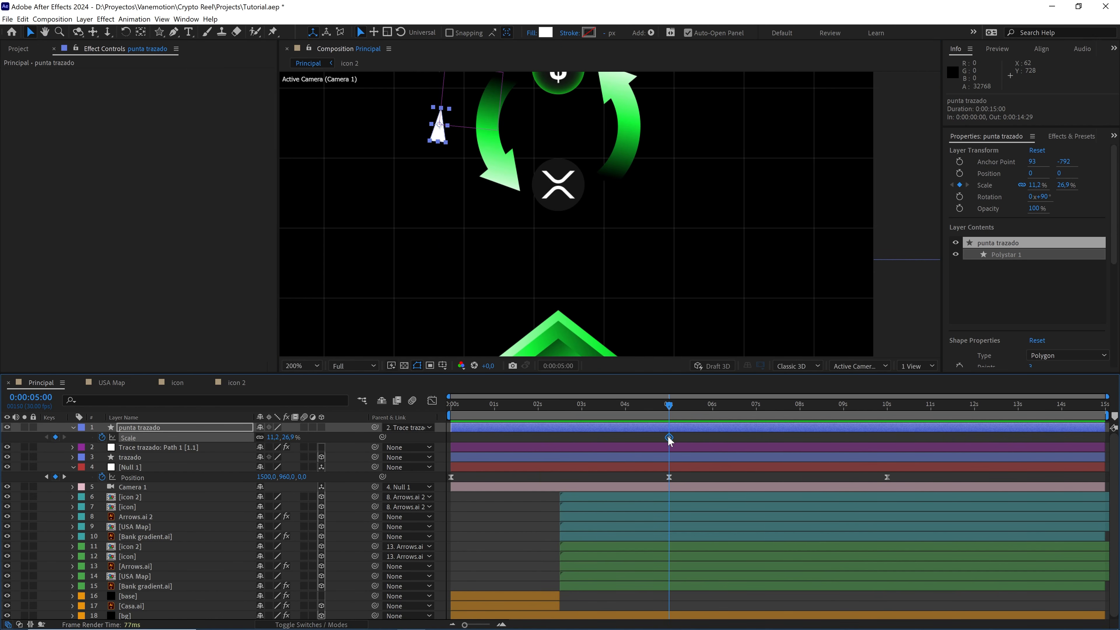
drag(669, 441, 710, 442)
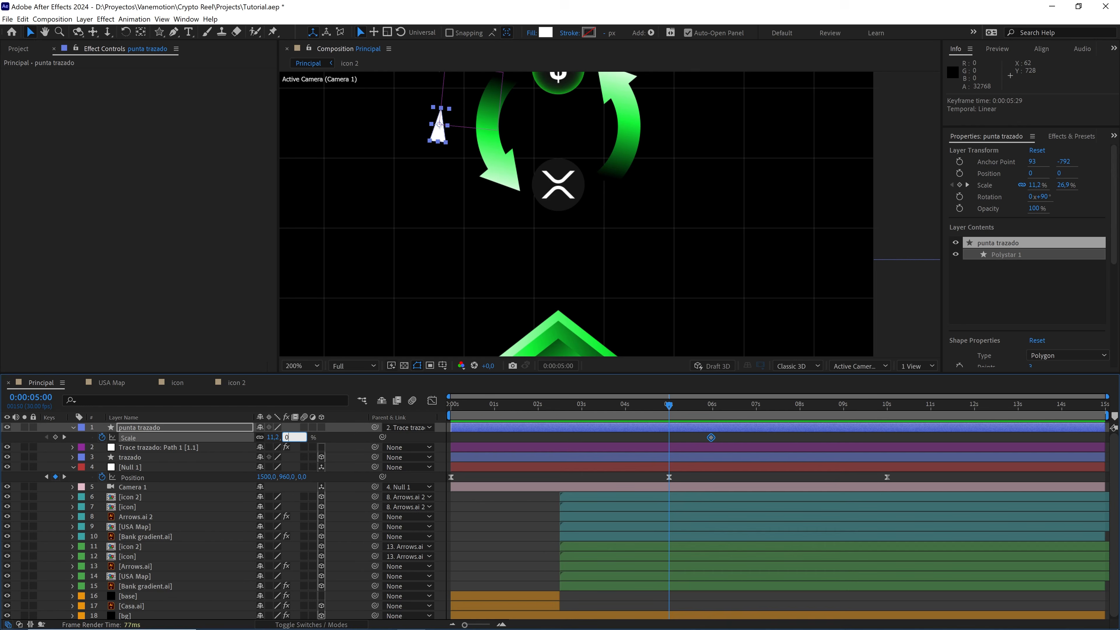
key(Return)
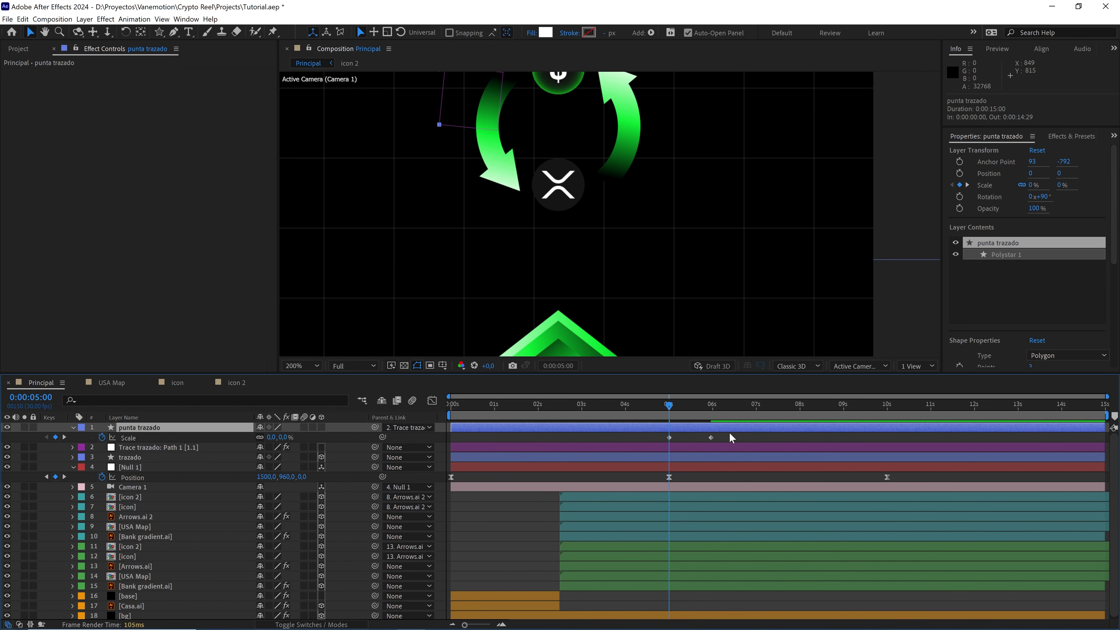
Step: Apply Easy Ease to both punta trazado Scale keyframes and preview the tip growing from 0:00:05:00
drag(730, 437, 638, 440)
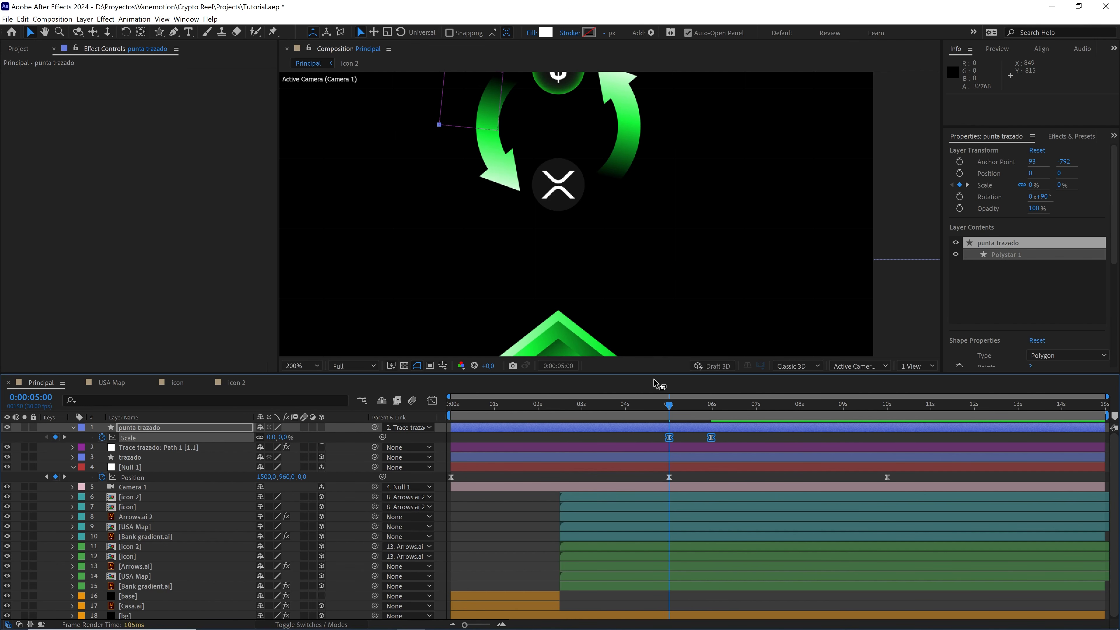
scroll(654, 280, down, 3)
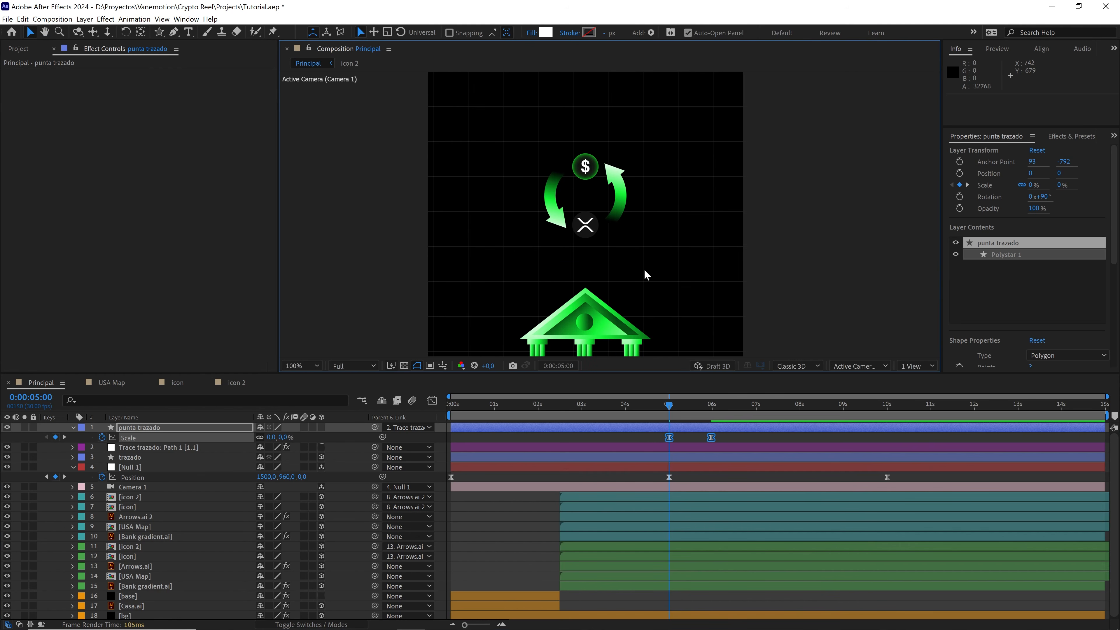
key(space)
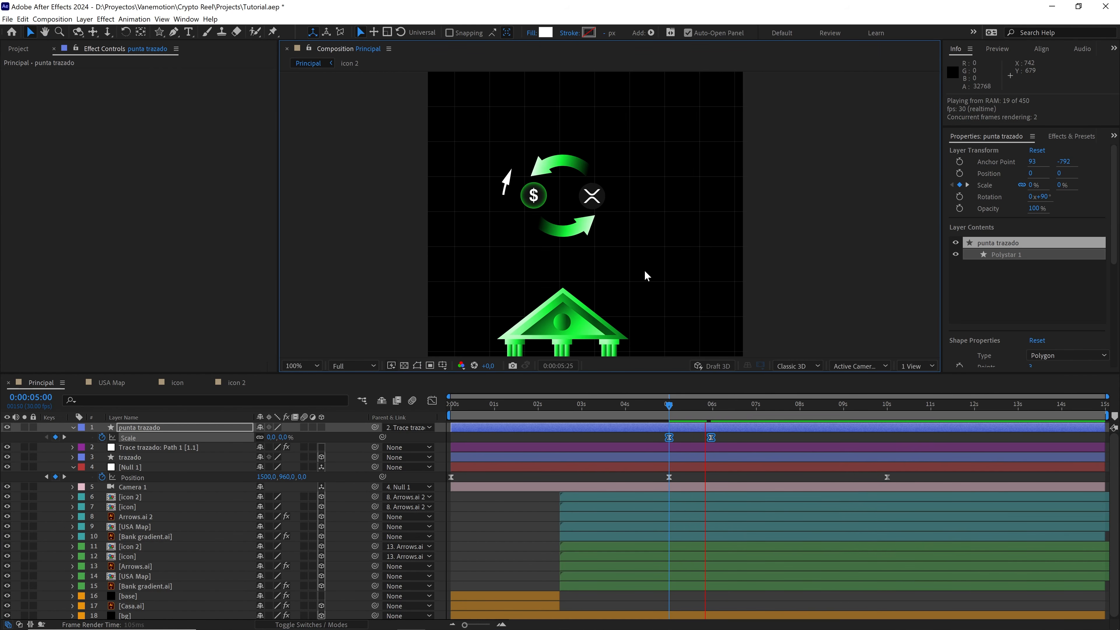
key(space)
key(Page_Down)
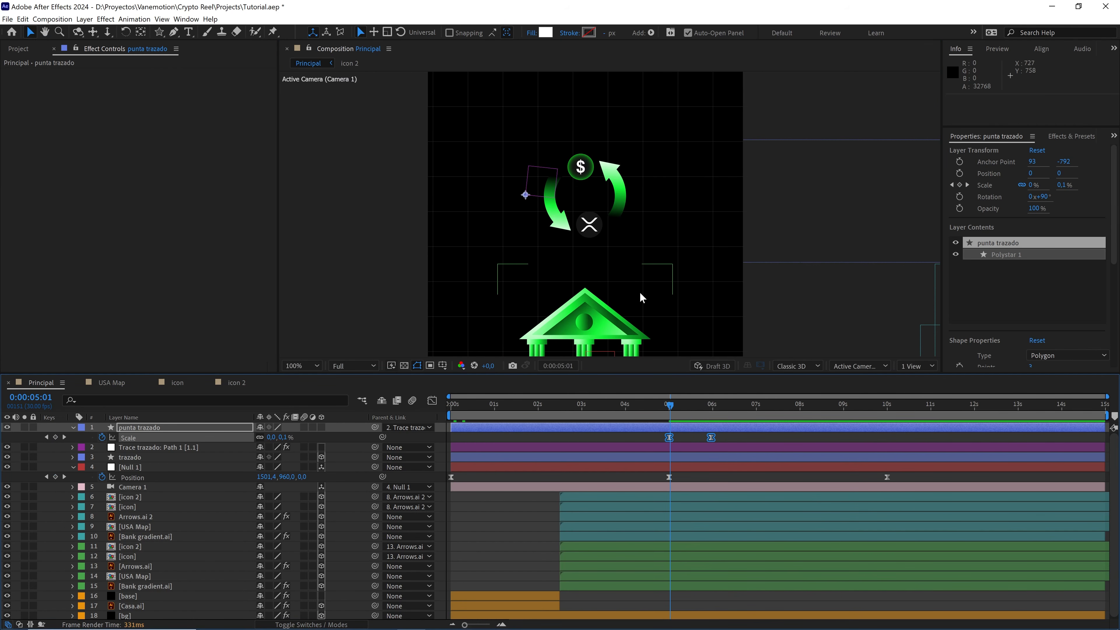
click(670, 410)
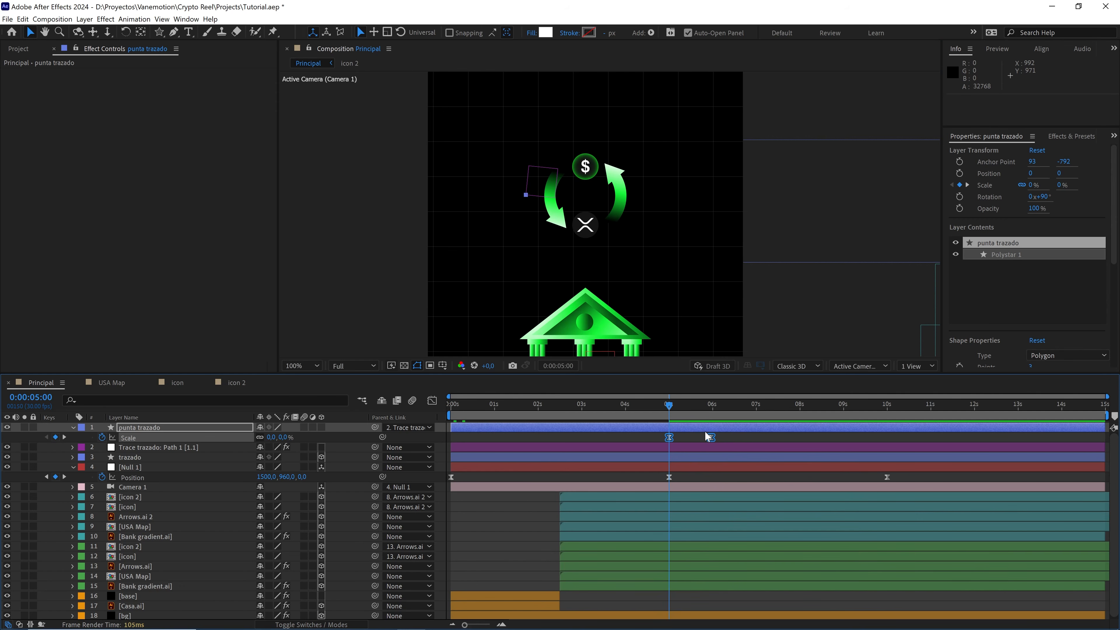
key(space)
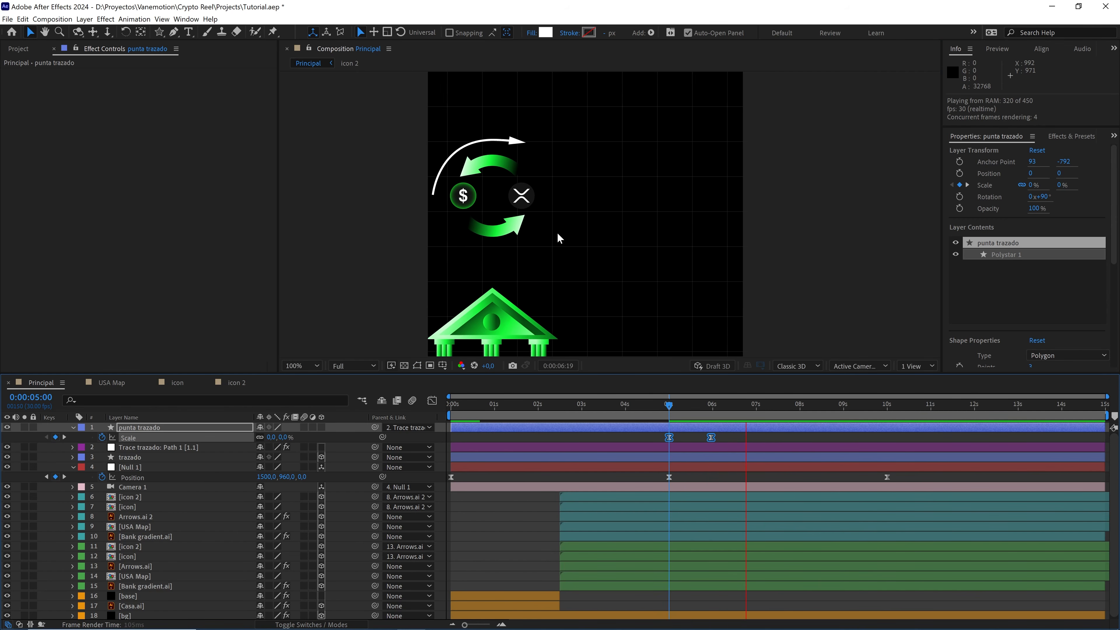
key(space)
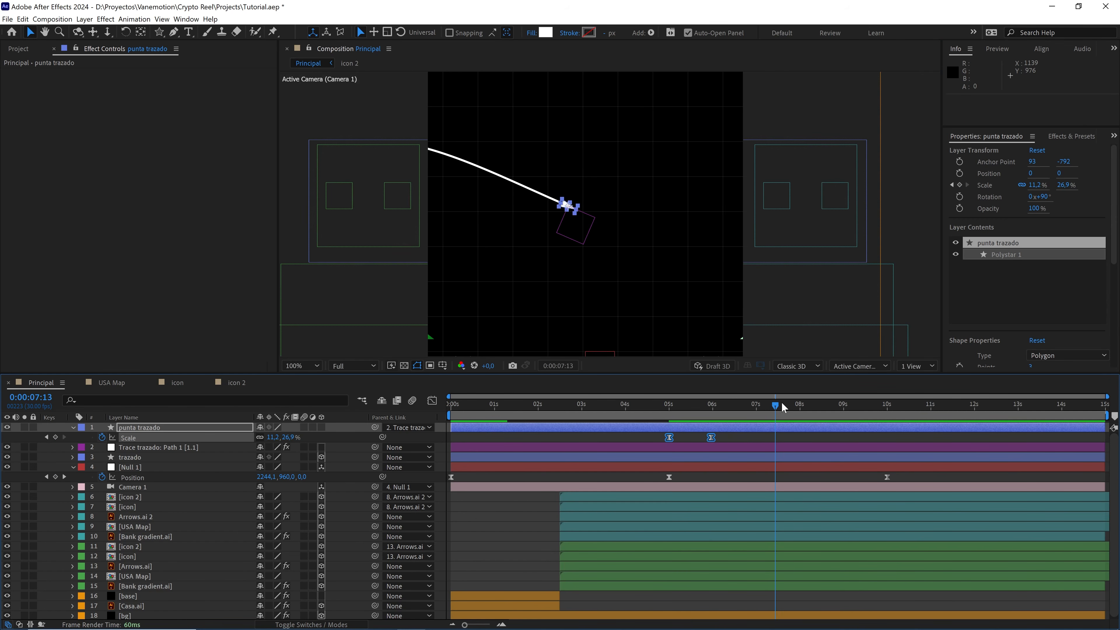
Step: Add a Scale keyframe to the punta trazado layer at 0:00:08:25, keeping its full size
drag(781, 407, 835, 408)
click(859, 438)
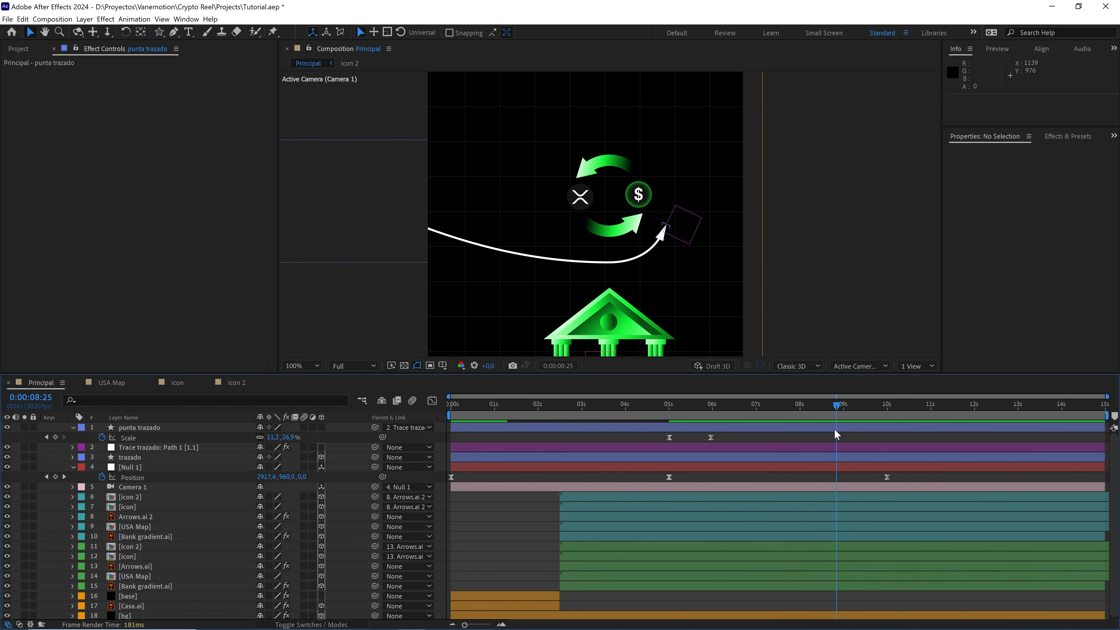
click(815, 428)
click(55, 437)
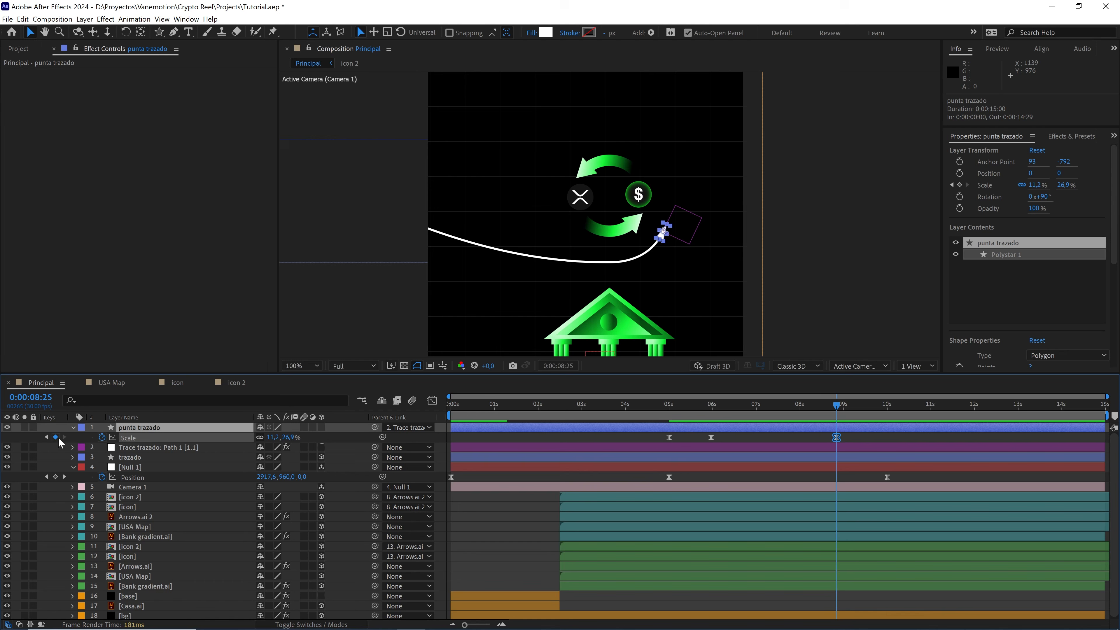
Step: Scale the punta trazado tip down to 0% at 0:00:09:22 and preview it shrinking at the end of the path
drag(837, 408, 856, 406)
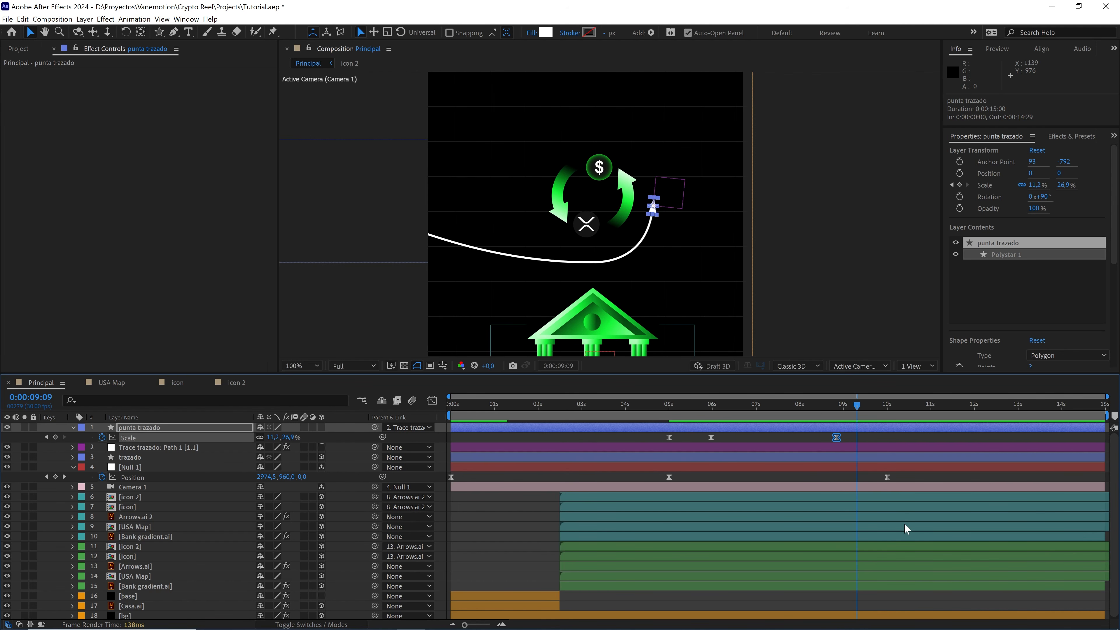
click(887, 477)
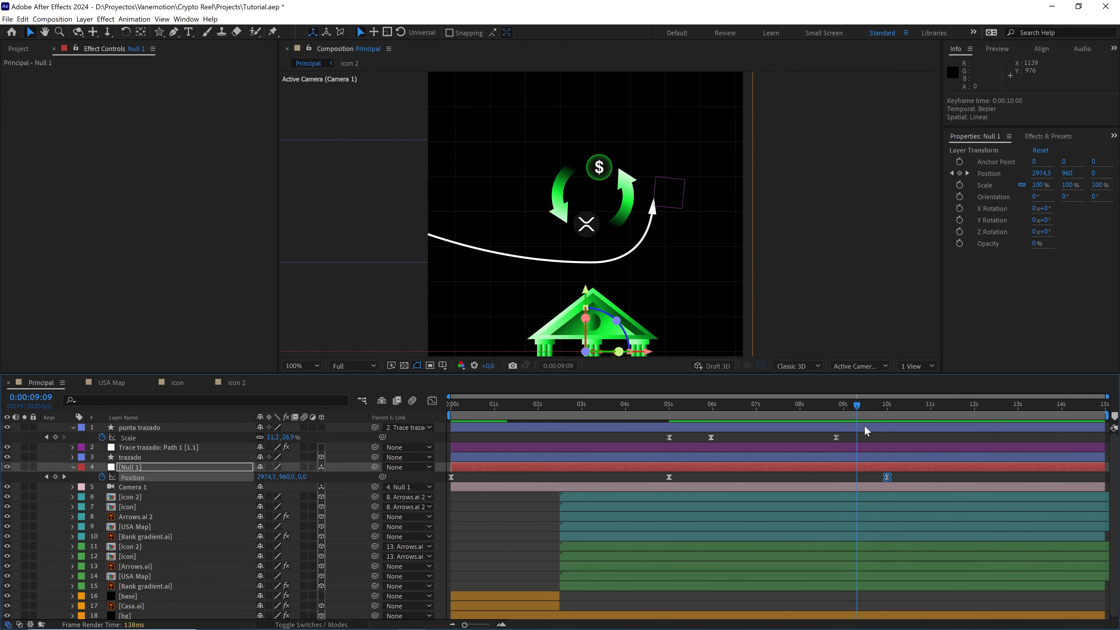
click(865, 406)
drag(865, 406, 875, 406)
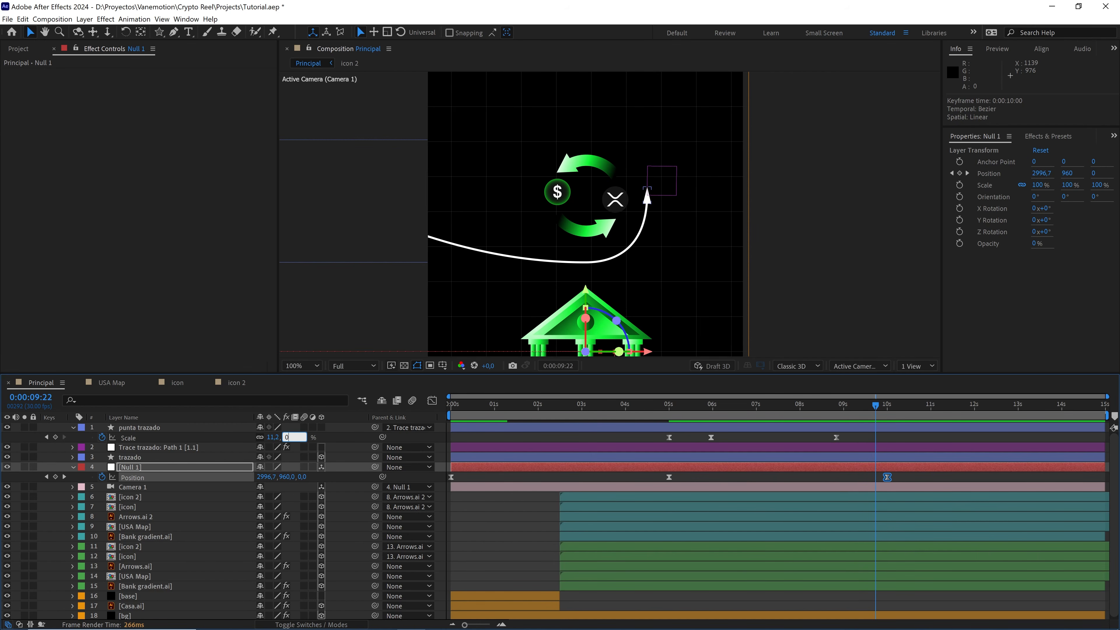
key(Return)
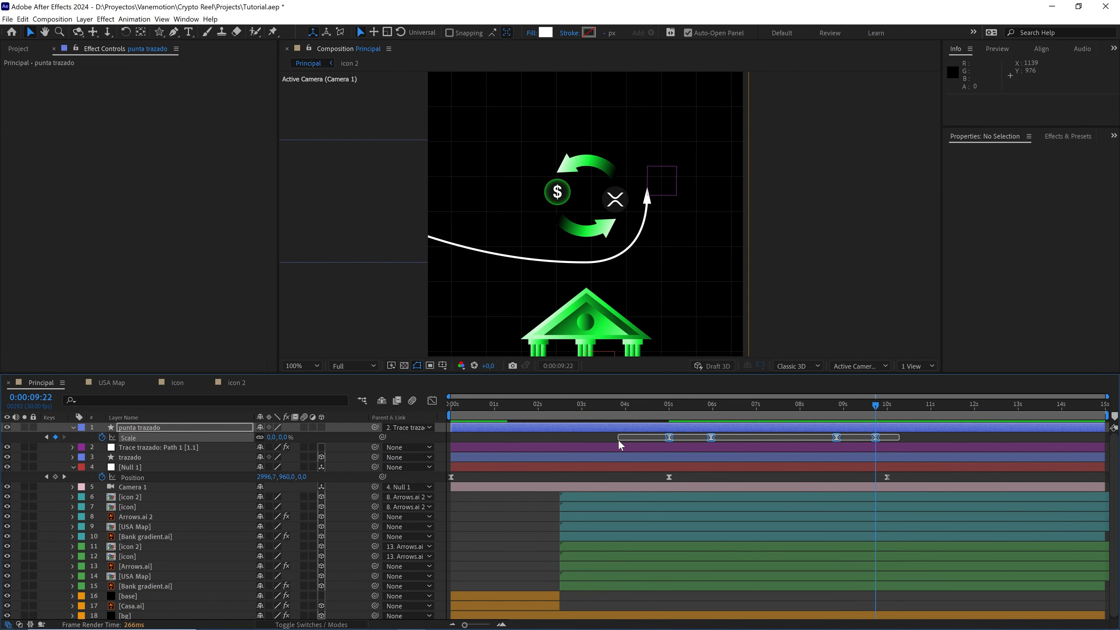
click(824, 404)
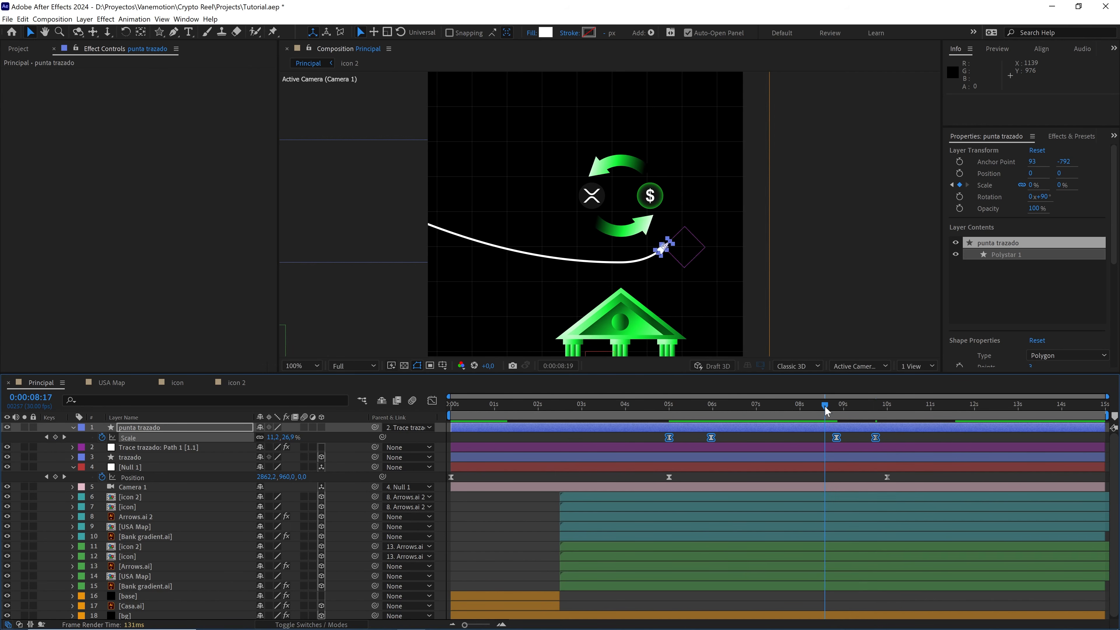
key(space)
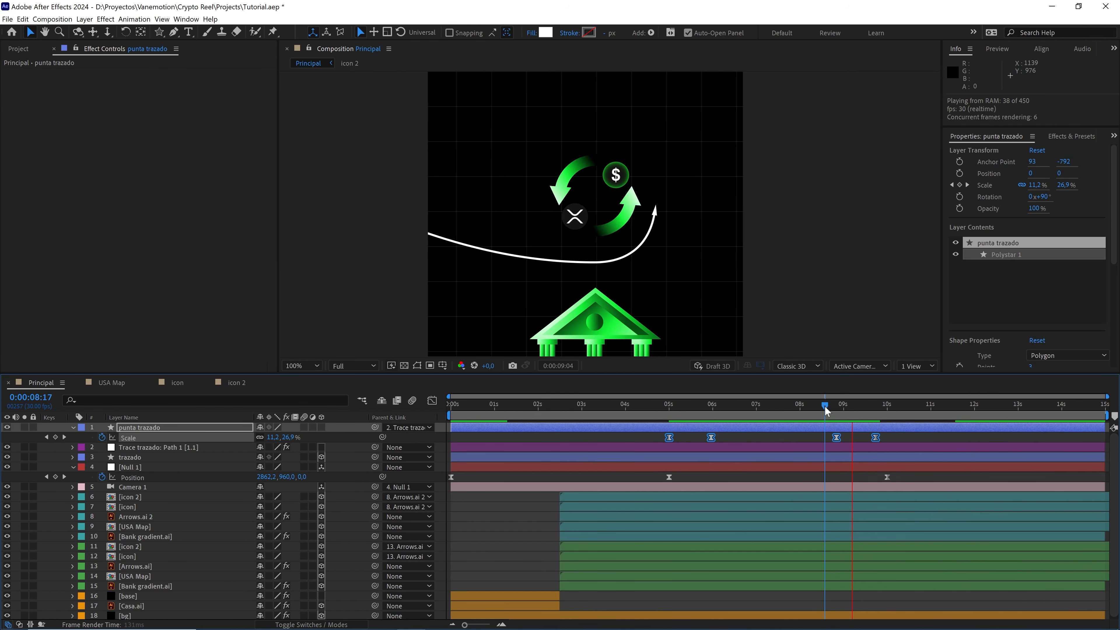
Step: Add a 0% Start keyframe to the trazado layer's Trim Paths 1 at 0:00:07:15
drag(824, 406, 772, 405)
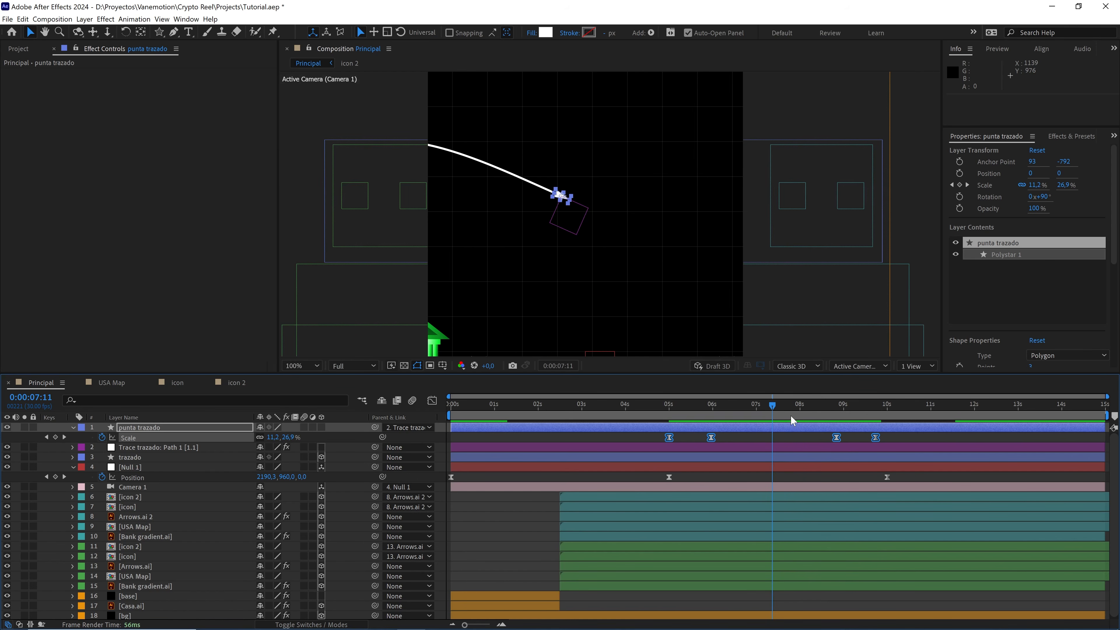
click(777, 404)
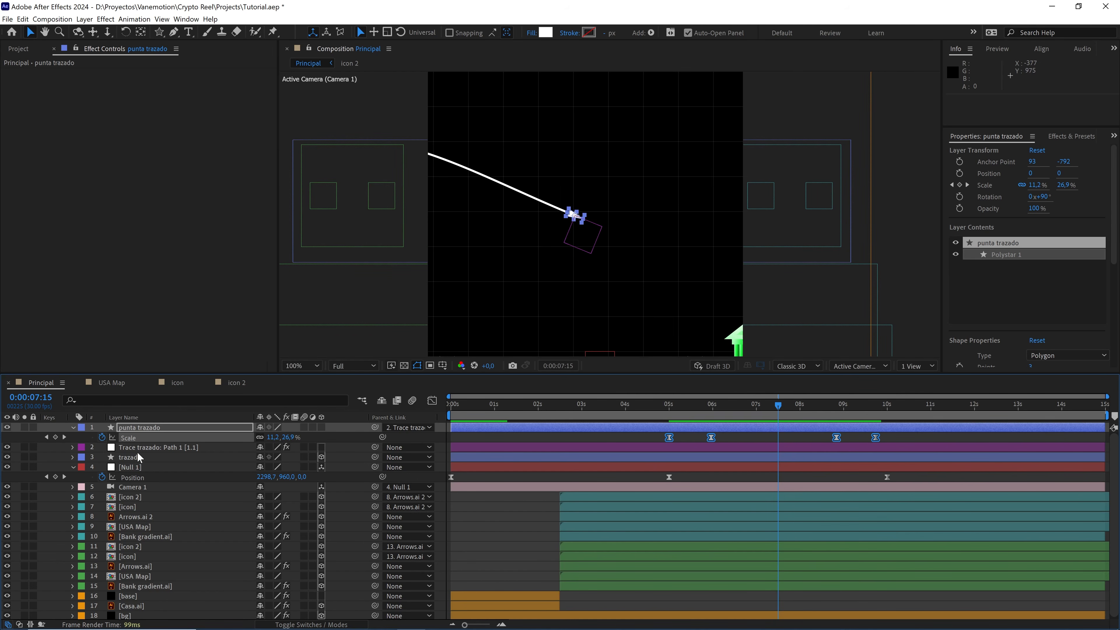
click(127, 457)
click(68, 457)
click(72, 457)
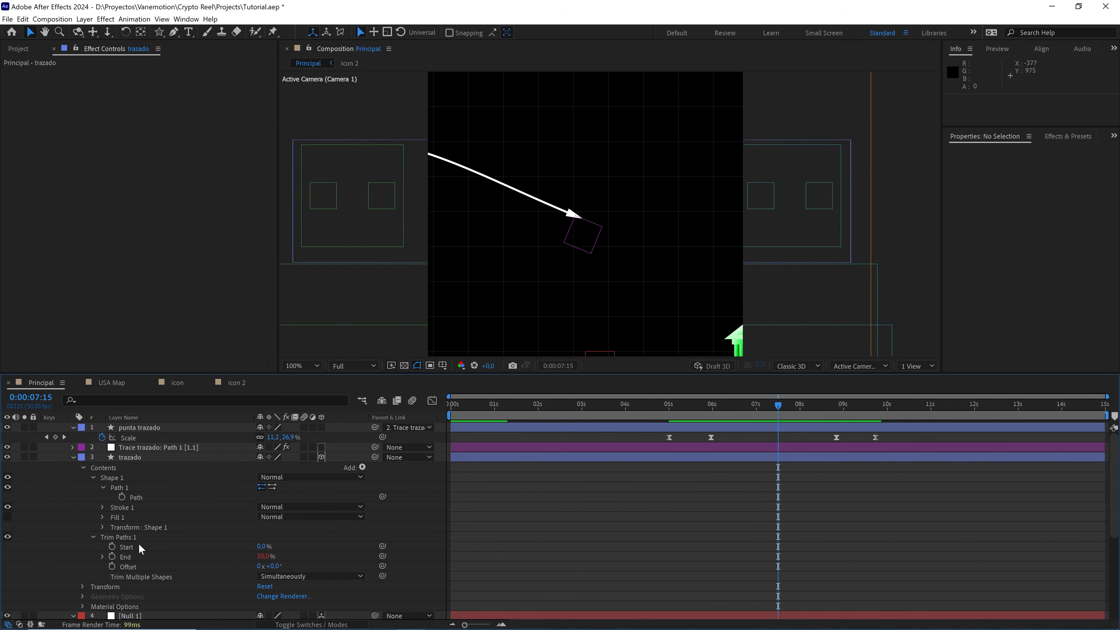
click(112, 547)
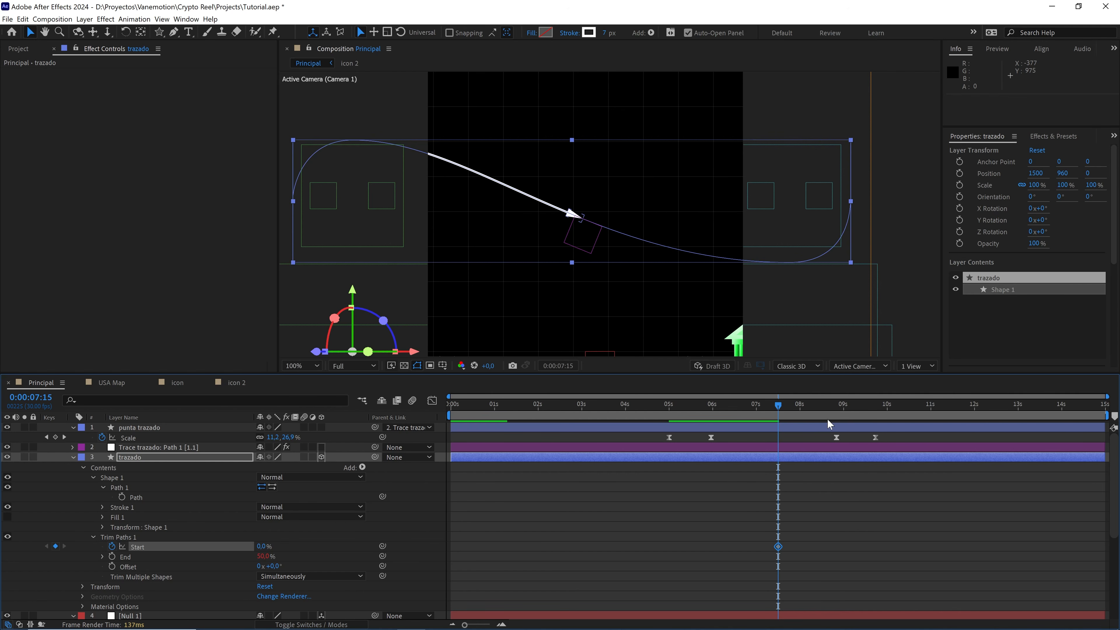
Step: Set the trazado Trim Paths Start to 100% at 0:00:09:22 and apply Easy Ease to both Start keyframes
key(space)
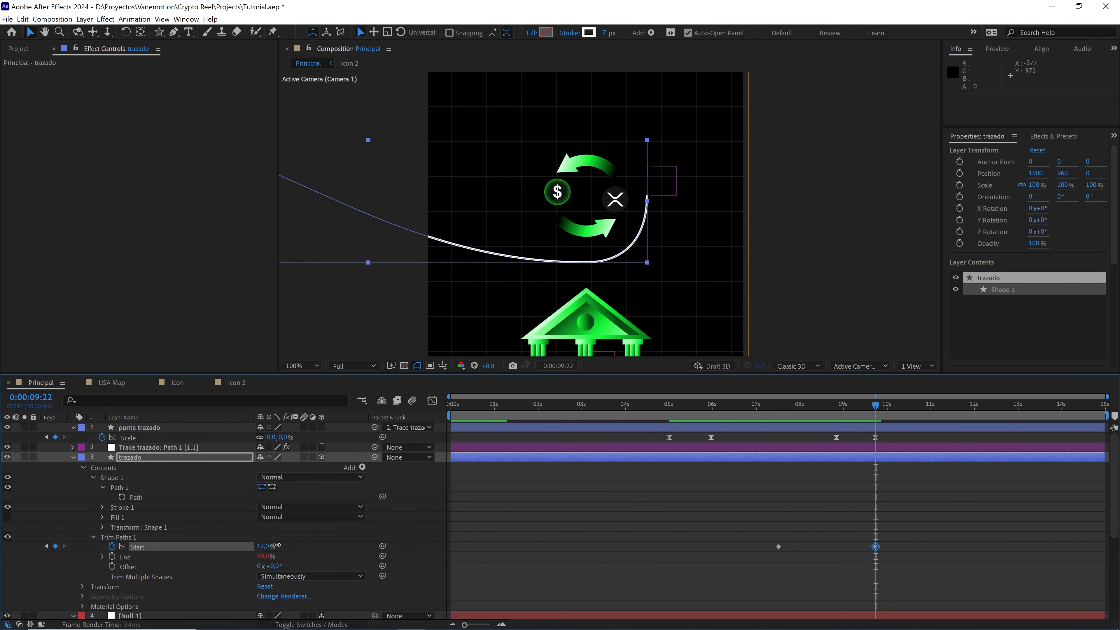
drag(275, 545, 286, 543)
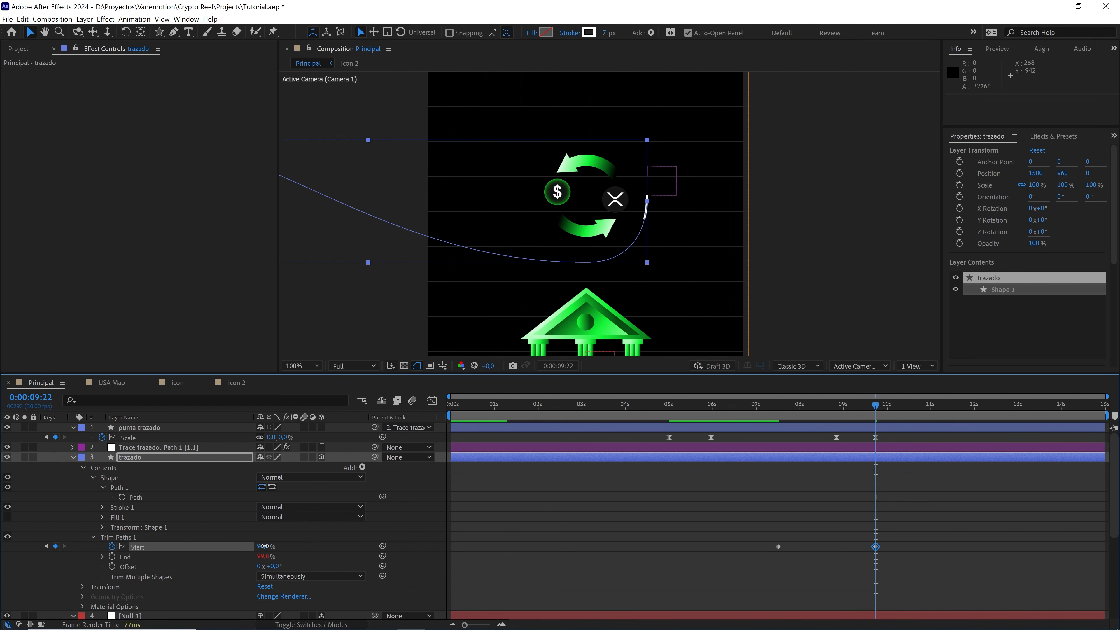
drag(264, 546, 312, 542)
drag(943, 525, 717, 576)
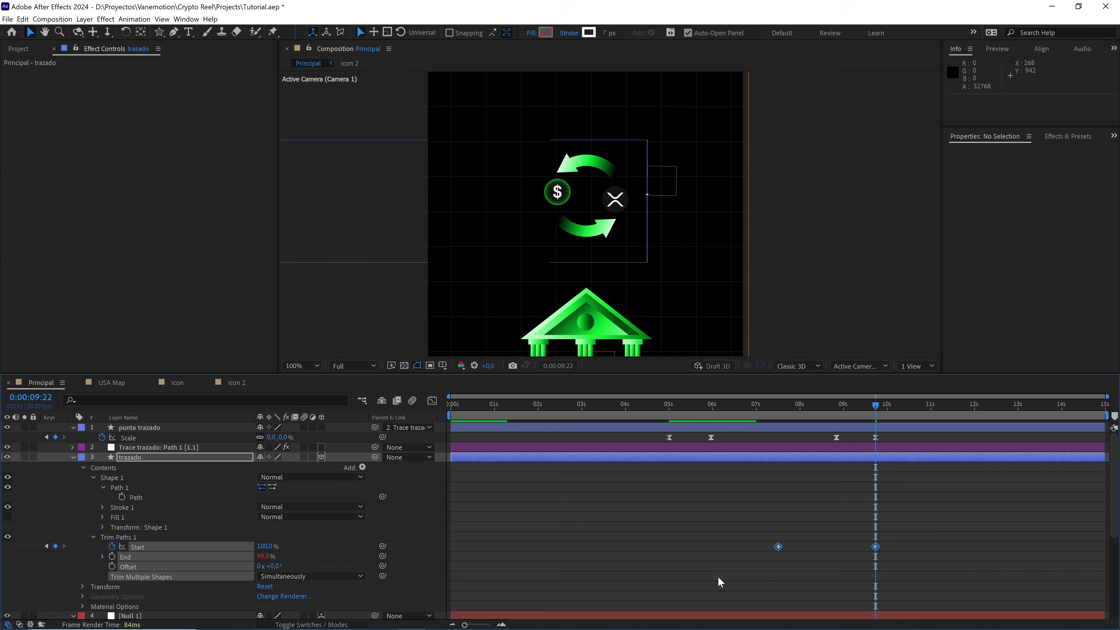
key(F9)
Step: Preview the path's draw-on and draw-off along the camera move, replaying from around 0:00:06:28, 0:00:06:08 and 0:00:06:11
drag(815, 408, 757, 404)
click(819, 499)
key(Page_Up)
key(Page_Up)
key(Page_Up)
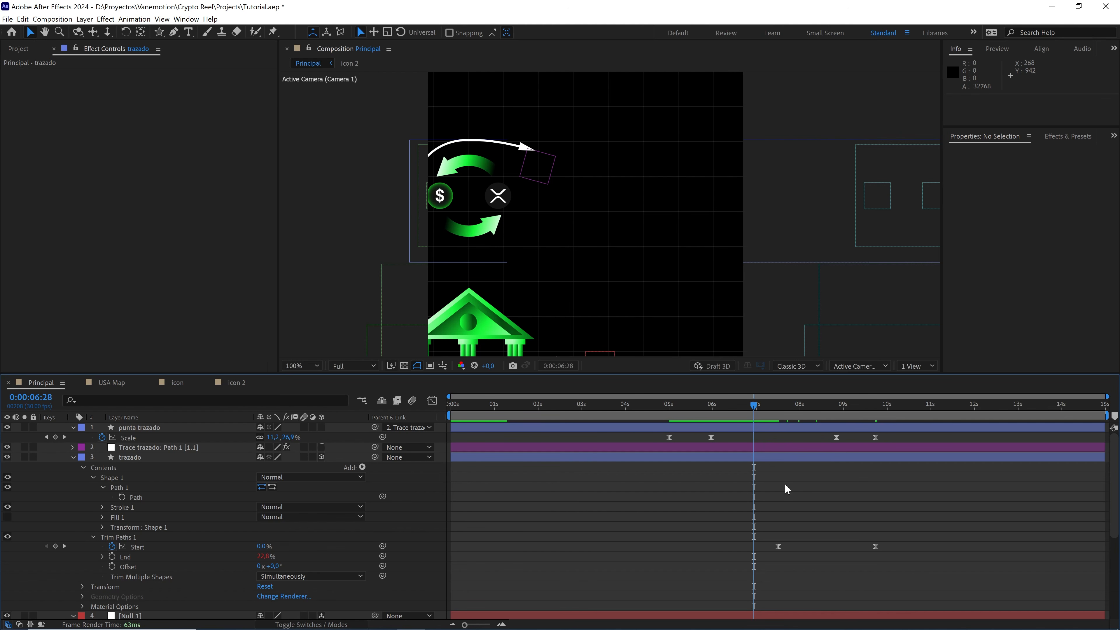
key(space)
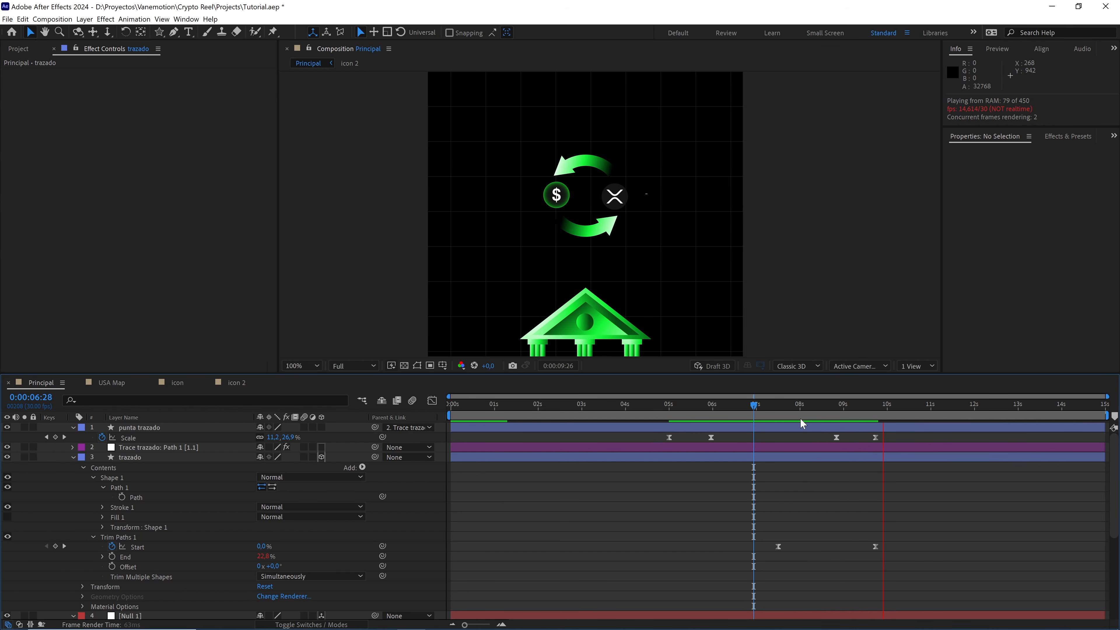
drag(751, 406, 724, 413)
key(space)
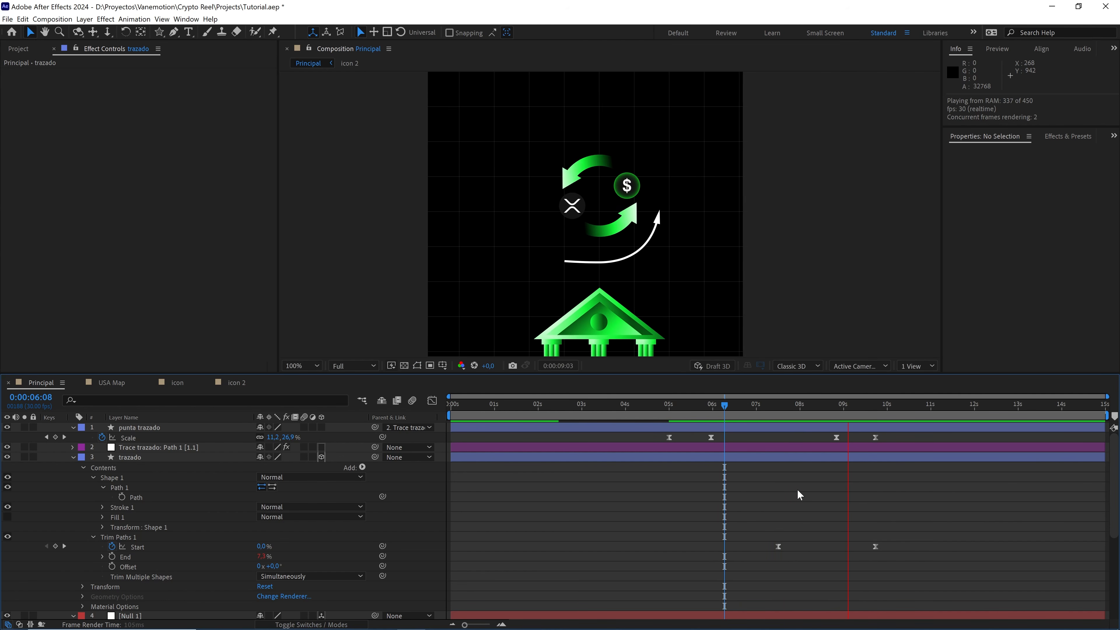
click(728, 407)
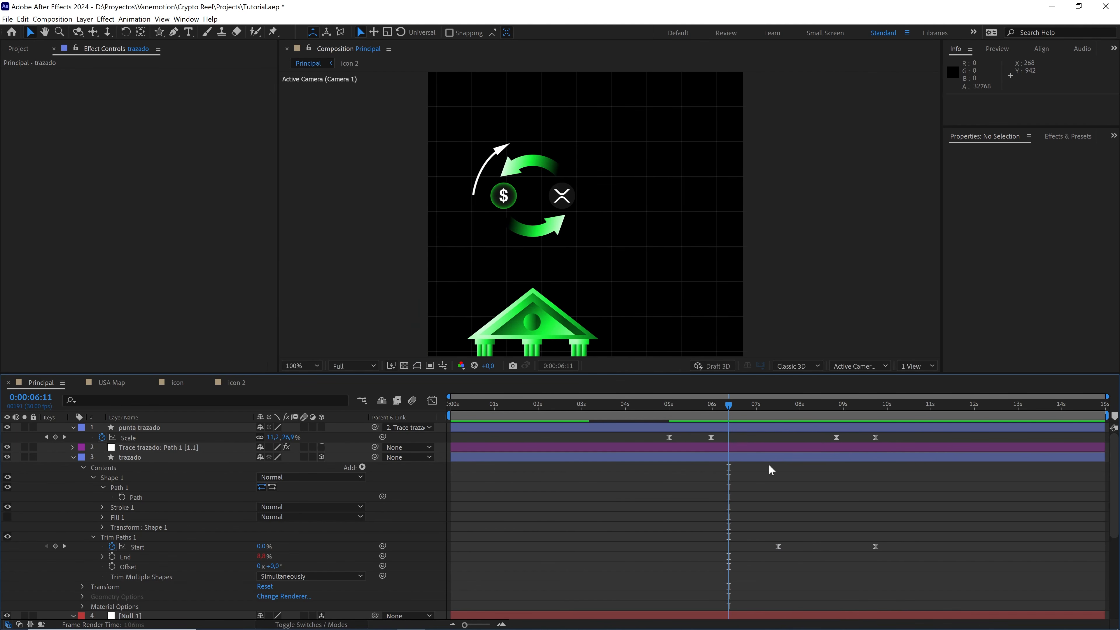
key(space)
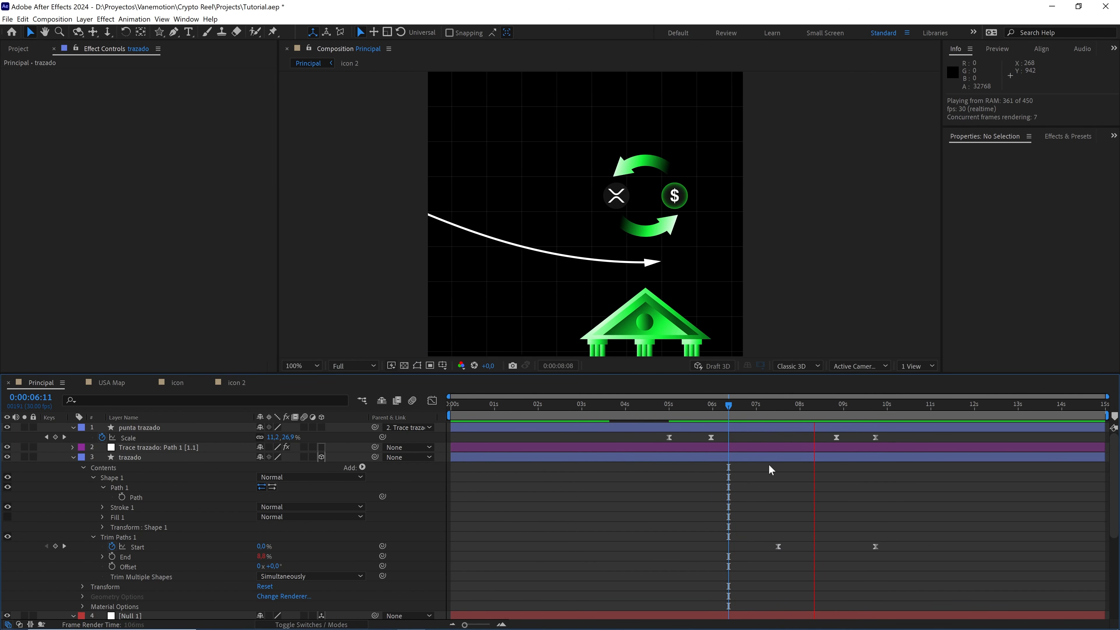
key(space)
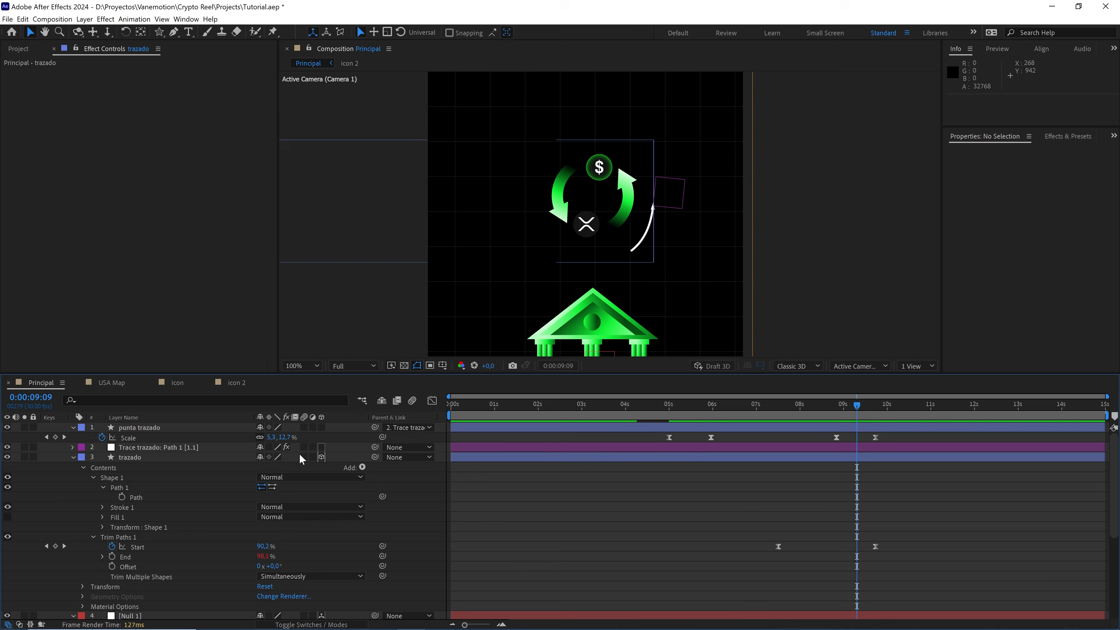
Step: Collapse all layer properties and give punta trazado, Trace trazado: Path 1 and trazado the Yellow label color
key(ctrl+a)
click(72, 459)
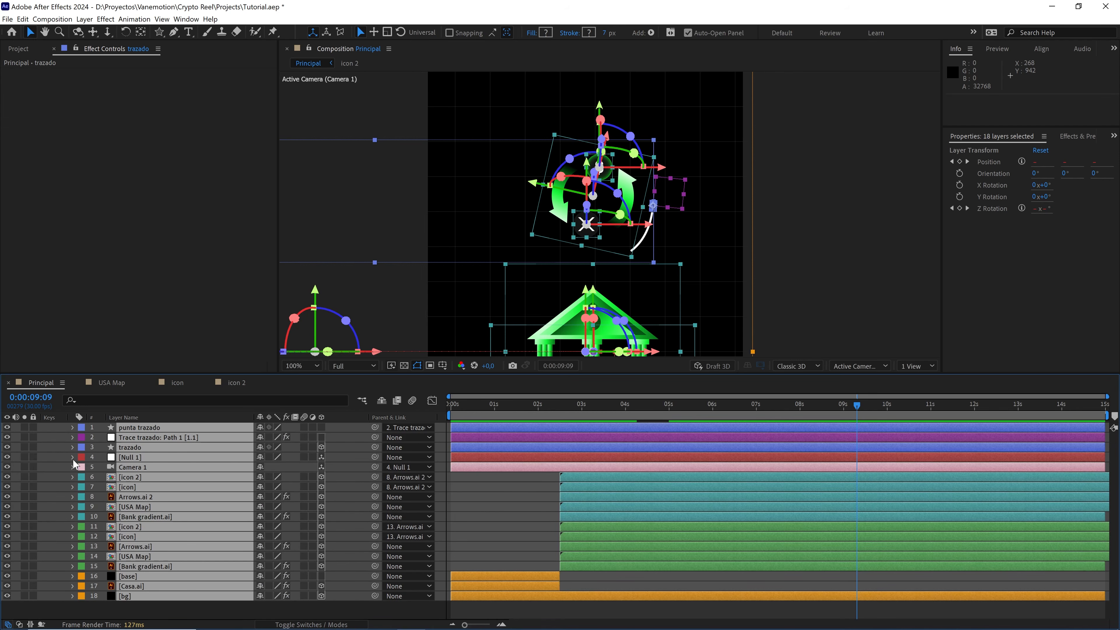
click(513, 471)
shift+click(130, 431)
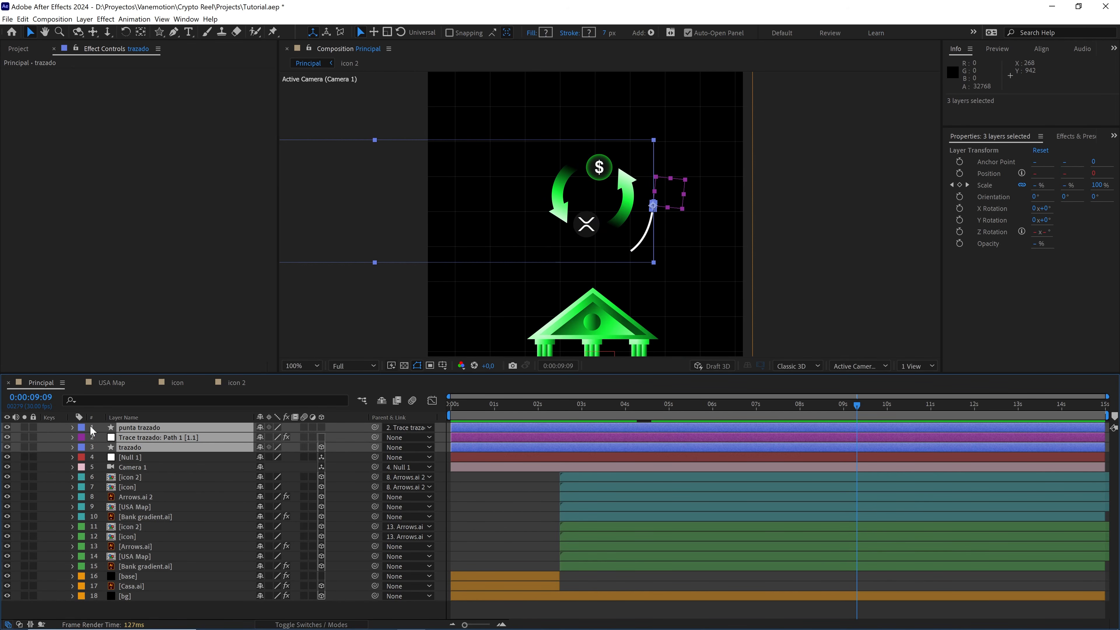
click(82, 427)
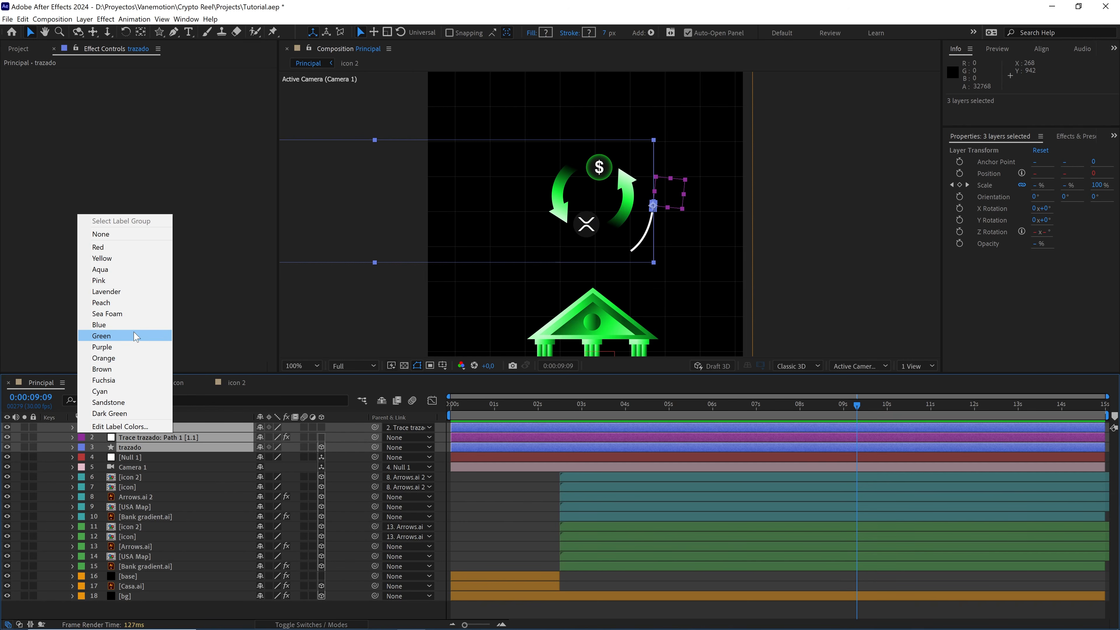
click(114, 259)
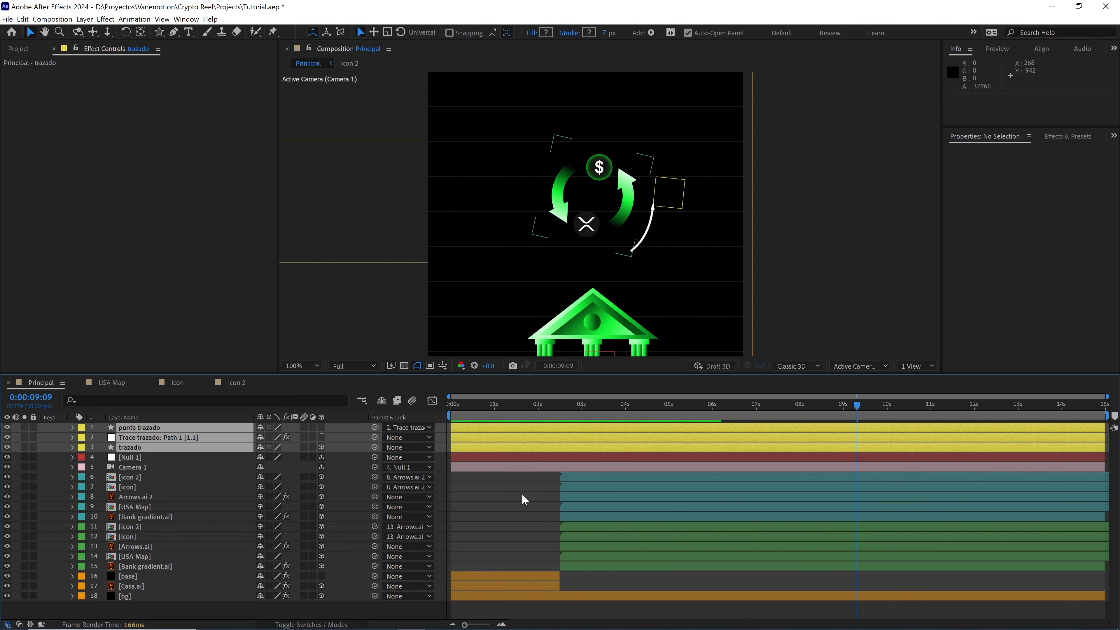
Step: Duplicate Null 1 and replace the copy's Position animation with a single keyframe at 0:00:10:00, viewing the composition at 50%
click(527, 457)
key(p)
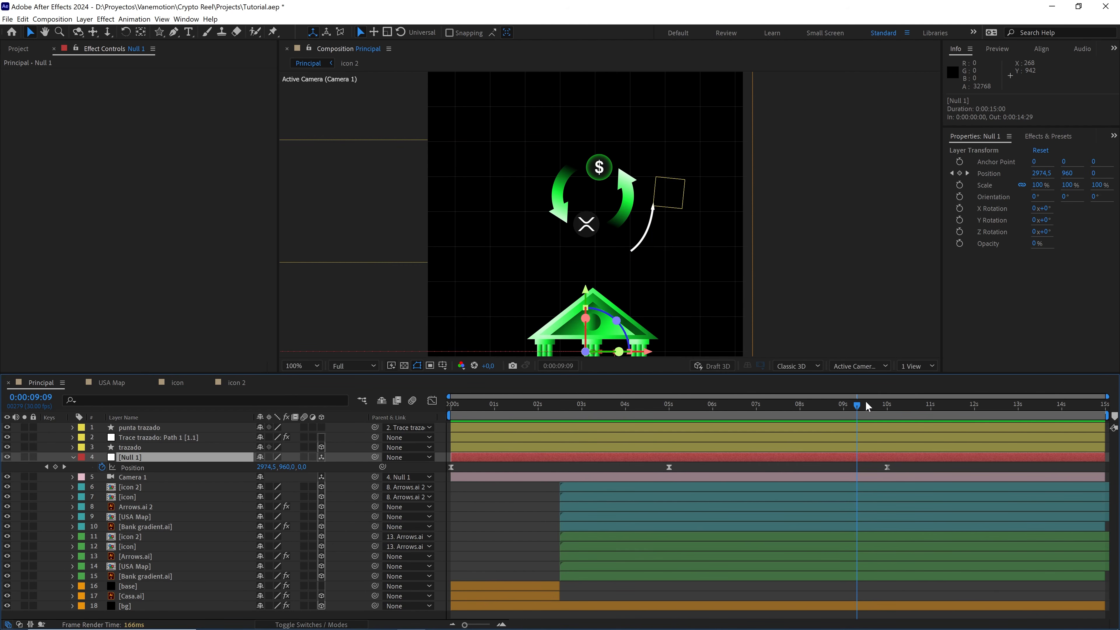
drag(866, 407, 887, 407)
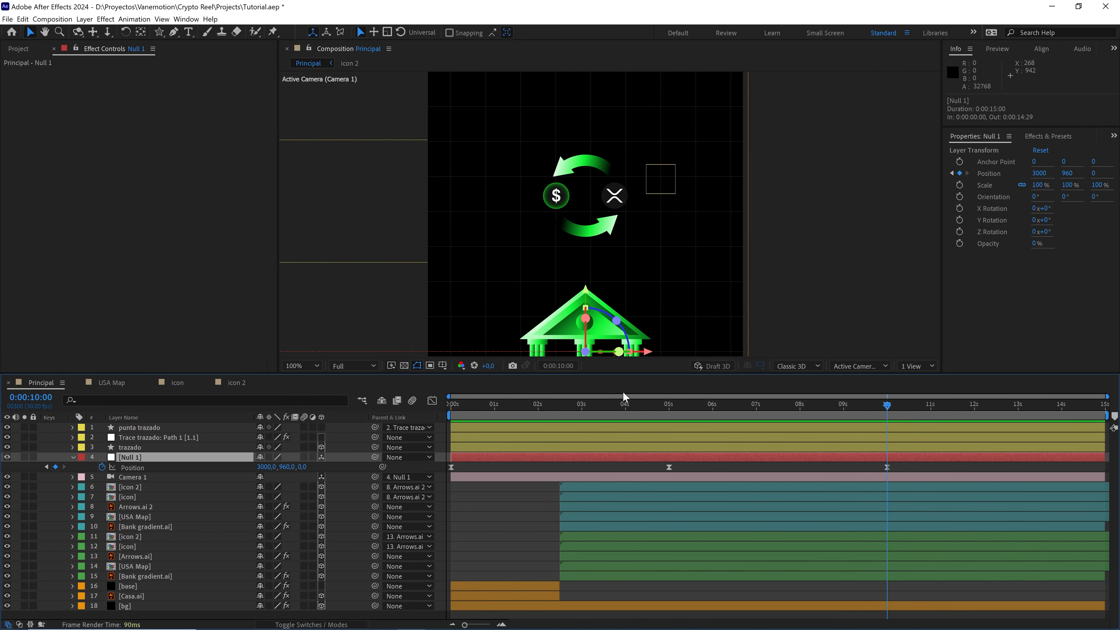
click(301, 366)
click(309, 380)
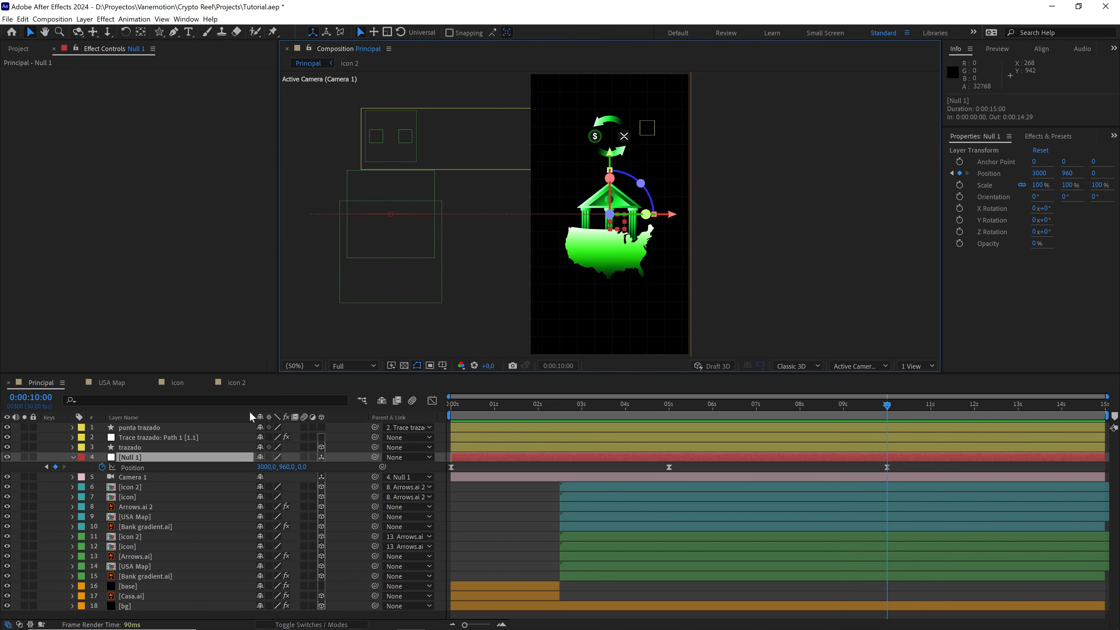
key(ctrl+d)
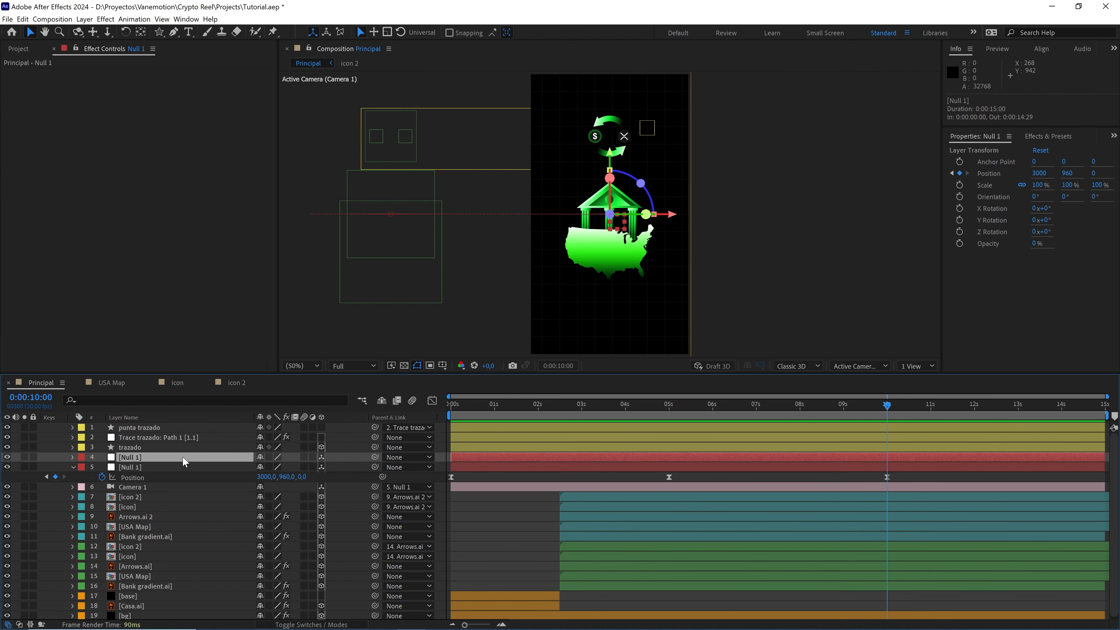
key(p)
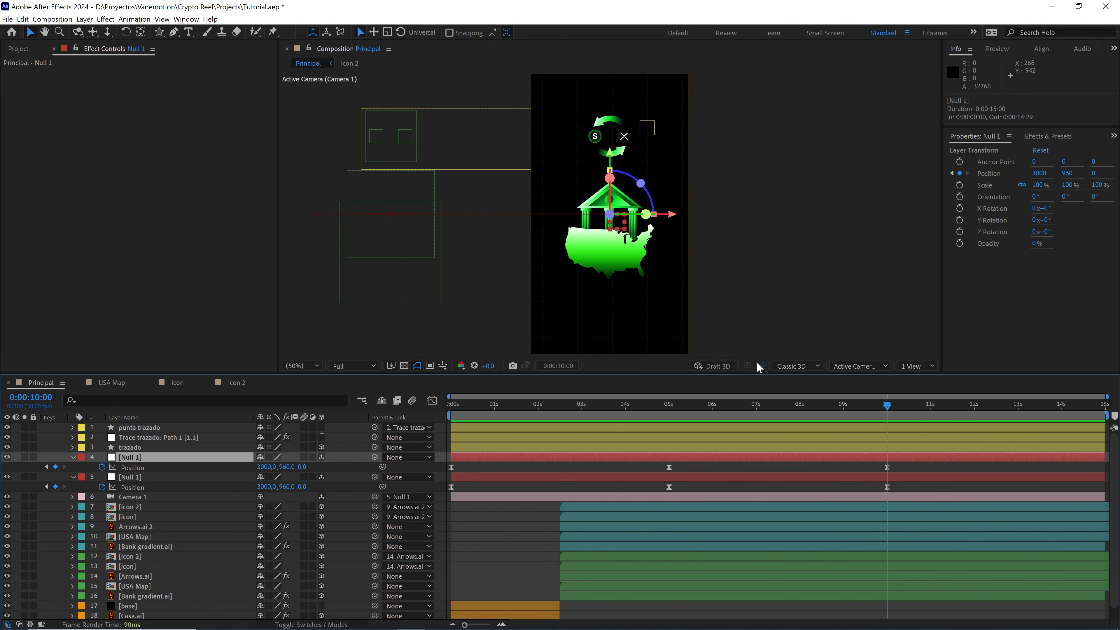
click(102, 467)
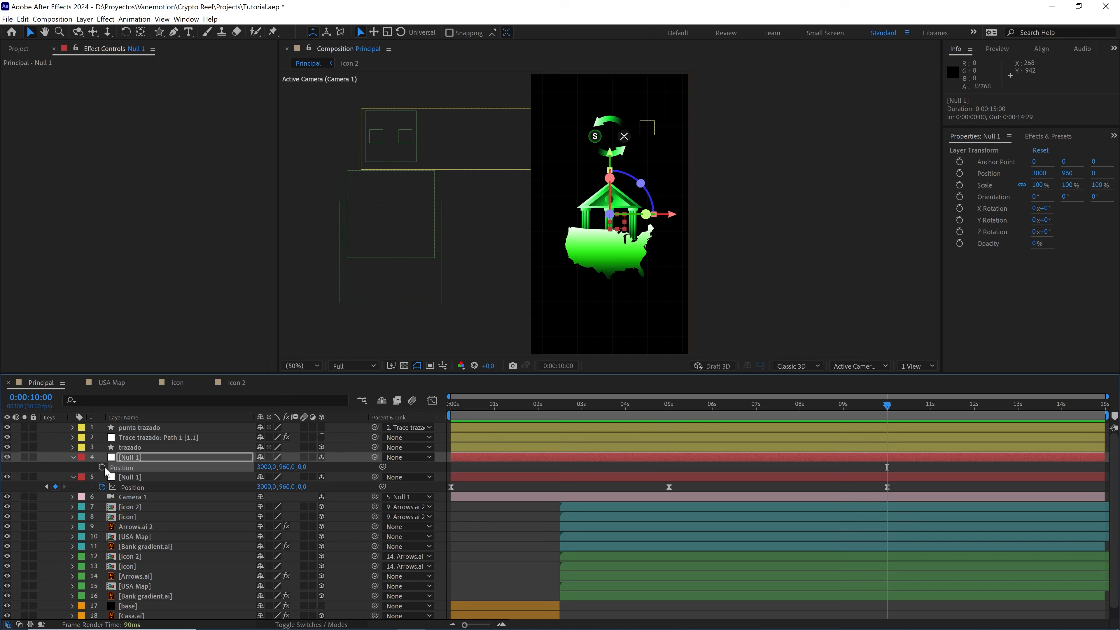
click(102, 467)
Step: Parent the original Null 1 to its duplicate and move the duplicate's Position keyframe to 0:00:09:00
click(133, 478)
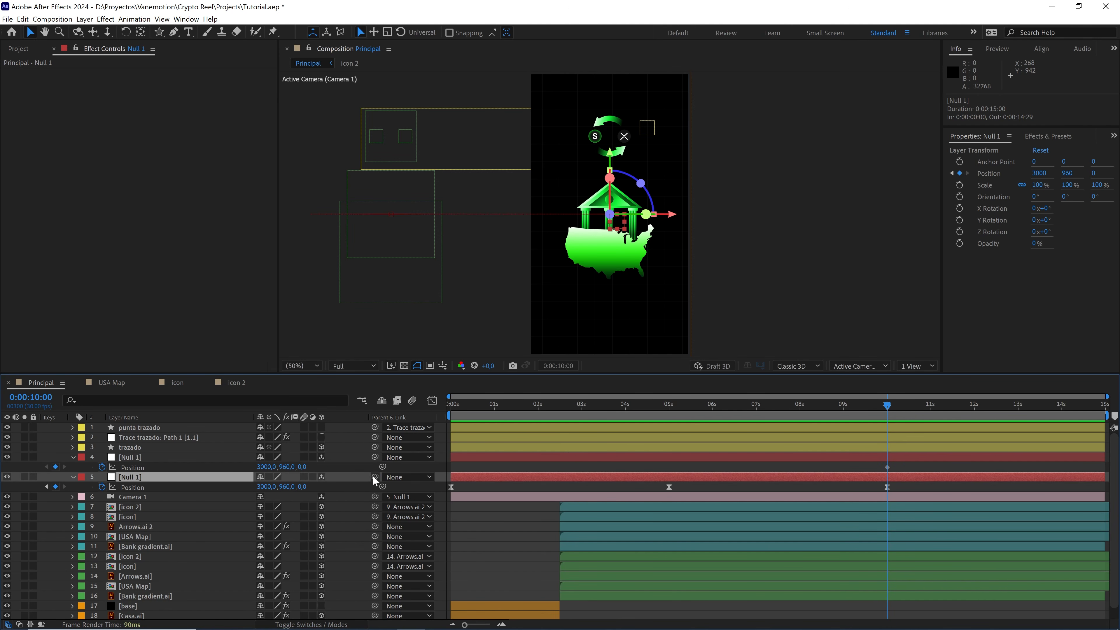
drag(375, 476, 216, 463)
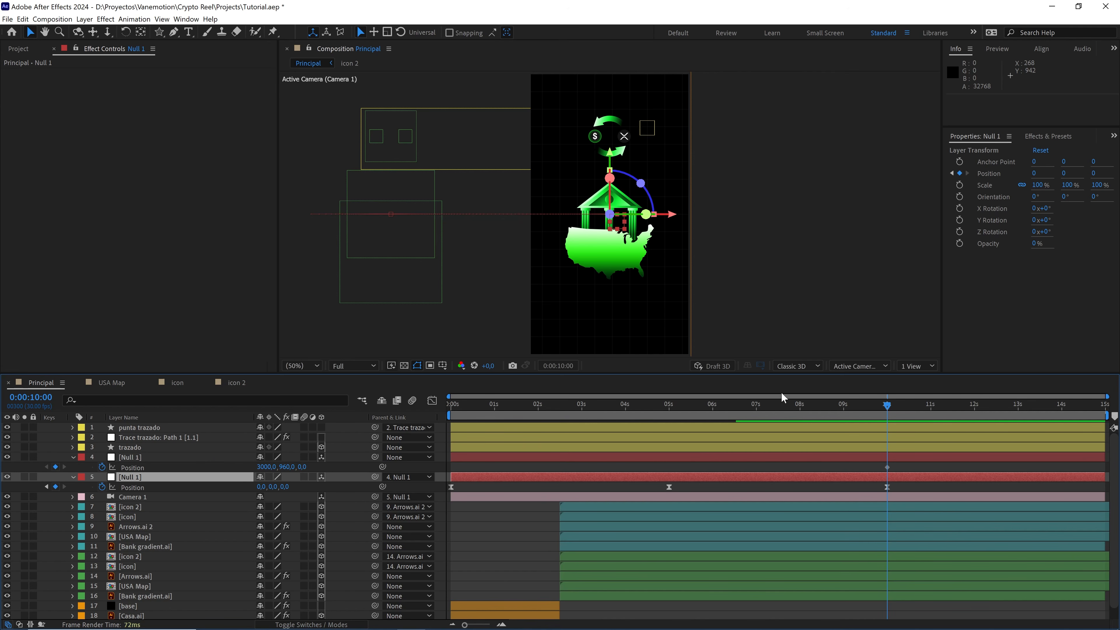
drag(886, 408, 842, 419)
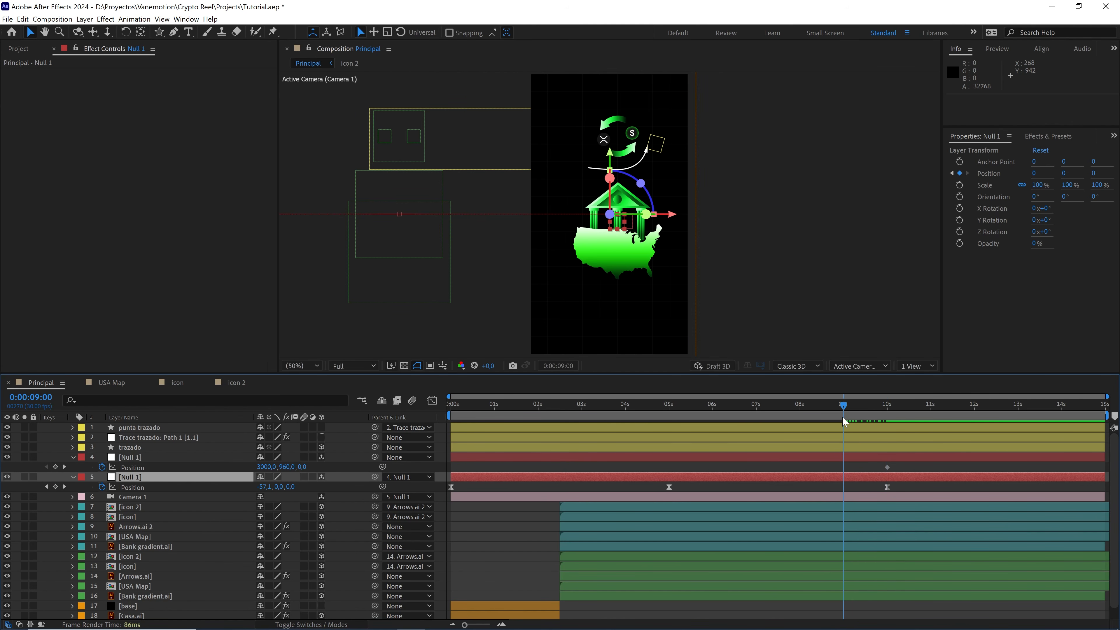
drag(887, 467, 1018, 434)
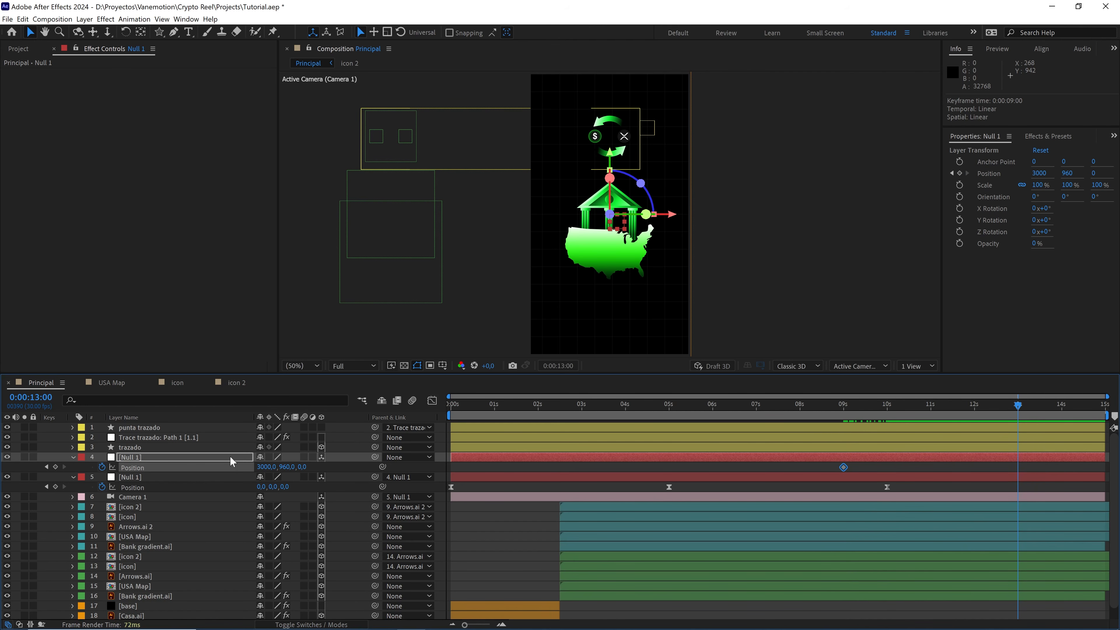
Step: Keyframe the duplicate null's Position at 0:00:13:00 with a Z value of -1500
drag(305, 466, 263, 468)
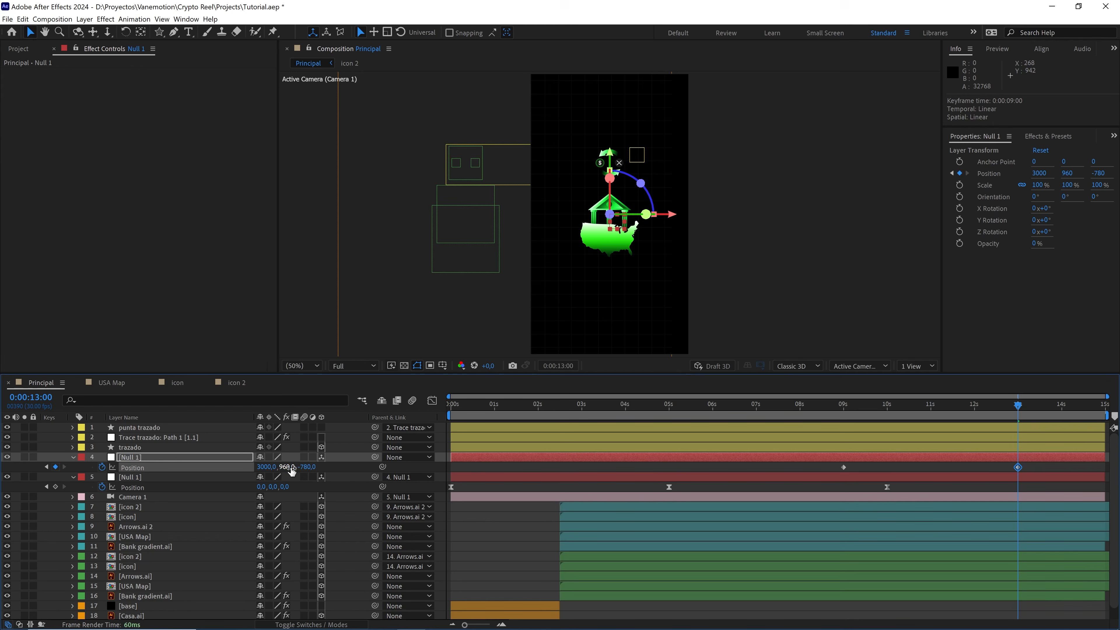
click(308, 466)
text(-15)
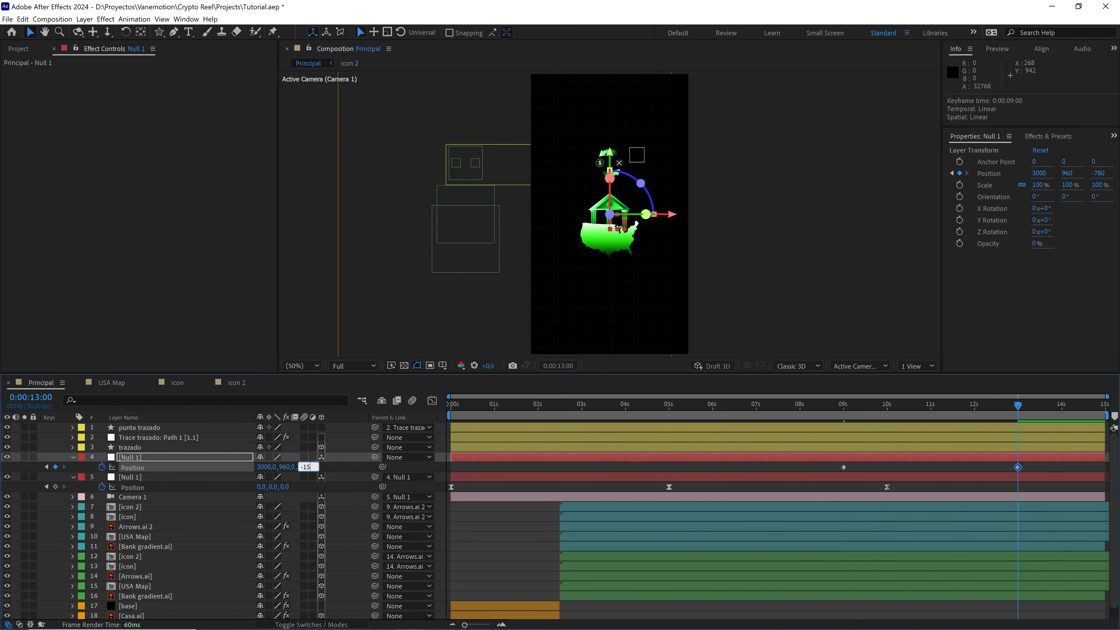
text(00)
key(Return)
Step: Apply Easy Ease to the duplicate null's two Position keyframes and set their incoming and outgoing velocity influence to 90%
drag(1042, 464, 815, 469)
right_click(844, 468)
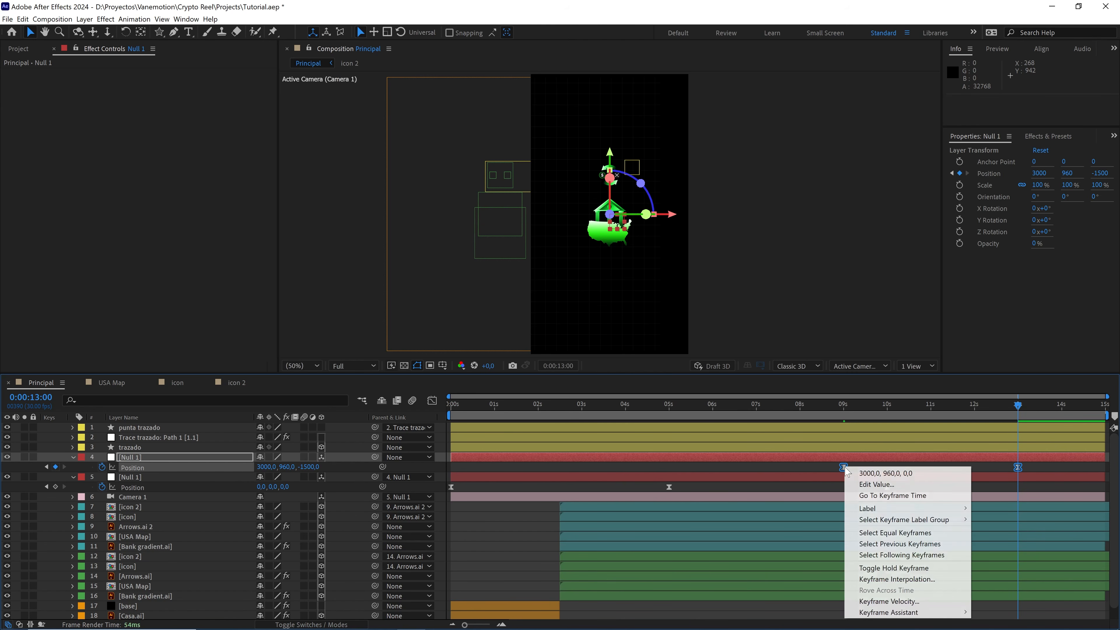
click(888, 601)
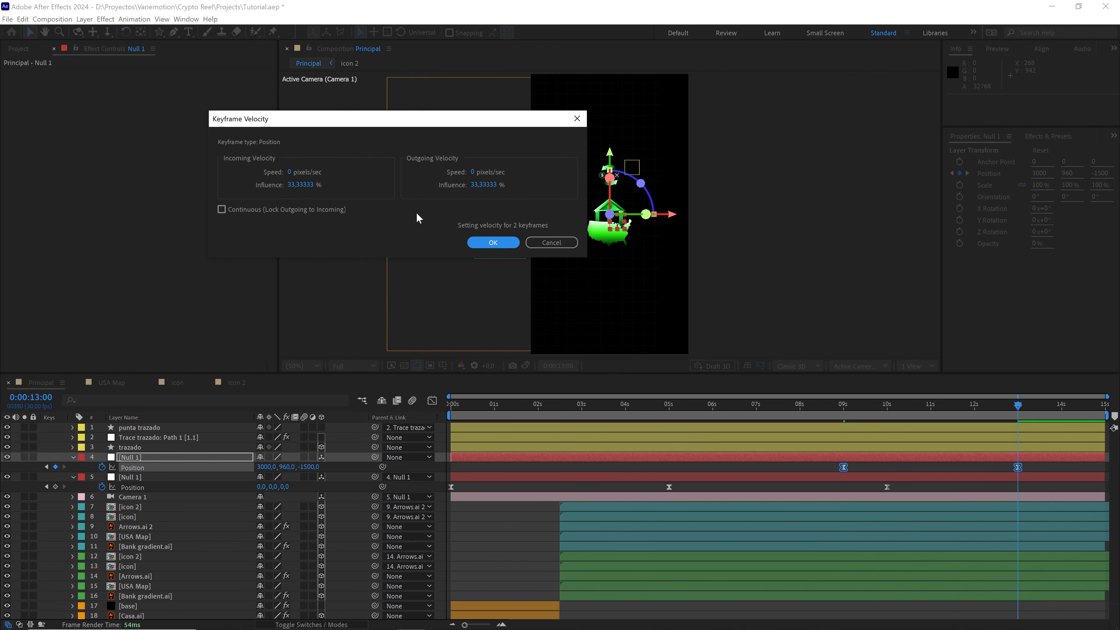
click(475, 184)
text(90)
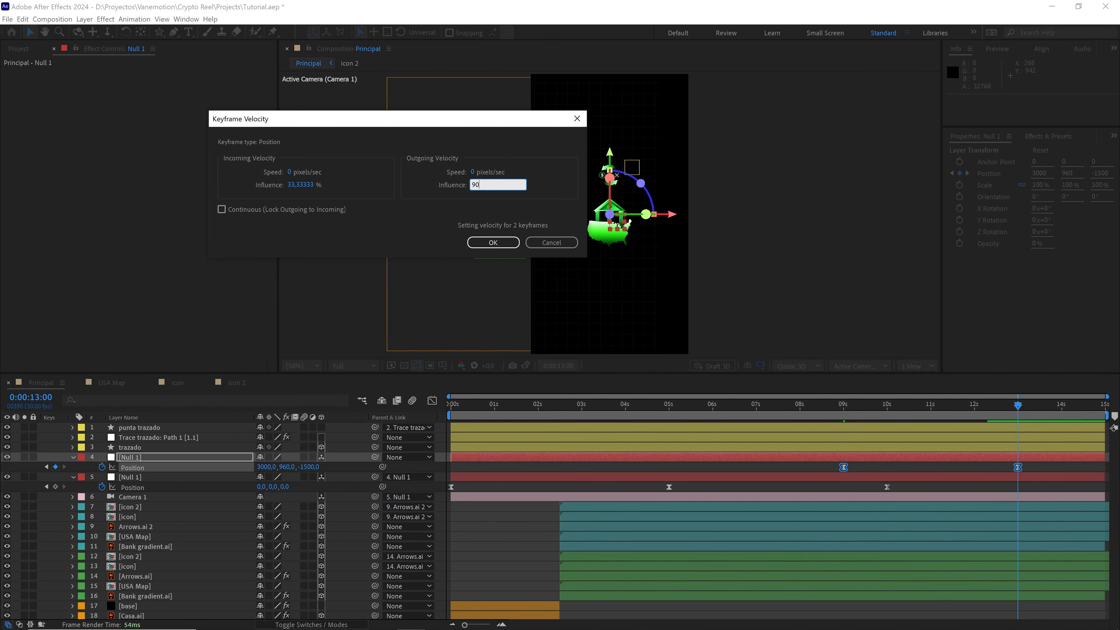
click(302, 184)
text(90)
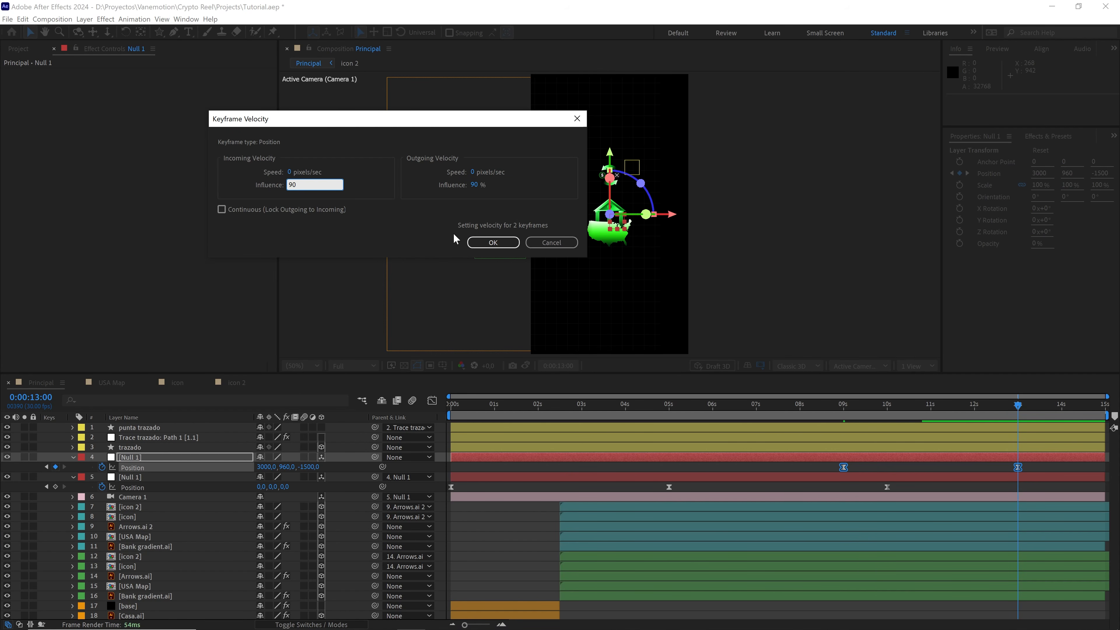
click(492, 242)
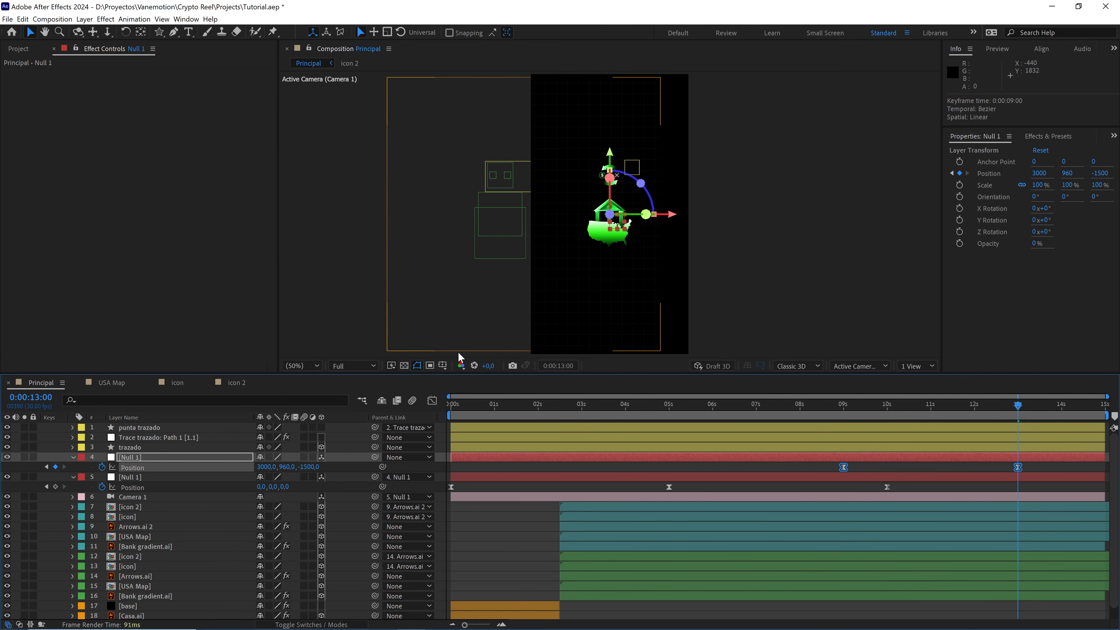
Step: Examine the speed graph of the duplicate null's Position and set the current time to its peak at 0:00:11:00
click(432, 401)
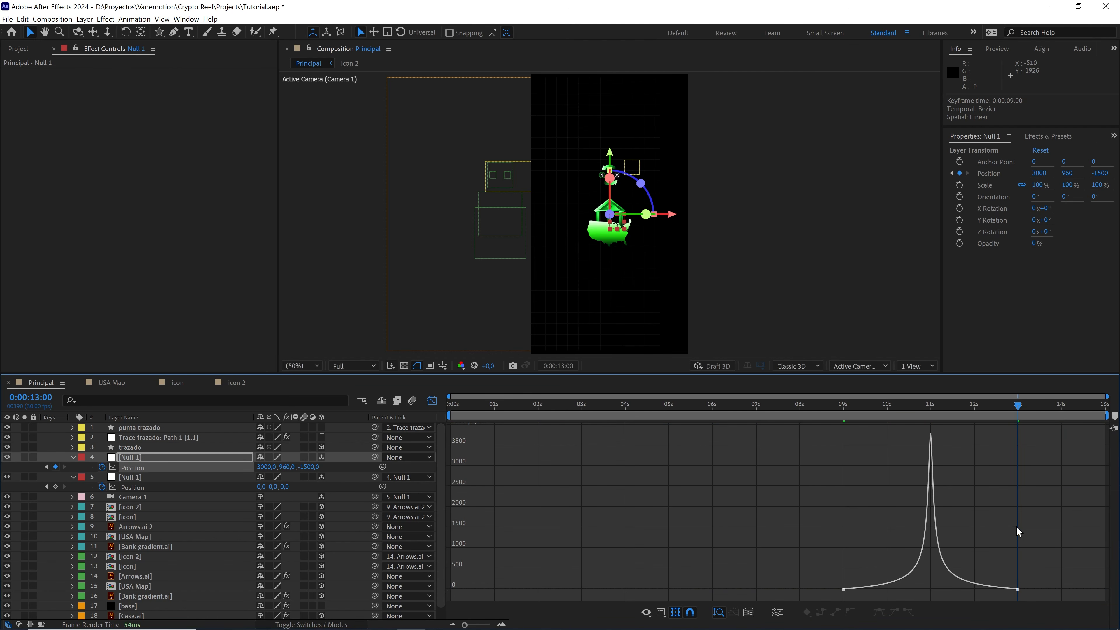
drag(1045, 544, 789, 600)
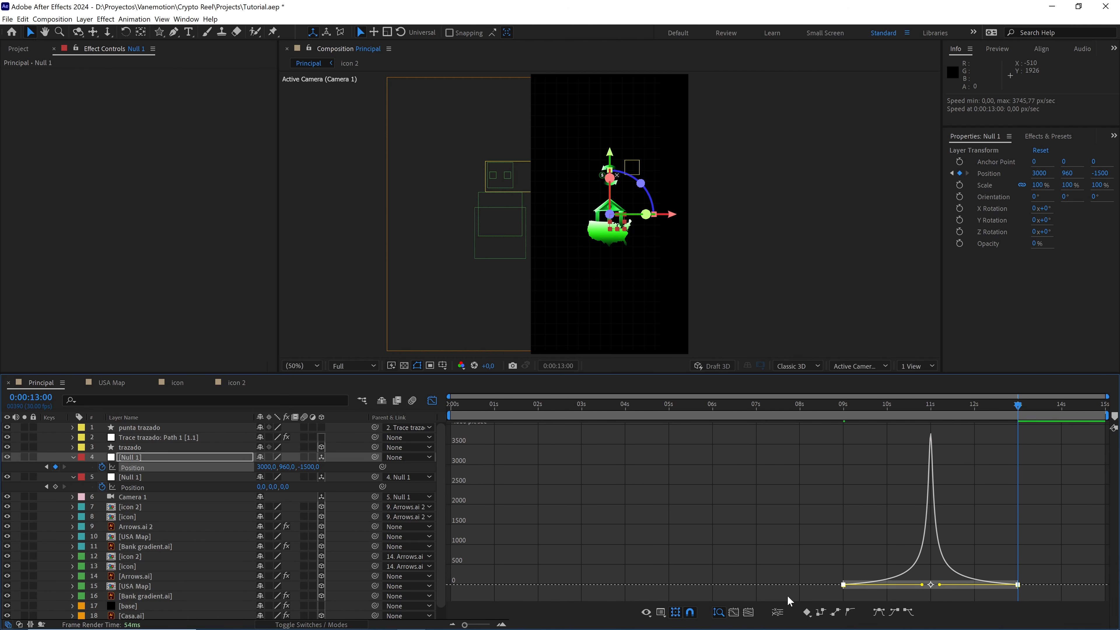
click(433, 401)
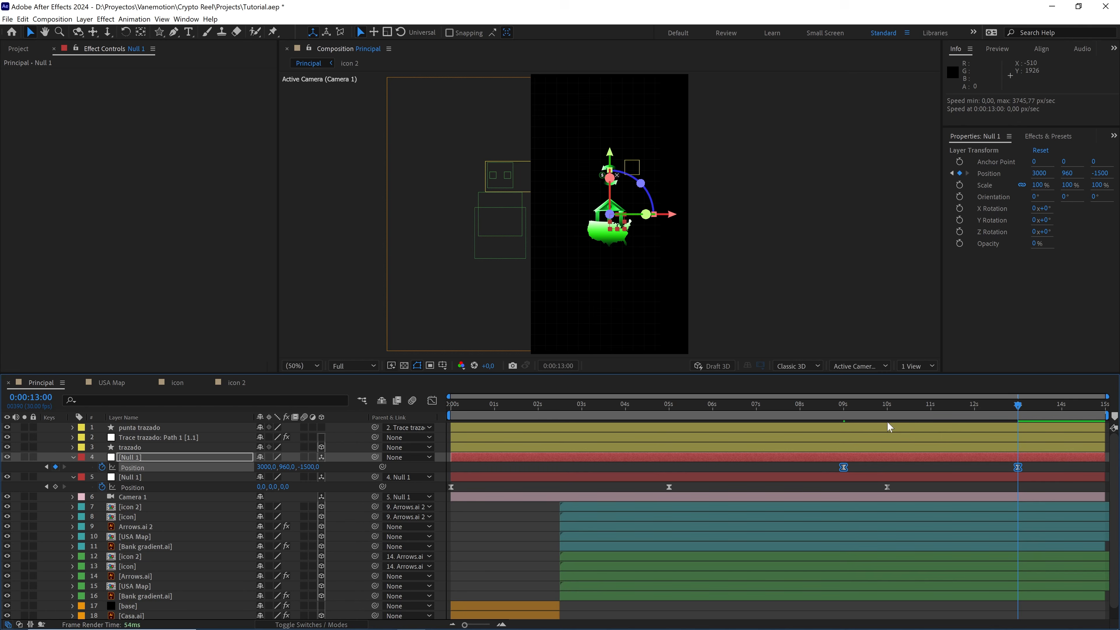
drag(998, 408, 930, 415)
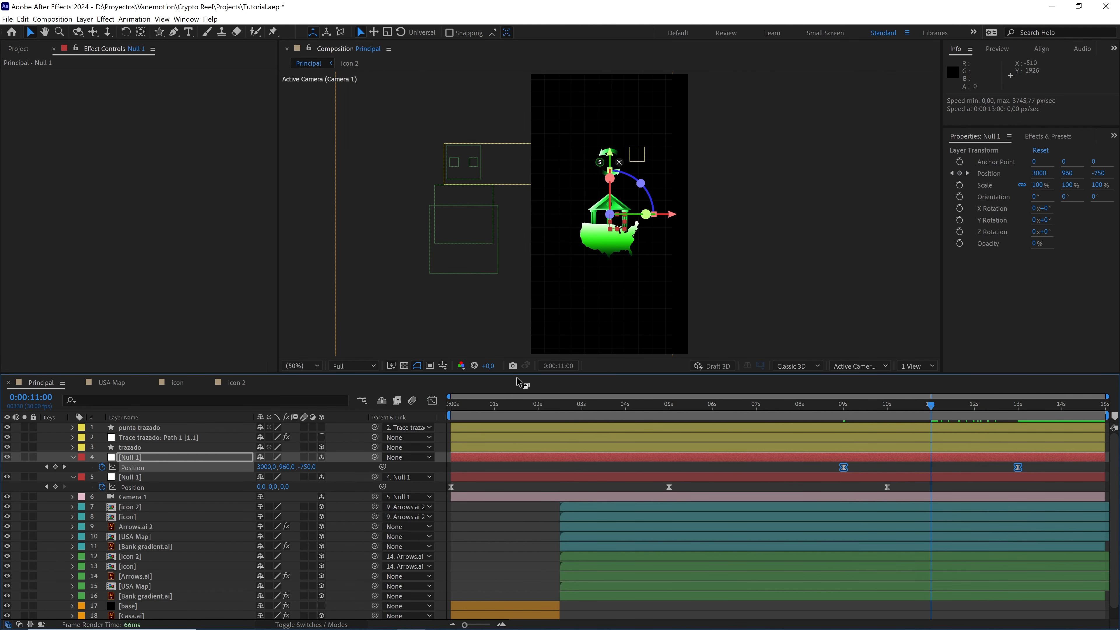
click(432, 400)
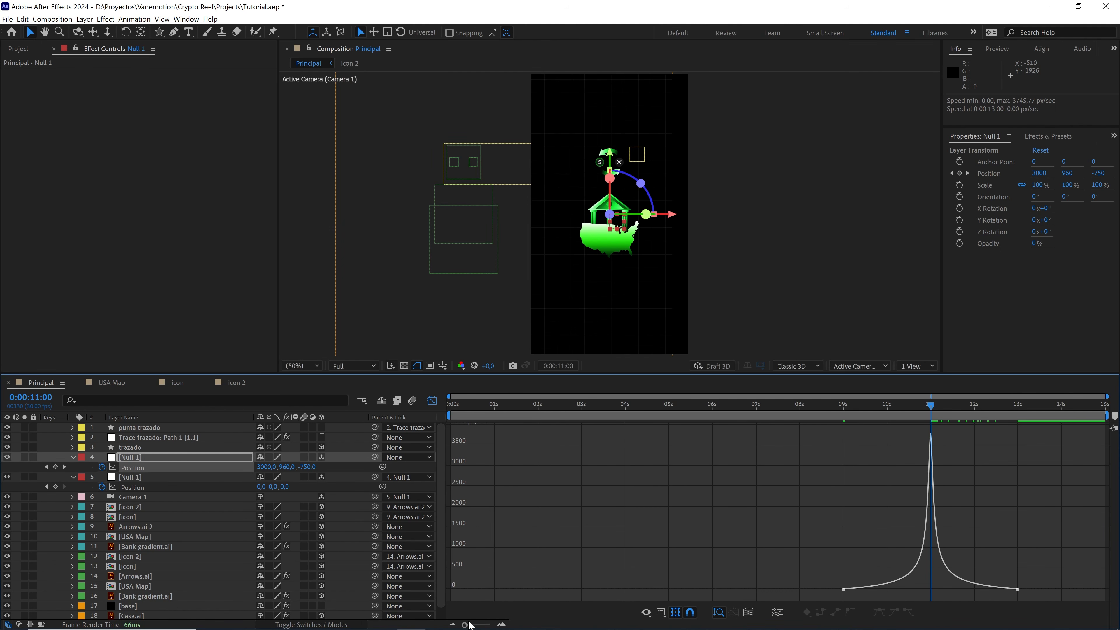
drag(468, 623, 479, 624)
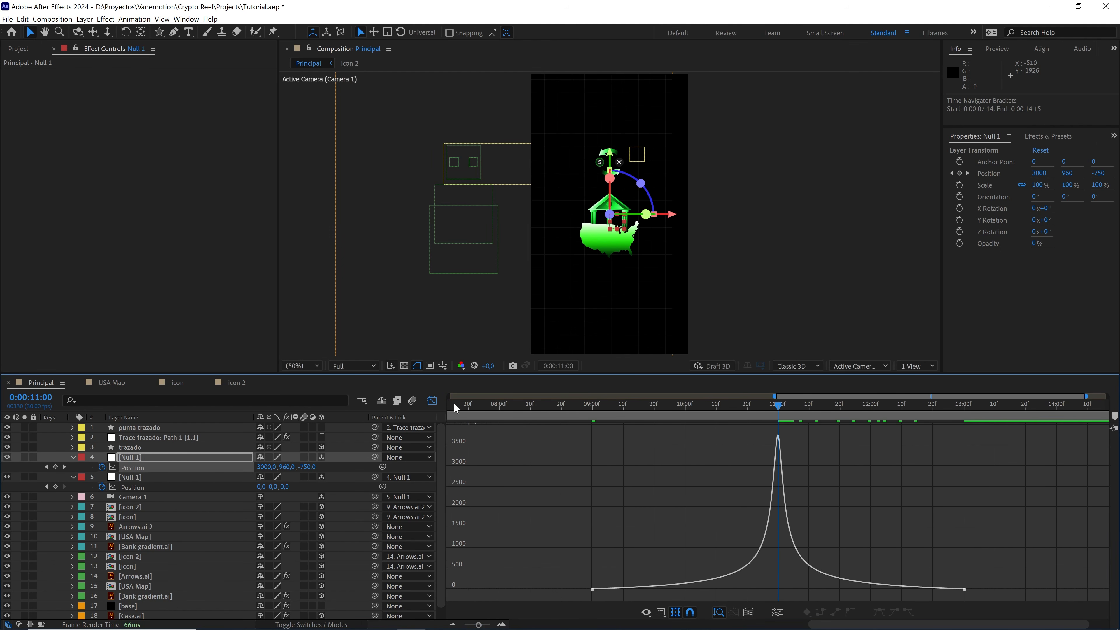
click(432, 400)
Step: Create a white (FFFFFF) solid named transición at composition size
click(353, 468)
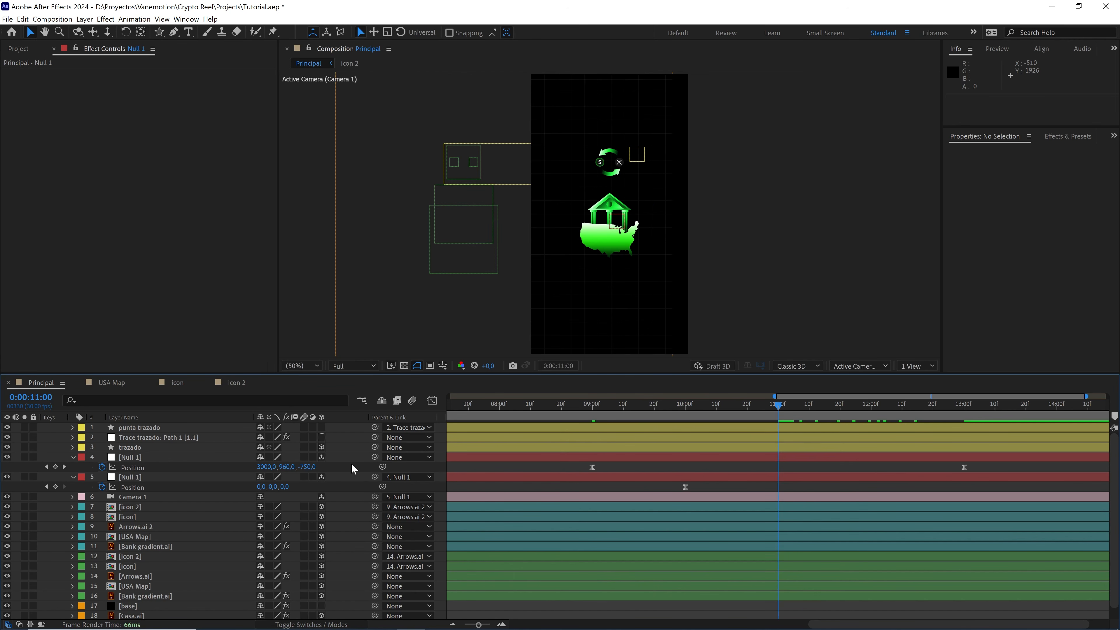
right_click(352, 468)
mouse_move(371, 474)
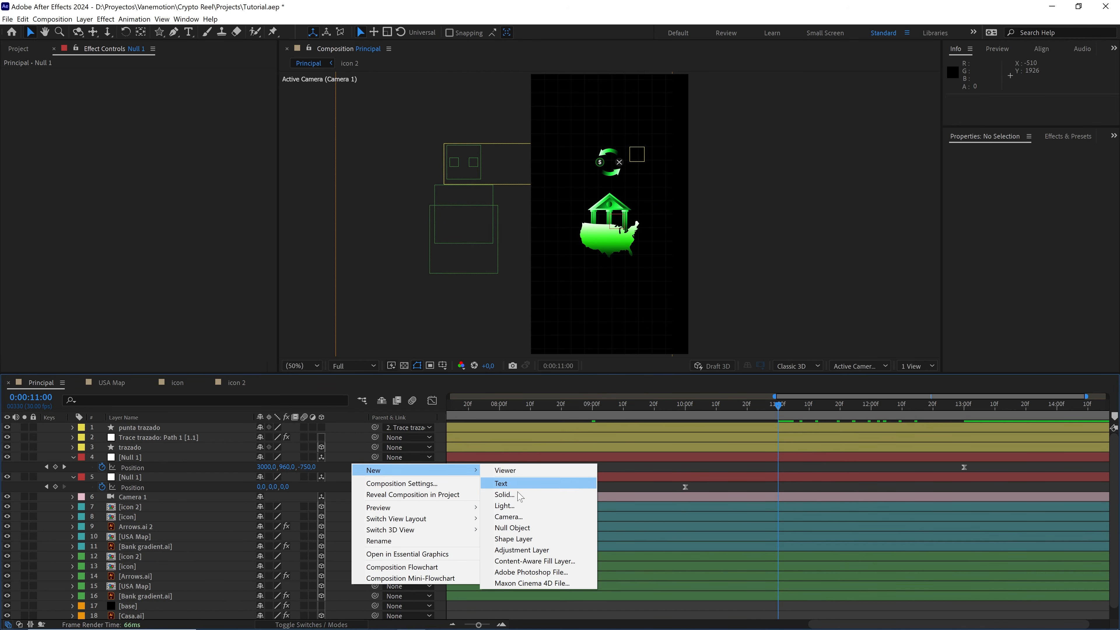
click(517, 494)
text(transición)
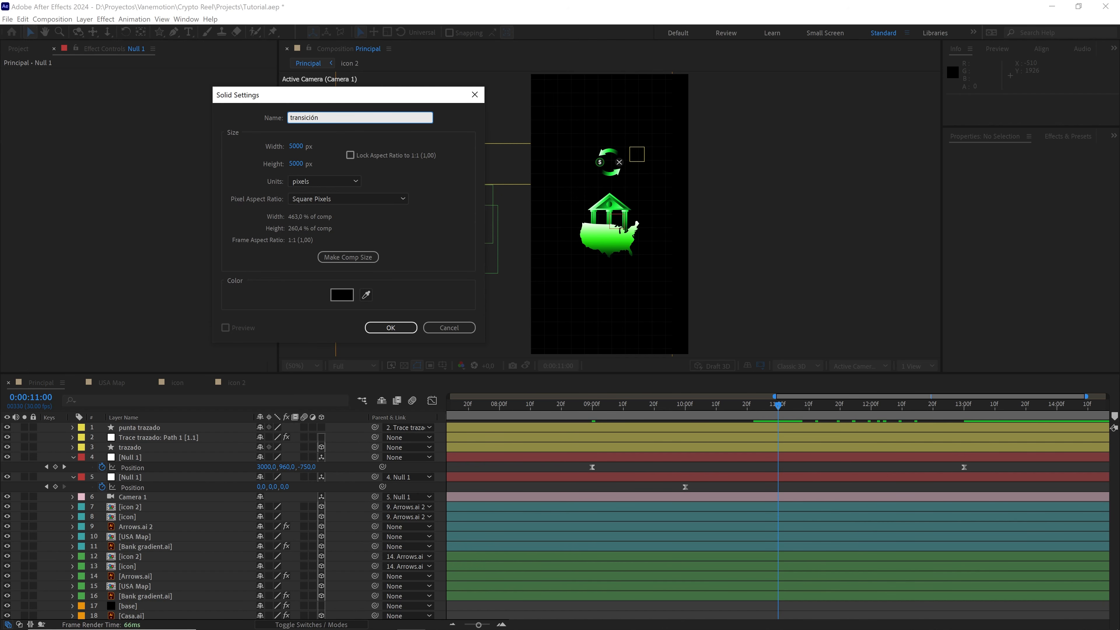
click(335, 261)
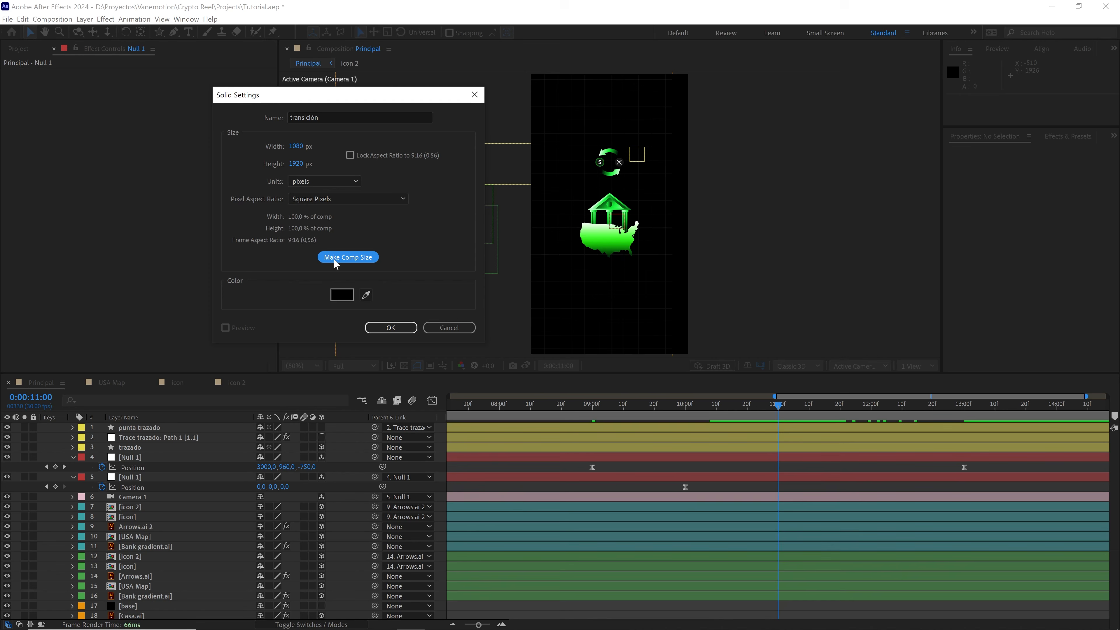
click(341, 295)
text(ffffff)
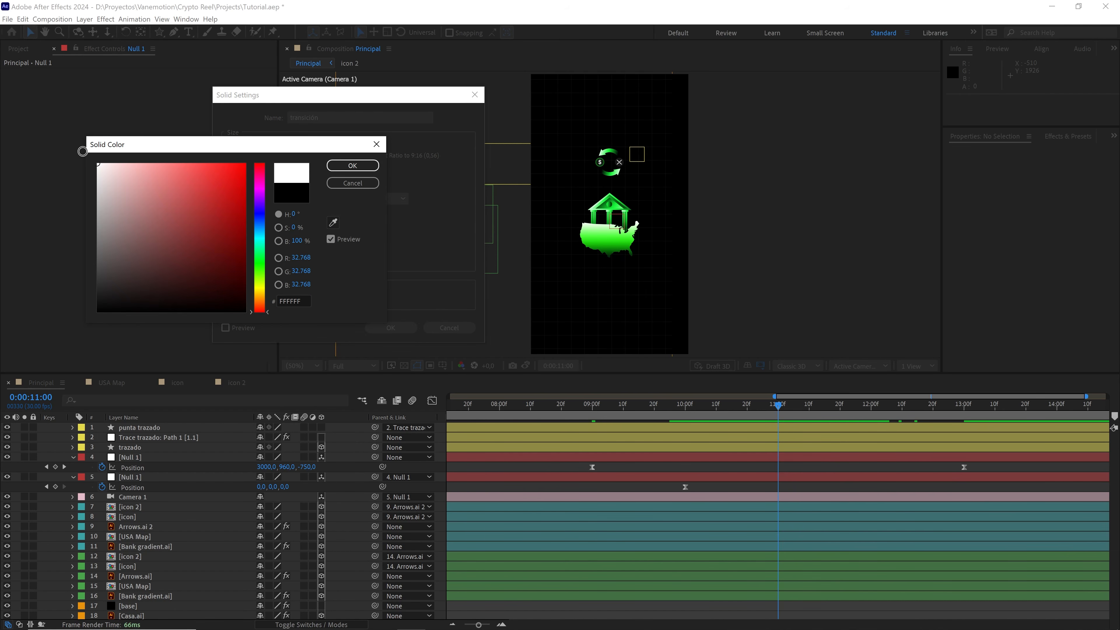
click(372, 166)
click(389, 327)
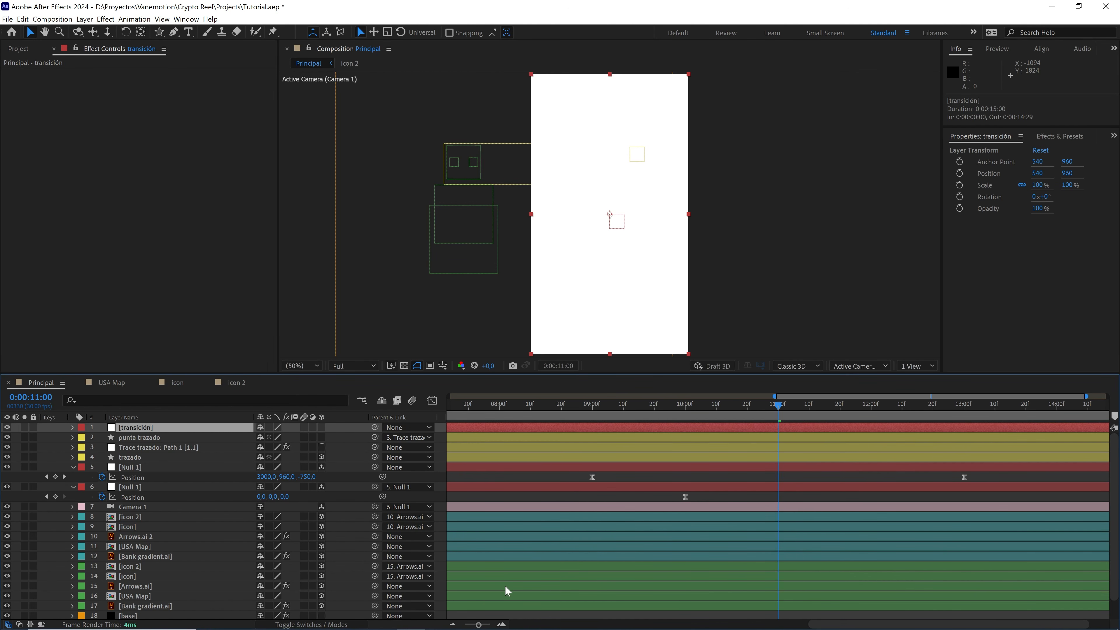
Step: Trim the start of the transición layer to 0:00:11:00 and move the current time to 0:00:13:00
drag(476, 625, 463, 625)
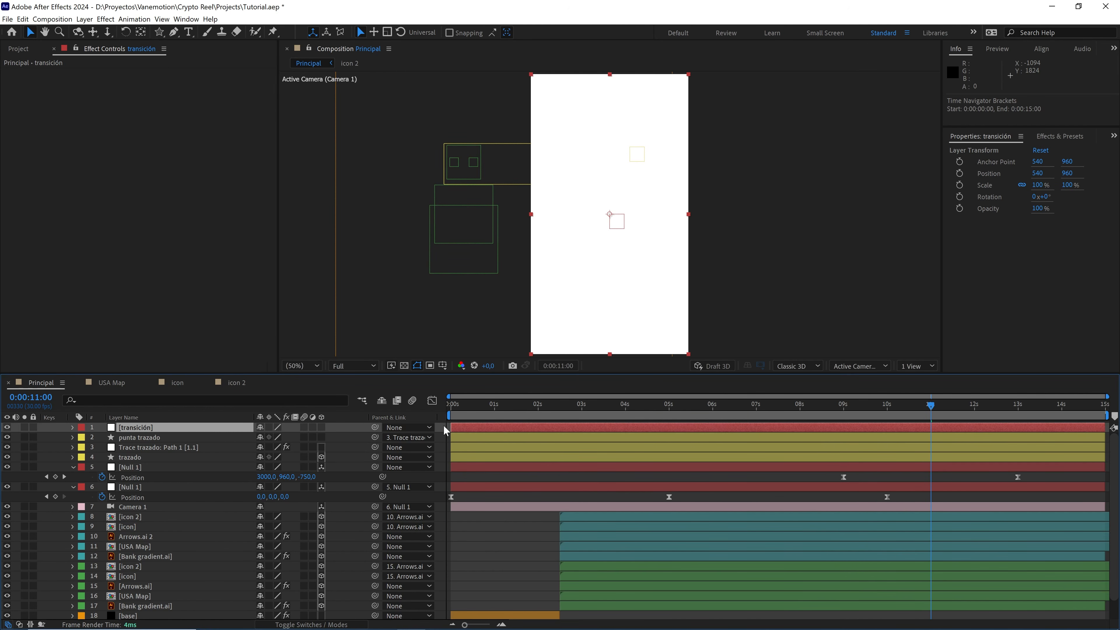
drag(448, 426, 1013, 412)
click(985, 475)
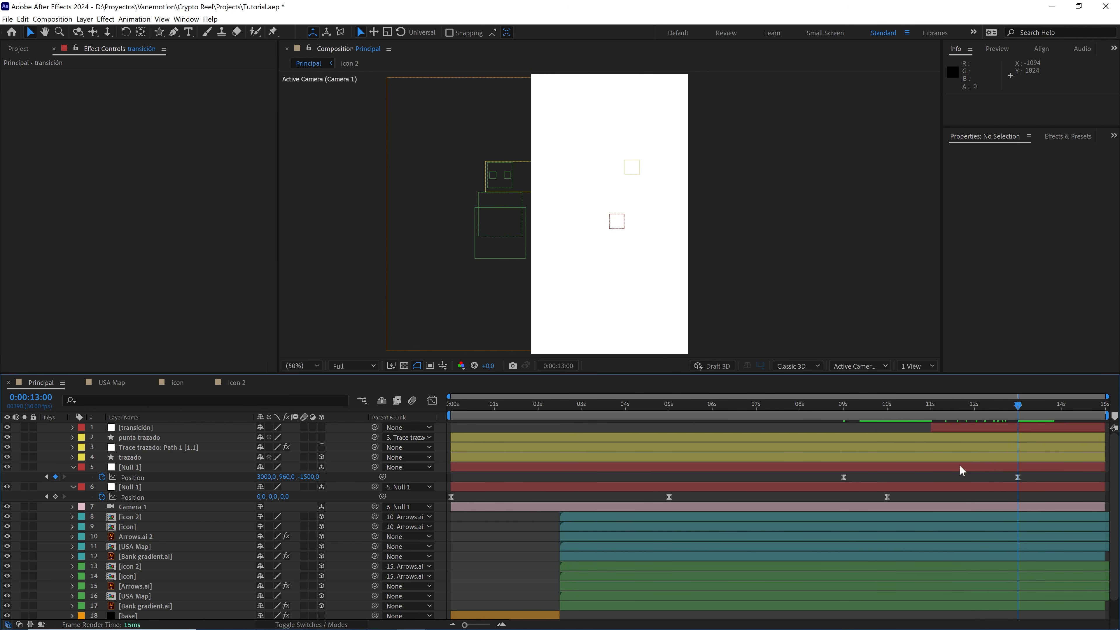
Step: Add the text "Simple y eficiente." over the white solid and change its fill color to black (000000)
click(189, 32)
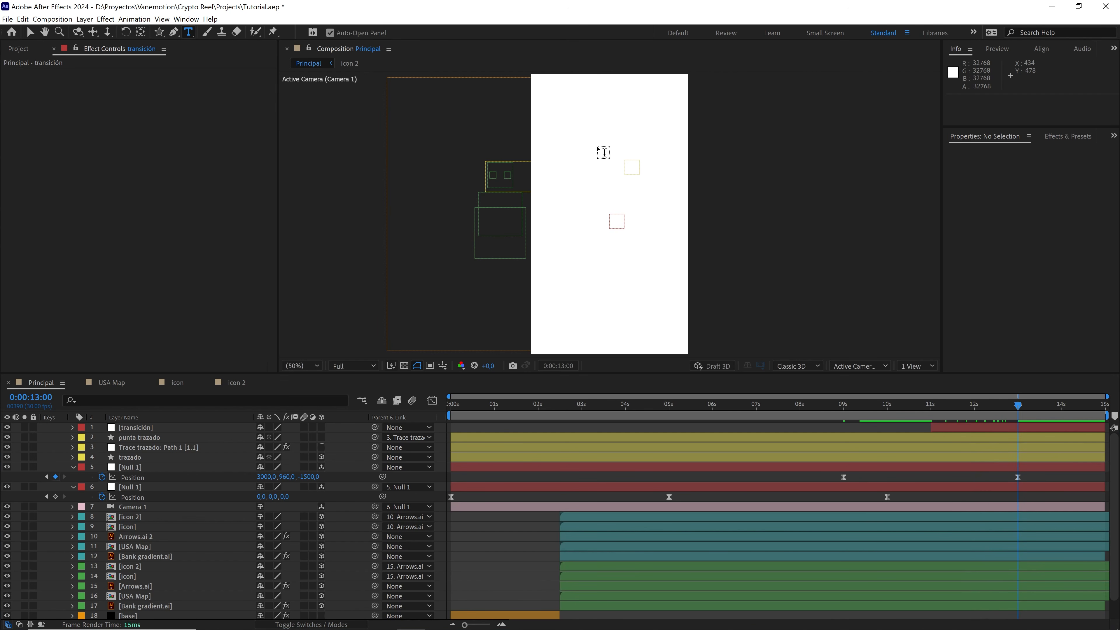
click(571, 185)
text(Simple y eficiente.)
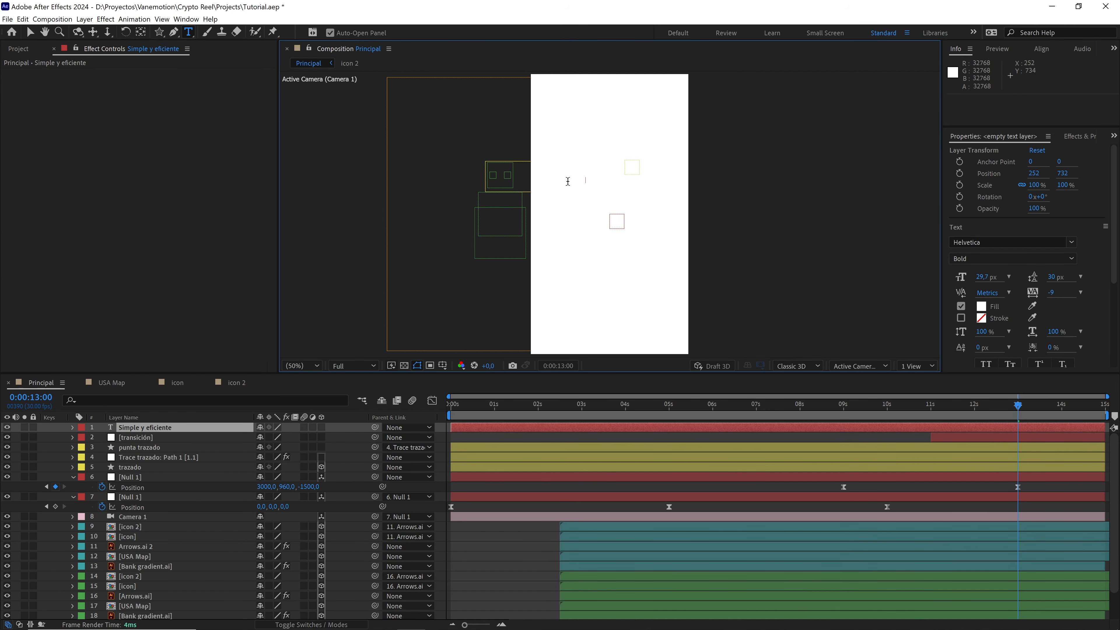
double_click(189, 432)
click(981, 307)
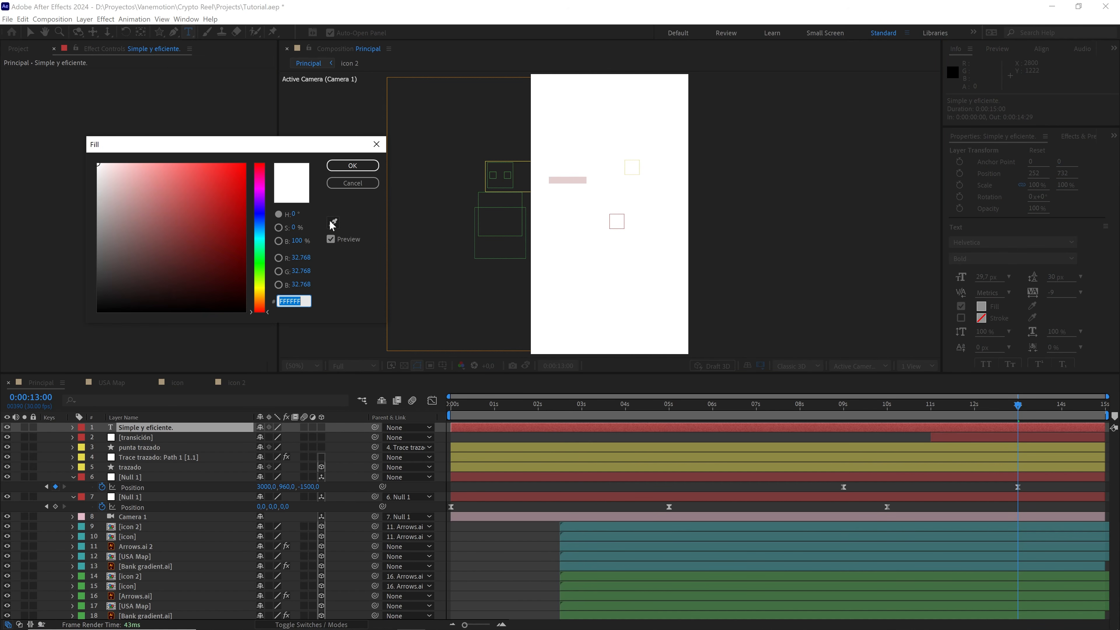
click(333, 223)
click(48, 323)
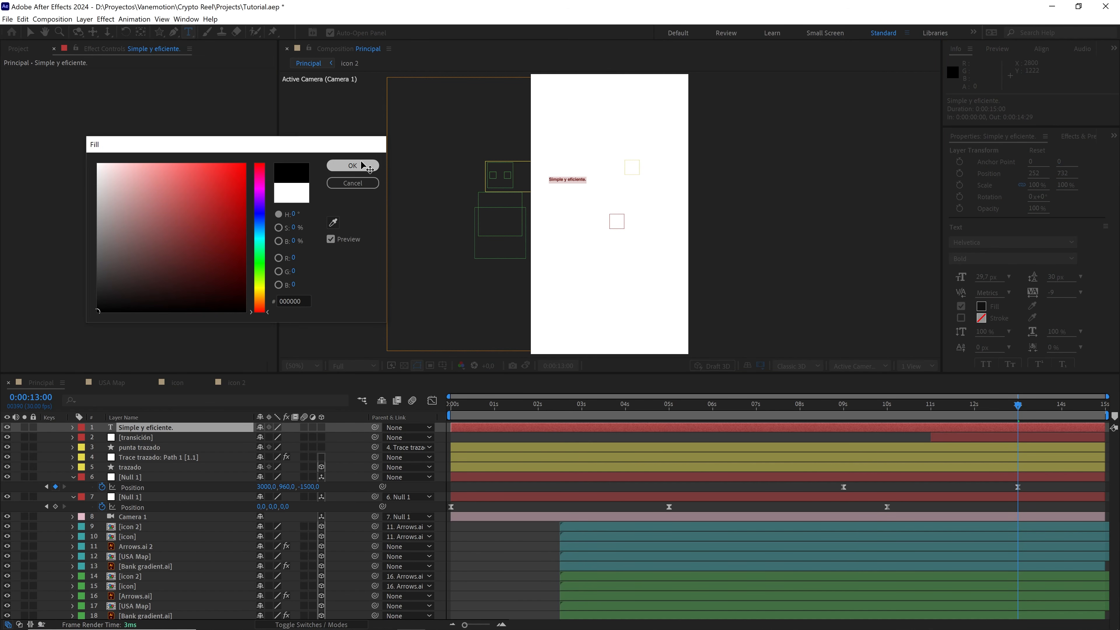
click(353, 166)
Step: Scale the Simple y eficiente. text layer to 342%
click(168, 431)
key(s)
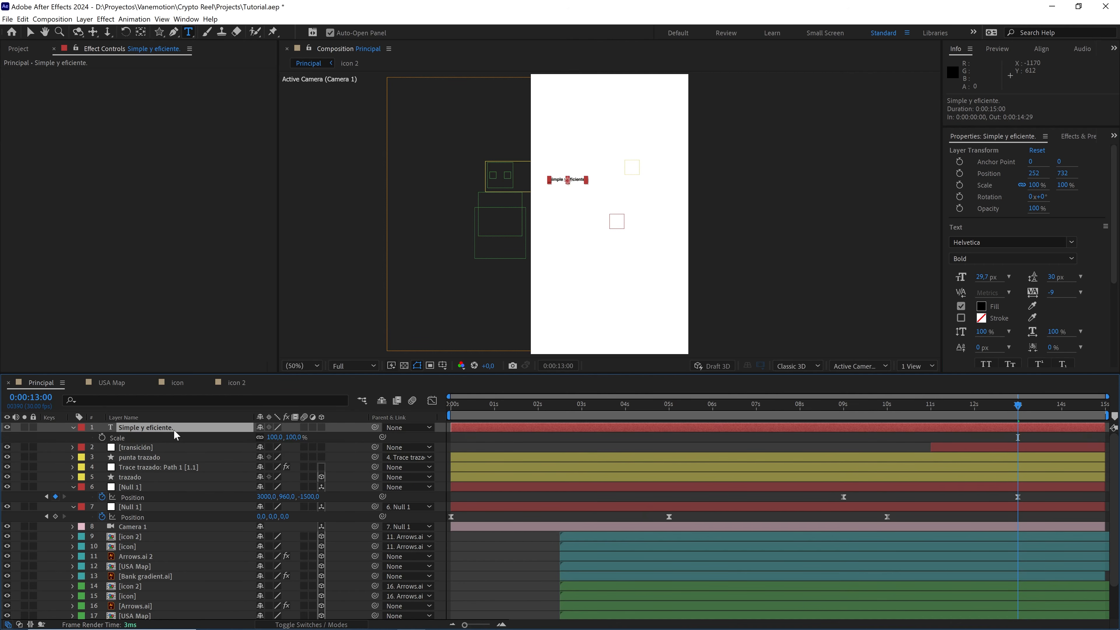
drag(288, 438, 337, 429)
Step: Center the text layer's anchor point, make it a 3D layer and center it in the camera view
click(220, 431)
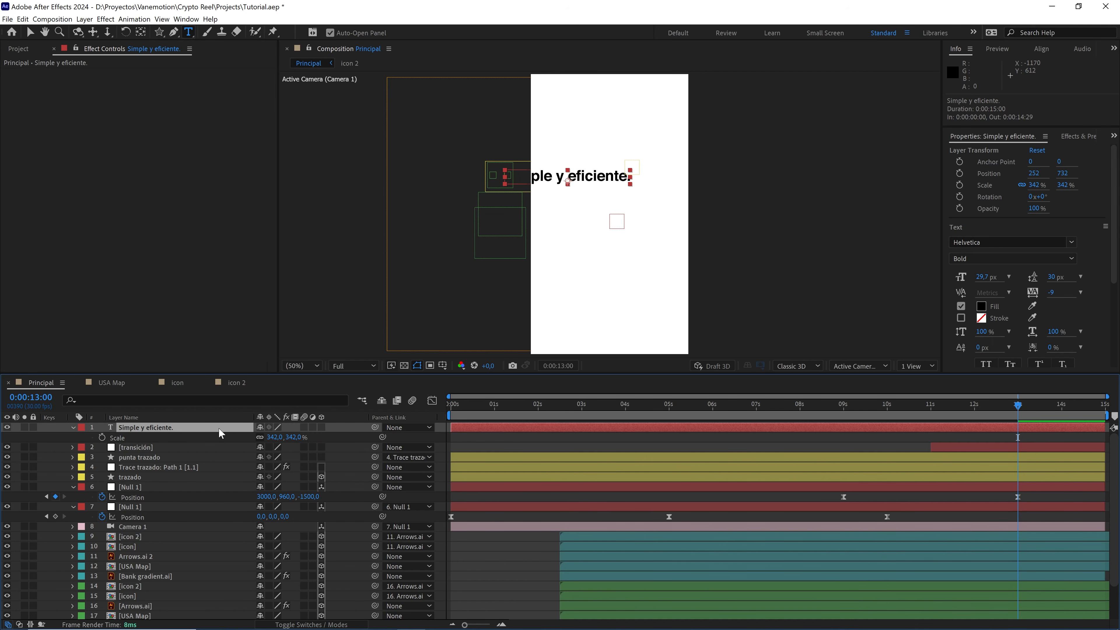
key(ctrl+alt+Home)
click(321, 427)
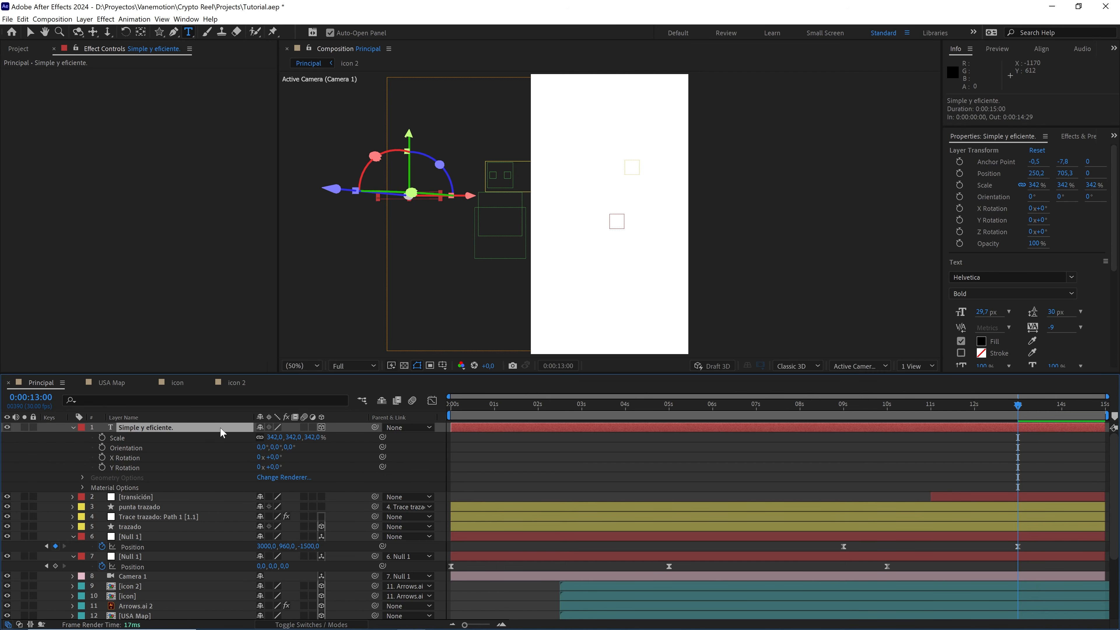
key(ctrl+Home)
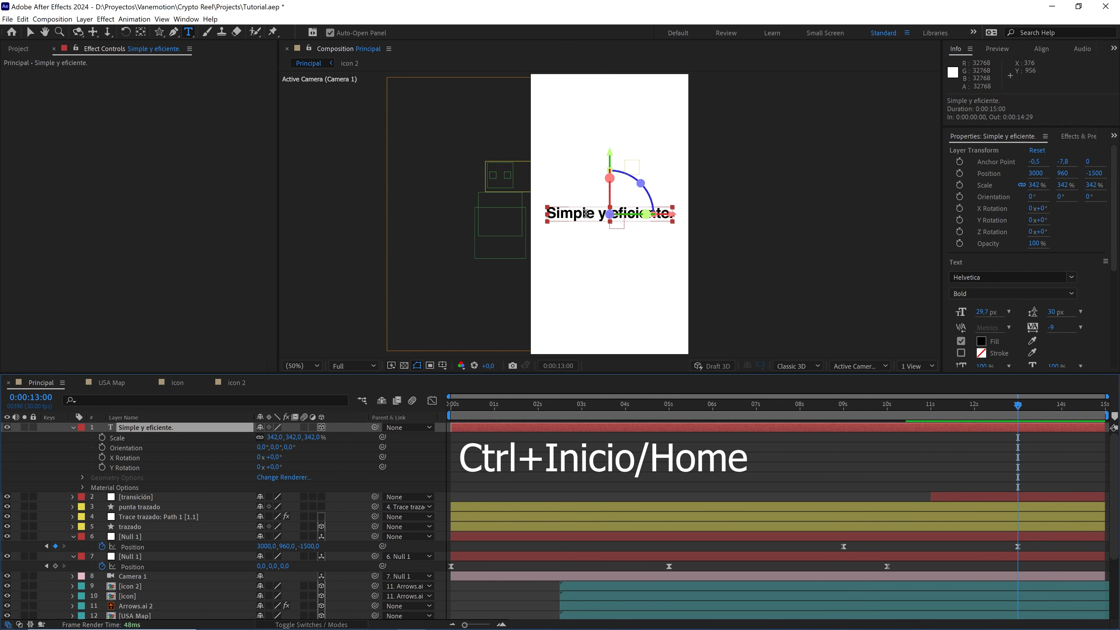
click(73, 426)
Step: Split the Simple y eficiente. text layer at 0:00:11:00 and delete the portion before that time
drag(966, 409, 939, 407)
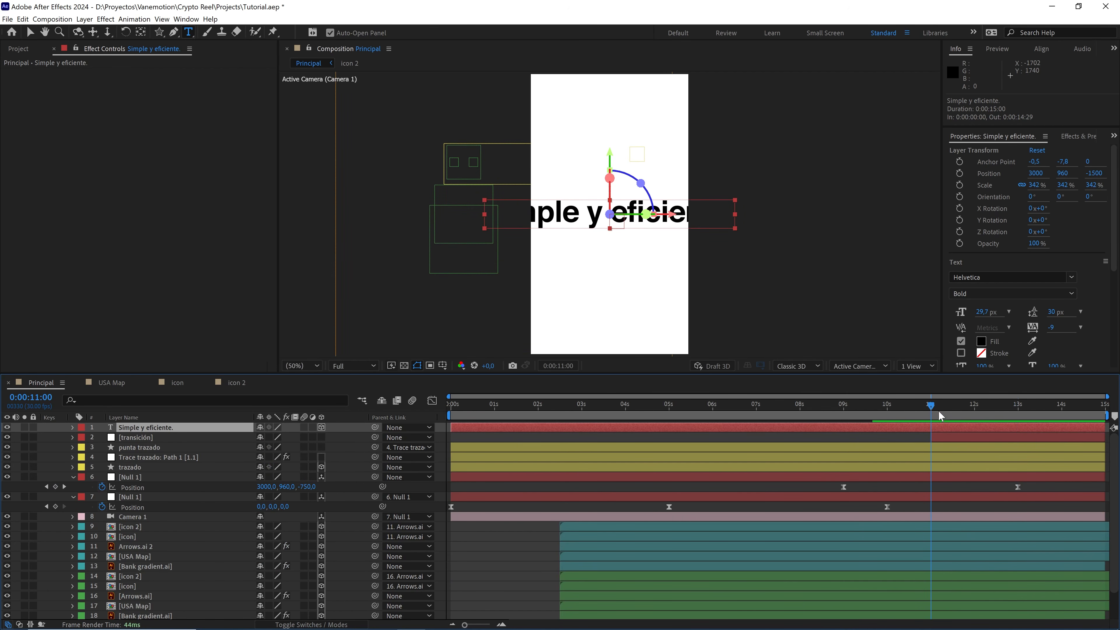
click(935, 435)
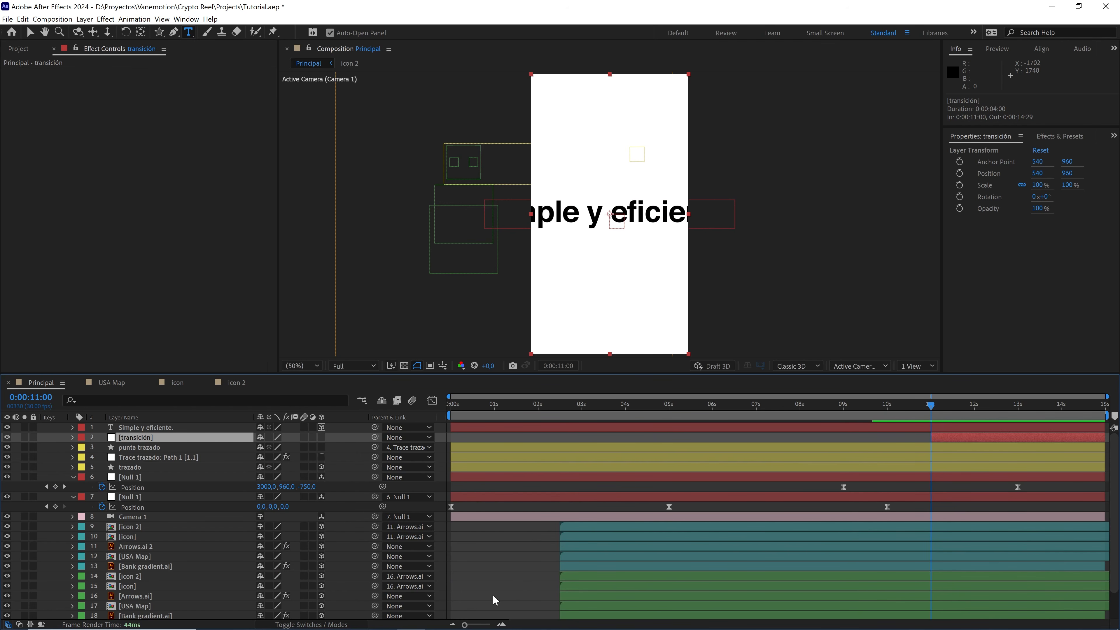
click(485, 625)
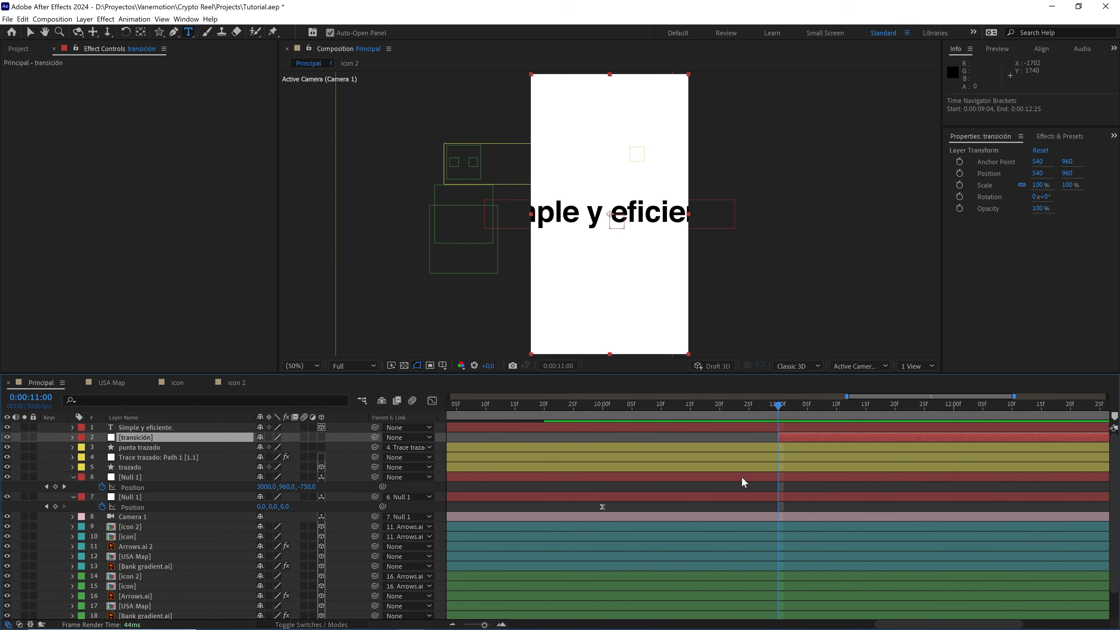
click(758, 429)
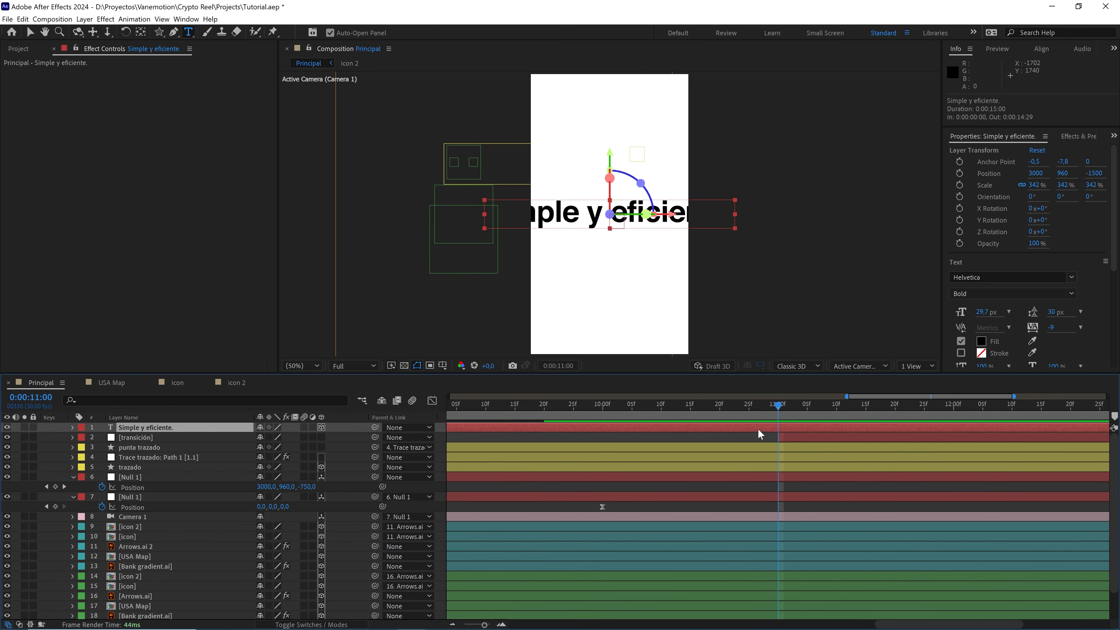
key(ctrl+shift+d)
click(758, 434)
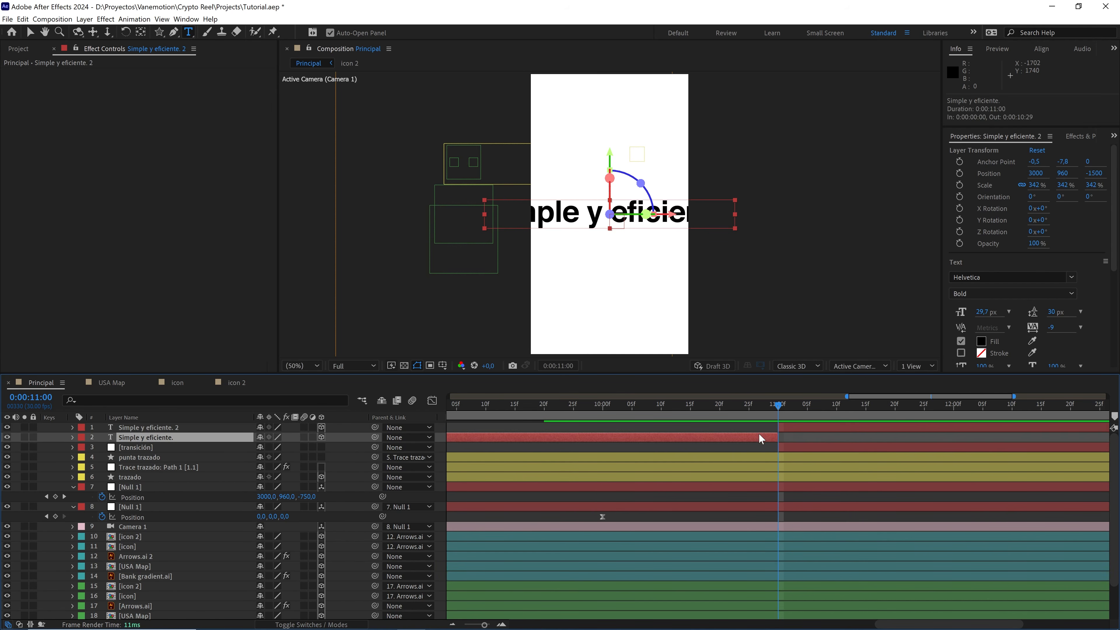
key(Delete)
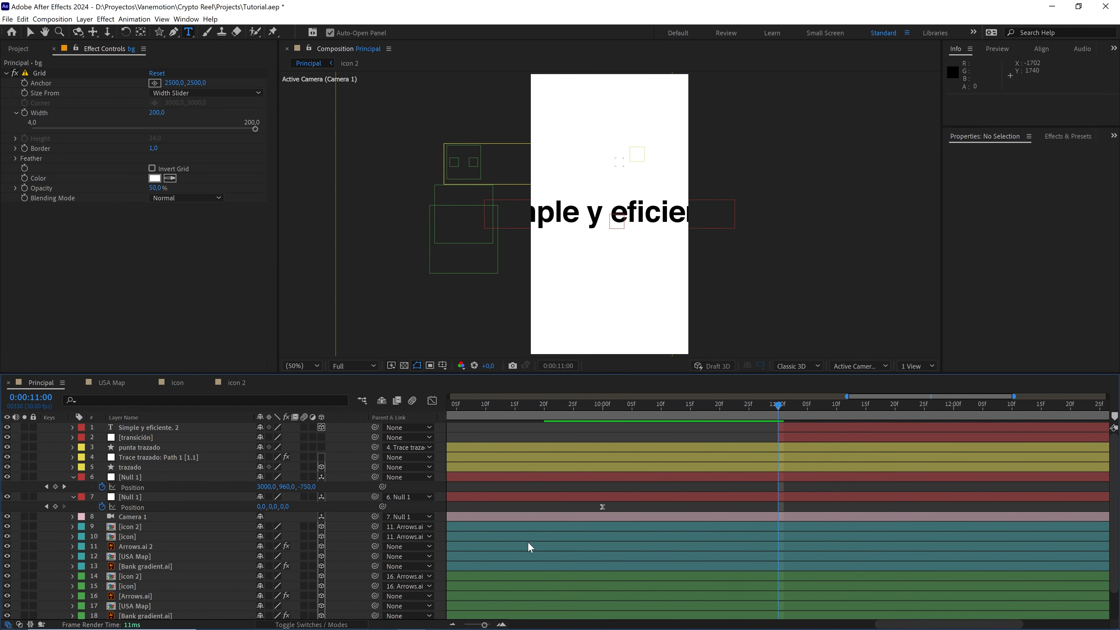
Step: Preview the camera pull-back and the cut to the white text scene, starting from around 0:00:10:04
drag(485, 620, 474, 621)
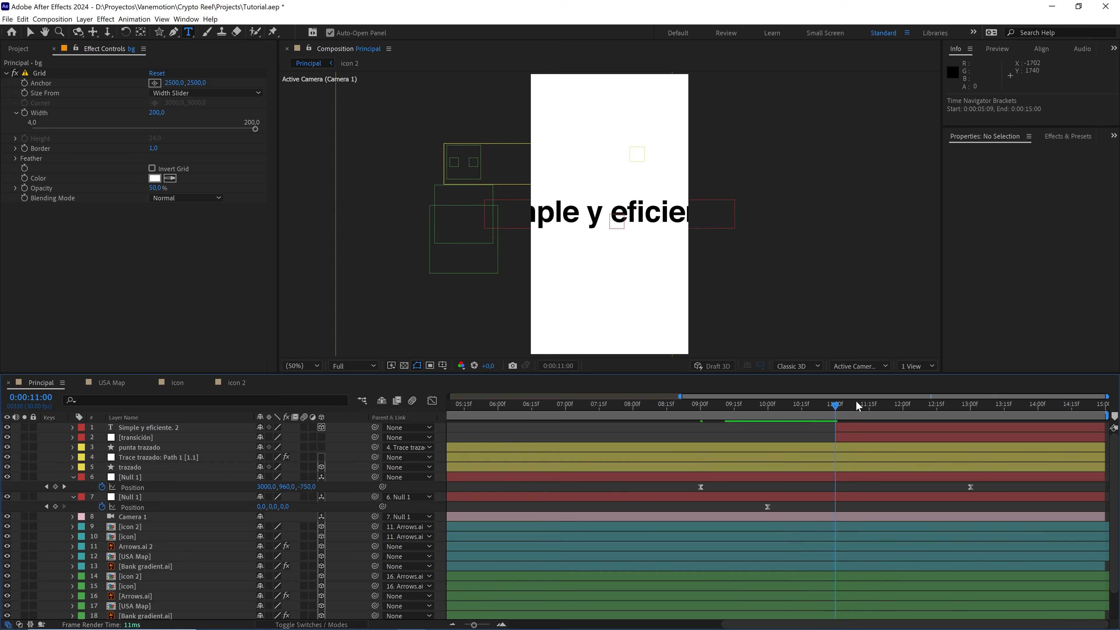
drag(856, 402, 776, 403)
key(space)
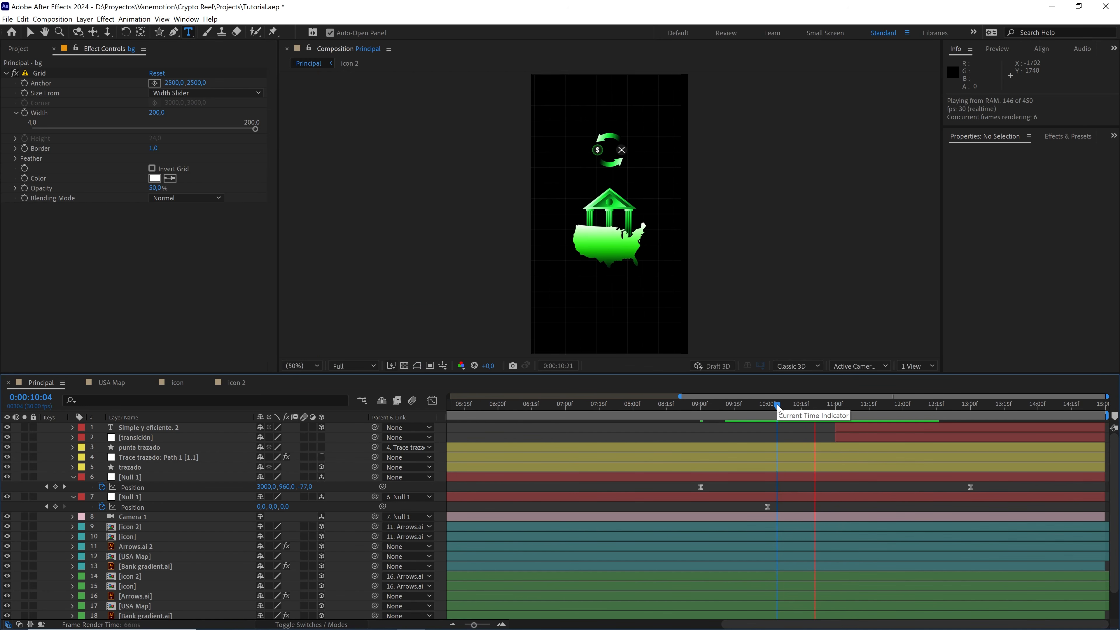
key(space)
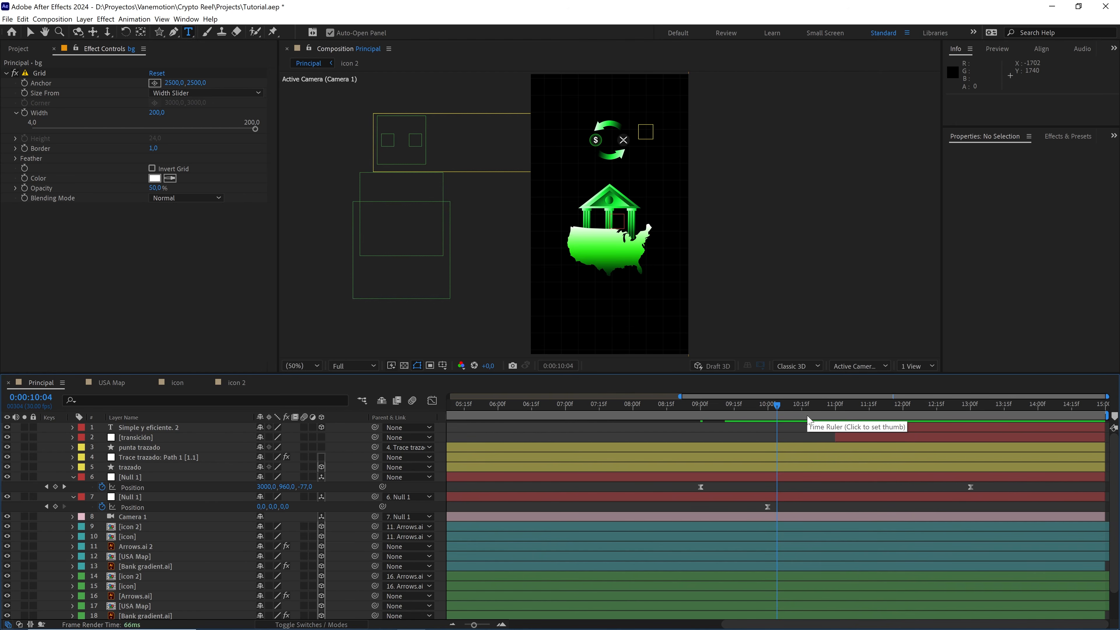
key(space)
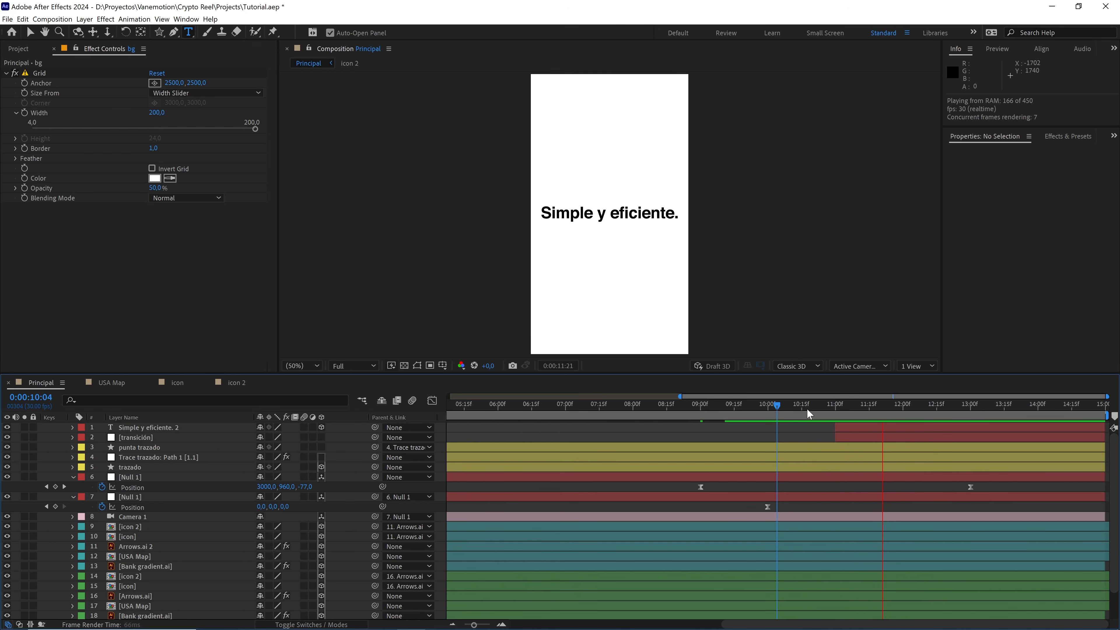
click(778, 408)
key(space)
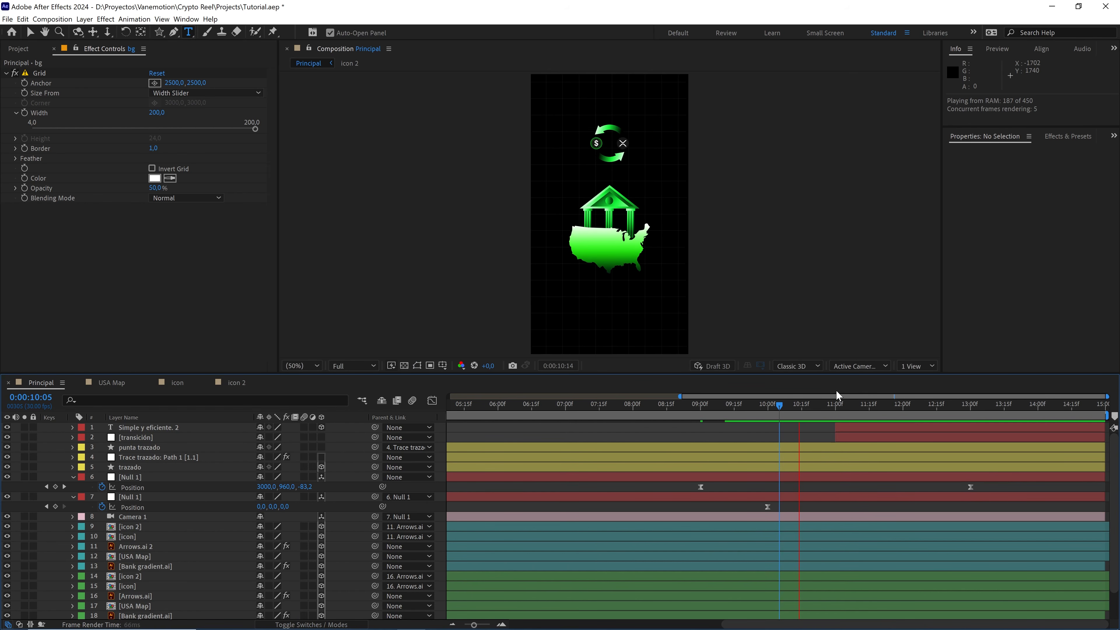
key(space)
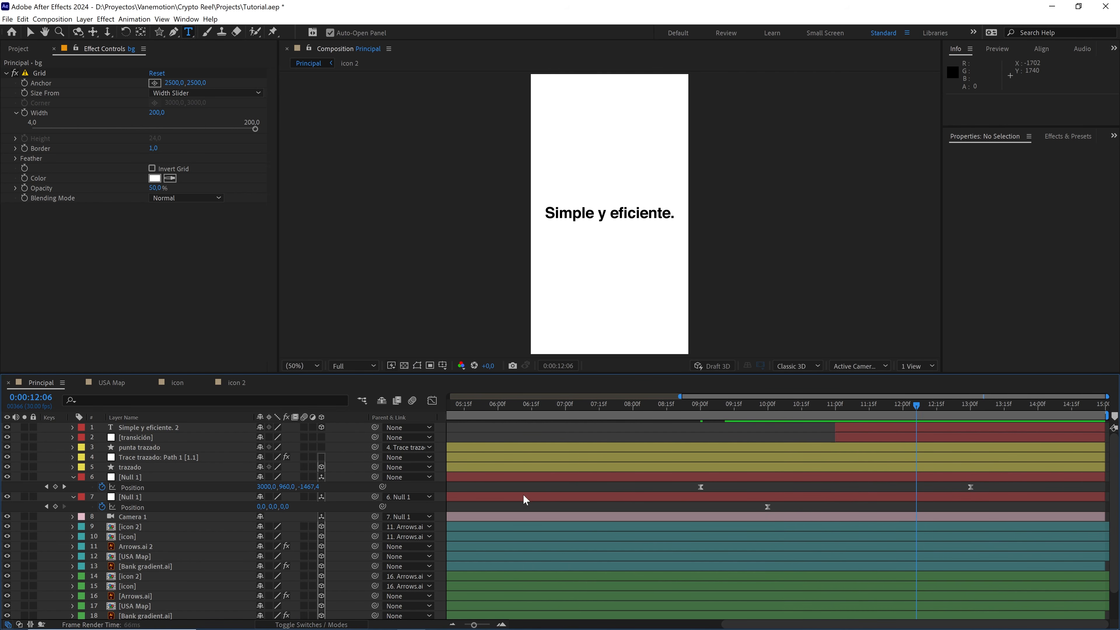
Step: Fit the whole 15-second timeline in view and preview the Principal composition from the beginning
drag(478, 623, 441, 622)
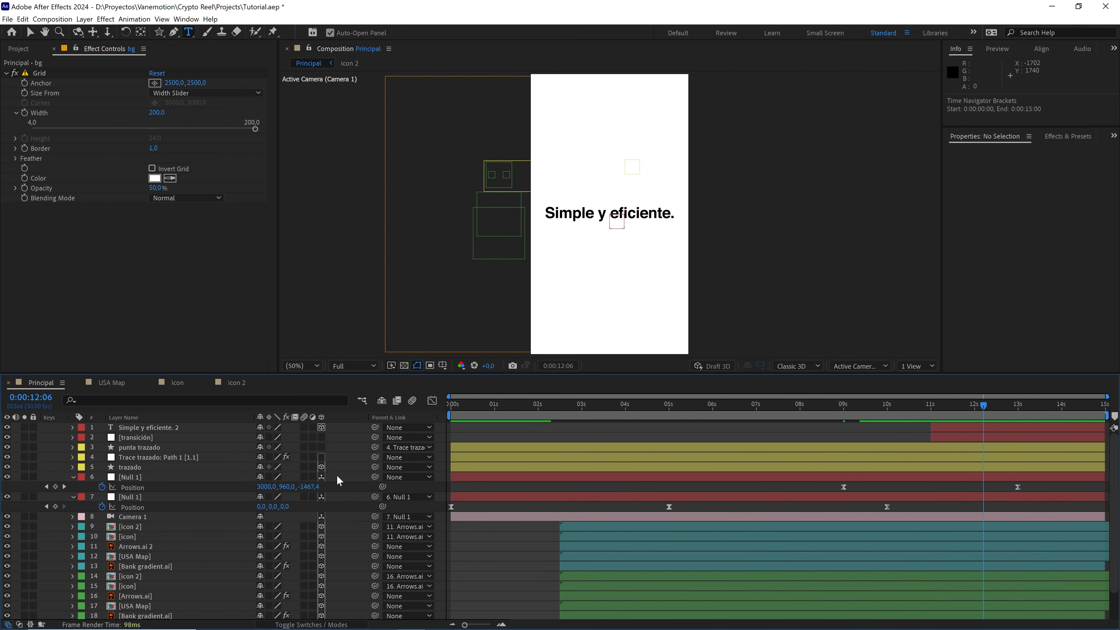
drag(545, 406, 432, 405)
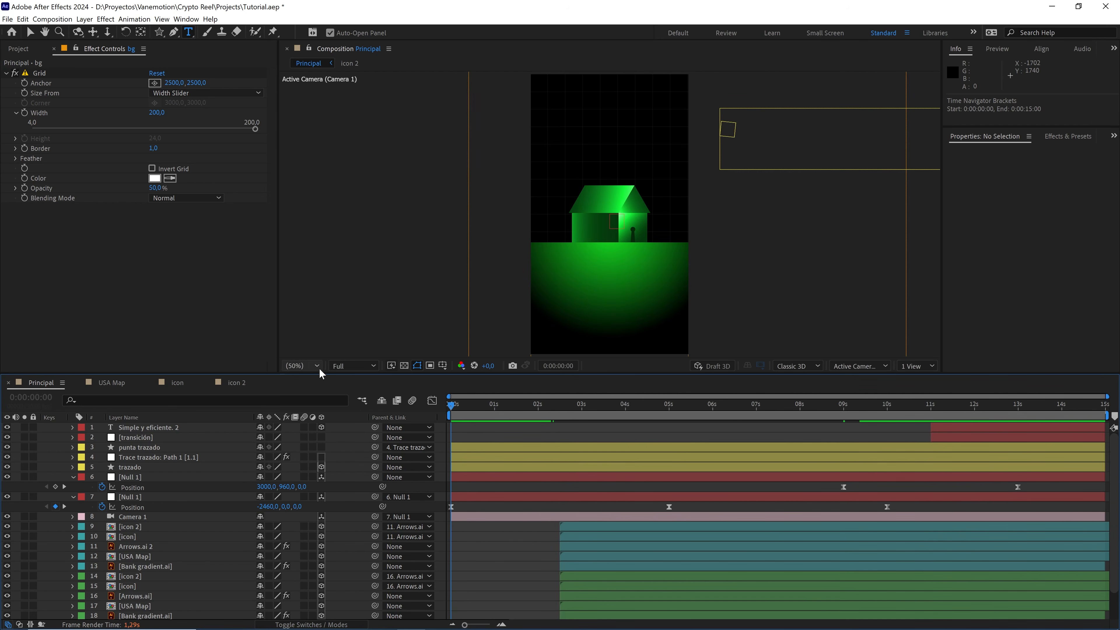
click(305, 366)
click(308, 378)
key(space)
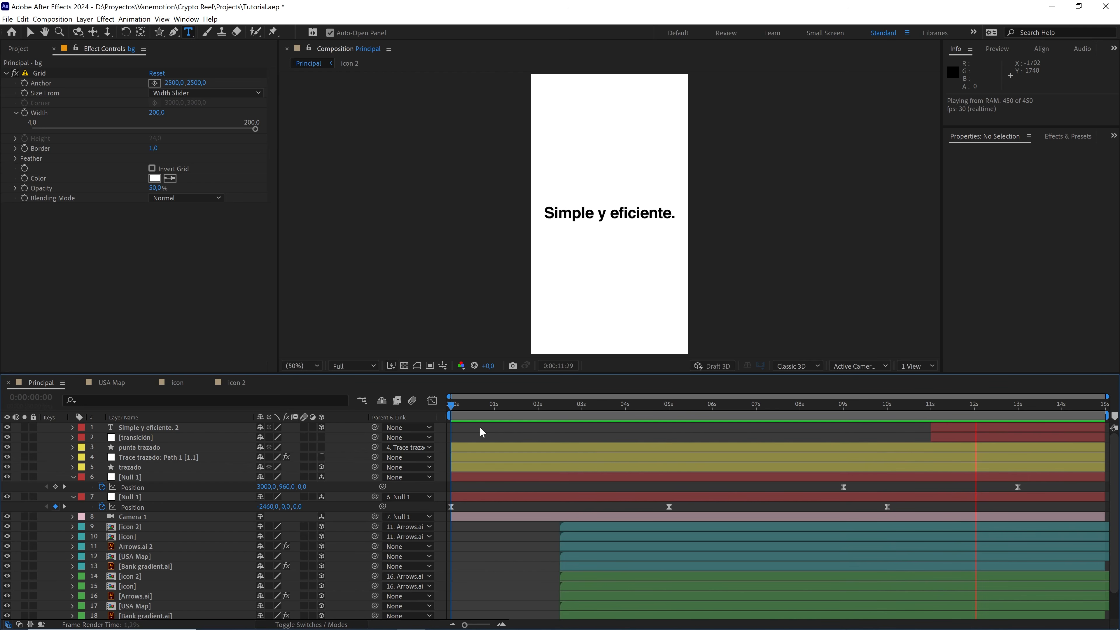
drag(949, 402, 455, 406)
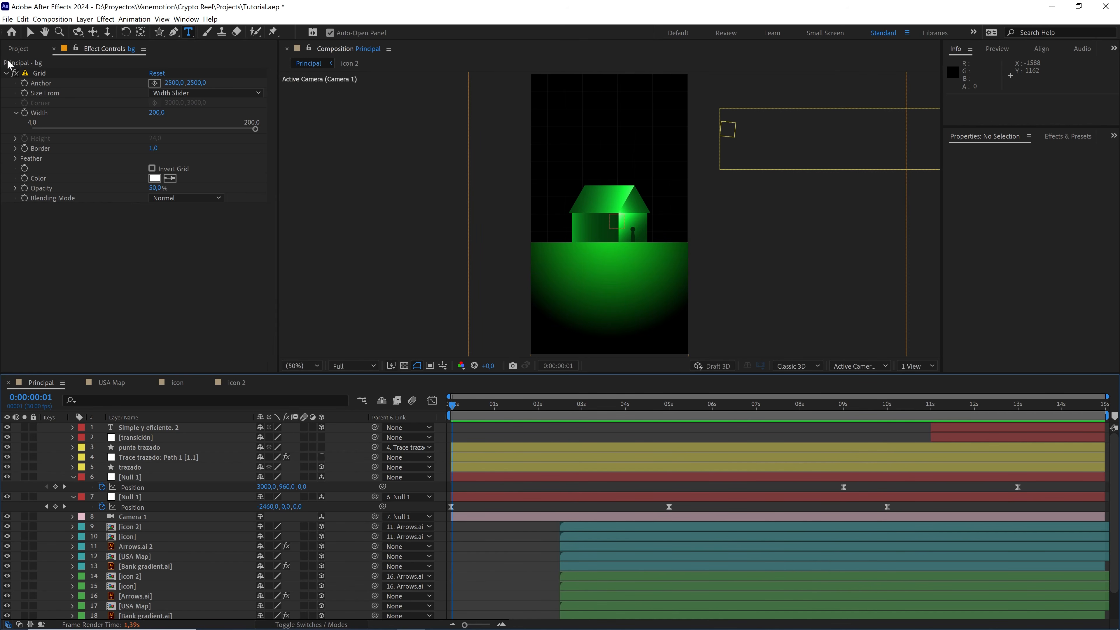
Step: Create a new composition from Principal and rename it "Principal efectos"
click(18, 49)
click(60, 189)
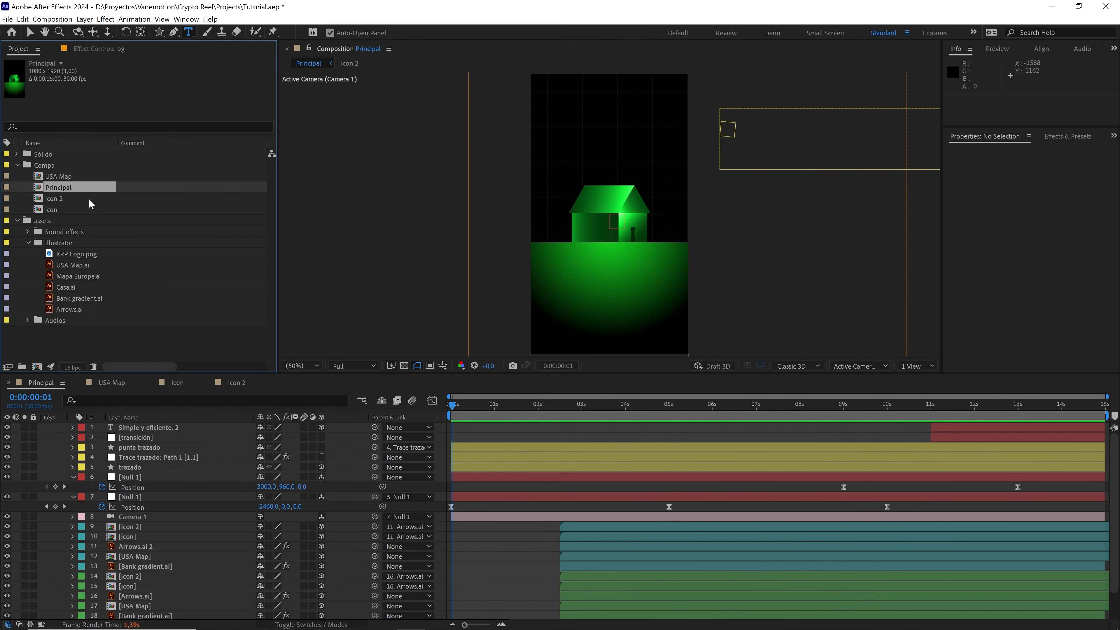
drag(70, 193, 36, 366)
right_click(70, 187)
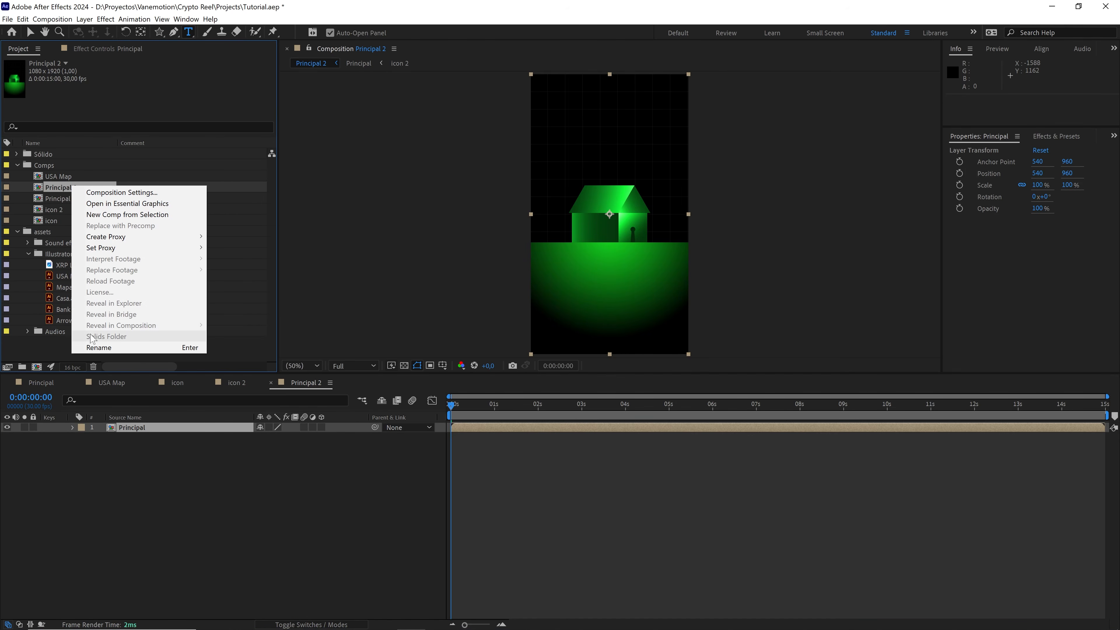
click(96, 348)
drag(73, 188, 82, 188)
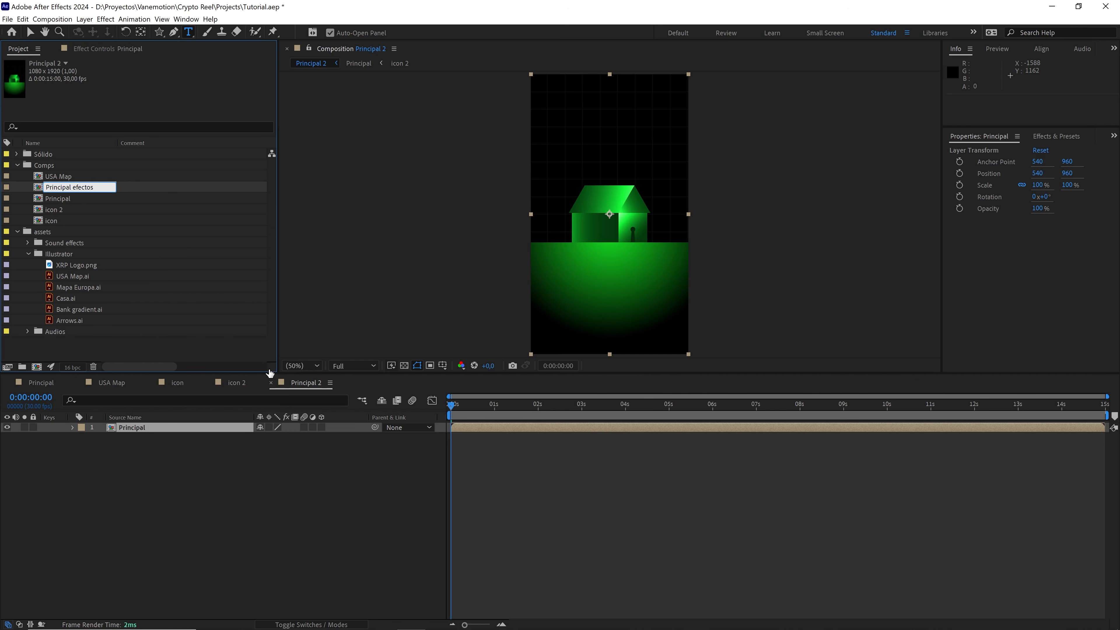
click(225, 467)
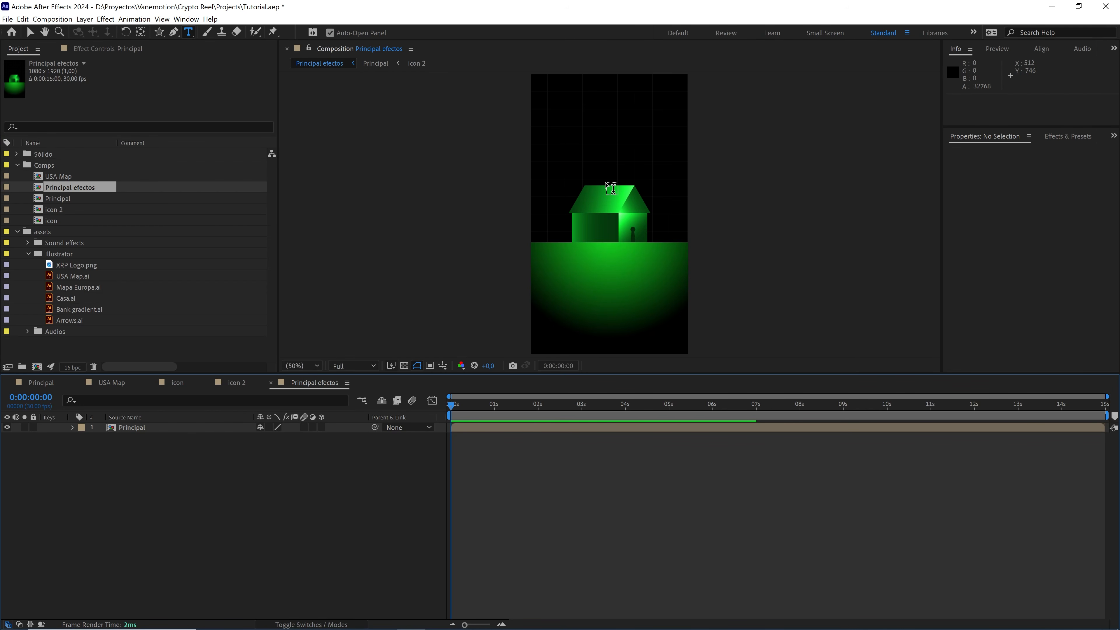
Step: Add Whoosh 02.mp3 from the Sound effects folder as a layer beneath Principal, starting at 0:00:00:00
click(28, 242)
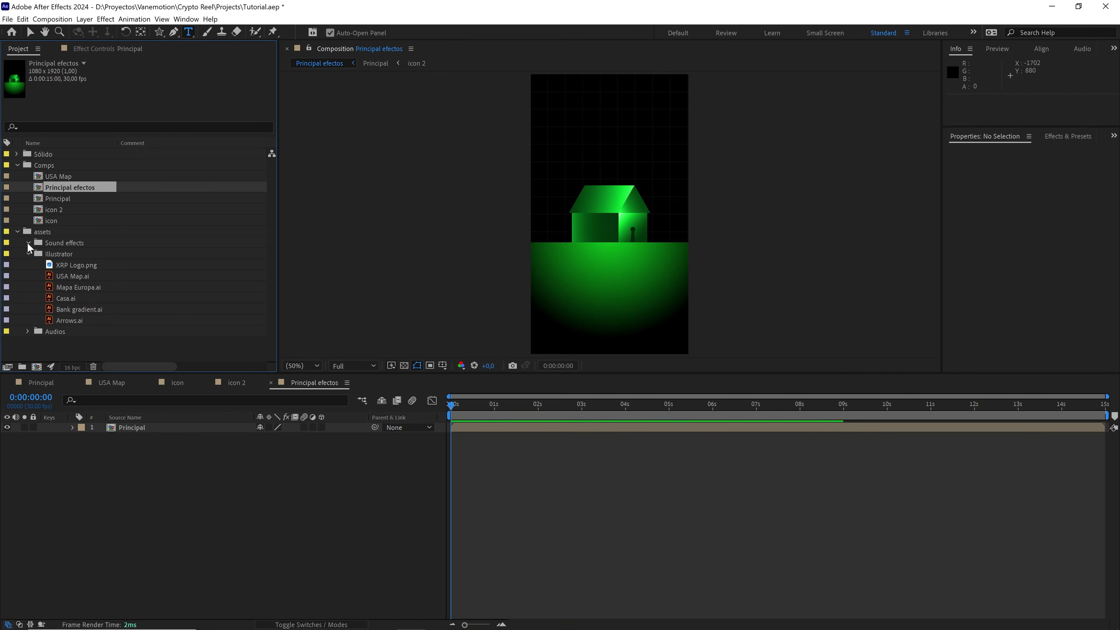
click(78, 243)
click(87, 252)
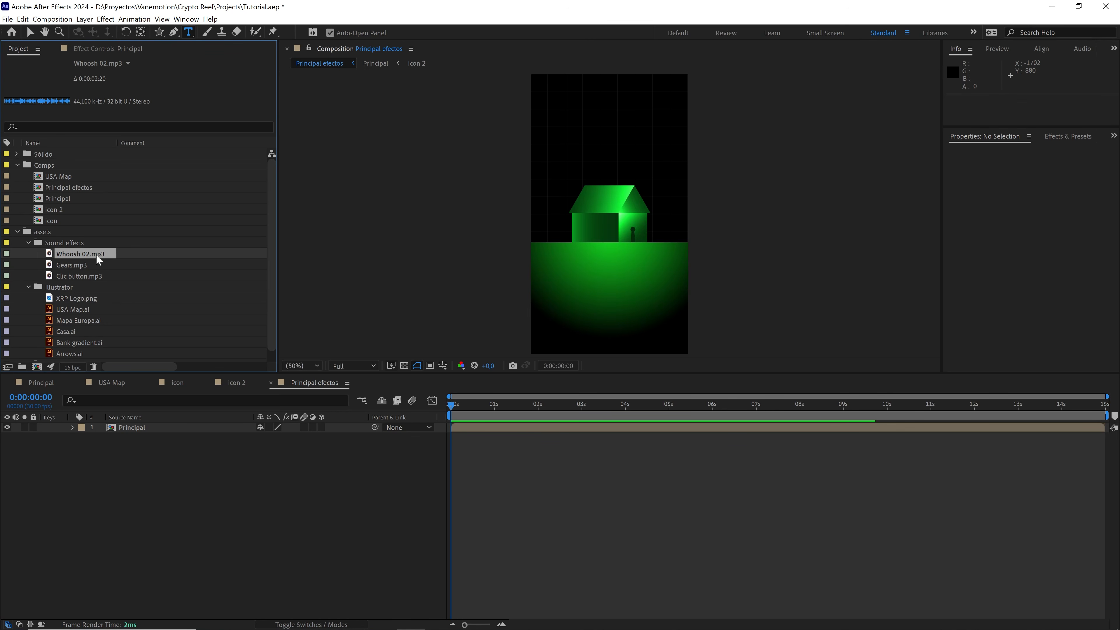
drag(86, 252, 166, 465)
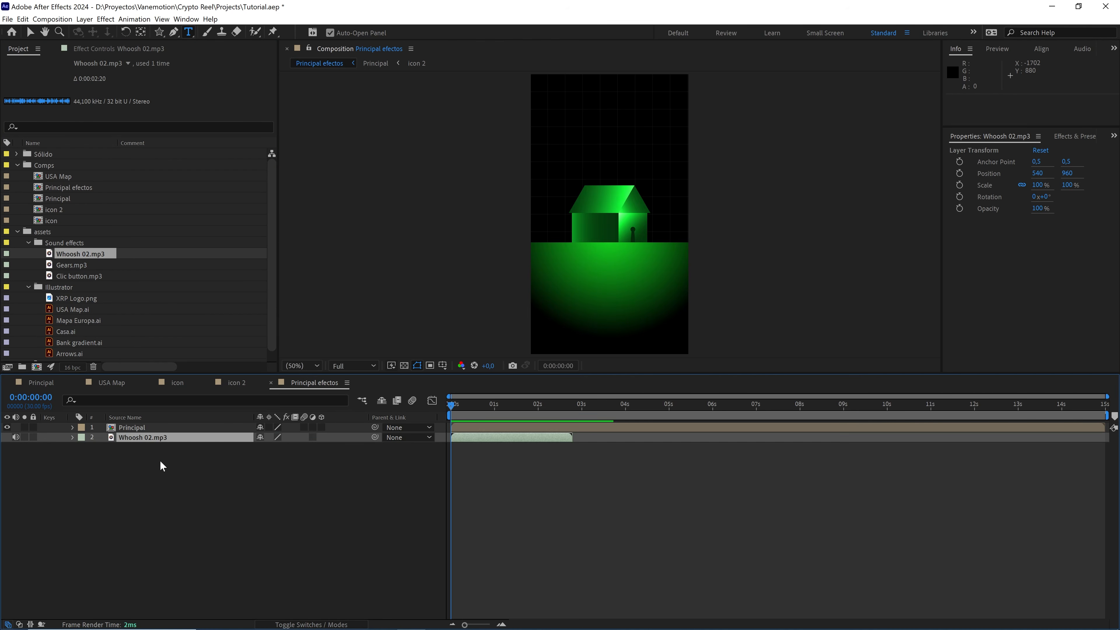
Step: Lower the preview resolution to Quarter and play back the whoosh sound
click(354, 365)
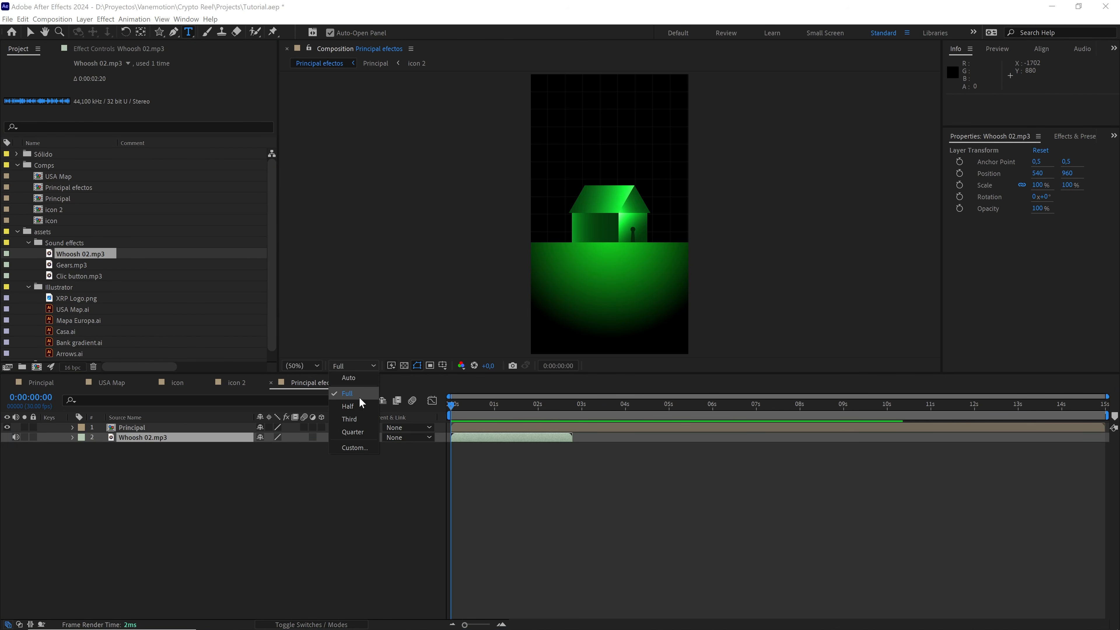
click(356, 431)
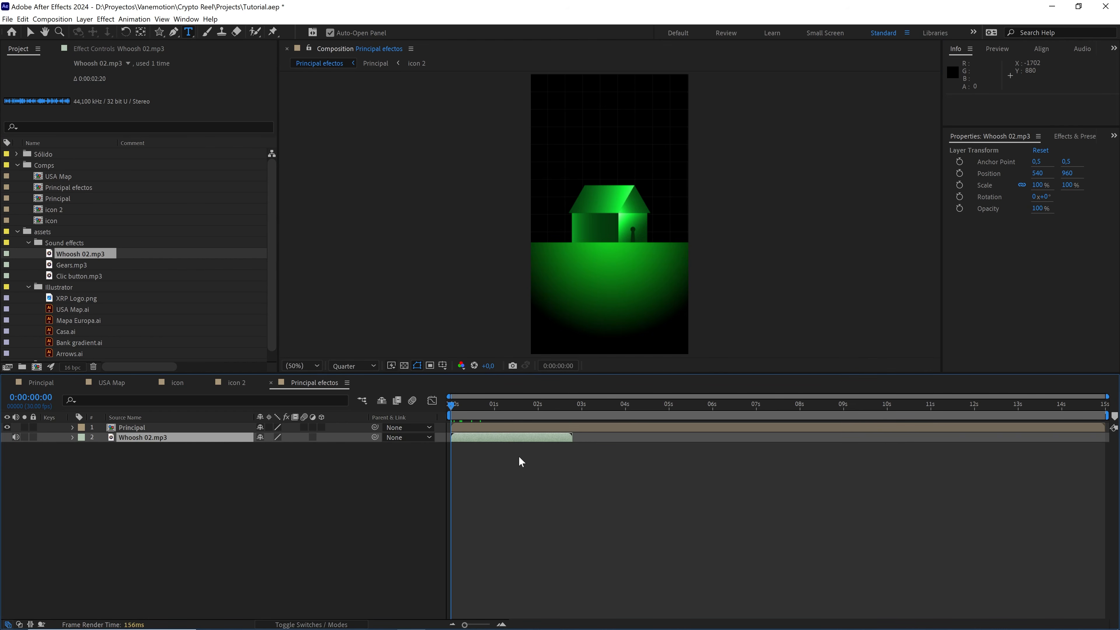
key(space)
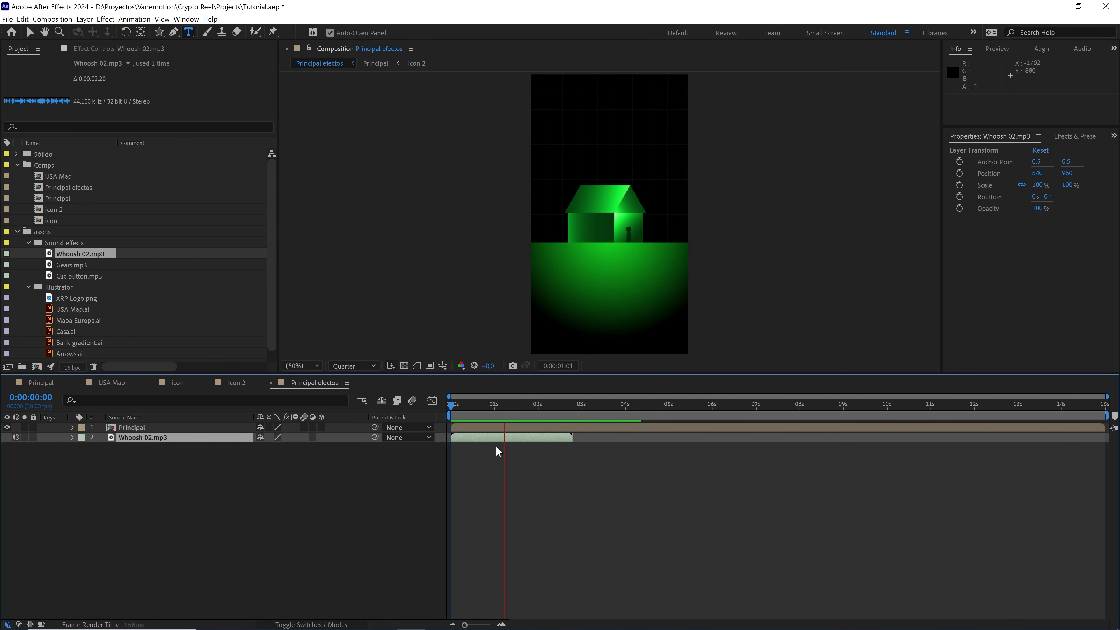
key(space)
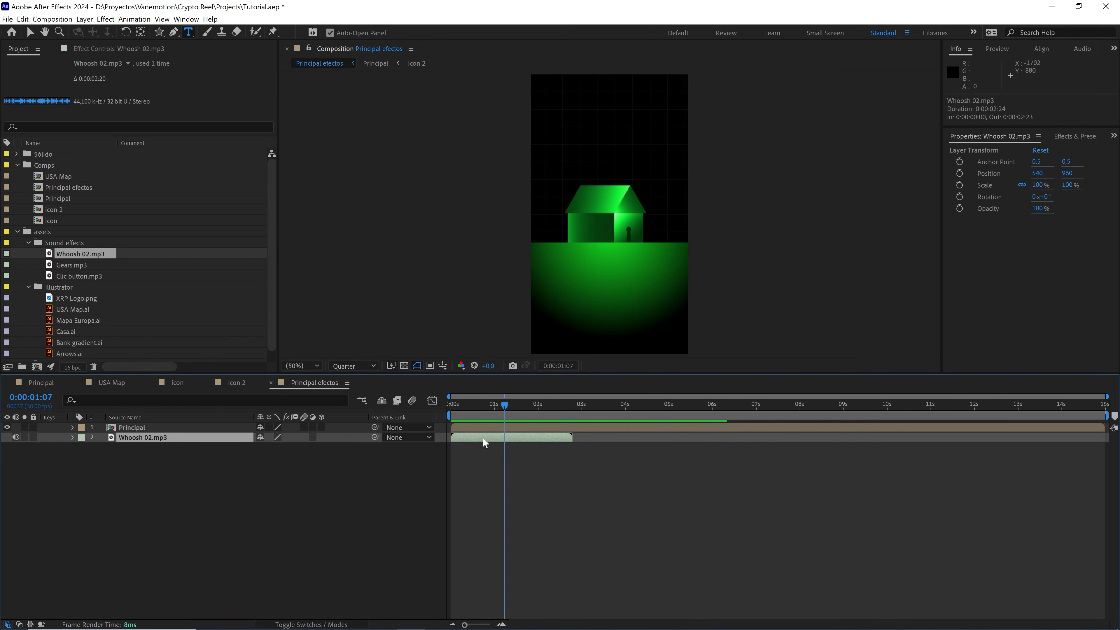
Step: Reveal the Whoosh 02.mp3 waveform and shift the layer to start at 0:00:01:24, aligning its peak with 0:00:02:15
key(l)
key(l)
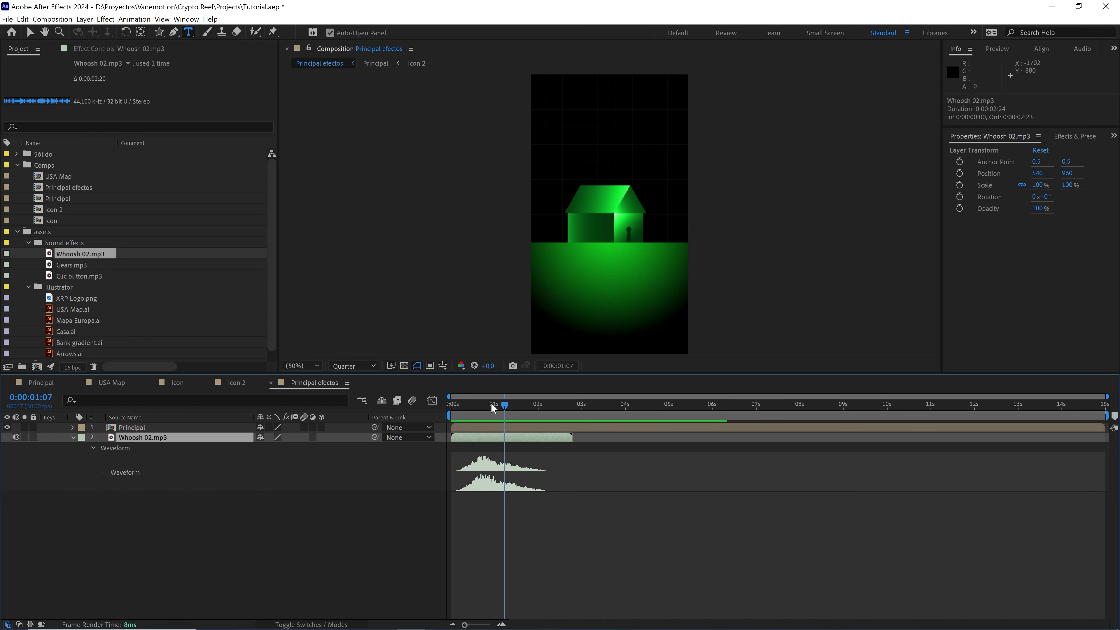
drag(491, 403, 559, 415)
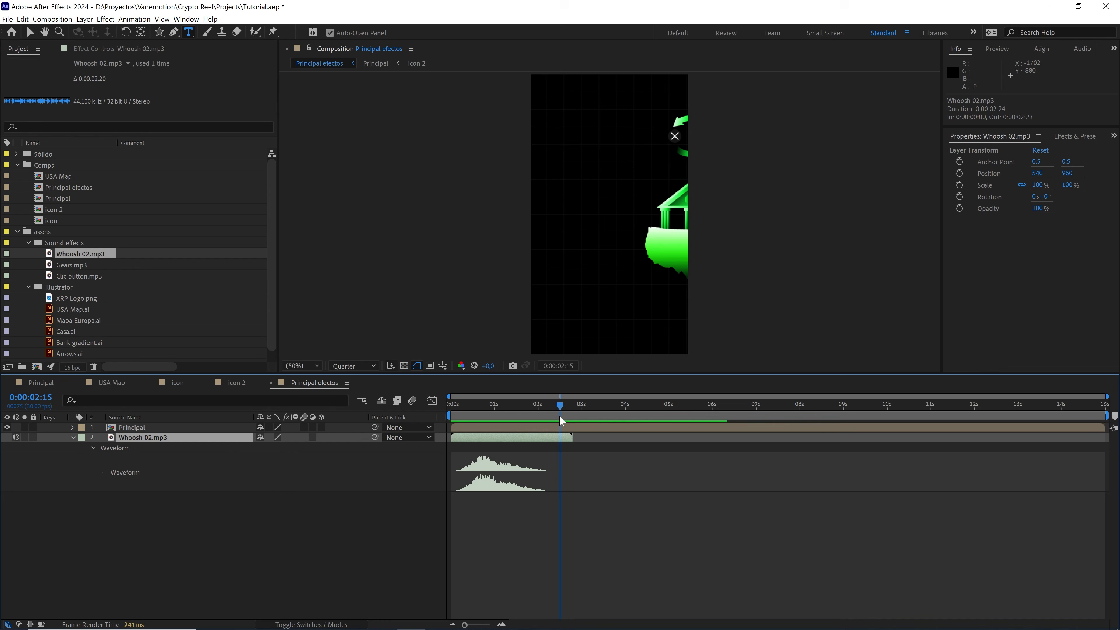
click(60, 385)
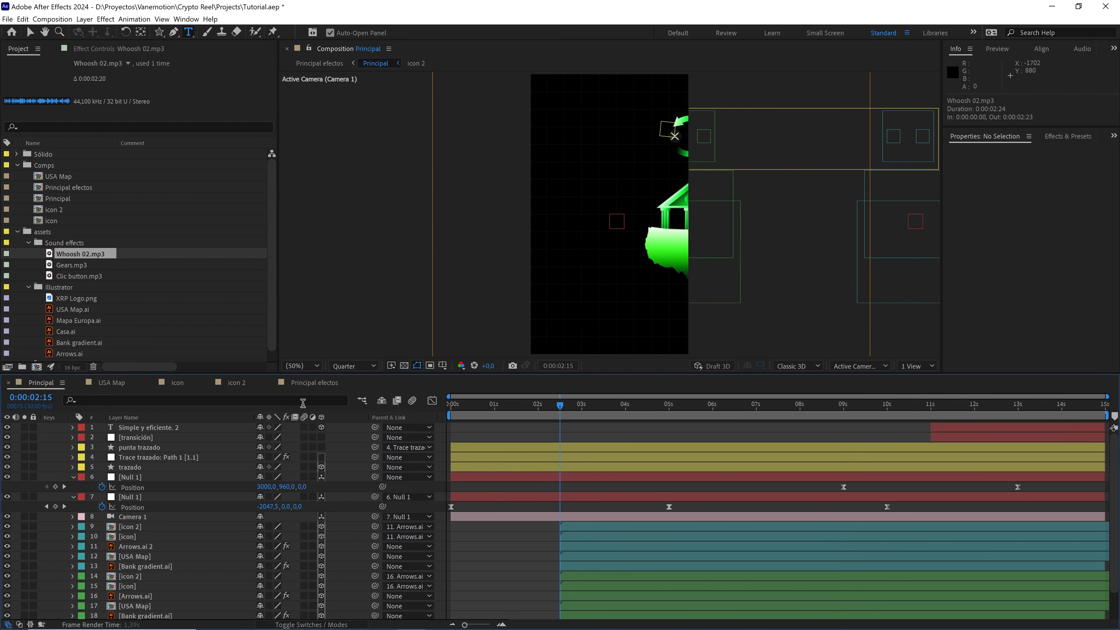
click(313, 383)
drag(484, 442, 557, 443)
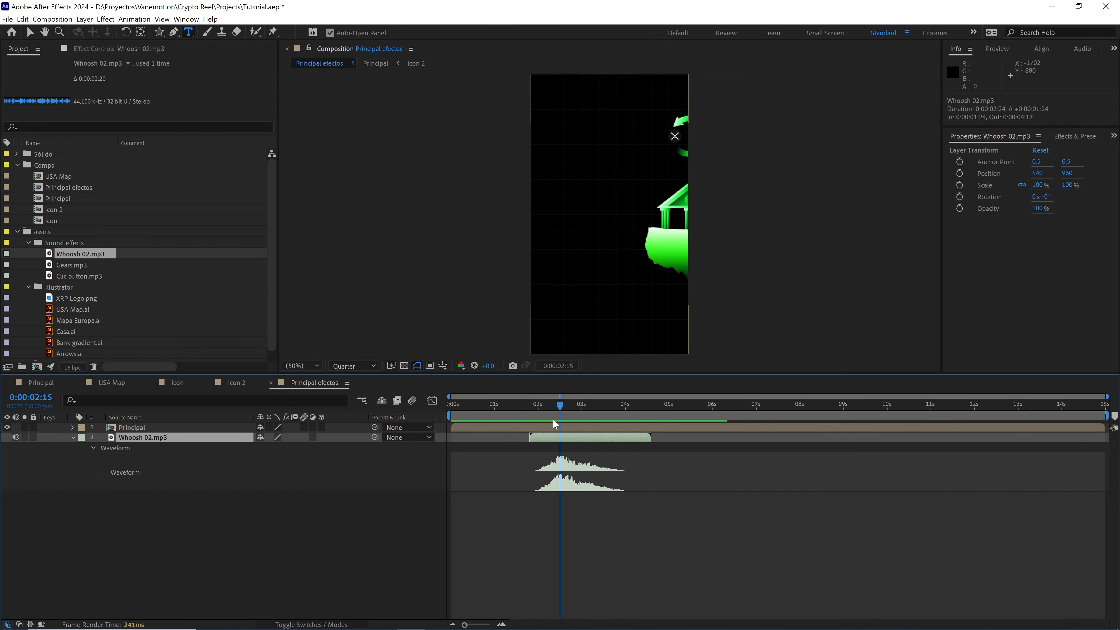
Step: Preview the first whoosh against the camera move from the start of the composition
click(474, 405)
key(space)
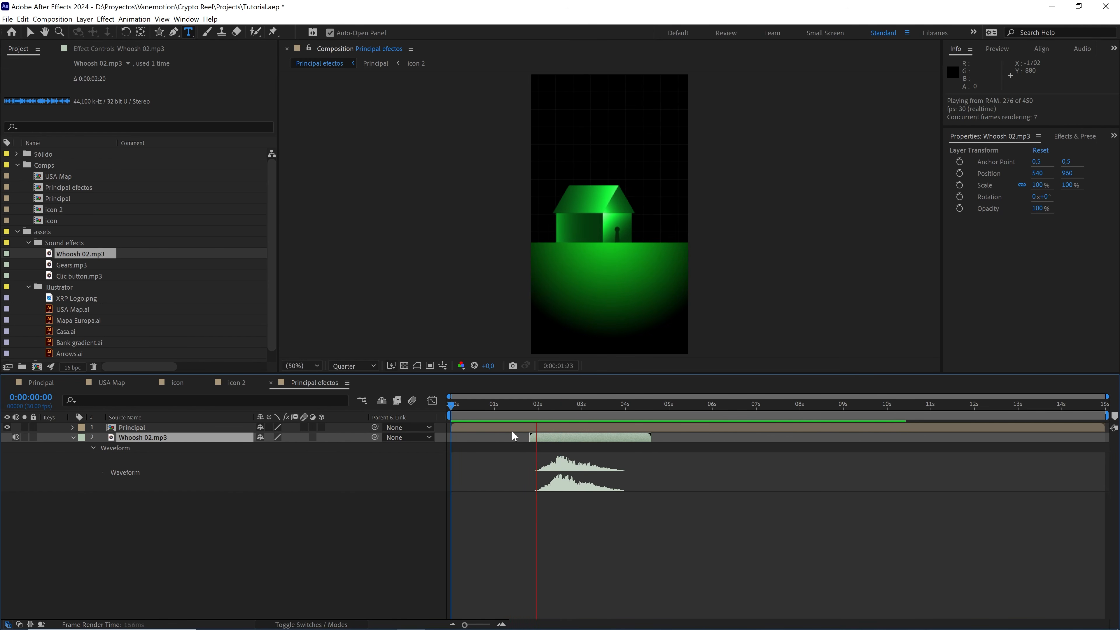
click(524, 403)
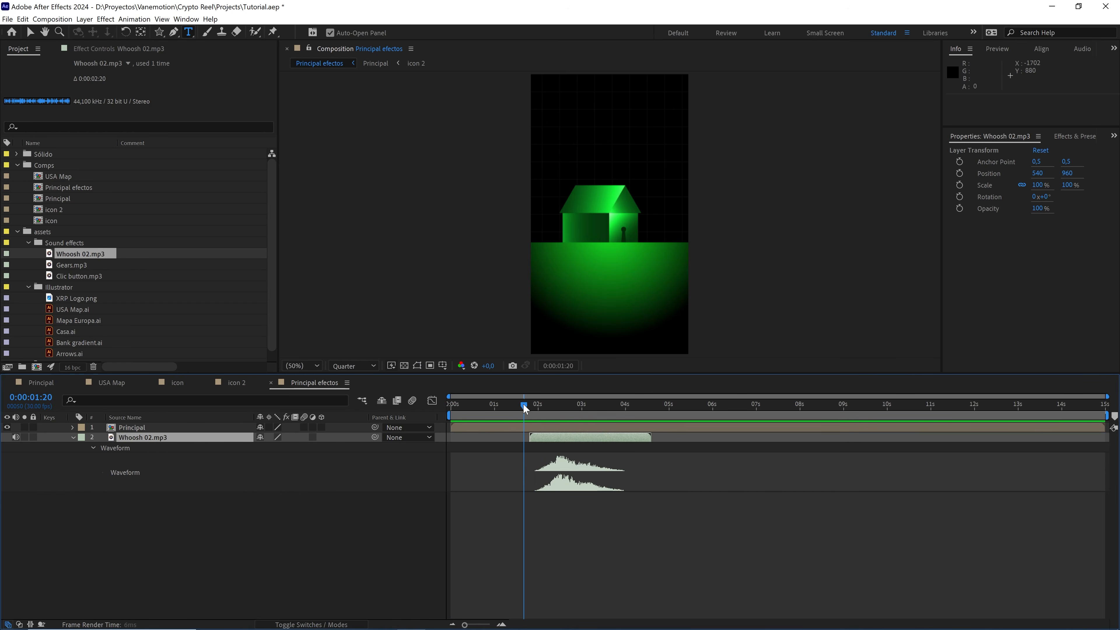
Step: Duplicate the Whoosh 02.mp3 layer and move the copy to start at 0:00:05:25 for the second camera move
drag(539, 408, 621, 409)
click(183, 439)
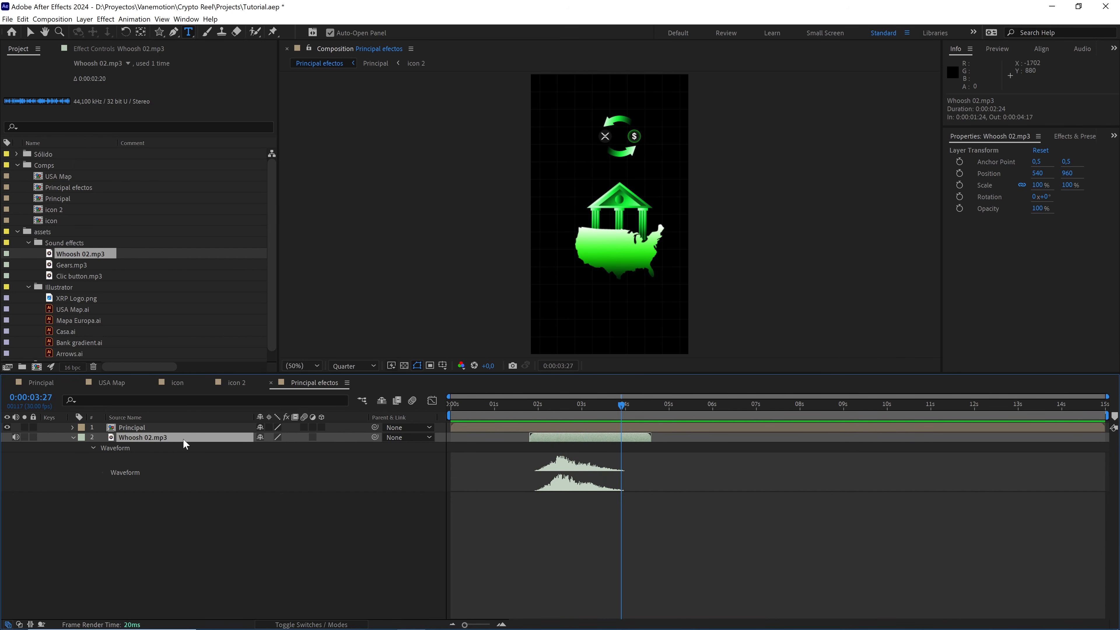
key(ctrl+d)
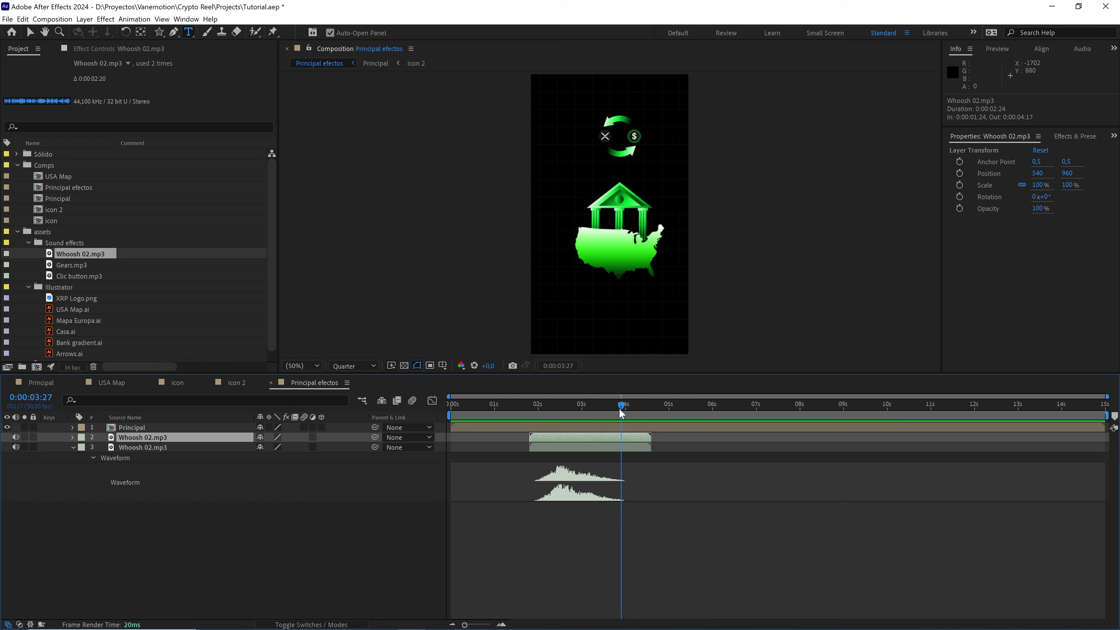
drag(621, 412, 725, 419)
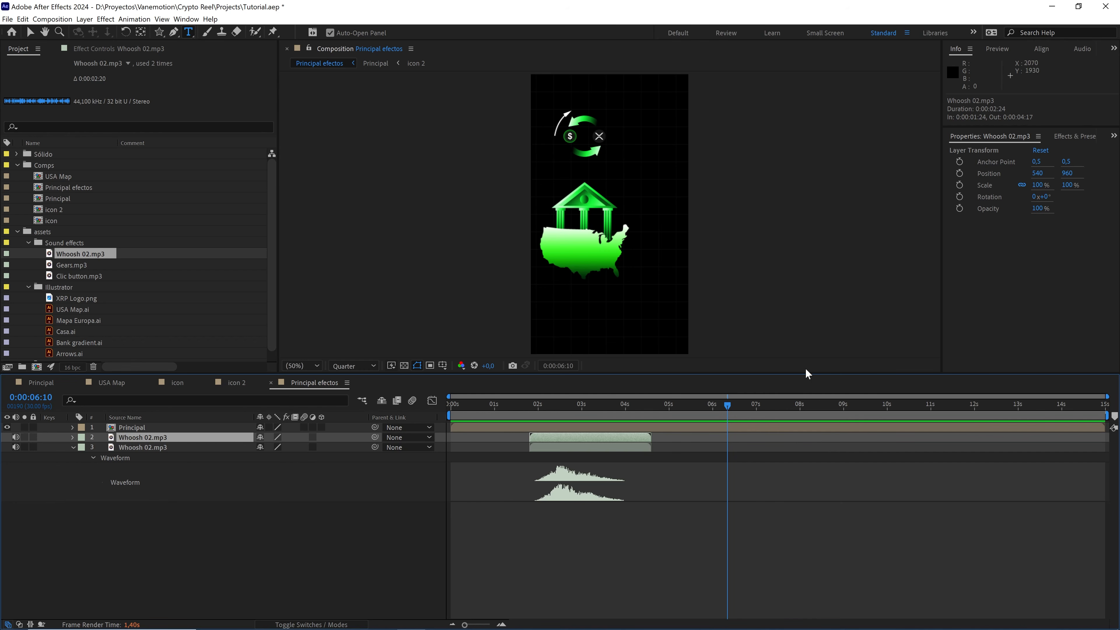
key(v)
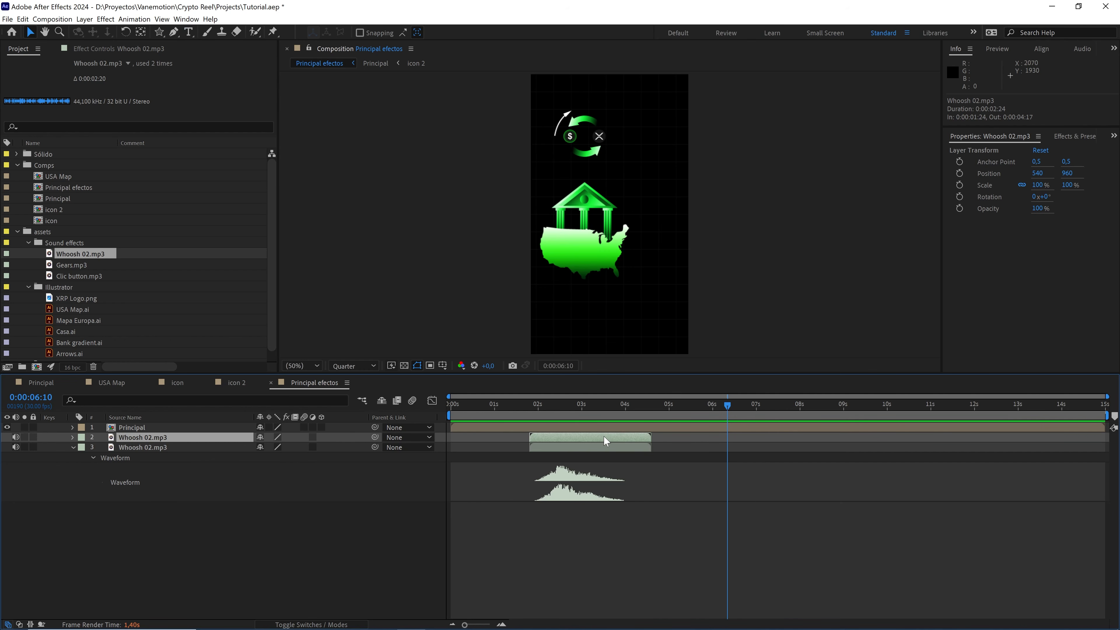
drag(608, 436, 776, 446)
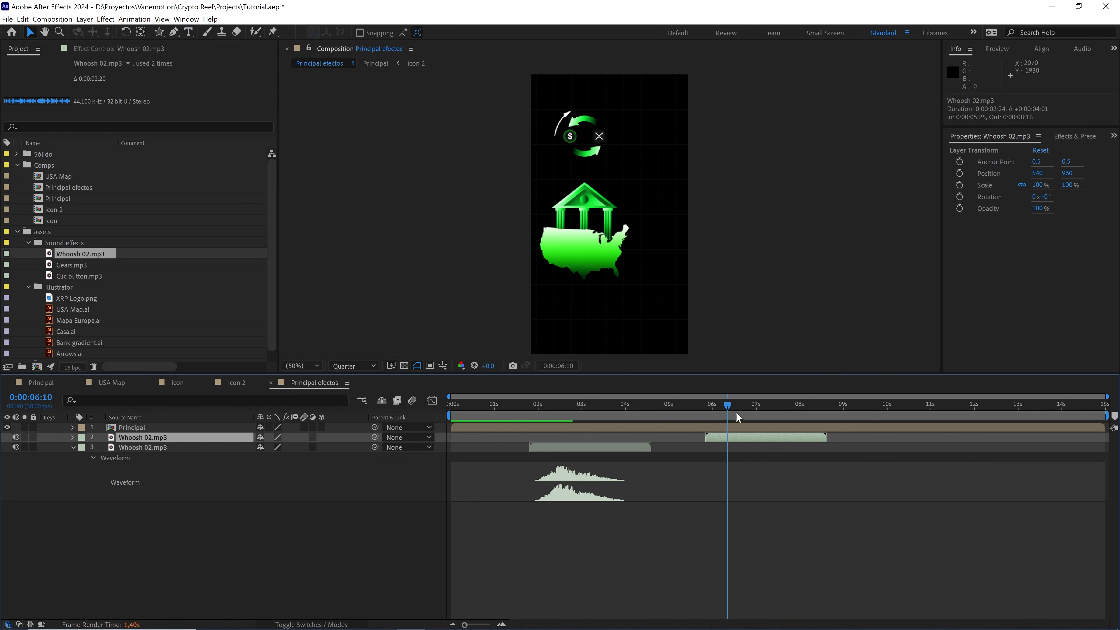
Step: Preview the duplicated whoosh against the second camera move, starting just before 0:00:06:00
click(711, 410)
key(space)
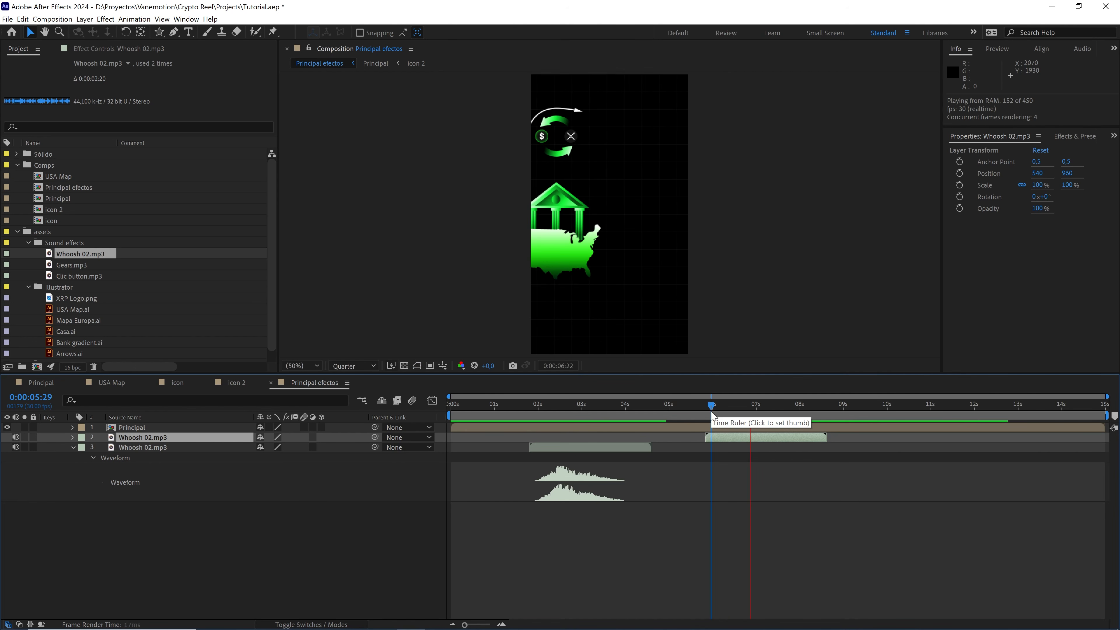
key(space)
drag(740, 405, 705, 407)
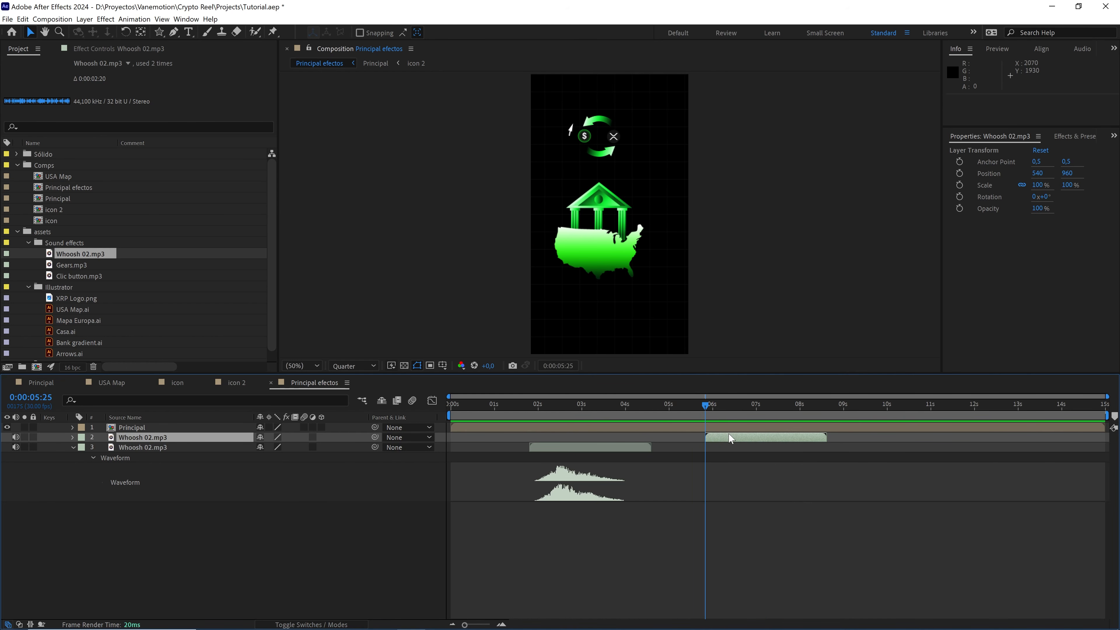
key(space)
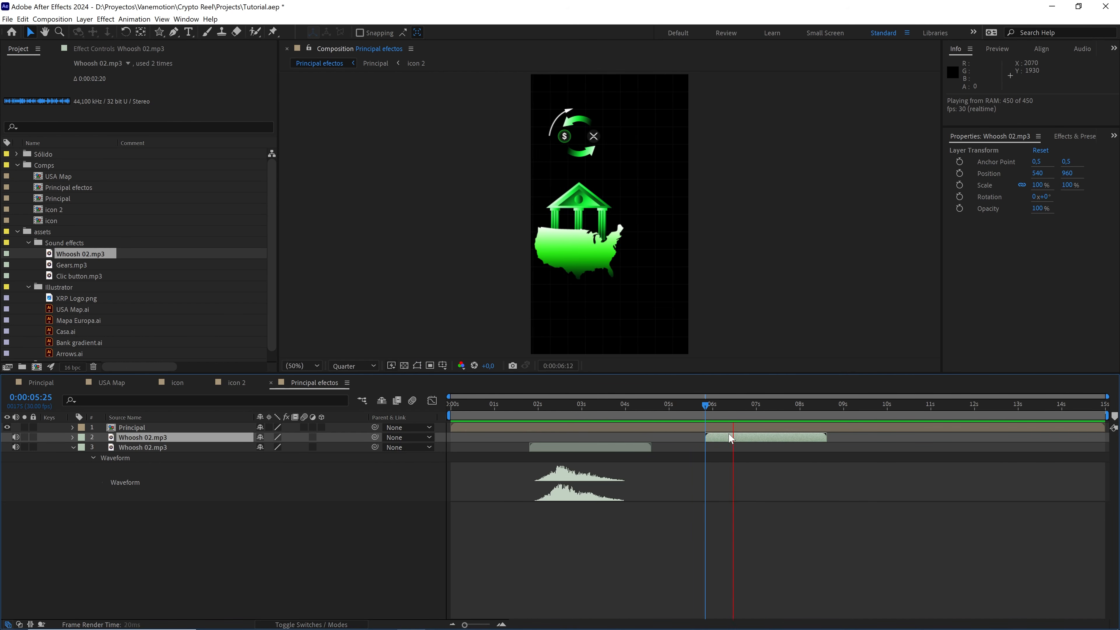
Step: Stop the preview and display the layers' In, Out, Duration and Stretch values in the timeline
key(space)
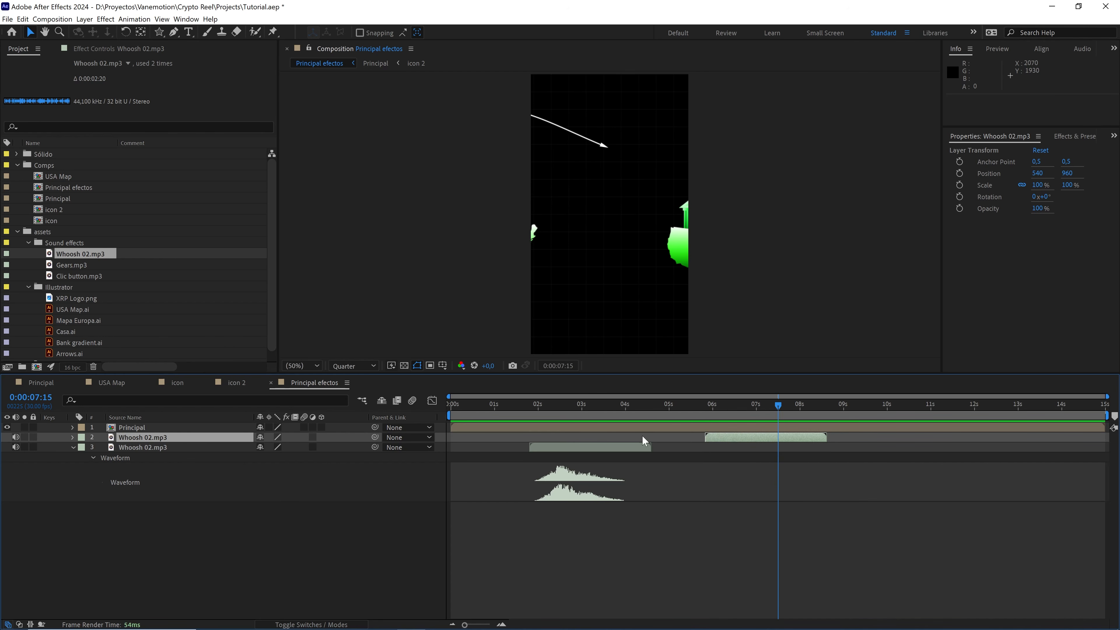
click(31, 624)
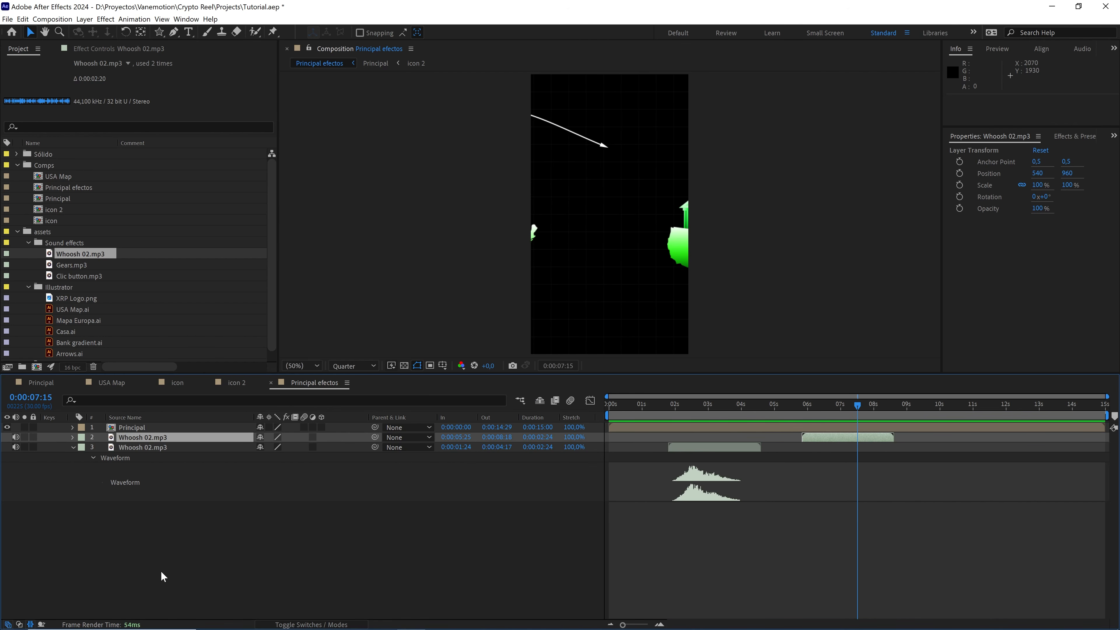
click(569, 438)
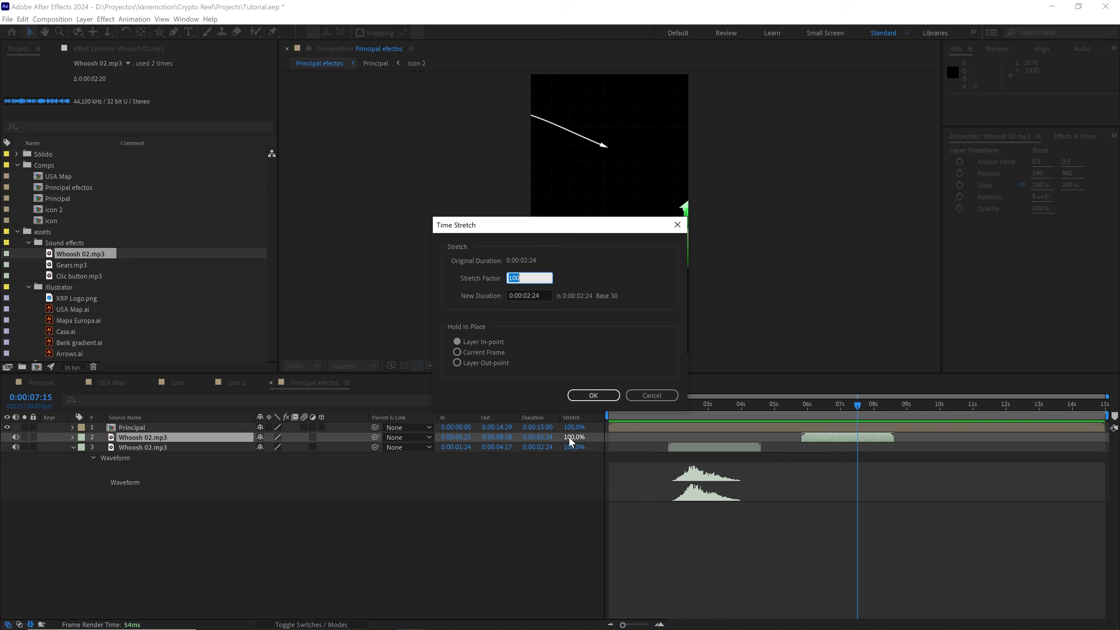
click(636, 394)
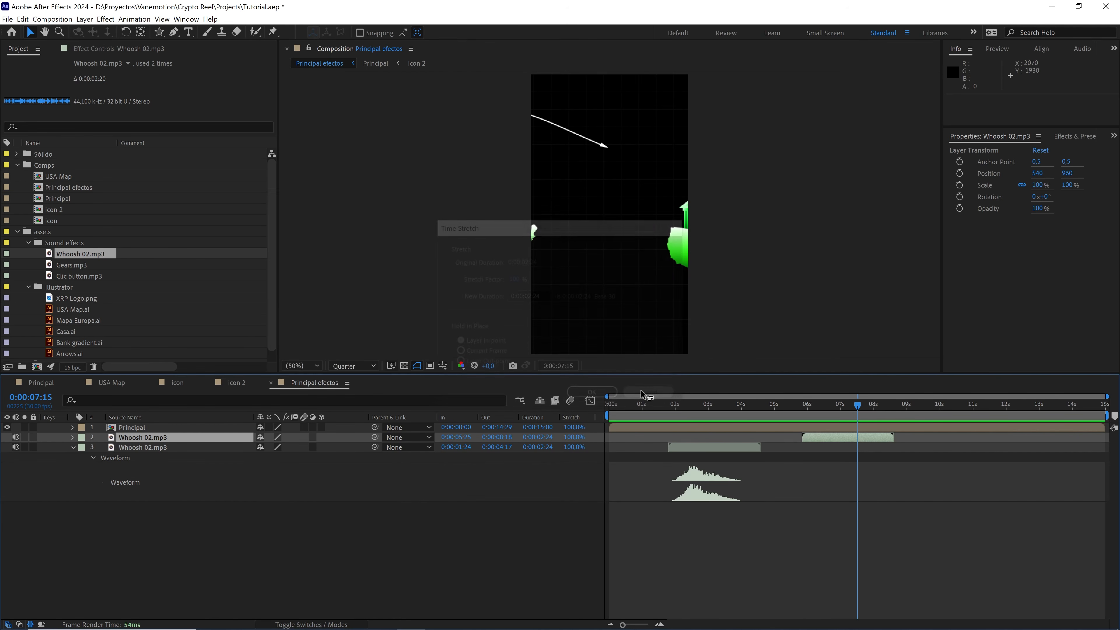
right_click(841, 438)
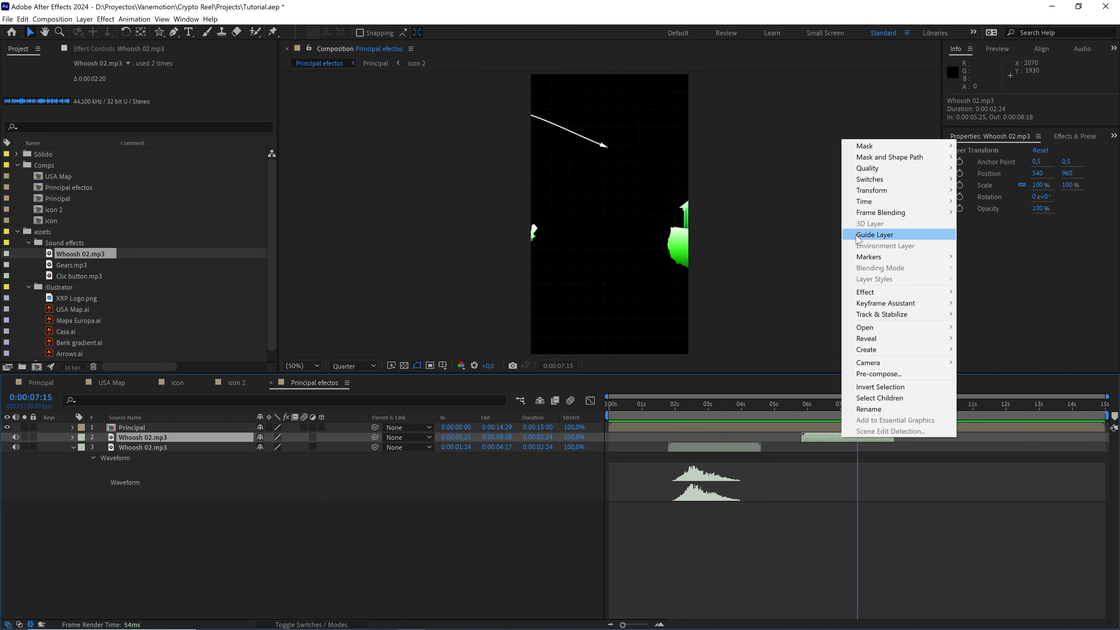
mouse_move(882, 202)
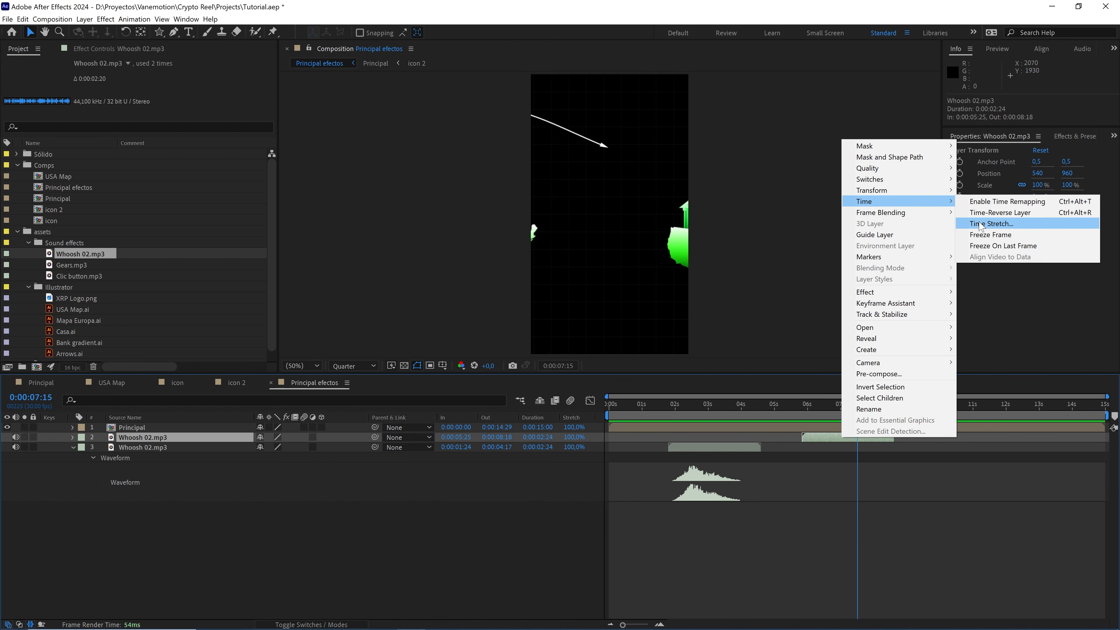
click(815, 441)
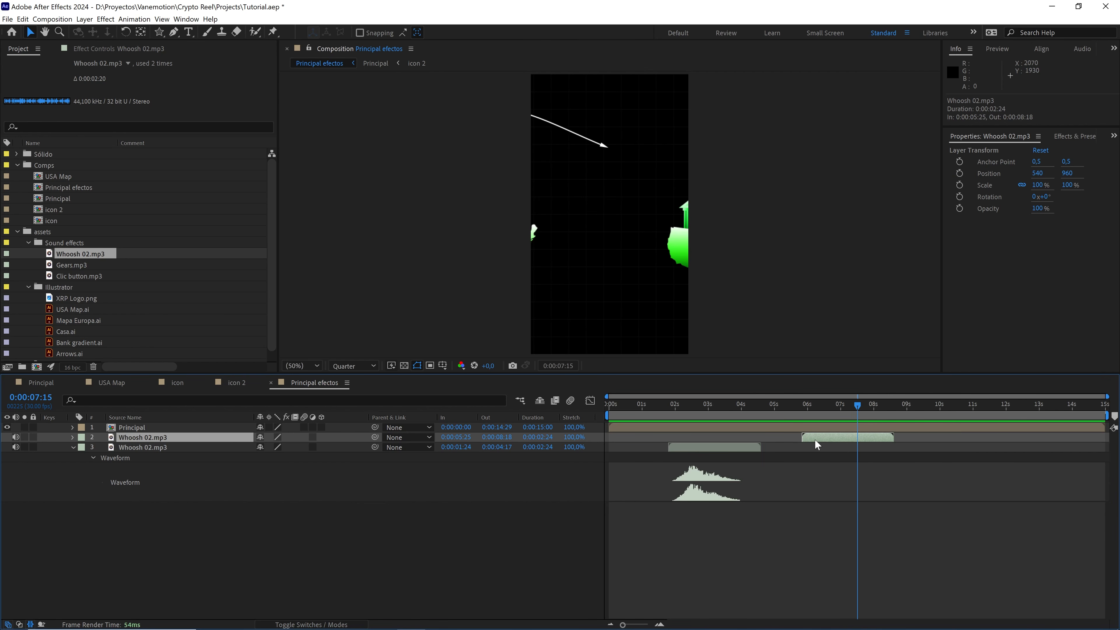
Step: Time-stretch the second-move Whoosh 02.mp3 layer from its end to a duration of 0:00:05:17, keeping its start point
key(alt)
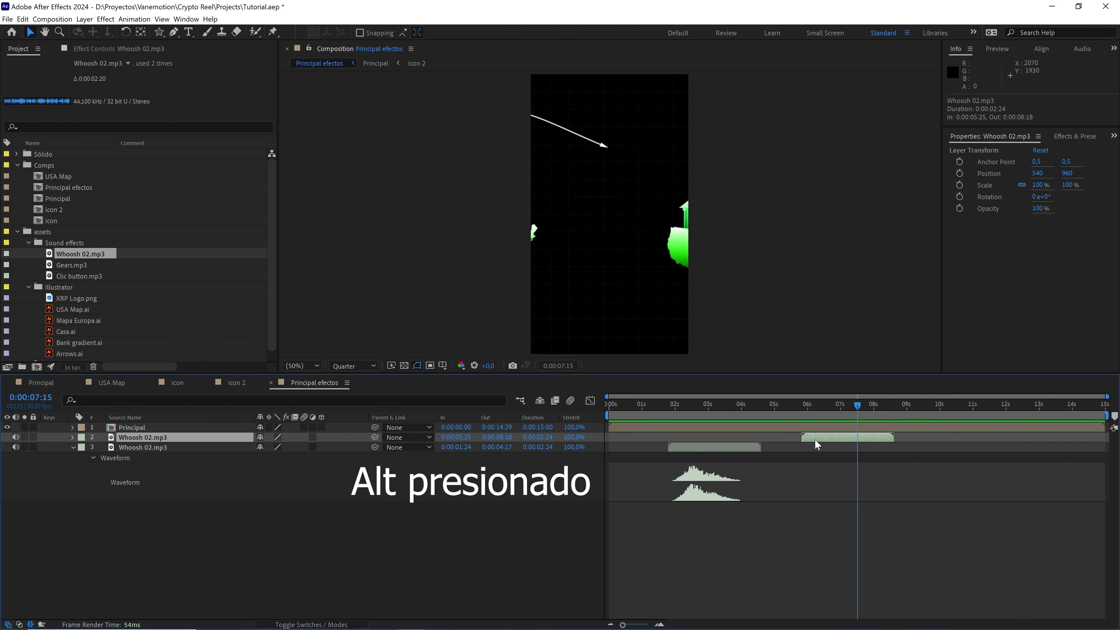
drag(892, 436, 939, 439)
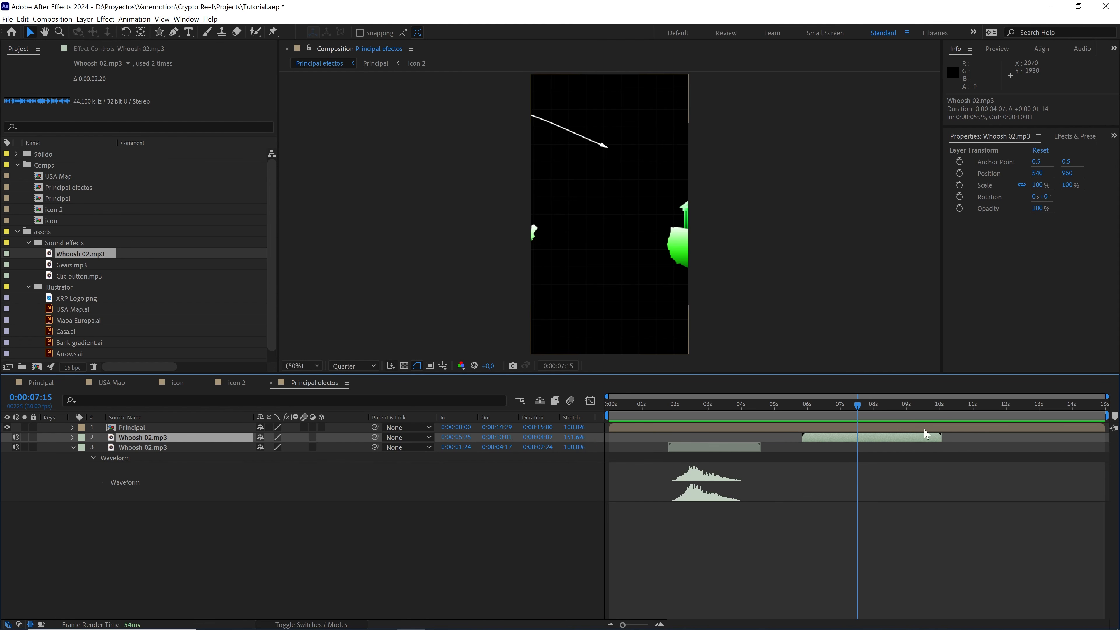
drag(948, 439, 974, 438)
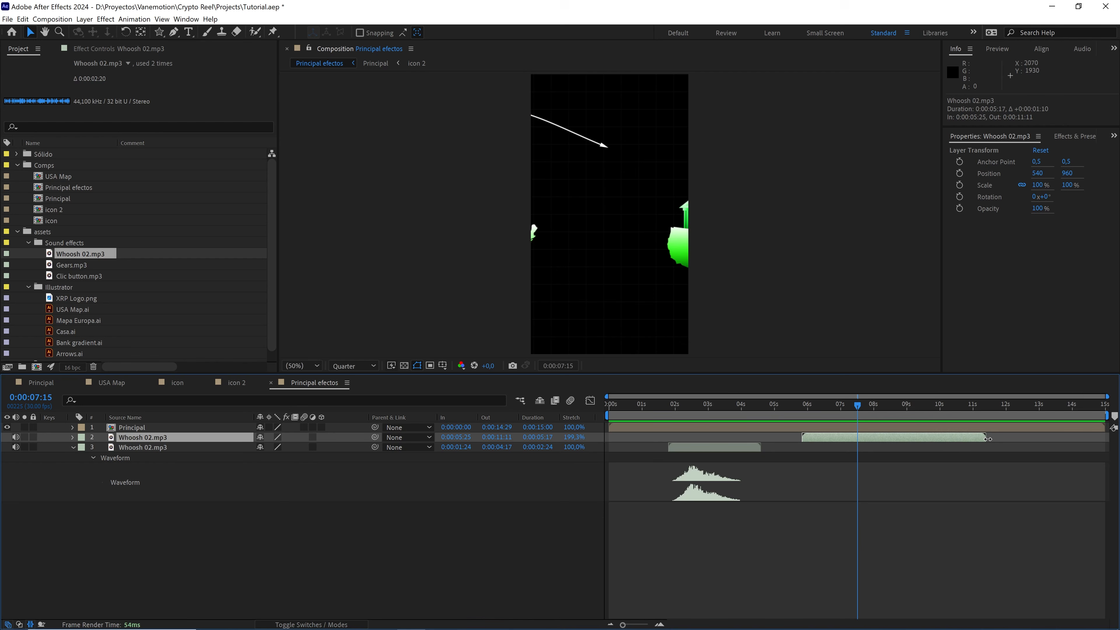
Step: Preview the stretched whoosh against the second camera move, starting from 0:00:05:19
click(795, 403)
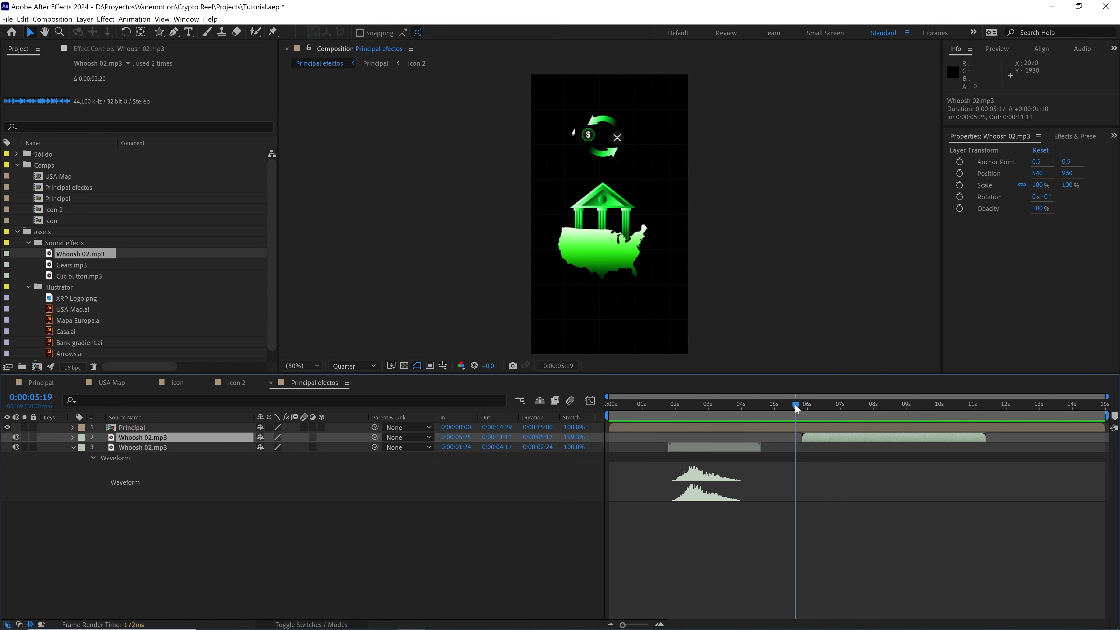
key(space)
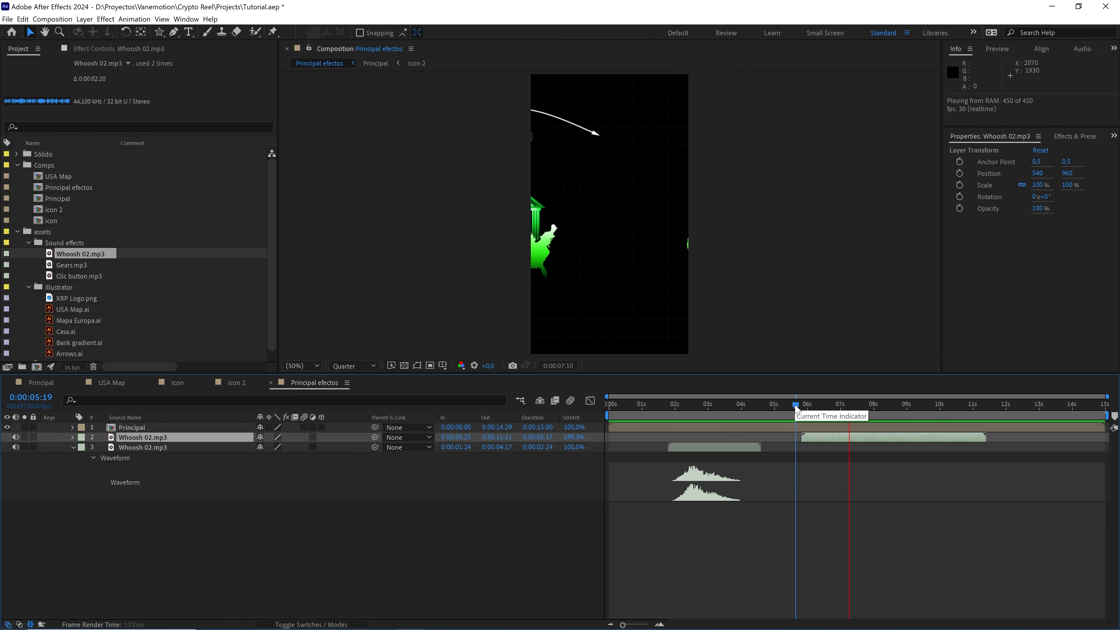
key(space)
key(space)
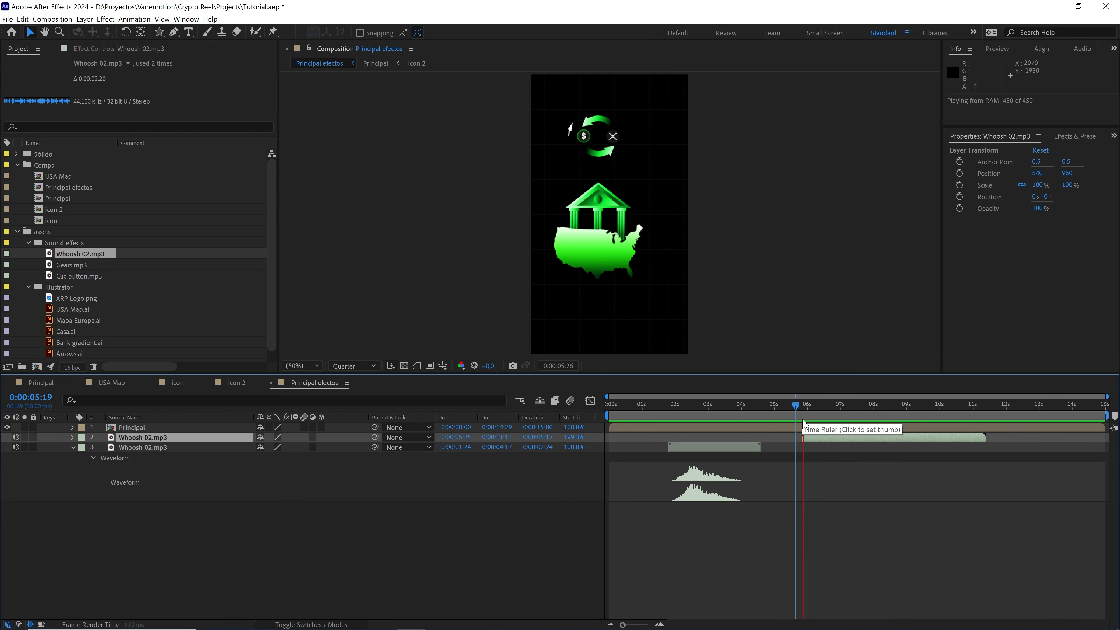
key(space)
Step: Shift the stretched Whoosh 02.mp3 layer to start at 0:00:06:00 and preview it against the second camera move
drag(809, 437, 814, 437)
key(space)
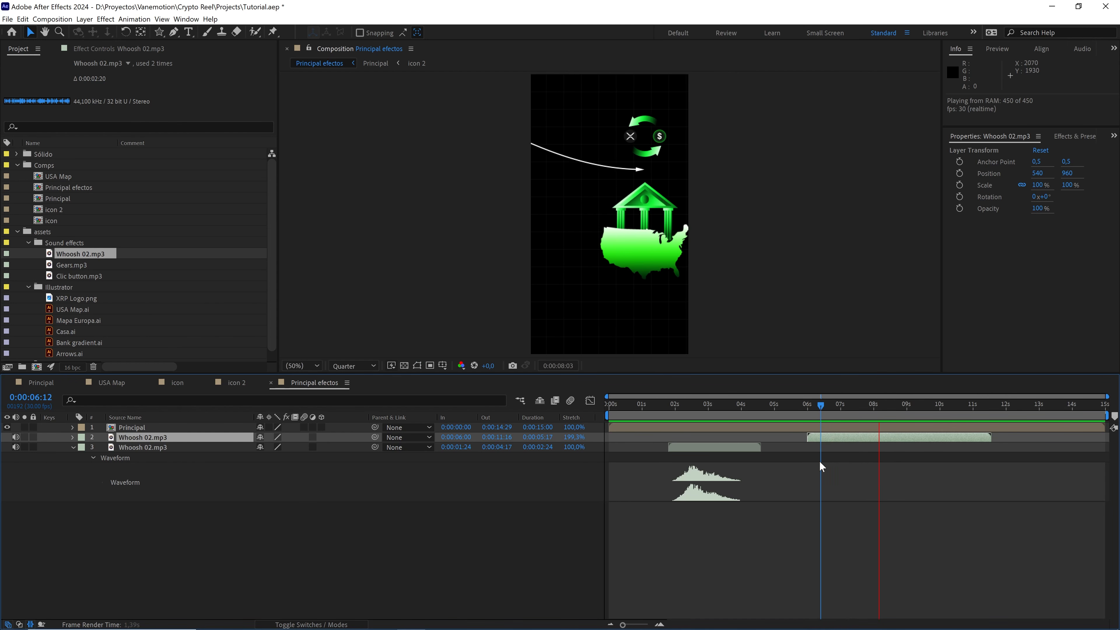
drag(845, 416, 808, 412)
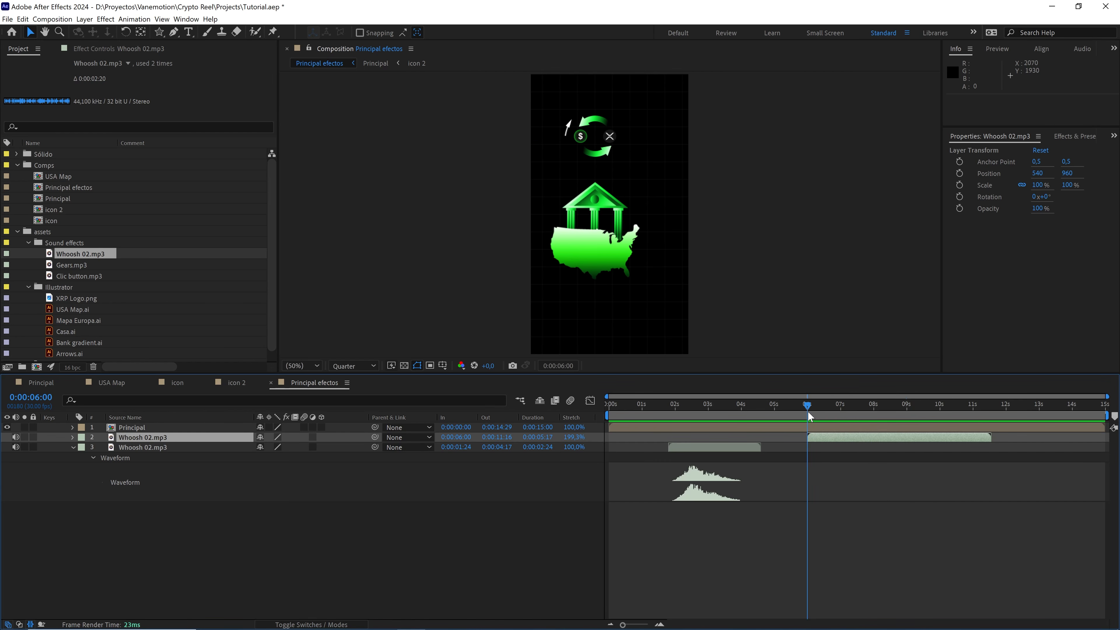
key(space)
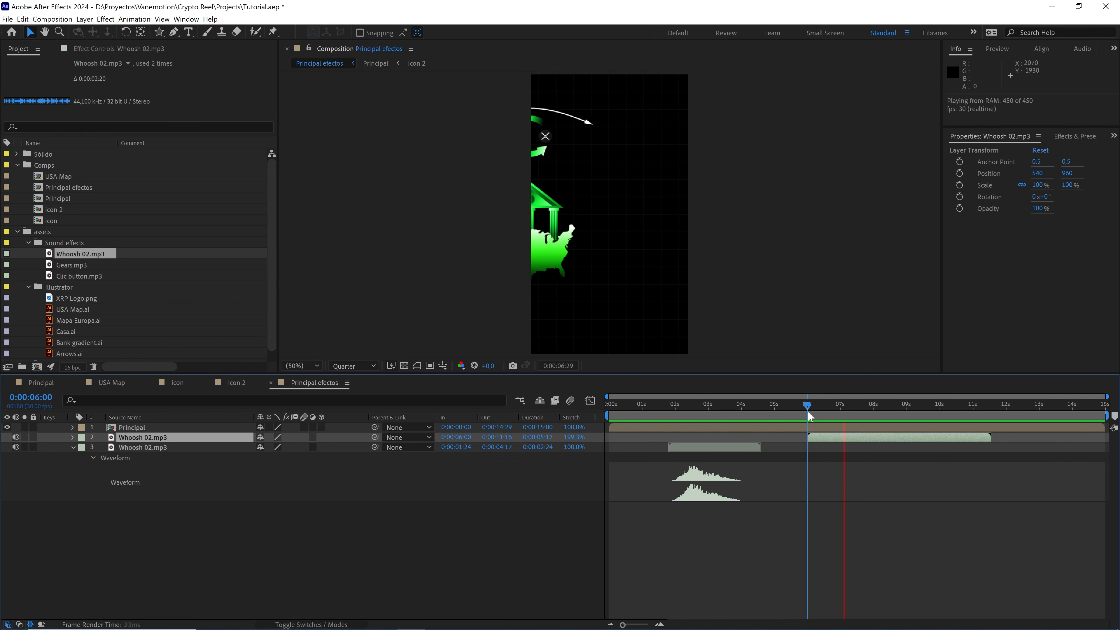
key(space)
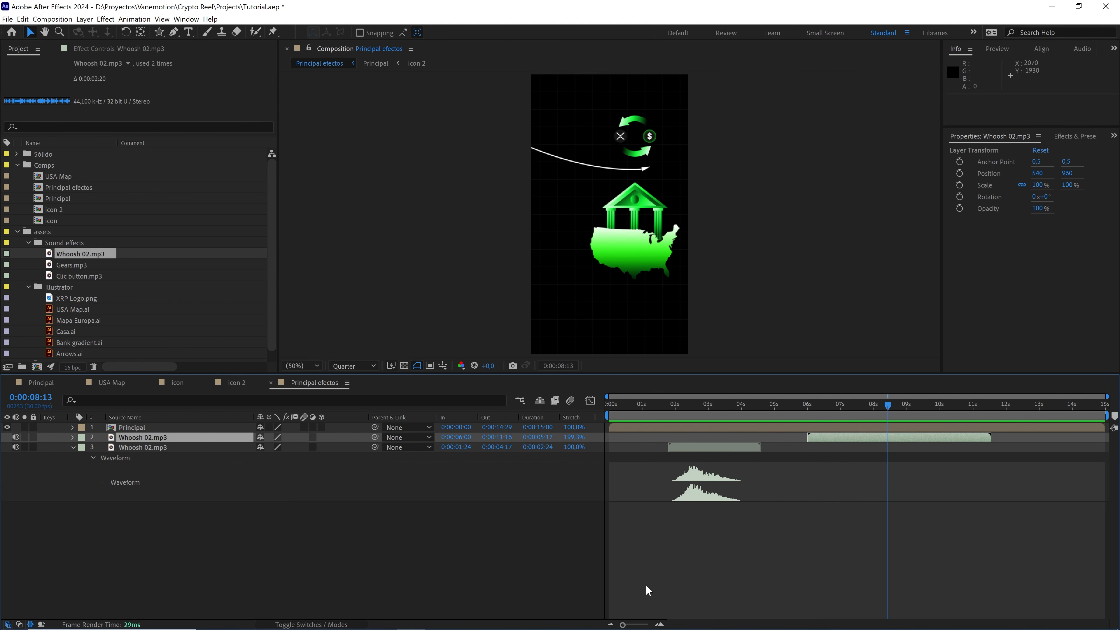
Step: Duplicate the first Whoosh 02.mp3 layer and move the copy to start at 0:00:10:14 for the text ending
click(706, 446)
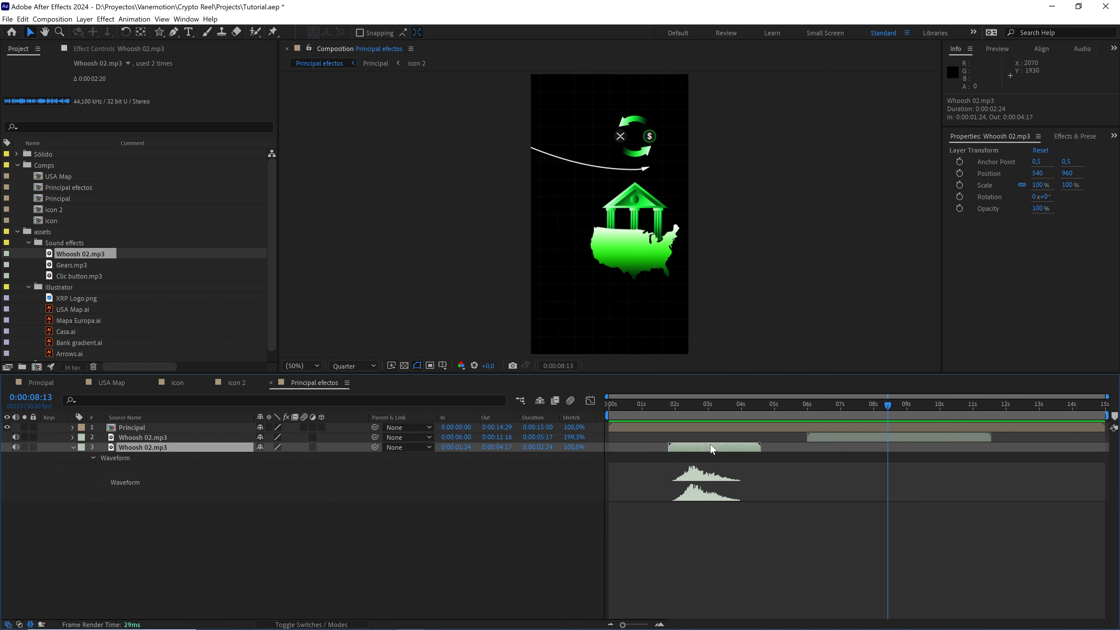
key(ctrl+d)
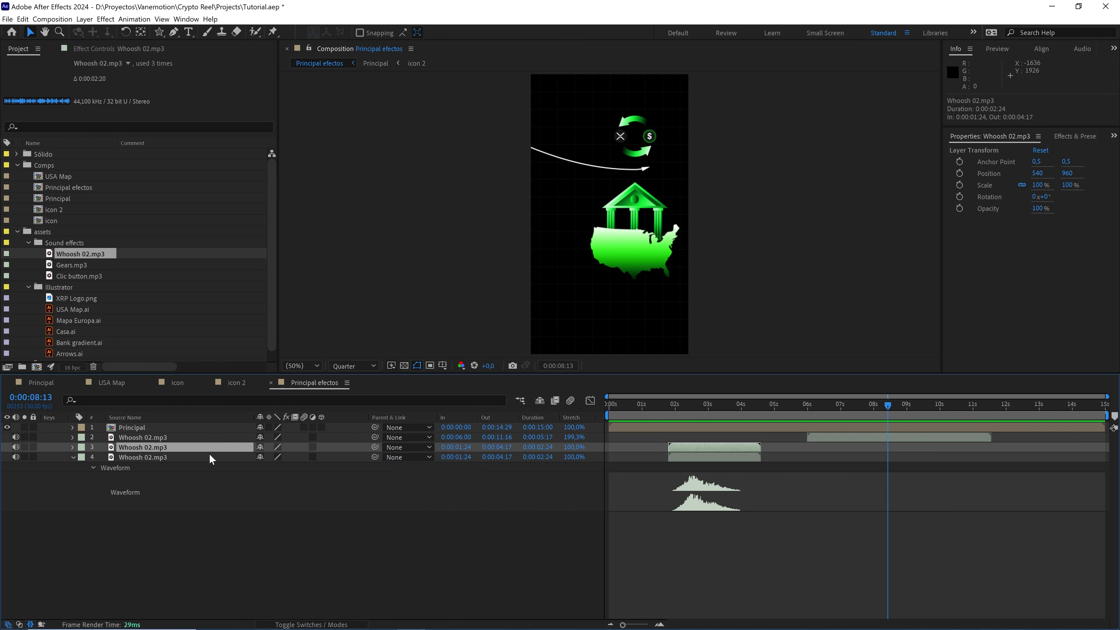
click(176, 456)
click(144, 448)
click(150, 438)
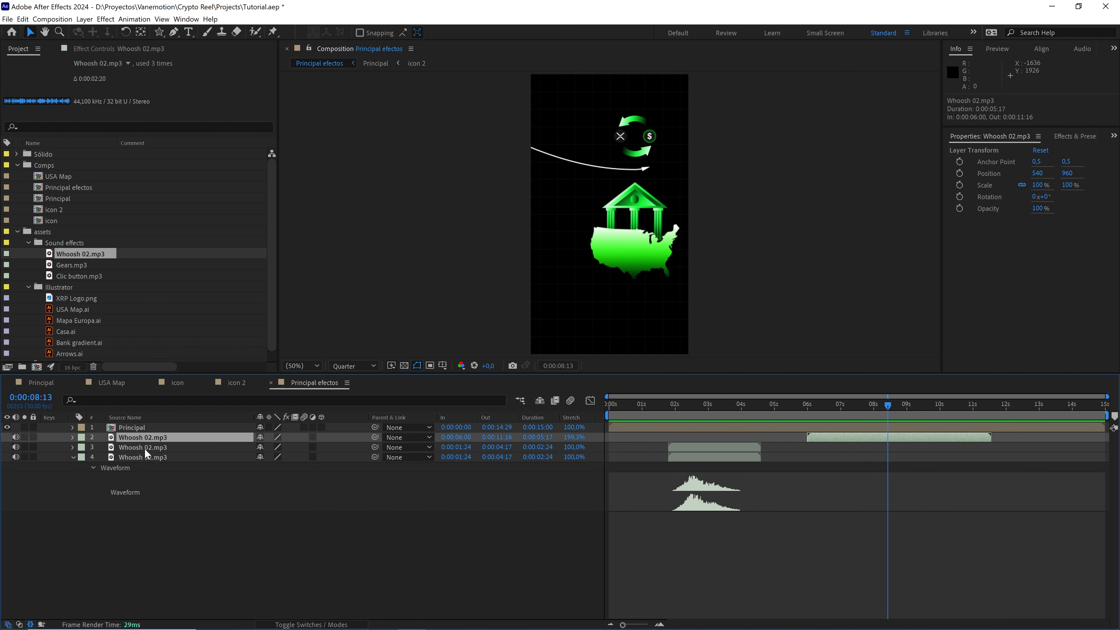
click(144, 448)
click(145, 457)
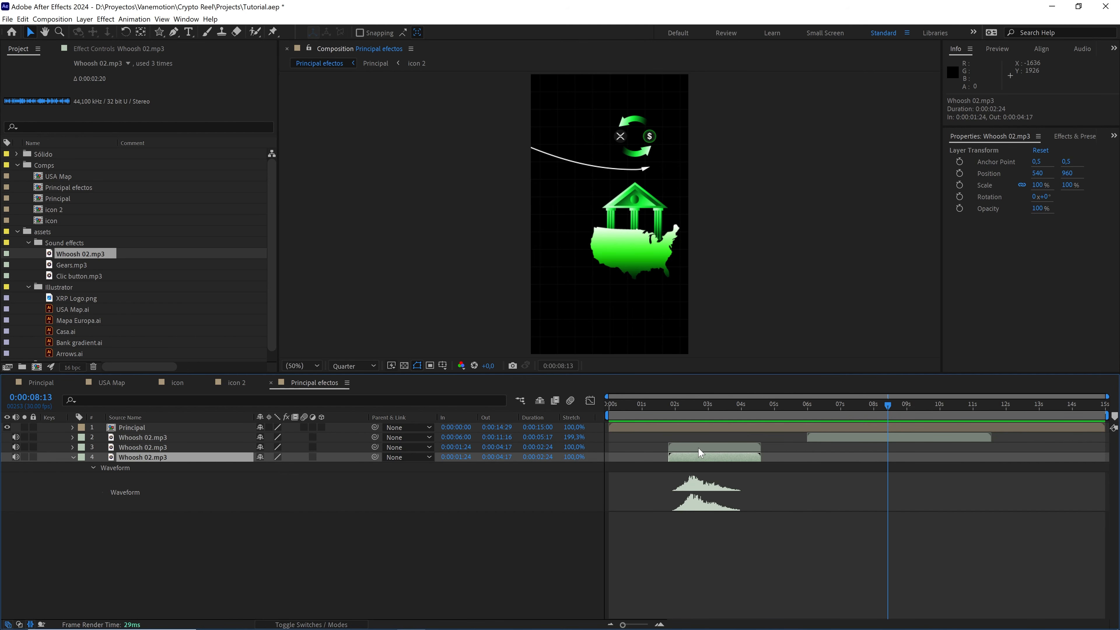
drag(698, 447, 986, 448)
Step: Reveal the new copy's waveform and shift the layer to start at 0:00:10:08, aligning its peak with 0:00:11:00
click(944, 410)
key(space)
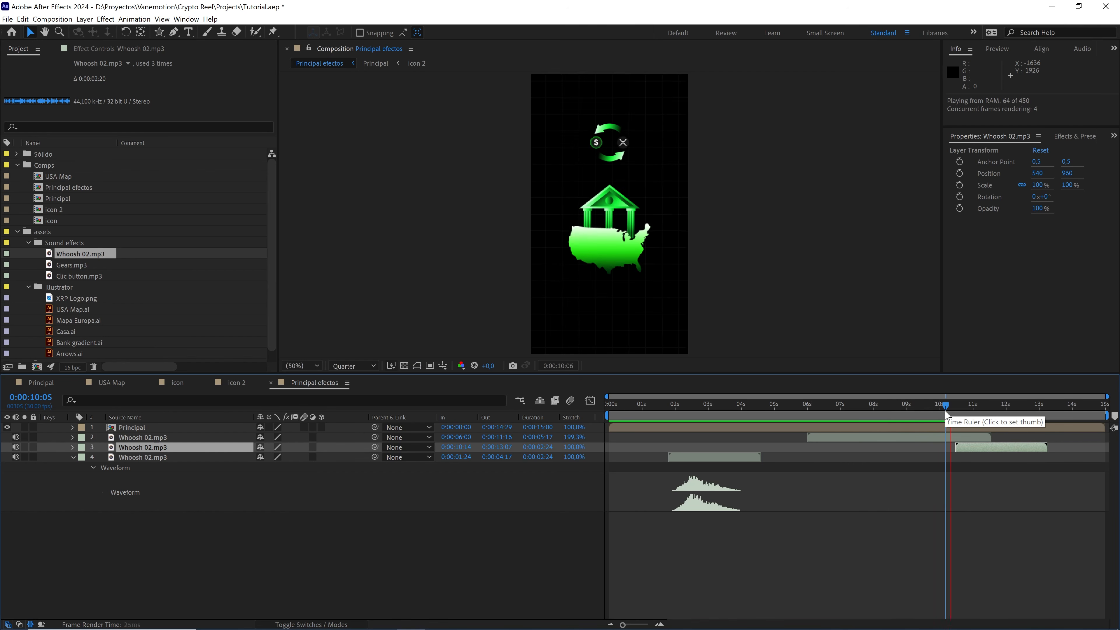
click(988, 408)
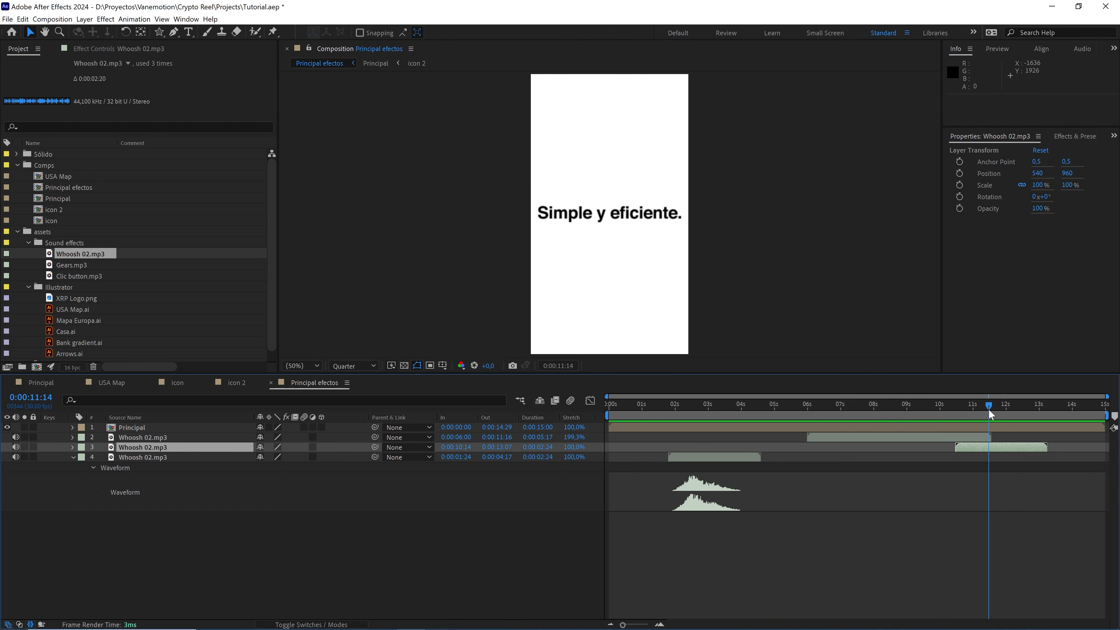
key(l)
key(l)
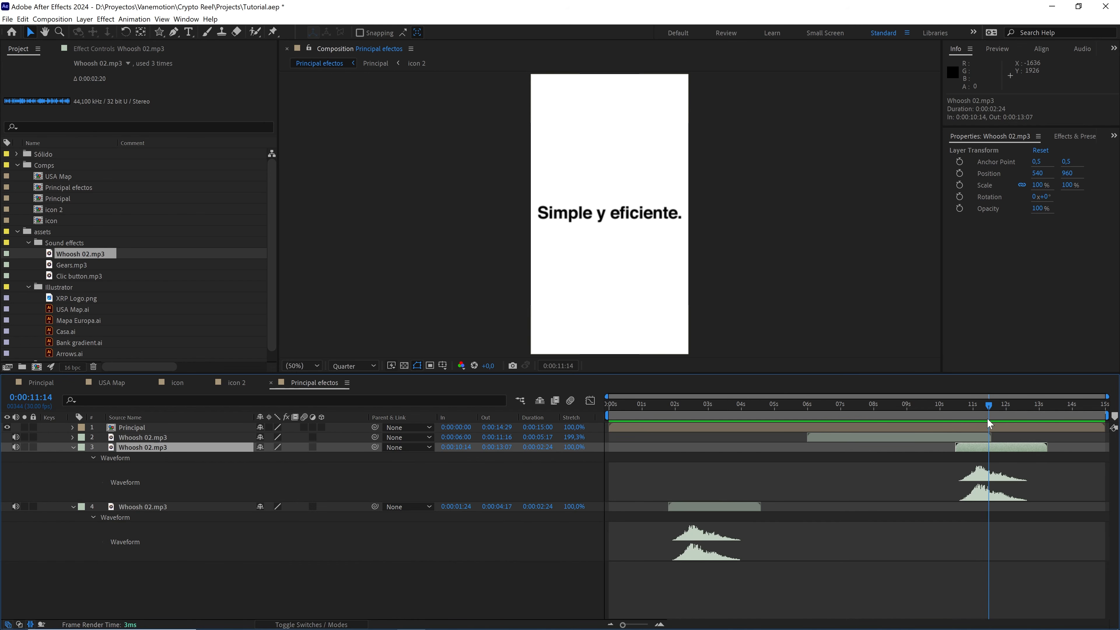
drag(988, 405, 976, 416)
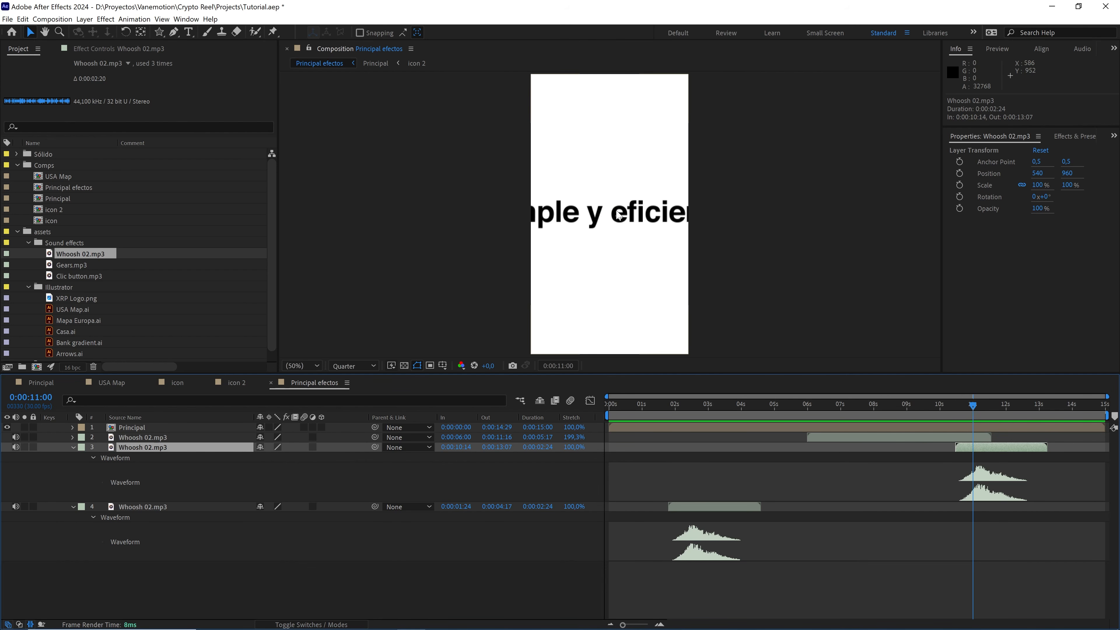
drag(1004, 449, 999, 449)
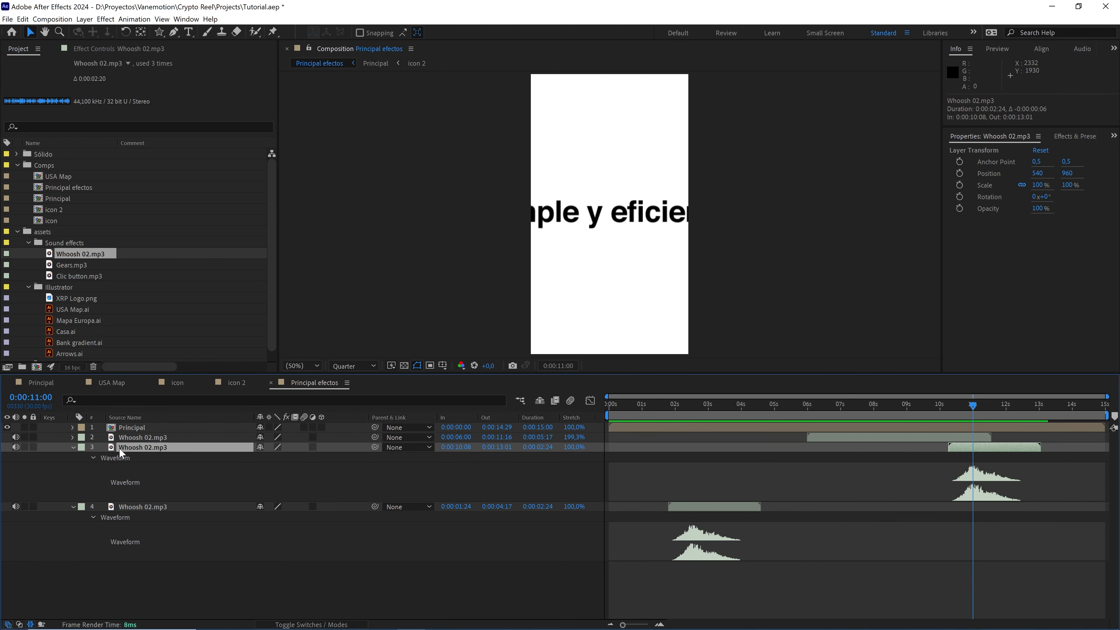
Step: Set the Audio Levels of the text-ending Whoosh 02.mp3 layer to -5 dB
click(72, 447)
click(72, 447)
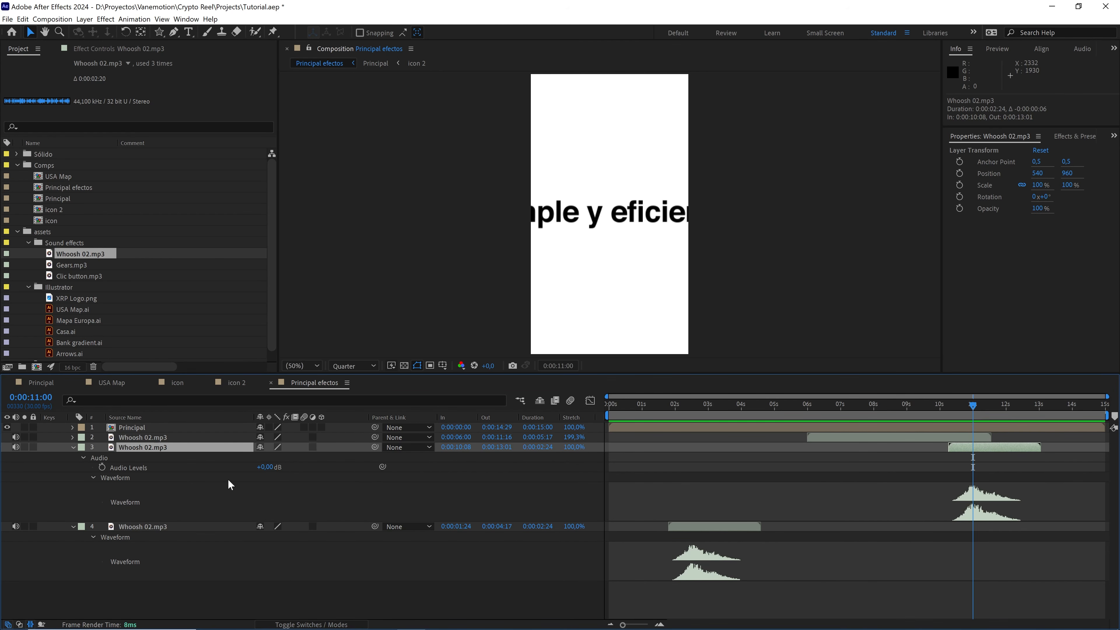
click(263, 468)
Step: Set the first Whoosh 02.mp3 layer's Audio Levels to -5 dB and collapse the text-ending whoosh's properties
click(144, 525)
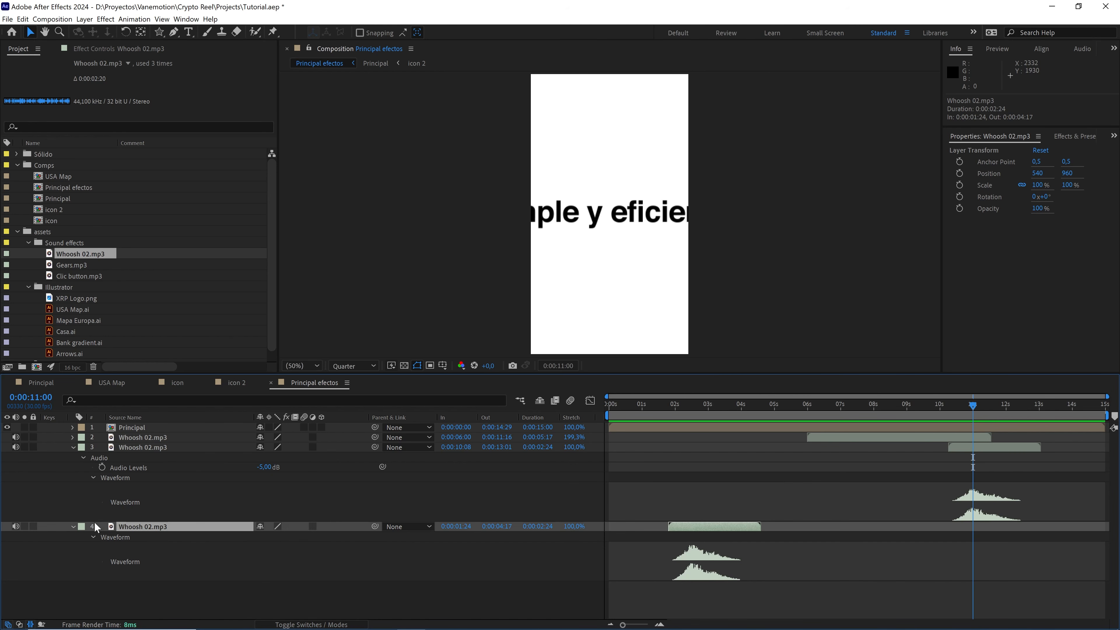
click(73, 526)
click(72, 525)
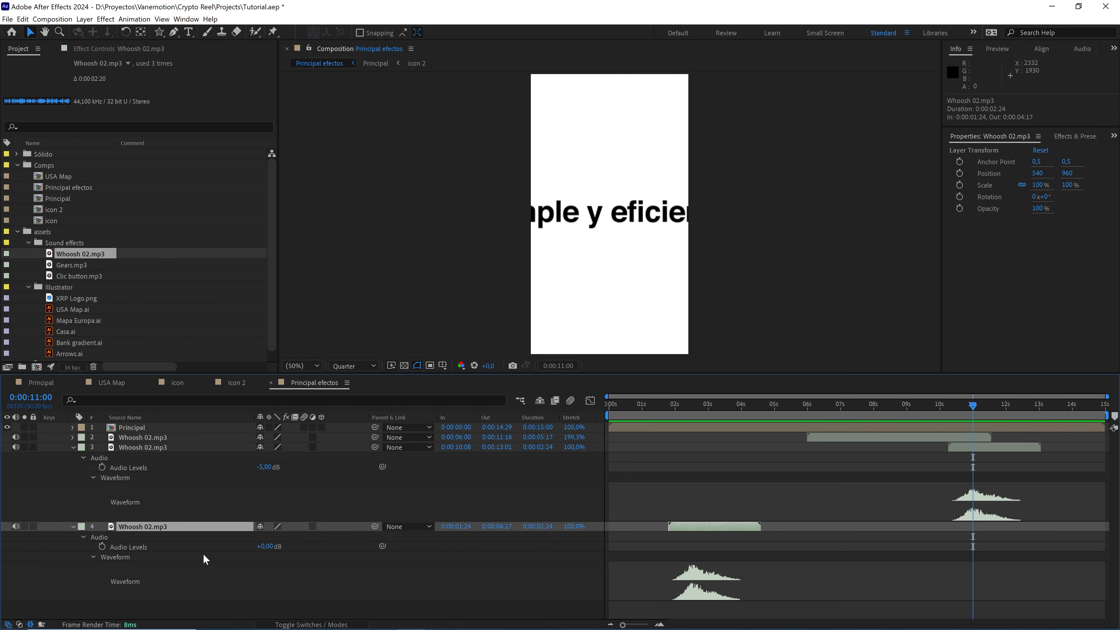
click(263, 547)
click(73, 448)
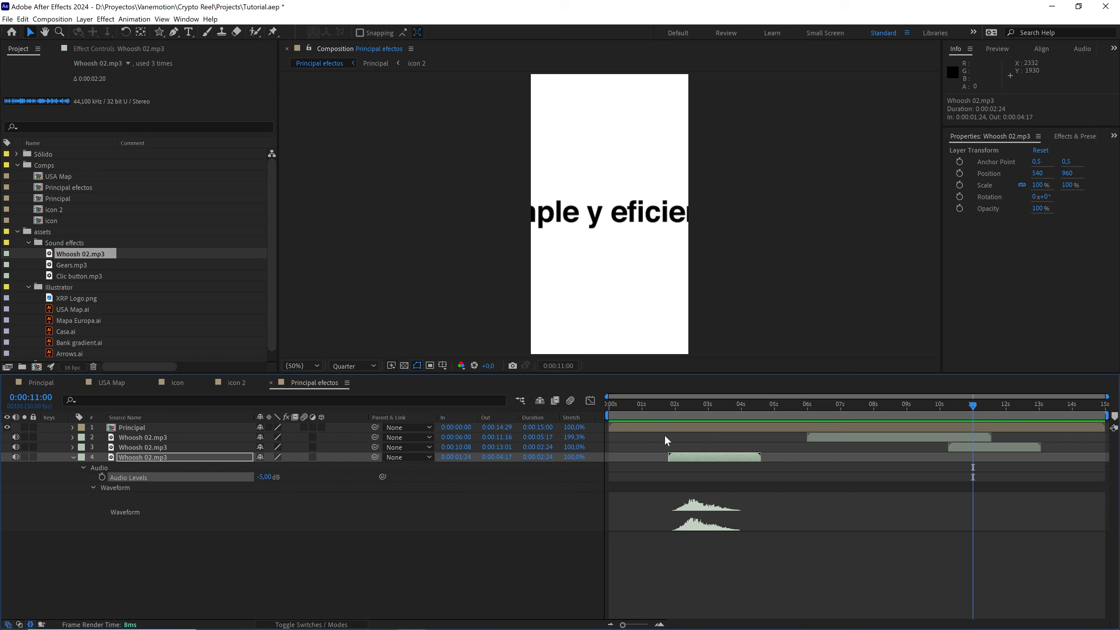
Step: Preview the text-ending whoosh from 0:00:08:17 and again from 0:00:09:24, then collapse the first whoosh's properties
drag(984, 410, 893, 409)
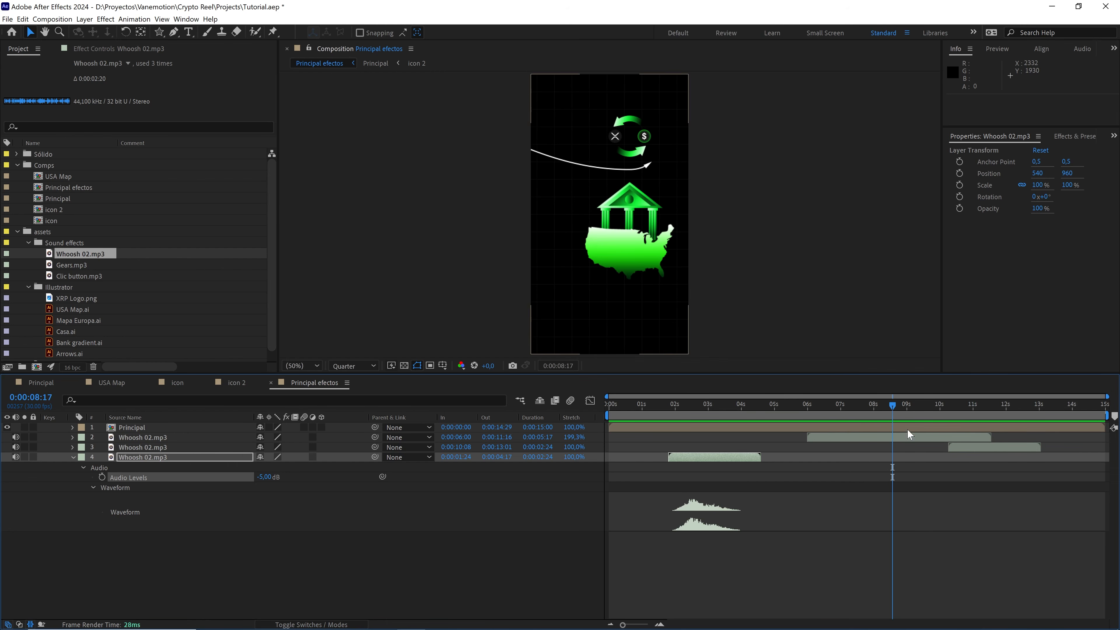
key(space)
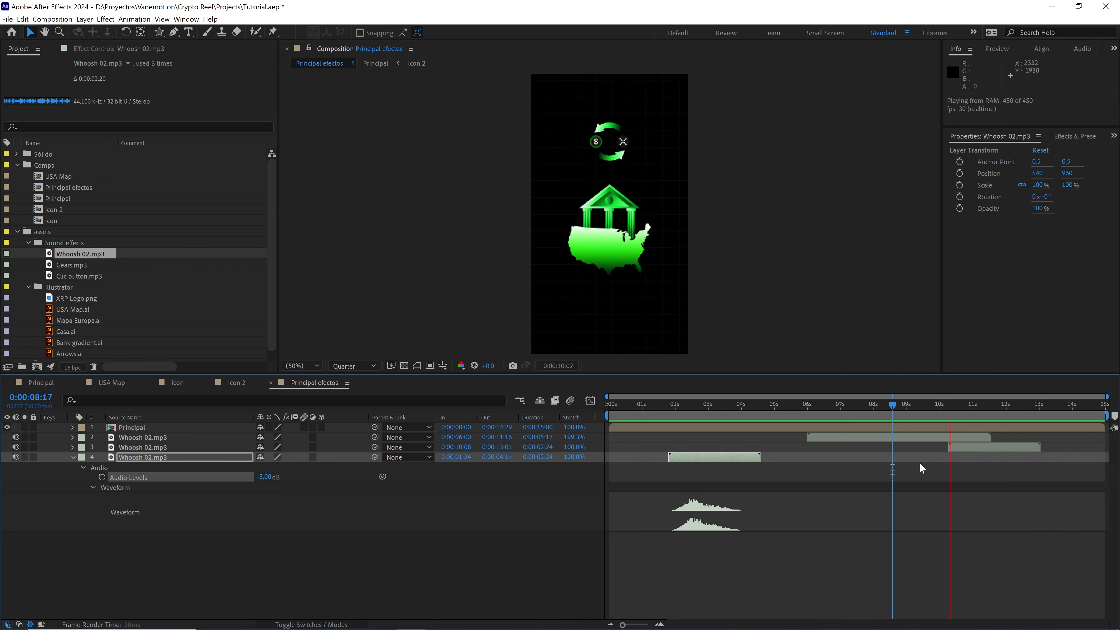
drag(989, 407, 932, 409)
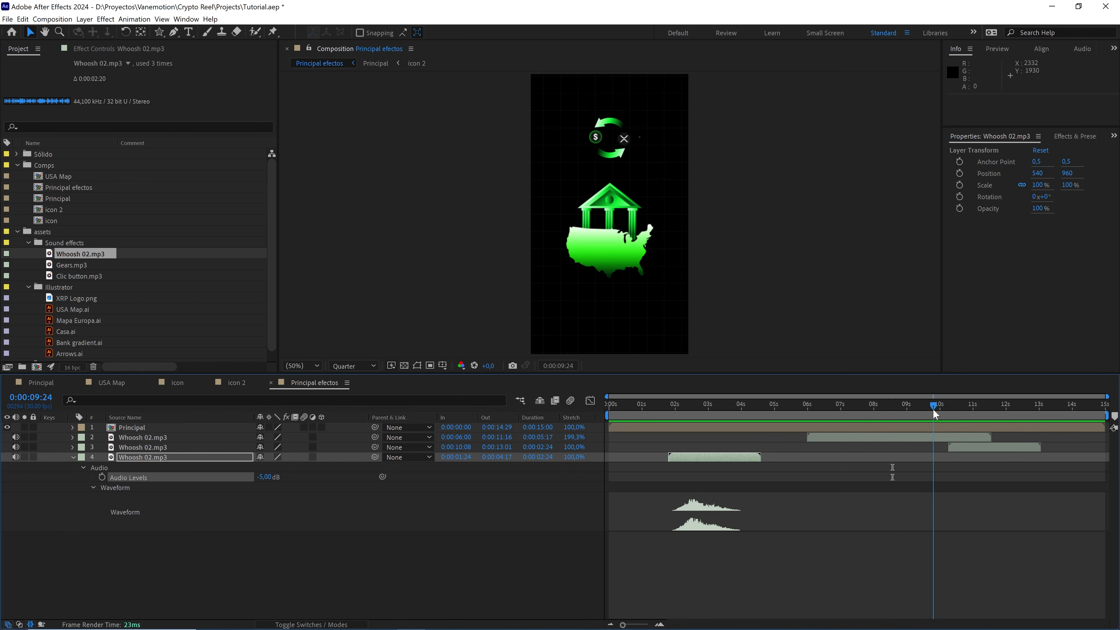
key(space)
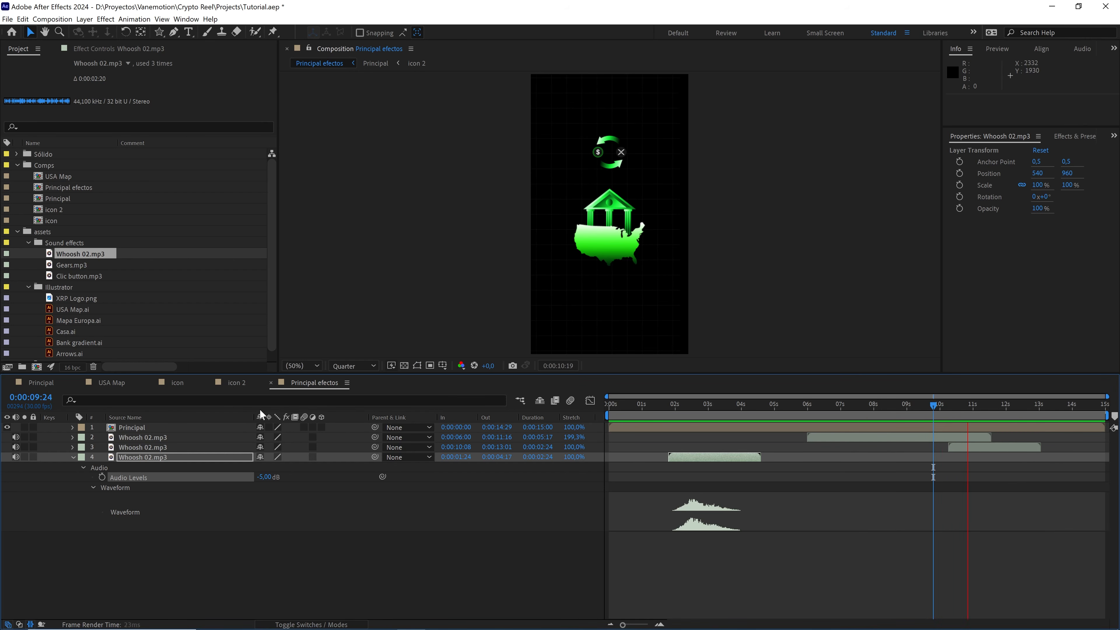
click(73, 456)
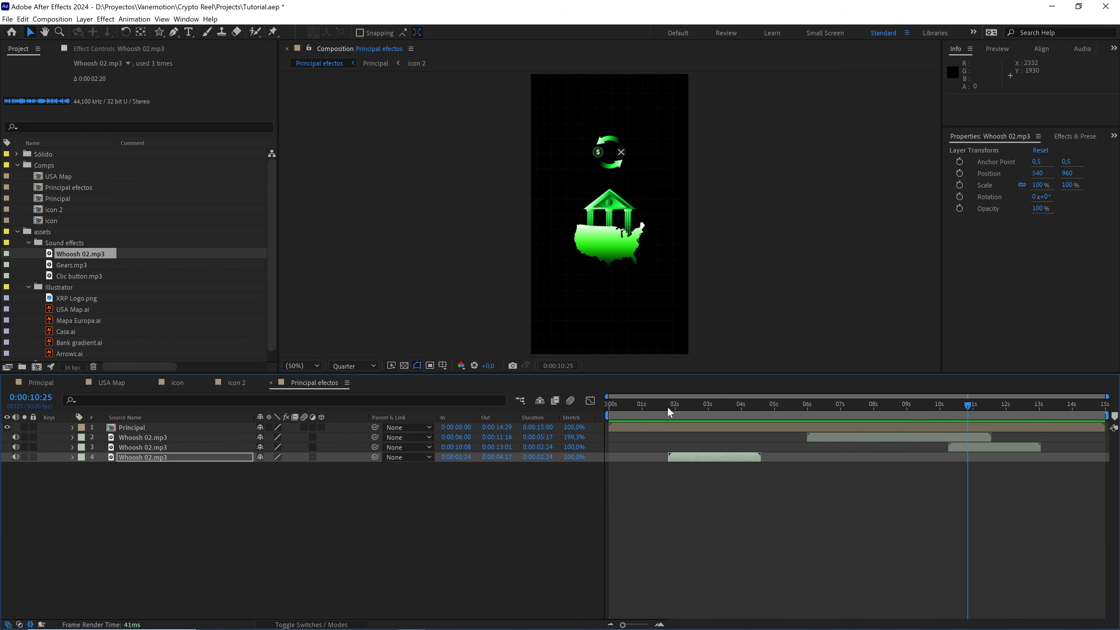
Step: Add Gears.mp3 below the whoosh layers, position it to start at 0:00:04:01, and preview it
click(656, 408)
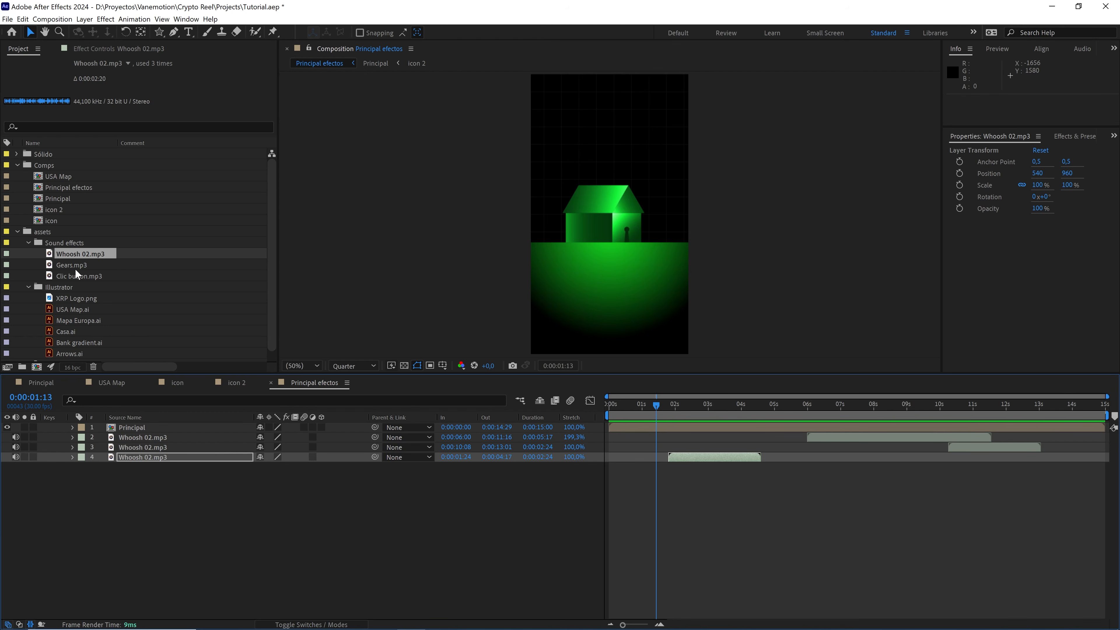
drag(82, 264, 238, 519)
drag(666, 406, 716, 413)
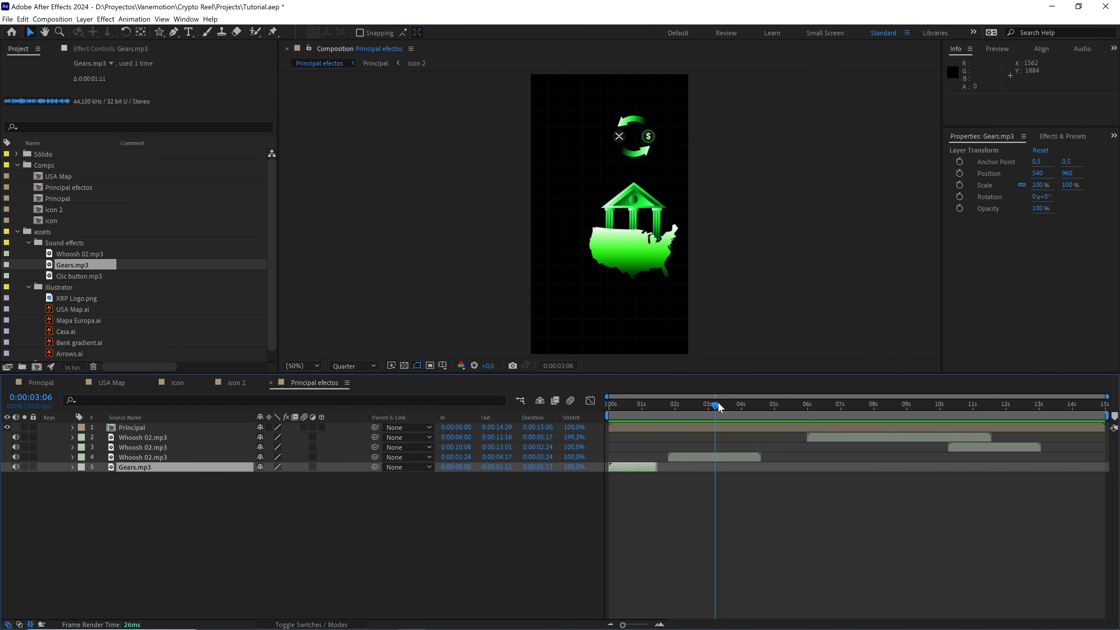
drag(717, 406, 743, 417)
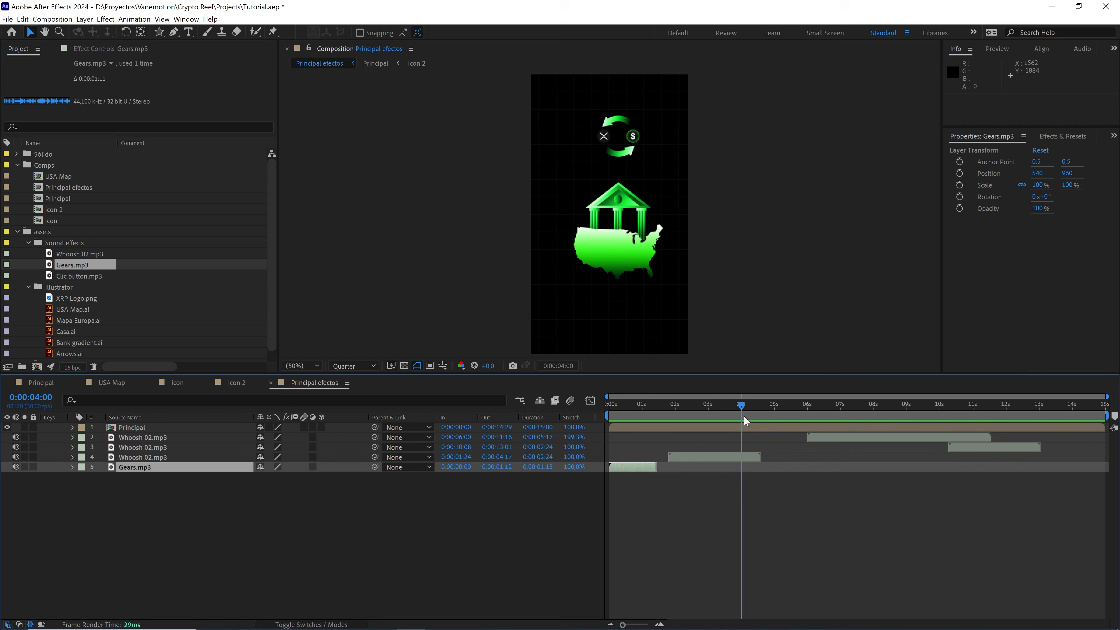
drag(639, 467, 670, 470)
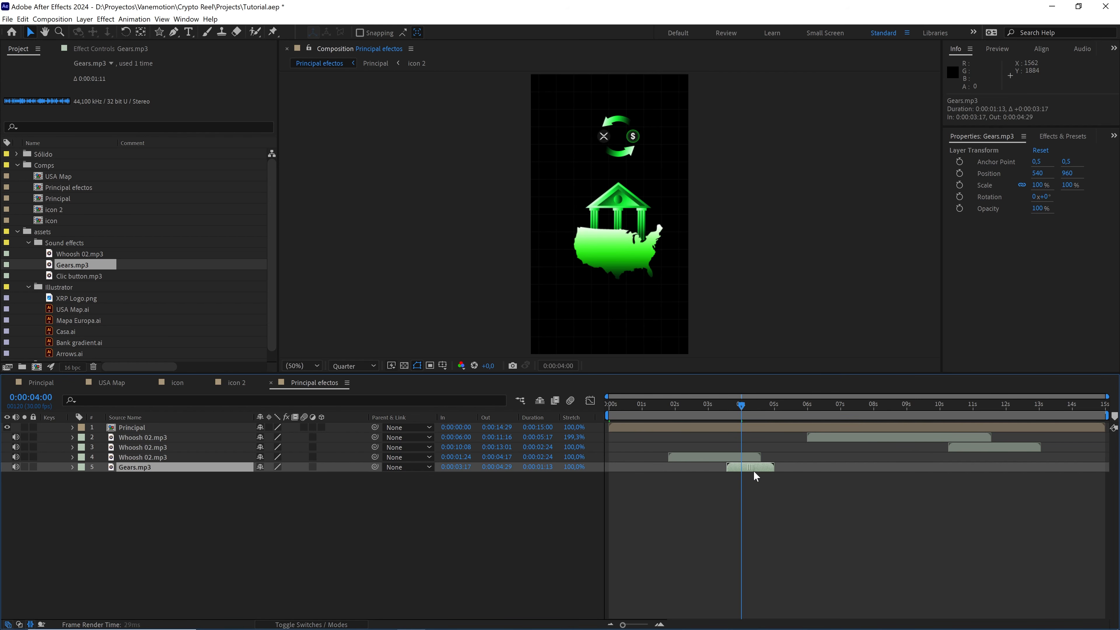
drag(754, 471, 763, 469)
key(space)
key(space)
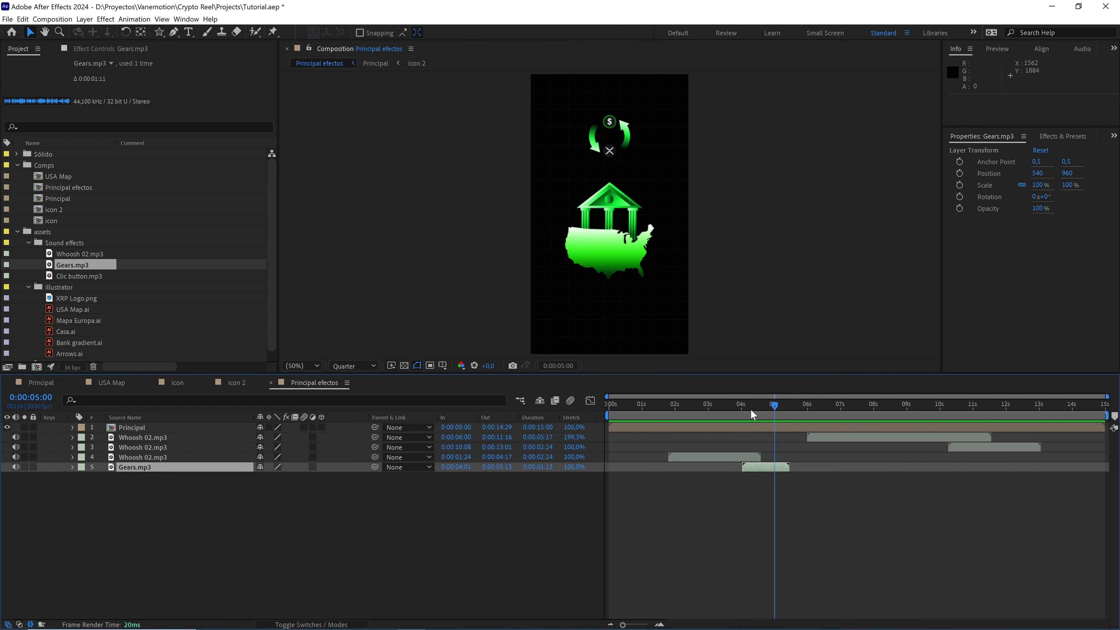
Step: Try starting Gears.mp3 at 0:00:04:07 and preview the sound repeatedly from 0:00:04:06
click(747, 410)
drag(757, 467, 764, 466)
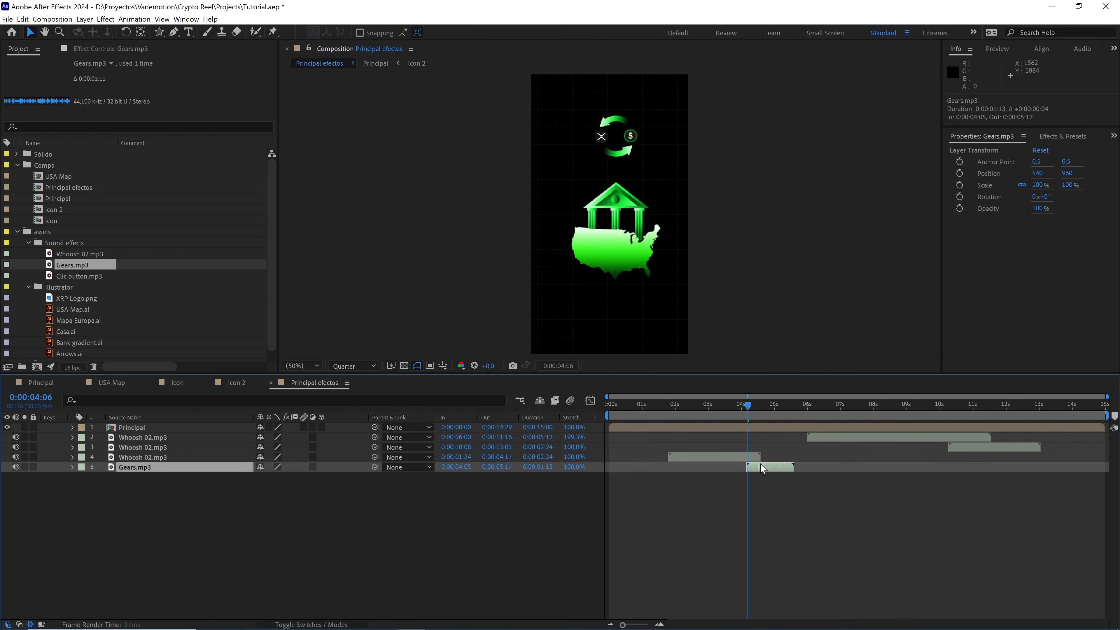
key(space)
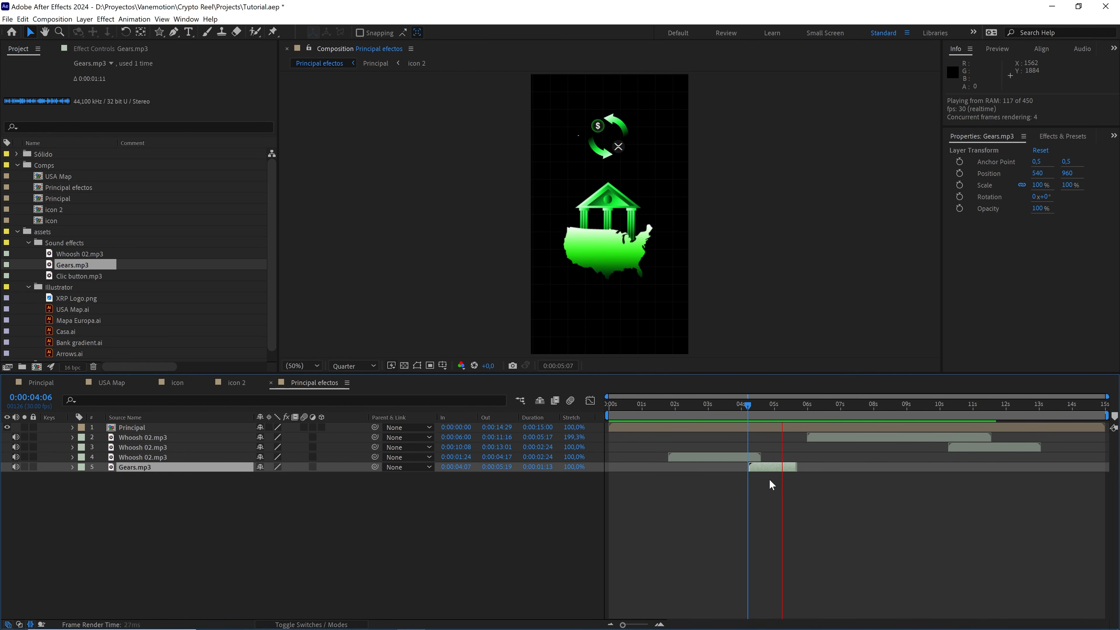
key(space)
key(space)
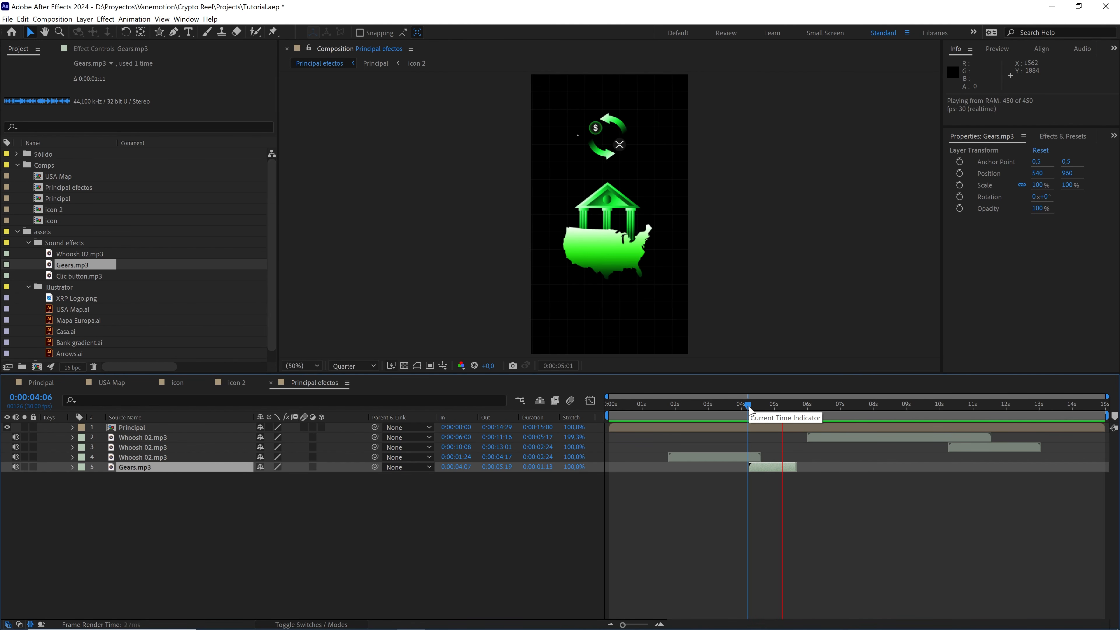
key(space)
key(space)
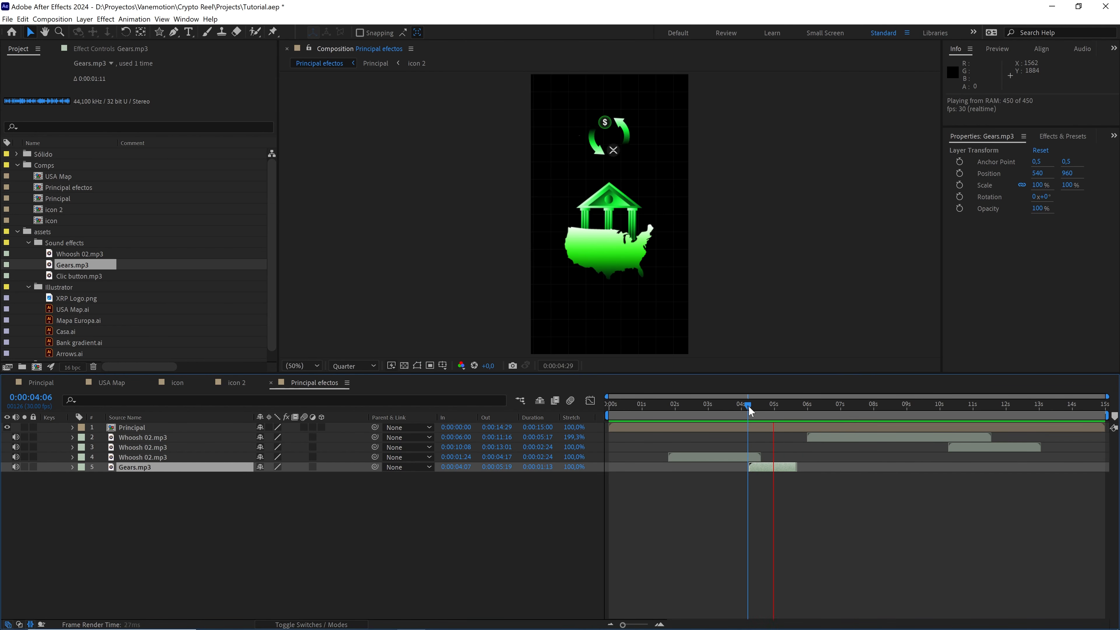
Step: Align the start of Gears.mp3 with 0:00:04:09 and preview the result
drag(748, 405, 750, 406)
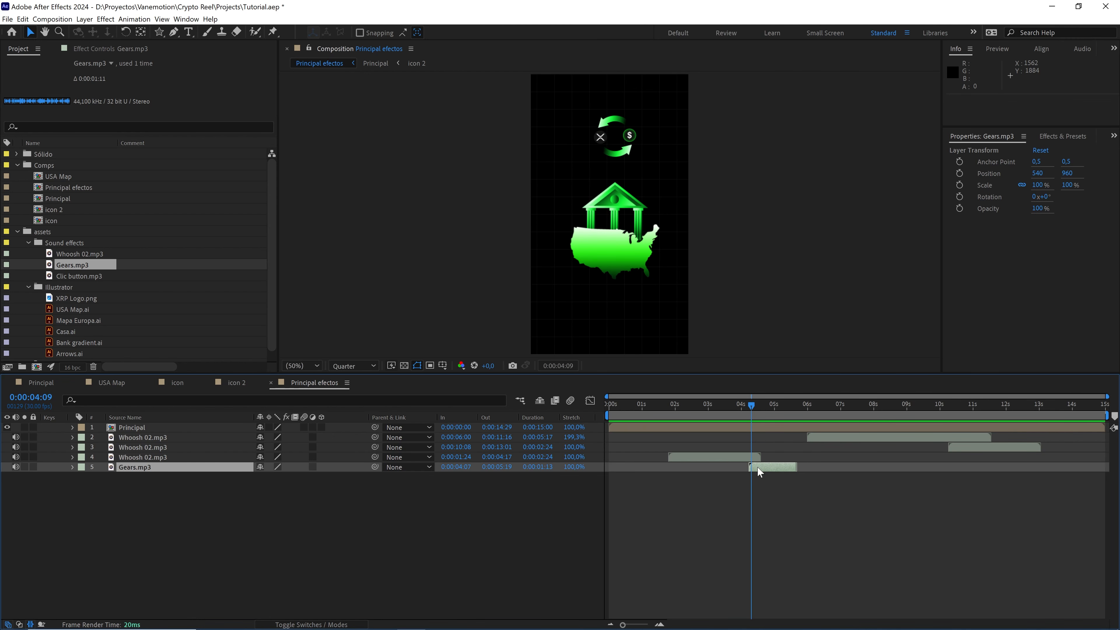
key(bracketleft)
key(space)
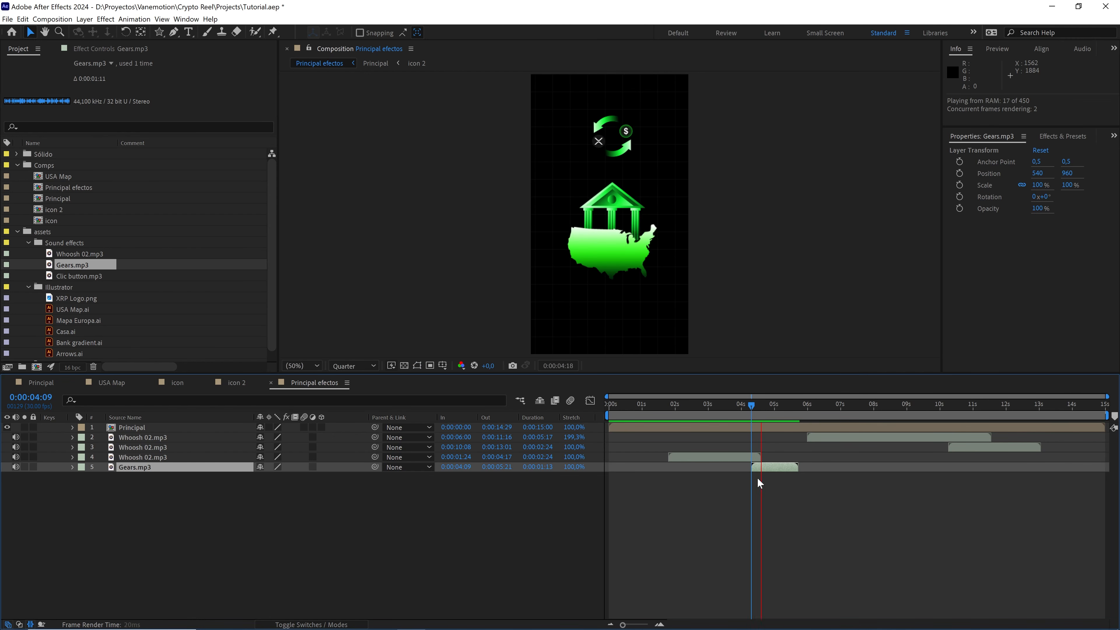
key(space)
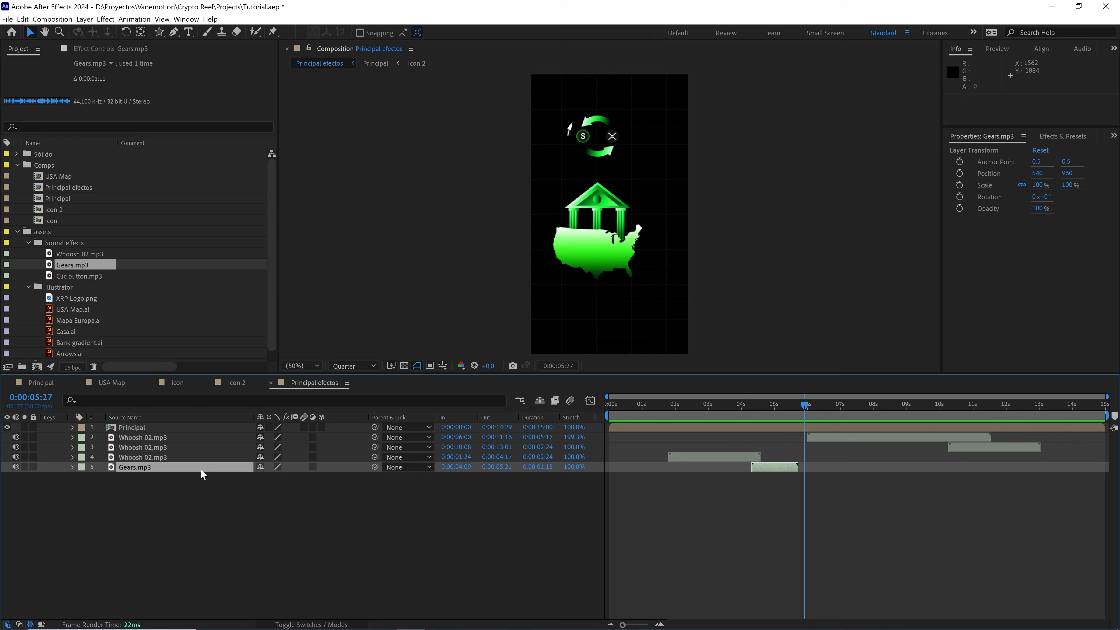
Step: Set the Audio Levels of the Gears.mp3 layer to -3 dB
click(72, 467)
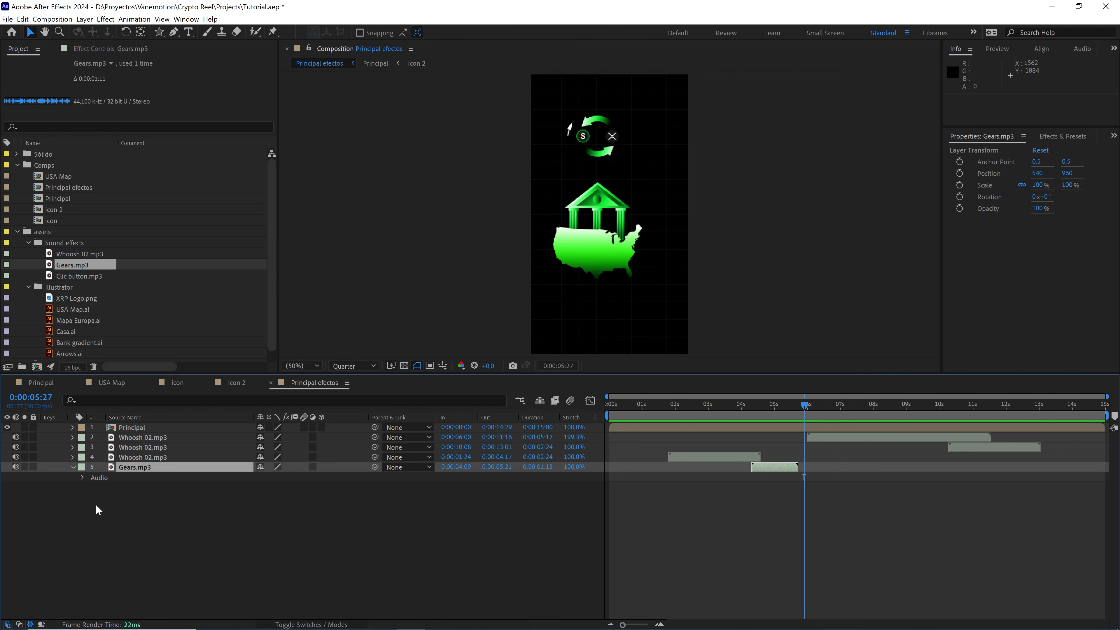
click(83, 478)
click(263, 485)
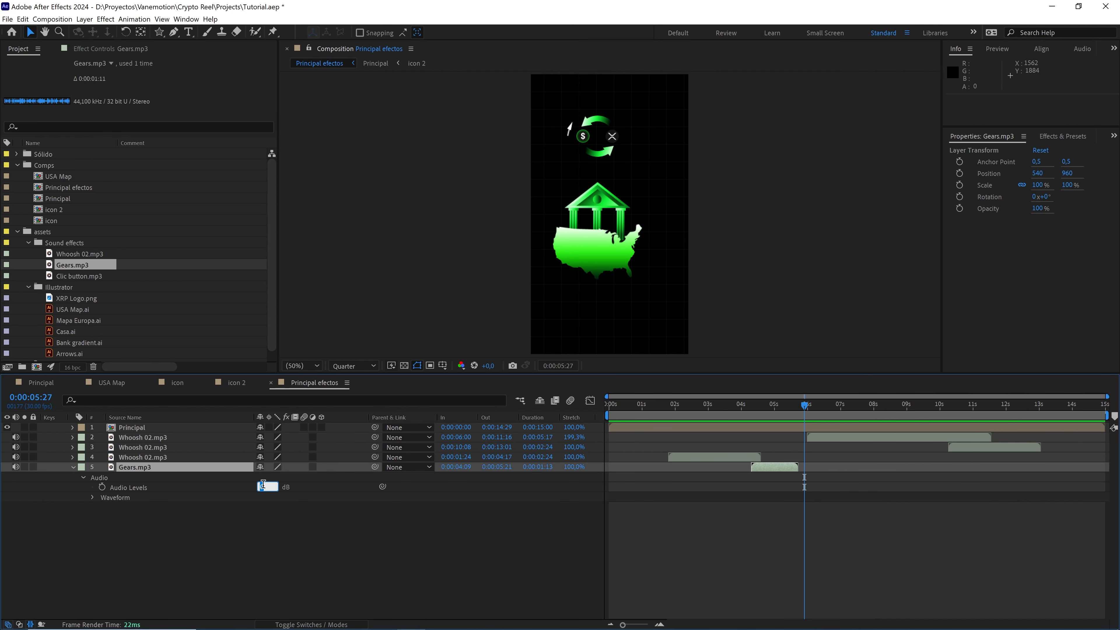
click(369, 548)
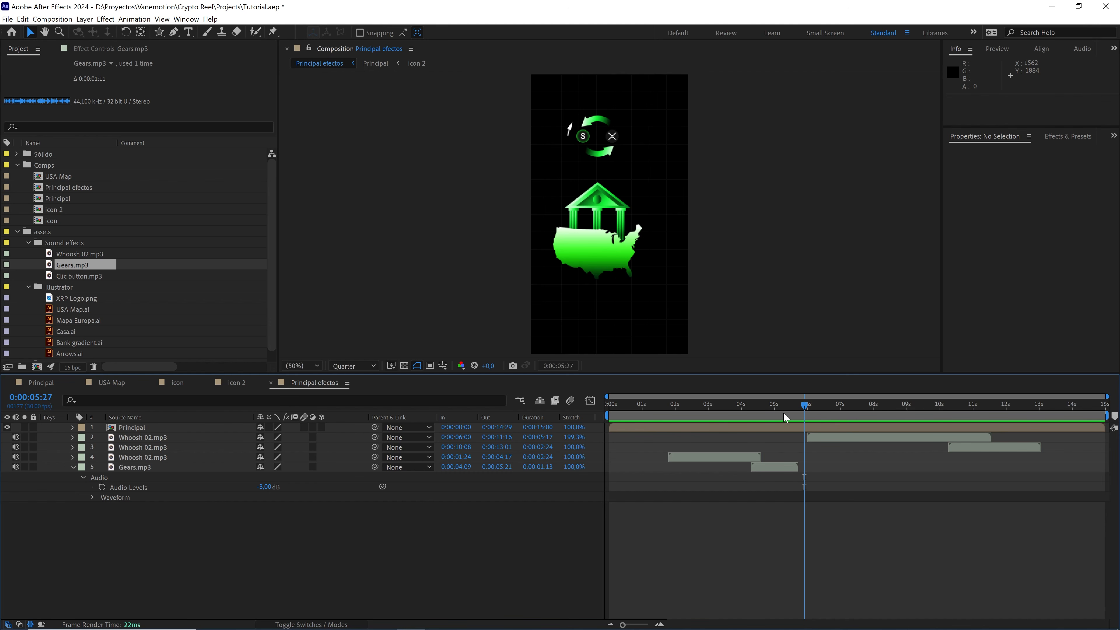
Step: Duplicate the Gears.mp3 layer, move the copy to start at 0:00:08:21, and preview it from 0:00:08:15
drag(783, 412, 904, 422)
click(778, 467)
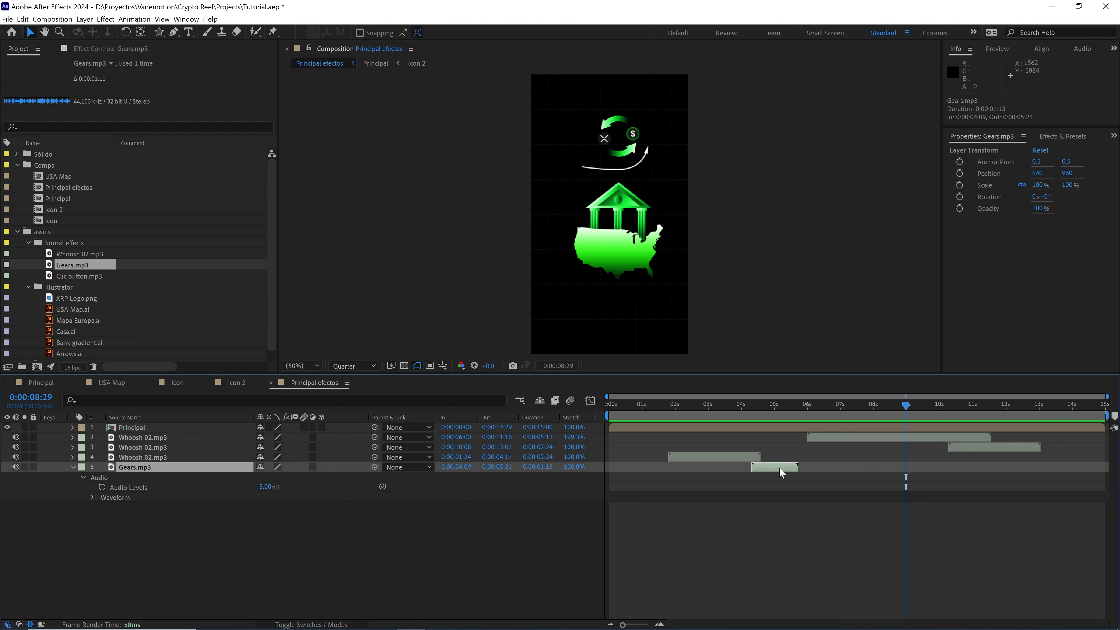
key(ctrl+d)
drag(772, 469, 840, 475)
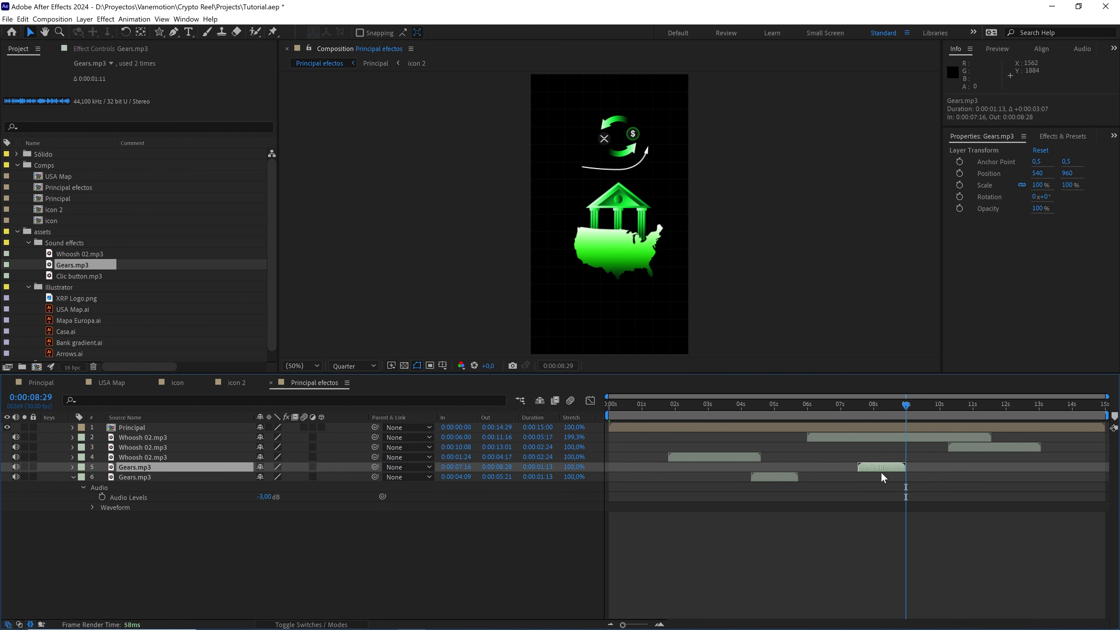
drag(913, 477, 918, 470)
click(894, 407)
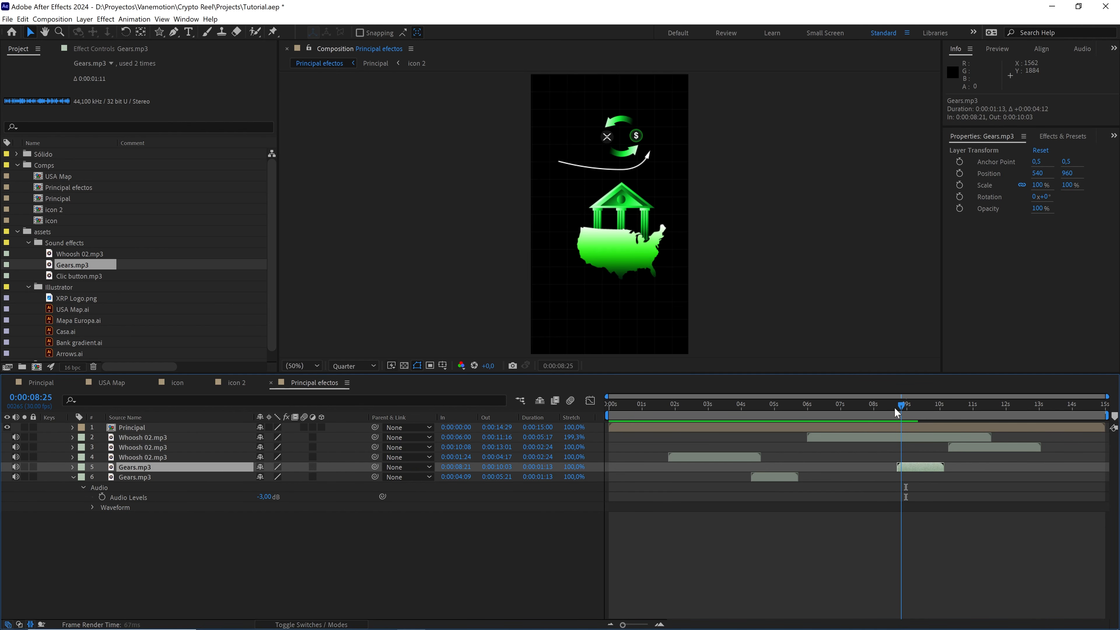
drag(895, 413, 889, 413)
key(space)
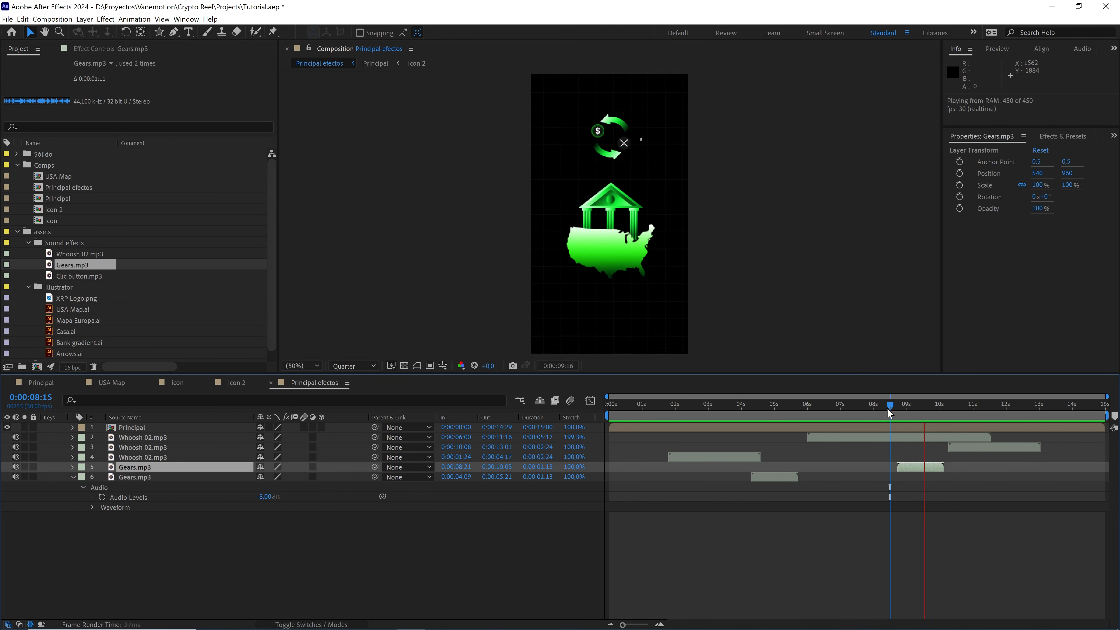
key(space)
key(space)
Step: Shift the Gears.mp3 copy to start at 0:00:08:25, preview it from 0:00:08:17, and collapse the original Gears layer's properties
drag(906, 466, 911, 466)
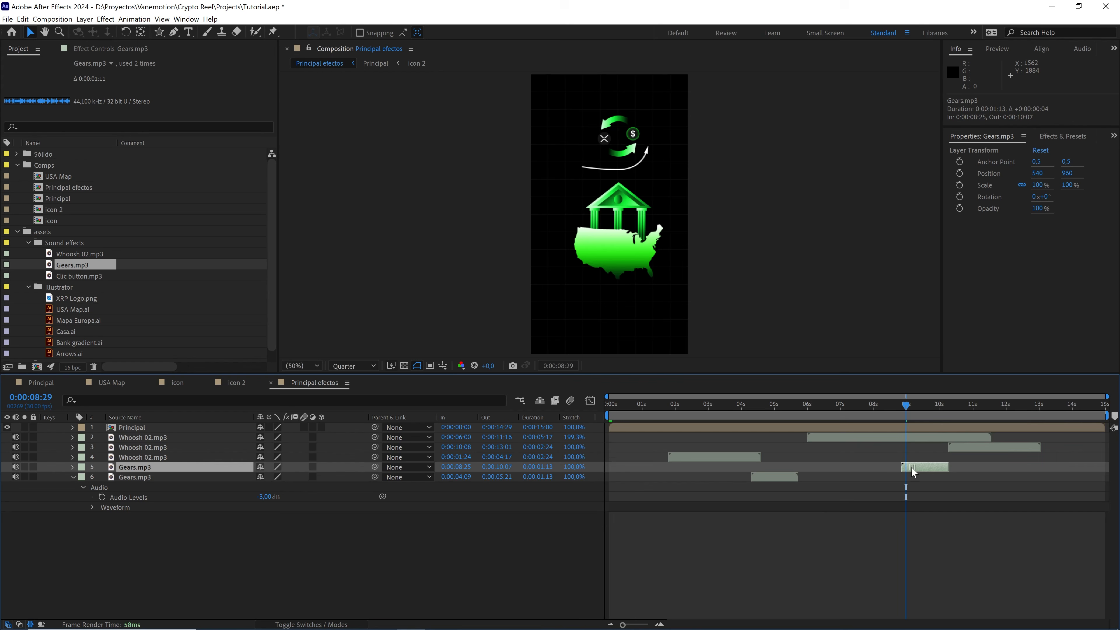
click(891, 407)
key(space)
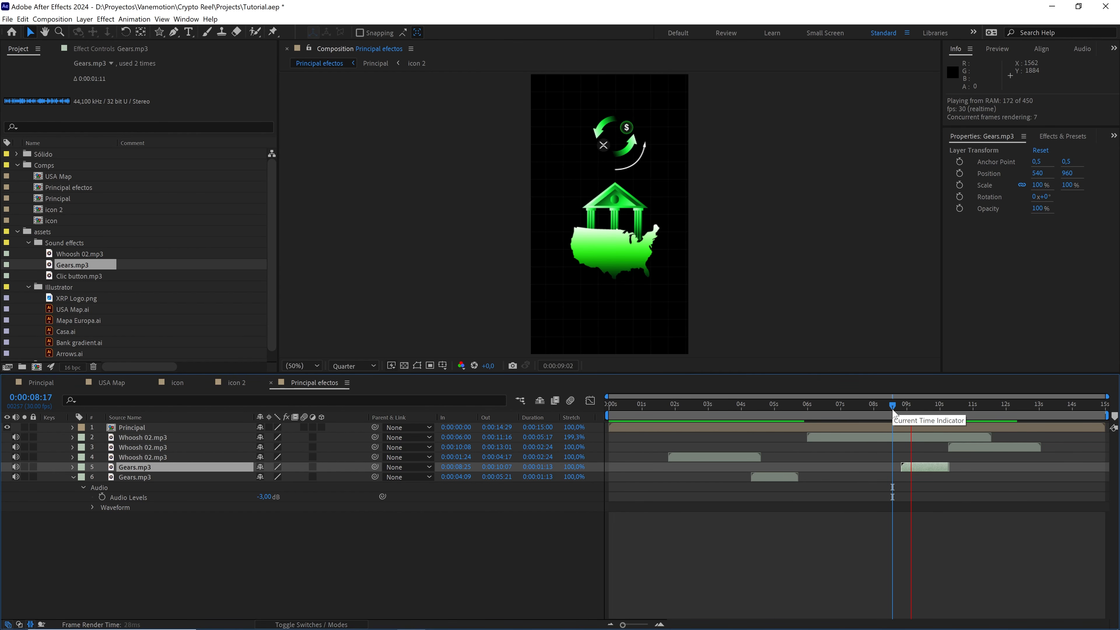
key(space)
key(space)
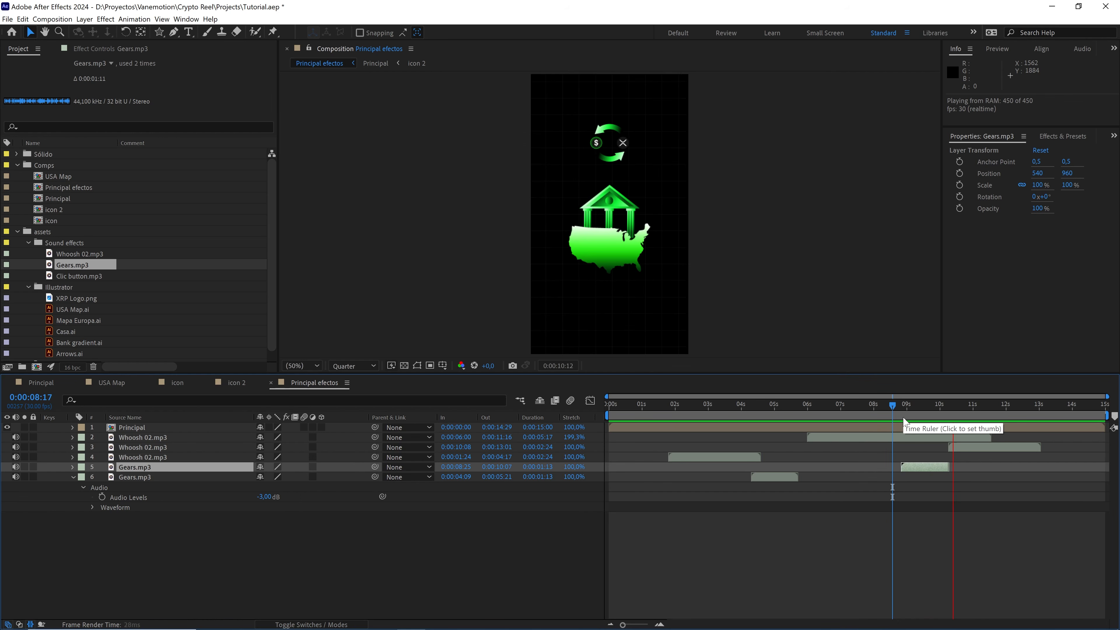
key(space)
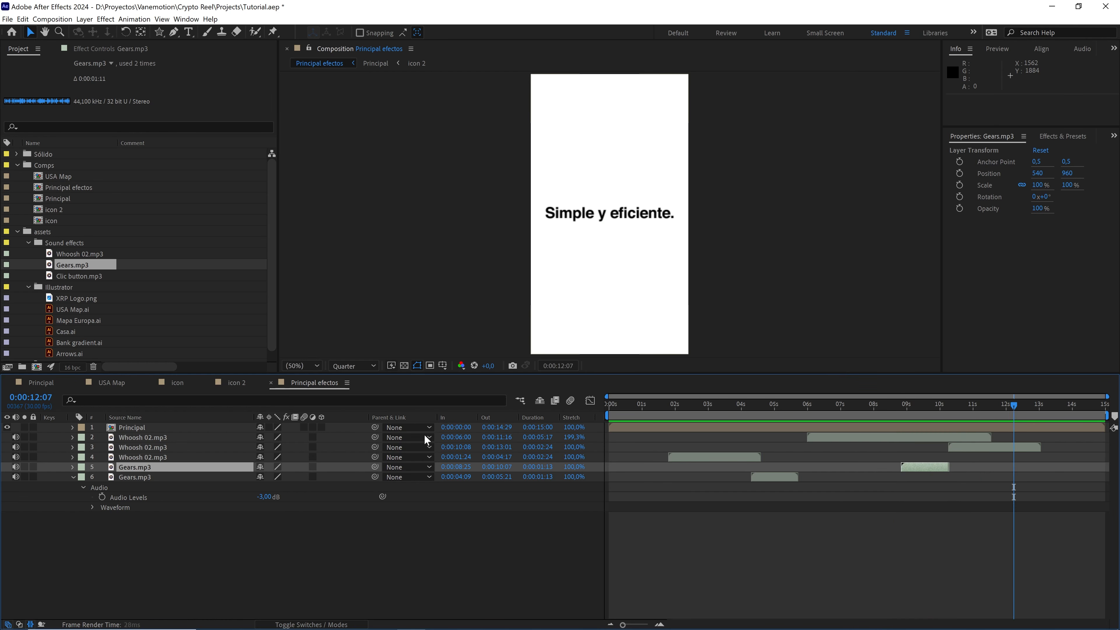
click(72, 476)
click(140, 507)
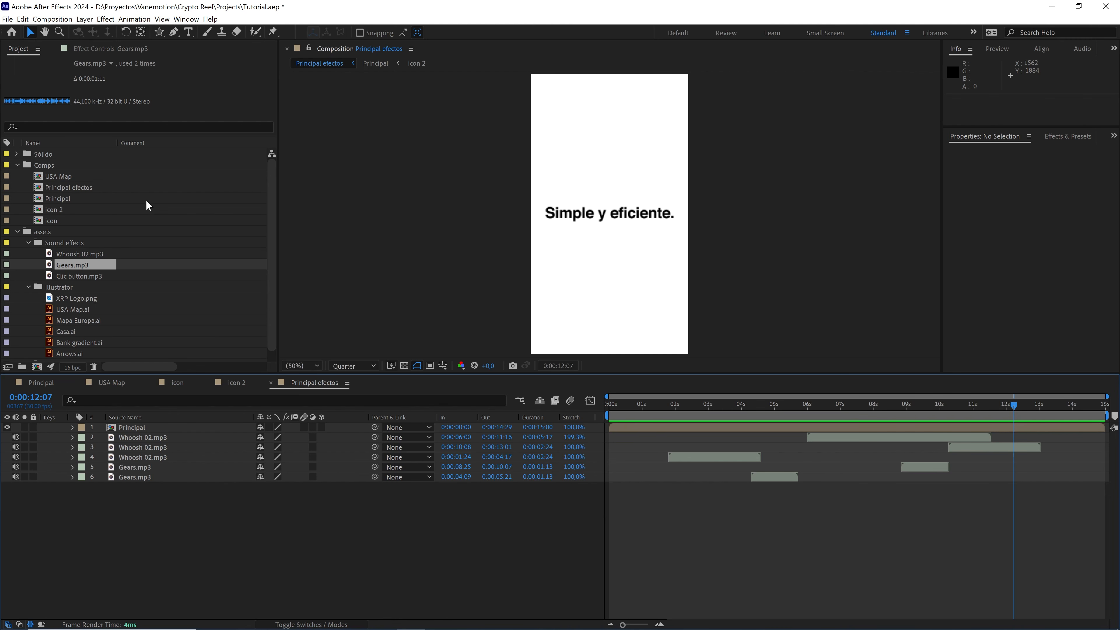
Step: Add the Future Glider music track from the Audios folder as the lowest layer, starting at 0:00:00:00
scroll(148, 223, down, 1)
click(26, 353)
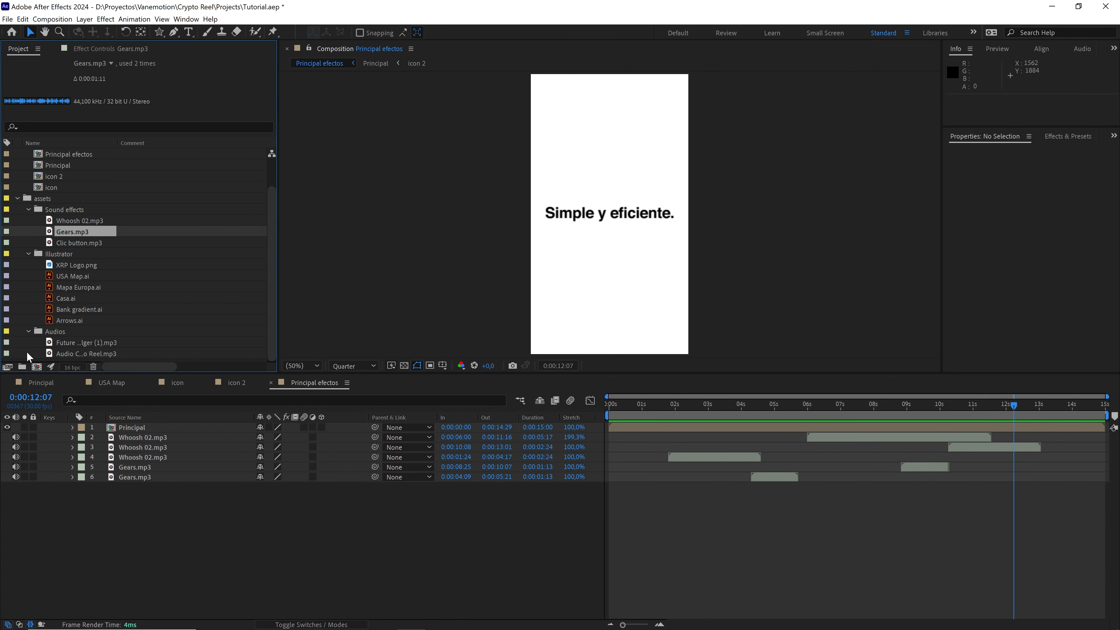
drag(73, 342, 173, 497)
drag(643, 407, 635, 407)
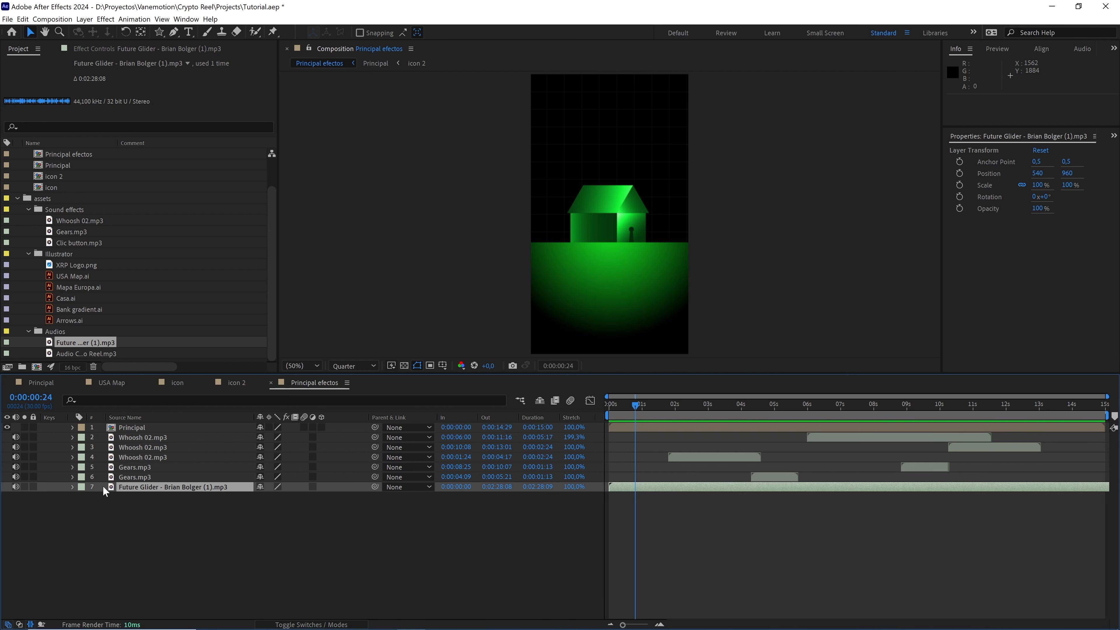
Step: Set the Audio Levels of the Future Glider music layer to -15 dB
click(82, 497)
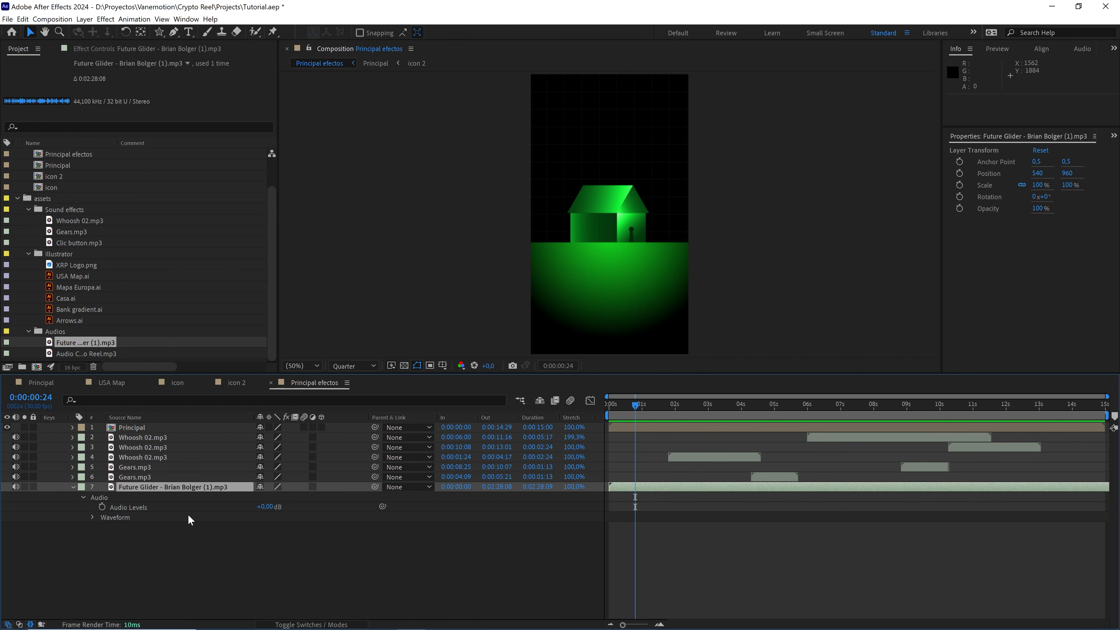
click(268, 507)
text(-15)
click(444, 552)
Step: Preview the music with the sound effects from 0:00:00:00, and collapse the music layer's properties
click(607, 405)
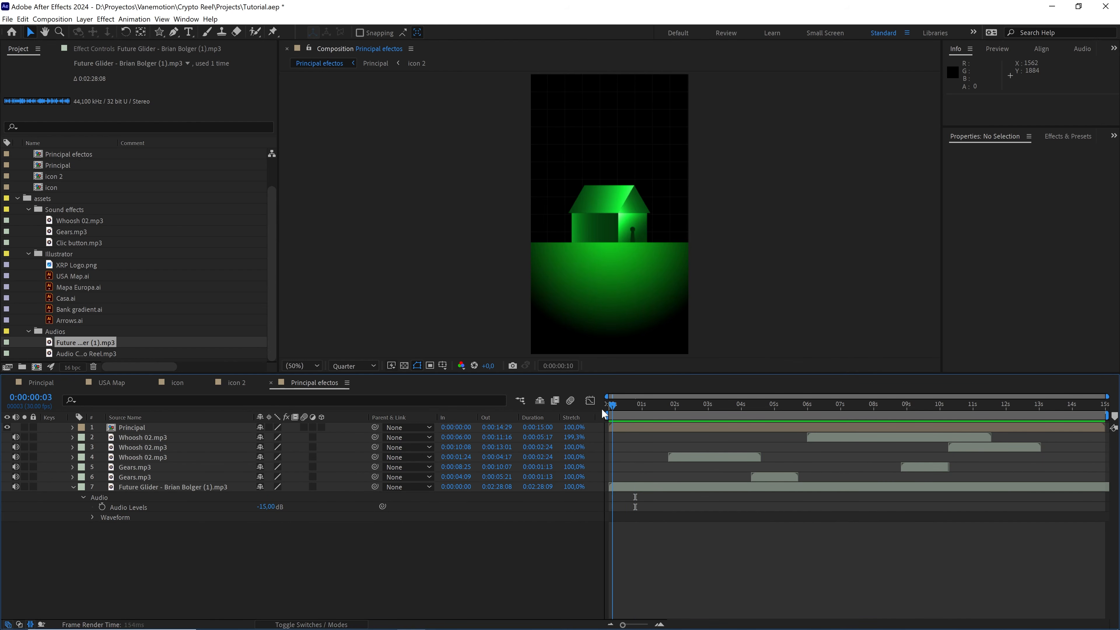
click(639, 486)
key(space)
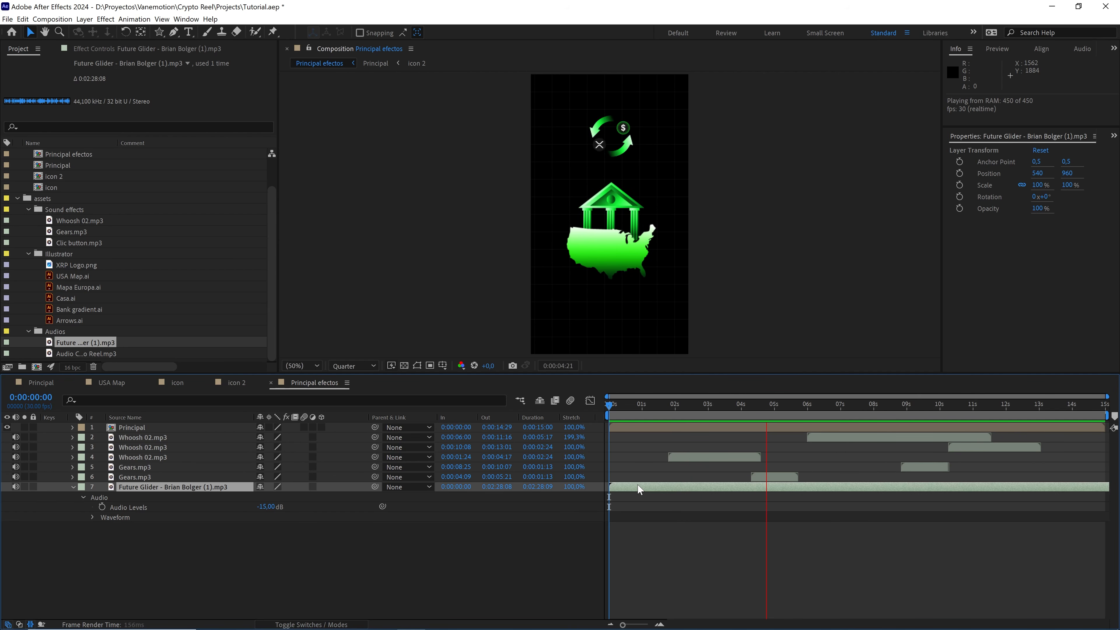
key(space)
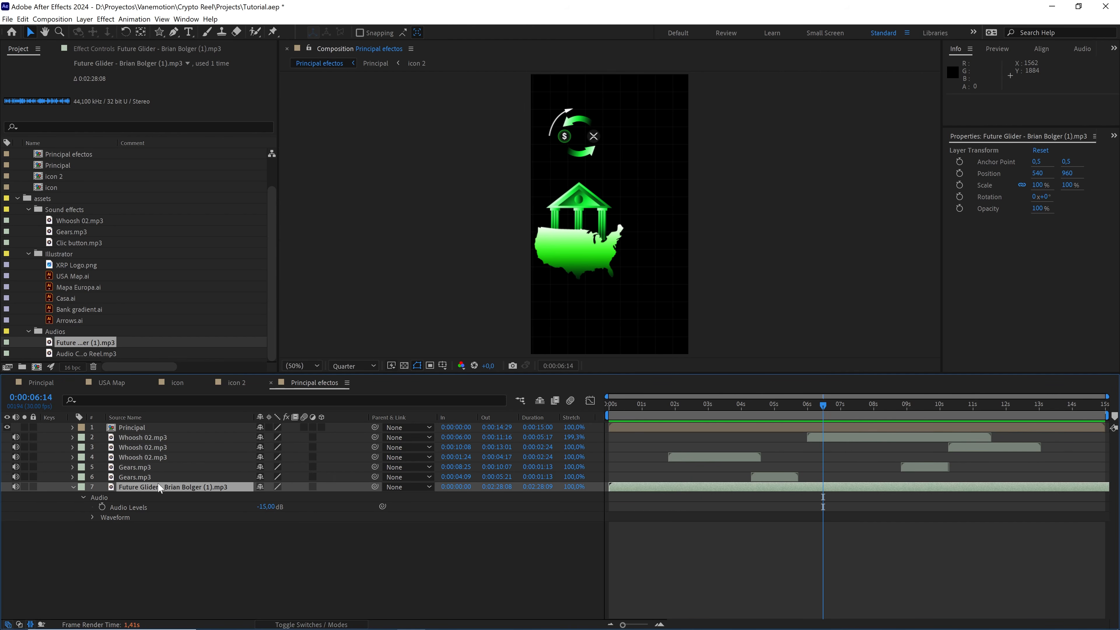
click(73, 485)
Step: Return to 0:00:00:00 and add Audio Crypto Reel.mp3 below the music layer, starting at the beginning of the composition
drag(695, 402, 588, 405)
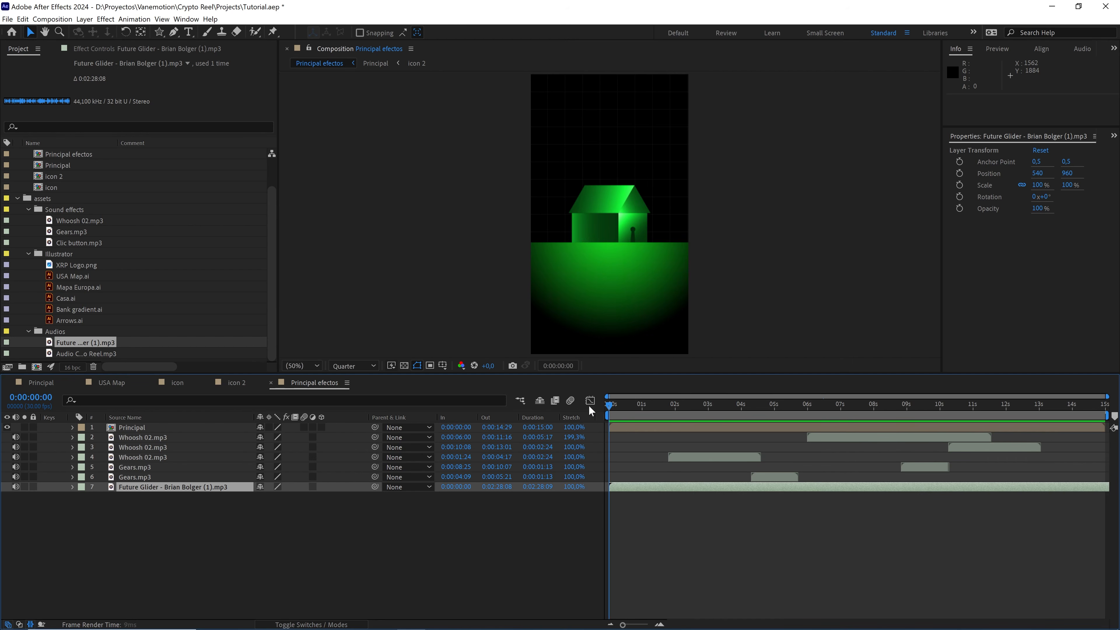
click(86, 353)
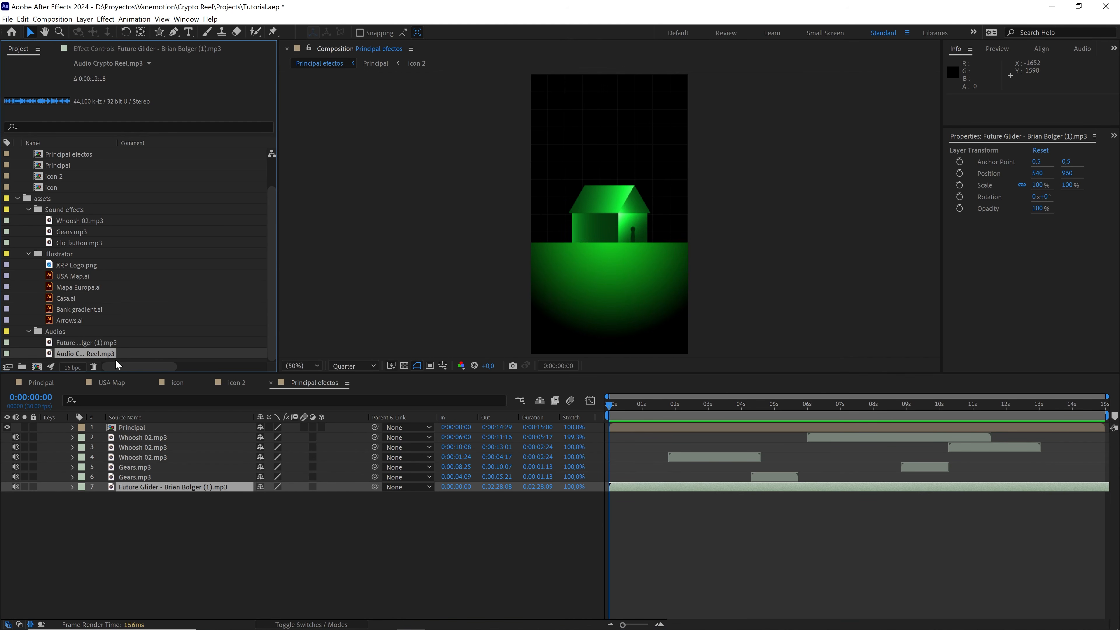
drag(85, 351, 167, 513)
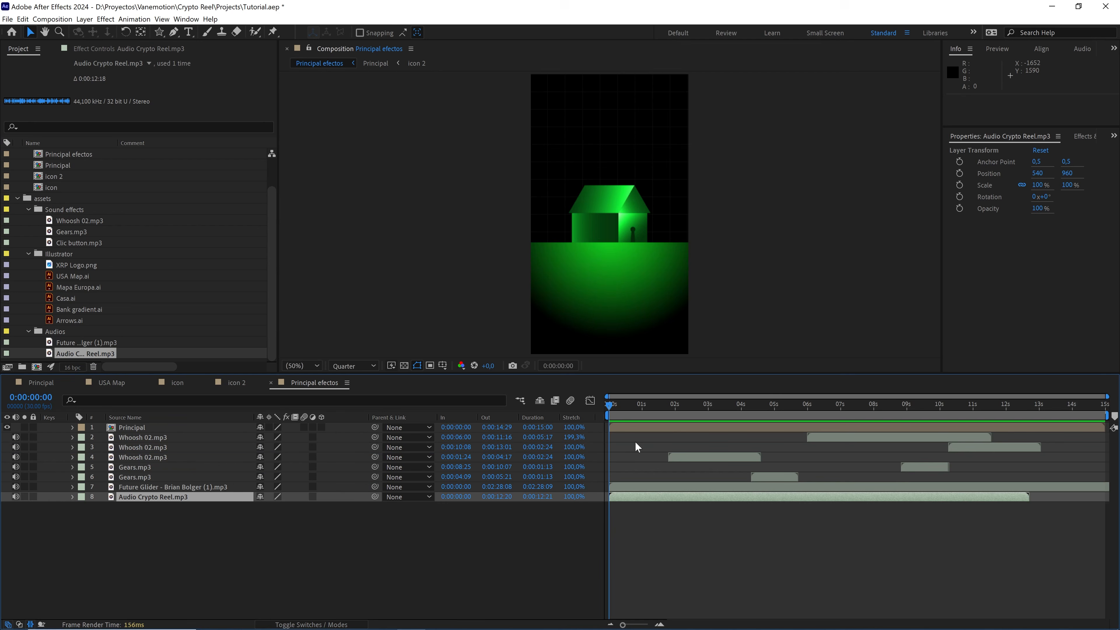
Step: Deselect all layers and preview the complete audio mix from 0:00:00:00
click(294, 364)
click(302, 379)
click(321, 538)
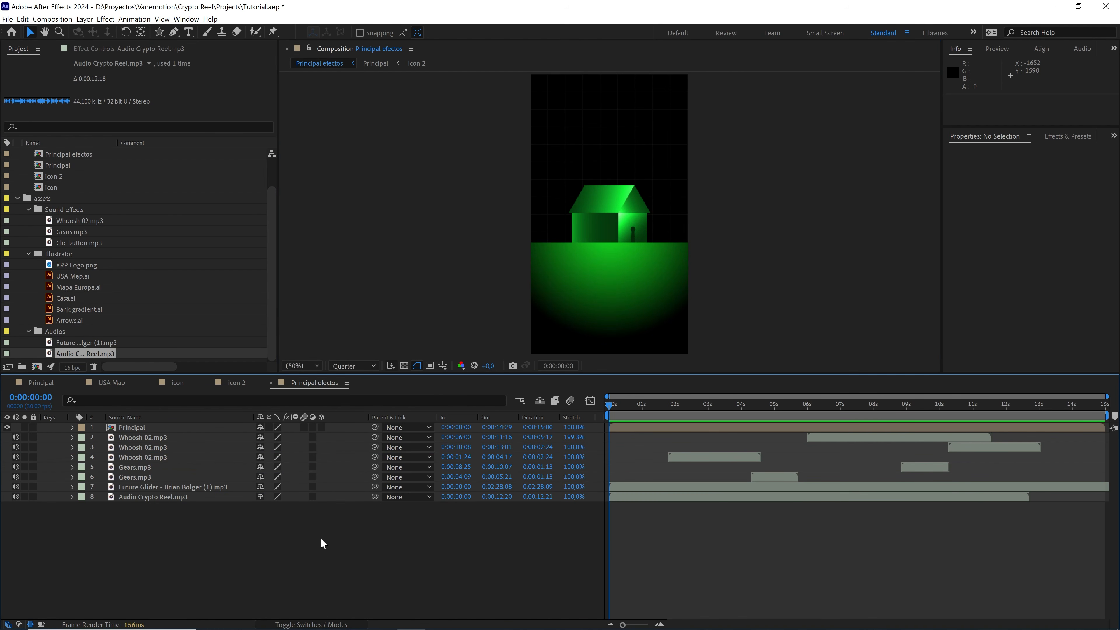
key(space)
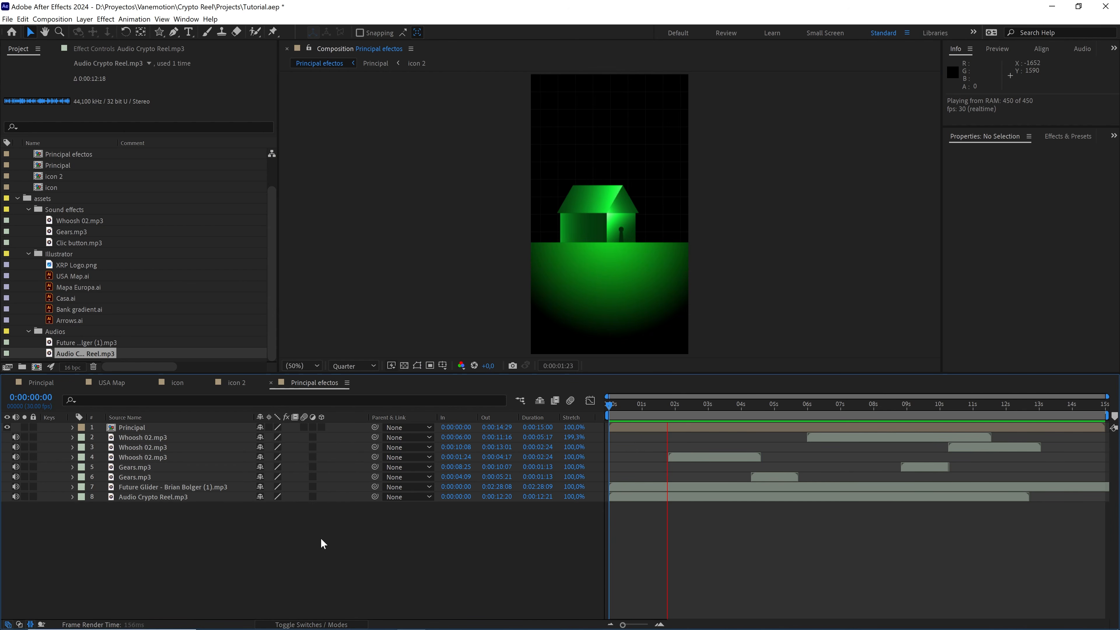
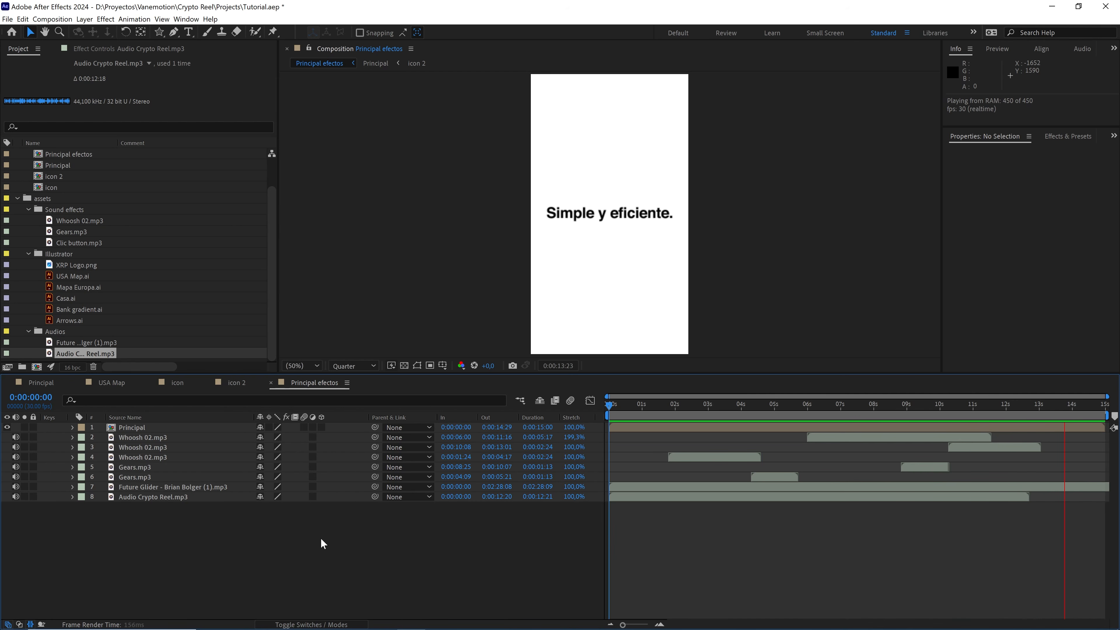
Step: Return to 0:00:00:00 and add an adjustment layer named "glow" above the Principal layer
drag(799, 404, 606, 413)
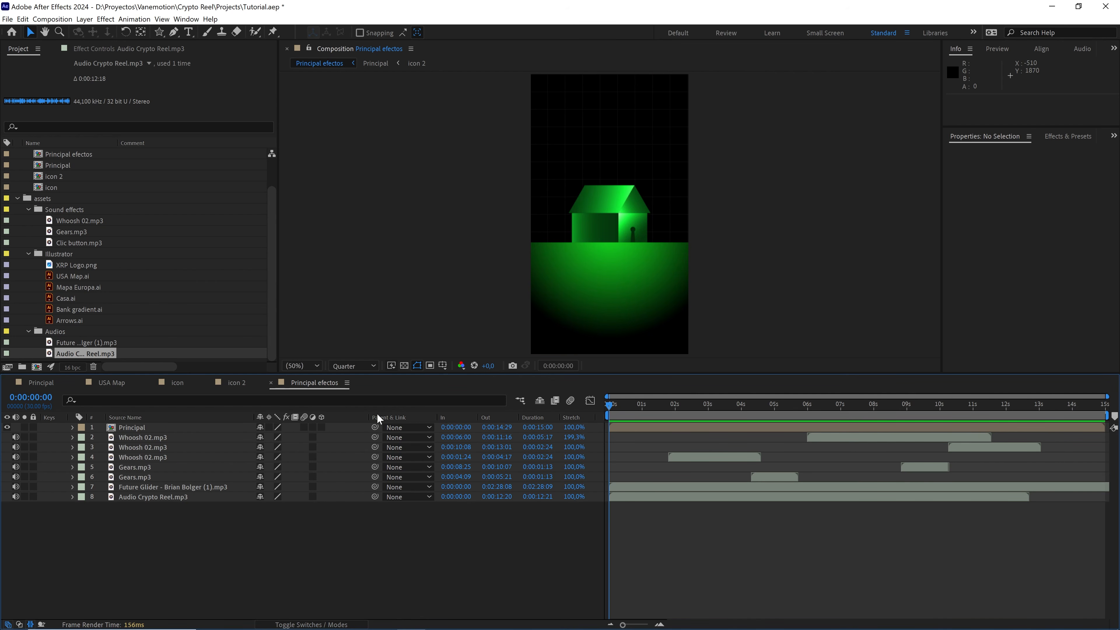
right_click(254, 526)
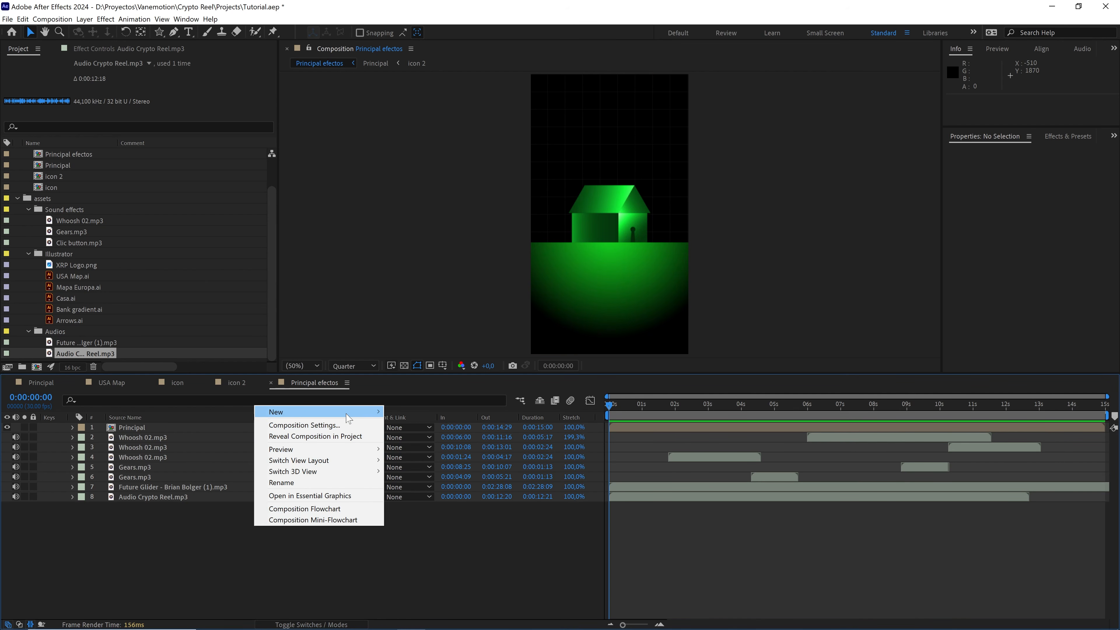
mouse_move(347, 415)
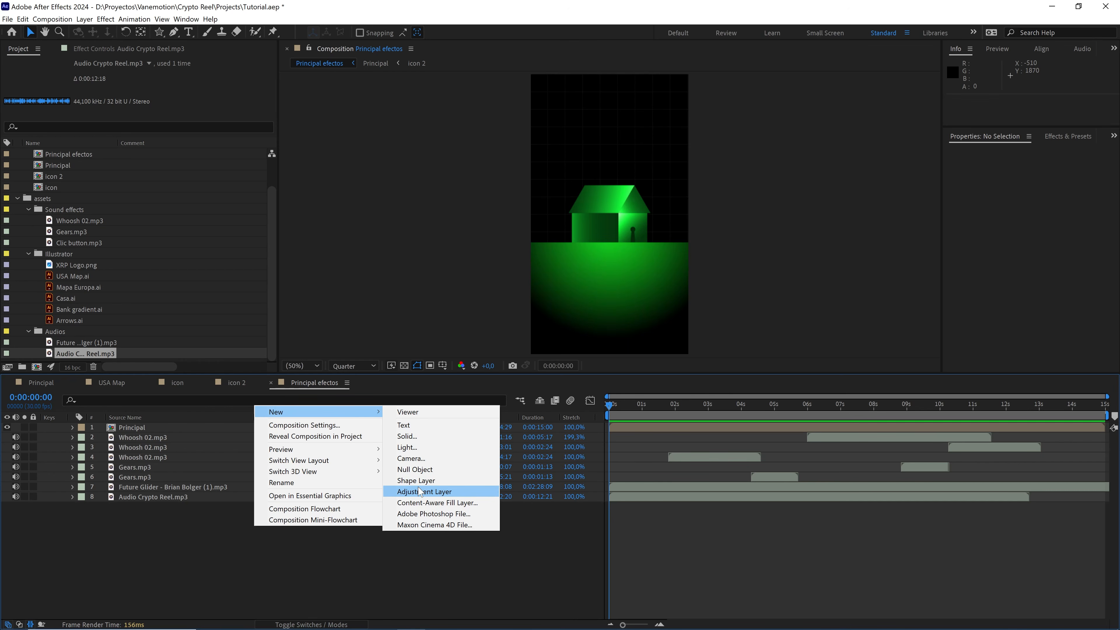
click(423, 491)
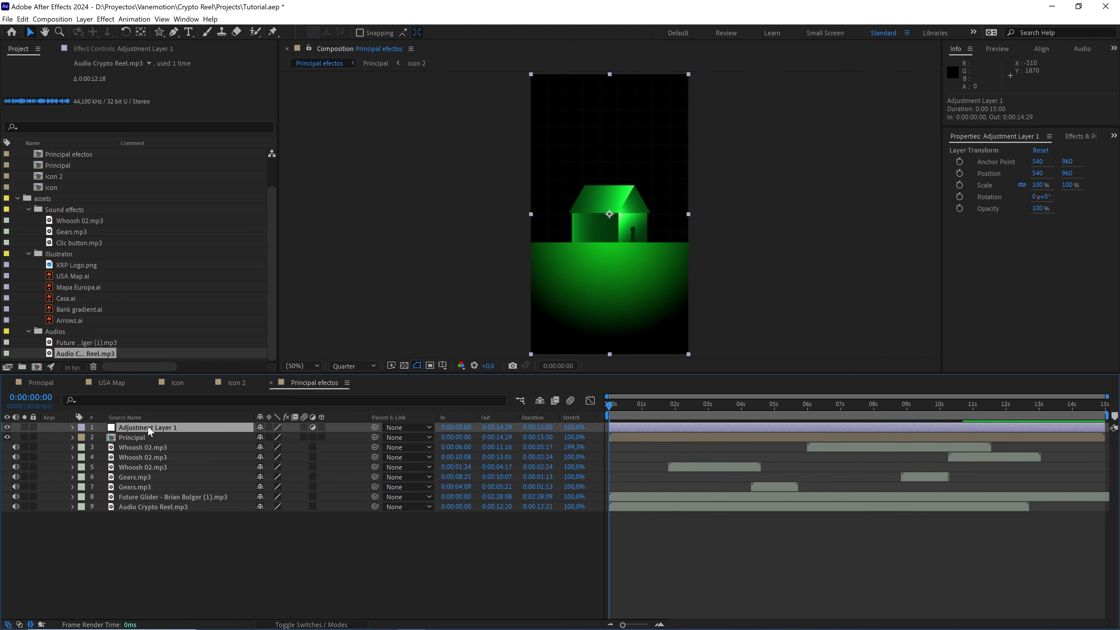
key(Return)
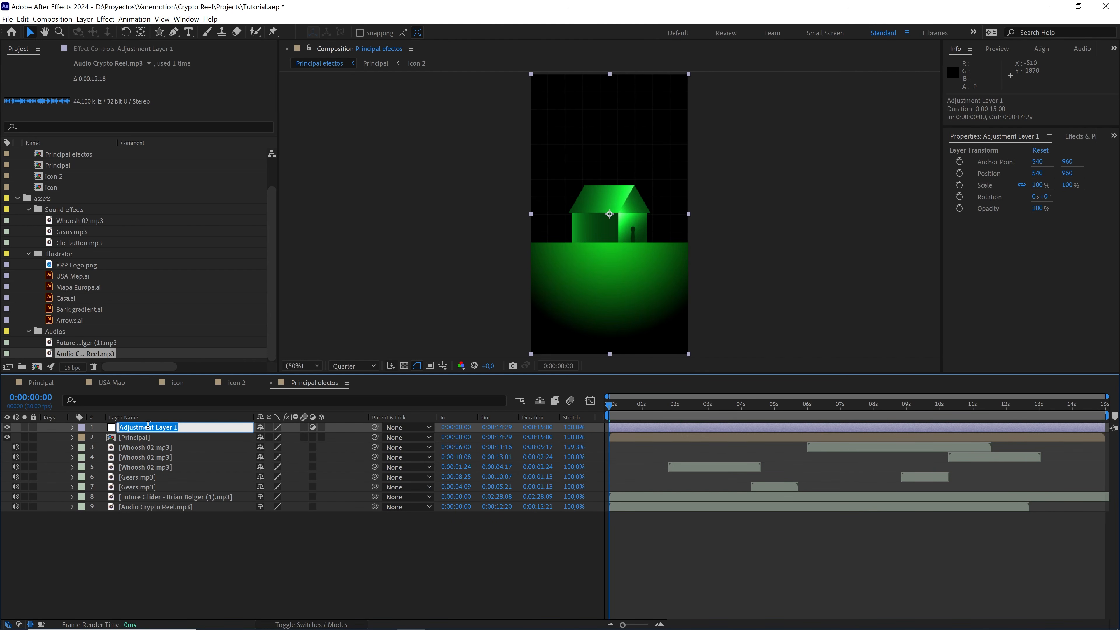
text(glow)
key(Return)
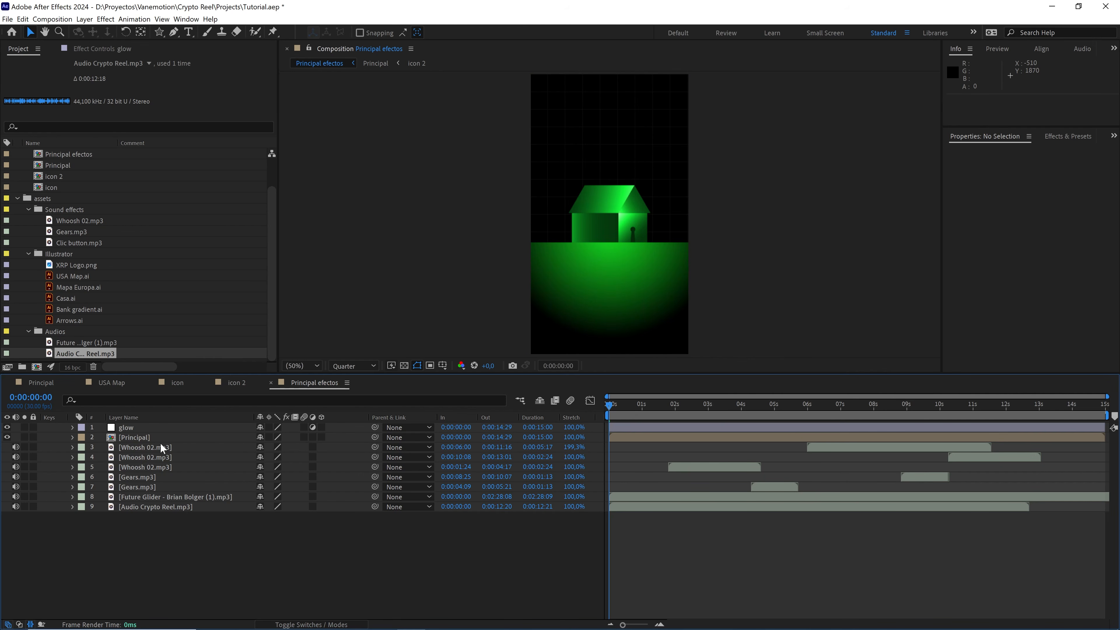
Step: Find the Deep Glow effect and apply it to the glow adjustment layer
click(152, 429)
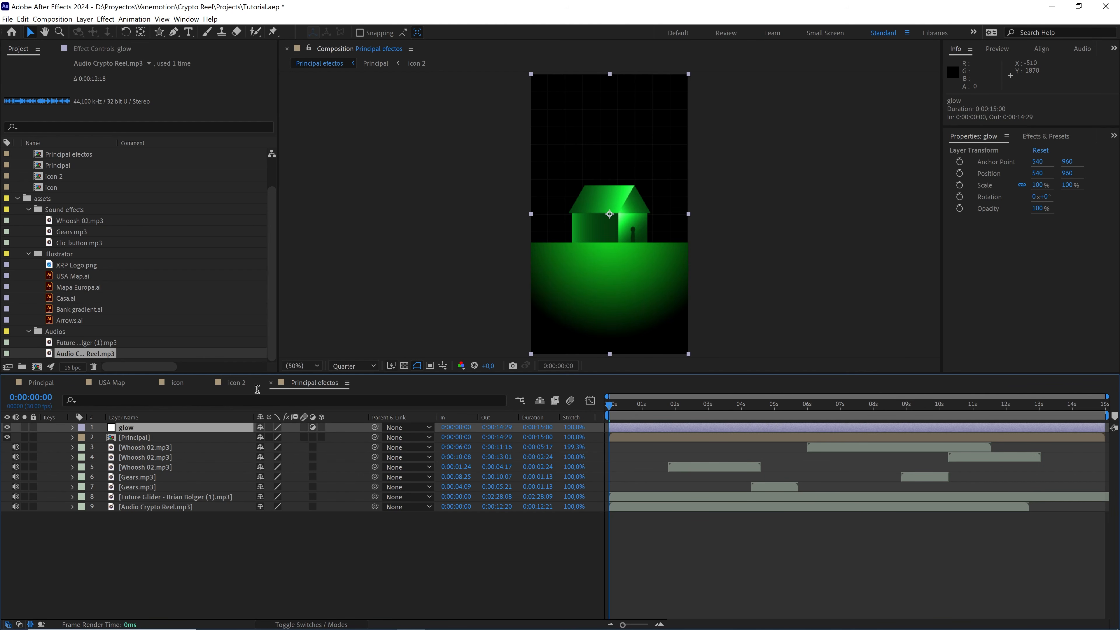
click(1047, 135)
click(1010, 149)
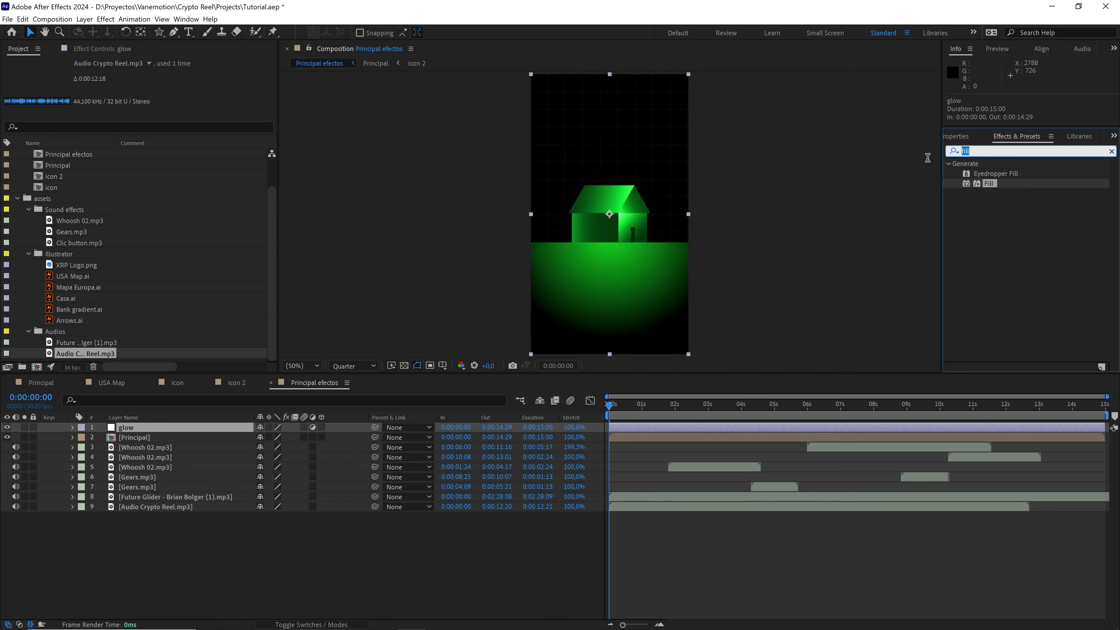
text(dee)
drag(988, 194, 267, 367)
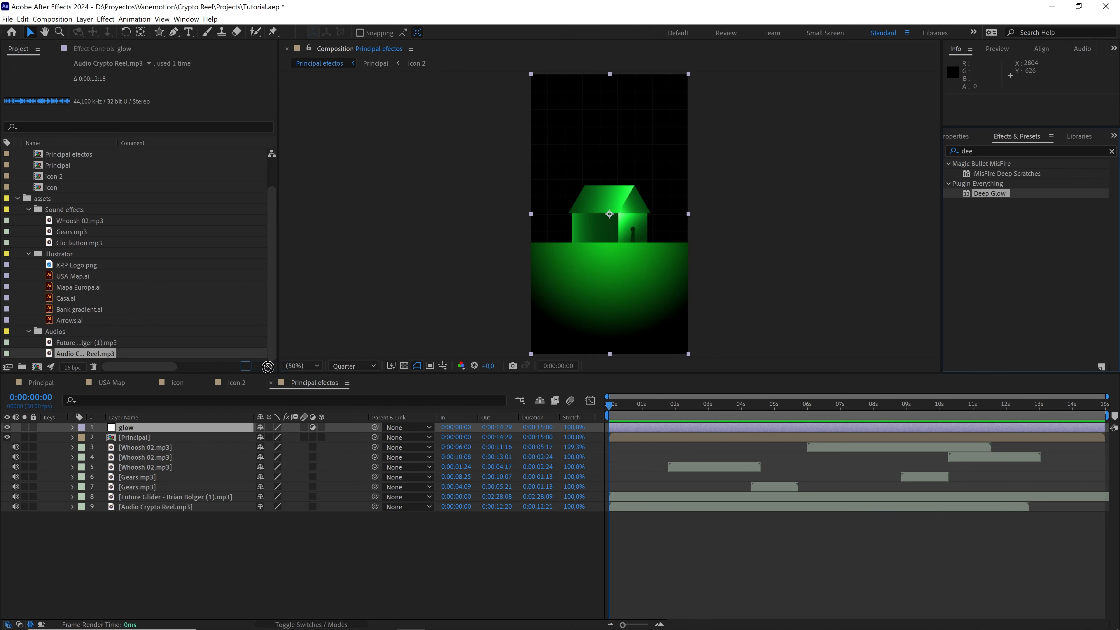
drag(267, 366, 142, 427)
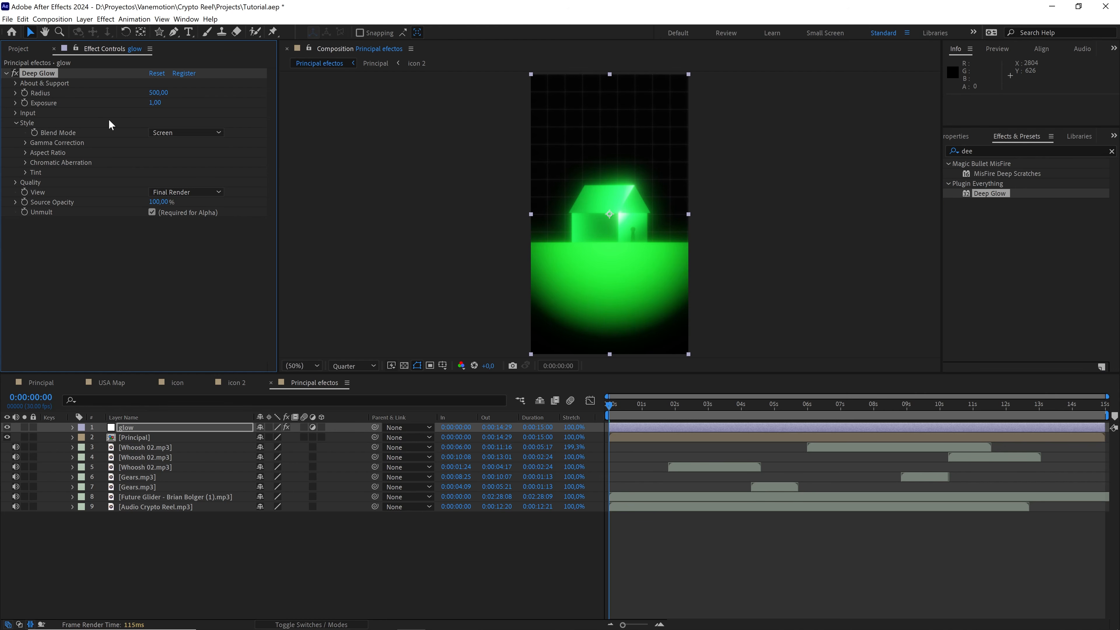
Step: Set Deep Glow's Exposure to 0.10 and its Radius to 809
drag(150, 107, 95, 111)
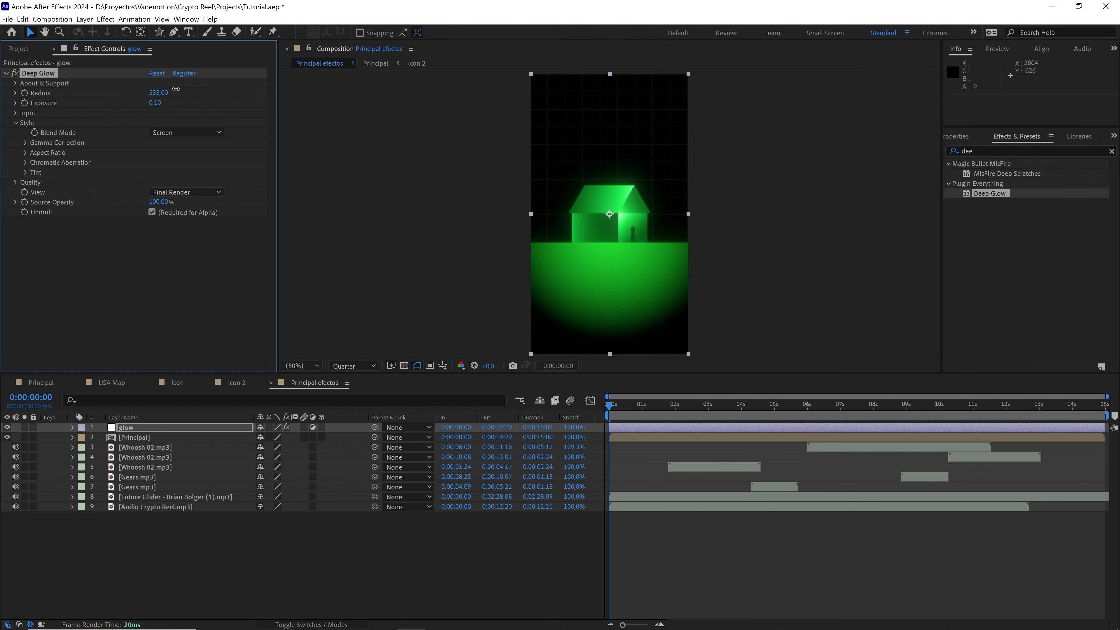
drag(221, 84, 245, 83)
click(191, 105)
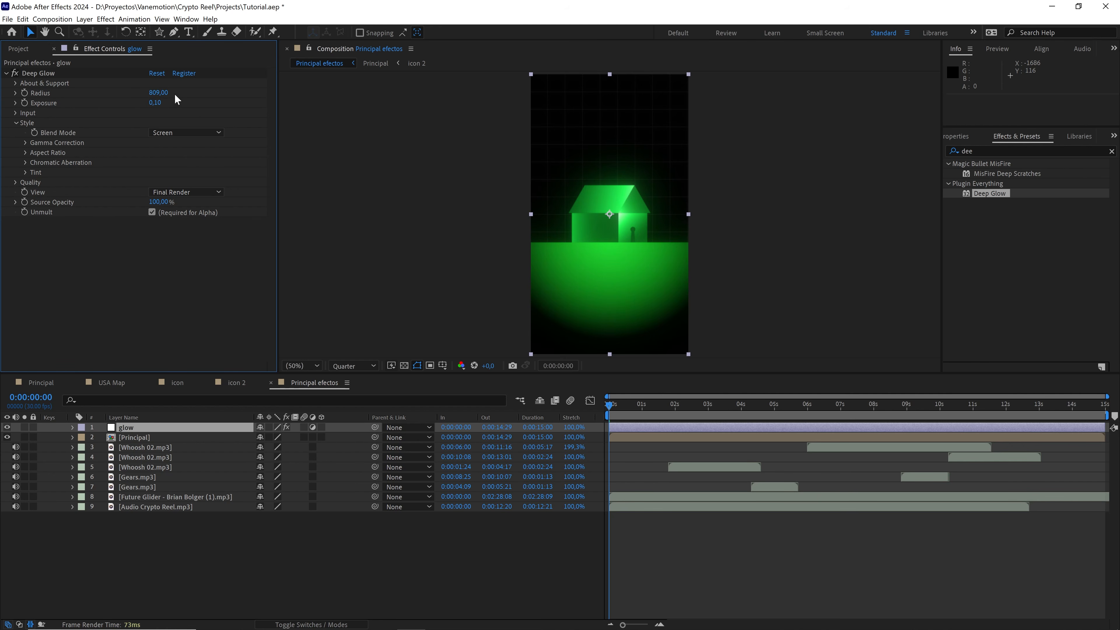
Step: Add a second adjustment layer above the glow layer and apply the Curves effect to it
click(268, 545)
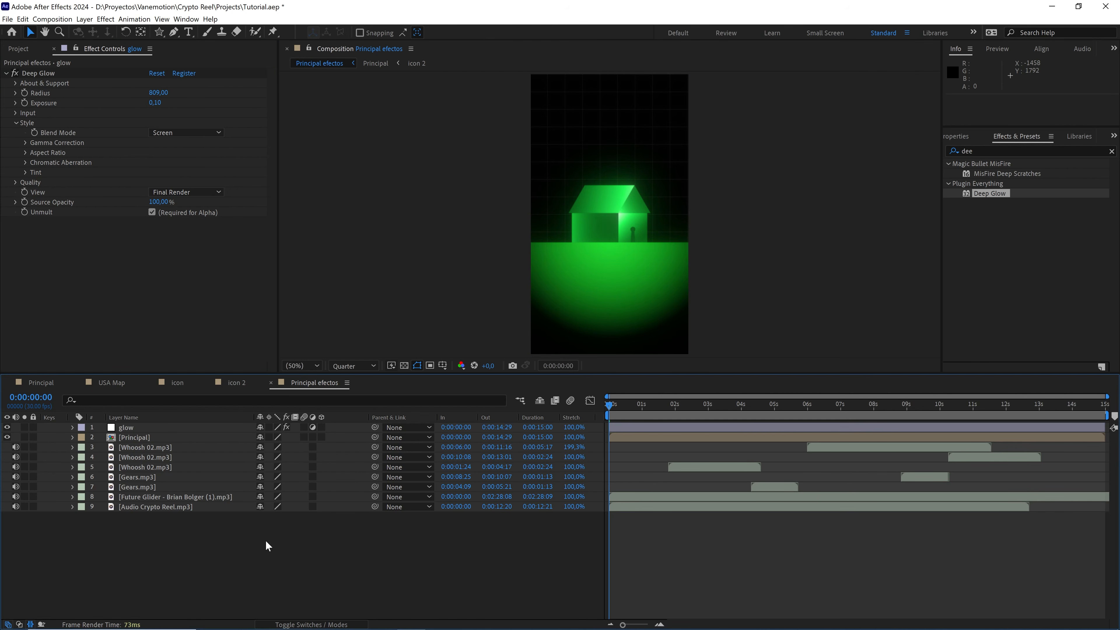
right_click(267, 545)
mouse_move(352, 430)
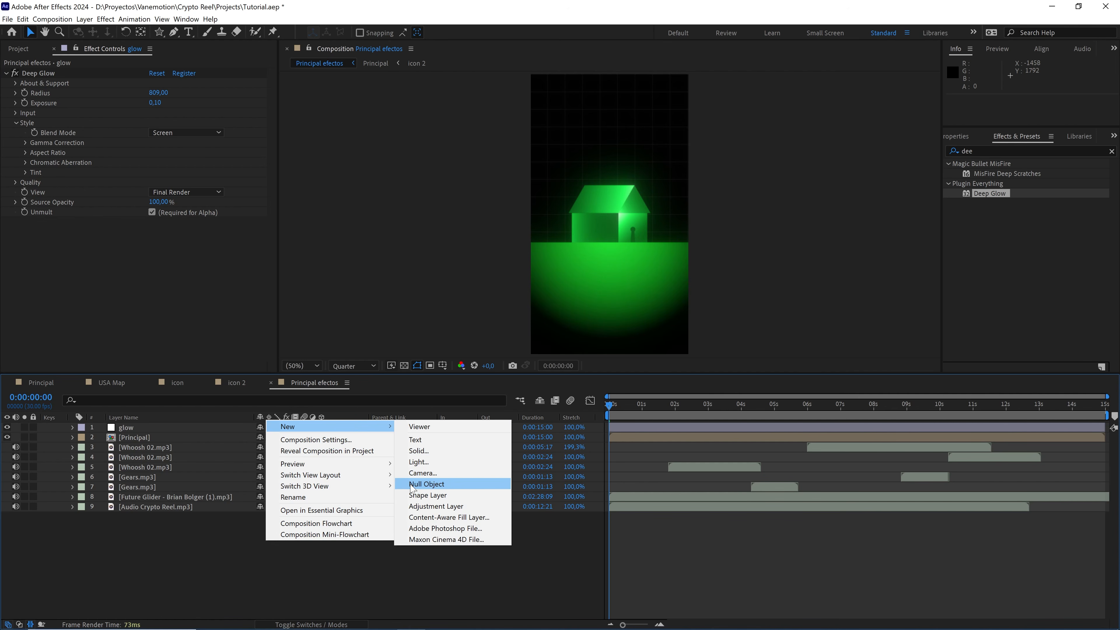
click(436, 506)
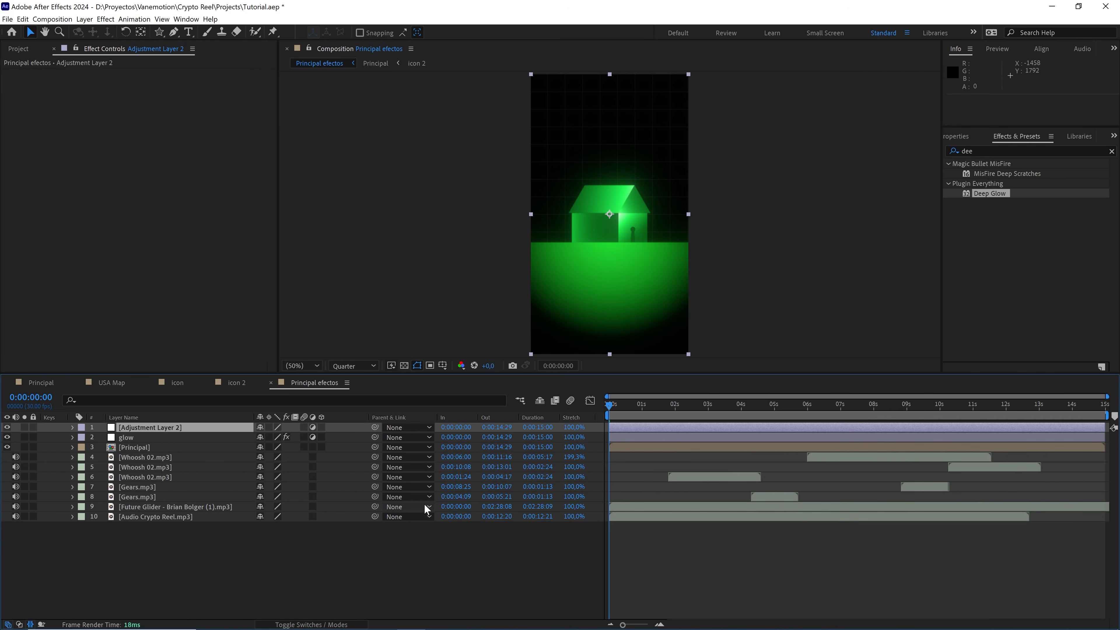
click(983, 152)
text(curv)
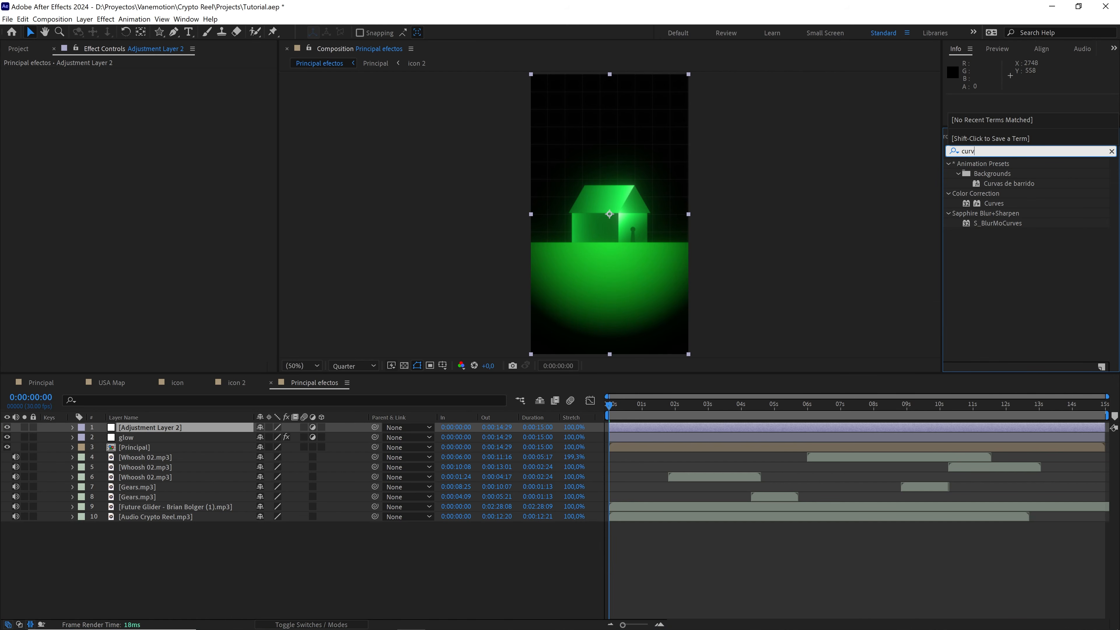
drag(993, 203, 181, 429)
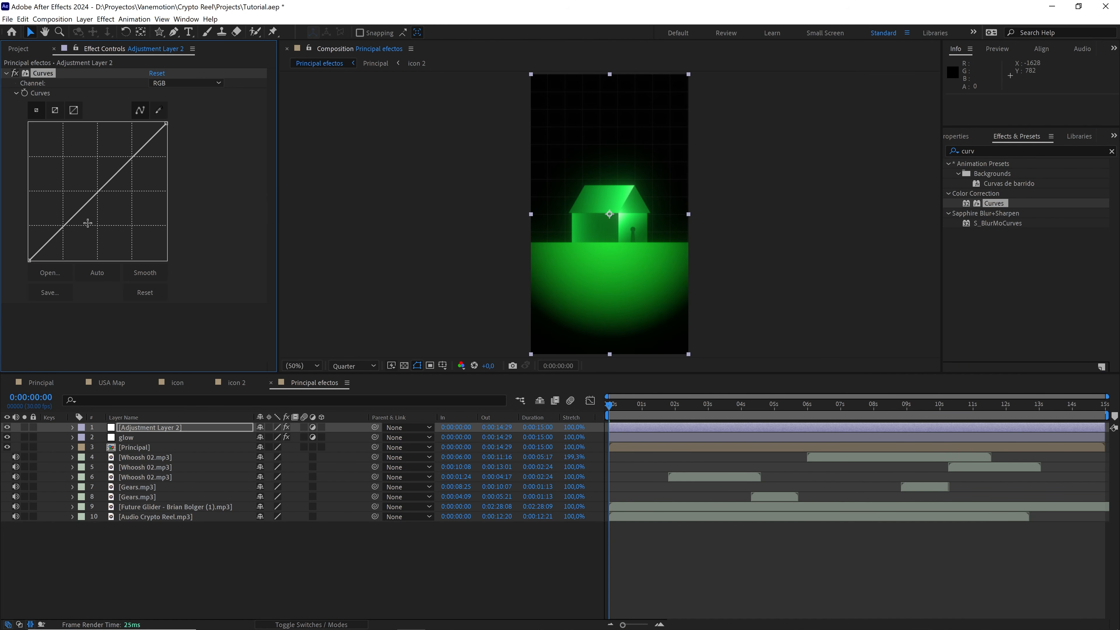
Step: Bend the RGB curve into a gentle S-shape with darker shadows and brighter highlights, and compare the image with Curves off and on
drag(69, 222, 69, 228)
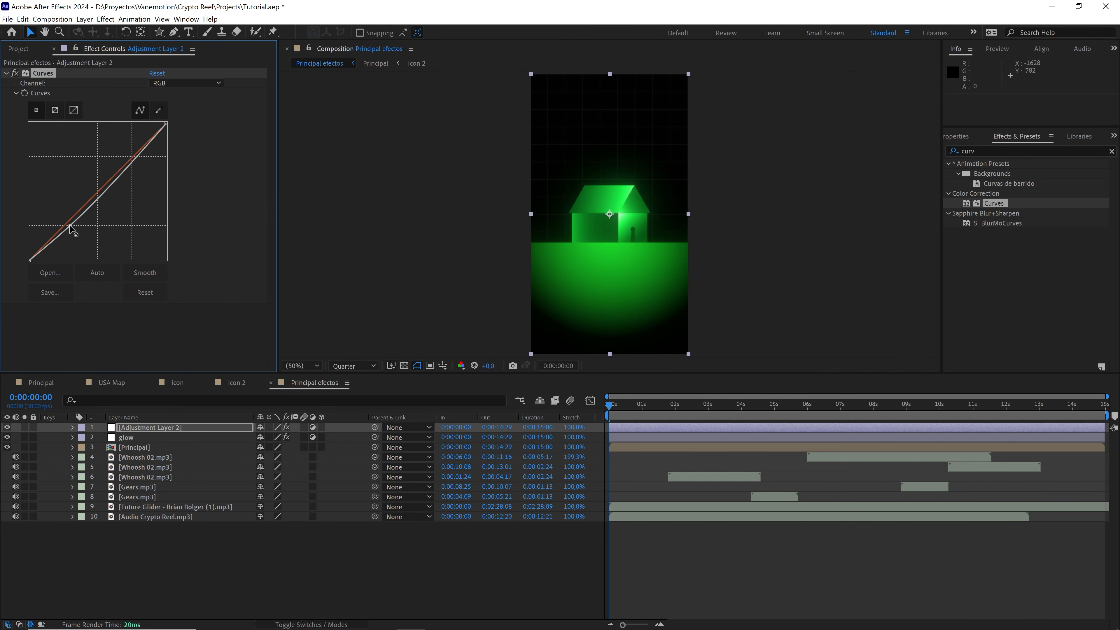
drag(135, 162, 128, 159)
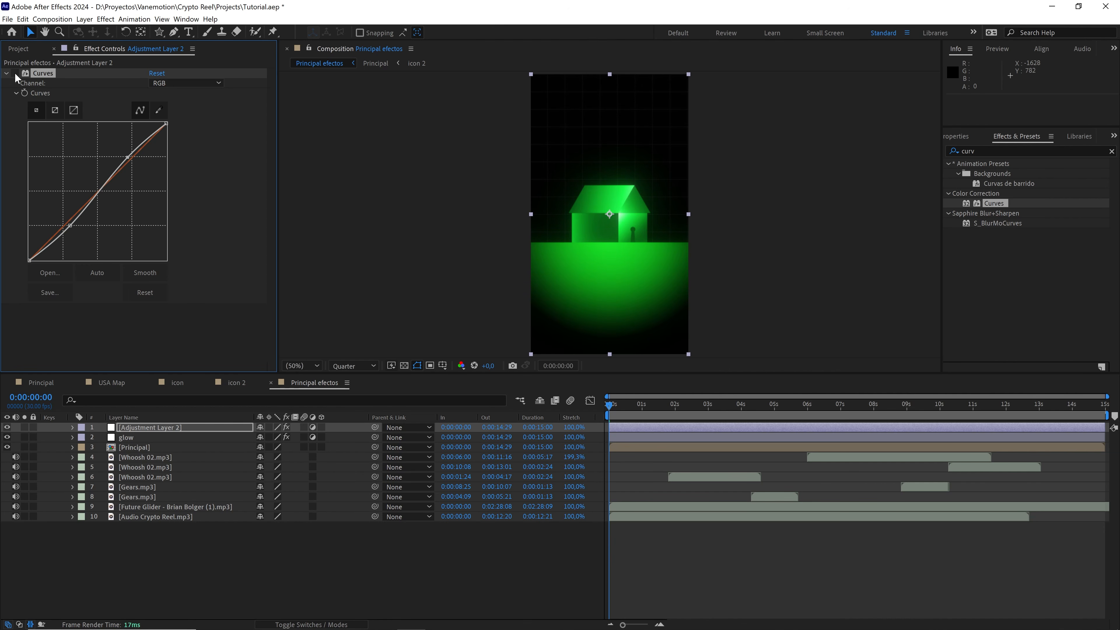
key(space)
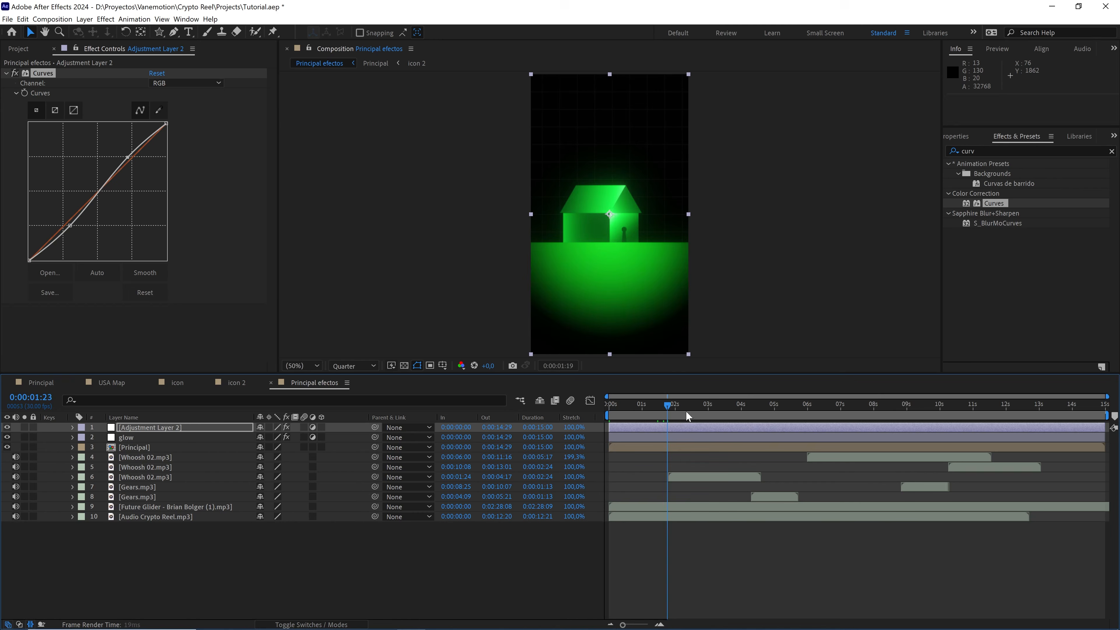
click(14, 74)
click(15, 74)
drag(682, 403, 588, 402)
click(335, 562)
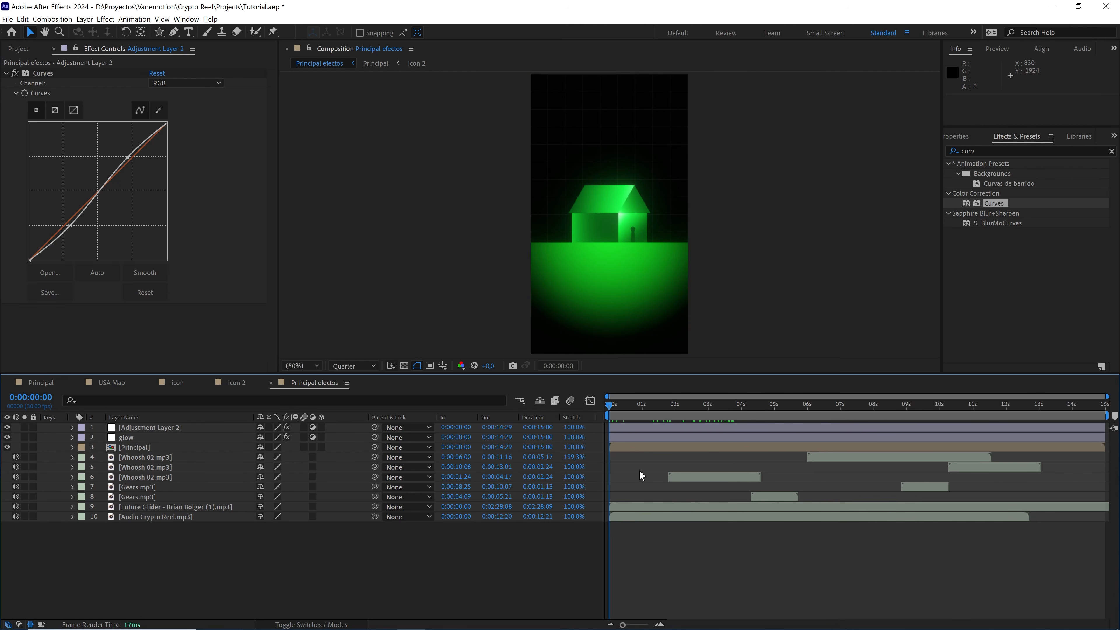
Step: Split both adjustment layers at 0:00:11:00 and delete the portions after that time
drag(716, 411, 970, 413)
click(862, 425)
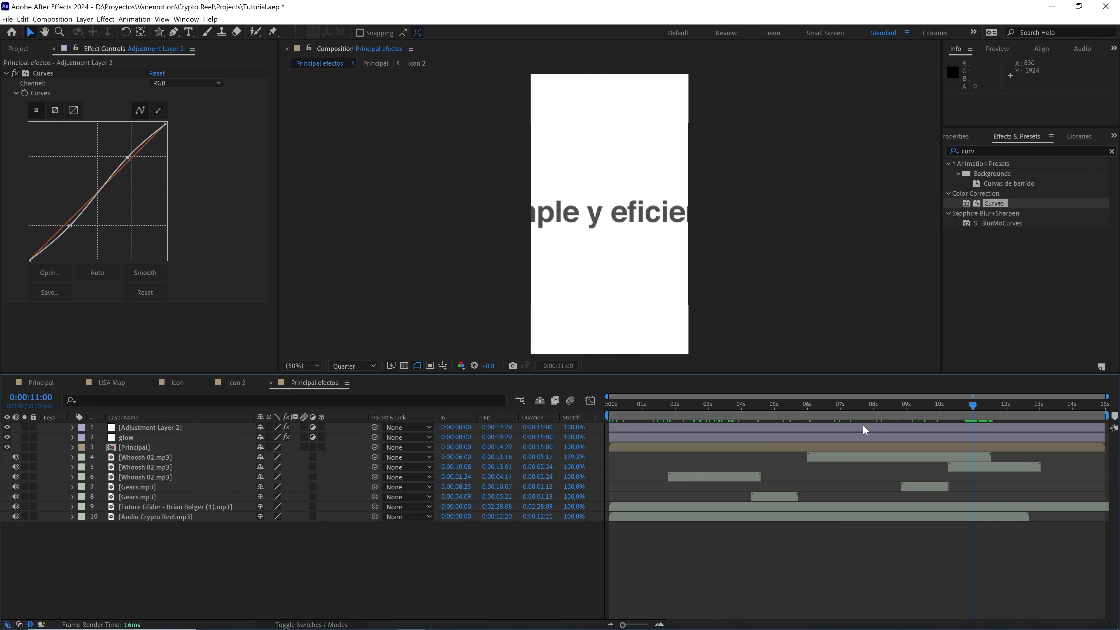
shift+click(848, 434)
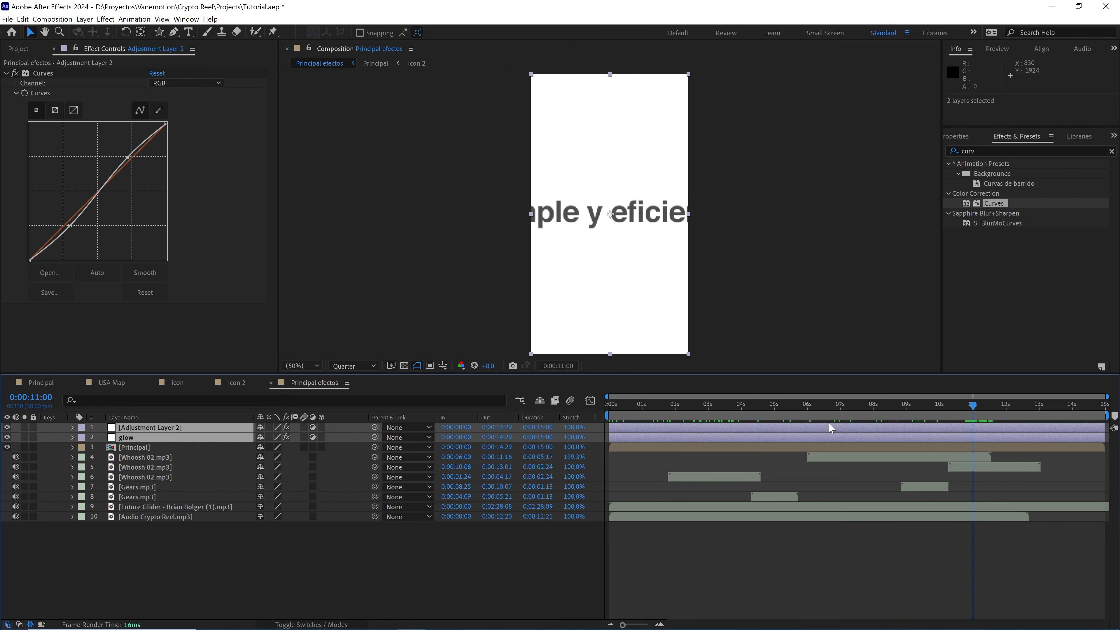
key(ctrl+shift+d)
key(Delete)
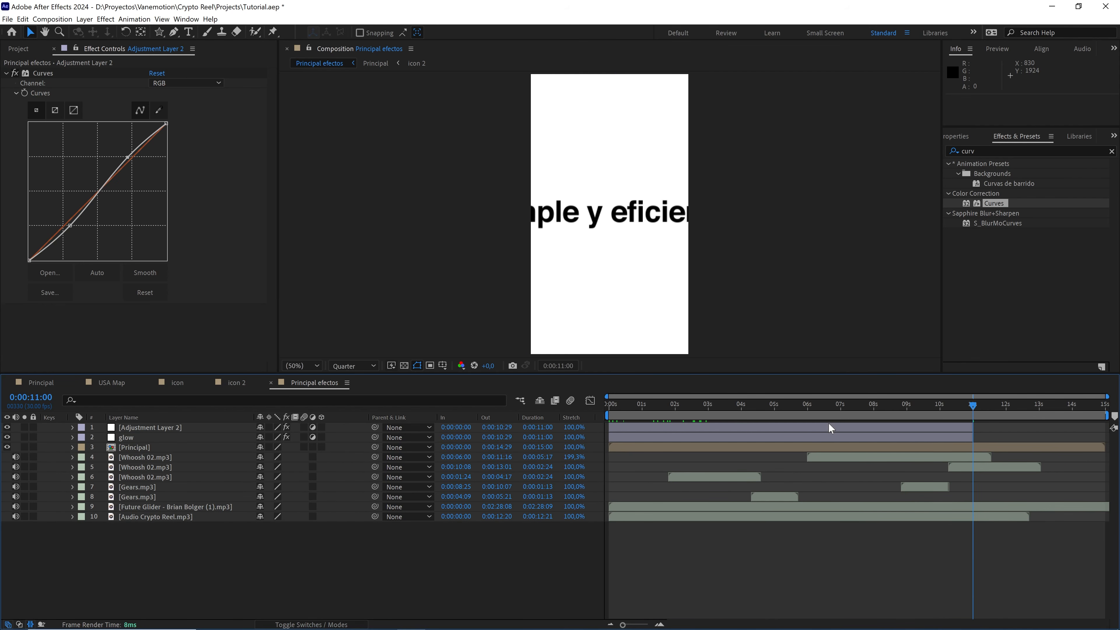
right_click(396, 564)
mouse_move(486, 452)
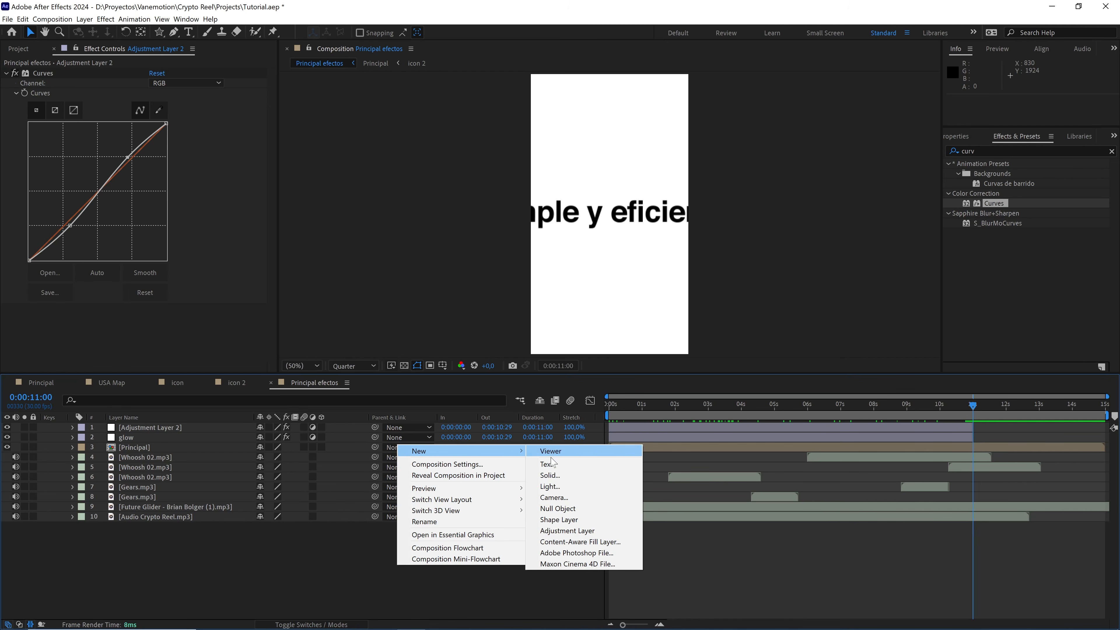
click(551, 475)
text(flicker)
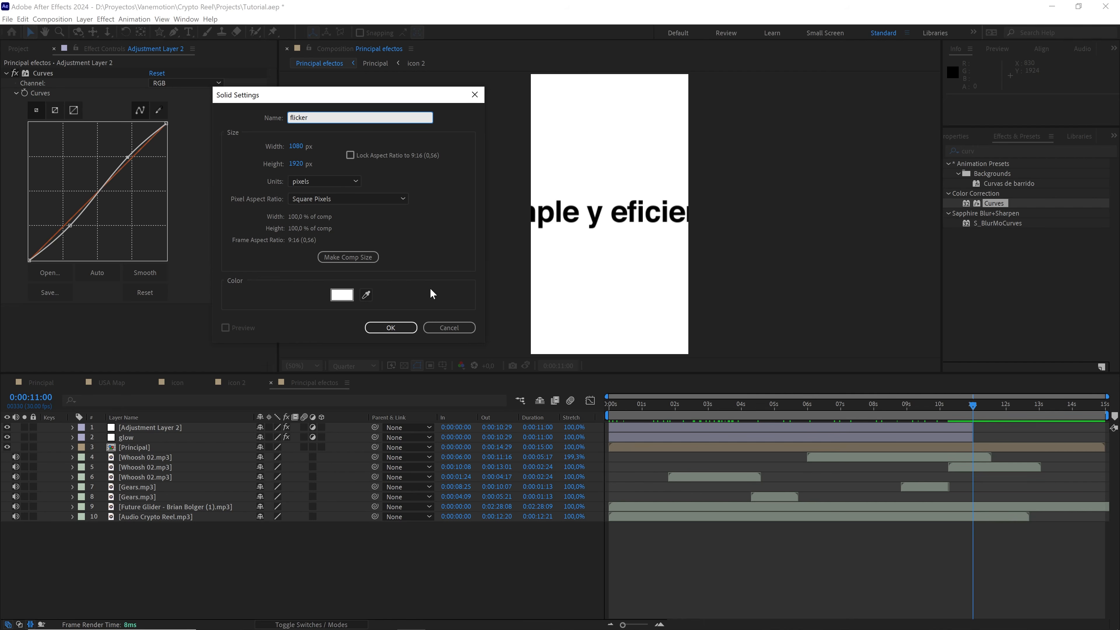
click(336, 297)
click(98, 312)
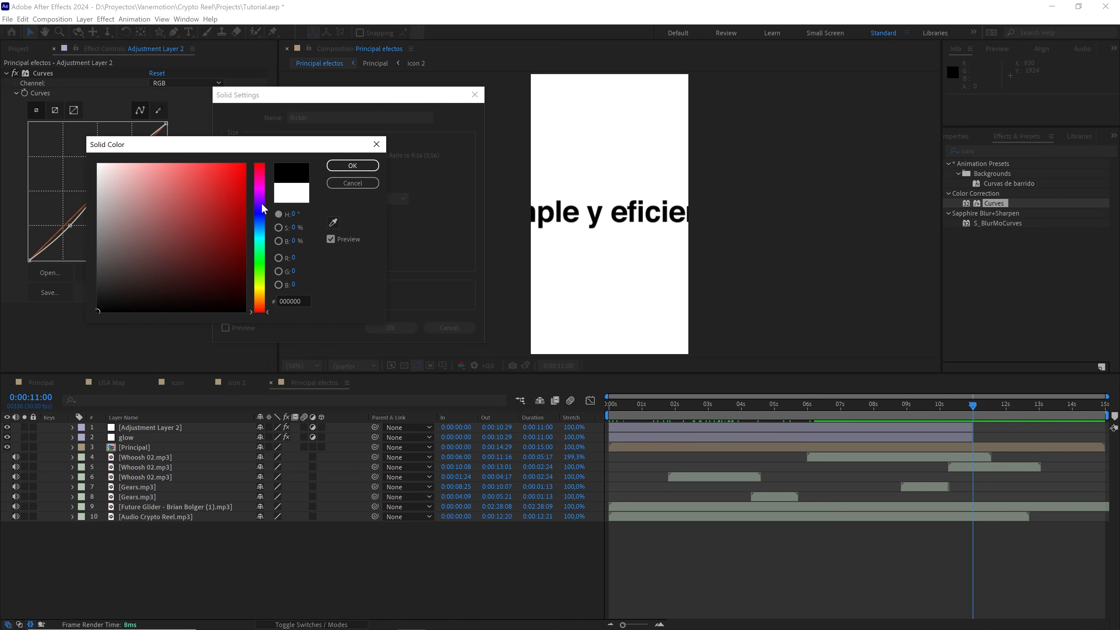
click(350, 166)
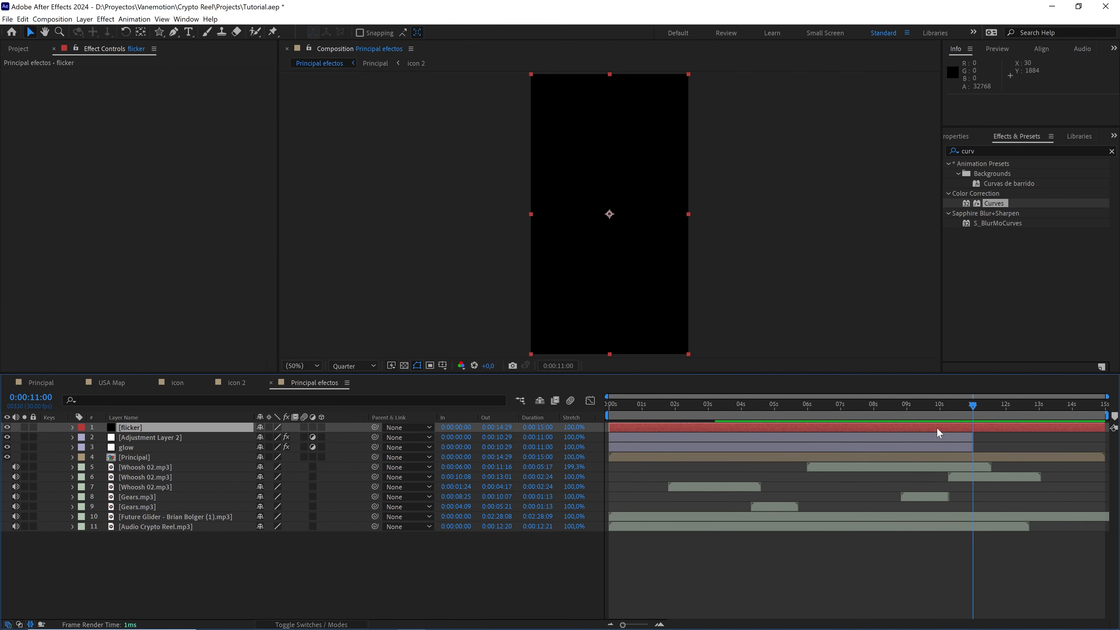
Step: Split the flicker solid at 0:00:11:00 and delete the portion before that time
key(ctrl+shift+d)
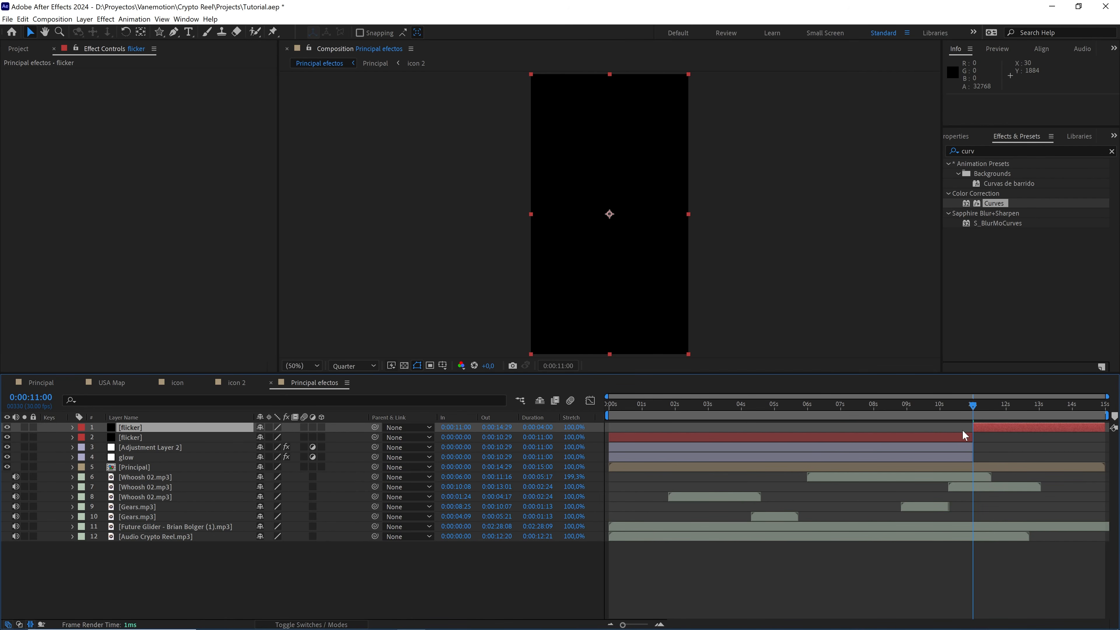
click(960, 438)
key(Delete)
Step: Add the expression wiggle(10,5) to the flicker layer's Opacity
click(993, 405)
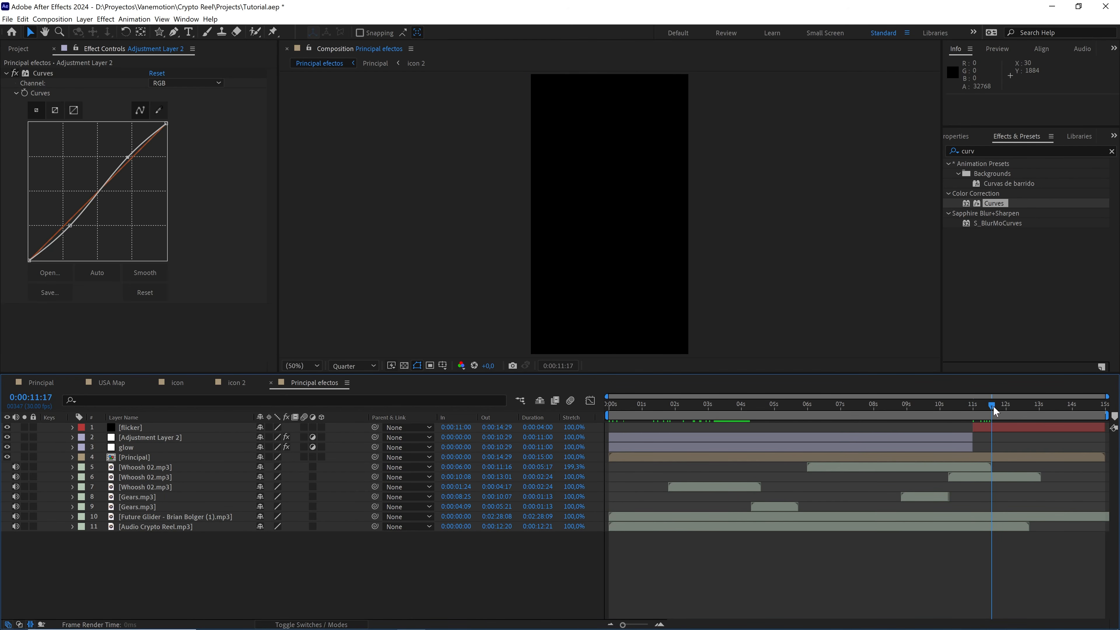
click(988, 425)
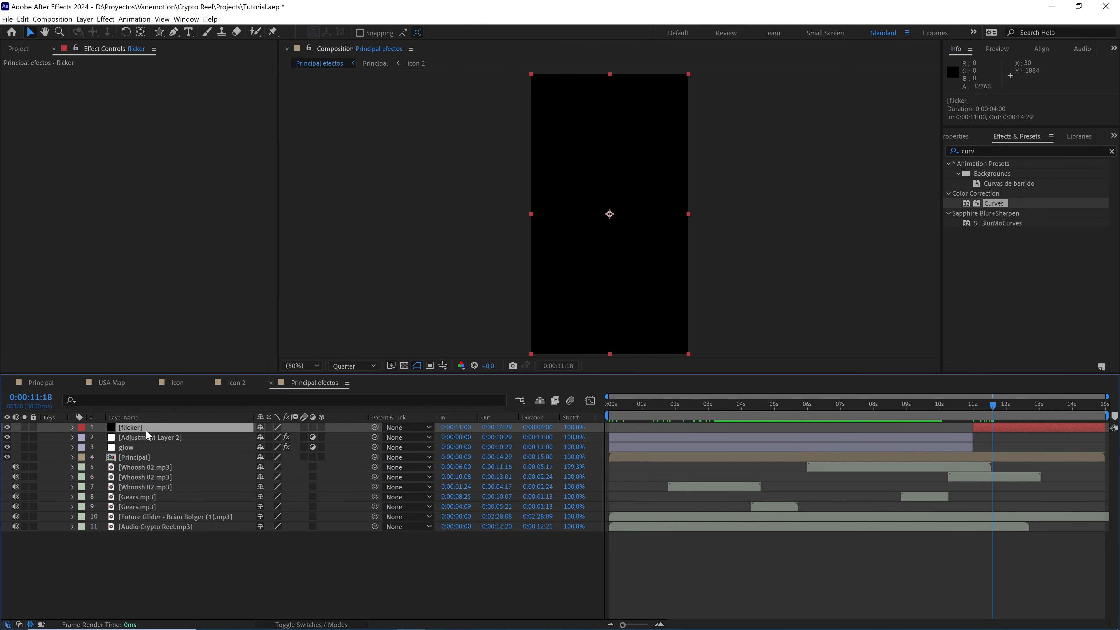
key(t)
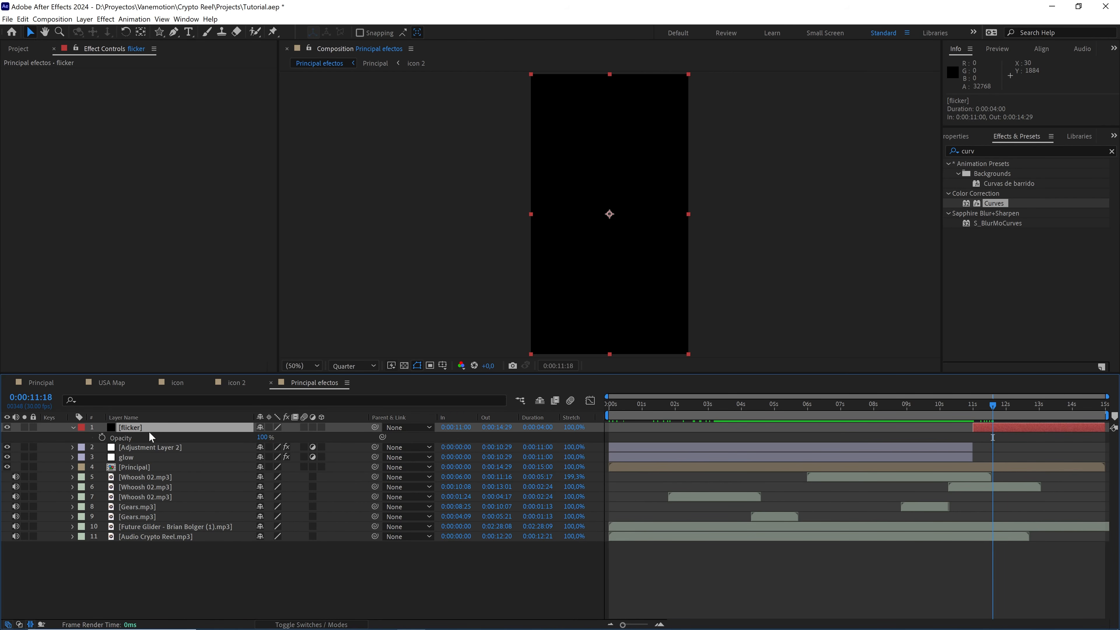
alt+click(102, 438)
text(wigg)
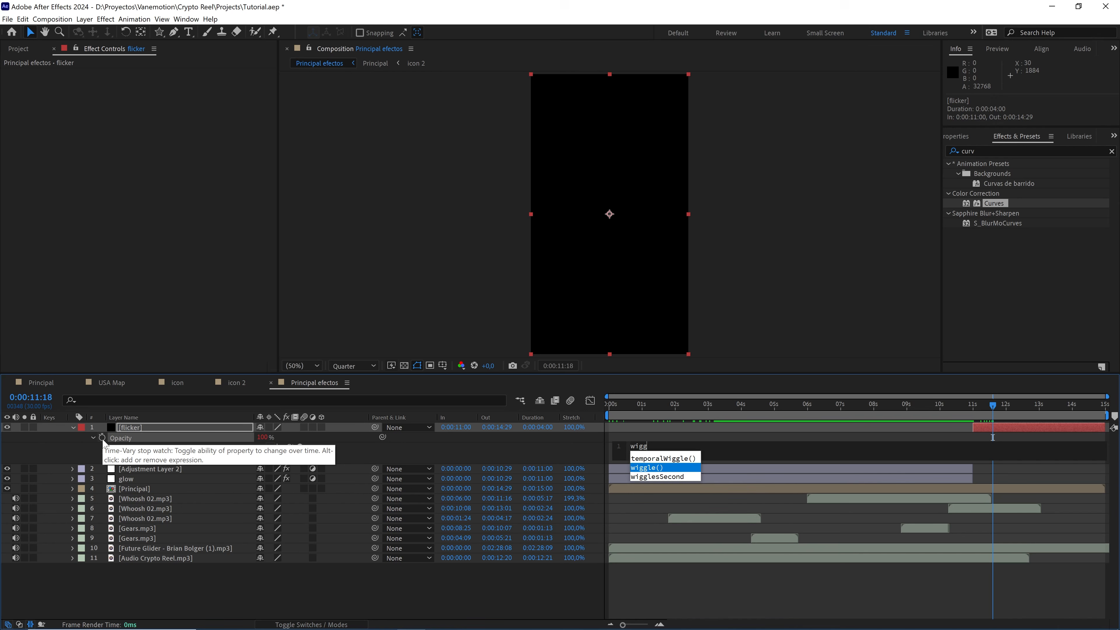
key(Return)
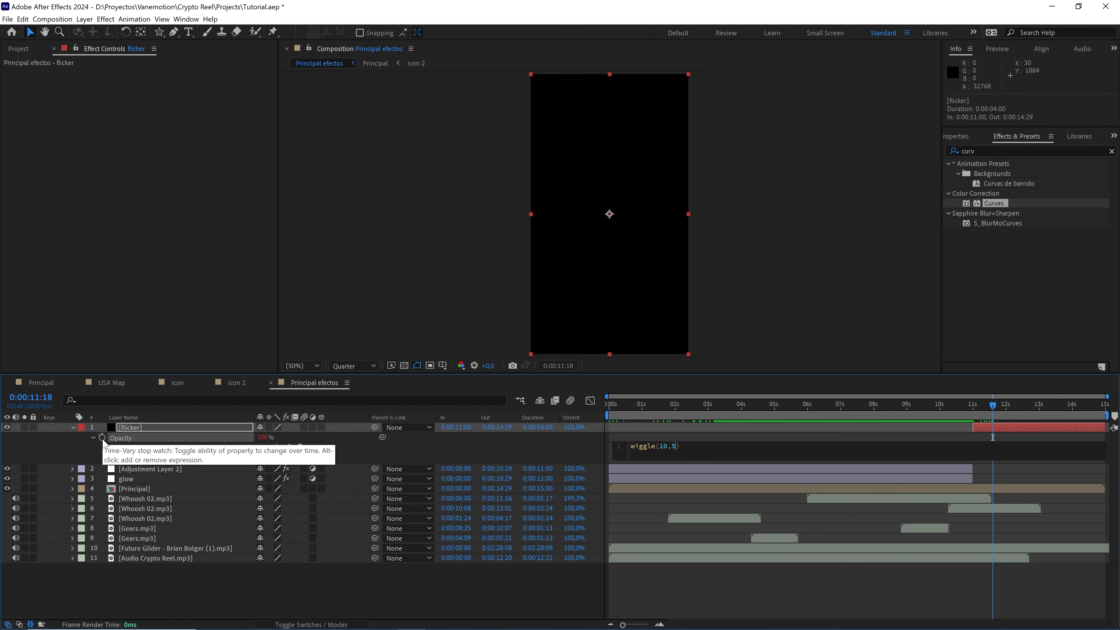
click(837, 437)
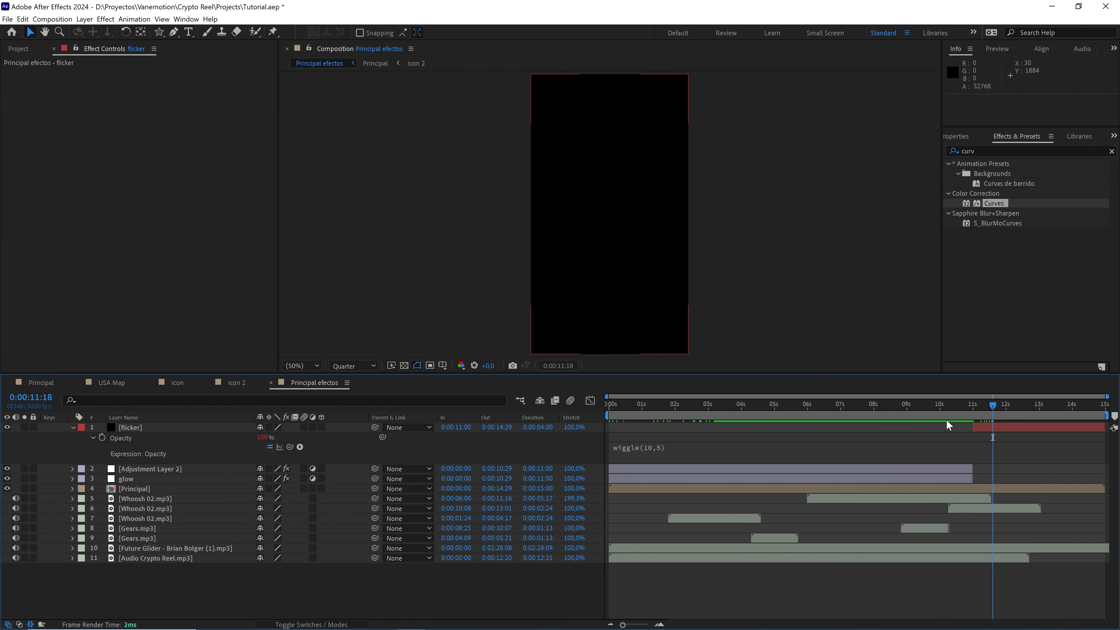
Step: Check the flicker around 12 seconds and extend its Opacity expression to wiggle(10,5)-90
click(1008, 404)
click(277, 436)
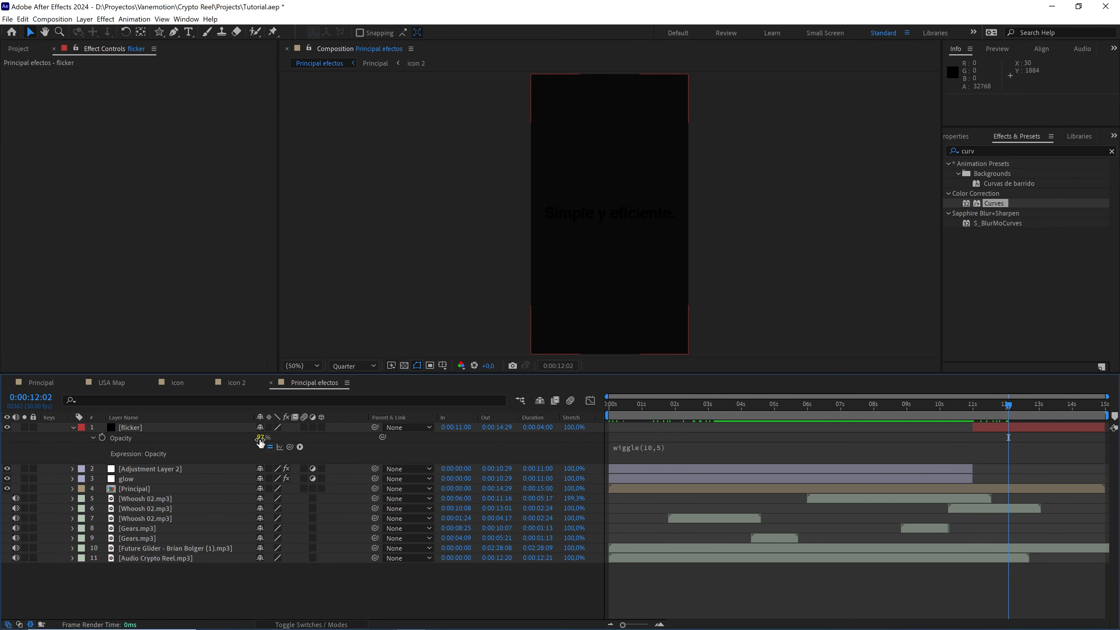
mouse_move(1008, 405)
mouse_down()
mouse_move(982, 409)
mouse_move(998, 415)
mouse_up()
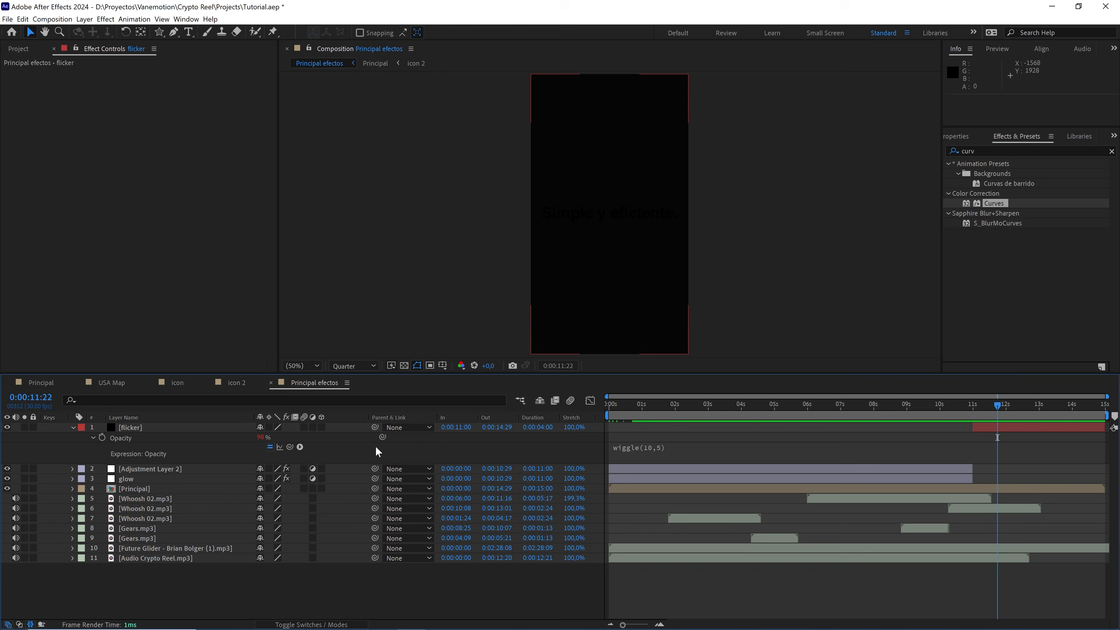
click(680, 448)
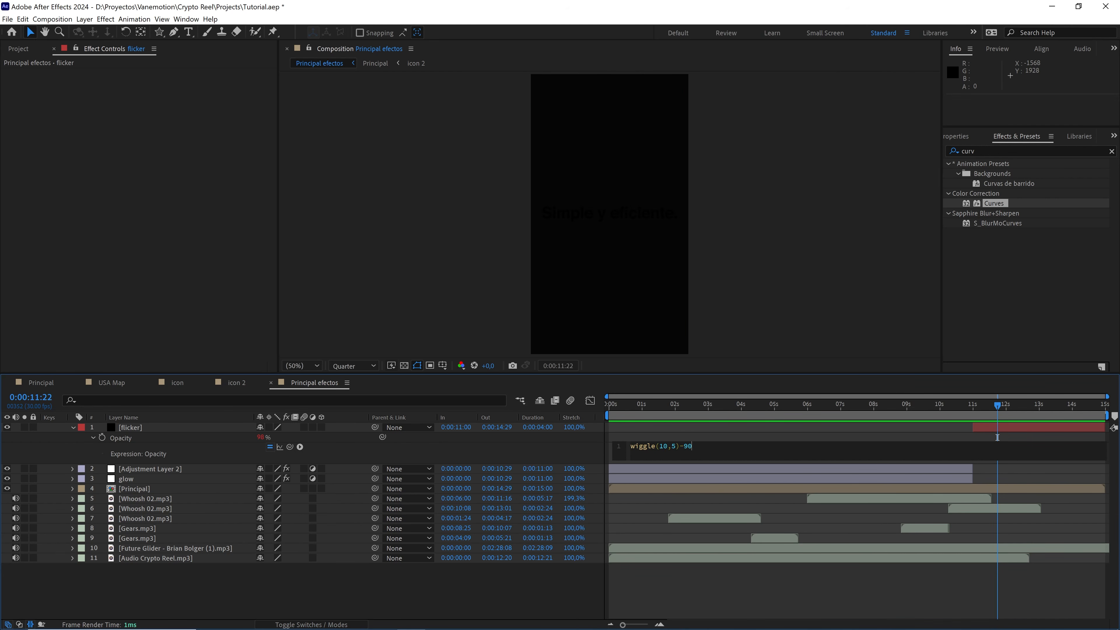
text(-90)
click(742, 433)
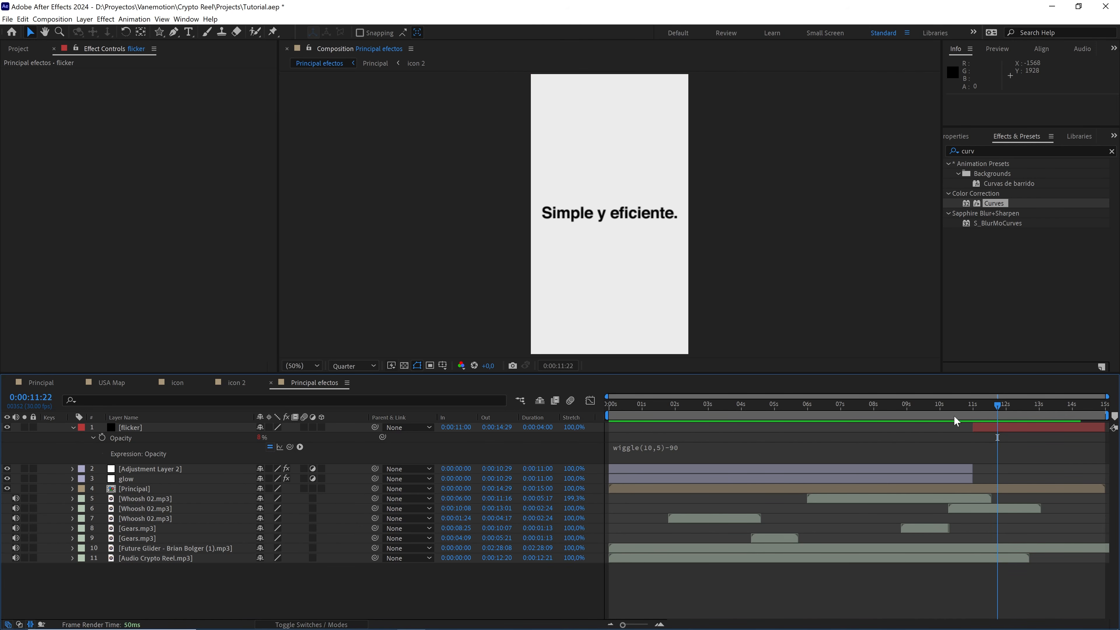
Step: Return to 0:00:00:00, set the preview resolution to Full and play the finished composition
drag(986, 406, 535, 415)
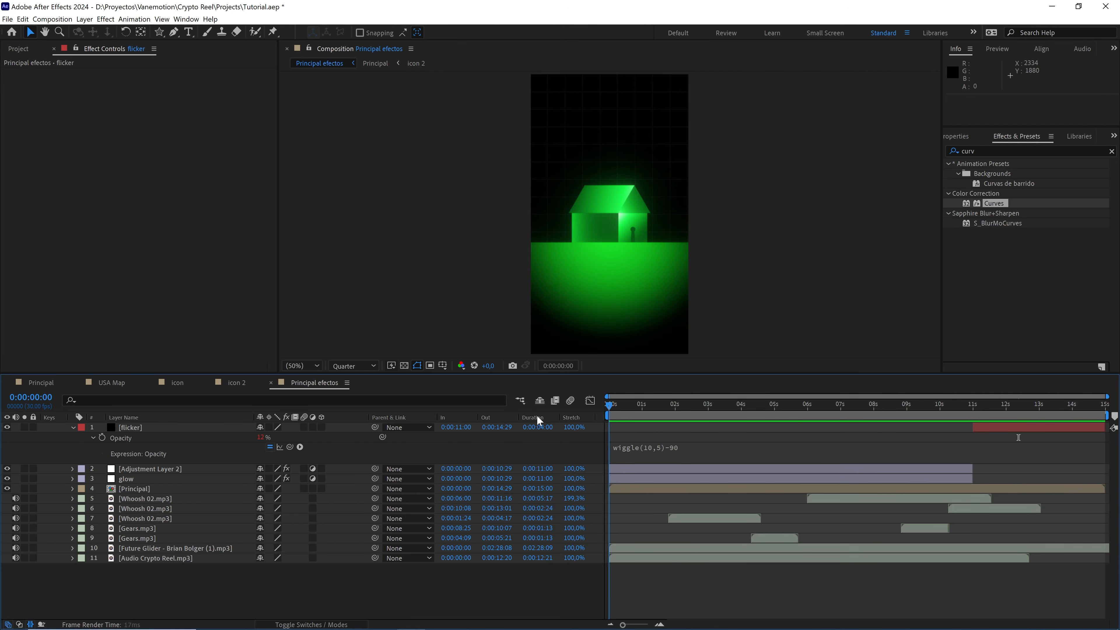
click(311, 363)
click(307, 375)
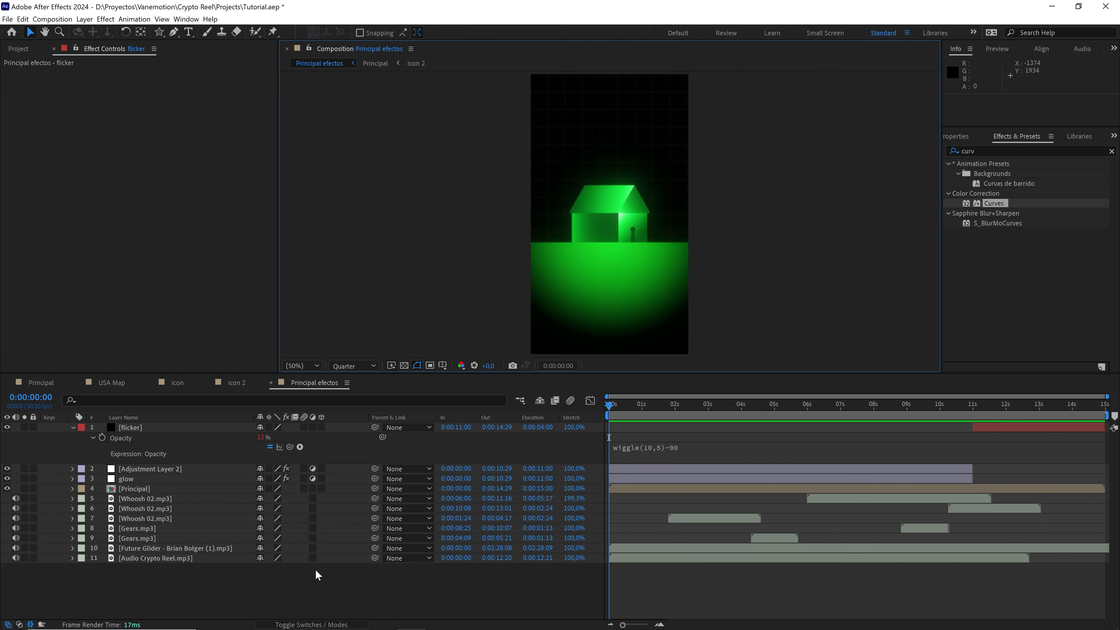
click(314, 570)
key(space)
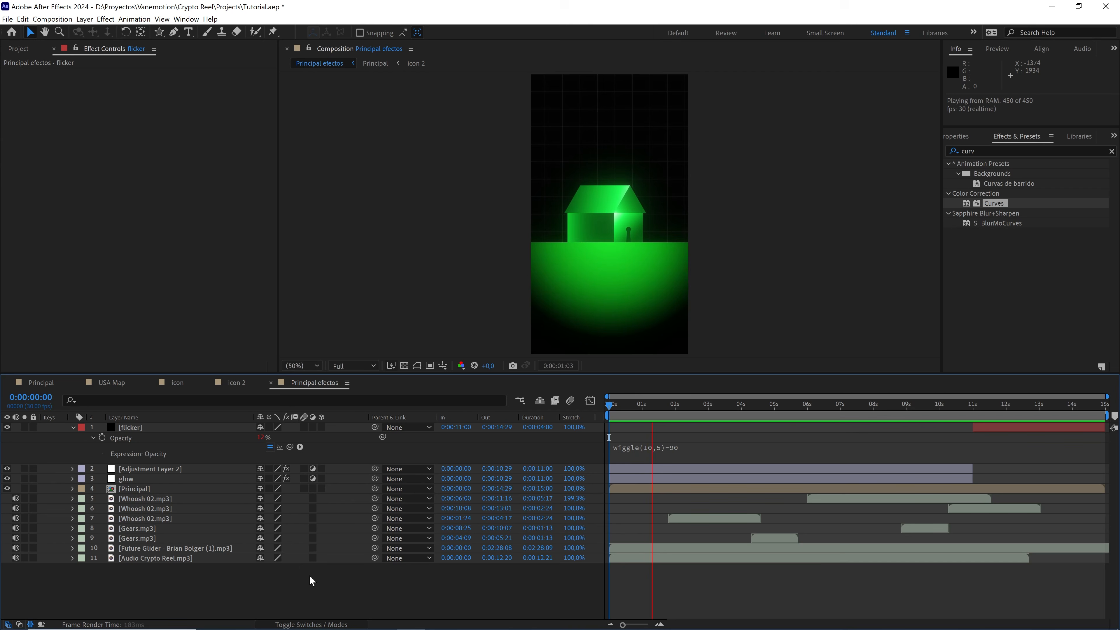